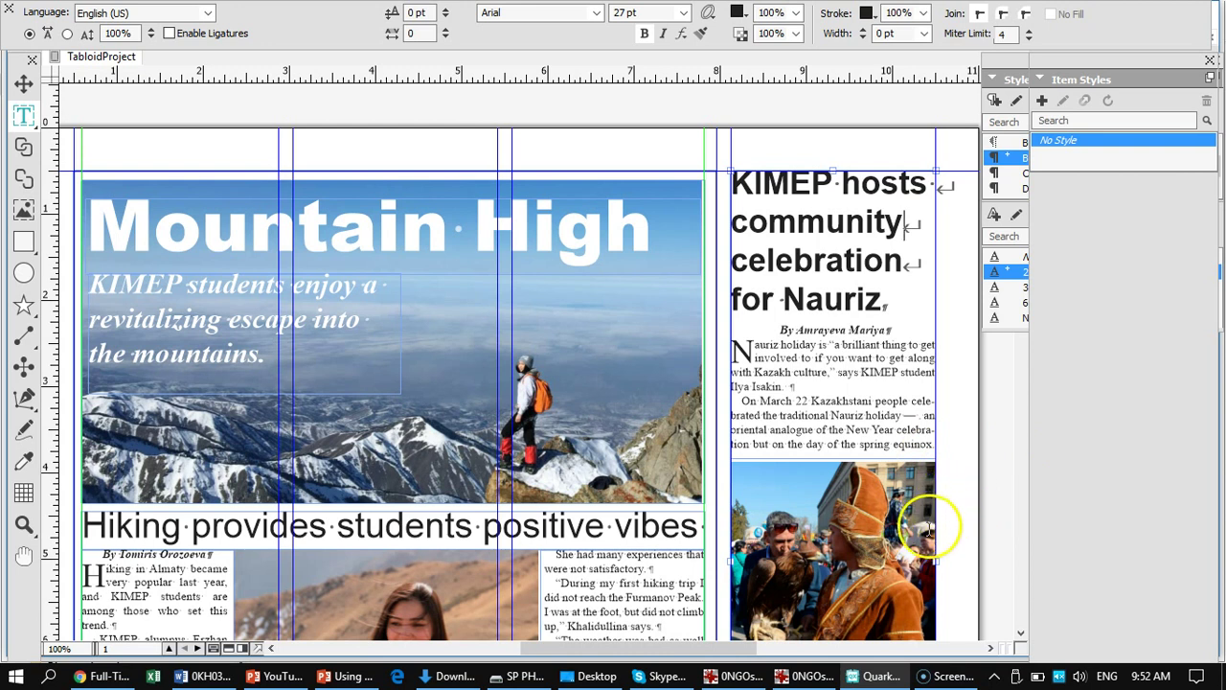
- Fit the tabloid page in the window and select the Nauriz festival photo as an item
{"action": "scroll", "coordinate": [914, 522], "scroll_direction": "down", "scroll_amount": 3}
{"action": "scroll", "coordinate": [915, 522], "scroll_direction": "down", "scroll_amount": 1}
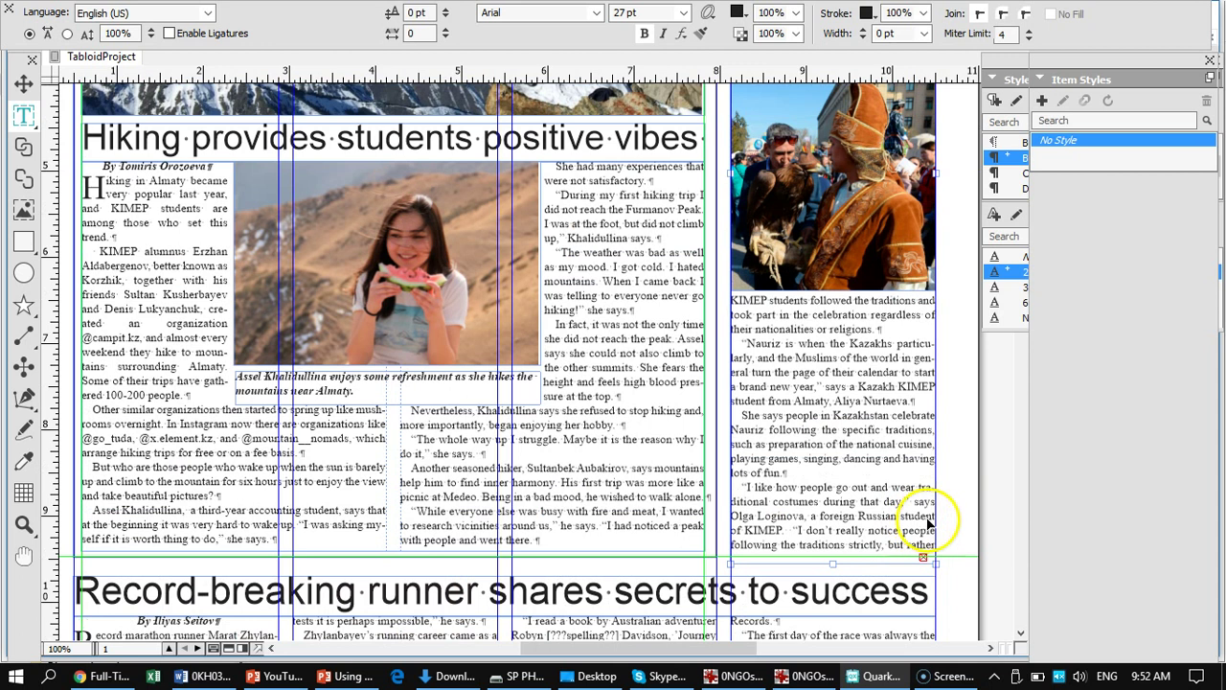
{"action": "key", "text": "ctrl+0"}
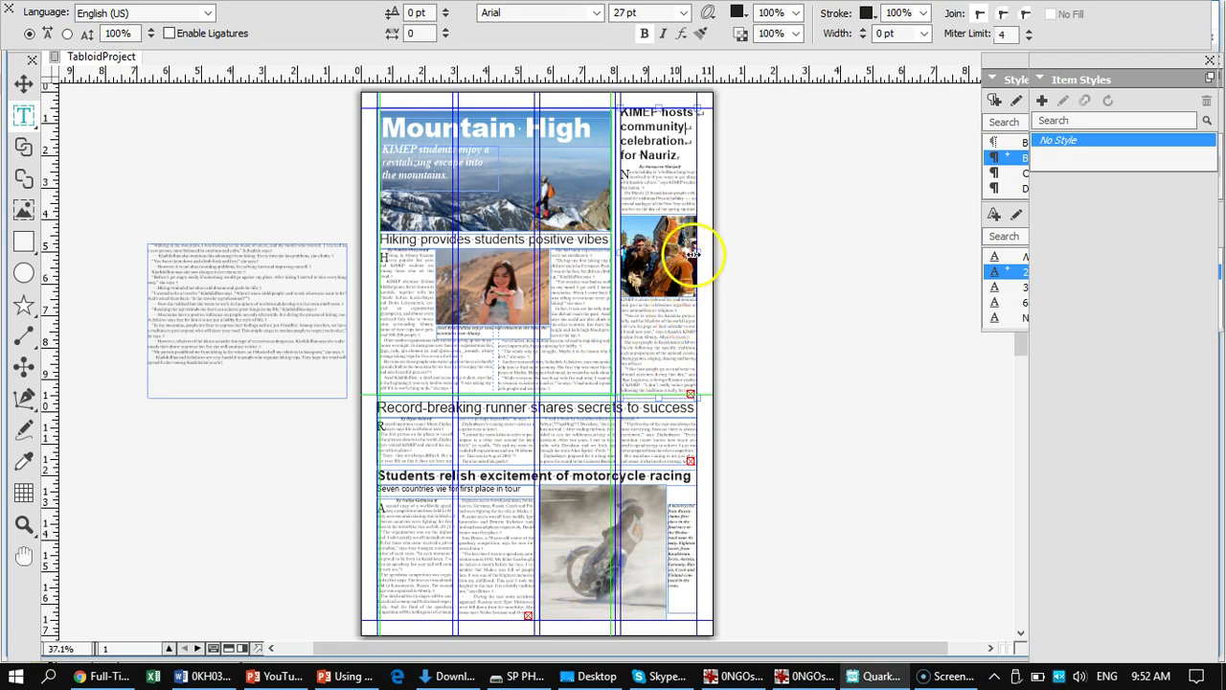
{"action": "left_click", "coordinate": [23, 84]}
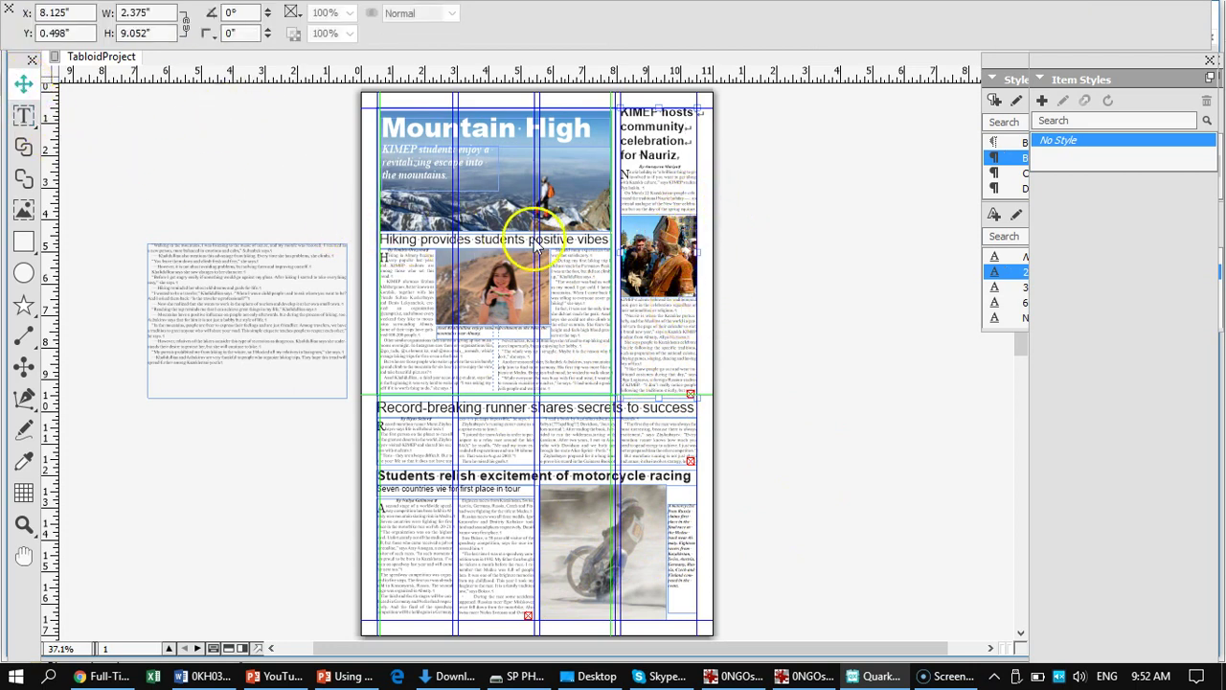
{"action": "left_click", "coordinate": [668, 265]}
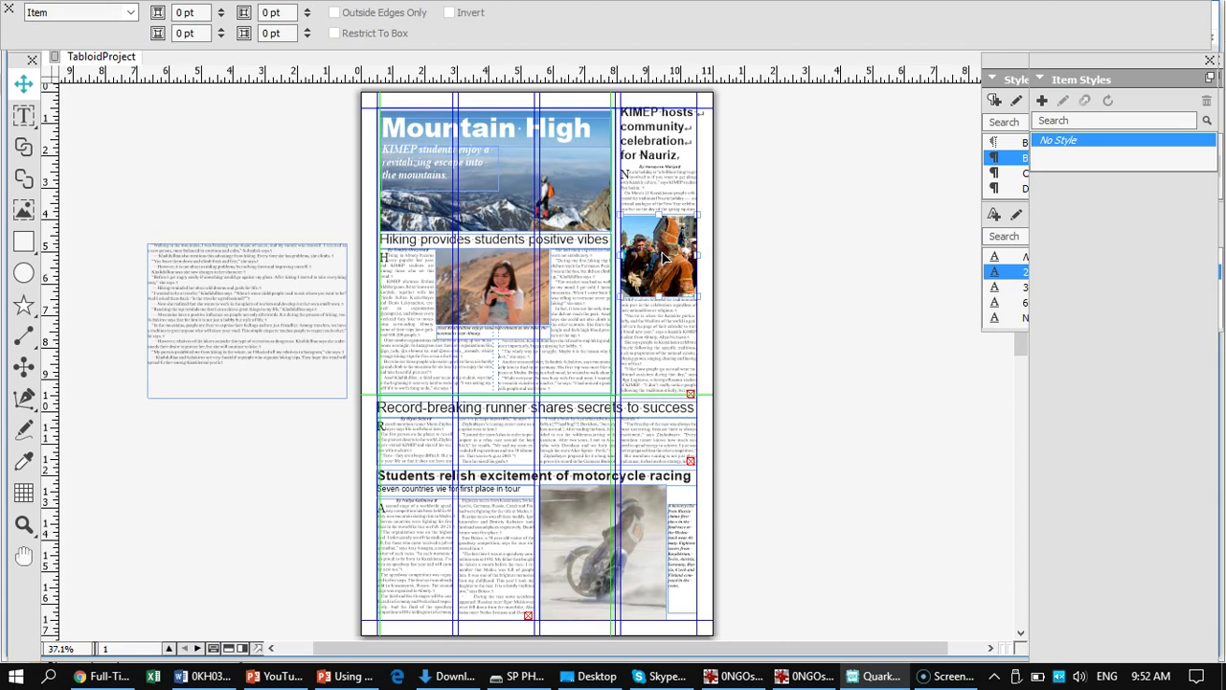
- At 100% zoom, drag the Nauriz photo to the bottom of its column, then fit the page
{"action": "key", "text": "ctrl+1"}
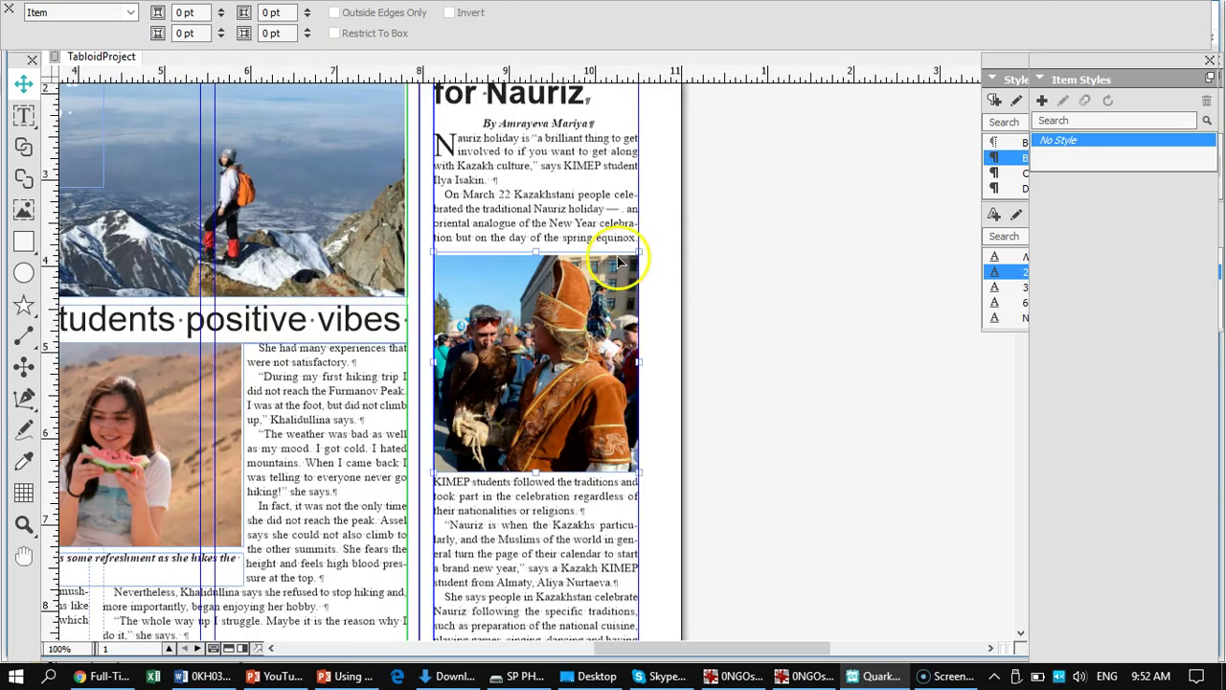
{"action": "scroll", "coordinate": [706, 383], "scroll_direction": "down", "scroll_amount": 5}
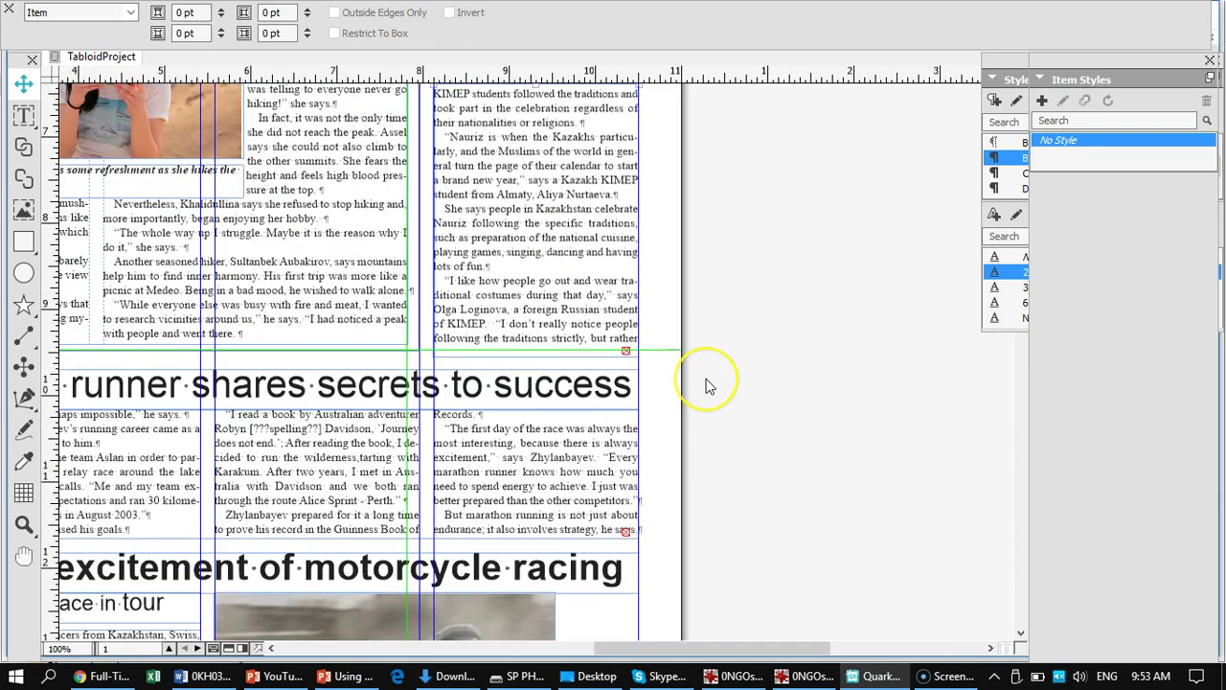
{"action": "scroll", "coordinate": [706, 383], "scroll_direction": "up", "scroll_amount": 5}
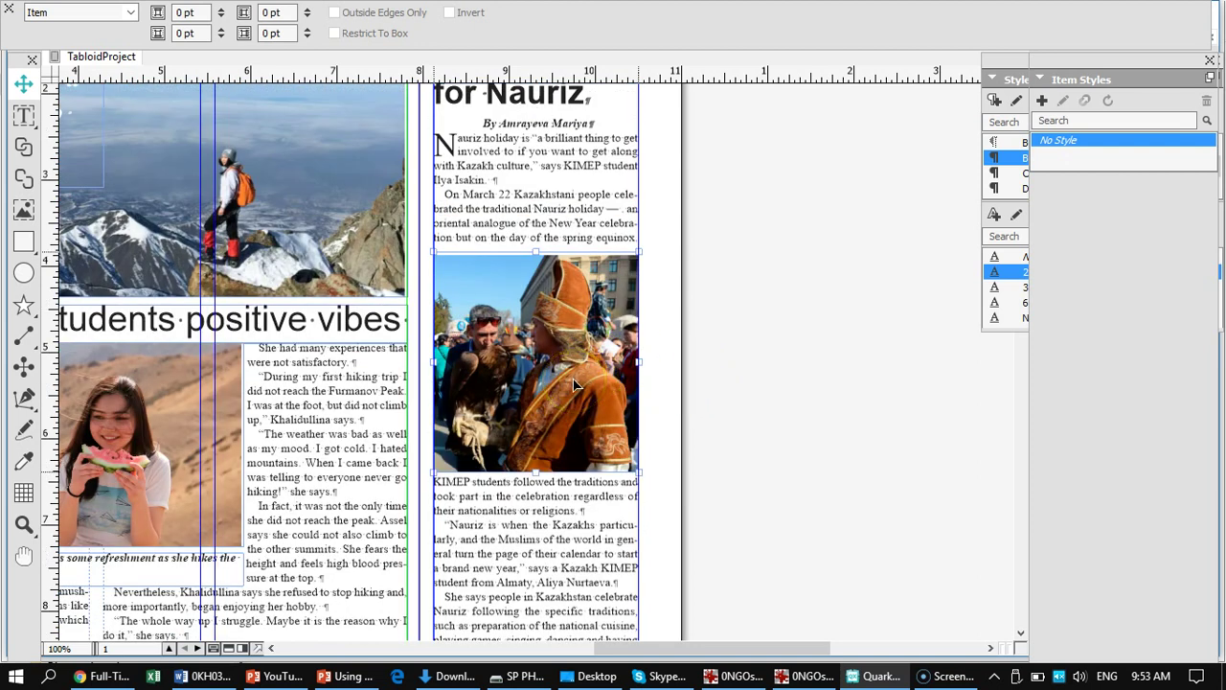
{"action": "left_click_drag", "start_coordinate": [575, 385], "coordinate": [580, 566]}
{"action": "scroll", "coordinate": [692, 411], "scroll_direction": "down", "scroll_amount": 15}
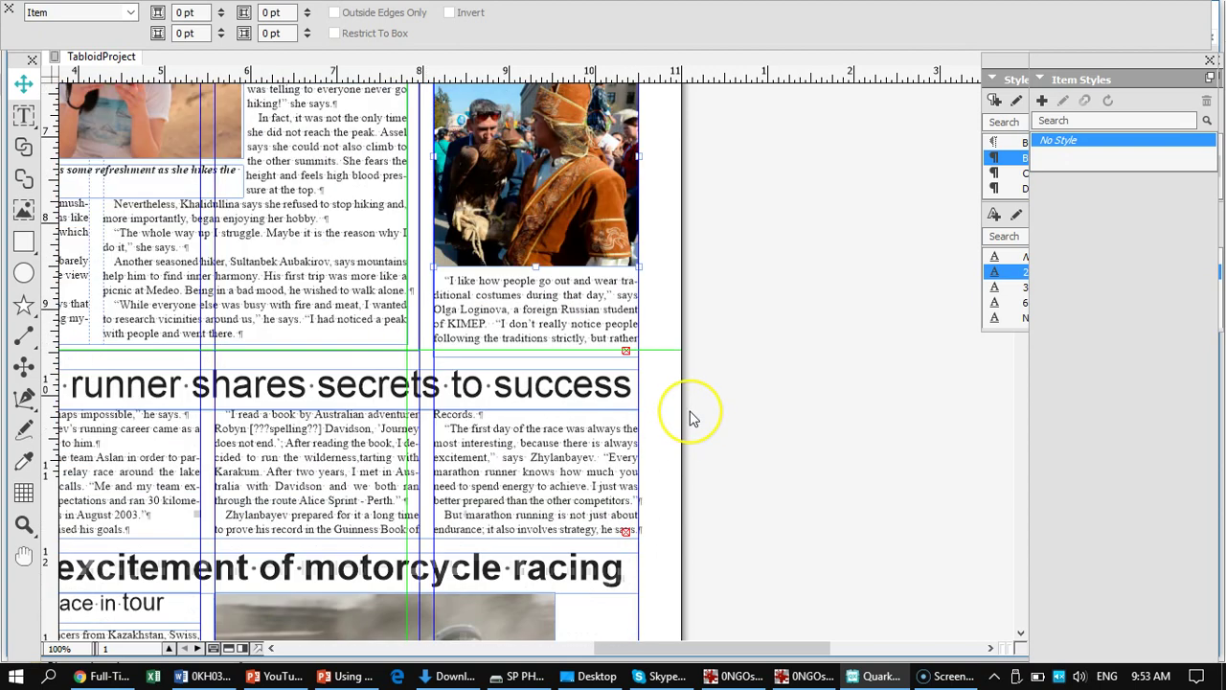
{"action": "scroll", "coordinate": [690, 416], "scroll_direction": "up", "scroll_amount": 10}
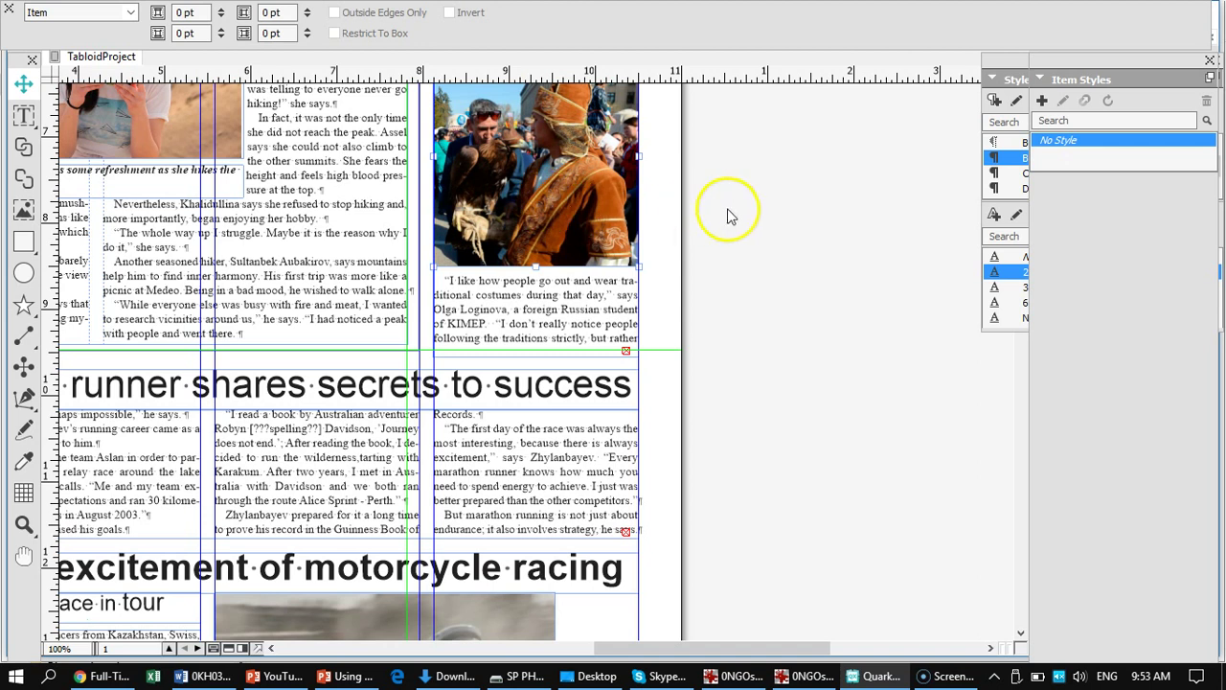
{"action": "left_click_drag", "start_coordinate": [565, 206], "coordinate": [567, 279]}
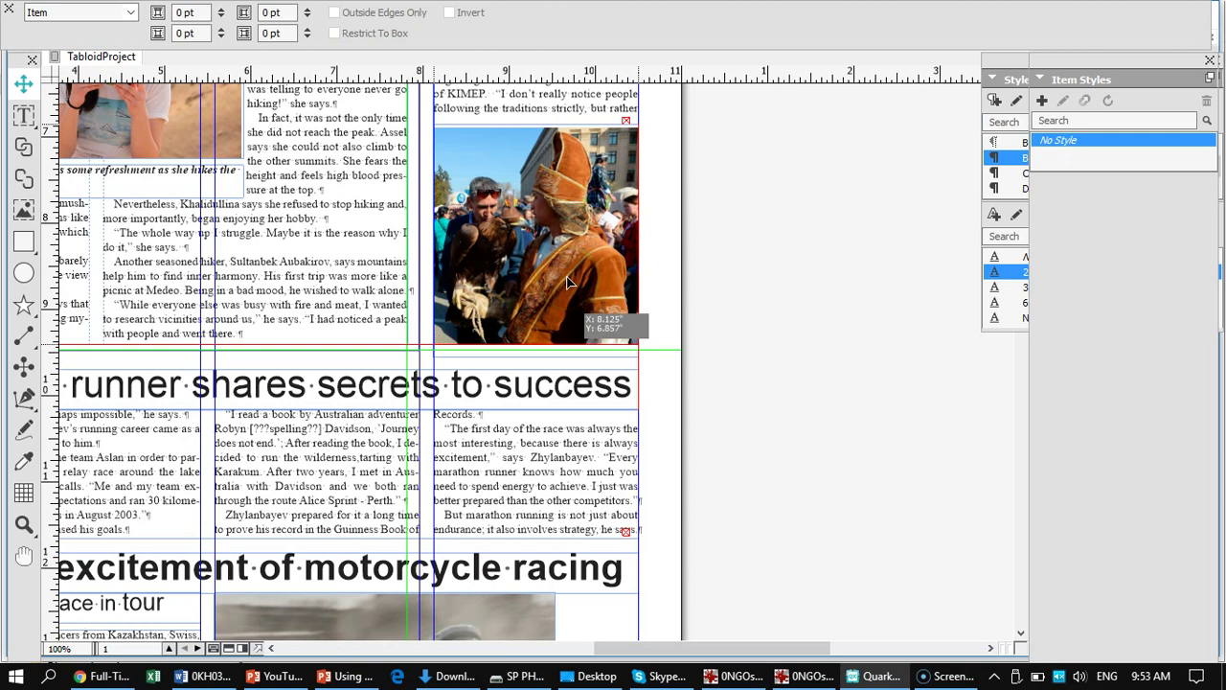
{"action": "left_click_drag", "start_coordinate": [567, 279], "coordinate": [567, 279]}
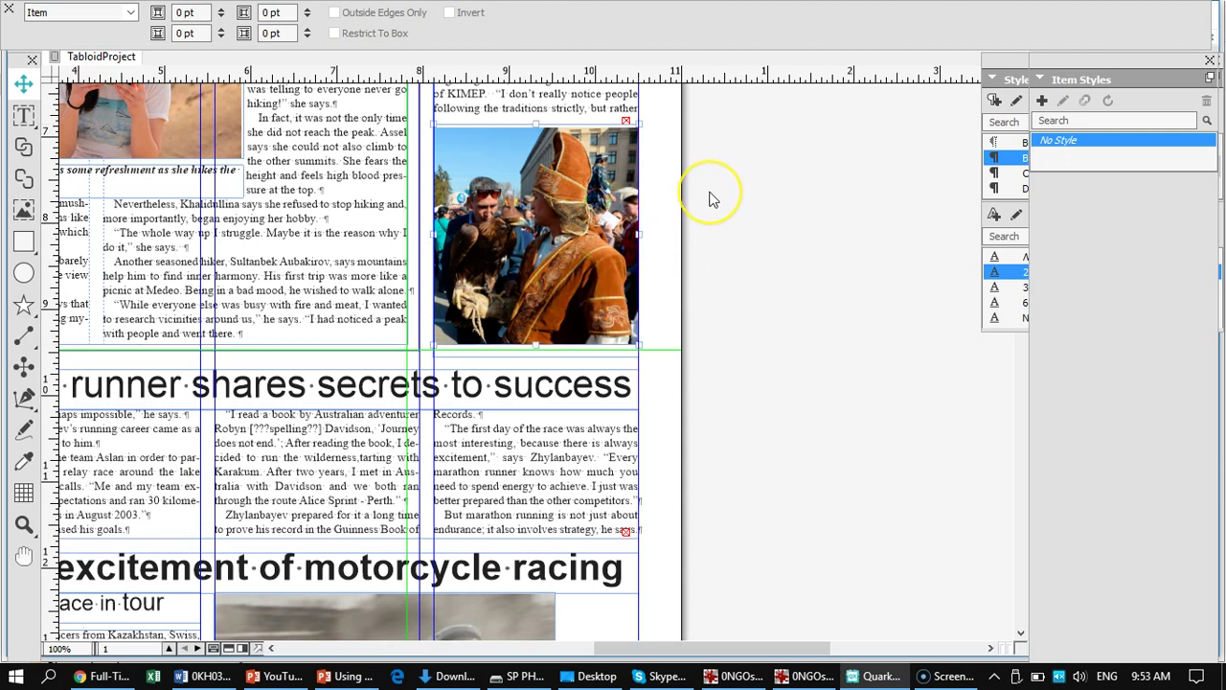
{"action": "key", "text": "ctrl+0"}
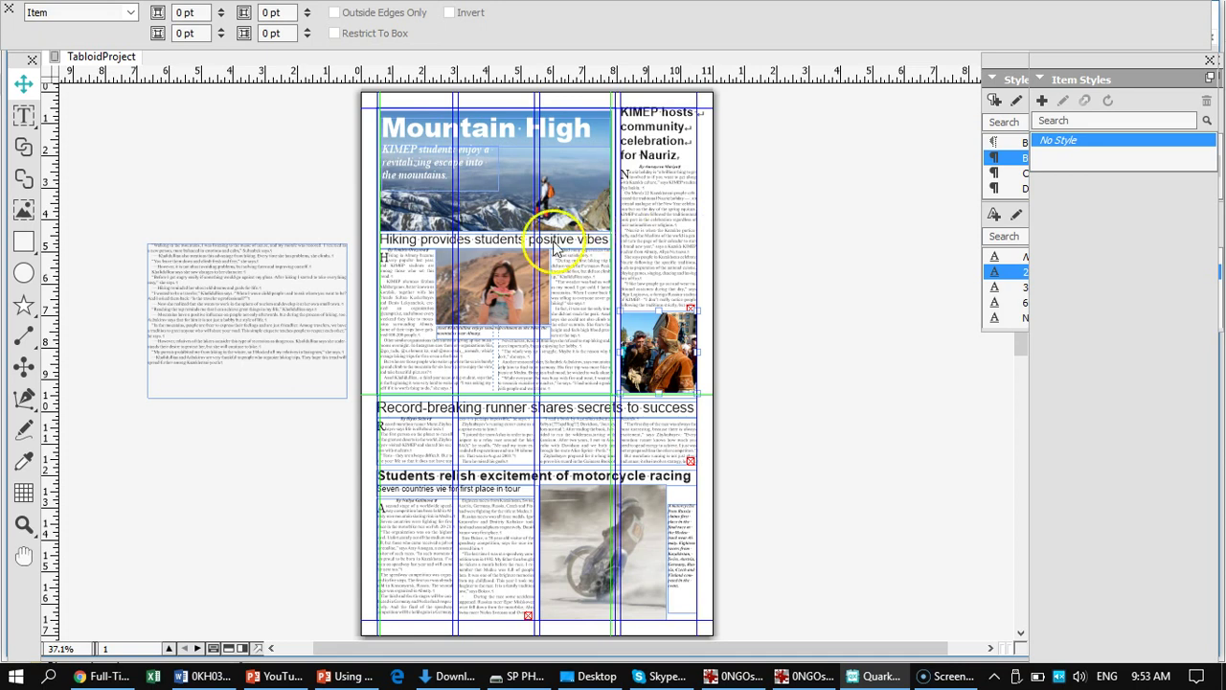
- Shift the picture inside the Nauriz photo box and zoom to 100%
{"action": "left_click_drag", "start_coordinate": [643, 331], "coordinate": [659, 355]}
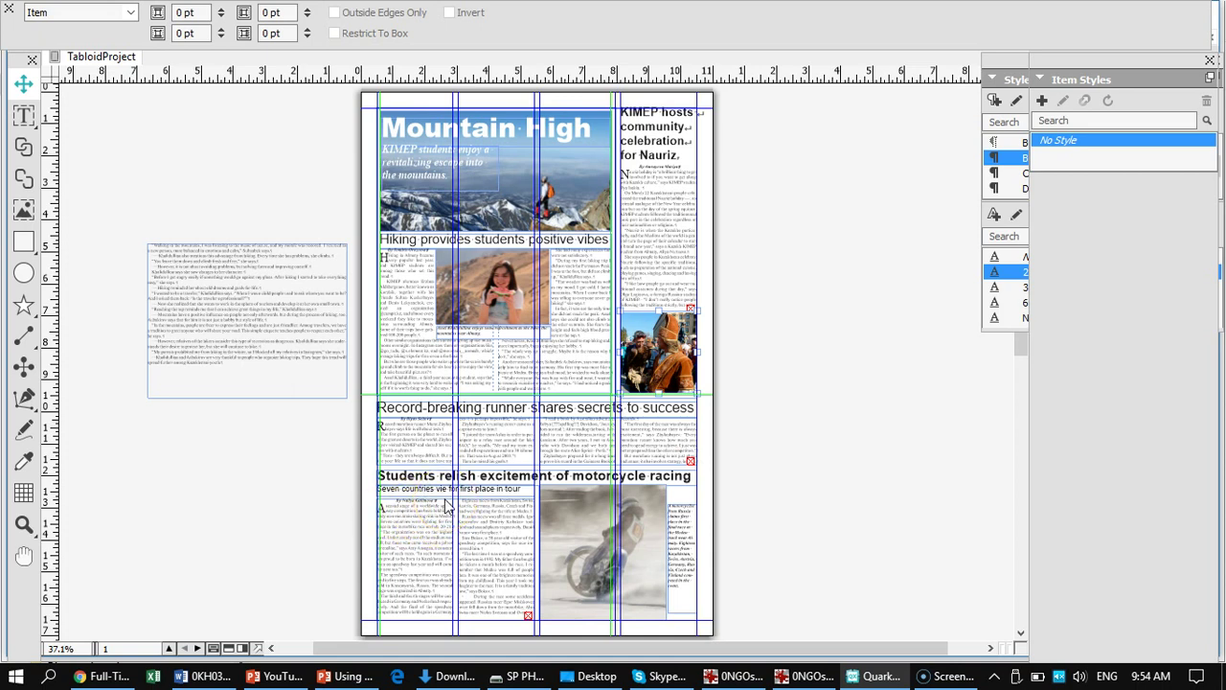
{"action": "key", "text": "ctrl+1"}
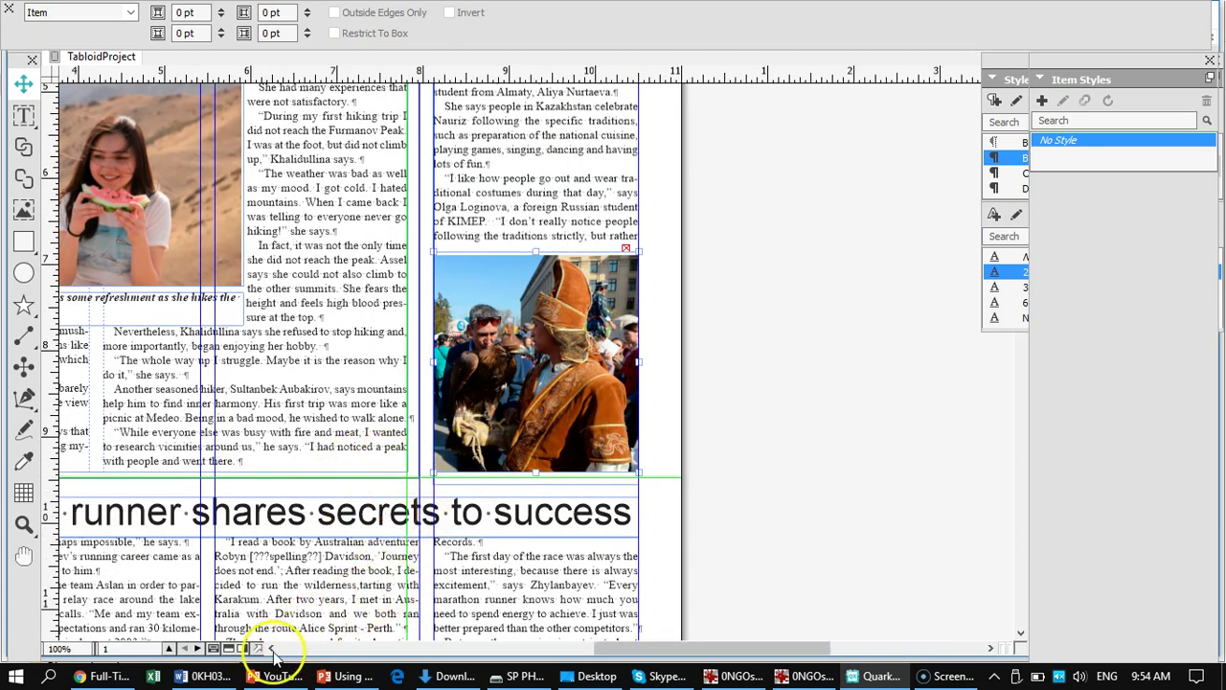
{"action": "scroll", "coordinate": [191, 520], "scroll_direction": "left", "scroll_amount": 5}
{"action": "scroll", "coordinate": [316, 515], "scroll_direction": "down", "scroll_amount": 5}
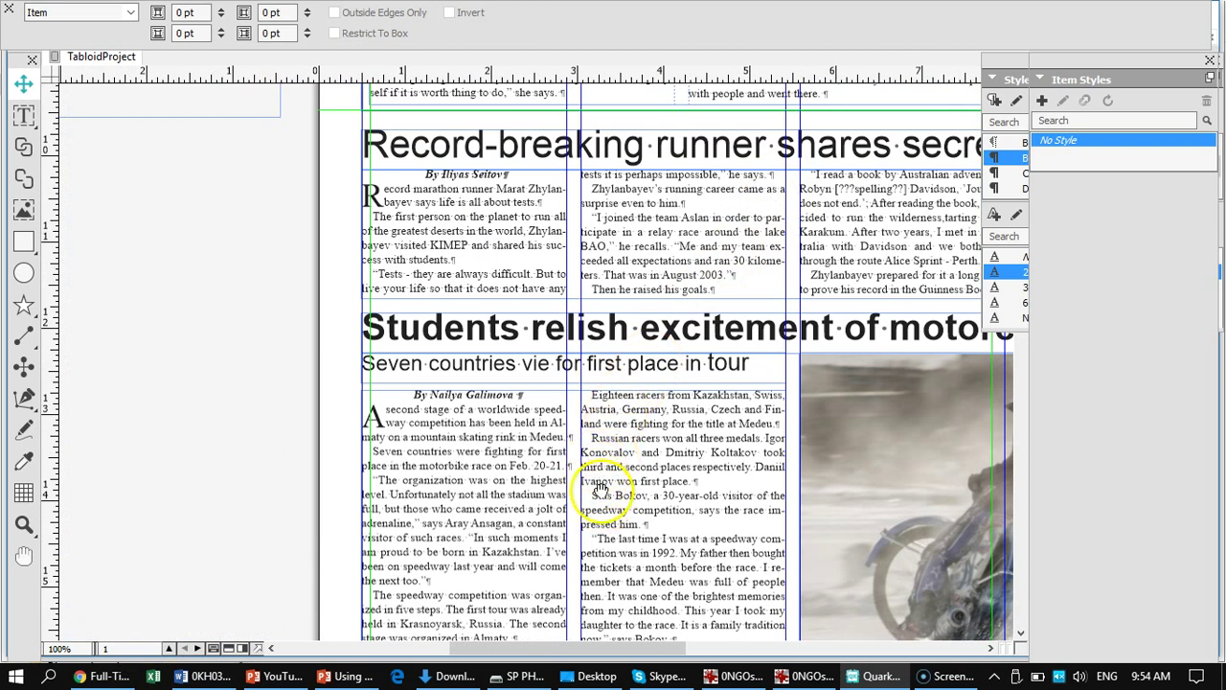
{"action": "scroll", "coordinate": [545, 484], "scroll_direction": "right", "scroll_amount": 2}
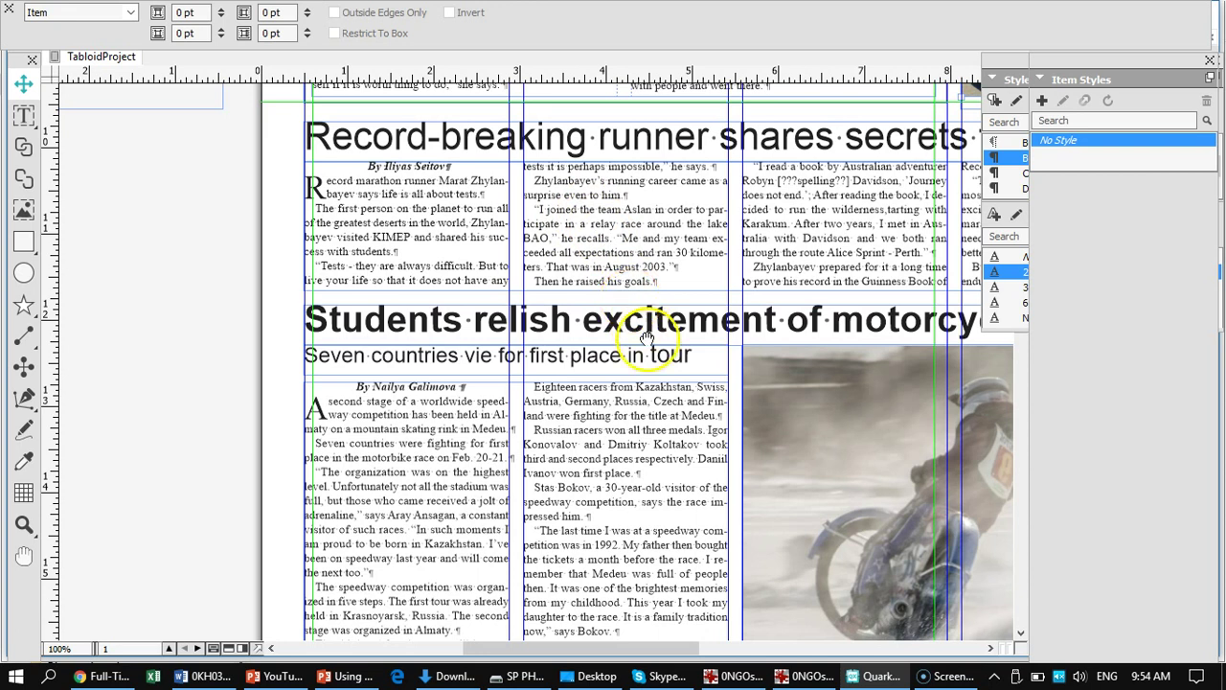
- Pan the 100% view onto the motorcycle racing article
{"action": "left_click_drag", "start_coordinate": [669, 415], "coordinate": [329, 448]}
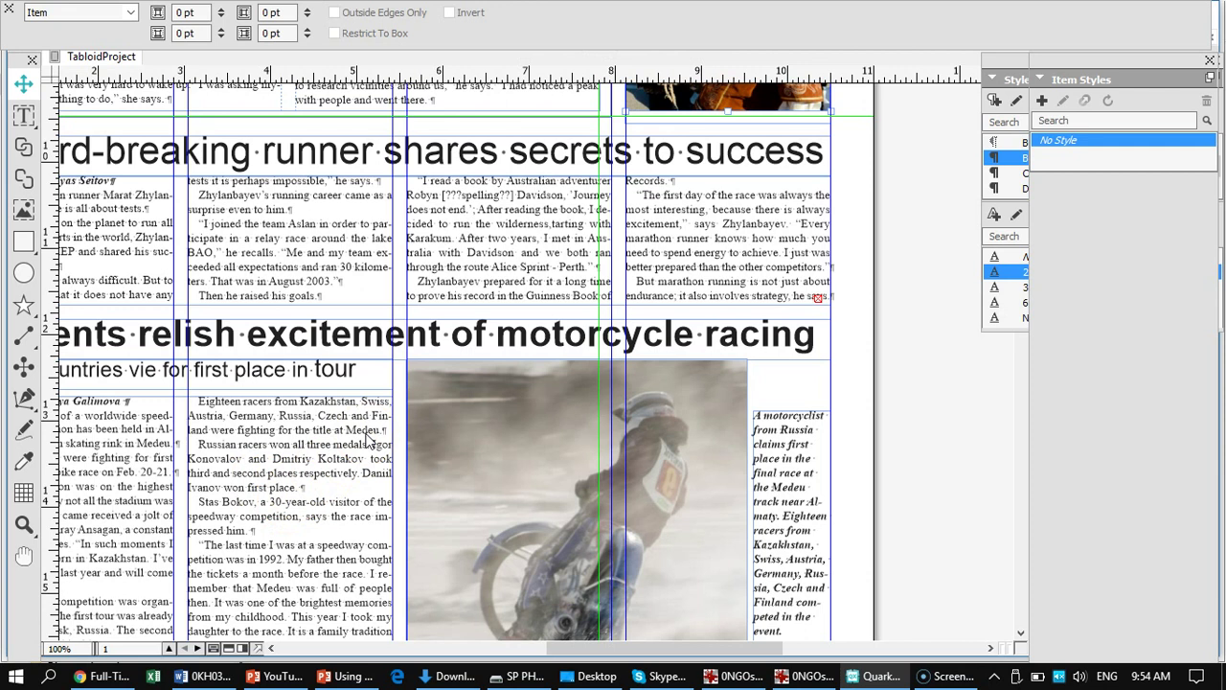
{"action": "key", "text": "ctrl+0"}
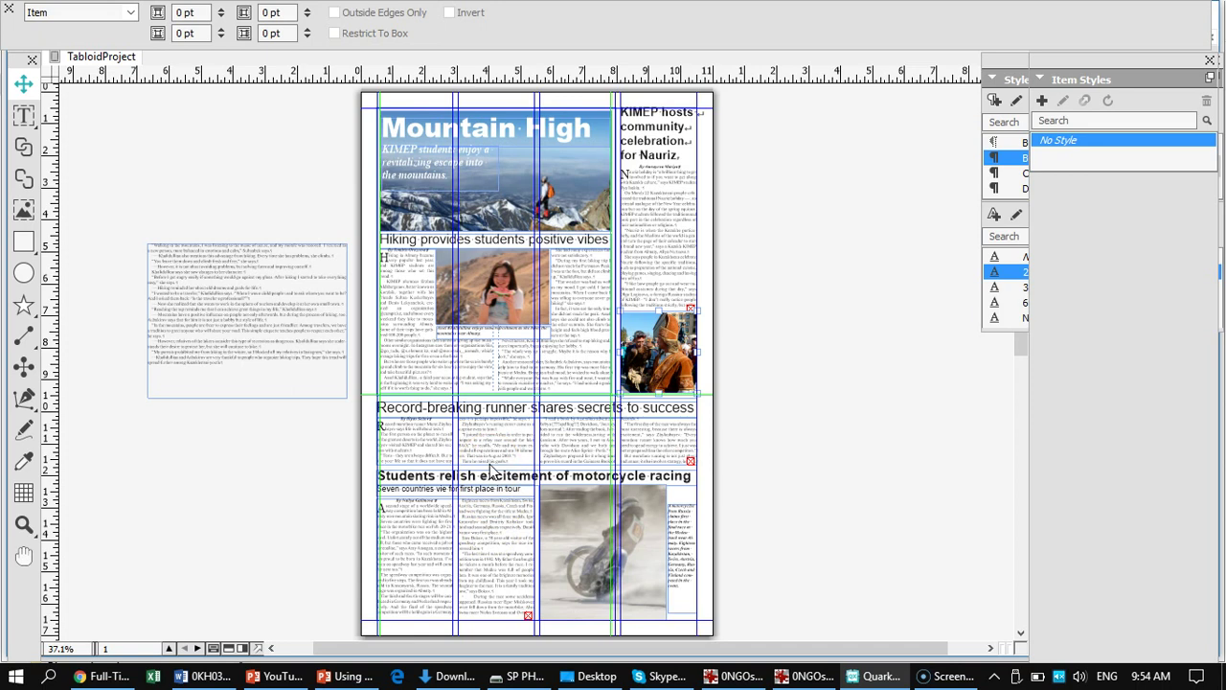
{"action": "key", "text": "ctrl+1"}
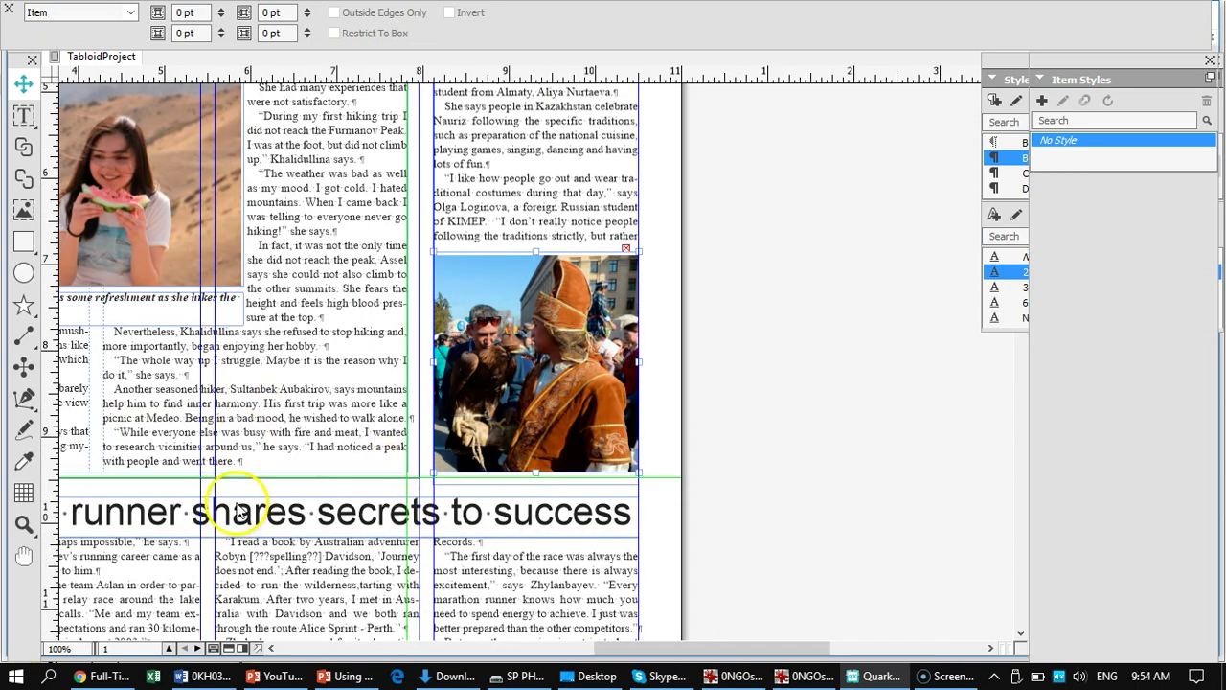
{"action": "left_click_drag", "start_coordinate": [195, 558], "coordinate": [566, 168]}
{"action": "left_click_drag", "start_coordinate": [547, 432], "coordinate": [525, 277]}
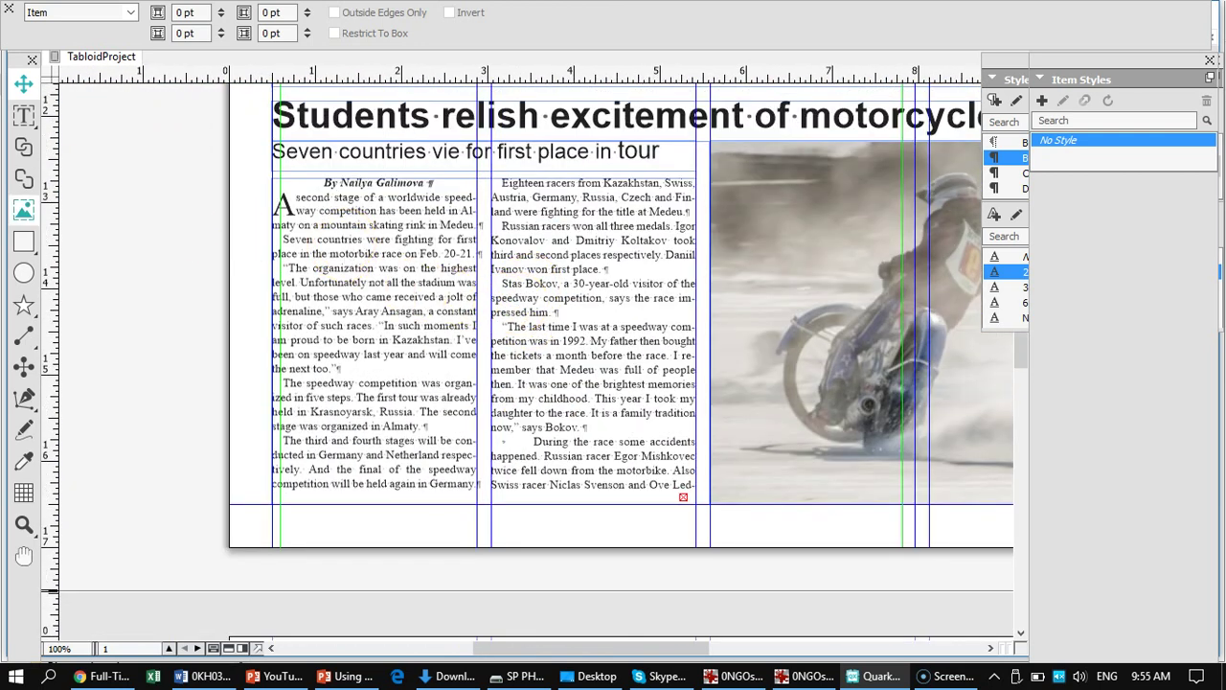
- Delete the extra indent before "During" in the motorcycle article's second column
{"action": "left_click", "coordinate": [22, 119]}
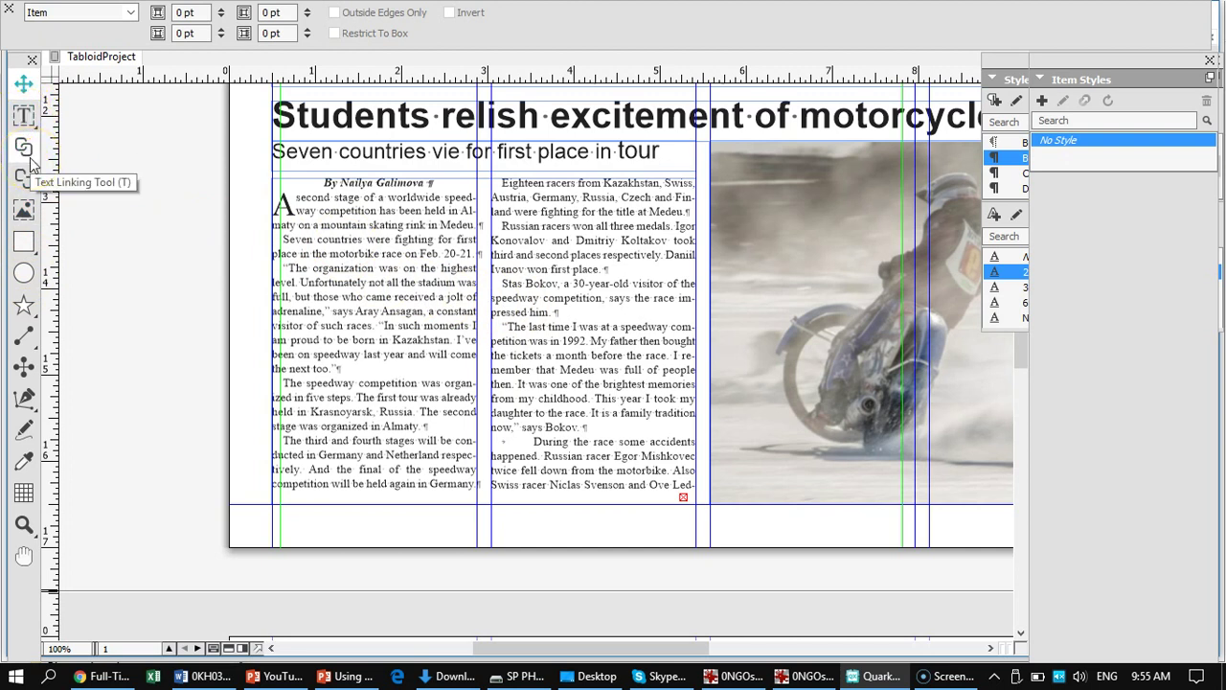
{"action": "left_click", "coordinate": [539, 444]}
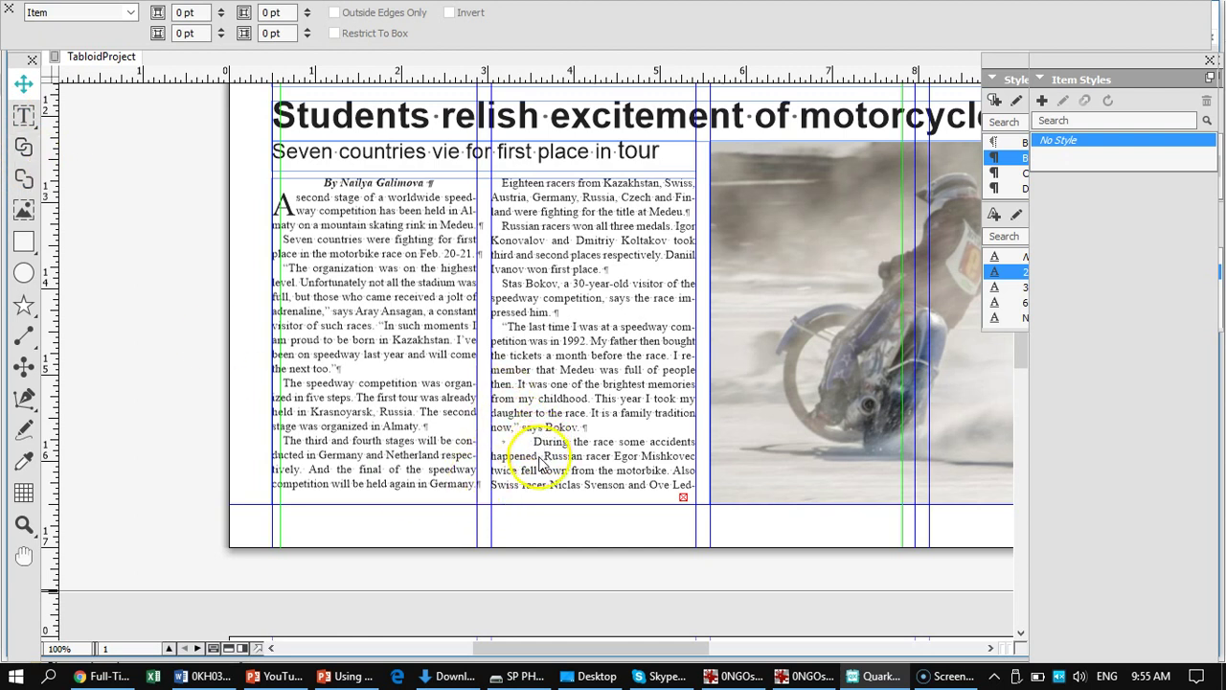
{"action": "left_click", "coordinate": [541, 464]}
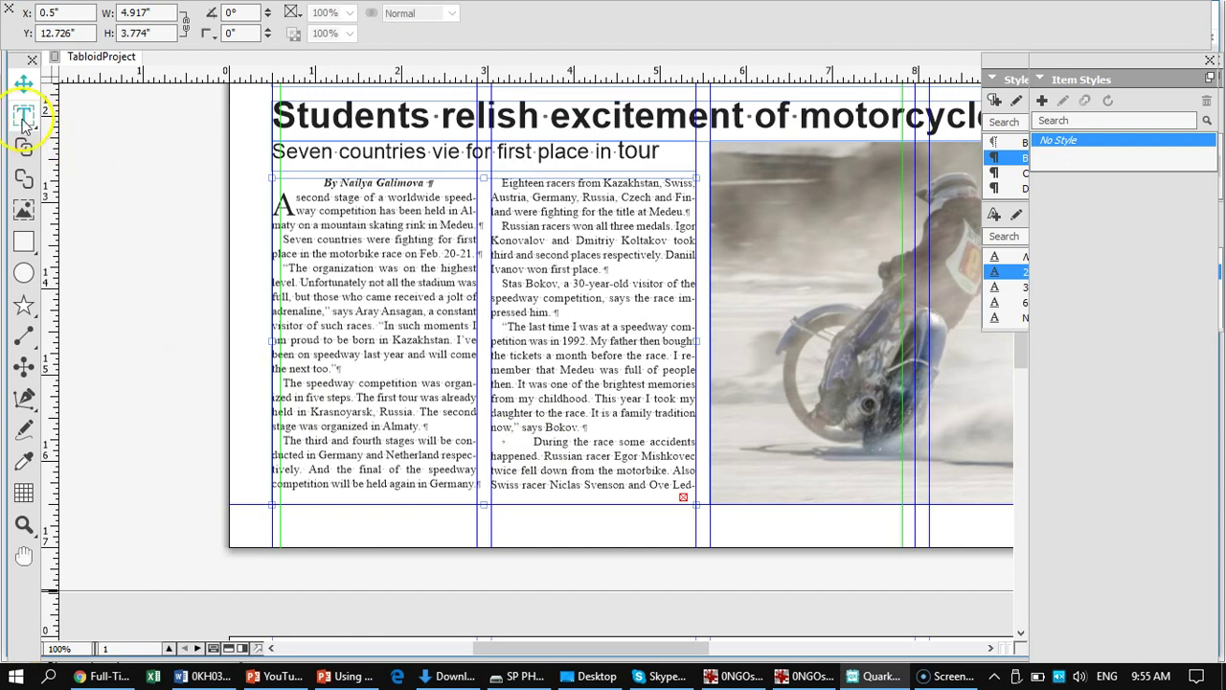
{"action": "left_click", "coordinate": [24, 115]}
{"action": "left_click", "coordinate": [535, 437]}
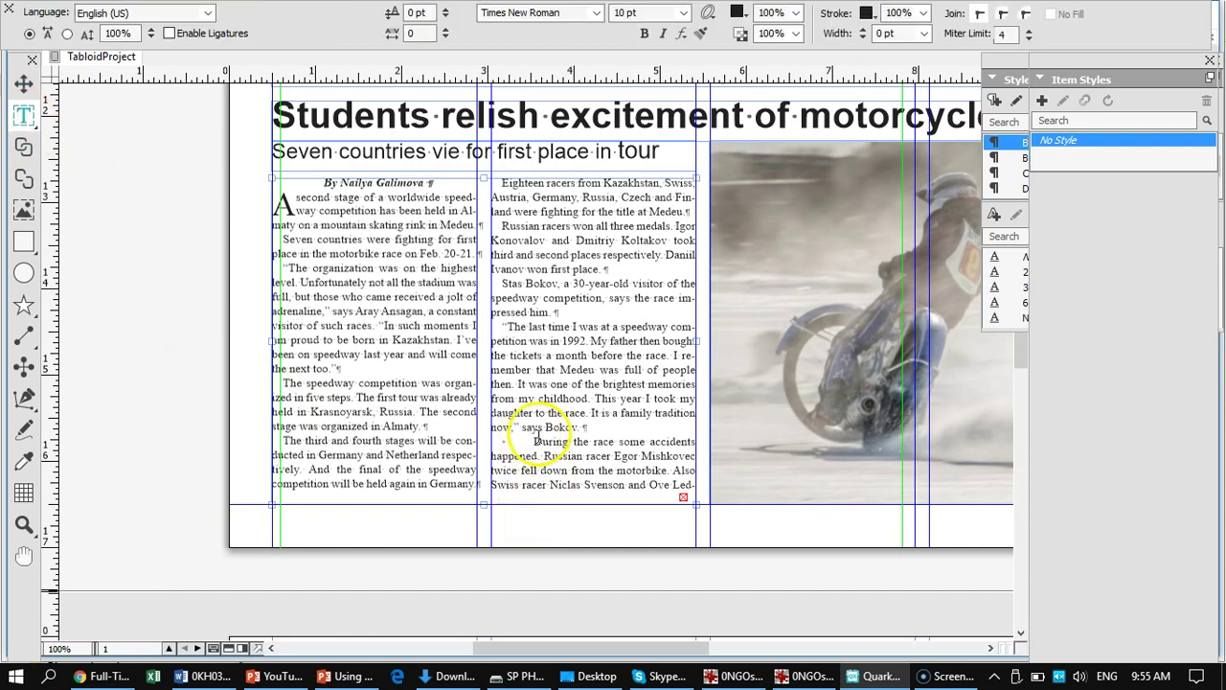
{"action": "left_click_drag", "start_coordinate": [534, 441], "coordinate": [498, 442]}
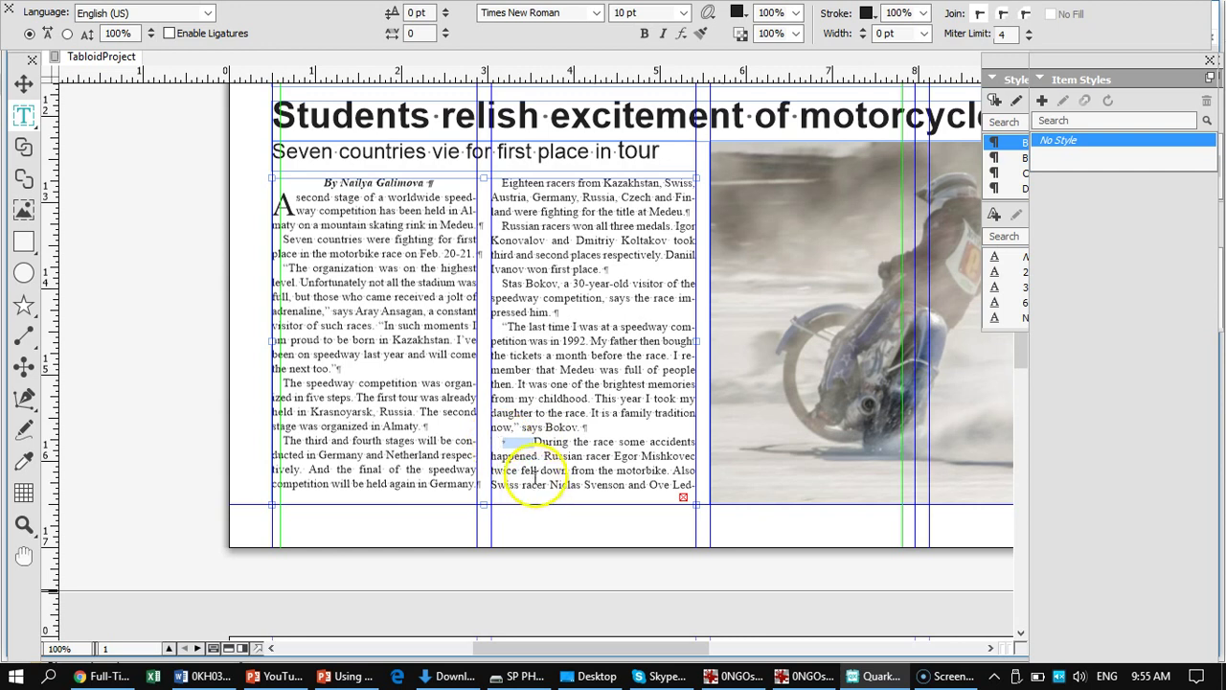
{"action": "key", "text": "BackSpace"}
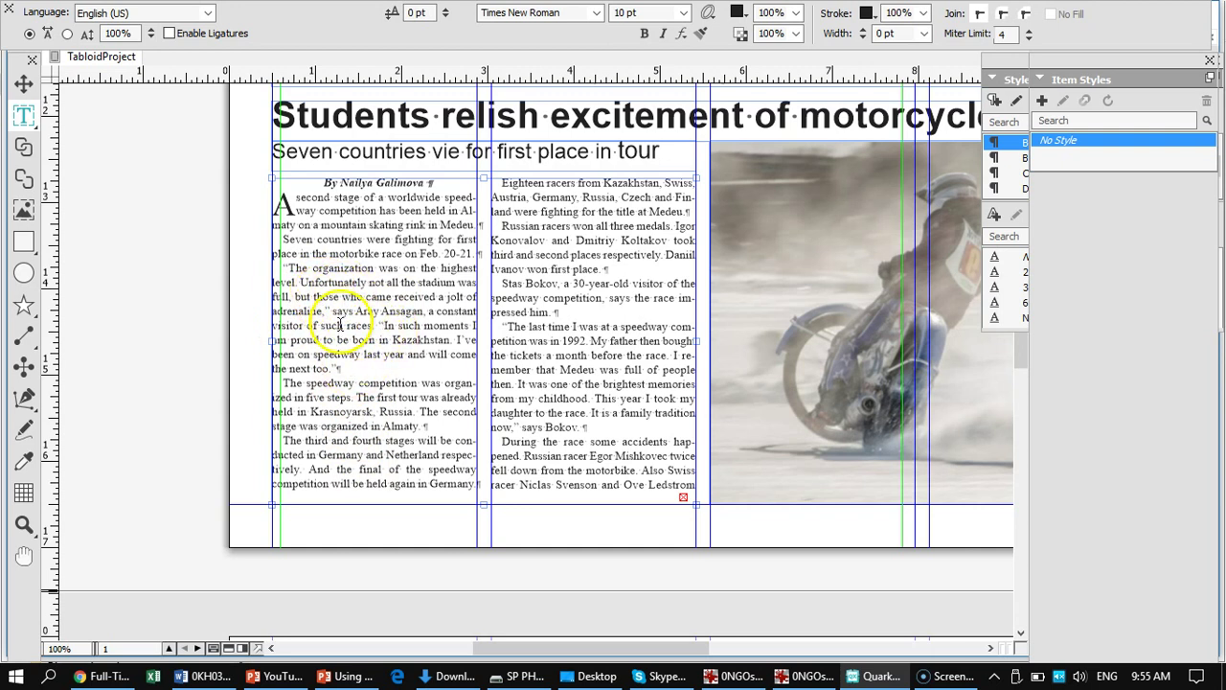
{"action": "left_click_drag", "start_coordinate": [351, 397], "coordinate": [542, 385]}
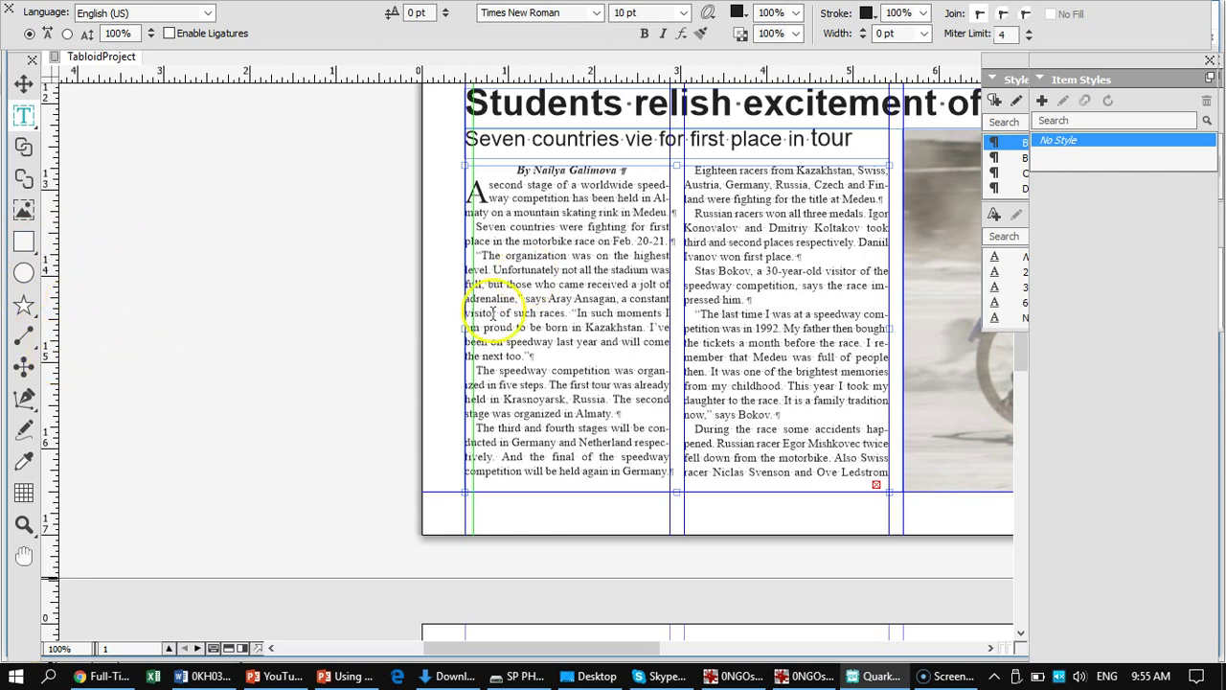
{"action": "key", "text": "l"}
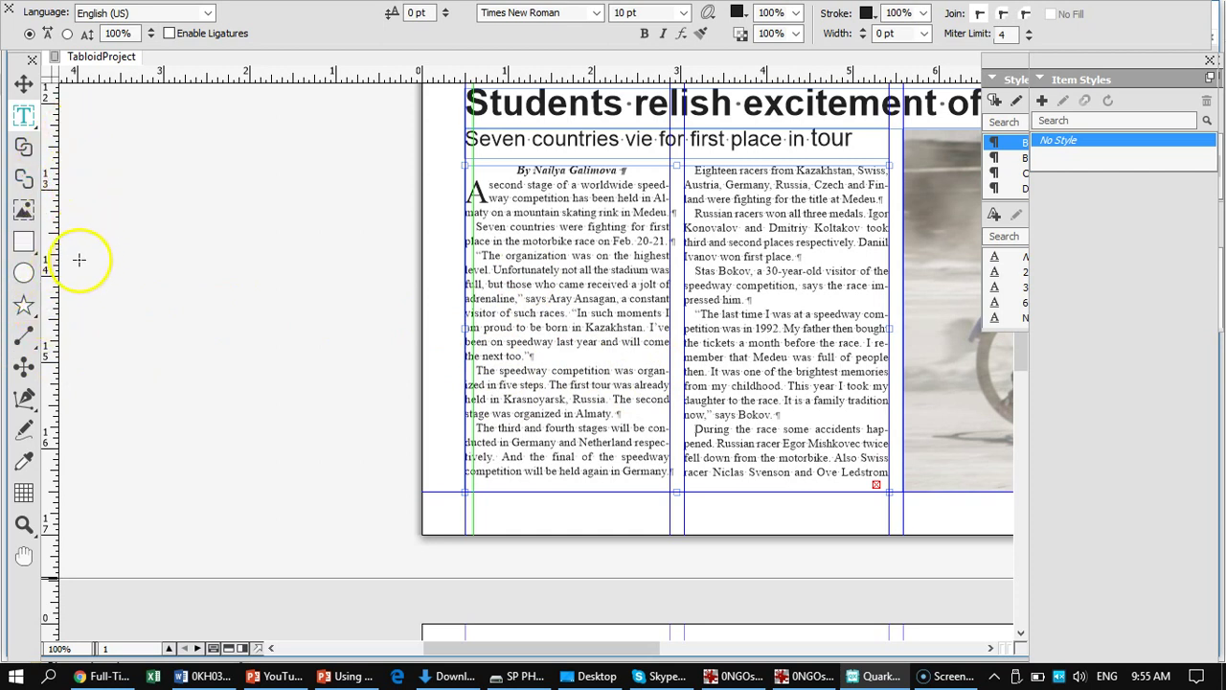
- Draw a text box on the pasteboard left of page 1 and link the article's overflow into it
{"action": "left_click", "coordinate": [24, 115]}
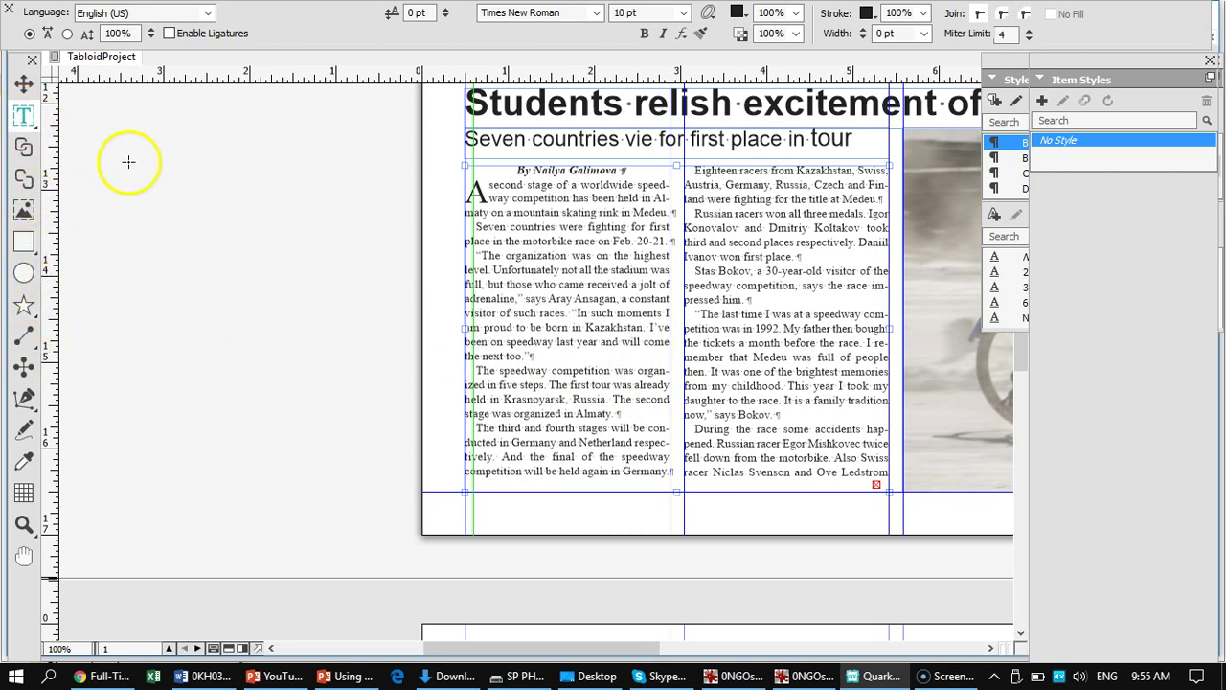
{"action": "mouse_move", "coordinate": [76, 130]}
{"action": "left_mouse_down"}
{"action": "mouse_move", "coordinate": [212, 342]}
{"action": "mouse_move", "coordinate": [405, 532]}
{"action": "mouse_move", "coordinate": [434, 538]}
{"action": "left_mouse_up"}
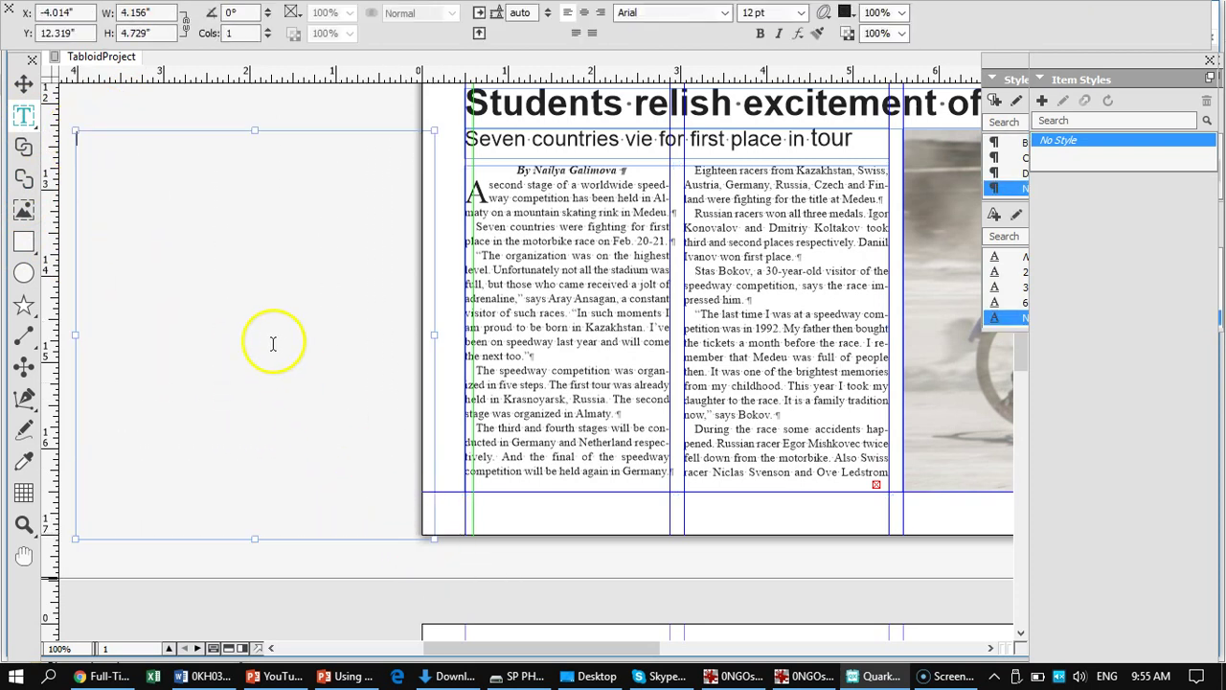
{"action": "left_click", "coordinate": [23, 148]}
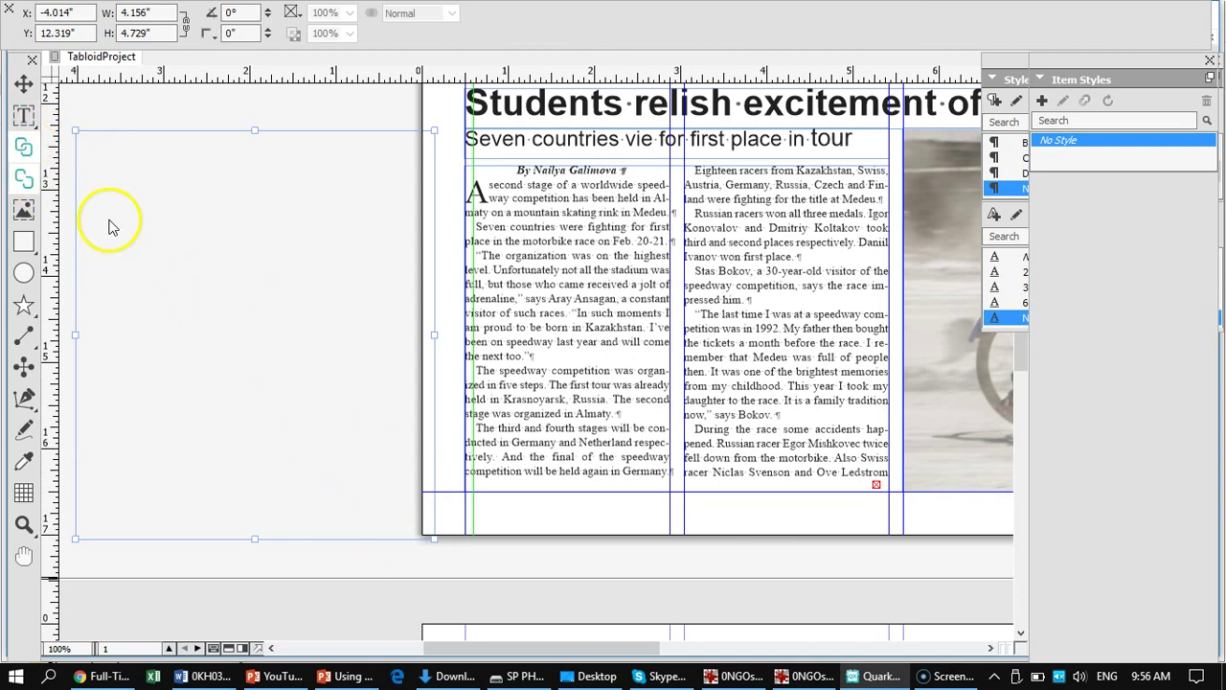
{"action": "left_click", "coordinate": [623, 287]}
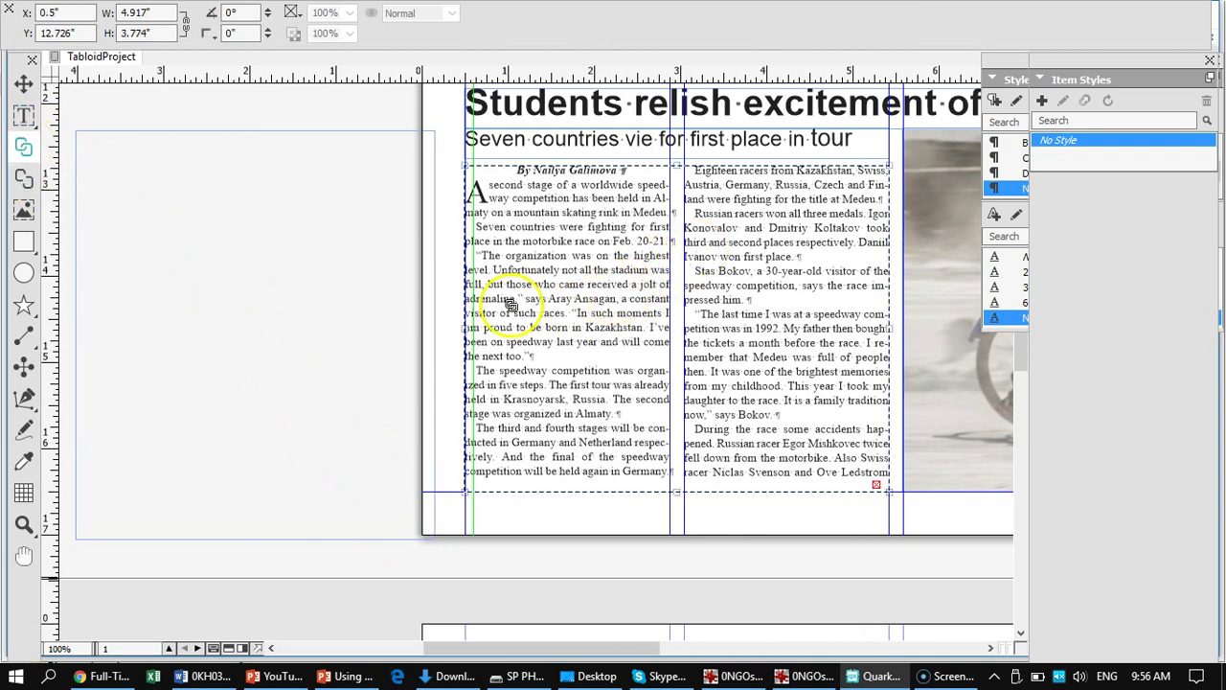
{"action": "left_click", "coordinate": [283, 303]}
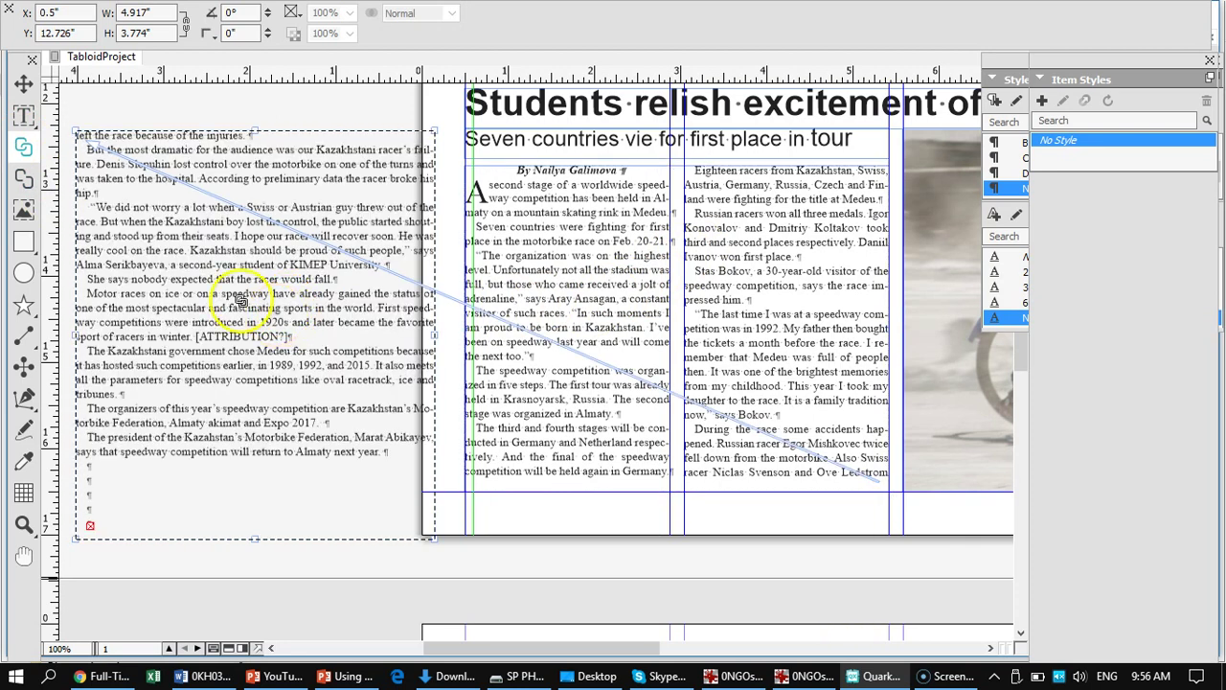
- Start deleting the empty paragraphs at the end of the continued text
{"action": "left_click", "coordinate": [21, 119]}
{"action": "left_click", "coordinate": [143, 148]}
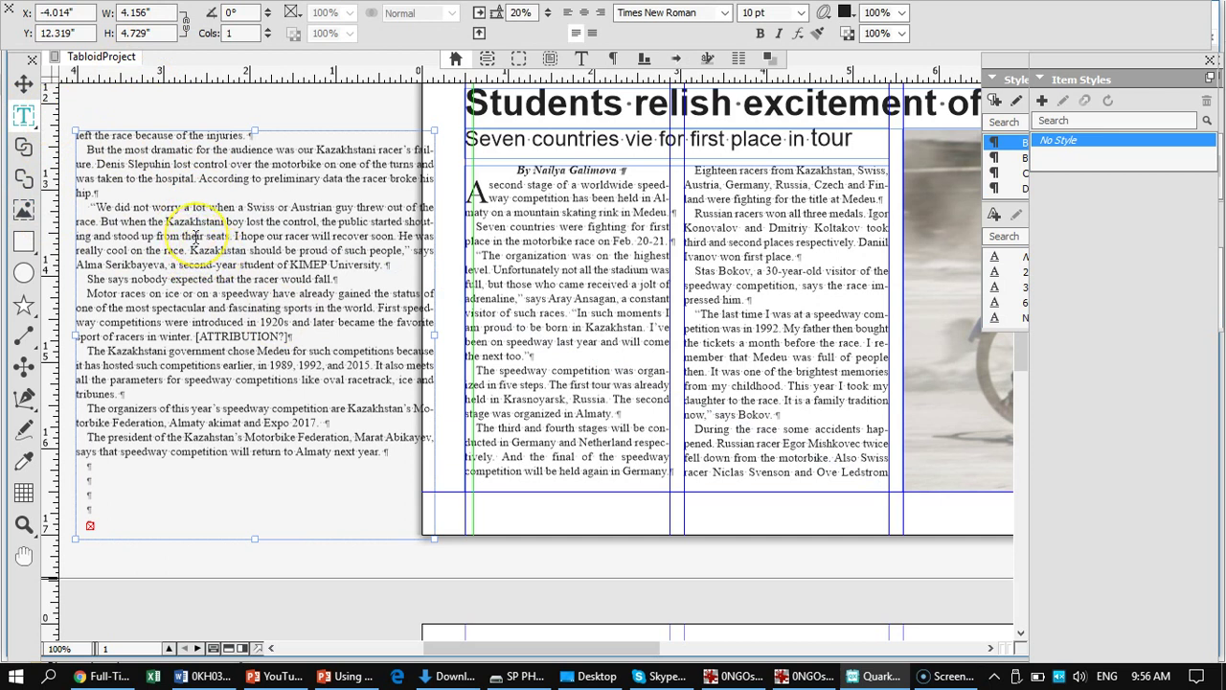
{"action": "left_click", "coordinate": [191, 250]}
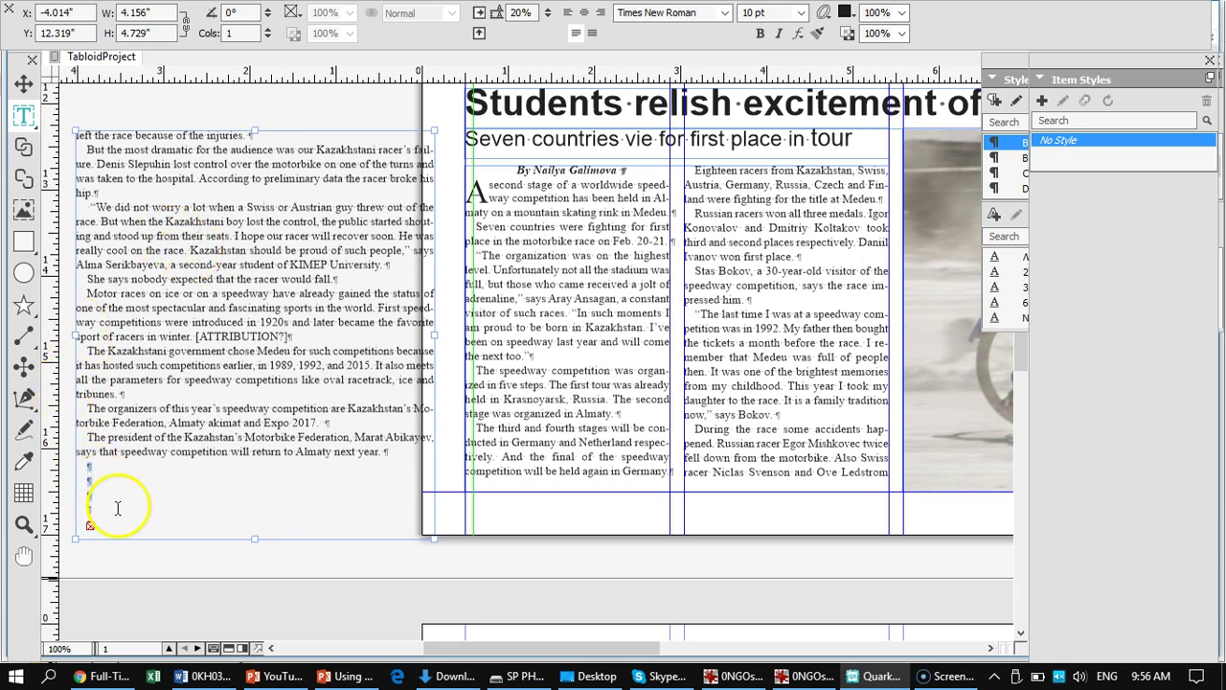
{"action": "key", "text": "BackSpace"}
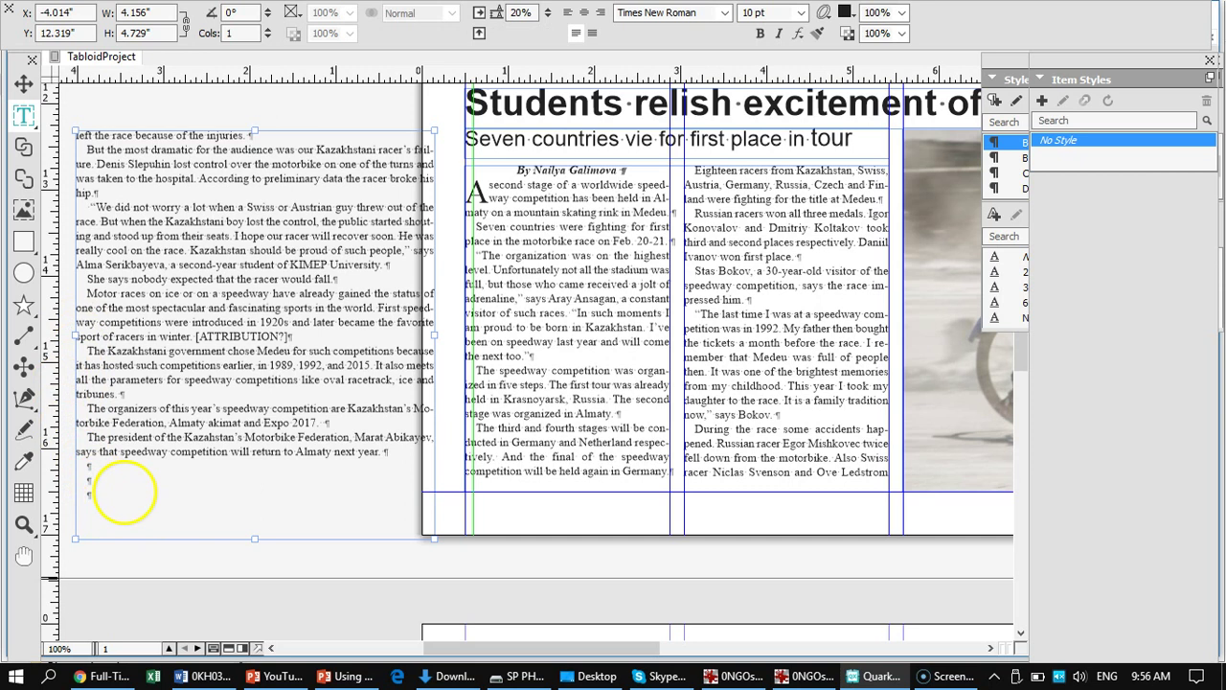
- Remove the remaining trailing empty returns after the continued text's last paragraph
{"action": "key", "text": "BackSpace"}
{"action": "key", "text": "BackSpace"}
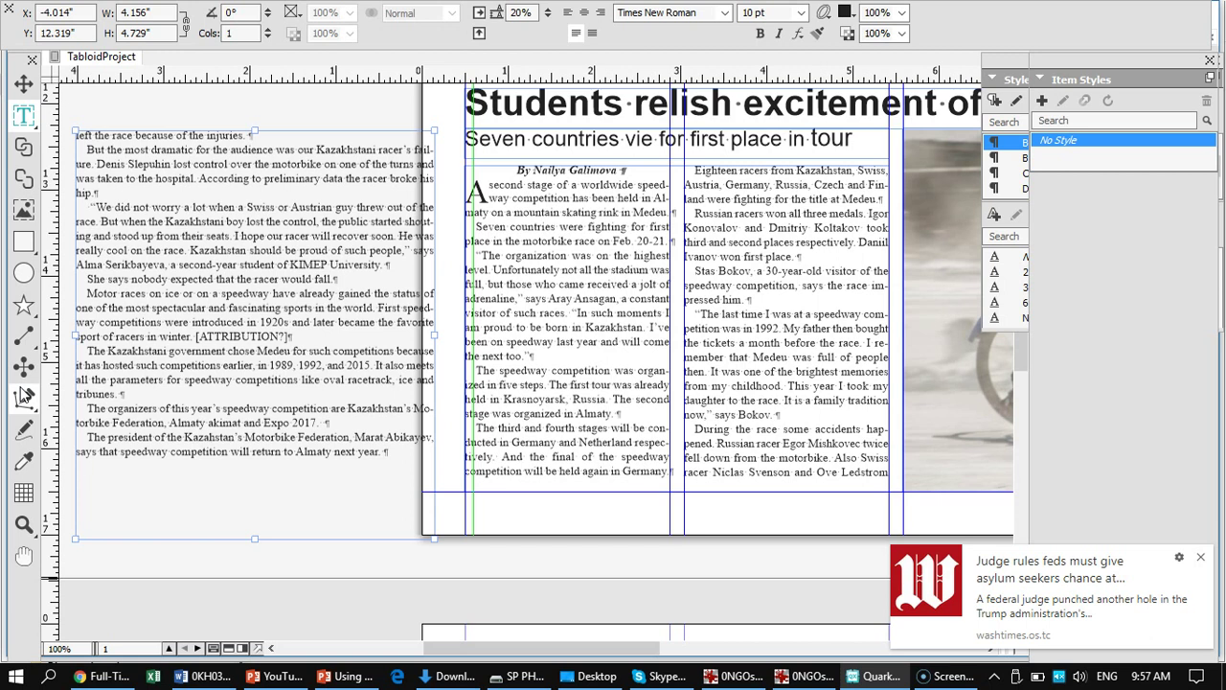
{"action": "left_click", "coordinate": [91, 466]}
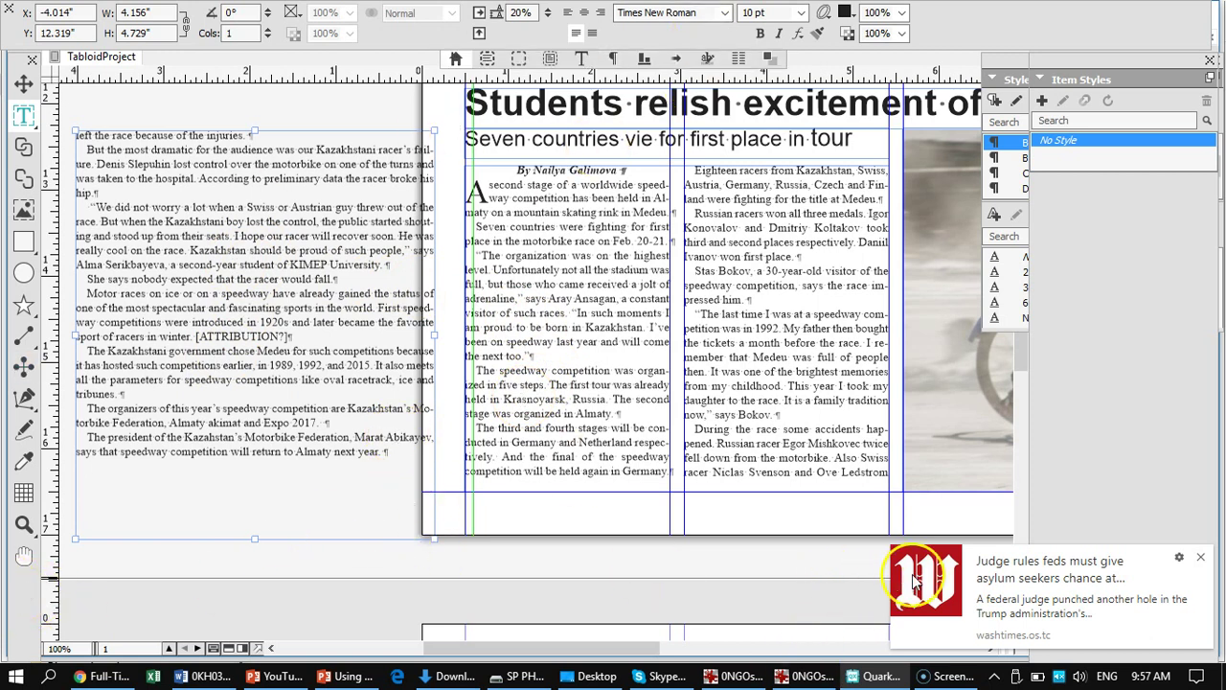
{"action": "left_click", "coordinate": [1198, 561]}
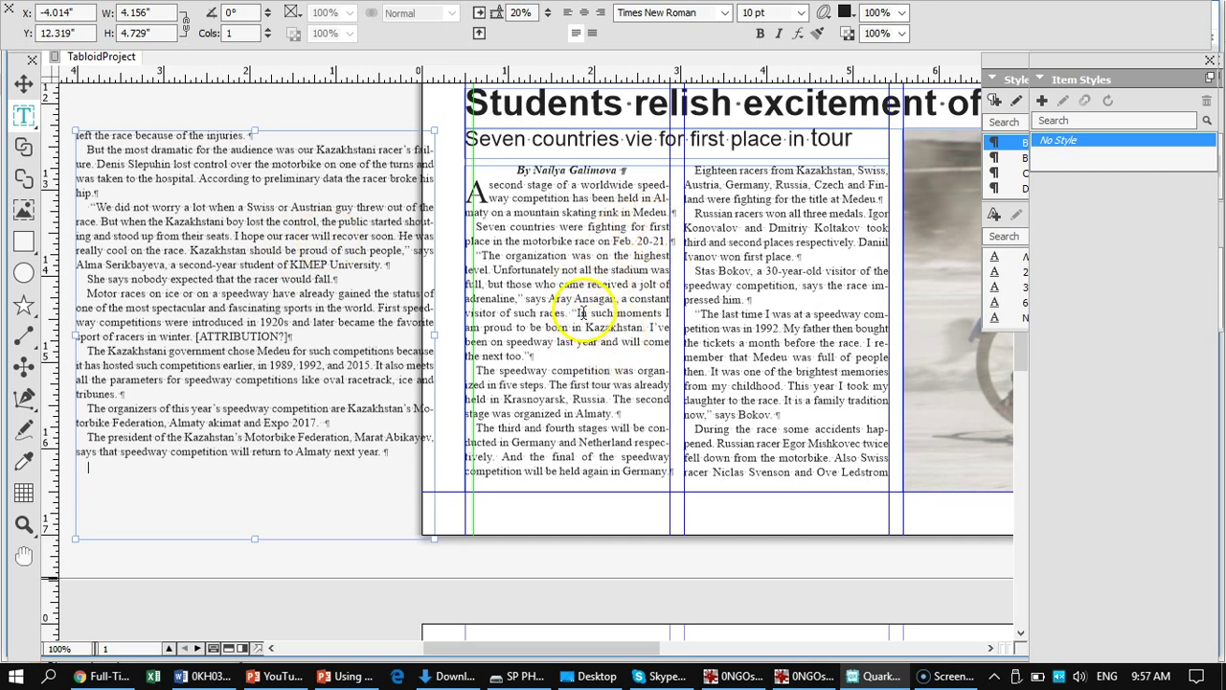
- Select the “In such moments… next too.” quote in the article's first column
{"action": "left_click_drag", "start_coordinate": [572, 314], "coordinate": [518, 333]}
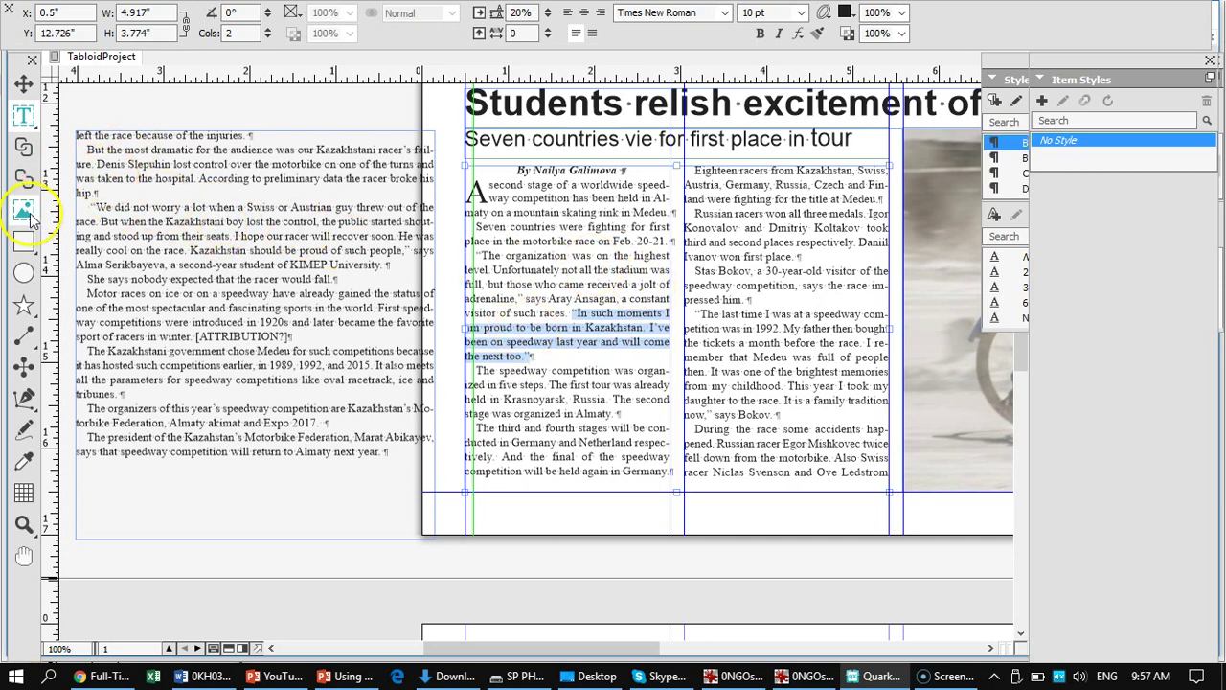
{"action": "left_click", "coordinate": [26, 242]}
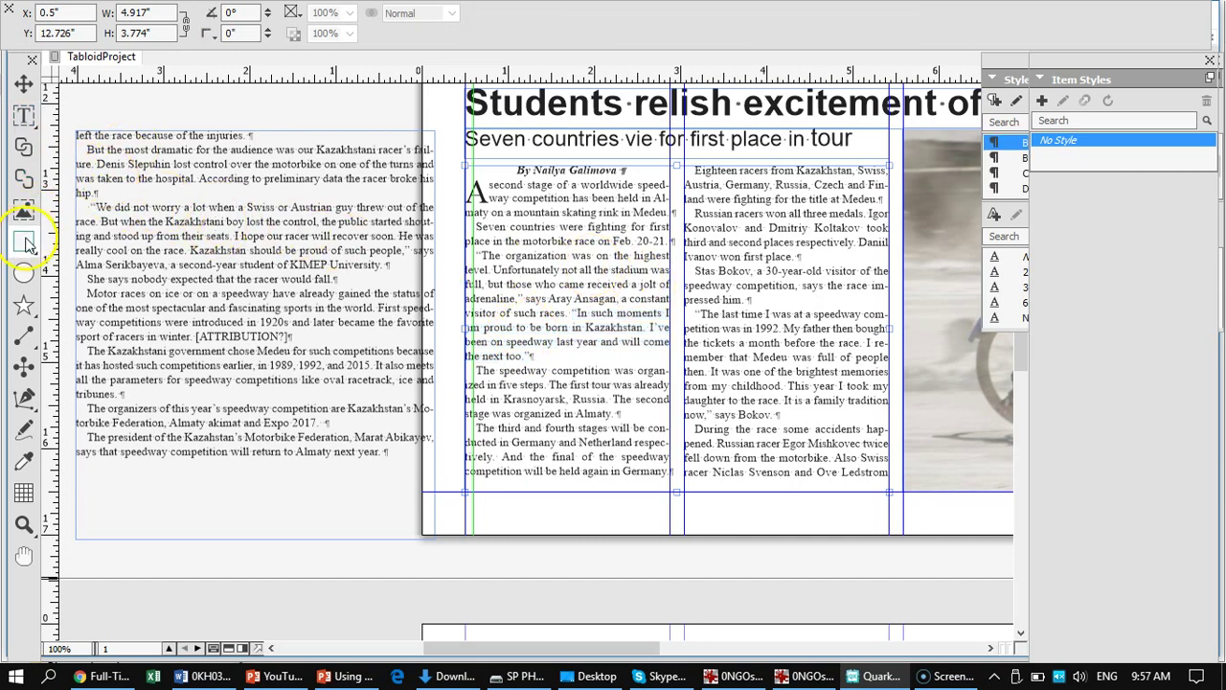
{"action": "left_click", "coordinate": [24, 115]}
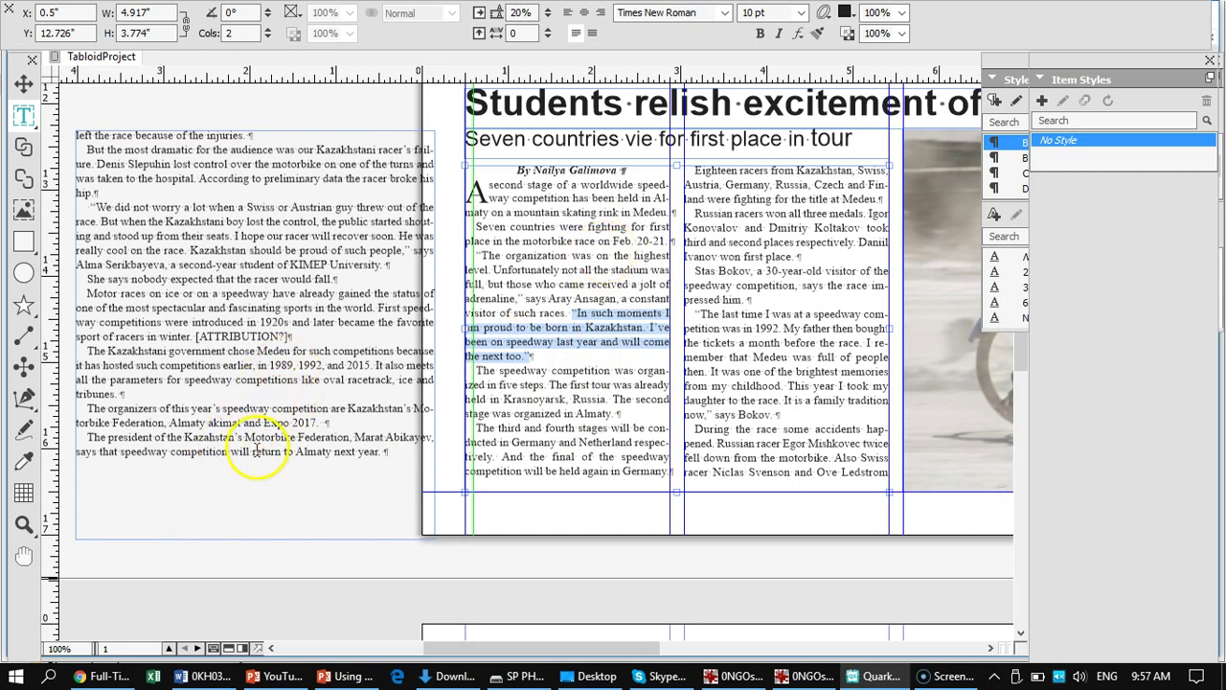
{"action": "scroll", "coordinate": [247, 419], "scroll_direction": "down", "scroll_amount": 10}
{"action": "scroll", "coordinate": [248, 415], "scroll_direction": "up", "scroll_amount": 5}
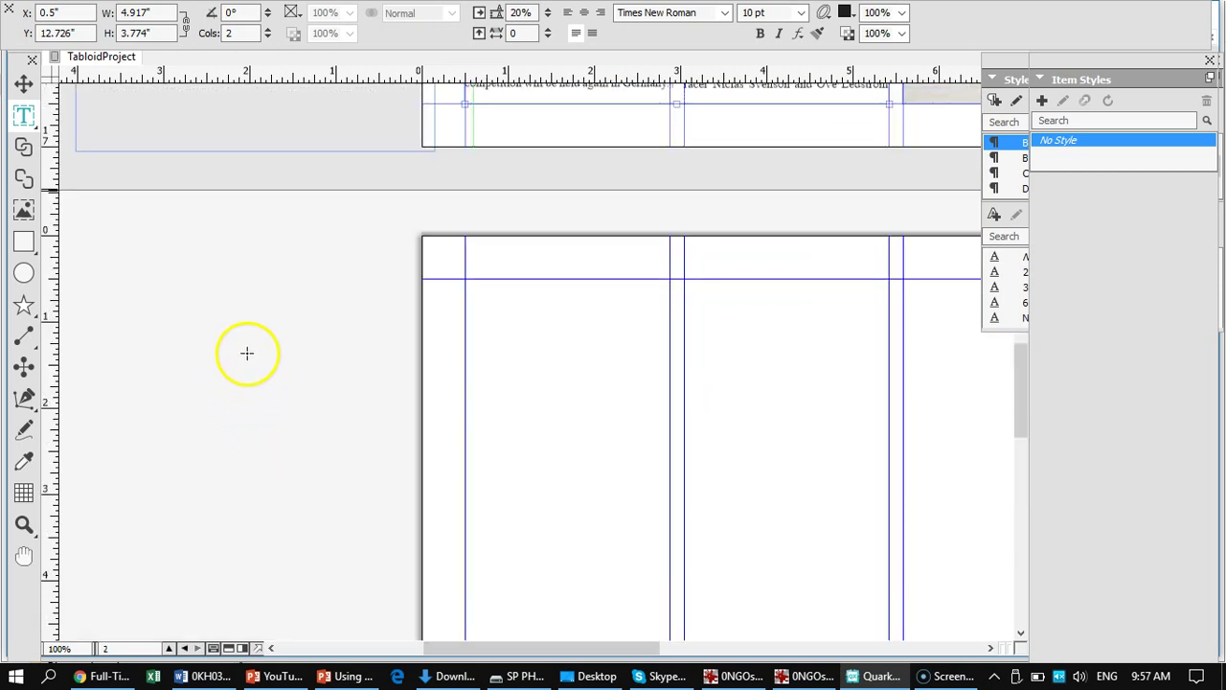
{"action": "scroll", "coordinate": [210, 289], "scroll_direction": "up", "scroll_amount": 5}
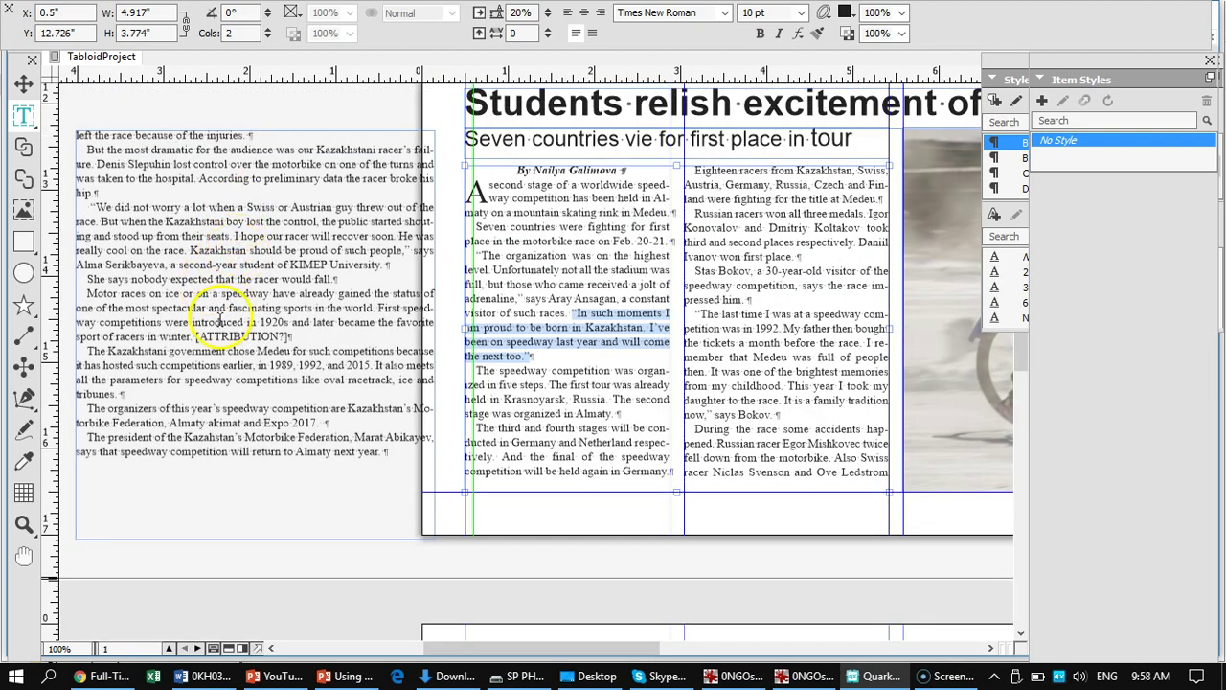
{"action": "scroll", "coordinate": [215, 307], "scroll_direction": "down", "scroll_amount": 5}
- Draw a text box beside page 2, paste the quote, and add a dash line below it
{"action": "left_click_drag", "start_coordinate": [164, 244], "coordinate": [307, 402]}
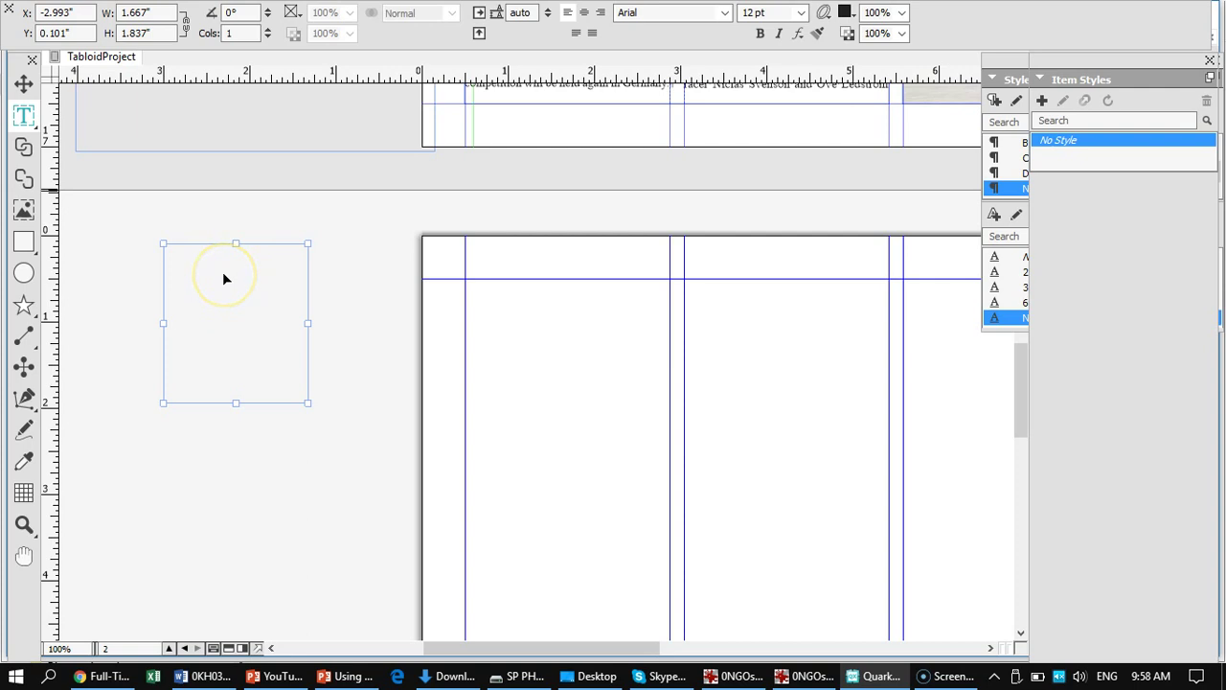
{"action": "type", "text": "\"In such moments I am proud to be born in Kazakhstan. I've been on speedway last year and will come the next too.\""}
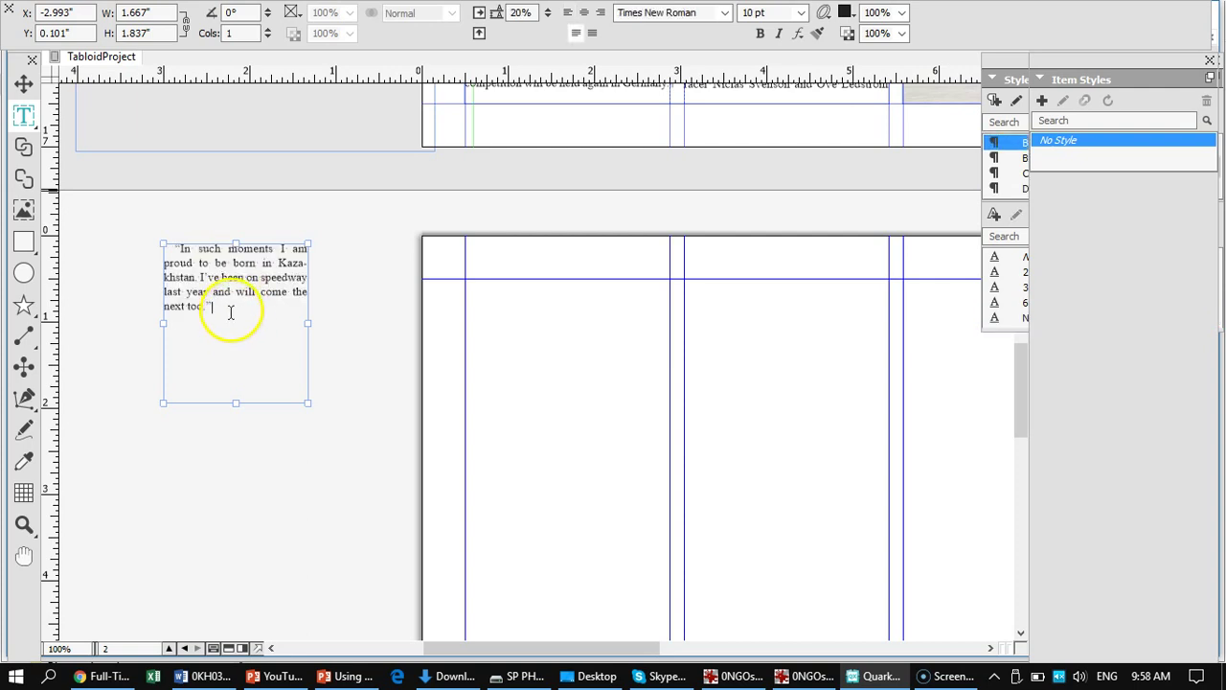
{"action": "left_click_drag", "start_coordinate": [230, 312], "coordinate": [169, 246]}
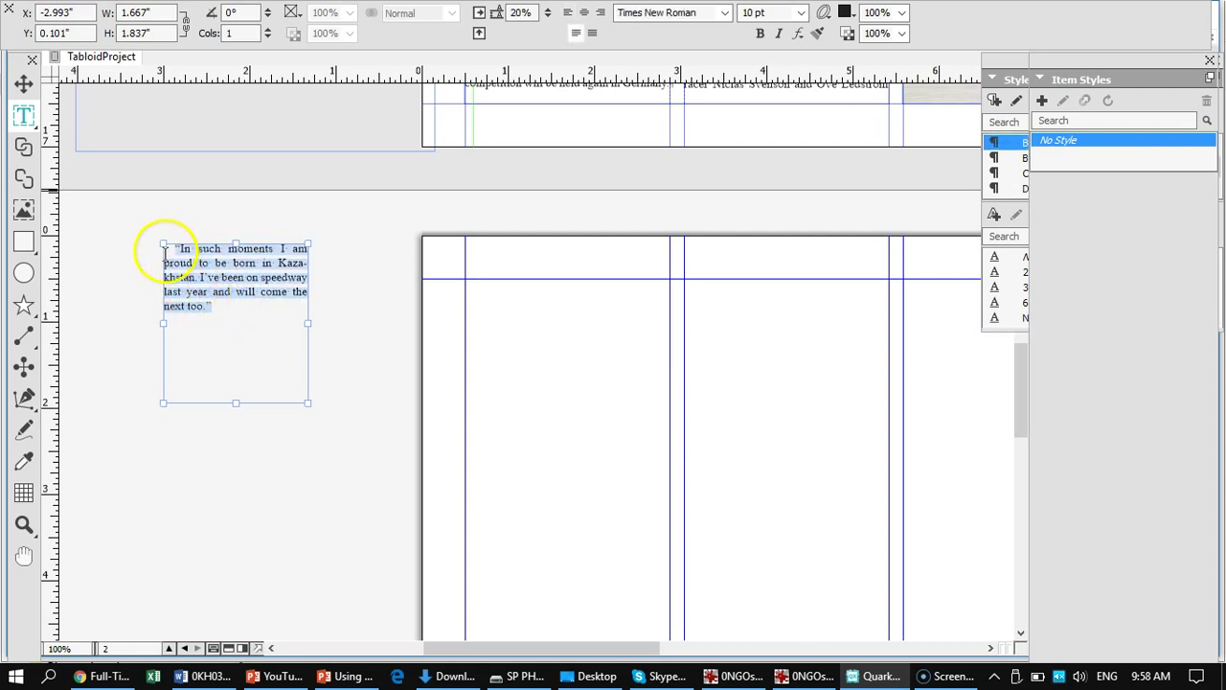
{"action": "left_click", "coordinate": [227, 307]}
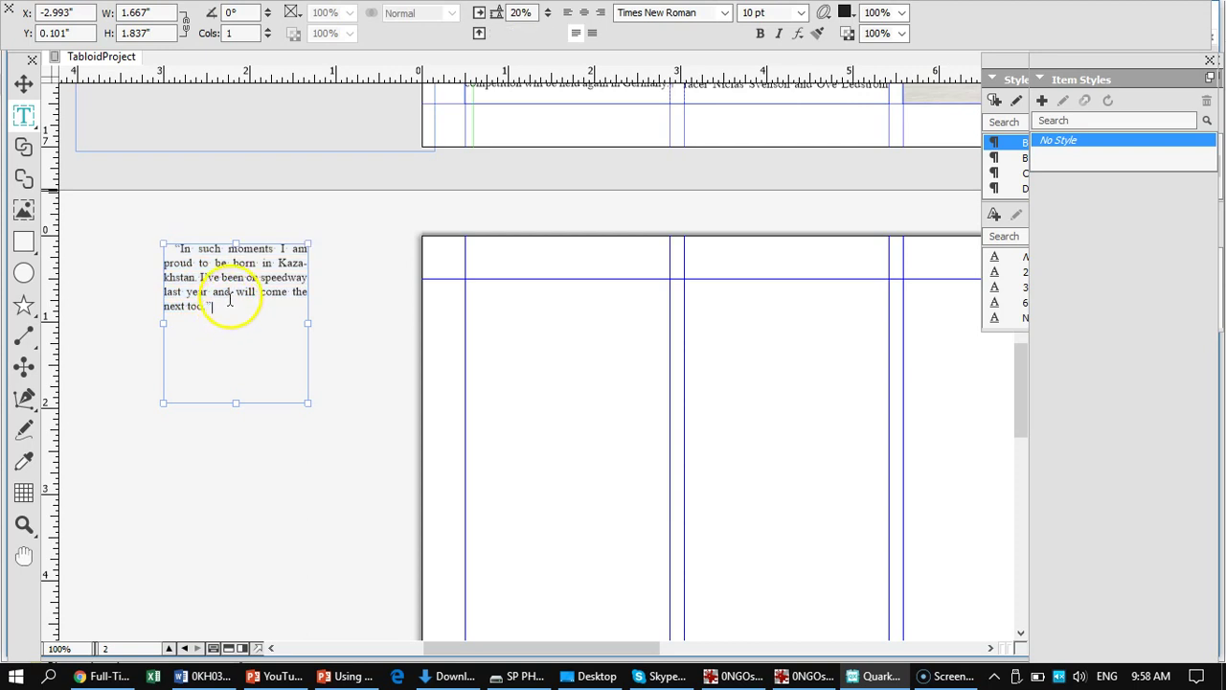
{"action": "key", "text": "Return"}
{"action": "type", "text": "-"}
{"action": "left_click_drag", "start_coordinate": [217, 306], "coordinate": [169, 251]}
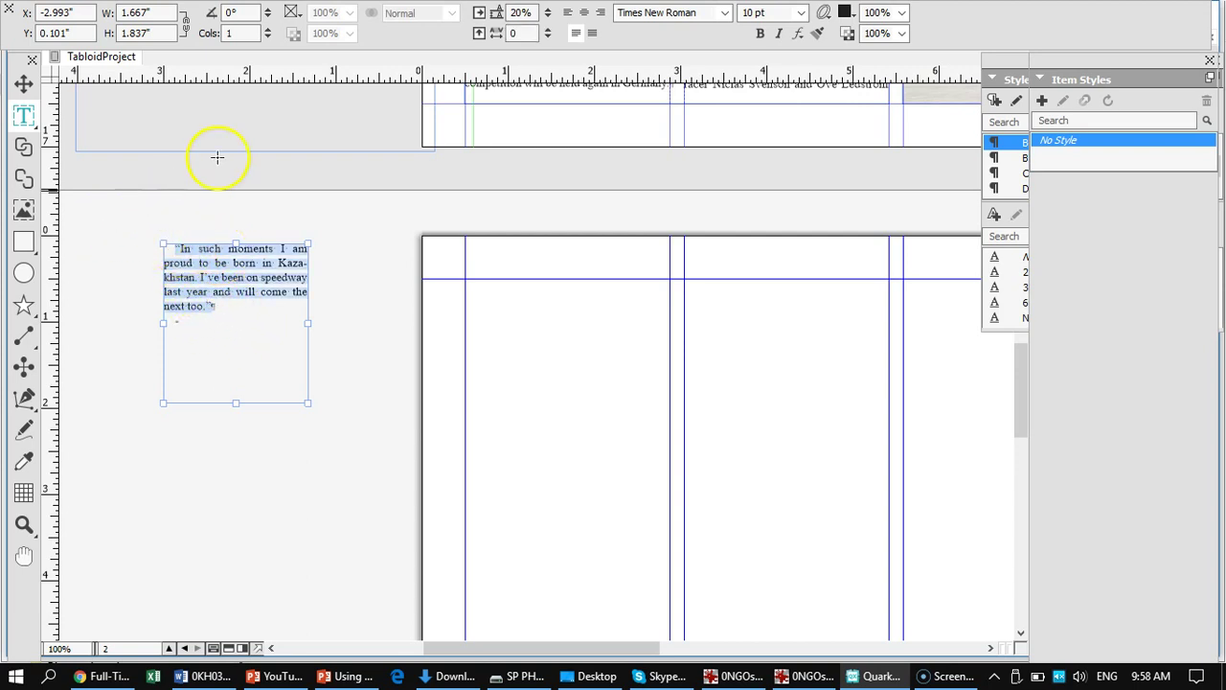
{"action": "mouse_move", "coordinate": [255, 49]}
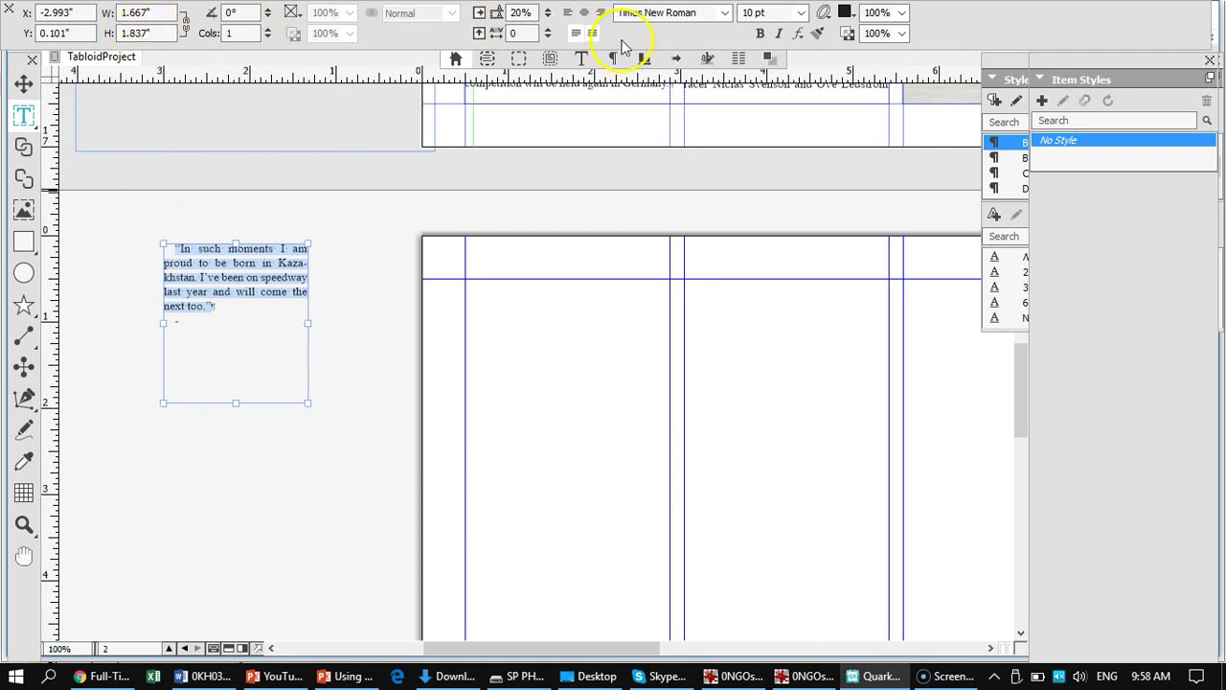
- Make the pasted quote italic at 14 pt so it fits inside its box
{"action": "left_click", "coordinate": [782, 36]}
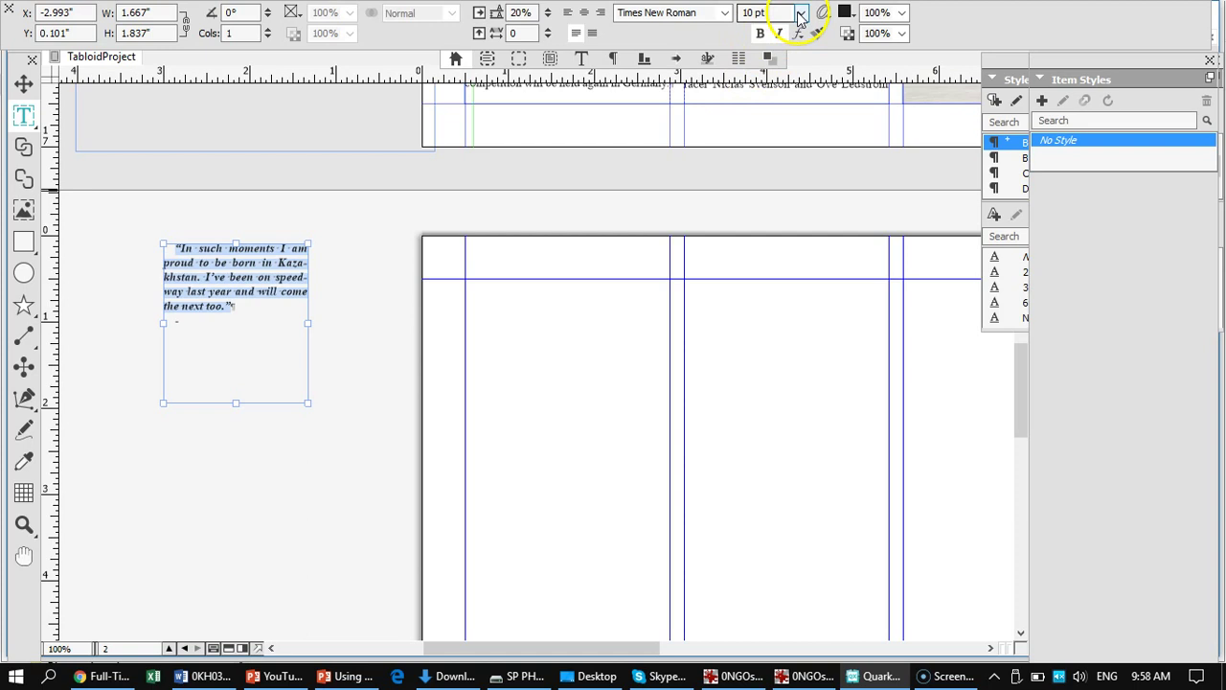
{"action": "left_click", "coordinate": [797, 16]}
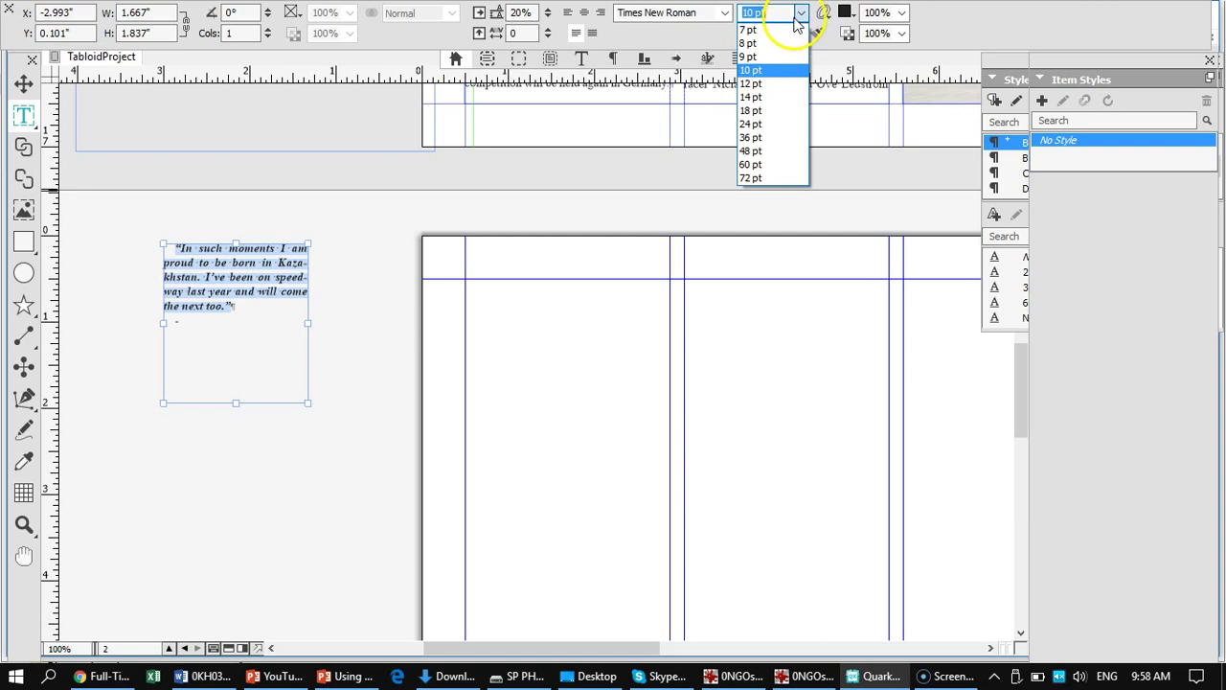
{"action": "left_click", "coordinate": [753, 111]}
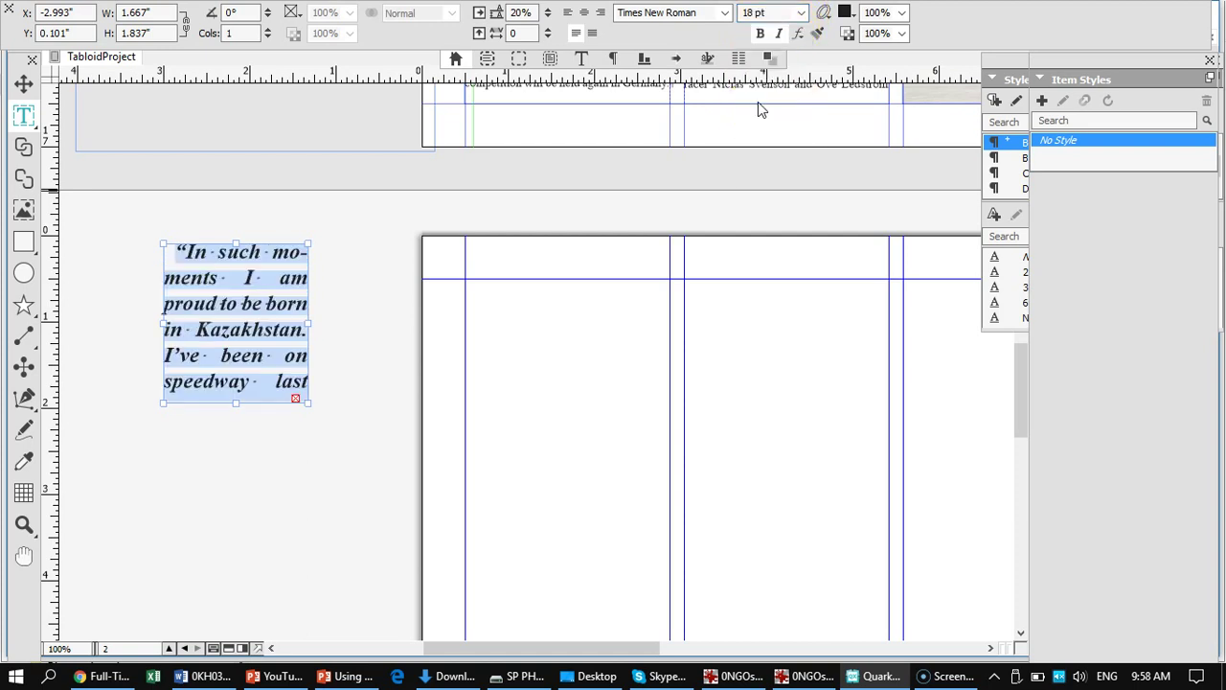
{"action": "left_click", "coordinate": [803, 14]}
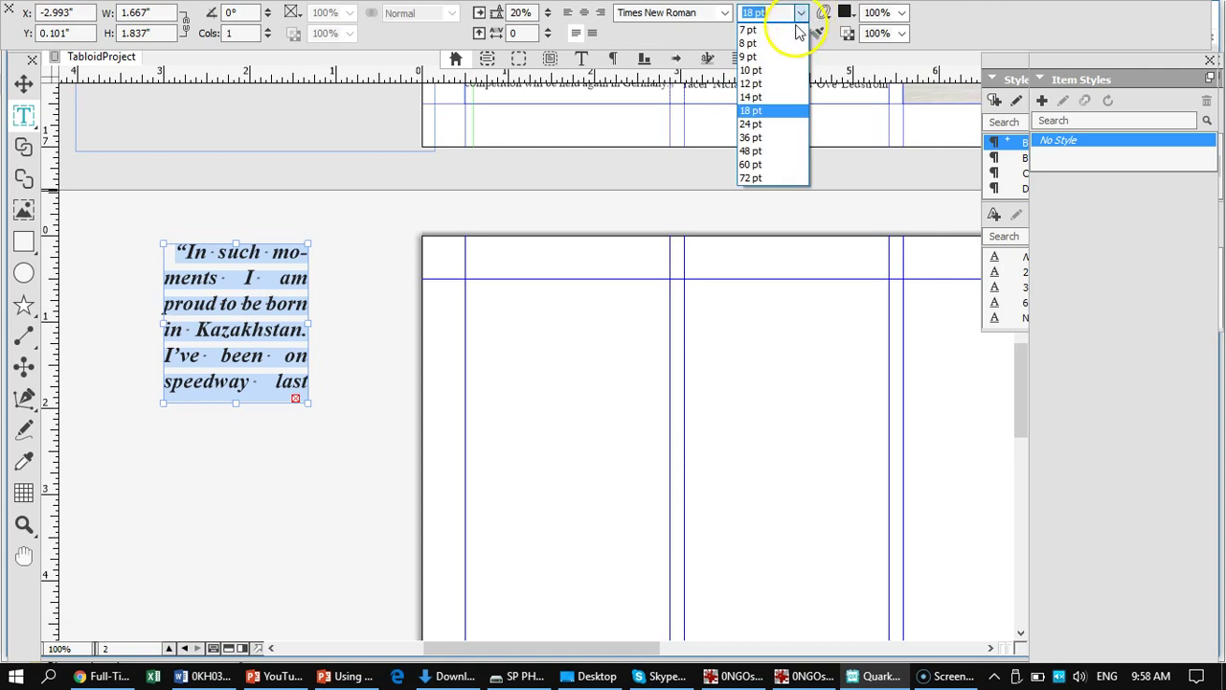
{"action": "left_click", "coordinate": [762, 101]}
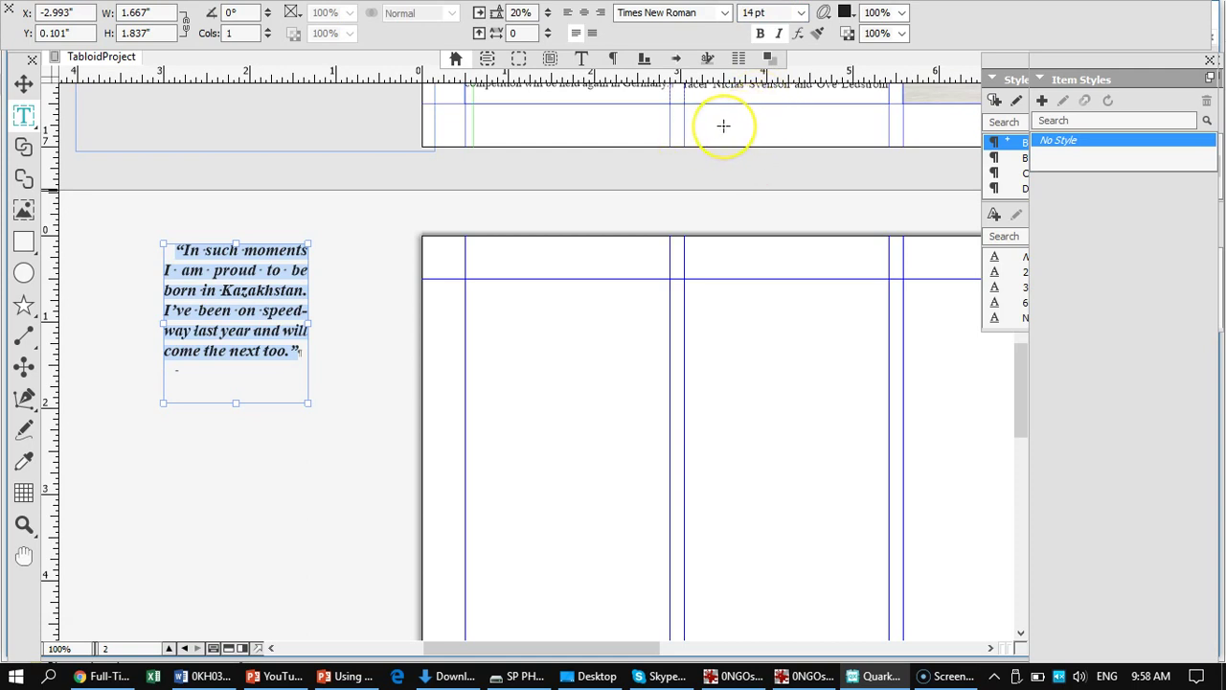
{"action": "left_click", "coordinate": [723, 125]}
{"action": "left_click", "coordinate": [716, 121]}
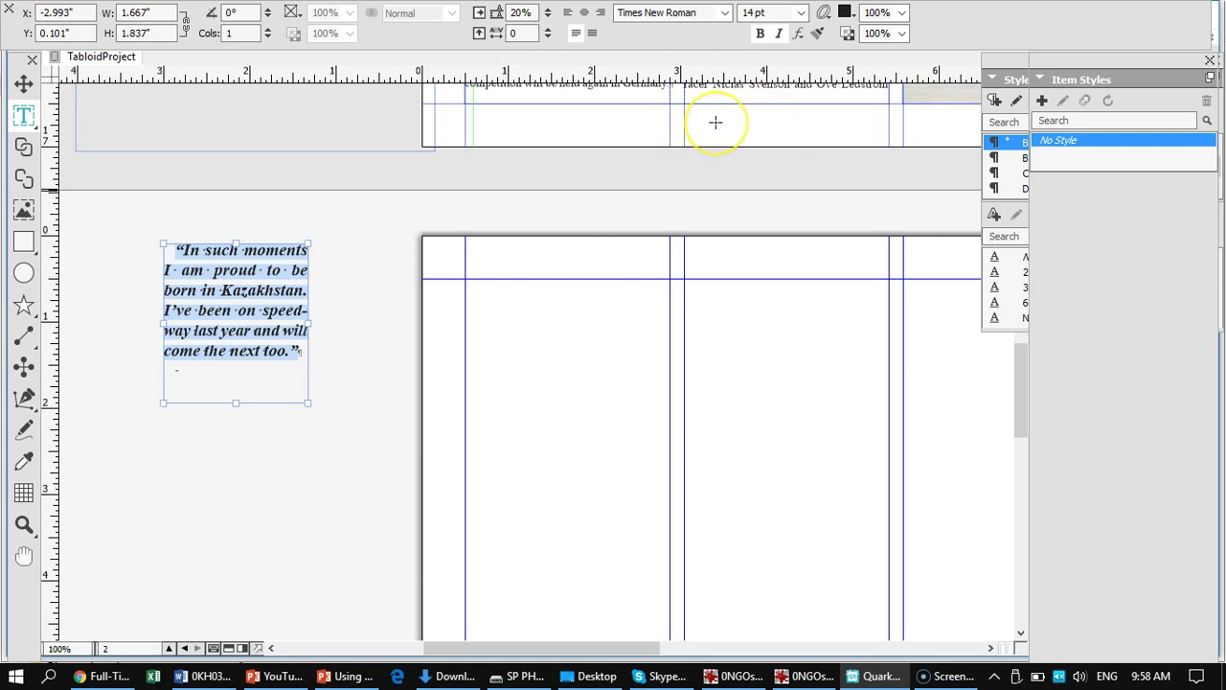
{"action": "left_click", "coordinate": [643, 121]}
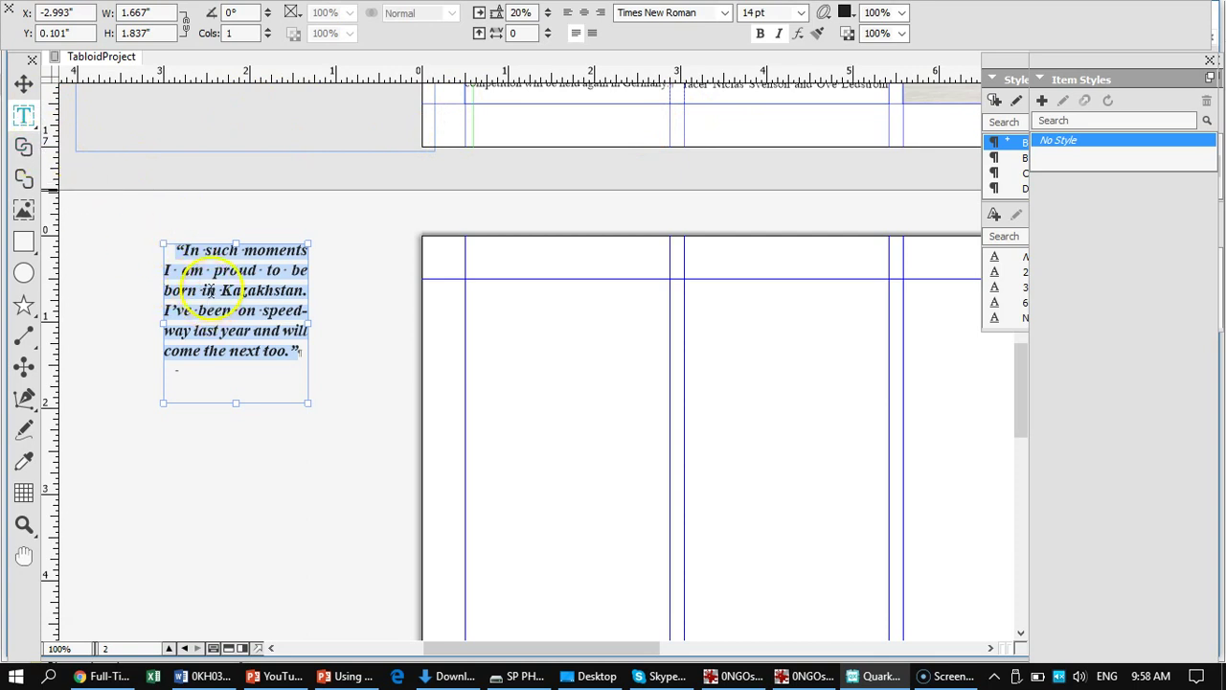
{"action": "left_click", "coordinate": [210, 371]}
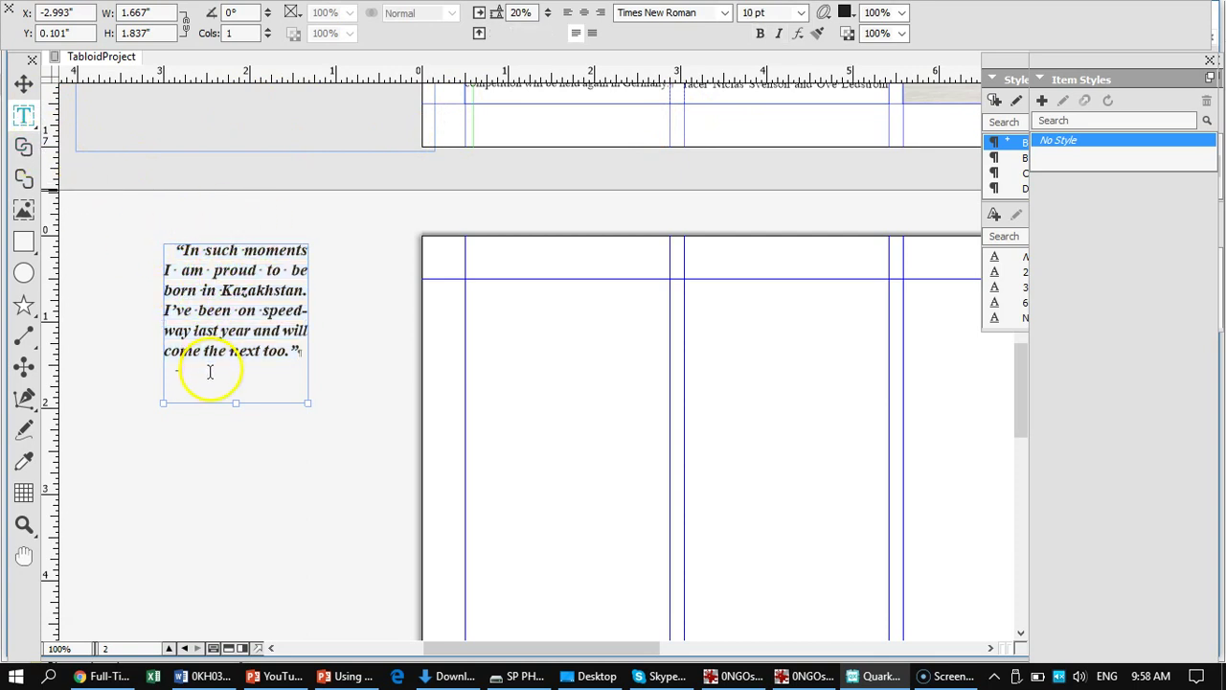
{"action": "scroll", "coordinate": [315, 281], "scroll_direction": "up", "scroll_amount": 5}
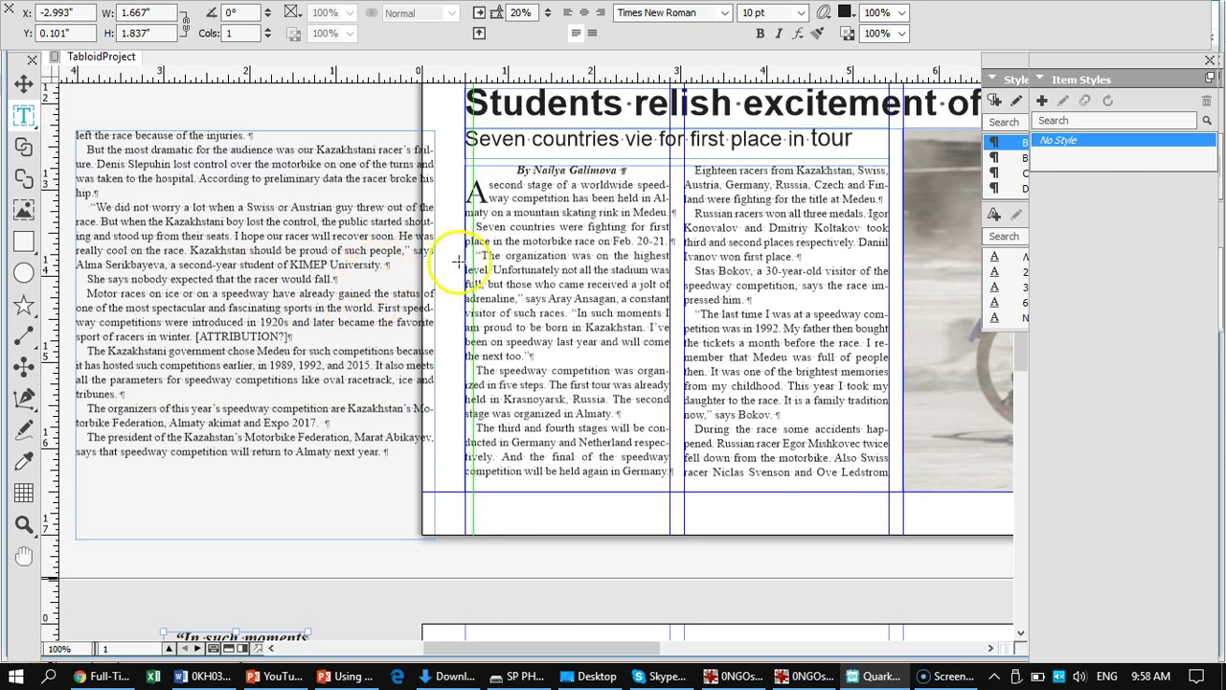
- Correct the misspelled surname in the article's first column
{"action": "left_click", "coordinate": [618, 306]}
{"action": "left_click_drag", "start_coordinate": [615, 300], "coordinate": [585, 300]}
{"action": "type", "text": "nsagan"}
{"action": "left_click_drag", "start_coordinate": [669, 299], "coordinate": [549, 299]}
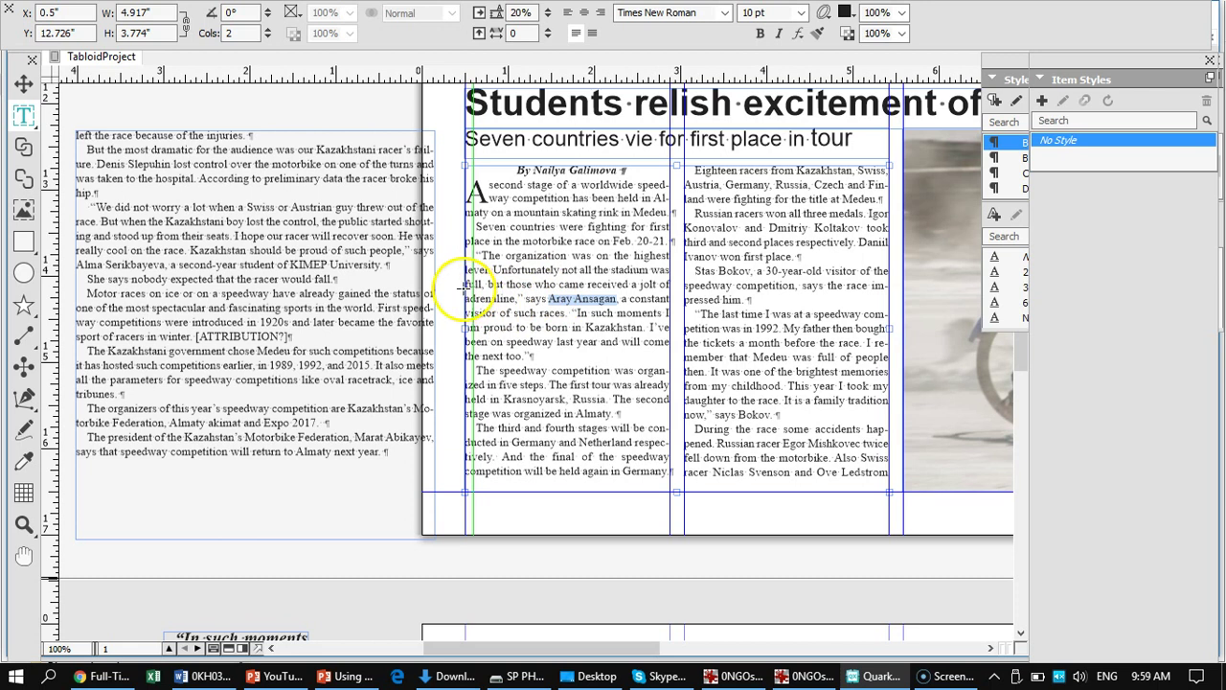
- Paste the speaker's name after the dash and right-align that attribution line
{"action": "scroll", "coordinate": [465, 280], "scroll_direction": "down", "scroll_amount": 8}
{"action": "scroll", "coordinate": [463, 241], "scroll_direction": "up", "scroll_amount": 5}
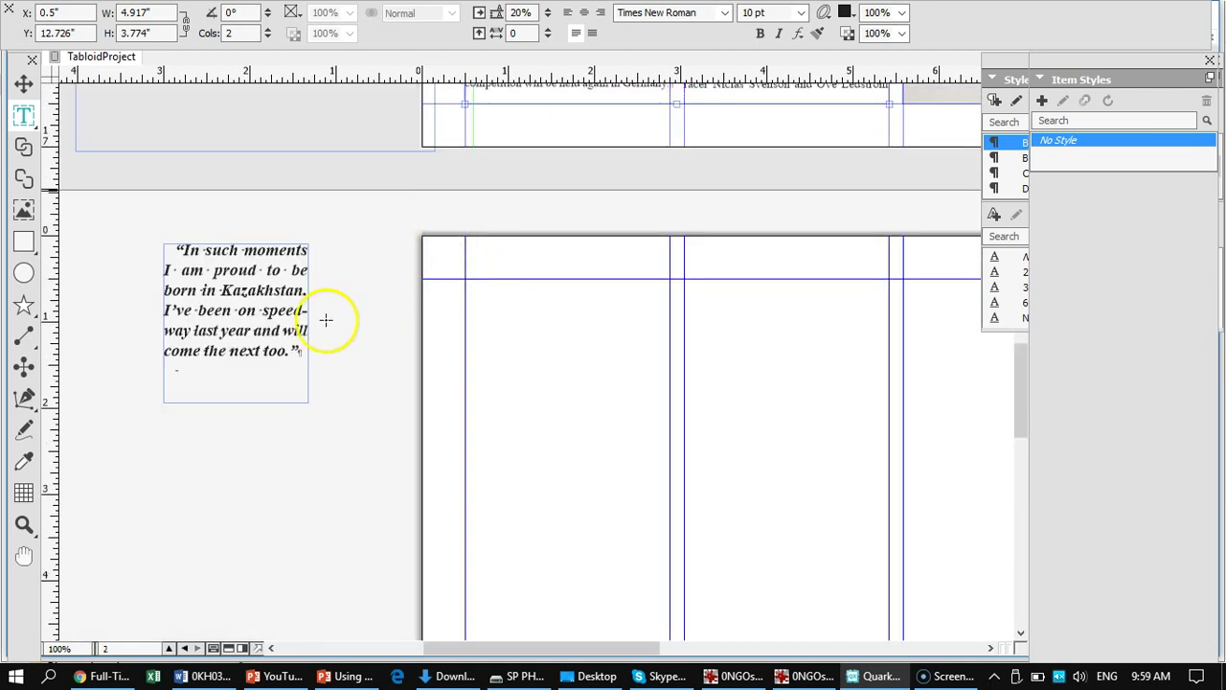
{"action": "left_click", "coordinate": [240, 380]}
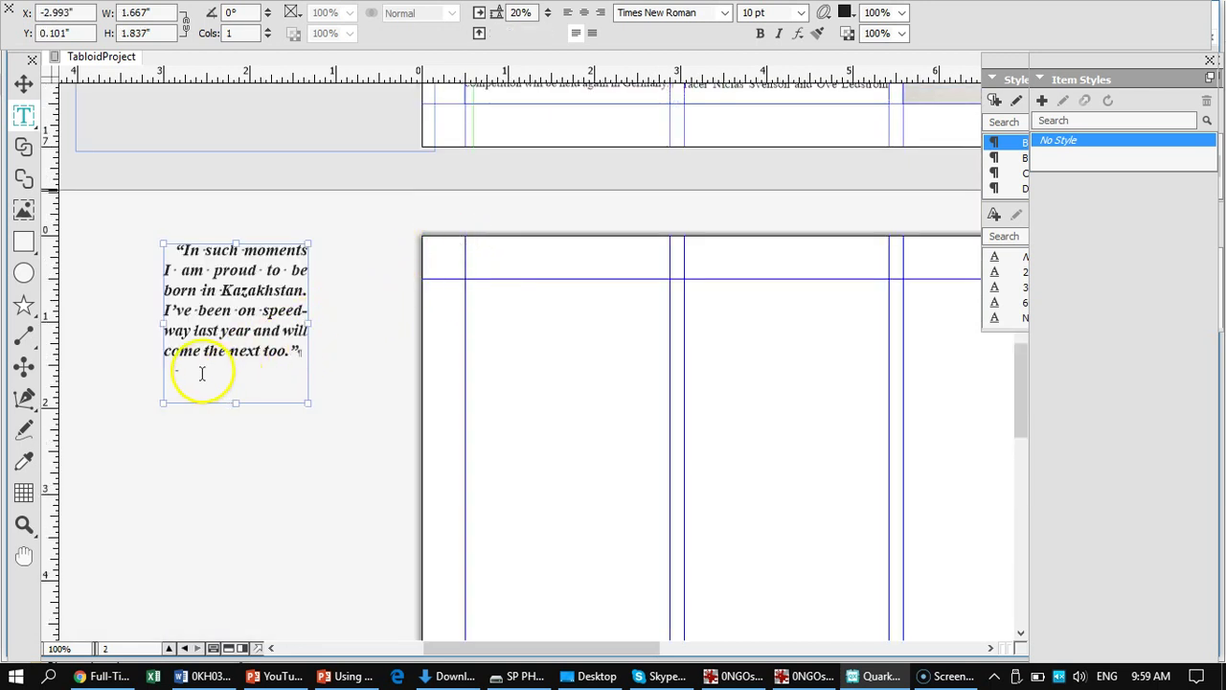
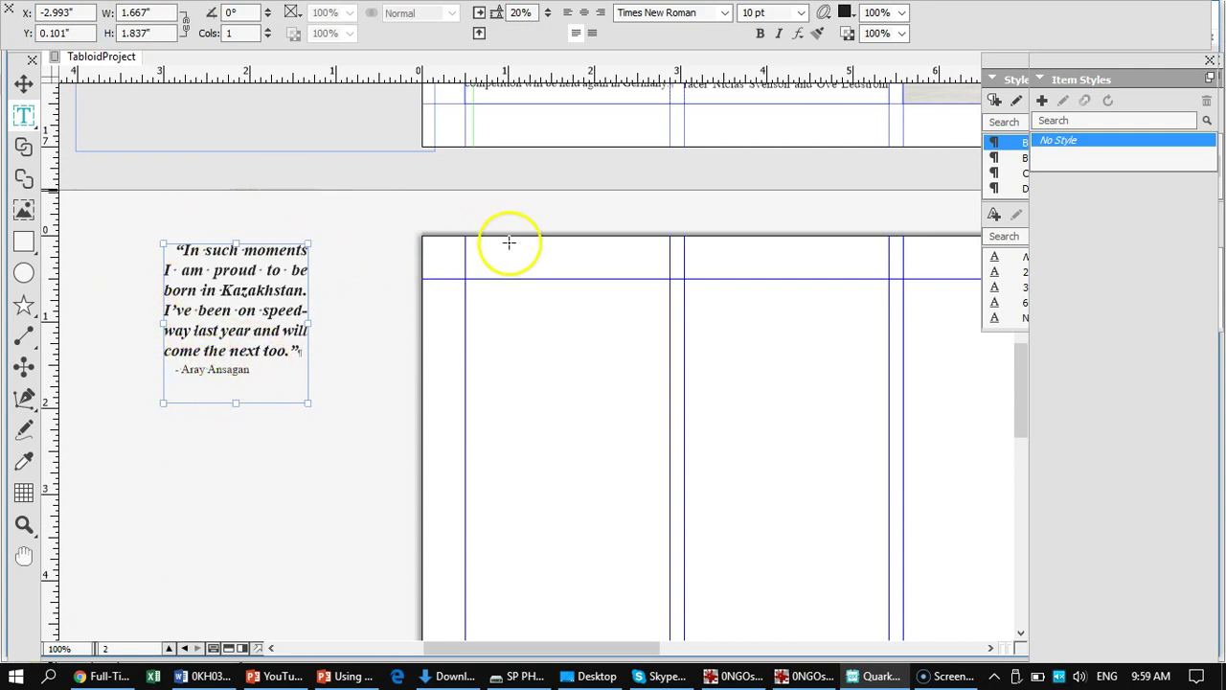
{"action": "mouse_move", "coordinate": [580, 48]}
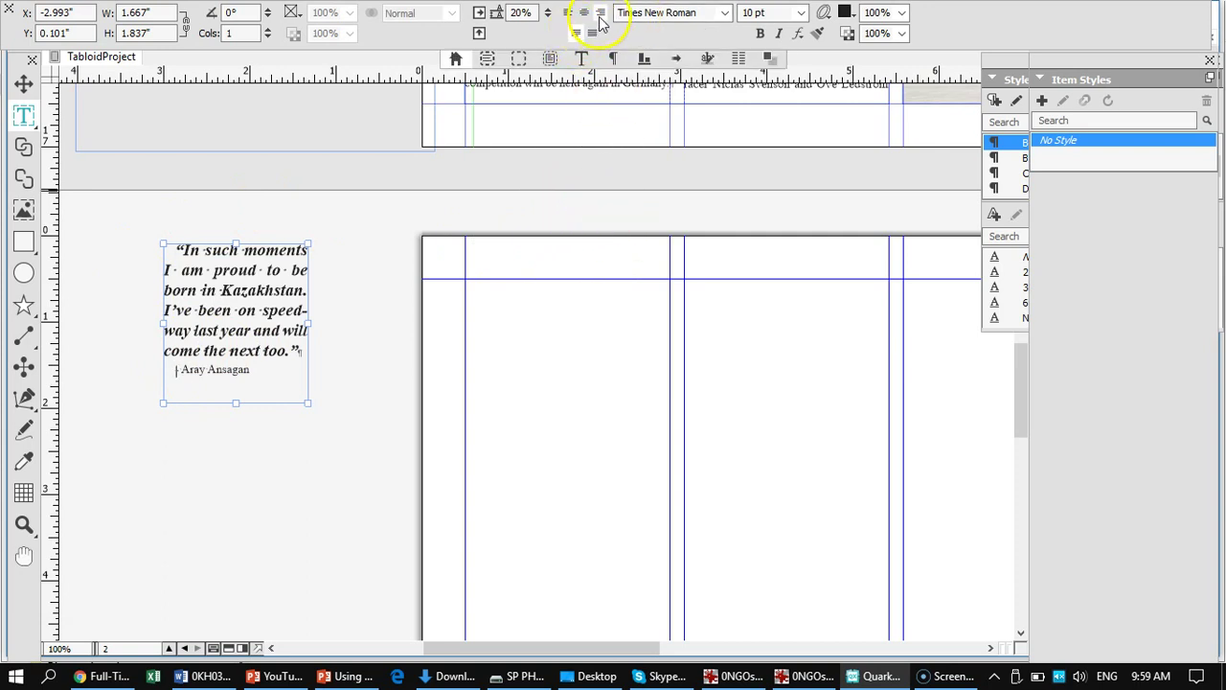
{"action": "left_click", "coordinate": [601, 12]}
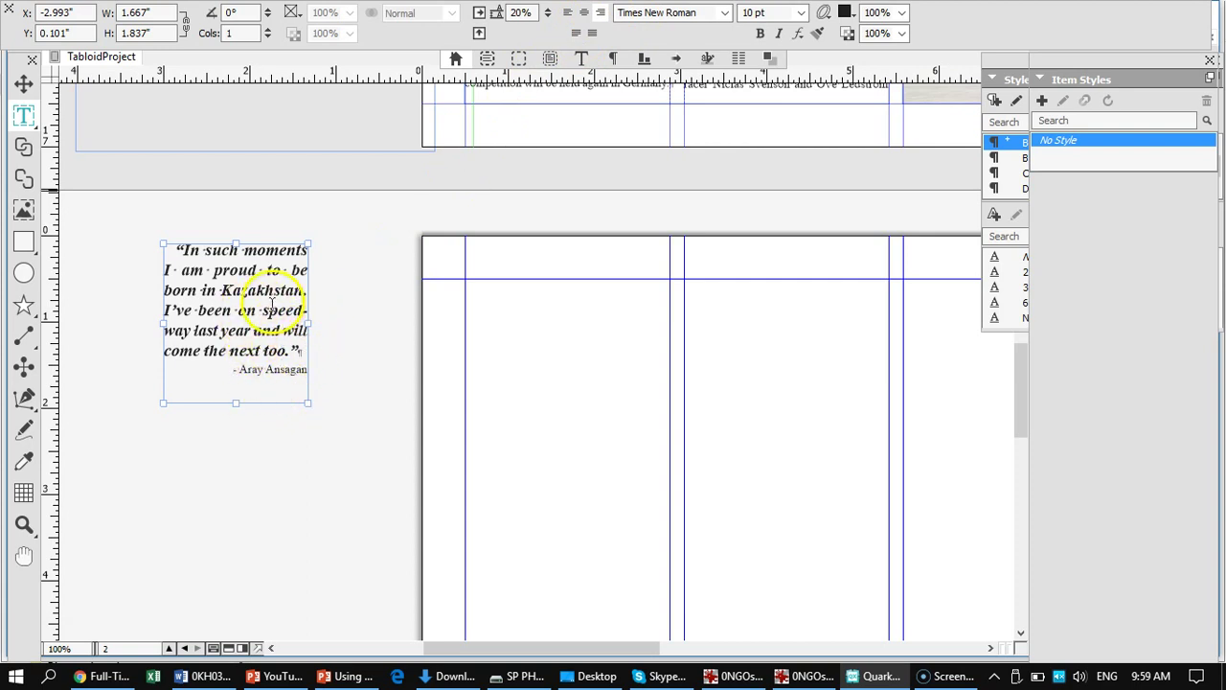
{"action": "left_click", "coordinate": [271, 369]}
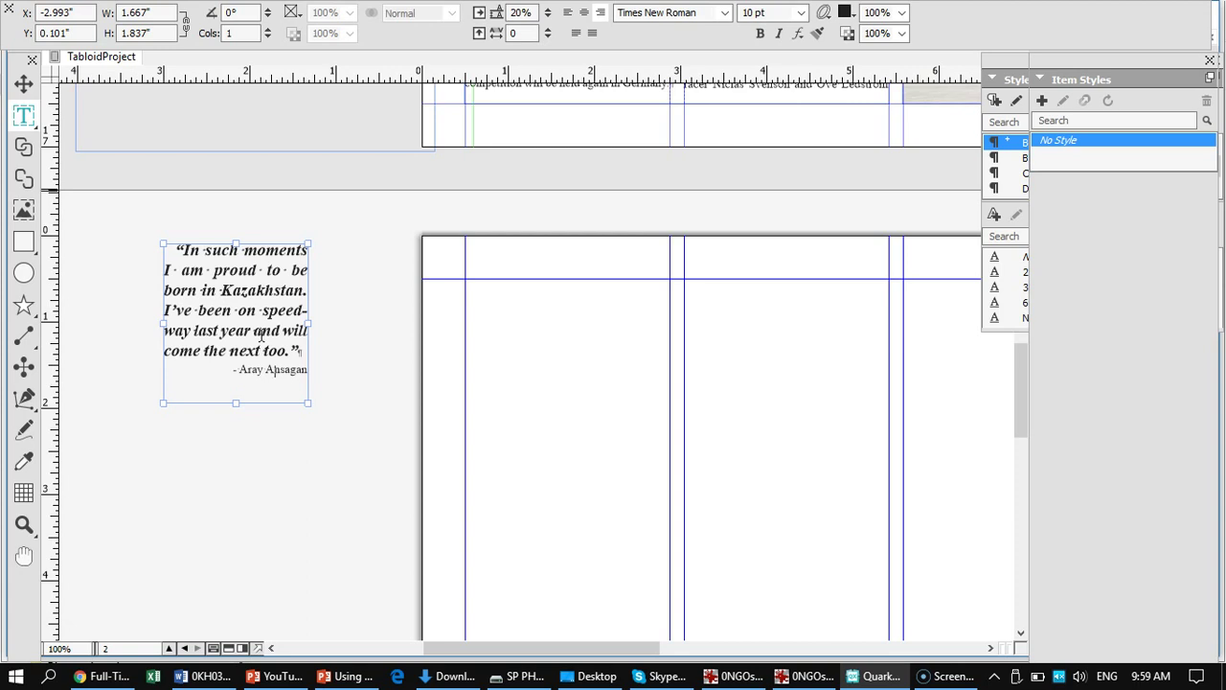
- Set the quote paragraph to left alignment instead of justified
{"action": "triple_click", "coordinate": [218, 292]}
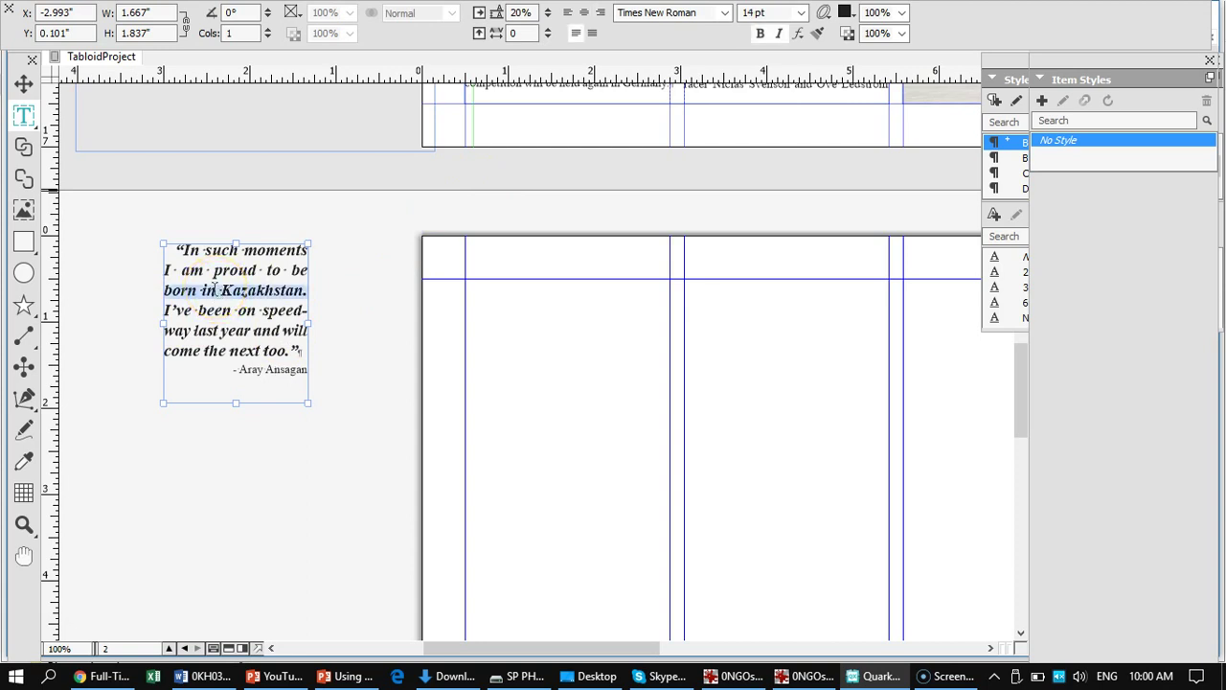
{"action": "left_click", "coordinate": [565, 14]}
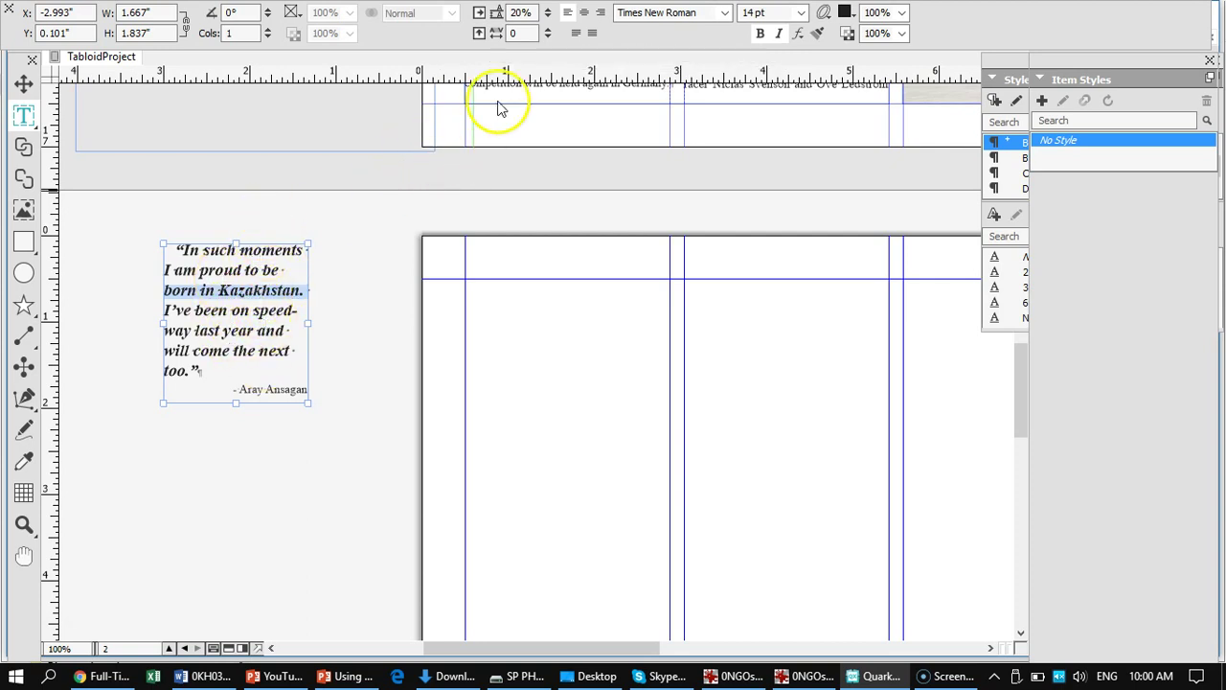
{"action": "left_click", "coordinate": [576, 35]}
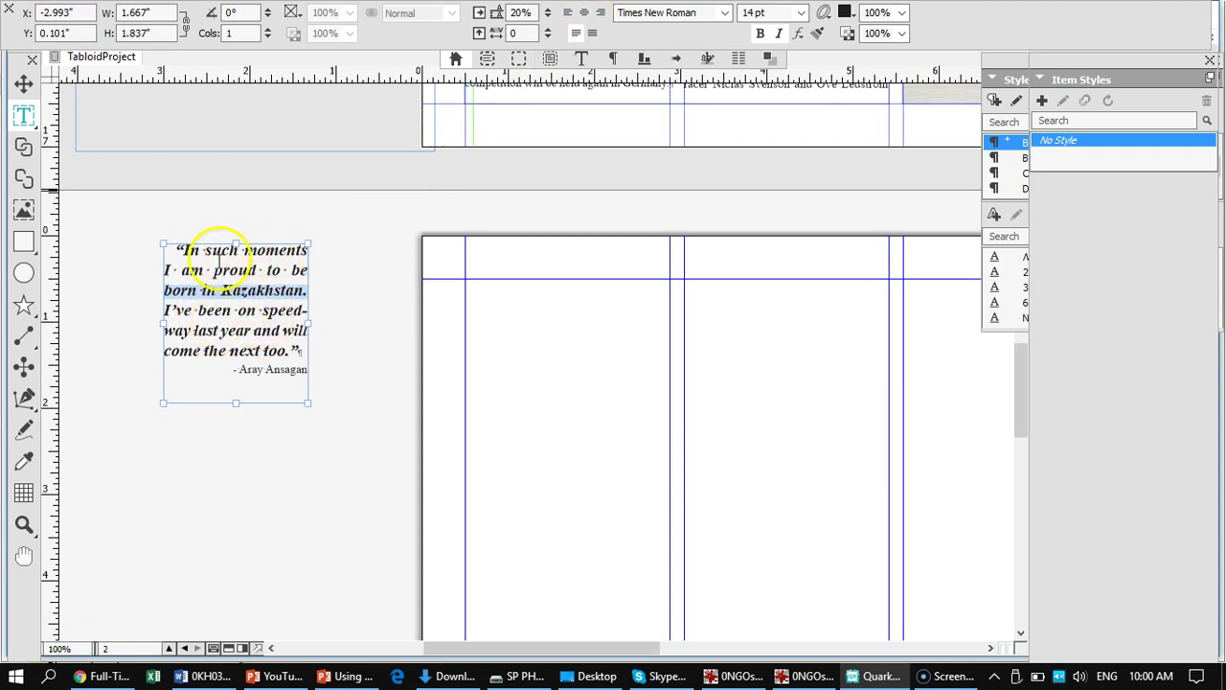
{"action": "left_click", "coordinate": [567, 13]}
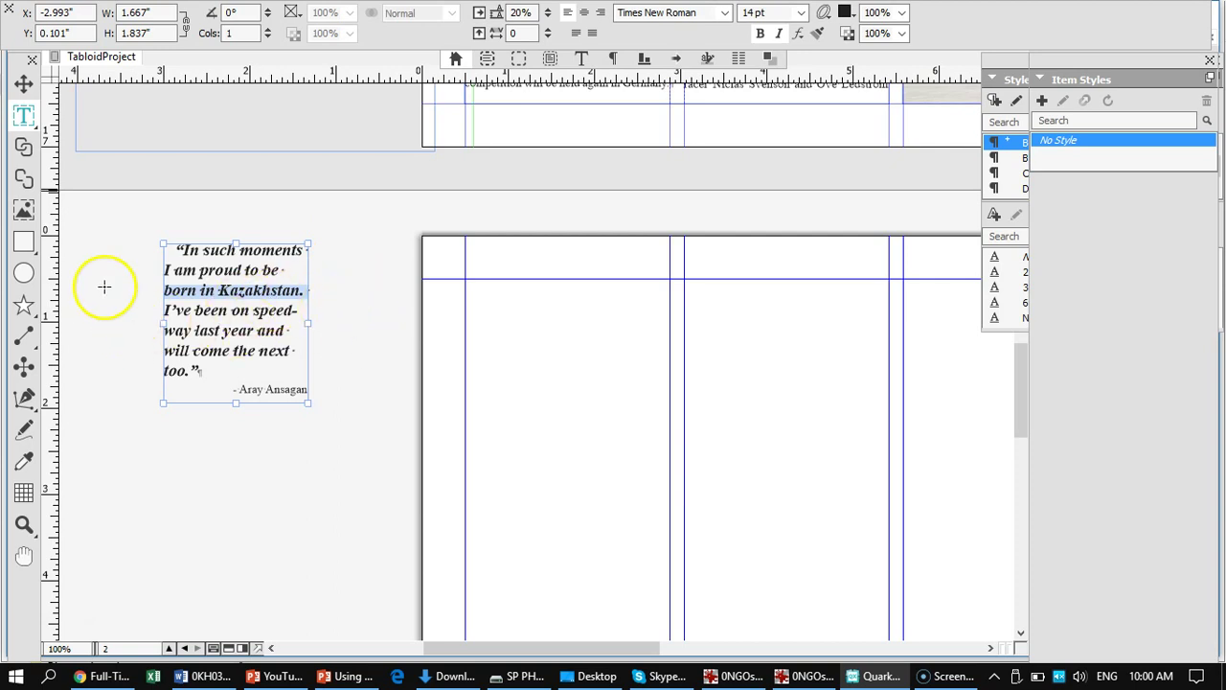
{"action": "left_click", "coordinate": [24, 84]}
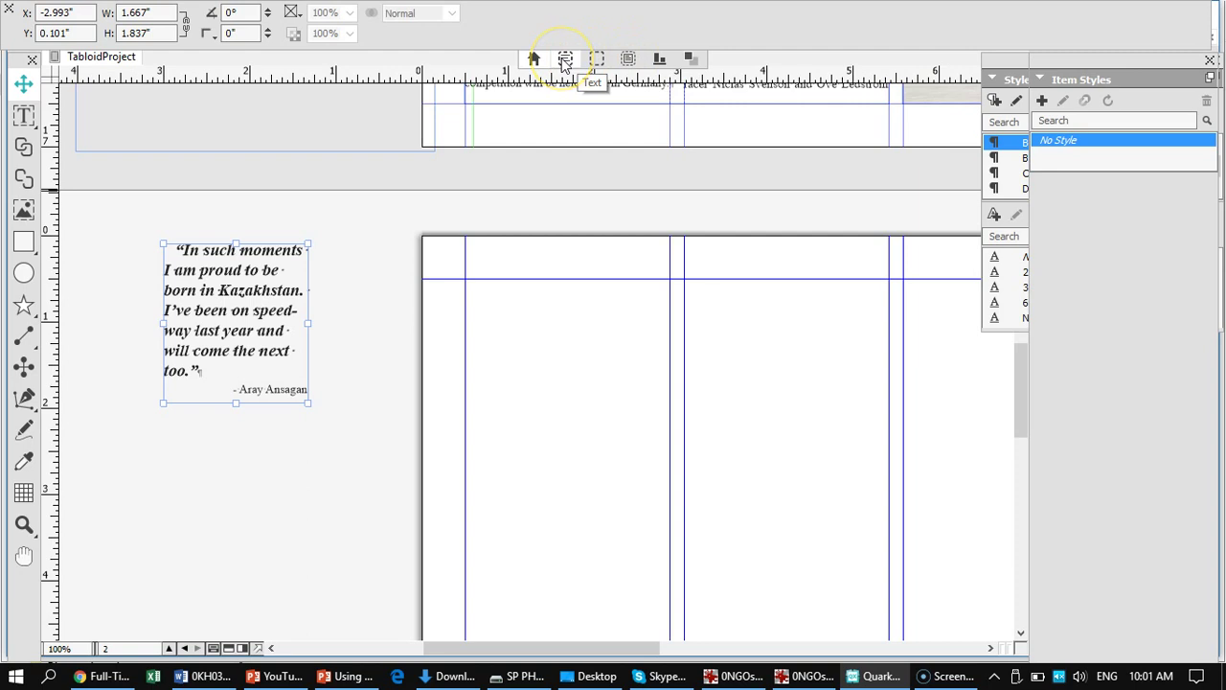
- Move the Measurements palette through the Frame and Space/Align tabs to Drop Shadow
{"action": "left_click", "coordinate": [597, 57]}
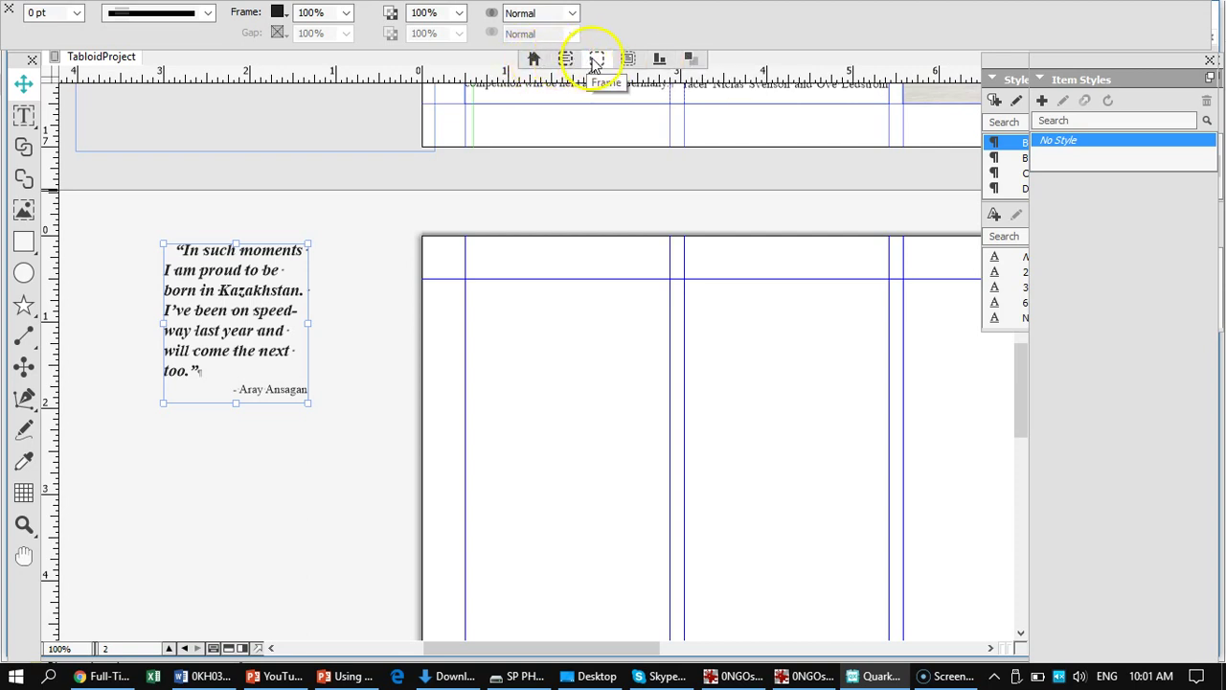
{"action": "left_click", "coordinate": [659, 60]}
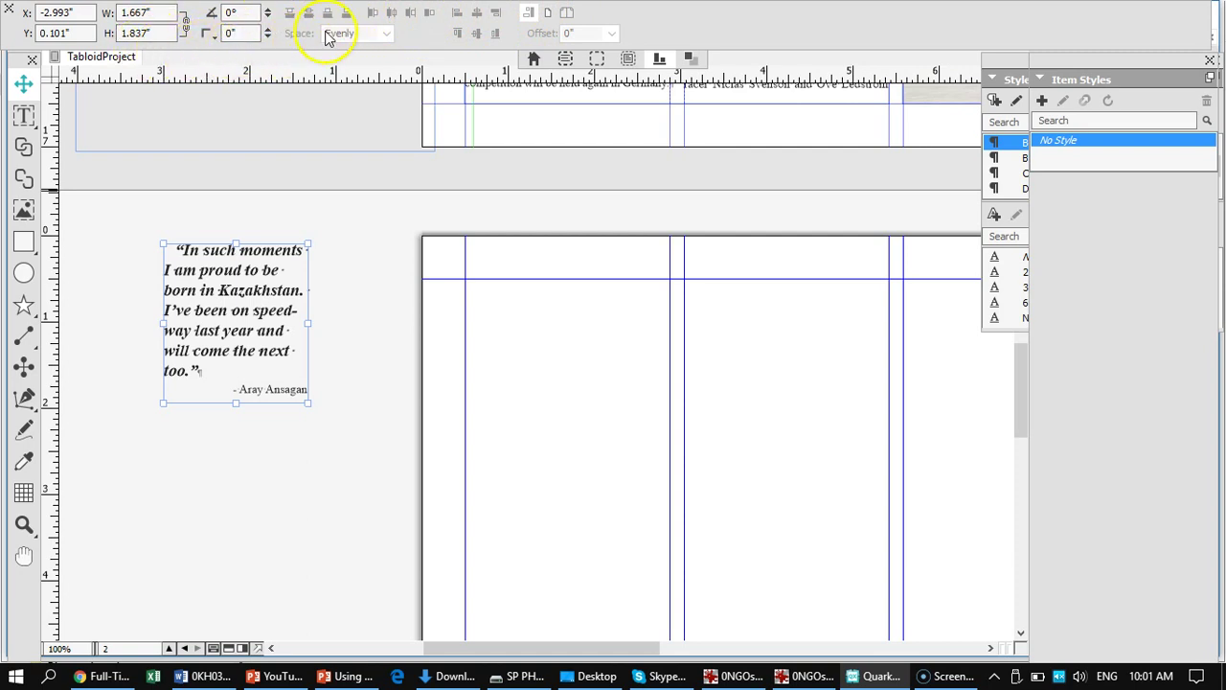
{"action": "left_click", "coordinate": [686, 58]}
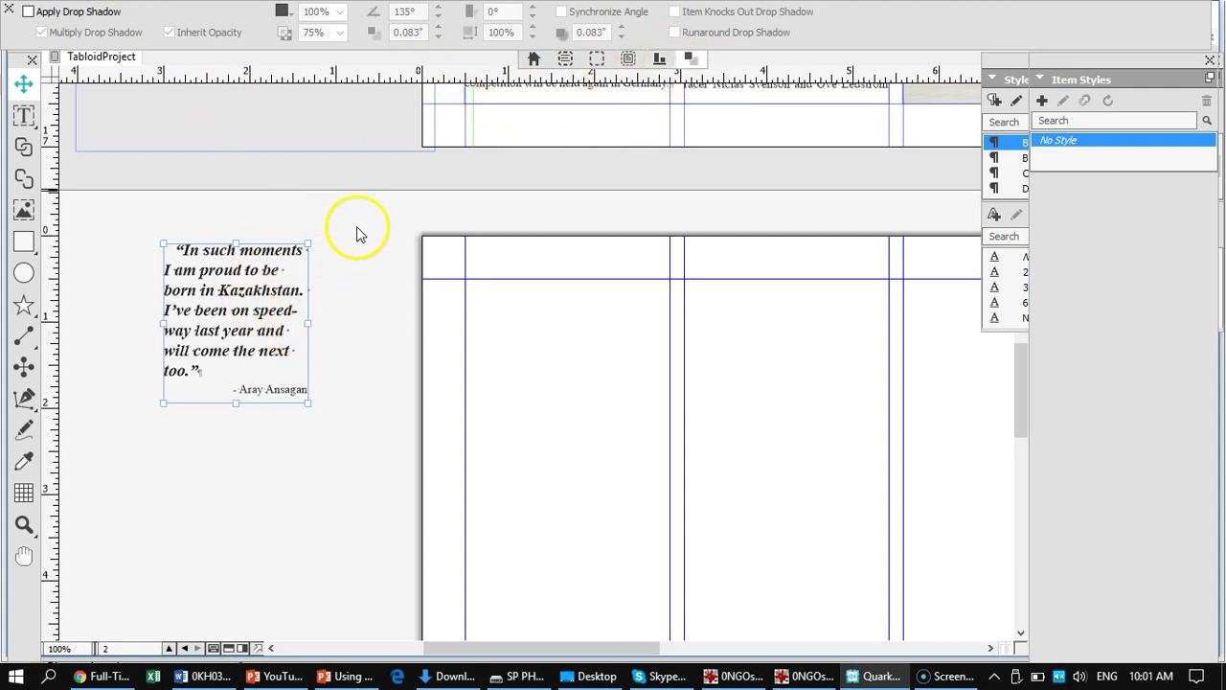
- Turn on Apply Drop Shadow for the quote box and increase the shadow distance
{"action": "left_click", "coordinate": [28, 11]}
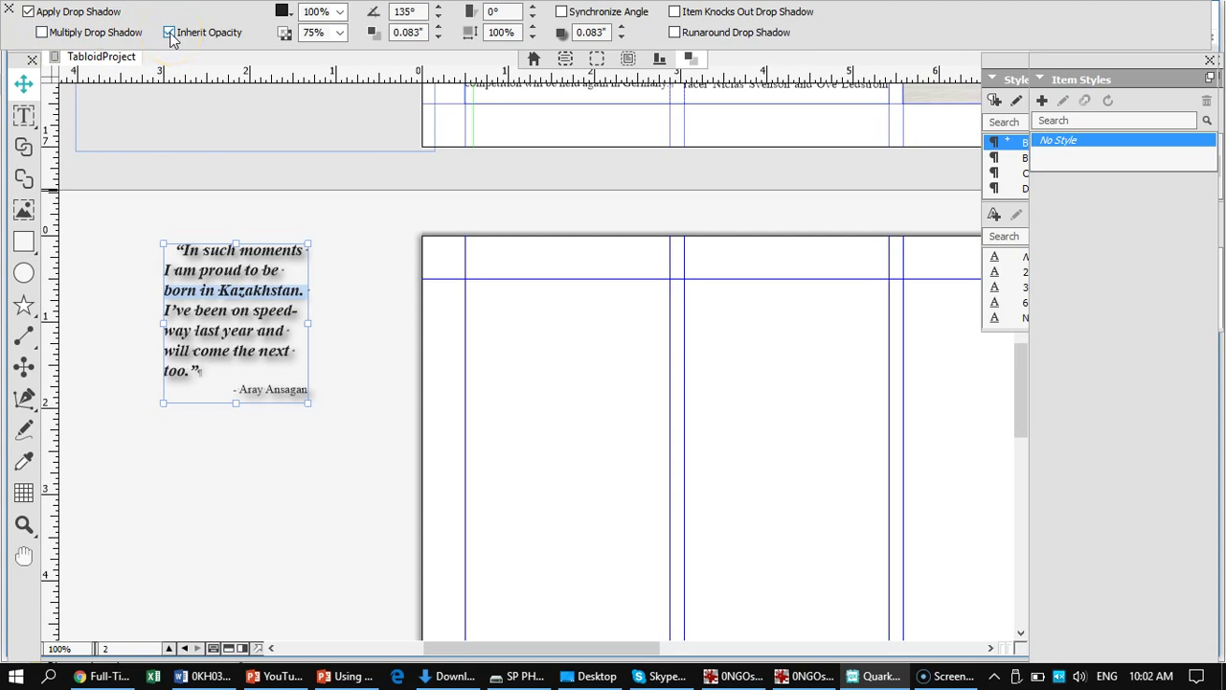
{"action": "left_click", "coordinate": [70, 15]}
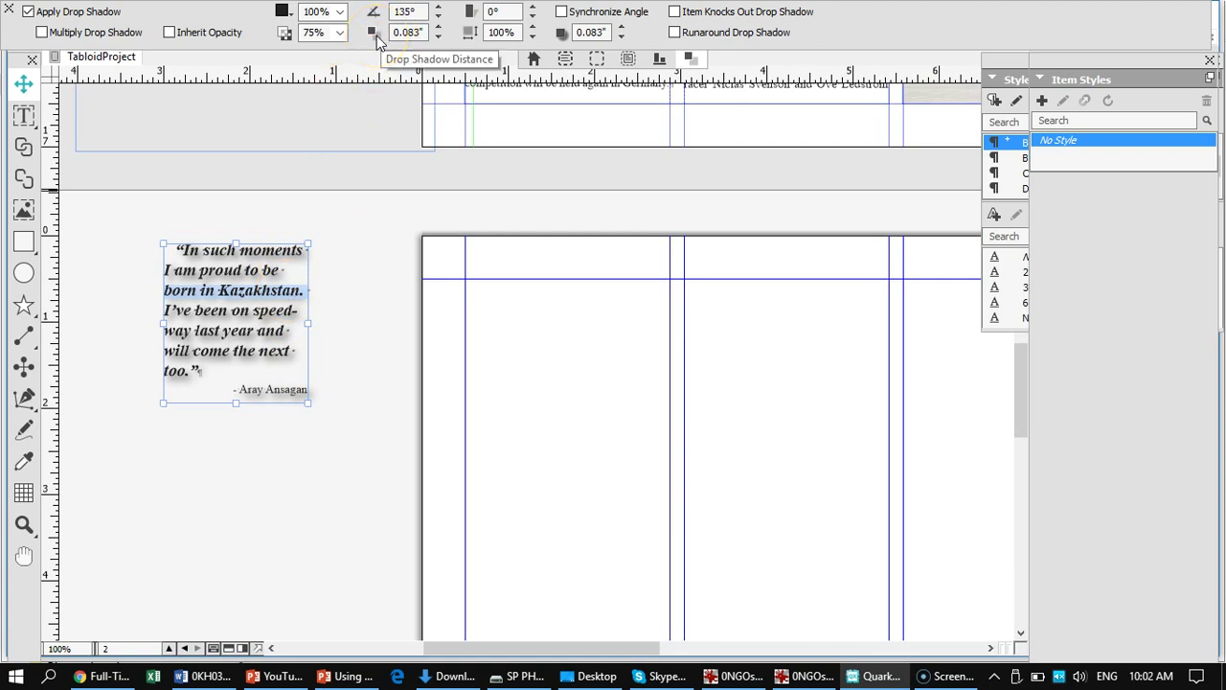
{"action": "left_click", "coordinate": [439, 28]}
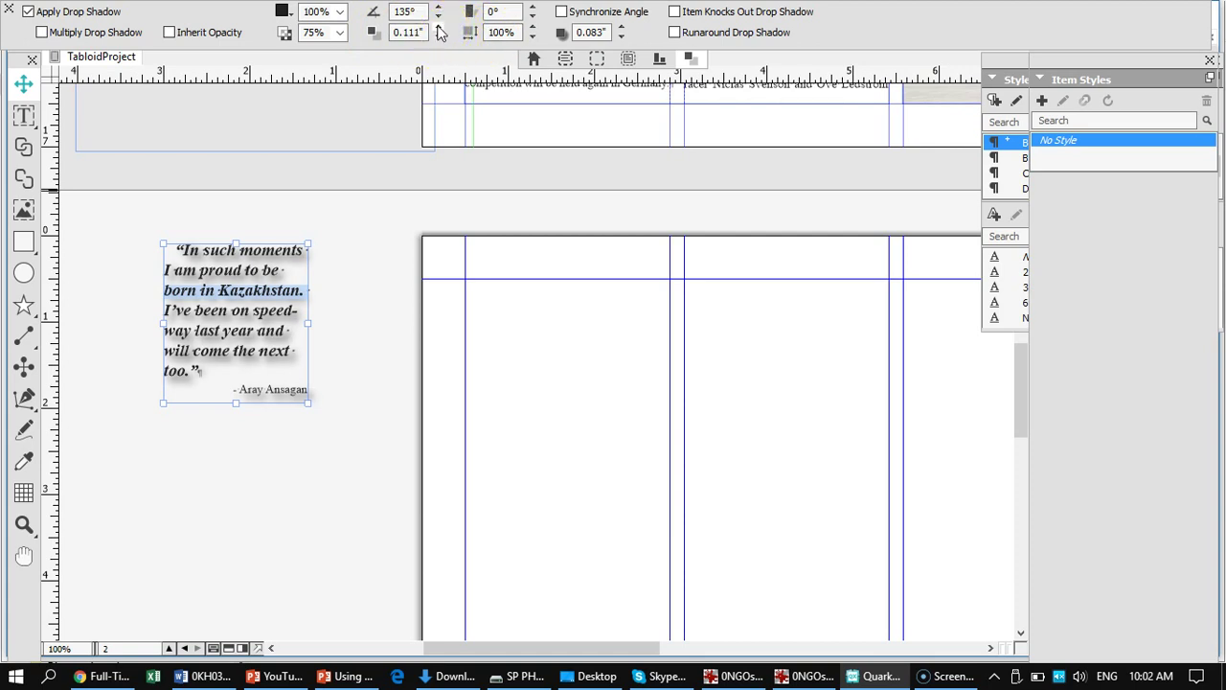
{"action": "left_click", "coordinate": [438, 29]}
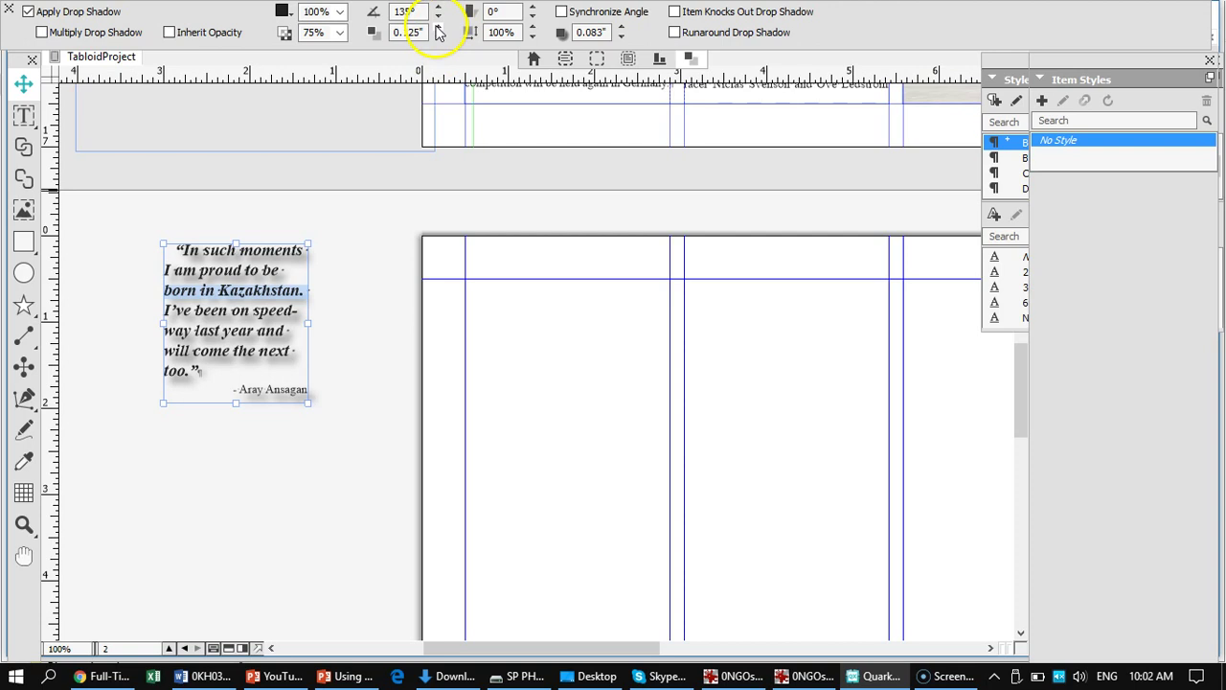
{"action": "left_click", "coordinate": [438, 29]}
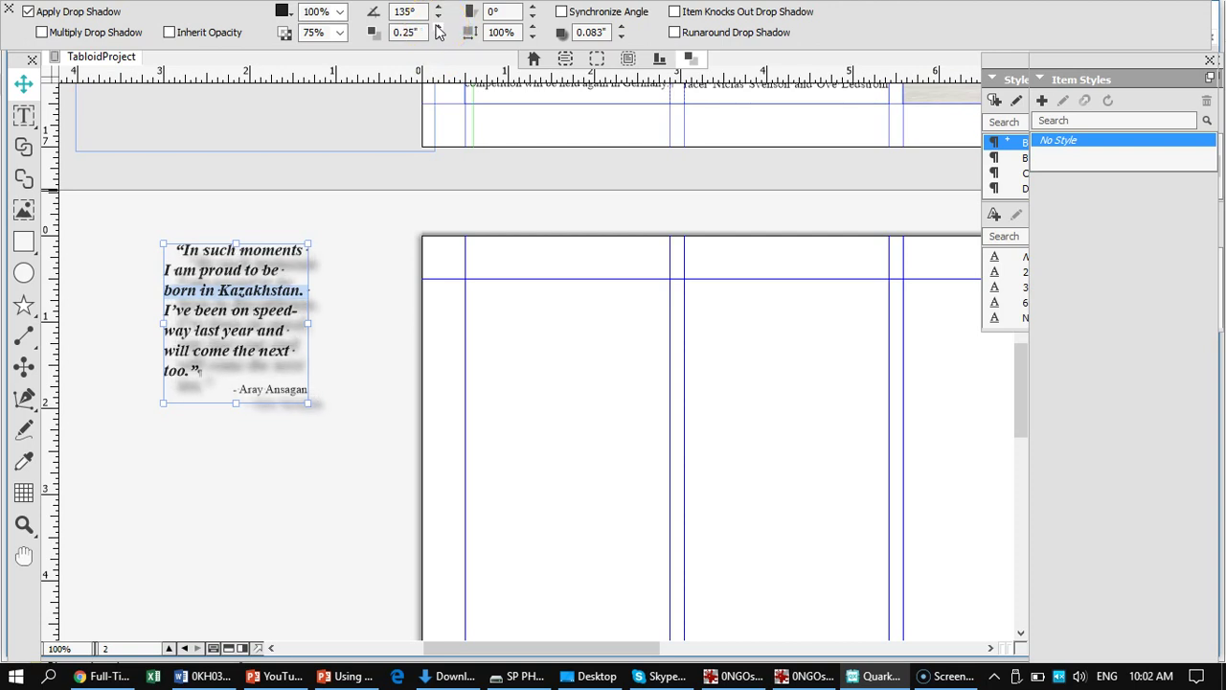
{"action": "left_click", "coordinate": [439, 29]}
- Dock the shadow settings along the bottom of the window and reduce the distance to 0.125"
{"action": "left_click_drag", "start_coordinate": [19, 37], "coordinate": [44, 56]}
{"action": "left_click_drag", "start_coordinate": [86, 144], "coordinate": [307, 651]}
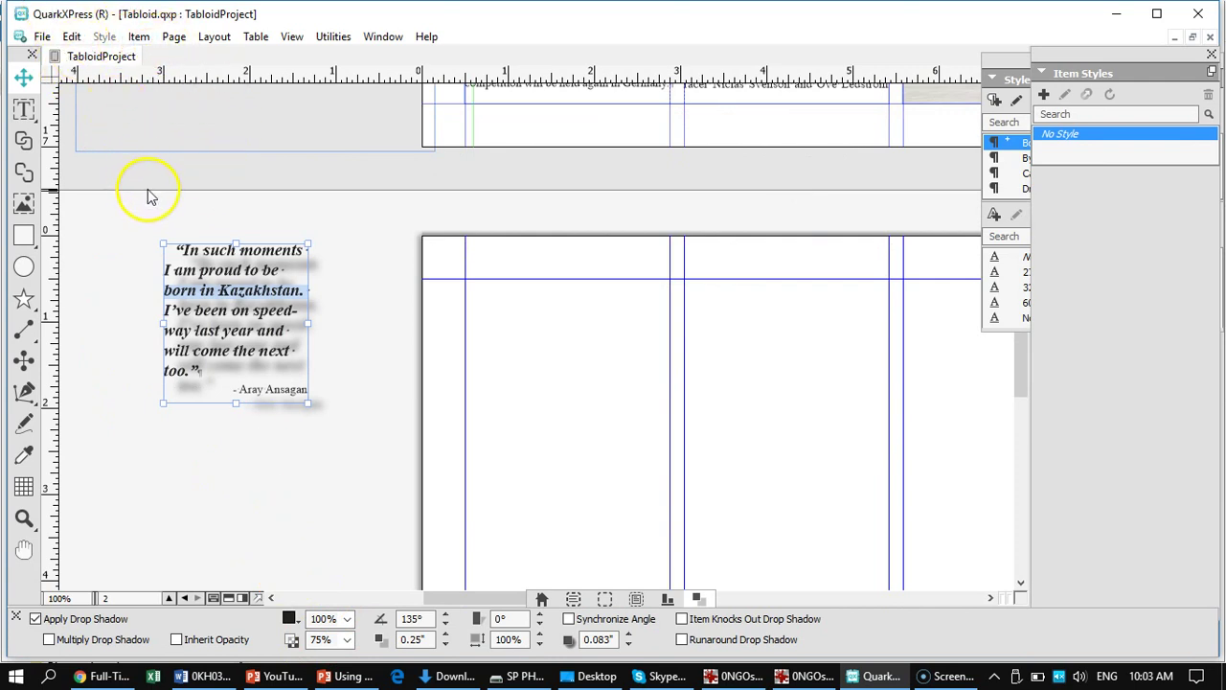
{"action": "left_click", "coordinate": [446, 645]}
{"action": "left_click", "coordinate": [445, 645]}
{"action": "left_click", "coordinate": [445, 645]}
{"action": "left_click", "coordinate": [445, 645]}
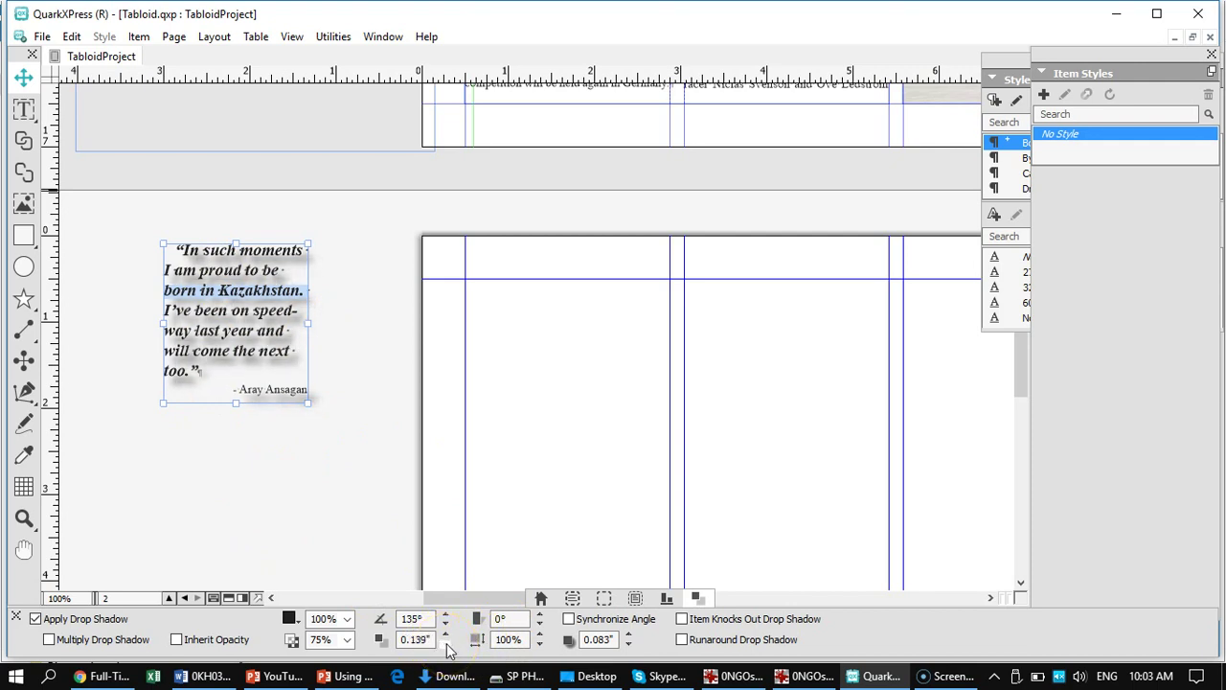
{"action": "left_click", "coordinate": [292, 38]}
- Zoom to 200% and raise the shadow distance to 0.25", then bring it back closer
{"action": "left_click", "coordinate": [322, 136]}
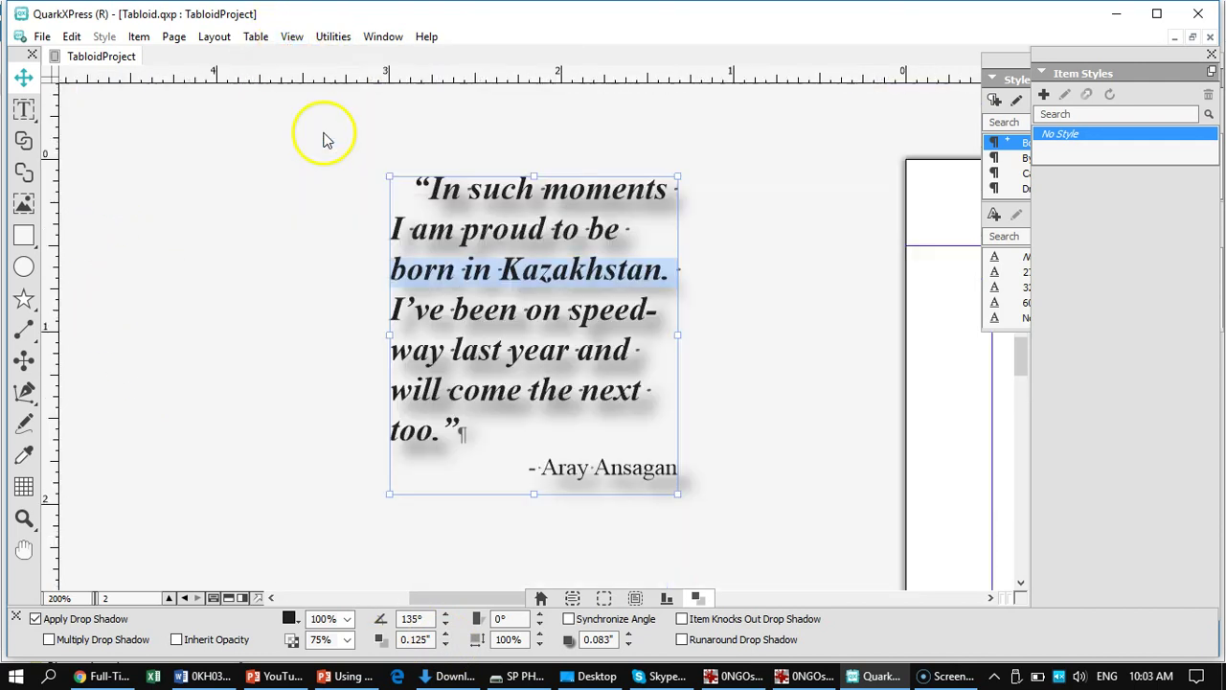
{"action": "left_click", "coordinate": [444, 634]}
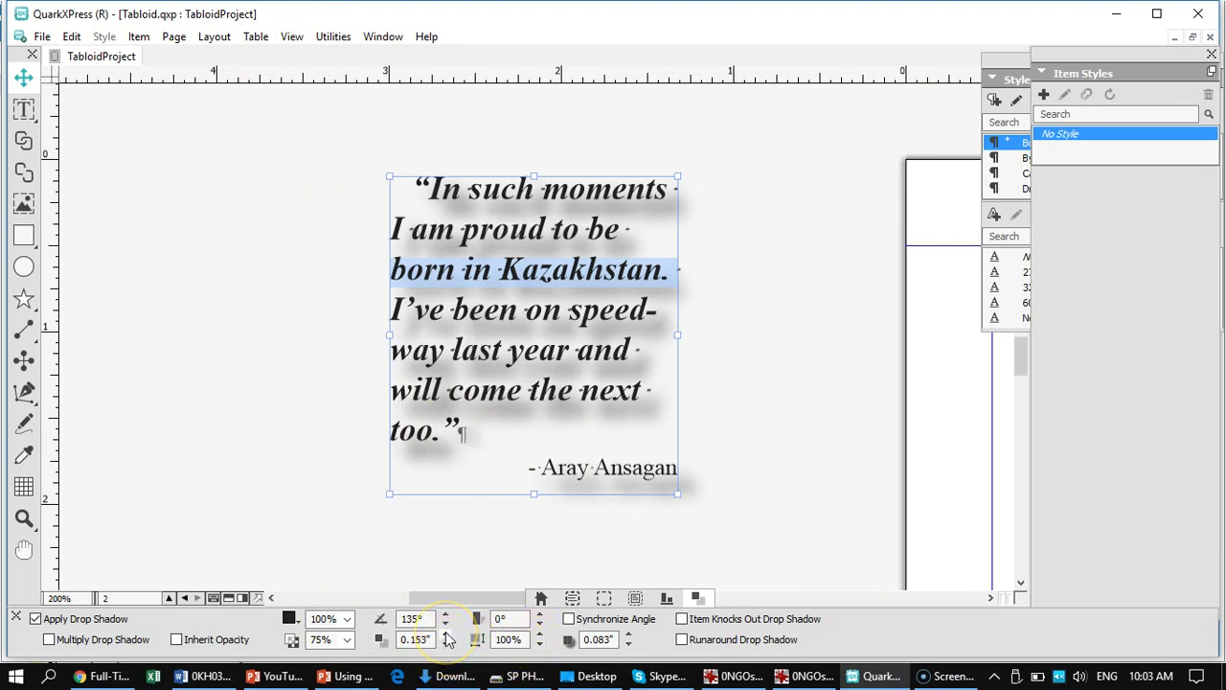
{"action": "left_click", "coordinate": [444, 634]}
{"action": "left_click", "coordinate": [446, 633]}
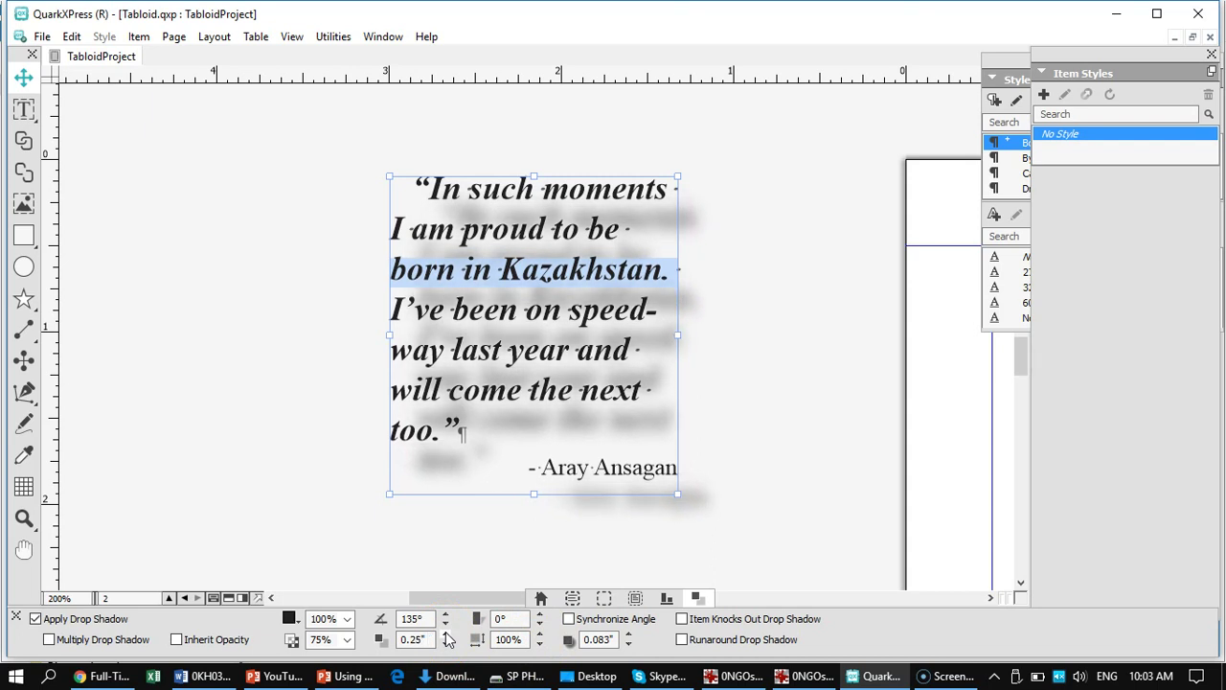
{"action": "left_click", "coordinate": [445, 644]}
{"action": "left_click", "coordinate": [446, 645]}
{"action": "left_click", "coordinate": [445, 645]}
{"action": "left_click", "coordinate": [446, 645]}
{"action": "left_click", "coordinate": [445, 644]}
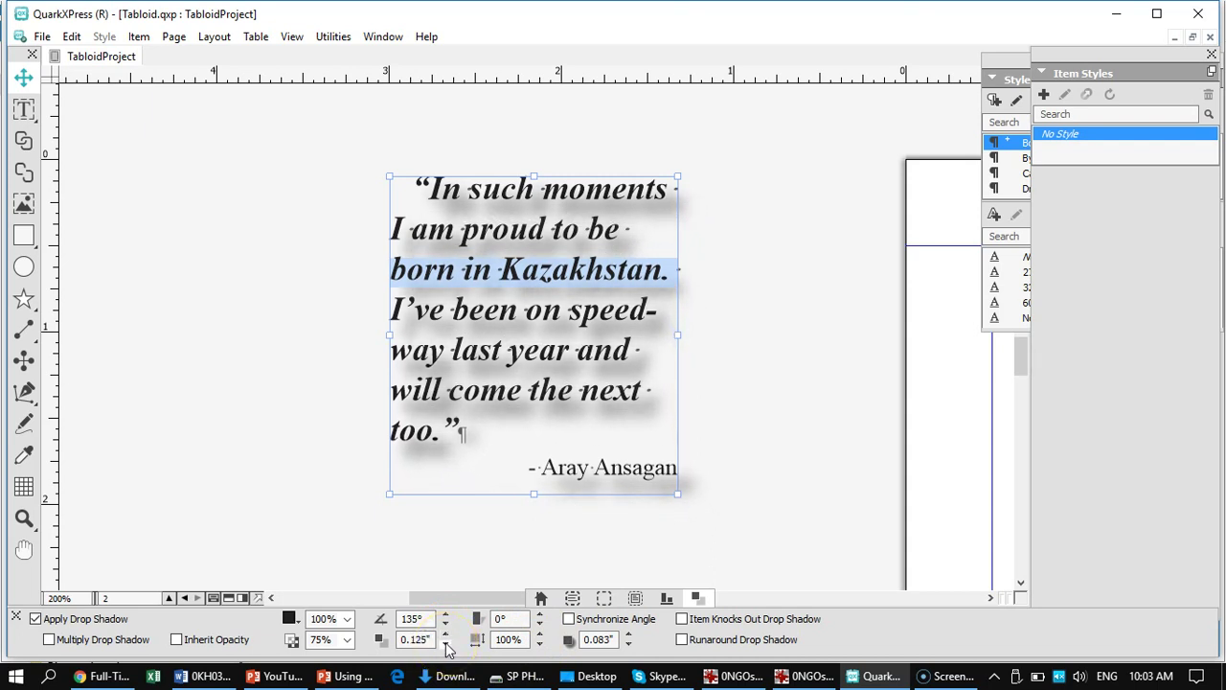
{"action": "left_click", "coordinate": [446, 645]}
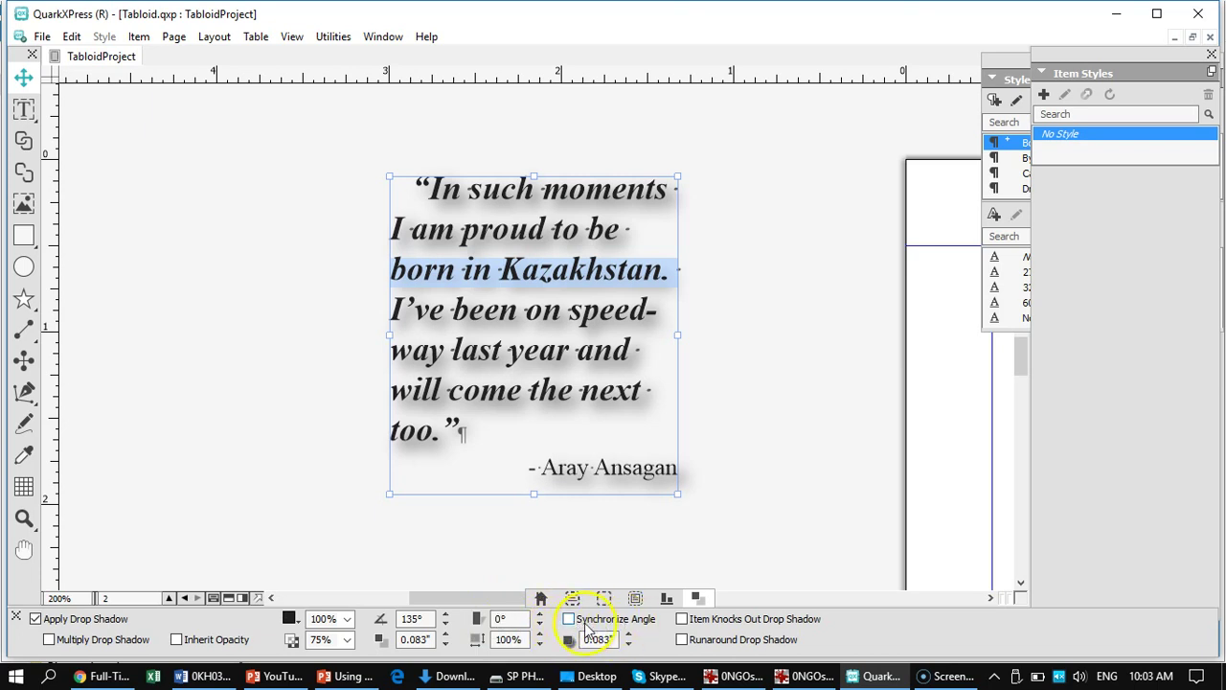
- Skew the shadow up to 40°, then return the skew to none
{"action": "left_click", "coordinate": [540, 615]}
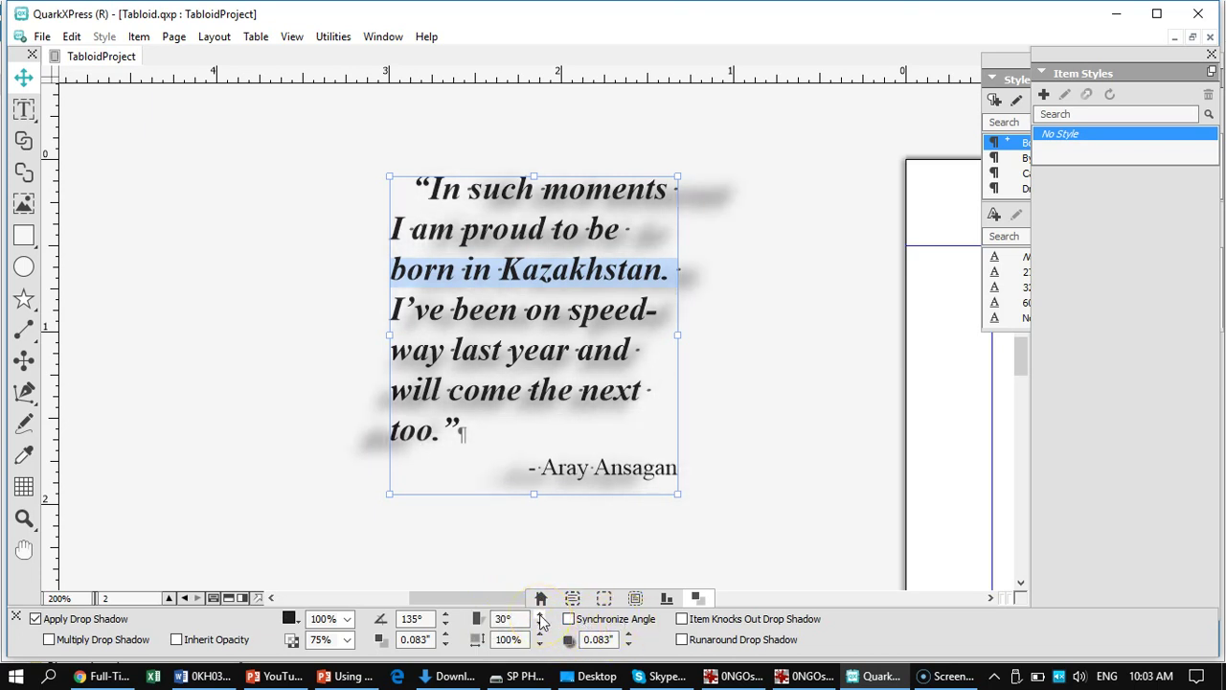
{"action": "left_click", "coordinate": [540, 618]}
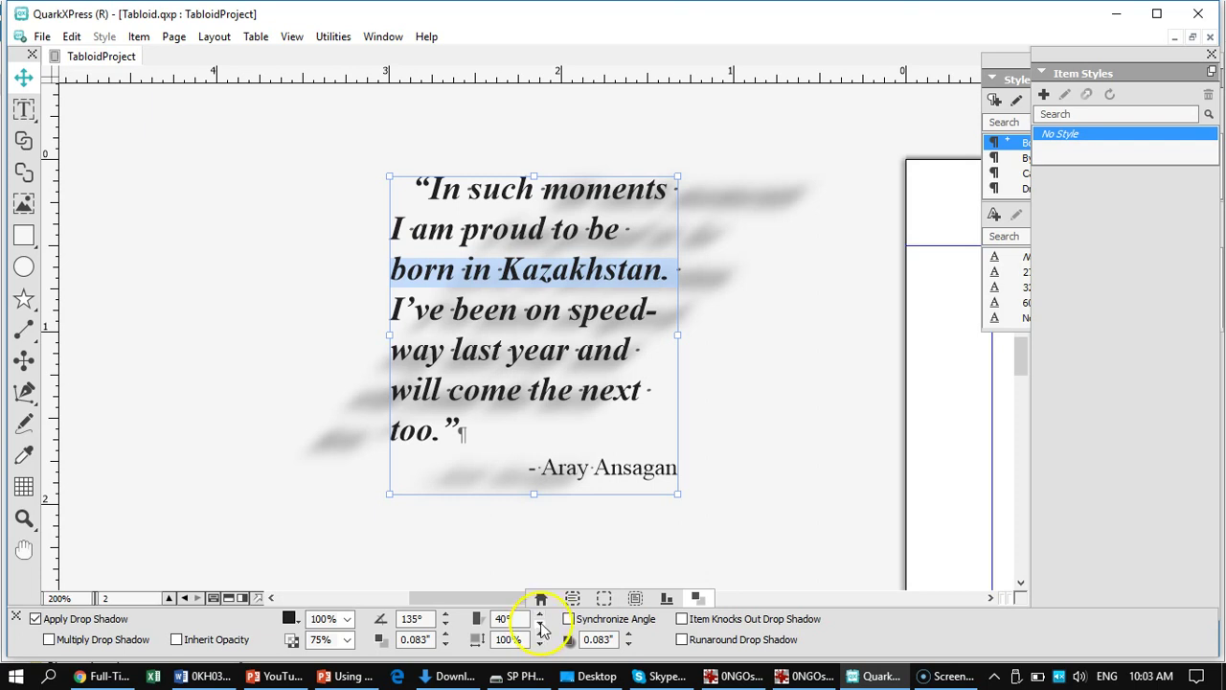
{"action": "left_click", "coordinate": [542, 627]}
{"action": "left_click", "coordinate": [541, 627]}
{"action": "left_click", "coordinate": [541, 627]}
{"action": "left_click", "coordinate": [541, 627]}
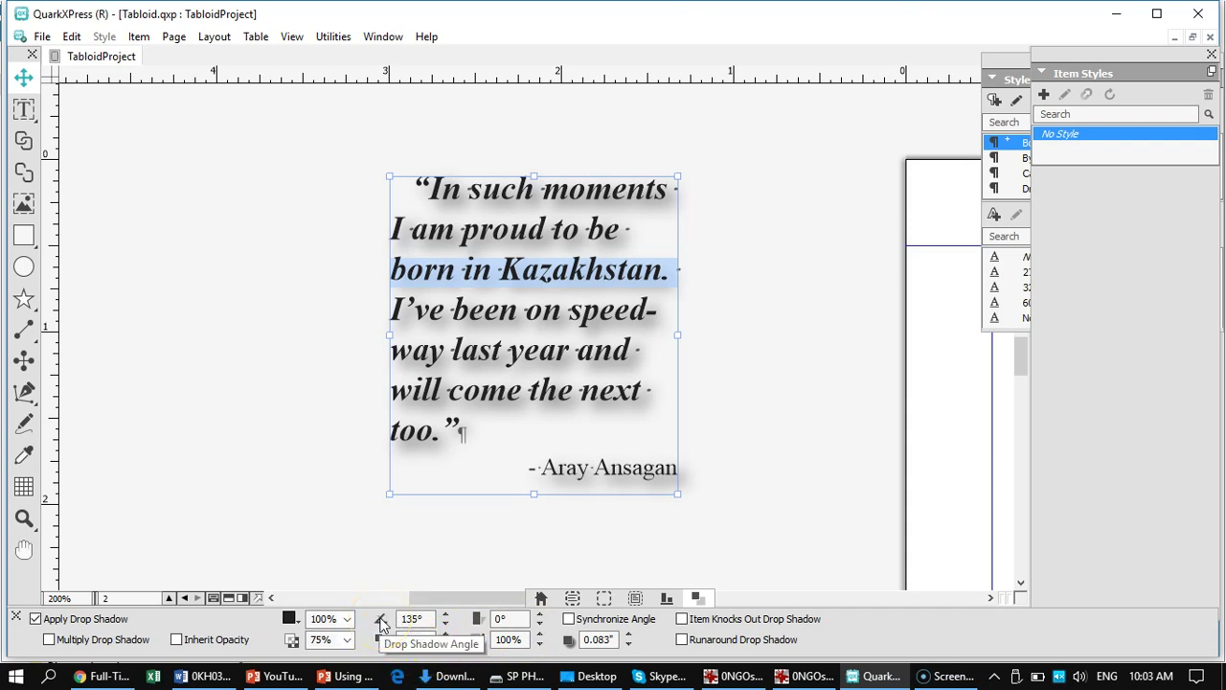
- Raise the shadow angle toward 175°, then lower it back down
{"action": "left_click", "coordinate": [444, 615]}
{"action": "left_click", "coordinate": [445, 615]}
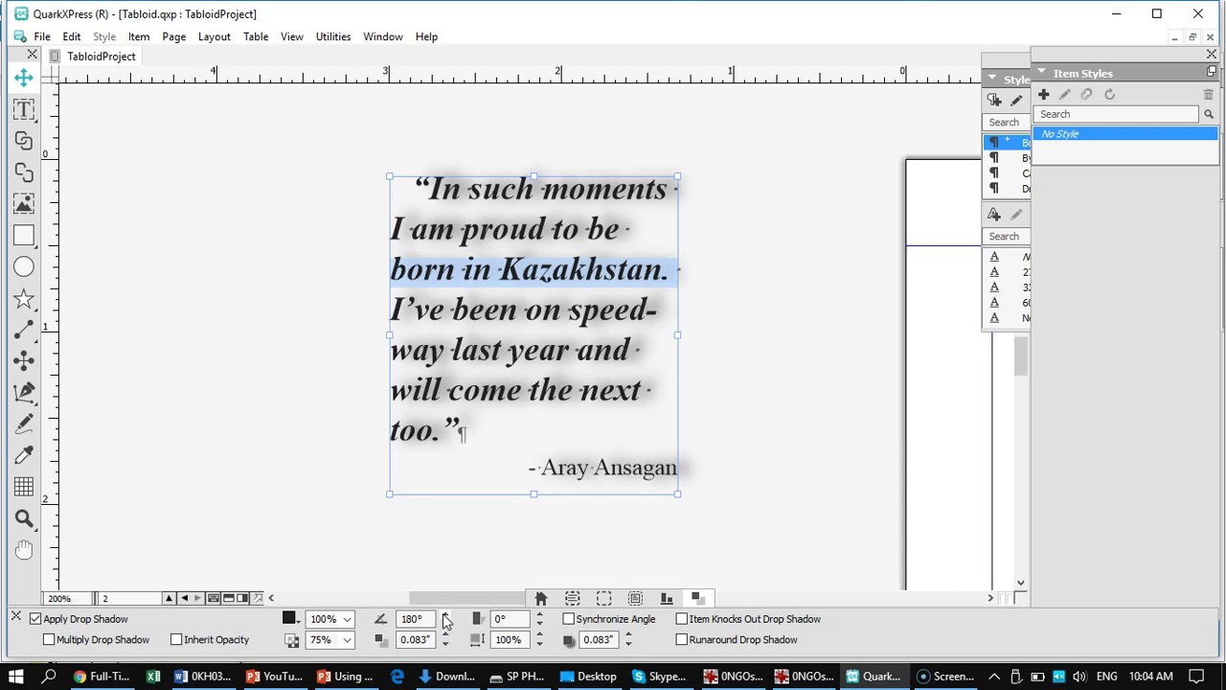
{"action": "left_click", "coordinate": [444, 625]}
{"action": "left_click", "coordinate": [445, 624]}
{"action": "left_click", "coordinate": [444, 625]}
{"action": "left_click", "coordinate": [445, 625]}
{"action": "left_click", "coordinate": [445, 624]}
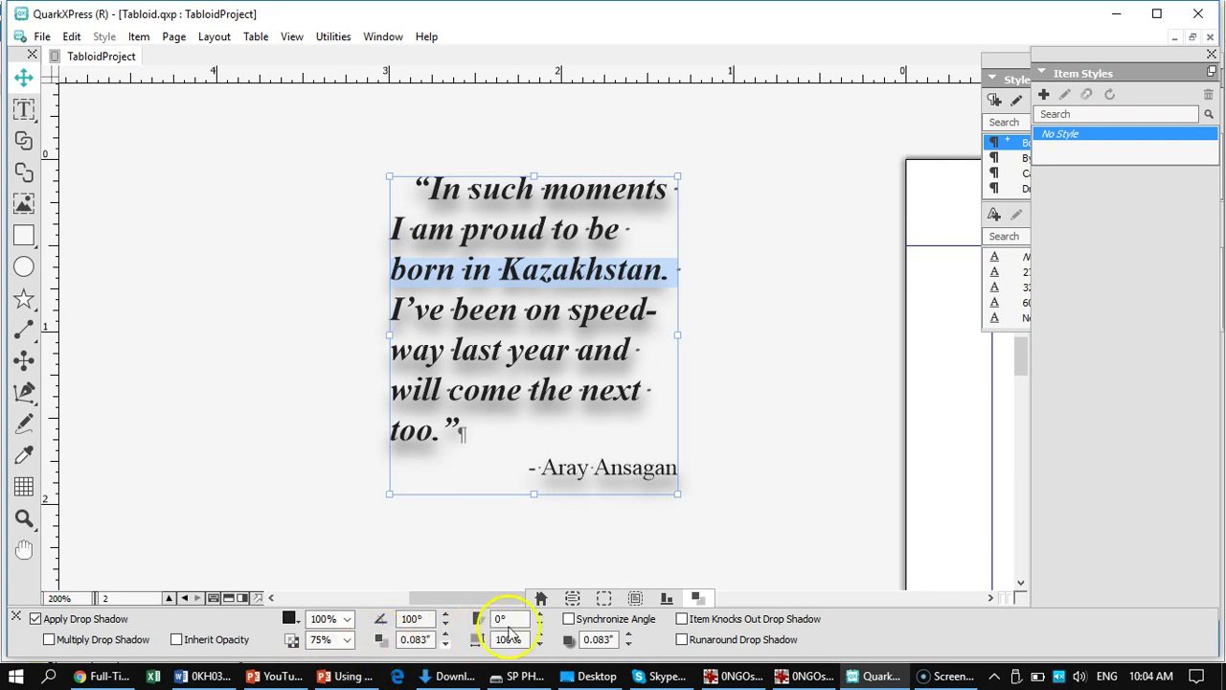
- Nudge the shadow distance outward and then back to 0.083"
{"action": "left_click", "coordinate": [445, 635]}
{"action": "left_click", "coordinate": [445, 635]}
{"action": "left_click", "coordinate": [447, 645]}
{"action": "left_click", "coordinate": [447, 645]}
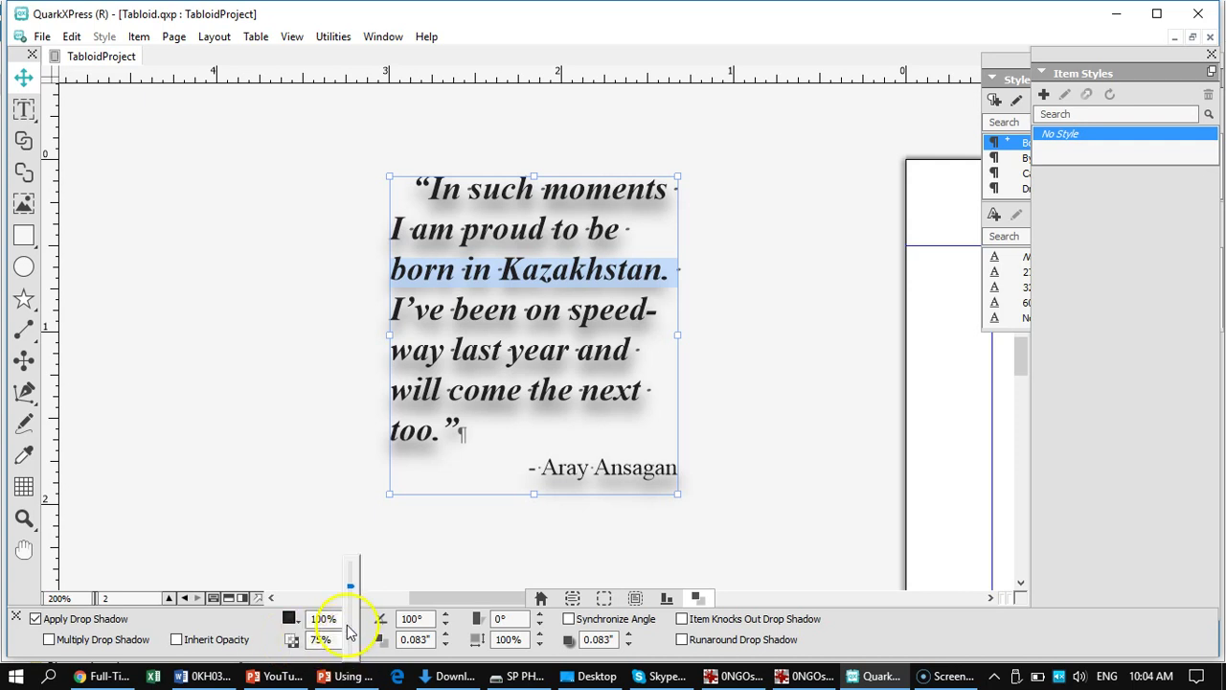
- Set the drop shadow opacity to 77% and turn off Multiply Drop Shadow and Inherit Opacity
{"action": "mouse_move", "coordinate": [352, 591]}
{"action": "left_mouse_down"}
{"action": "mouse_move", "coordinate": [350, 566]}
{"action": "mouse_move", "coordinate": [346, 608]}
{"action": "left_mouse_up"}
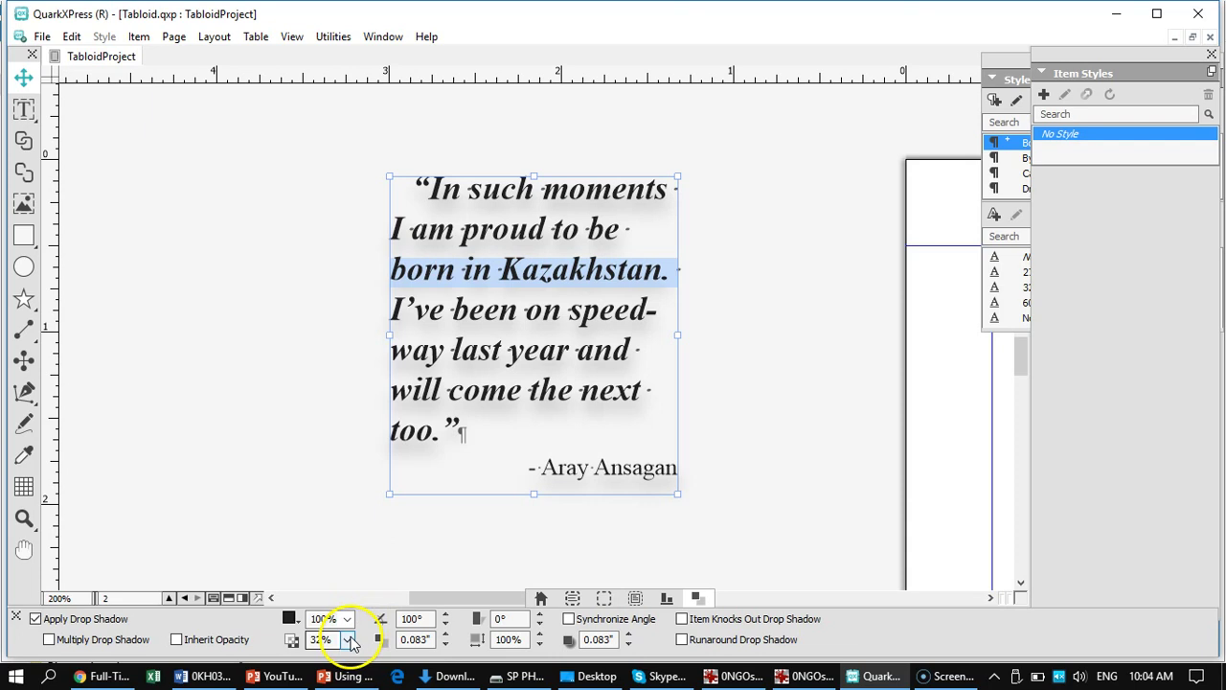
{"action": "left_click", "coordinate": [350, 640]}
{"action": "left_click_drag", "start_coordinate": [352, 627], "coordinate": [357, 563]}
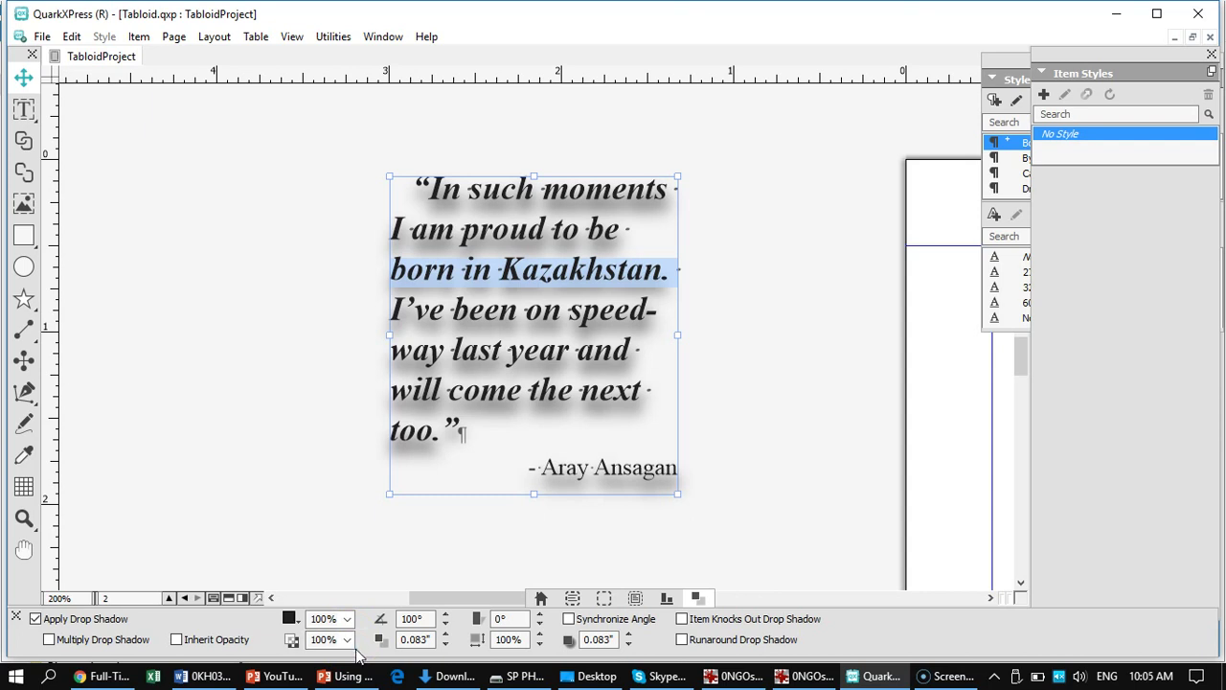
{"action": "left_click", "coordinate": [353, 570]}
{"action": "left_click_drag", "start_coordinate": [353, 570], "coordinate": [354, 623]}
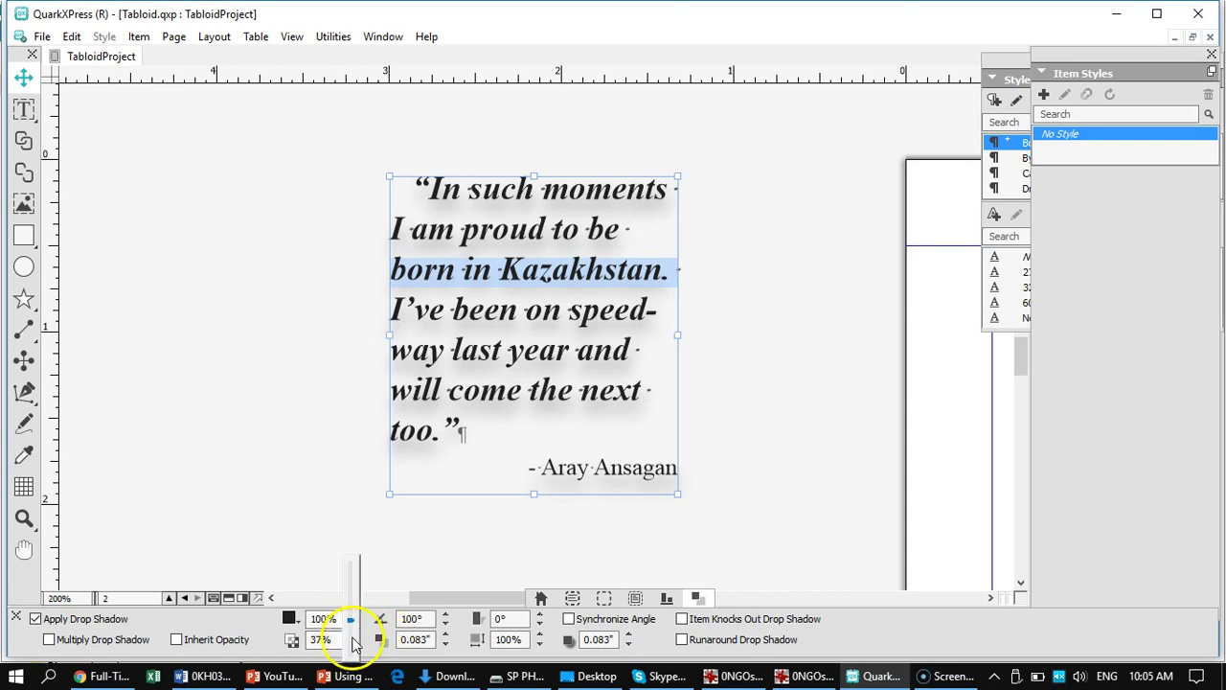
{"action": "mouse_move", "coordinate": [355, 623]}
{"action": "left_mouse_down"}
{"action": "mouse_move", "coordinate": [350, 597]}
{"action": "mouse_move", "coordinate": [355, 608]}
{"action": "left_mouse_up"}
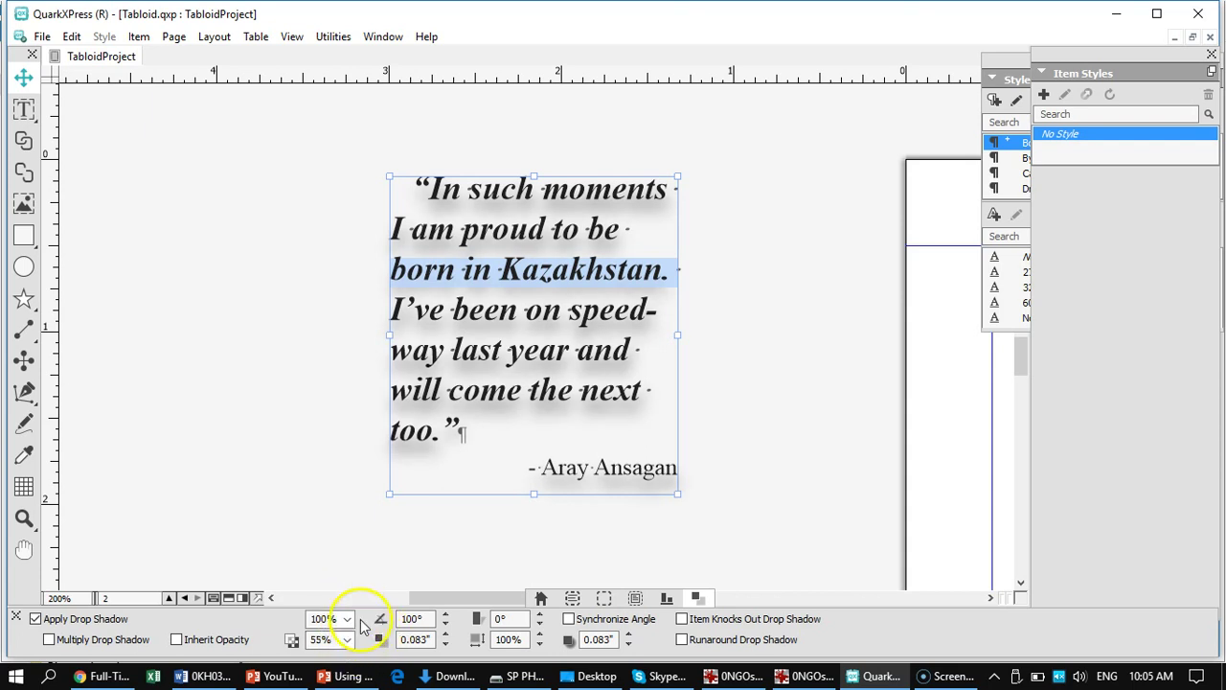
{"action": "left_click_drag", "start_coordinate": [351, 649], "coordinate": [350, 583]}
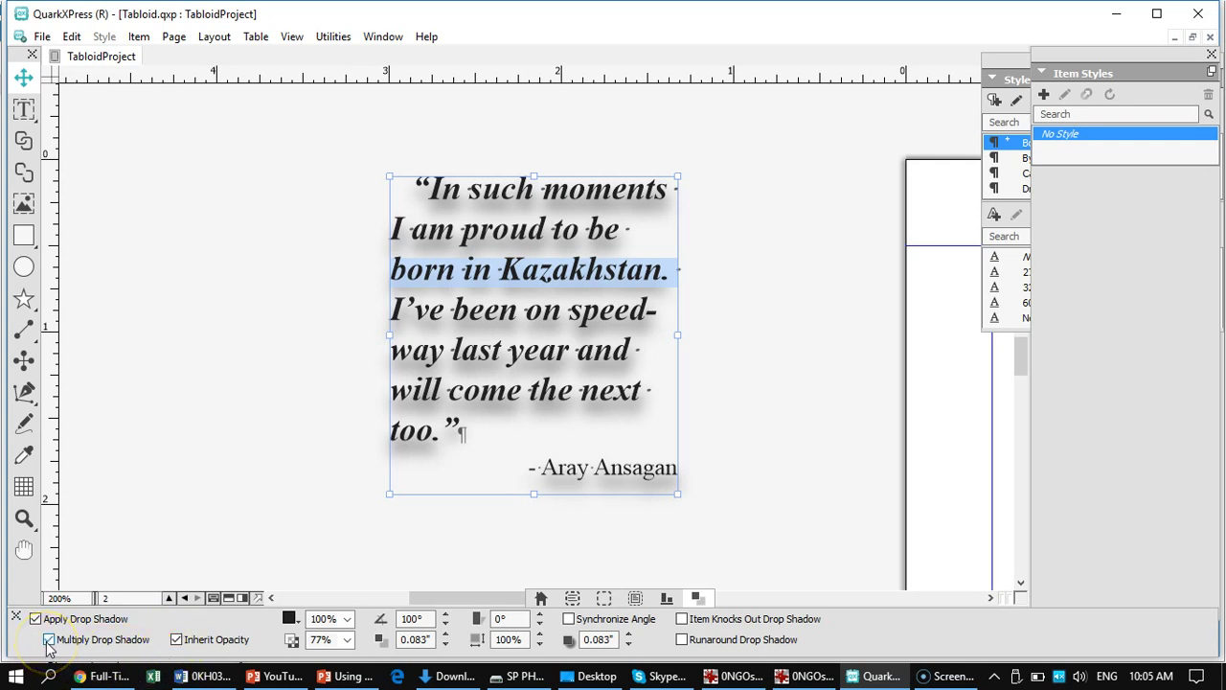
{"action": "left_click", "coordinate": [48, 640]}
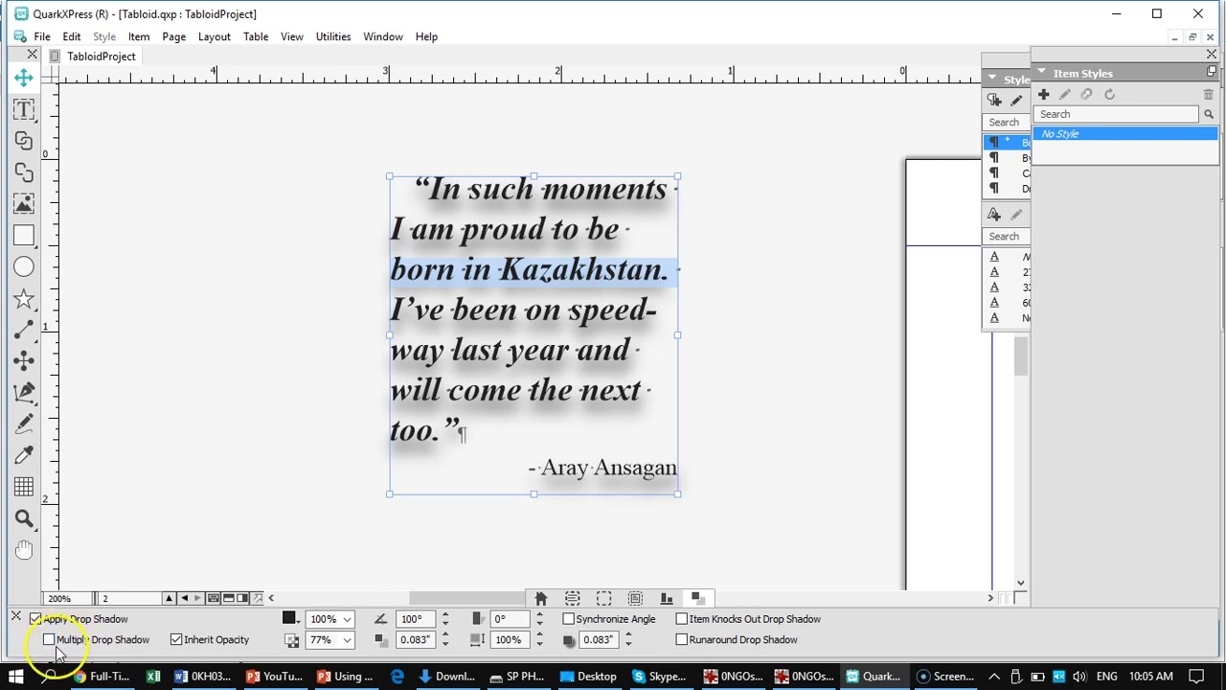
{"action": "left_click", "coordinate": [178, 642]}
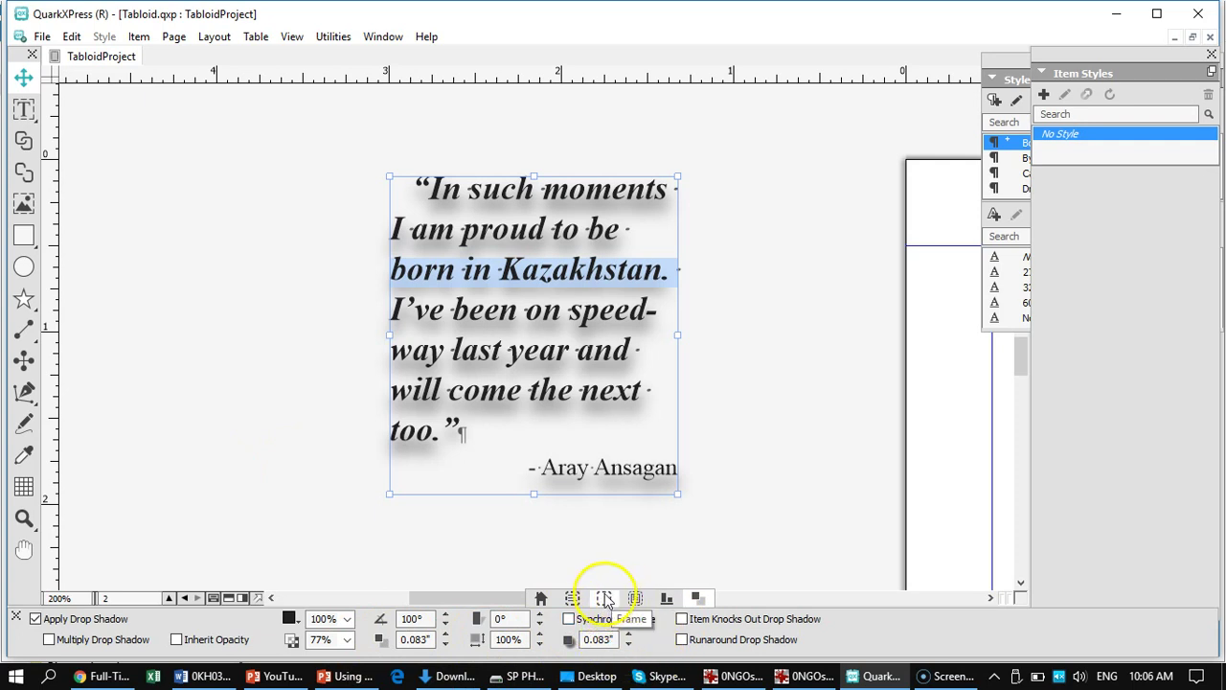
- Give the quote box the Hard Light blend mode and a 1 pt frame
{"action": "left_click", "coordinate": [603, 597]}
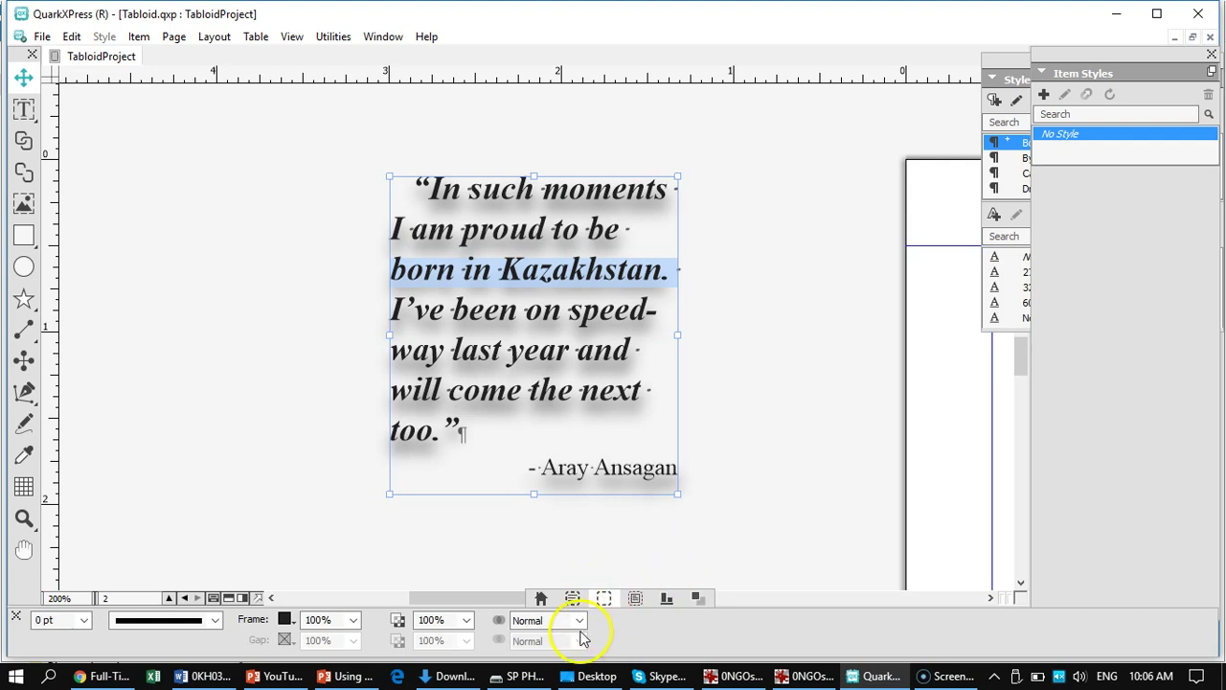
{"action": "left_click", "coordinate": [580, 620]}
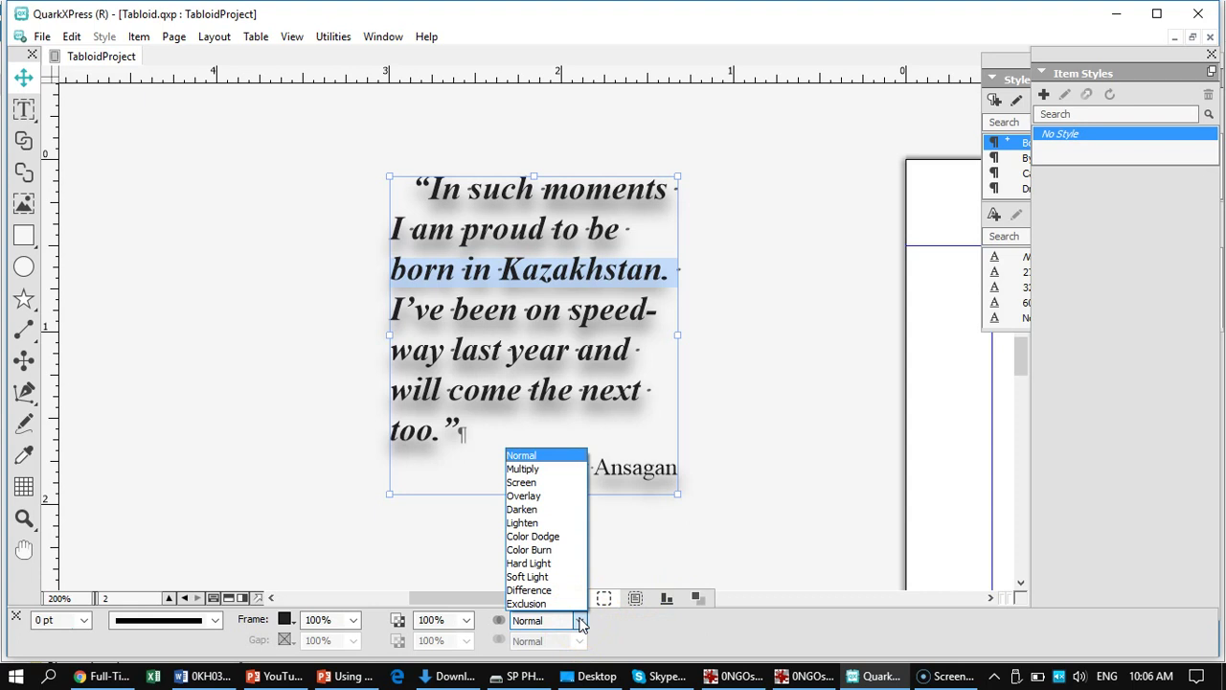
{"action": "left_click", "coordinate": [580, 622]}
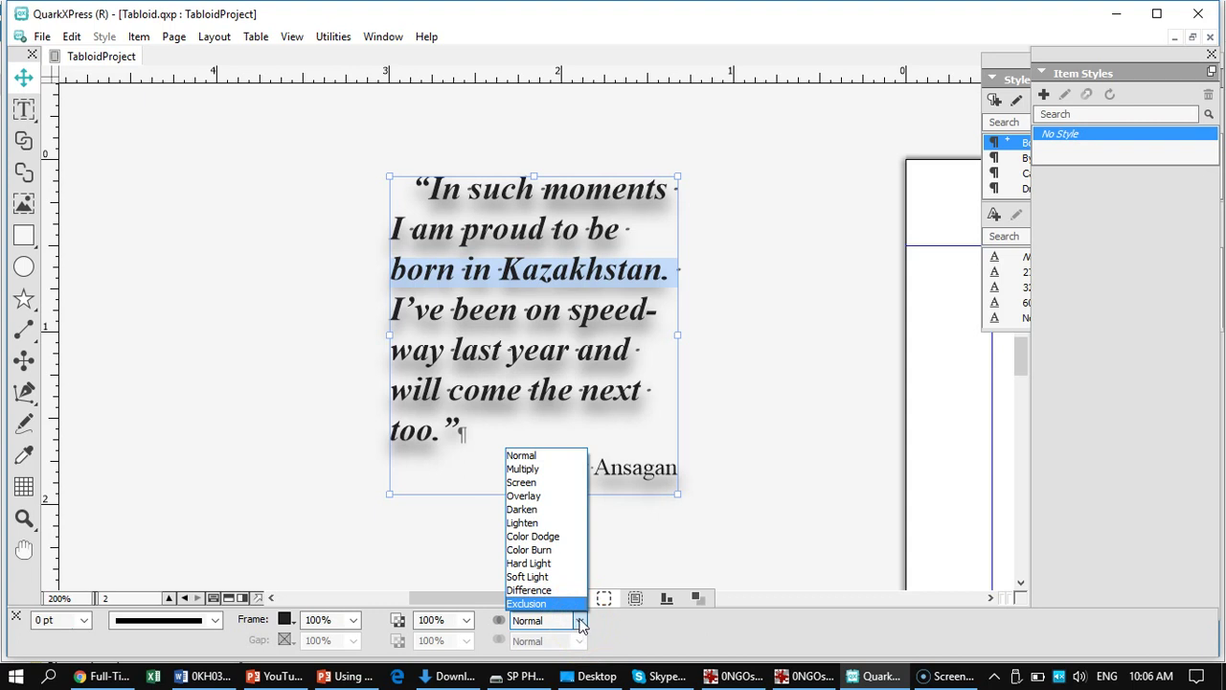
{"action": "left_click", "coordinate": [530, 565]}
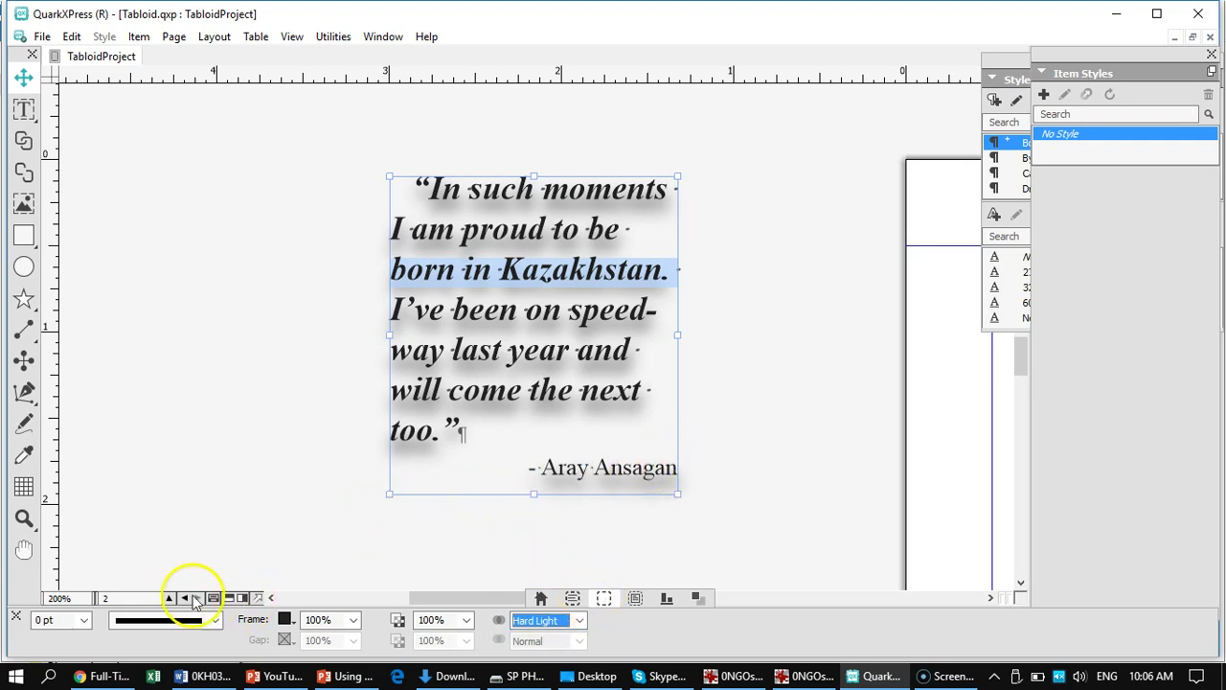
{"action": "left_click", "coordinate": [84, 623]}
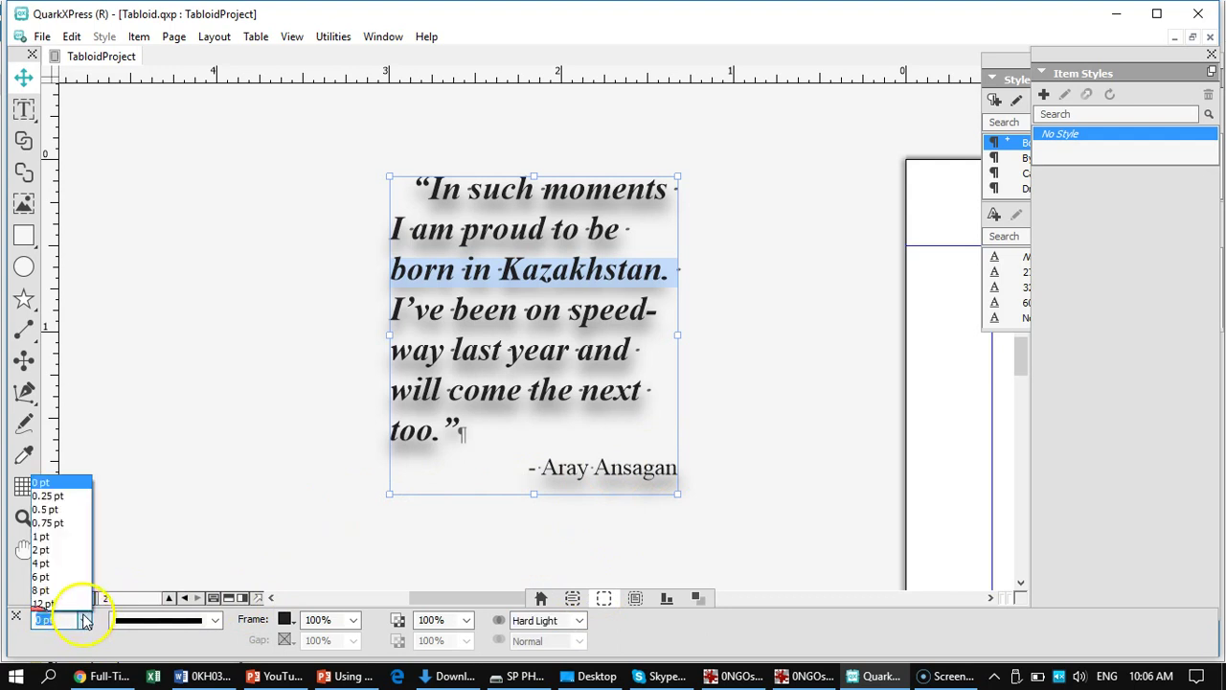
{"action": "left_click", "coordinate": [42, 536]}
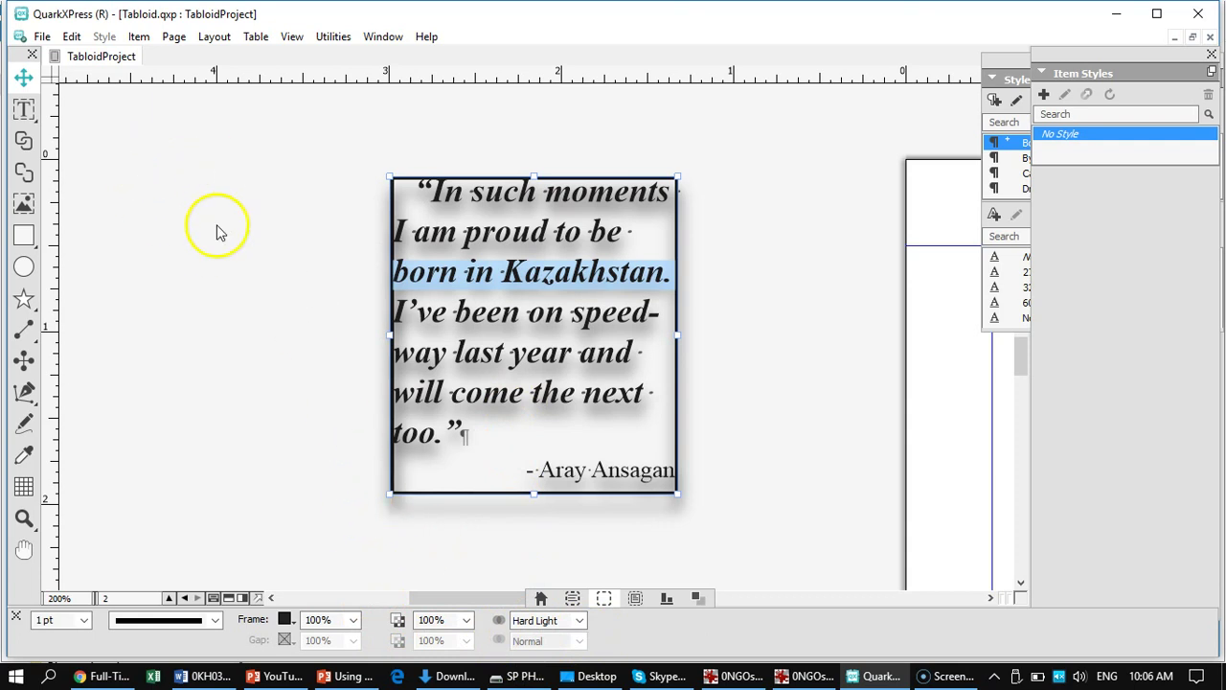
- Draw an empty rectangle box to the left of the quote
{"action": "left_click", "coordinate": [24, 237]}
{"action": "left_click_drag", "start_coordinate": [104, 201], "coordinate": [330, 474]}
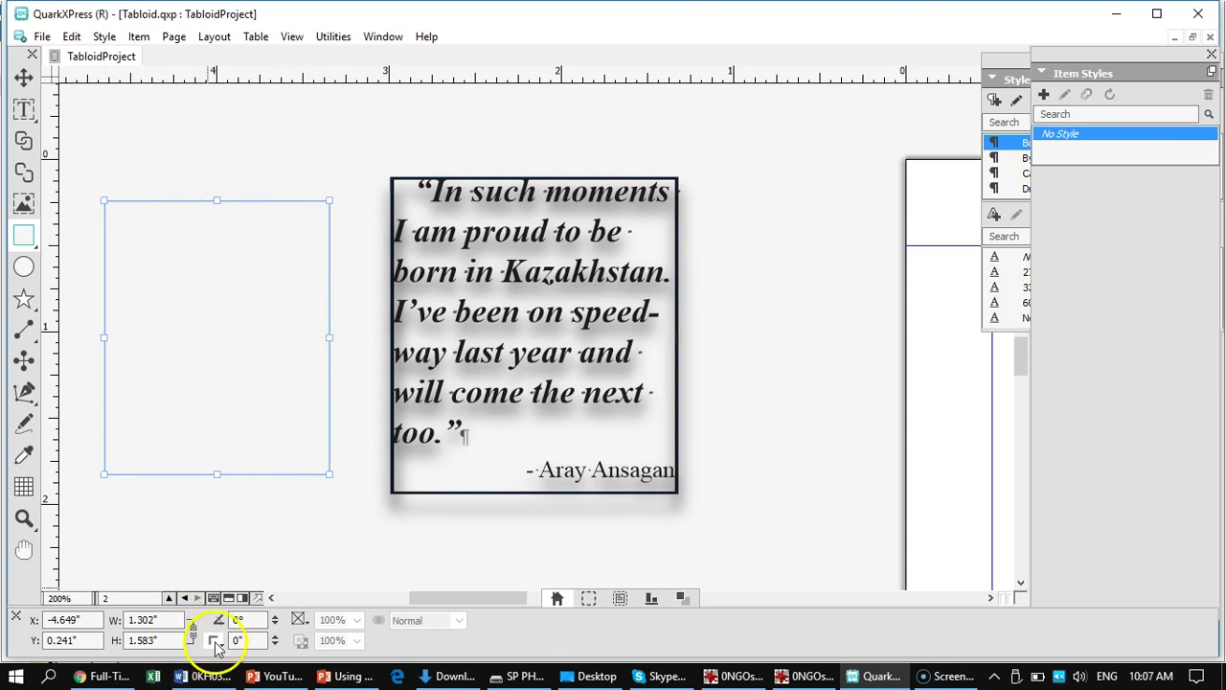
{"action": "left_click", "coordinate": [682, 599]}
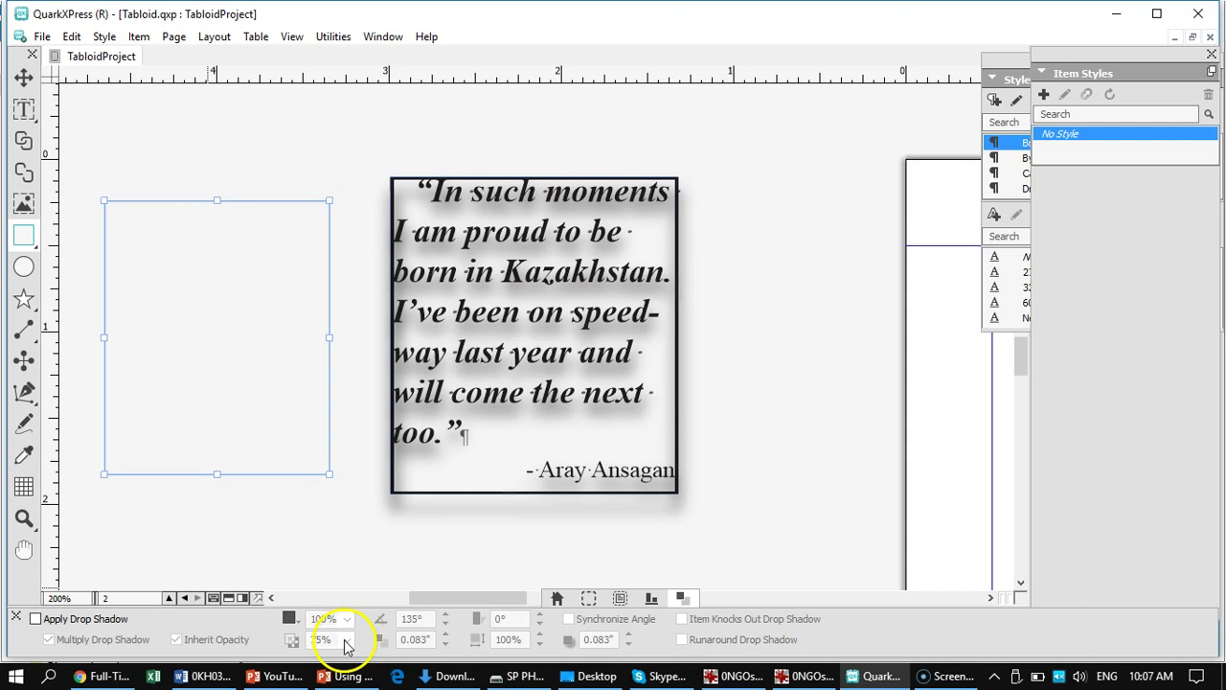
{"action": "left_click", "coordinate": [24, 77]}
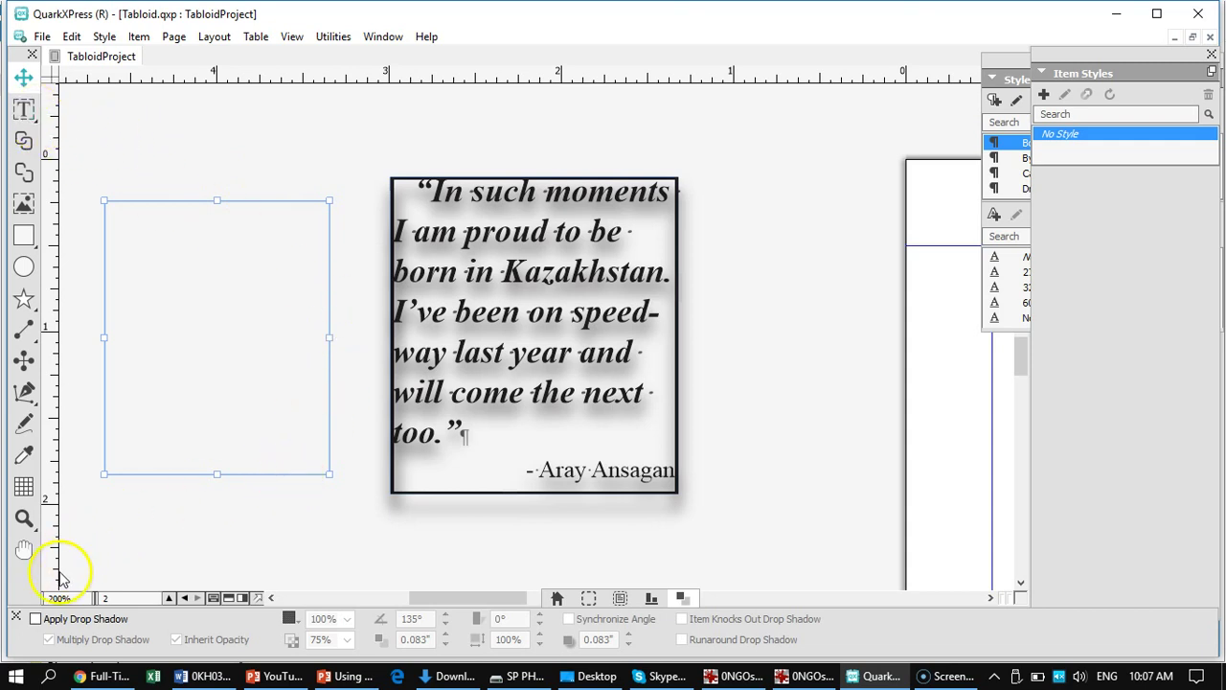
- Give the new box a 100% opacity drop shadow at 135°, 0.153" offset, 0.139" blur
{"action": "left_click", "coordinate": [35, 619]}
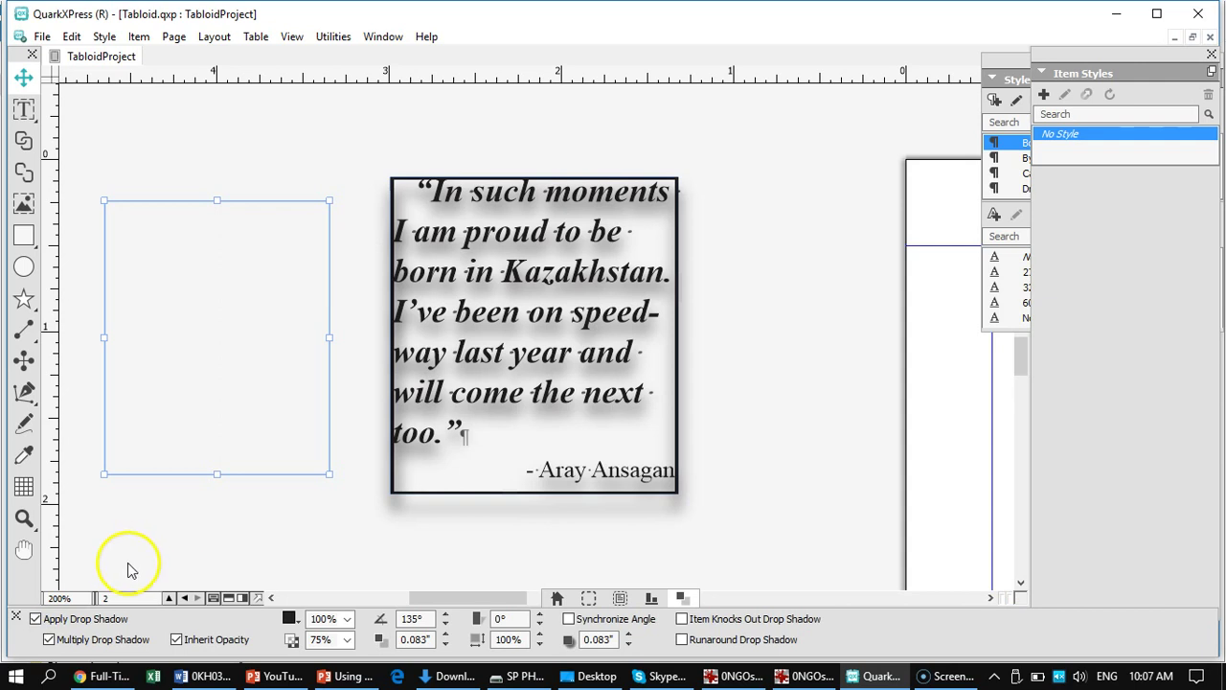
{"action": "left_click", "coordinate": [348, 640]}
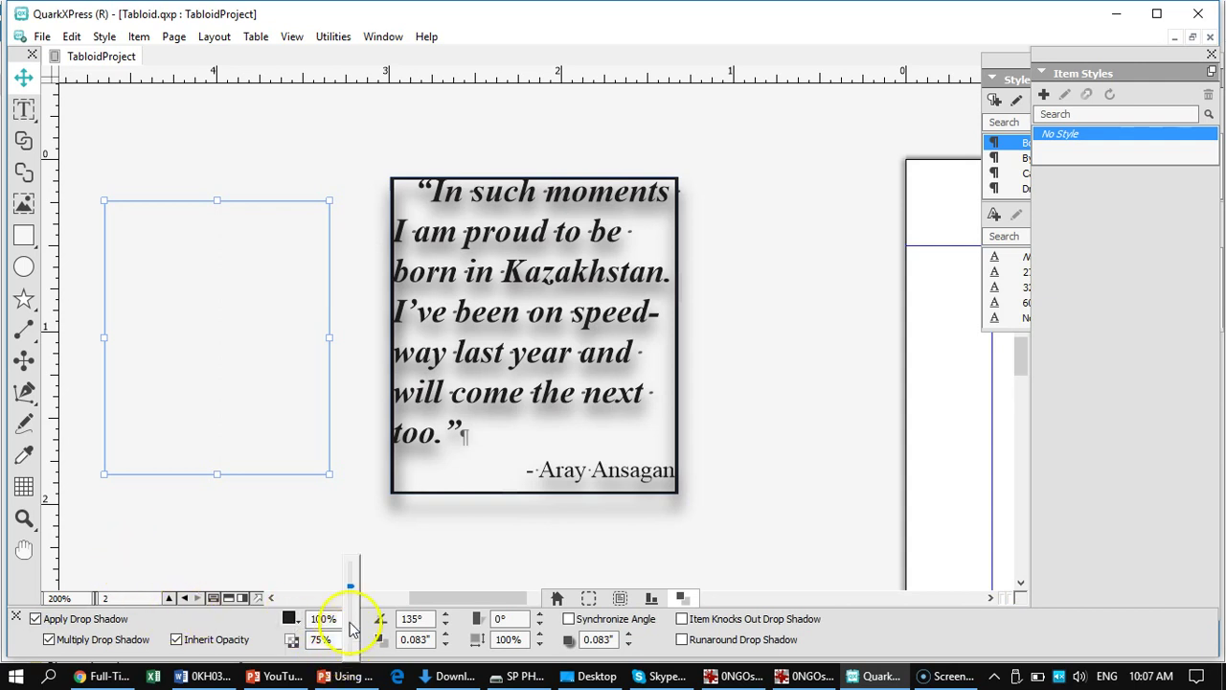
{"action": "left_click_drag", "start_coordinate": [352, 588], "coordinate": [350, 566]}
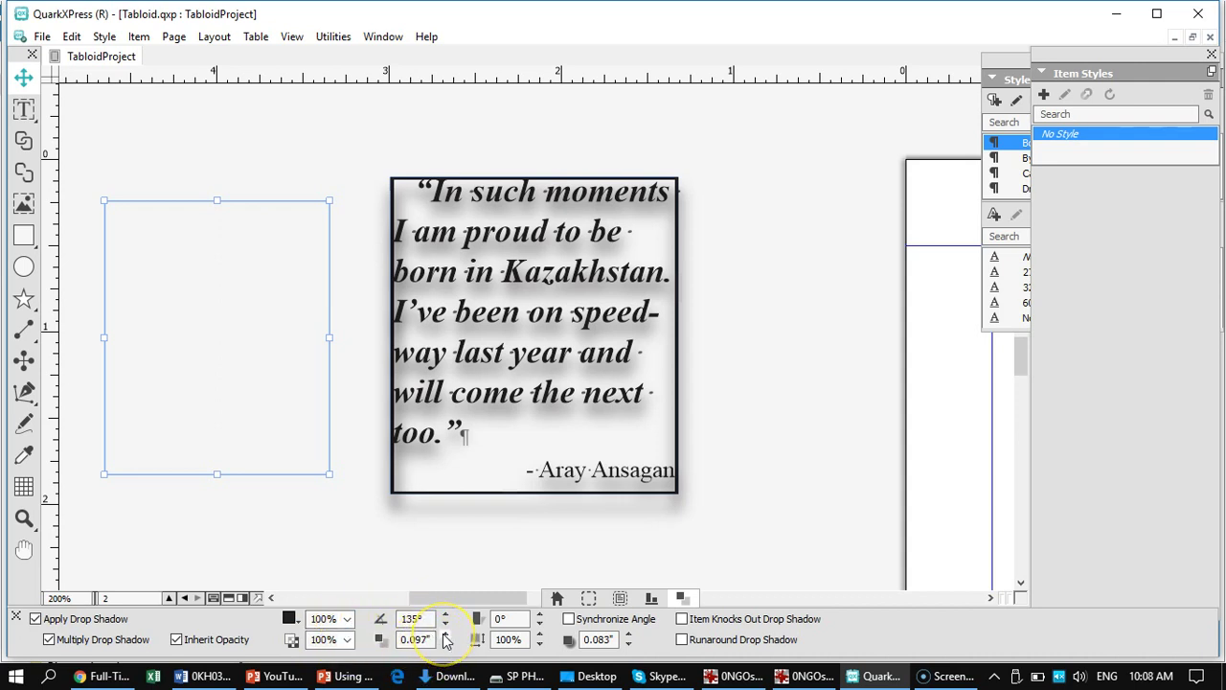
{"action": "left_click", "coordinate": [600, 639]}
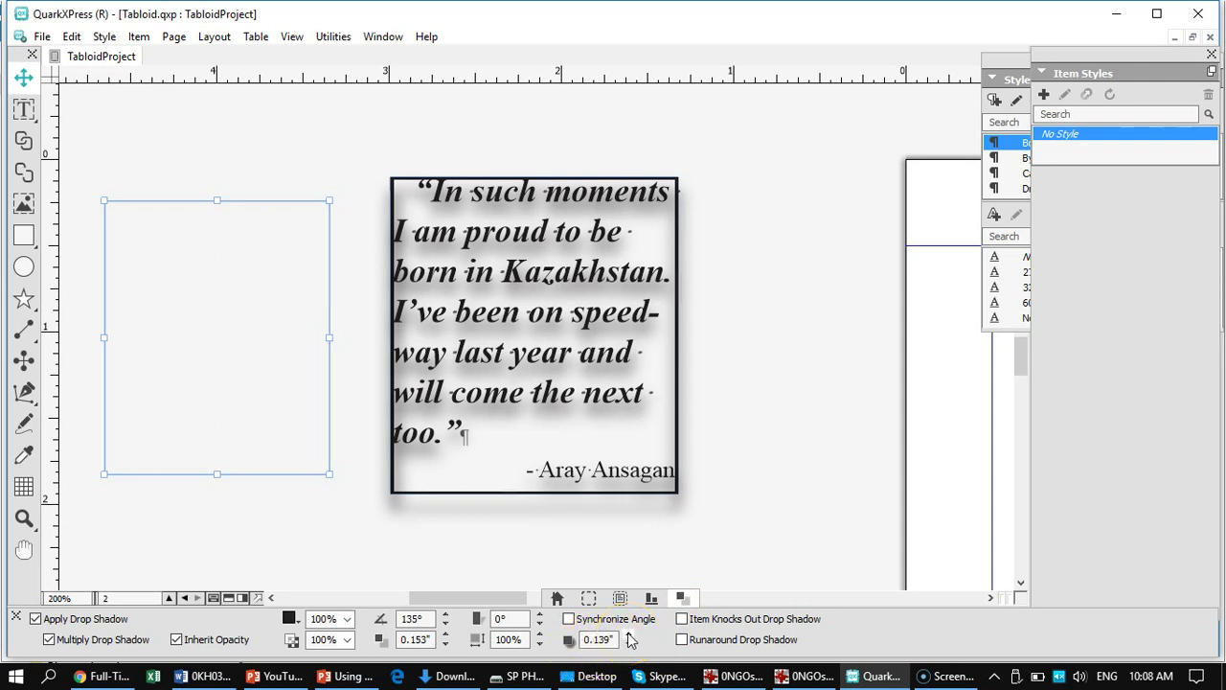
- Reselect the empty box and open its Modify settings
{"action": "right_click", "coordinate": [147, 195]}
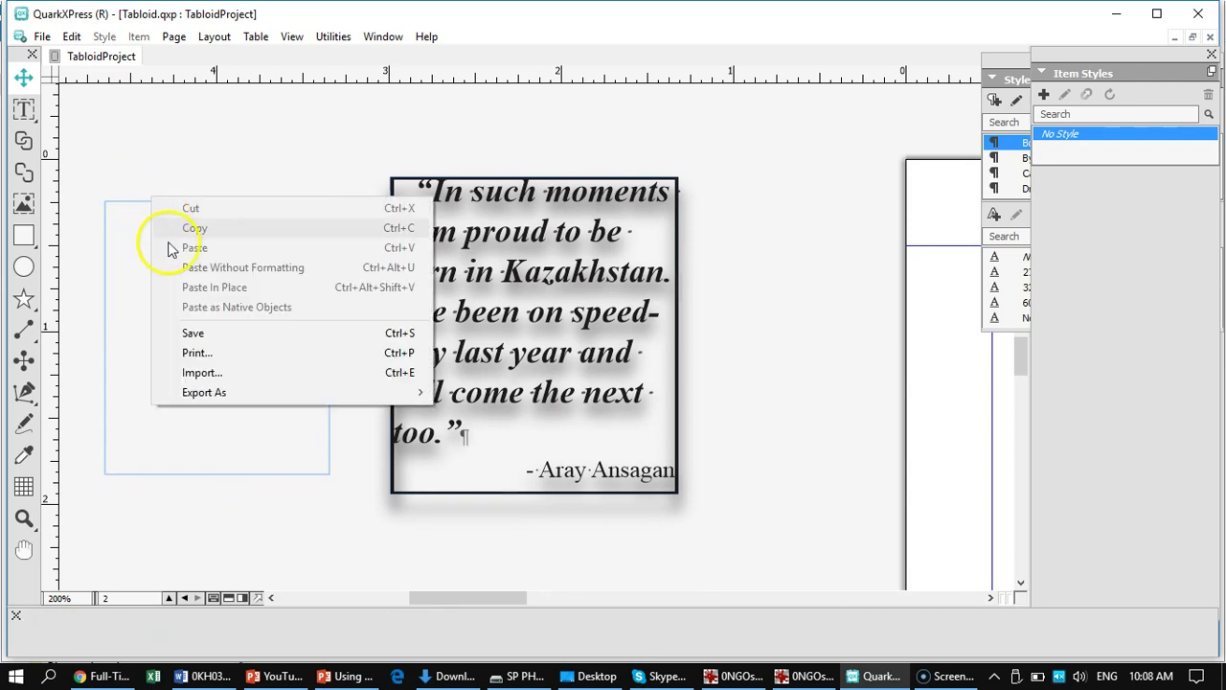
{"action": "left_click", "coordinate": [158, 483]}
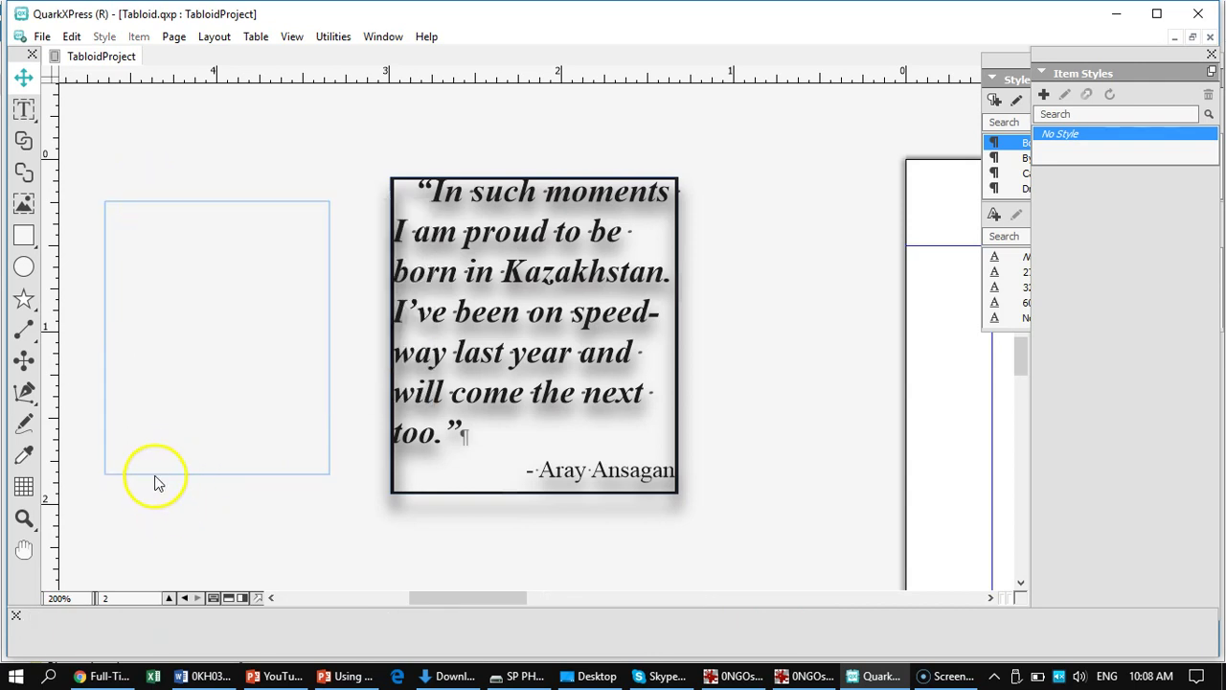
{"action": "left_click", "coordinate": [157, 471]}
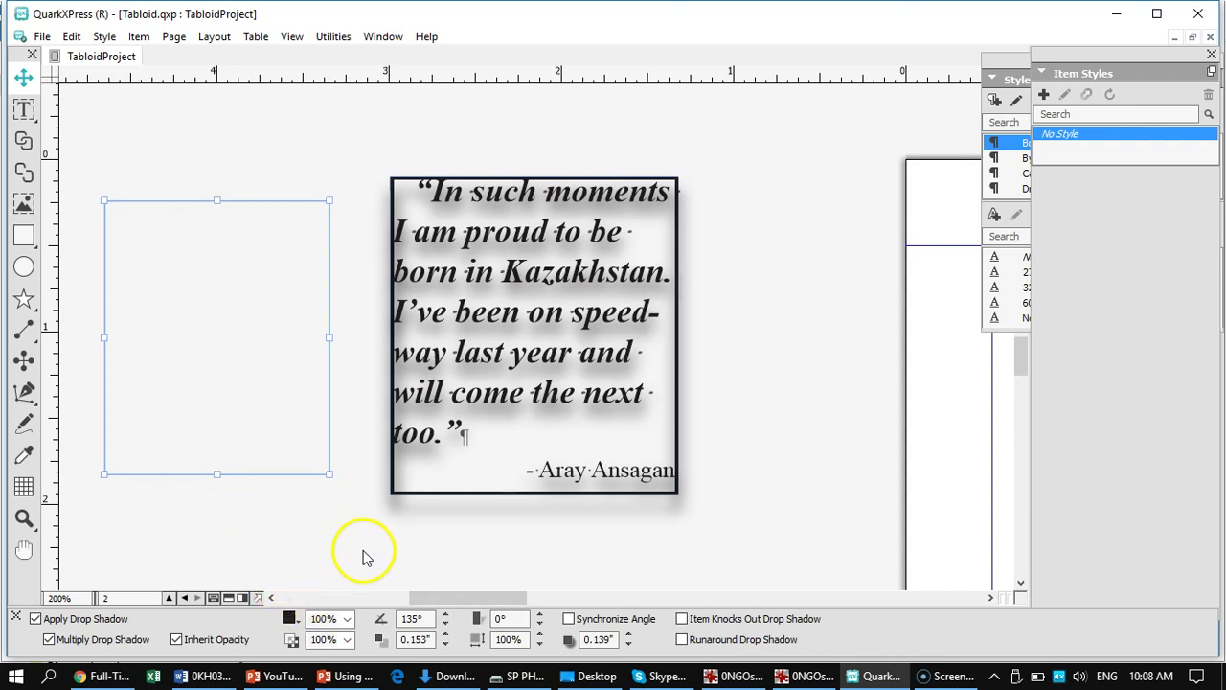
{"action": "mouse_move", "coordinate": [676, 597]}
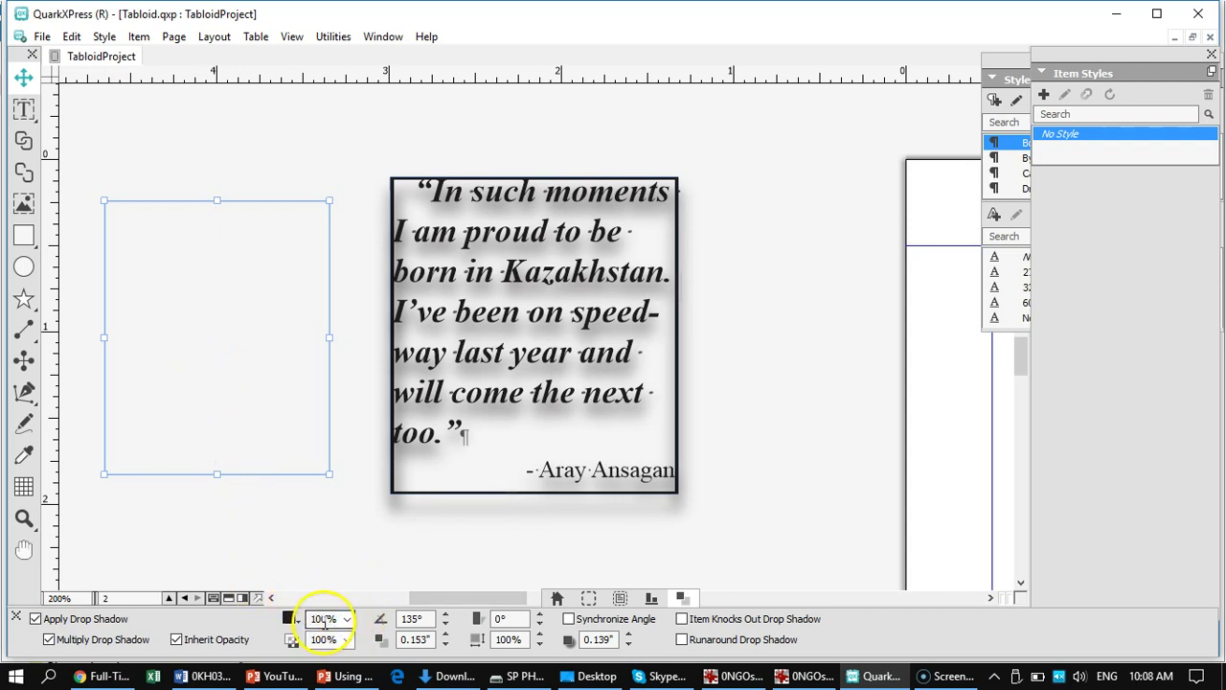
{"action": "right_click", "coordinate": [266, 380]}
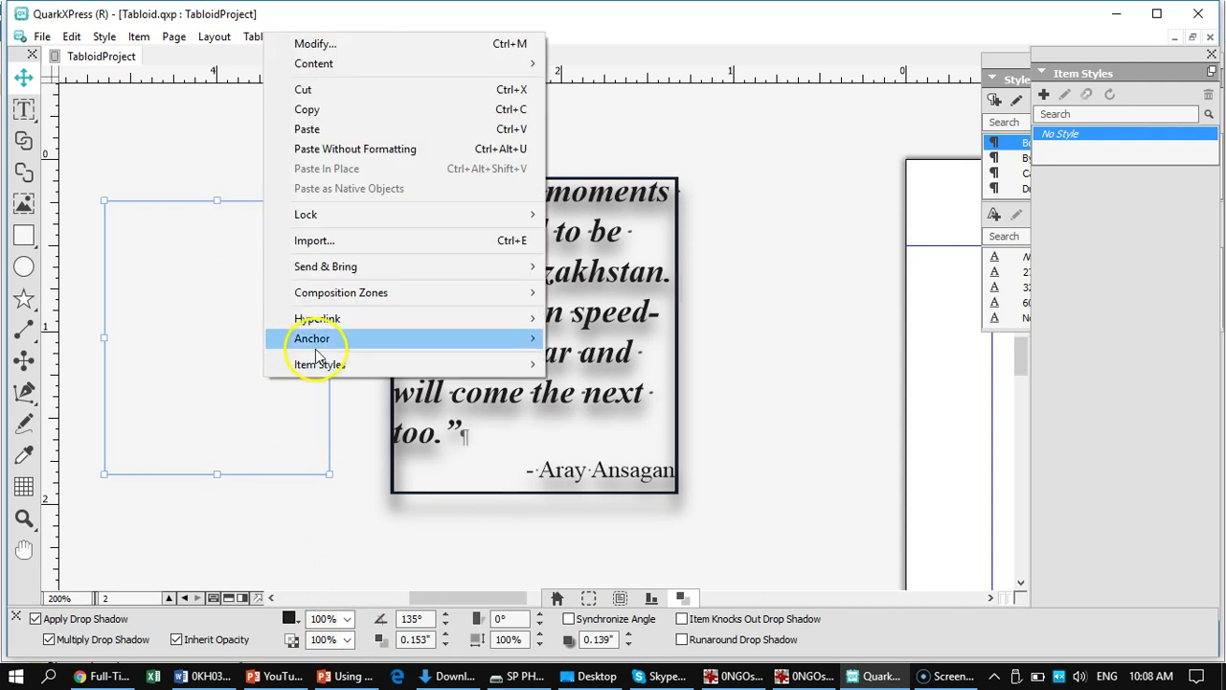
{"action": "left_click", "coordinate": [313, 45]}
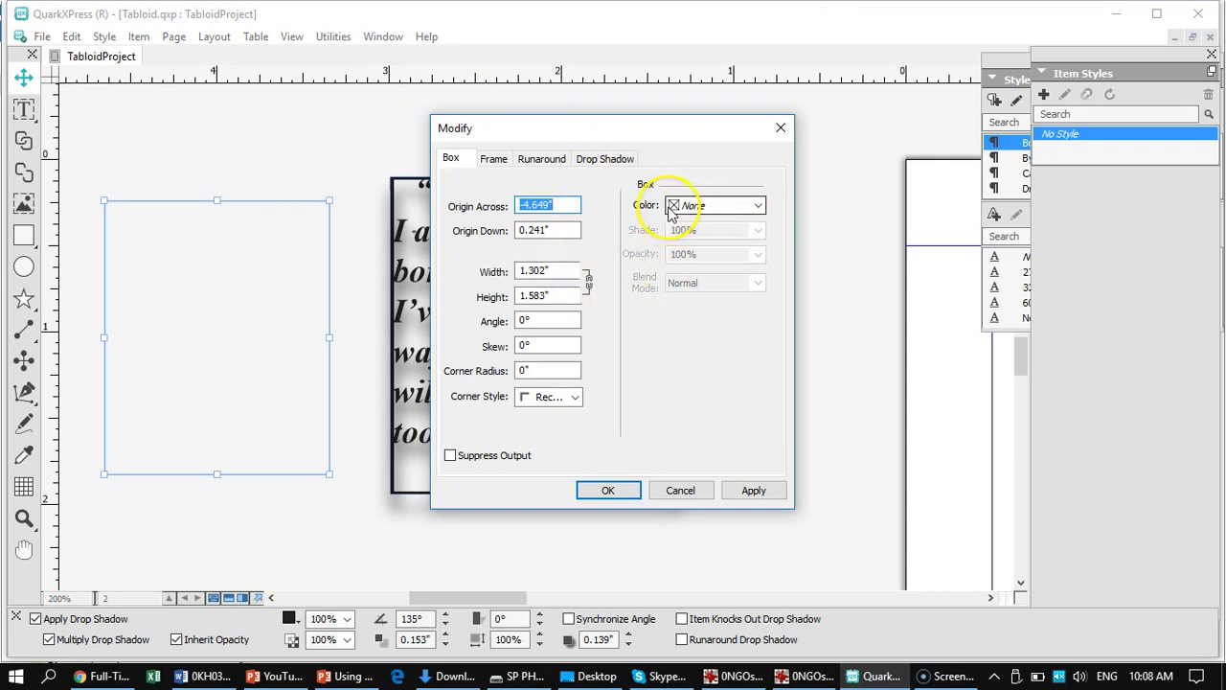
- Set the box fill colour to Black and apply it
{"action": "left_click", "coordinate": [758, 206]}
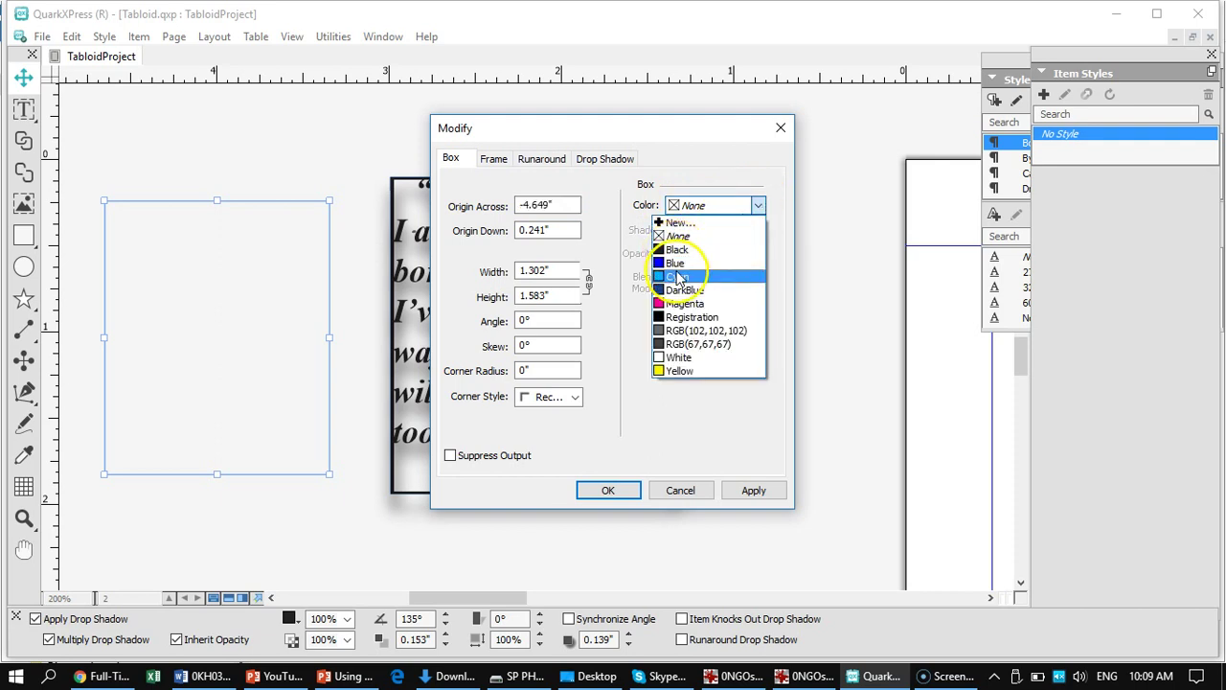
{"action": "left_click", "coordinate": [677, 277]}
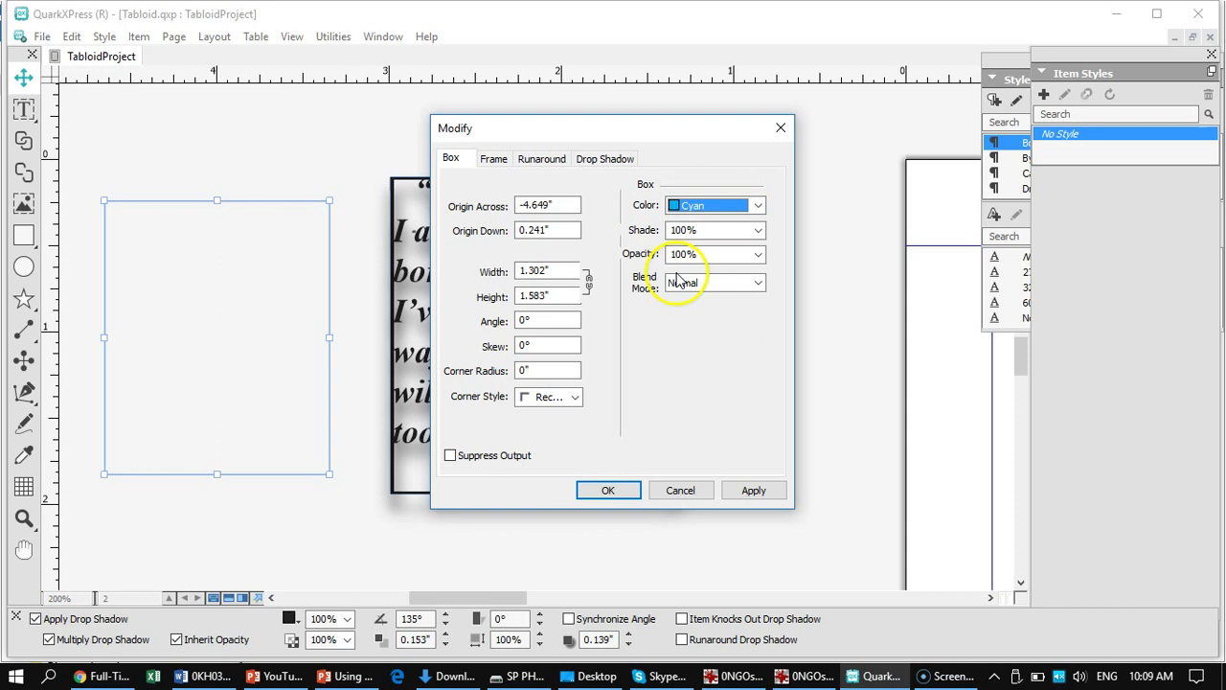
{"action": "left_click", "coordinate": [753, 208]}
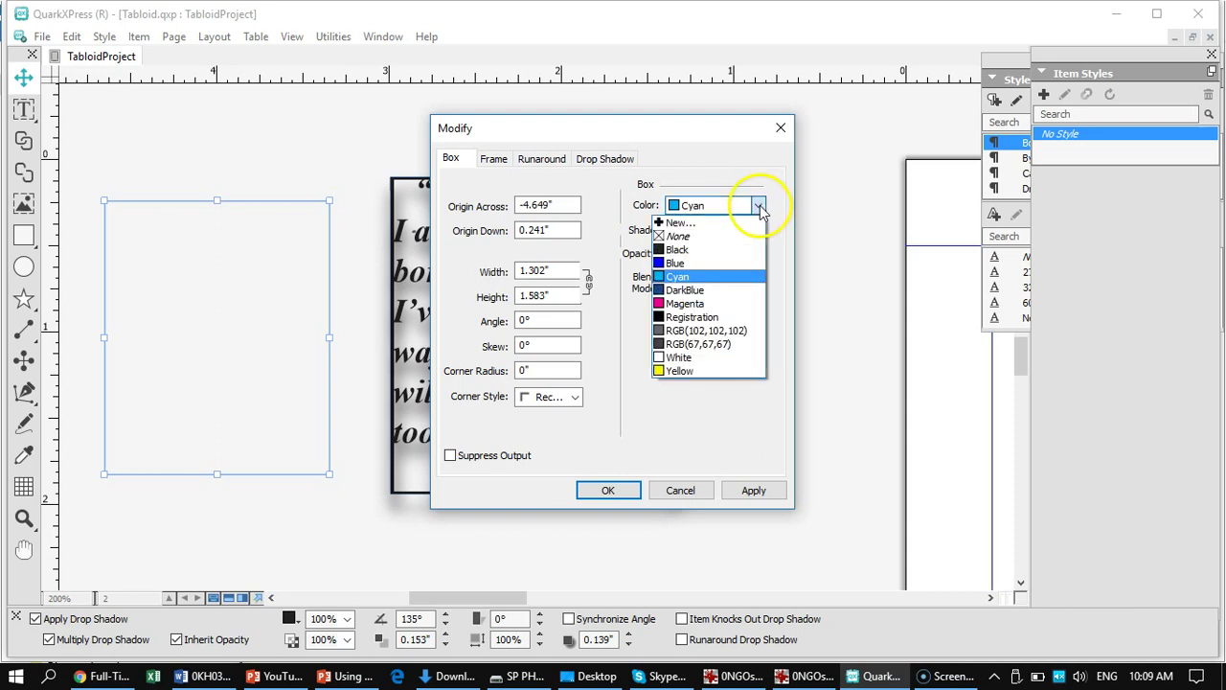
{"action": "left_click", "coordinate": [676, 250]}
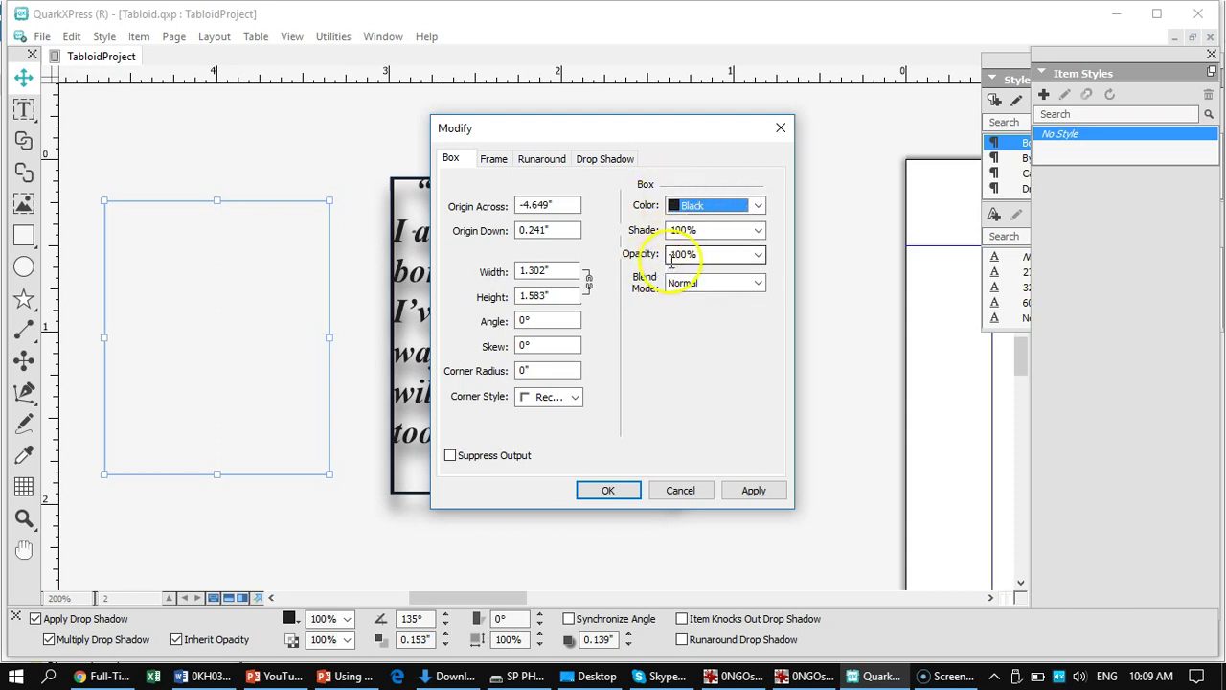
{"action": "left_click", "coordinate": [752, 491]}
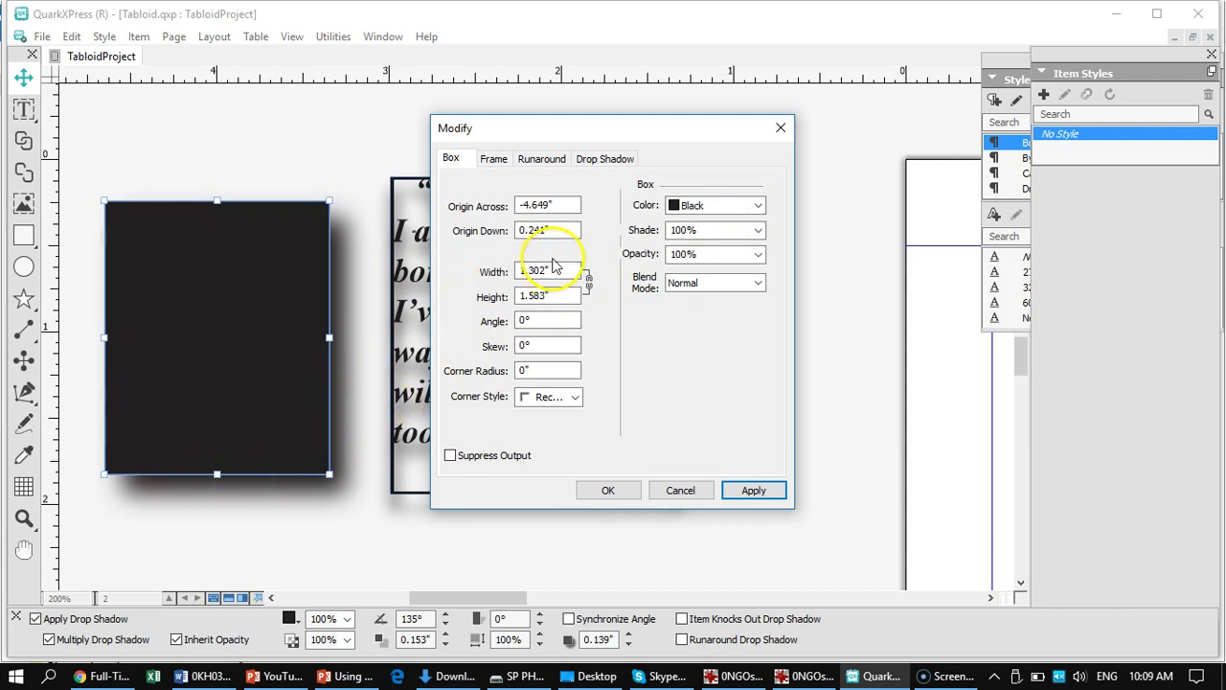
- Change the box fill to White, apply it, and confirm the settings
{"action": "left_click", "coordinate": [759, 207]}
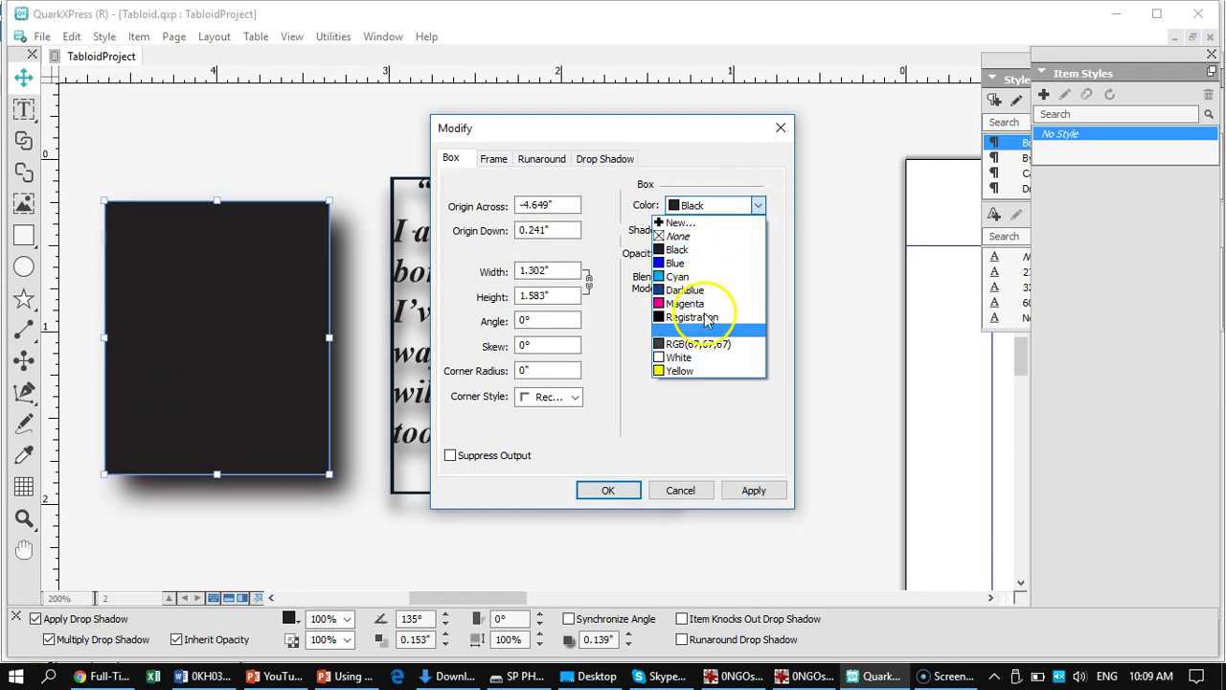
{"action": "left_click", "coordinate": [680, 358]}
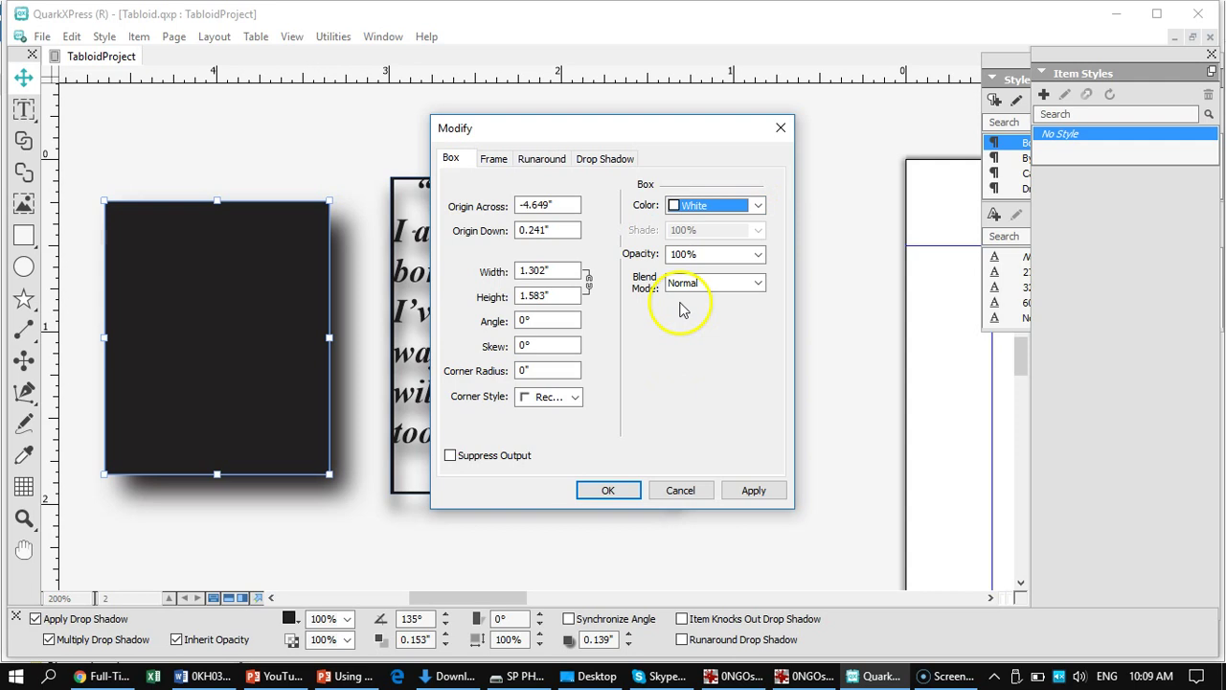
{"action": "left_click", "coordinate": [751, 489]}
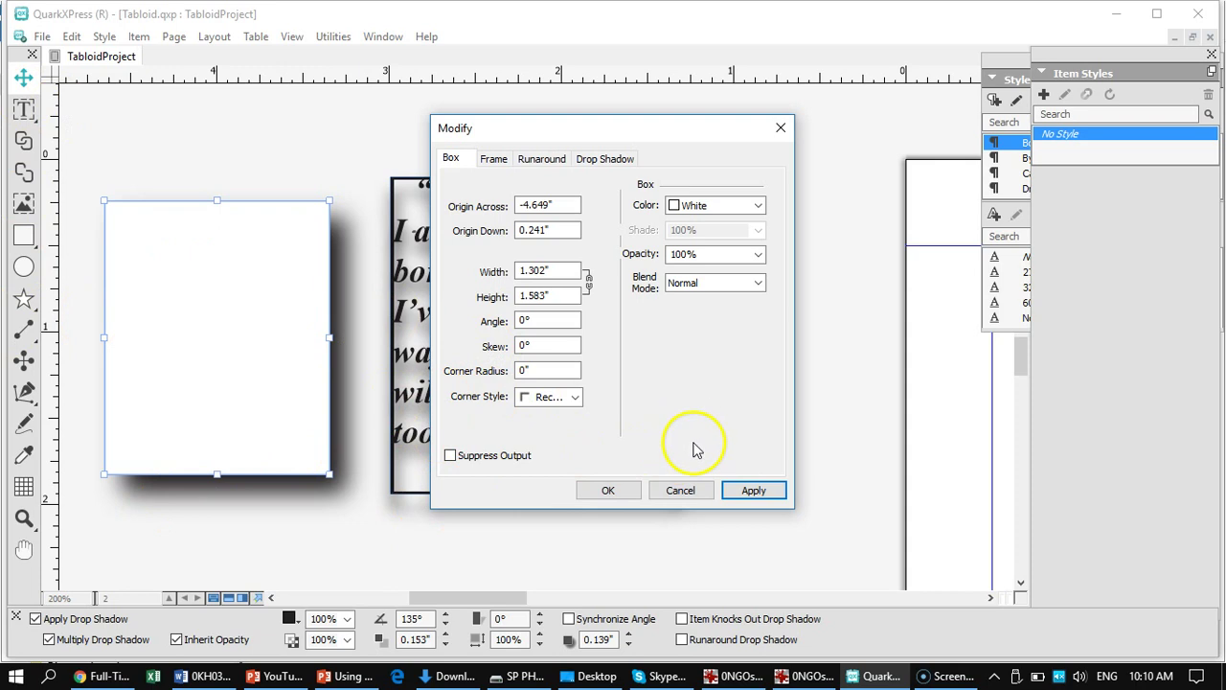
{"action": "left_click", "coordinate": [623, 492]}
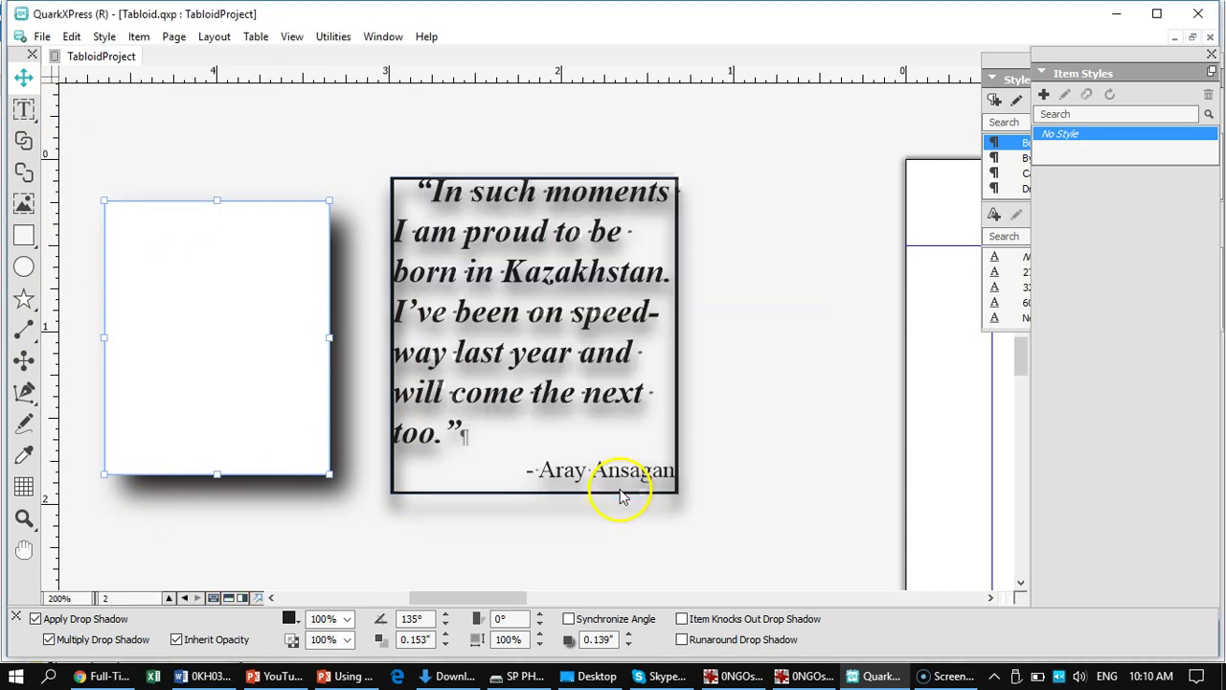
{"action": "left_click", "coordinate": [678, 280]}
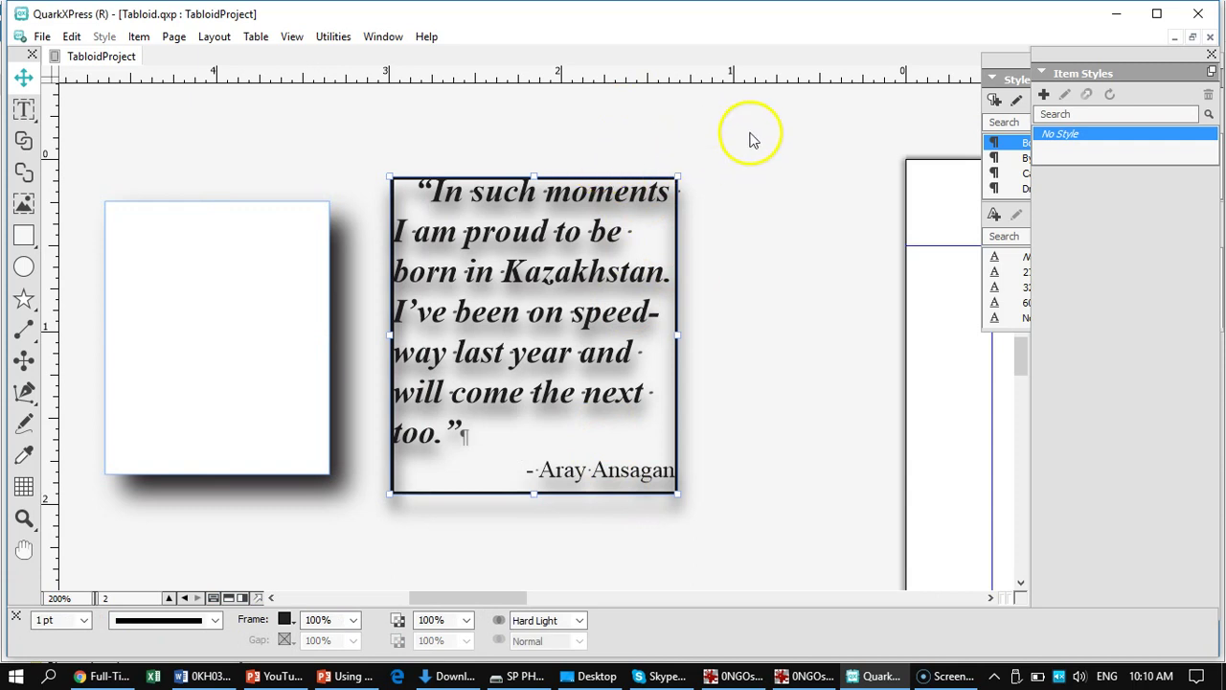
- Set the quote box's background colour to White in its Modify settings
{"action": "right_click", "coordinate": [594, 188]}
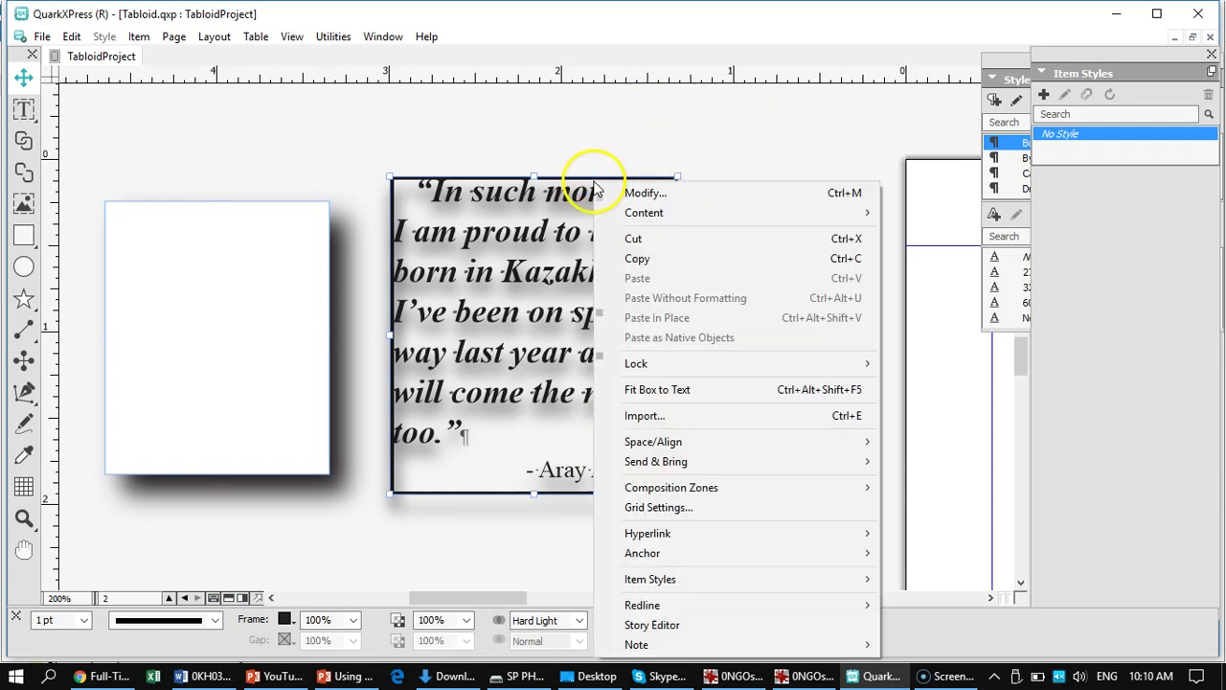
{"action": "left_click", "coordinate": [649, 192]}
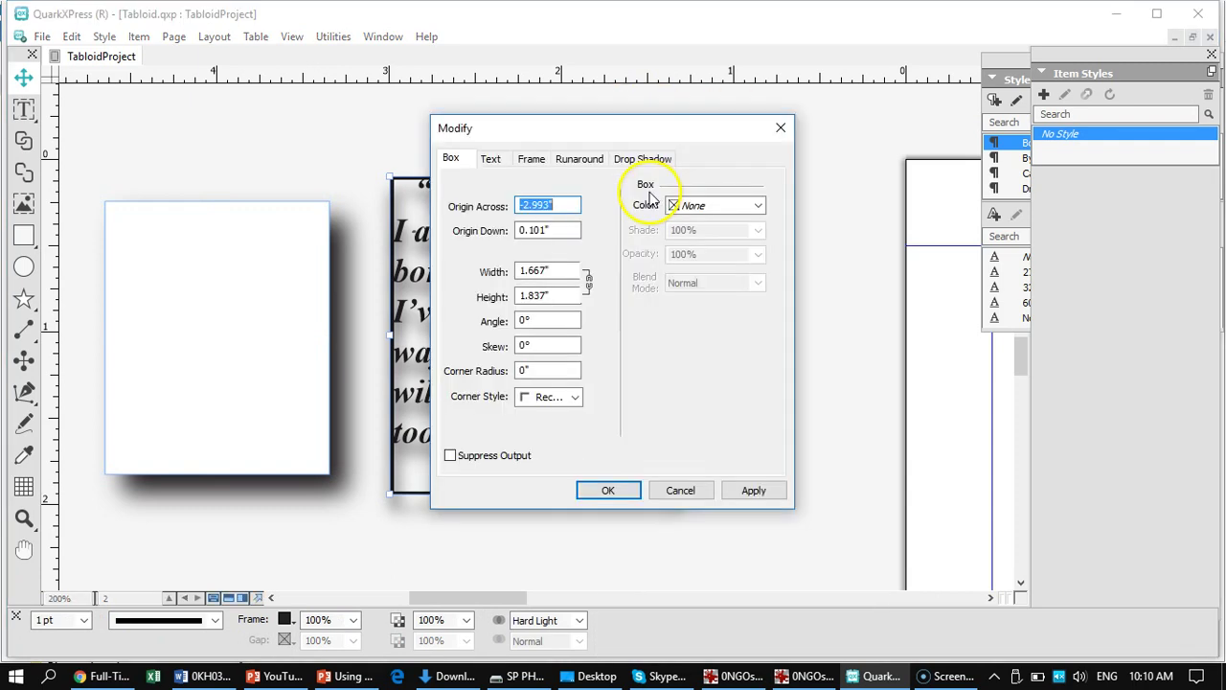
{"action": "left_click", "coordinate": [758, 207]}
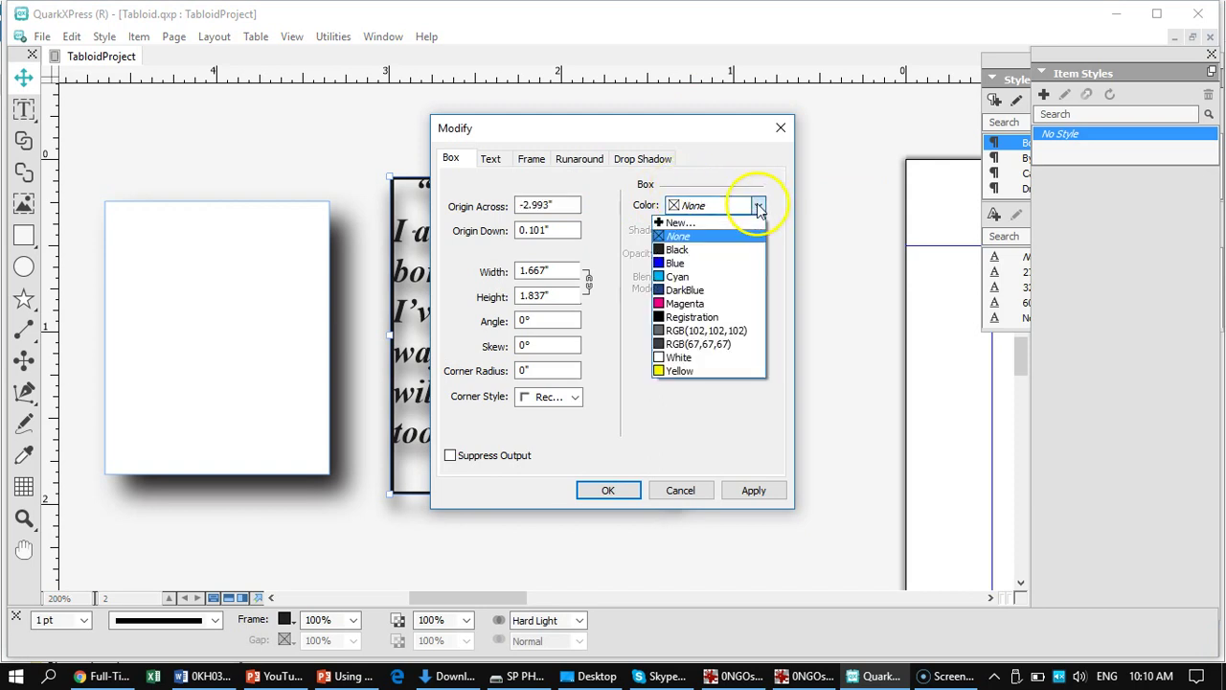
{"action": "left_click", "coordinate": [686, 362]}
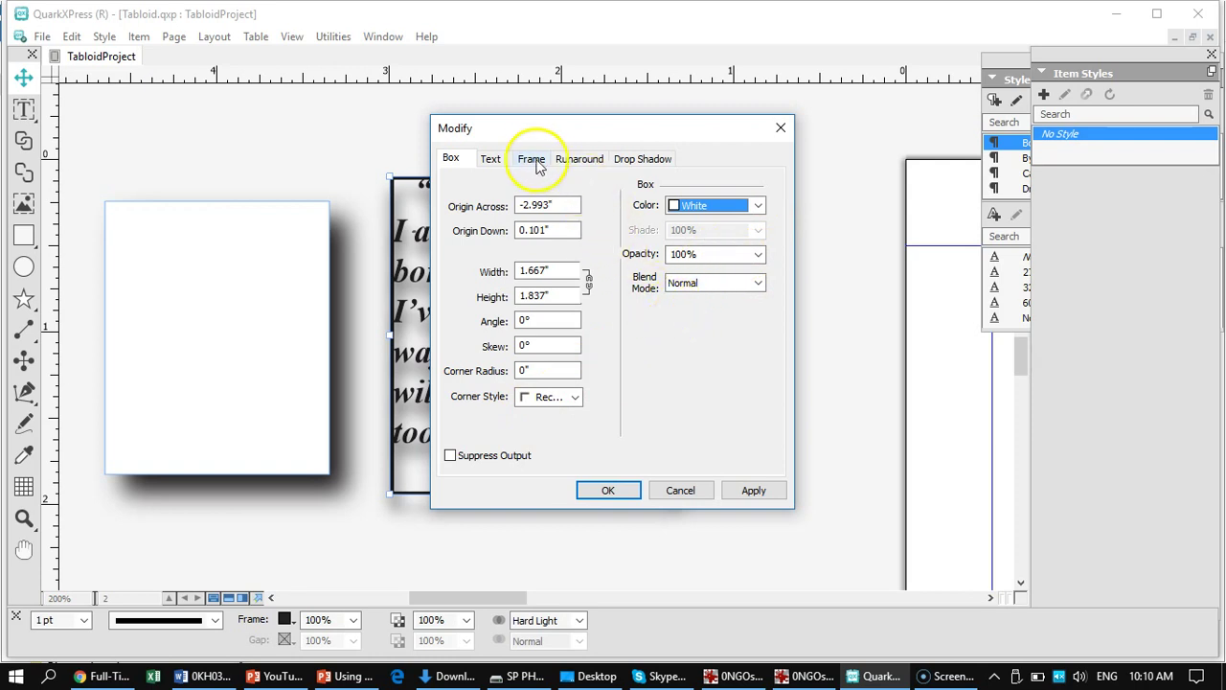
- Keep the frame blend mode at Hard Light, review the drop shadow, and confirm
{"action": "left_click", "coordinate": [531, 159]}
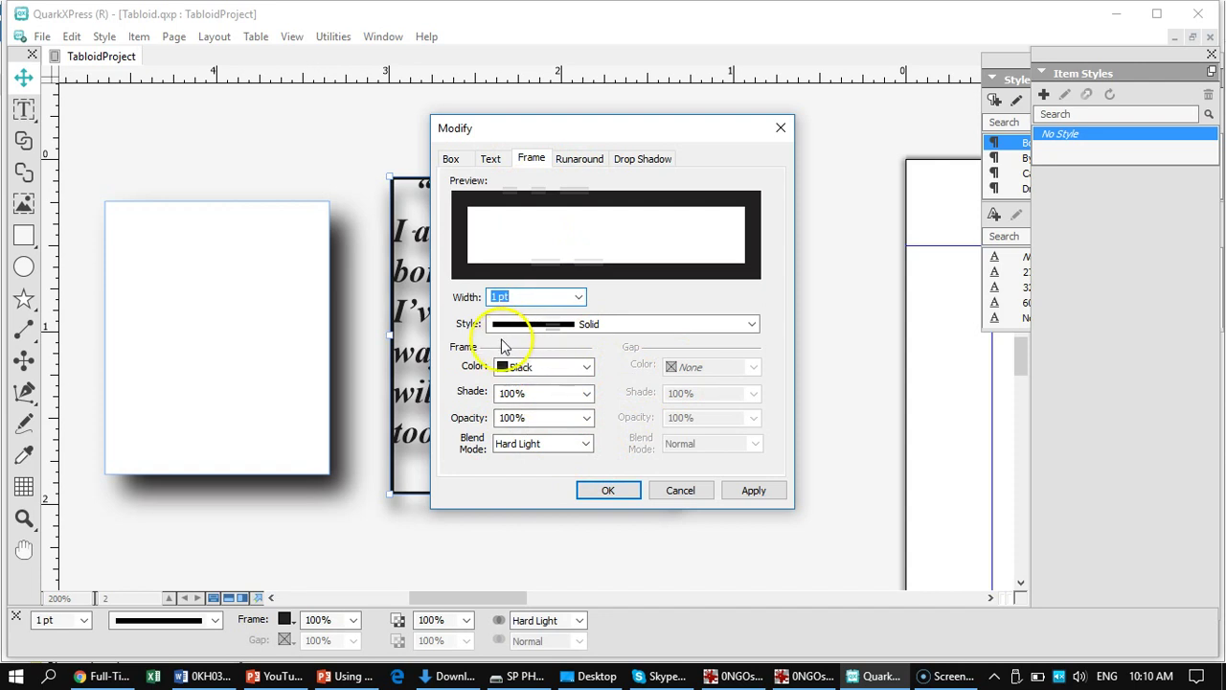
{"action": "left_click", "coordinate": [589, 444]}
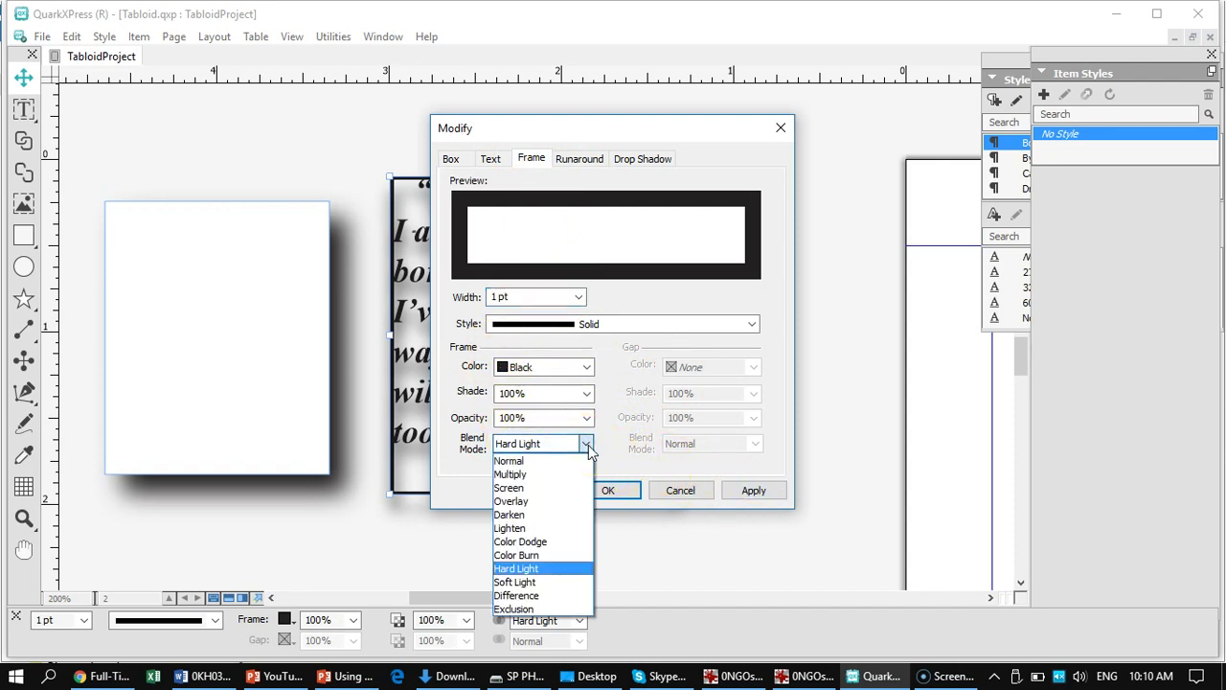
{"action": "left_click", "coordinate": [588, 444]}
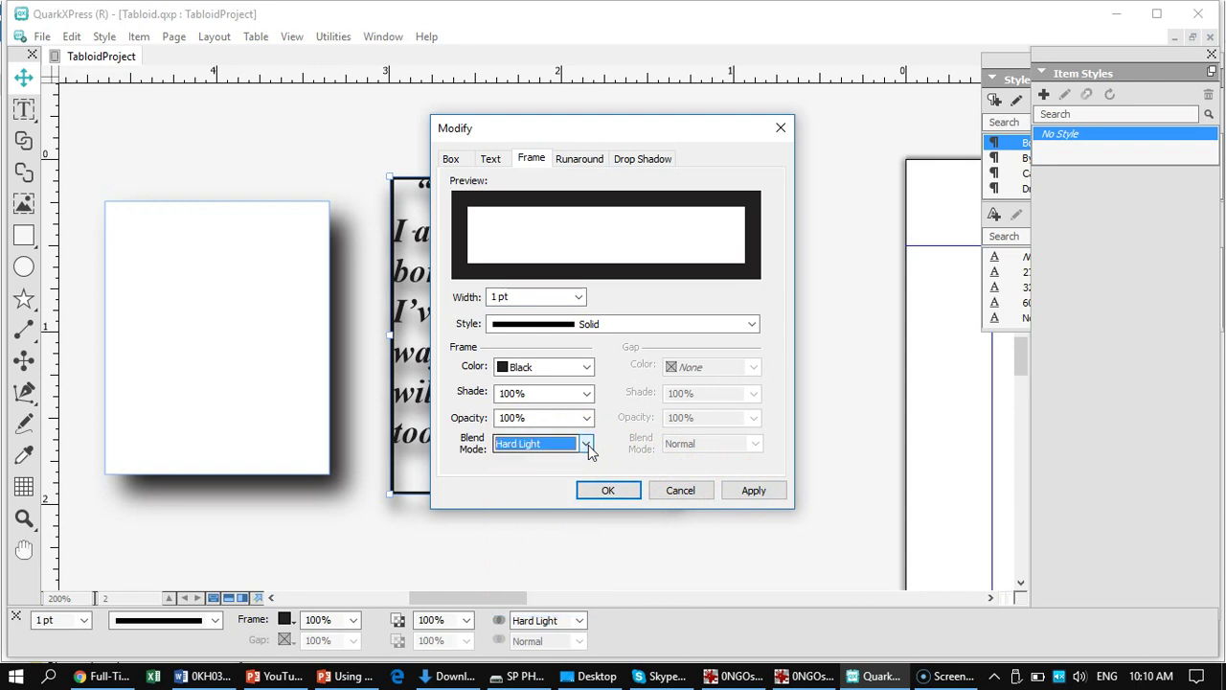
{"action": "left_click", "coordinate": [649, 163]}
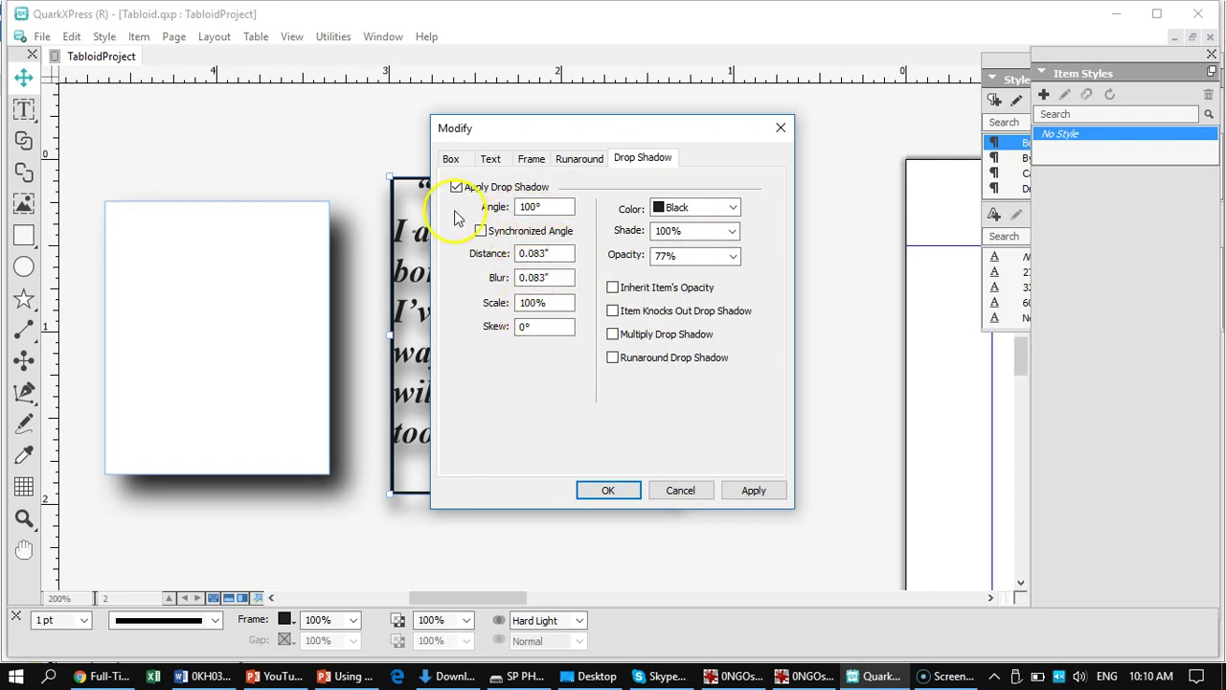
{"action": "left_click", "coordinate": [609, 490]}
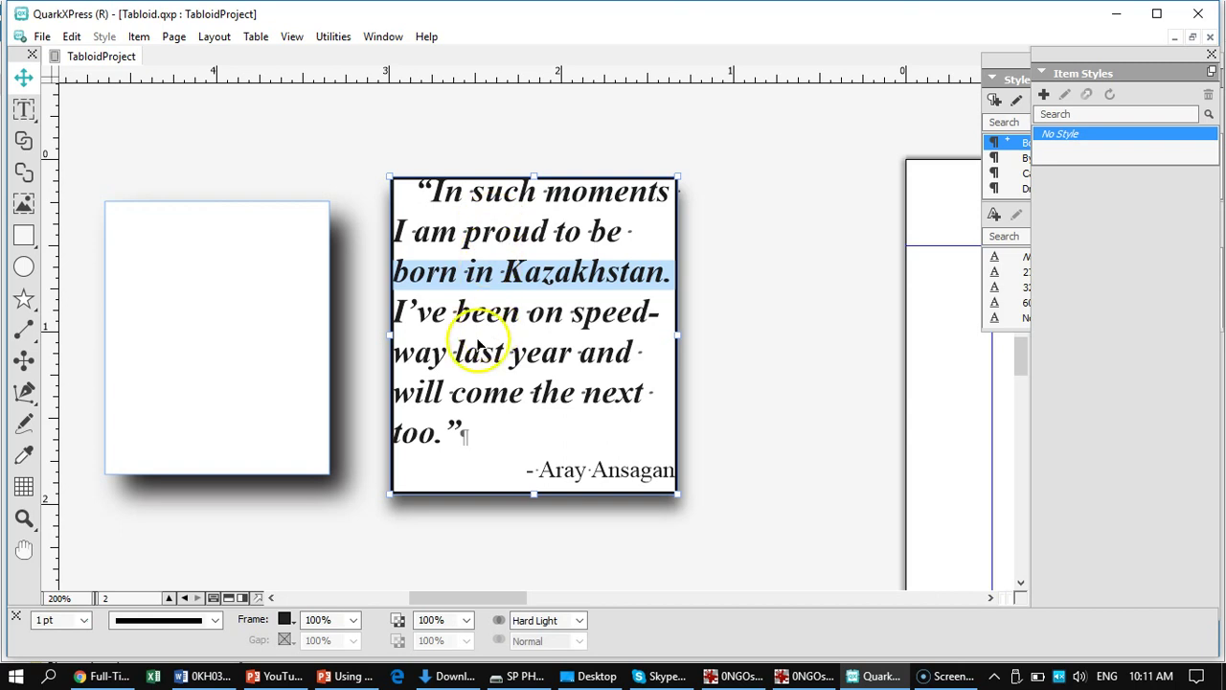
- Pan the page slightly and bring up the quote box's Text settings
{"action": "mouse_move", "coordinate": [536, 665]}
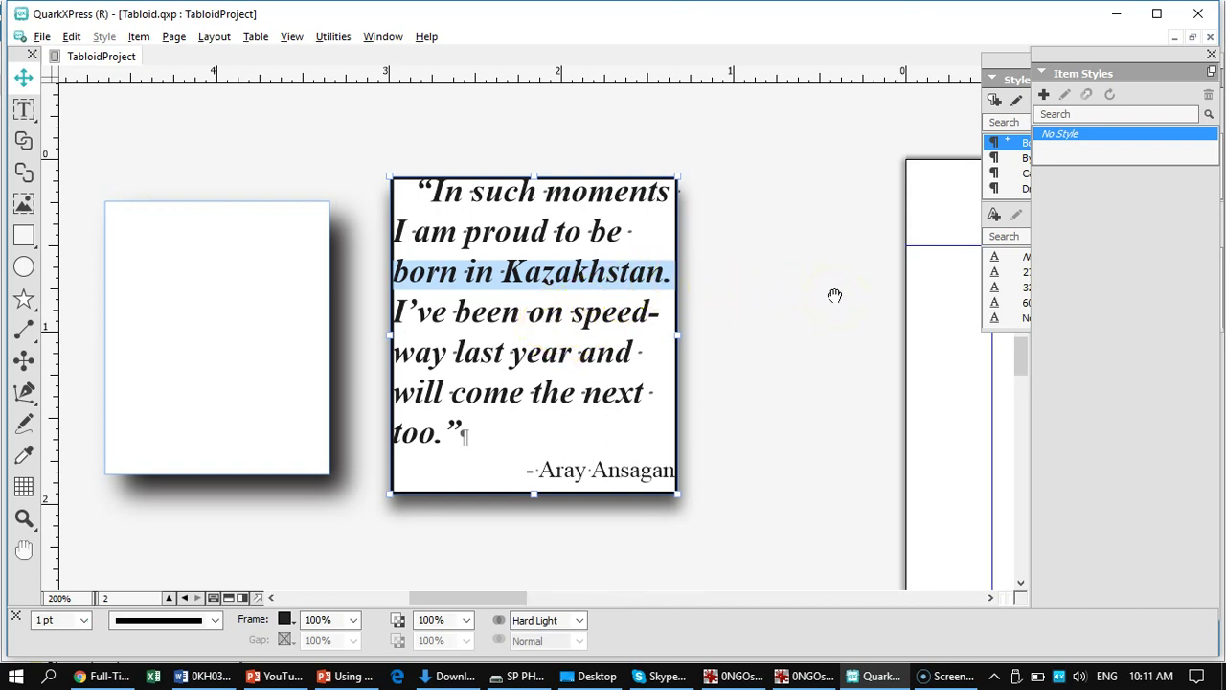
{"action": "mouse_move", "coordinate": [837, 295]}
{"action": "left_mouse_down"}
{"action": "mouse_move", "coordinate": [837, 355]}
{"action": "mouse_move", "coordinate": [856, 300]}
{"action": "left_mouse_up"}
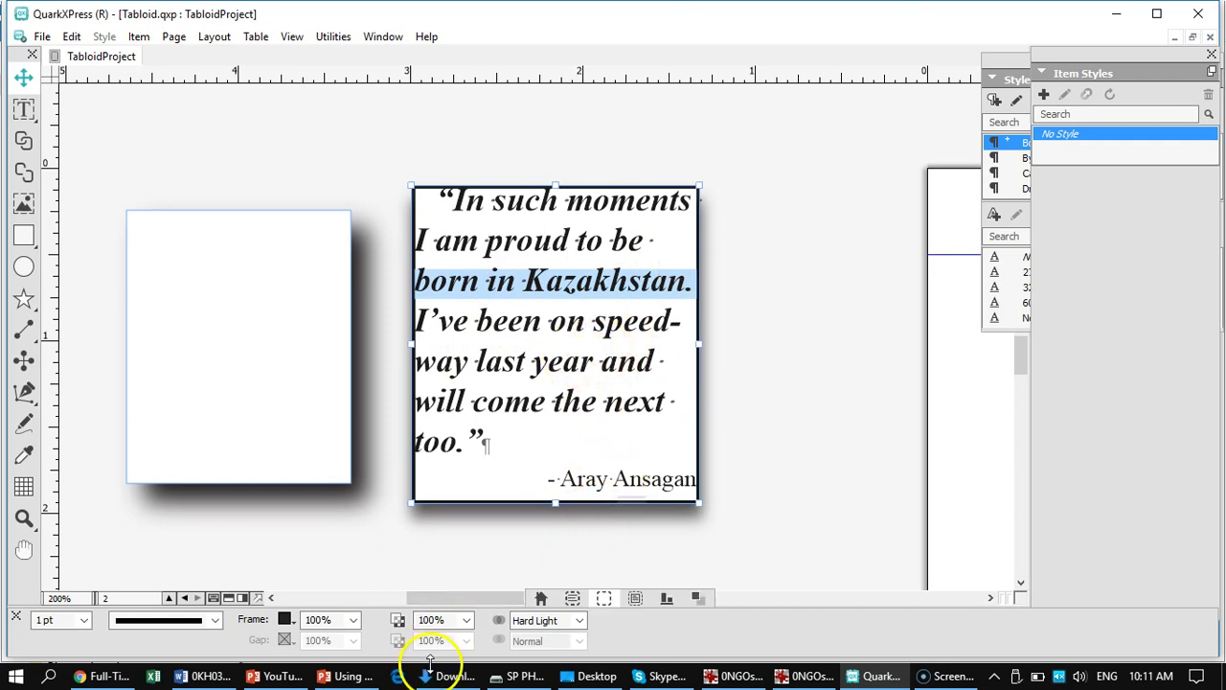
{"action": "left_click", "coordinate": [573, 599]}
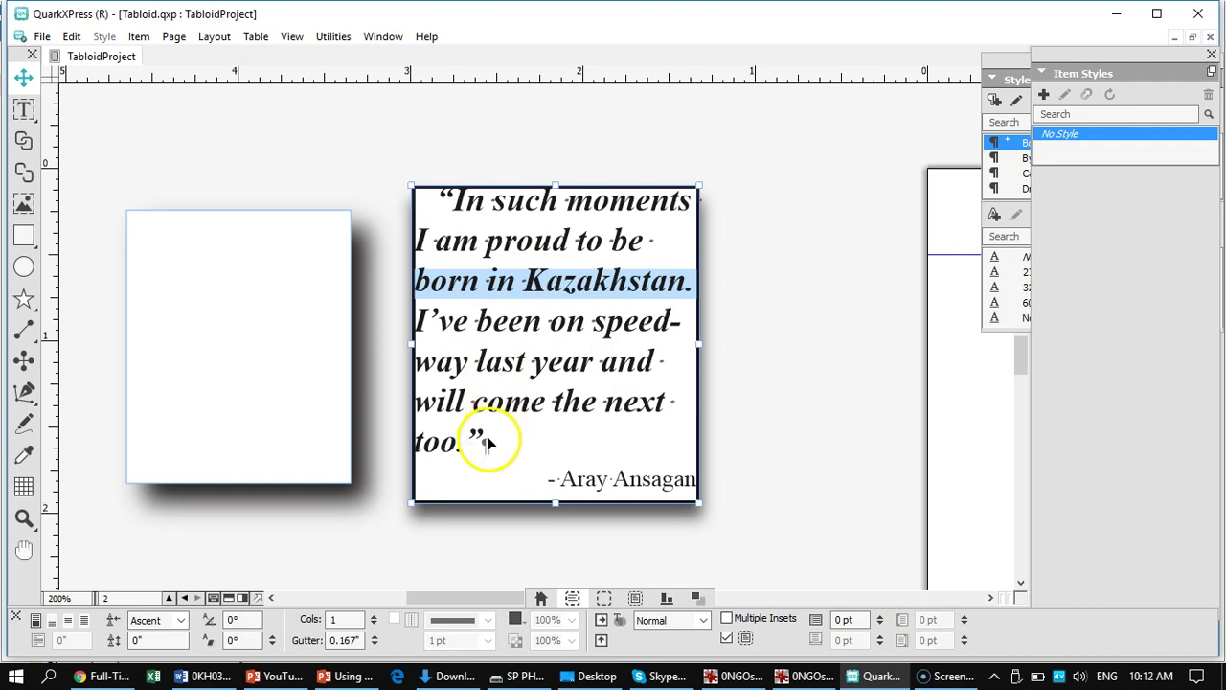
- With the Text tool, give the quote paragraph a 0.056" left indent and some space before
{"action": "key", "text": "t"}
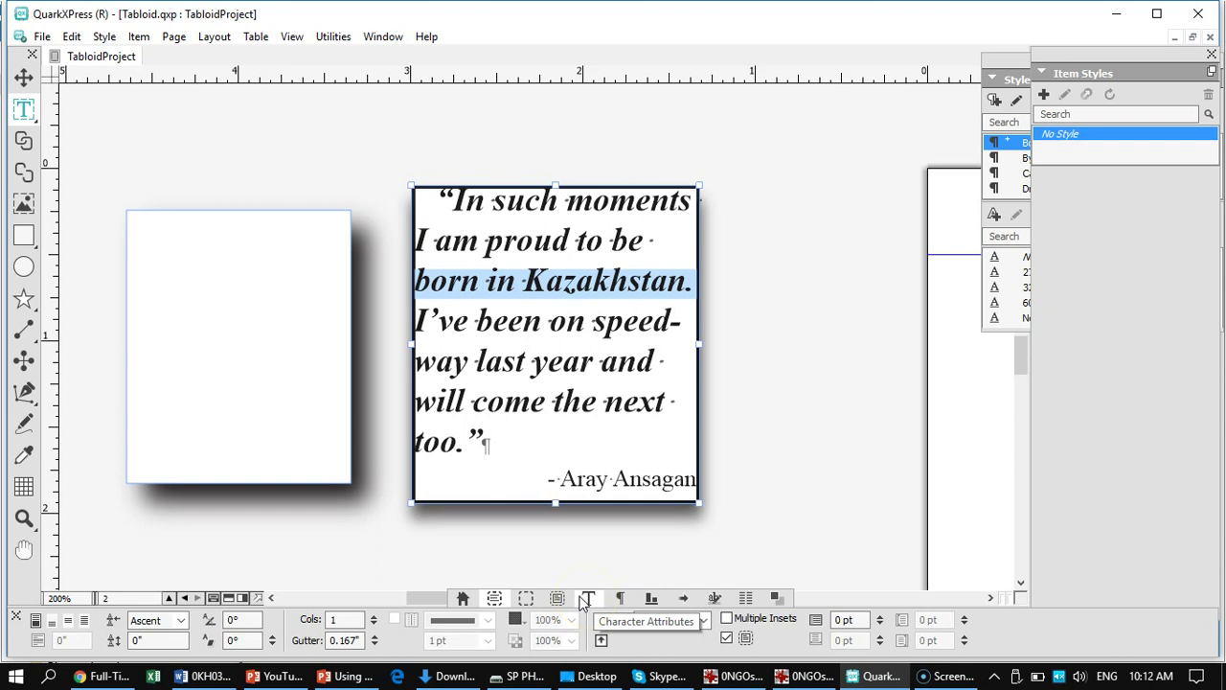
{"action": "left_click", "coordinate": [620, 599]}
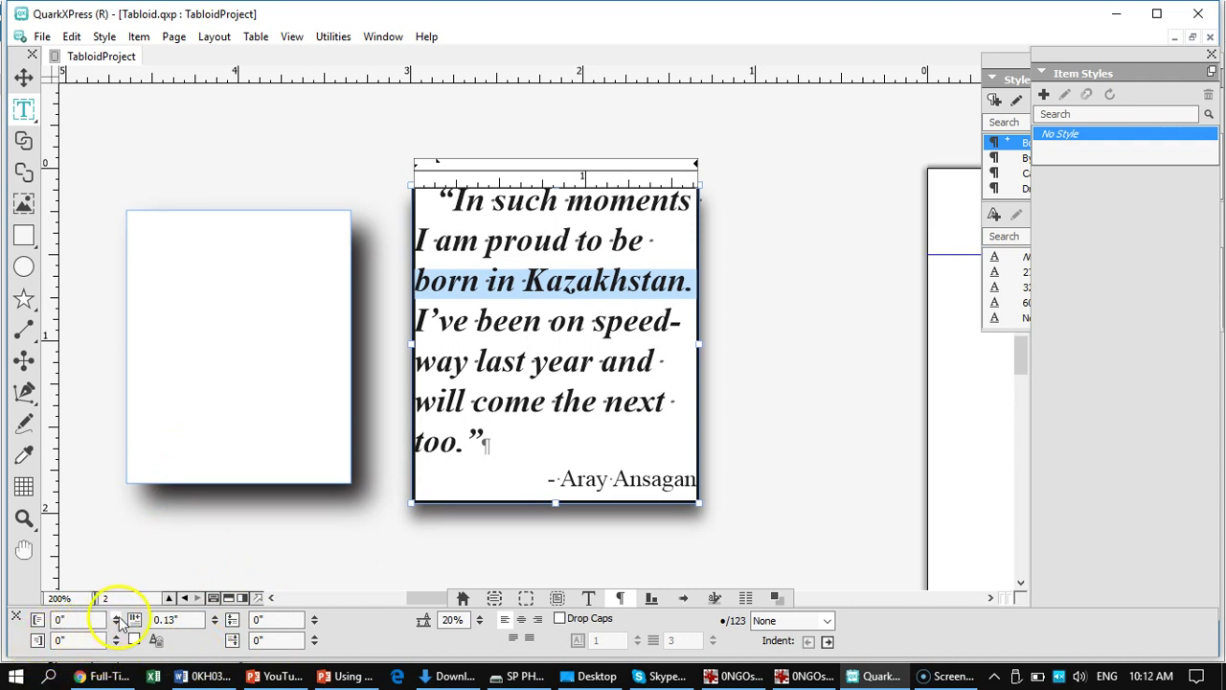
{"action": "left_click", "coordinate": [115, 618]}
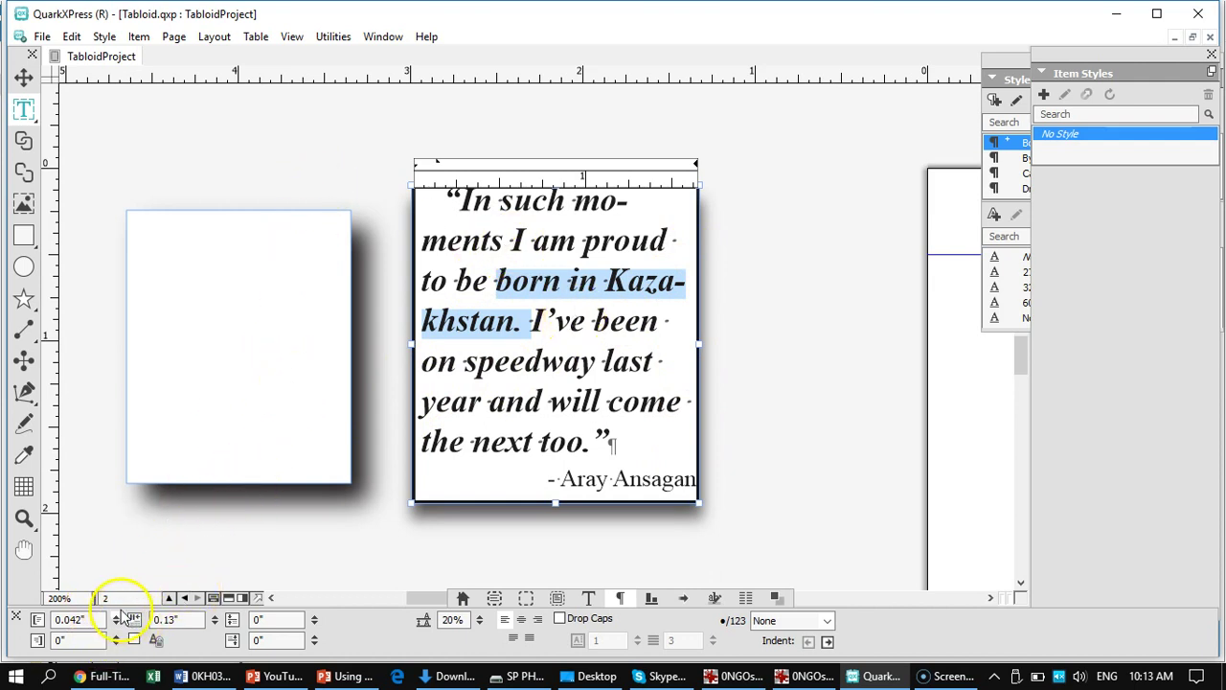
{"action": "left_click", "coordinate": [116, 618]}
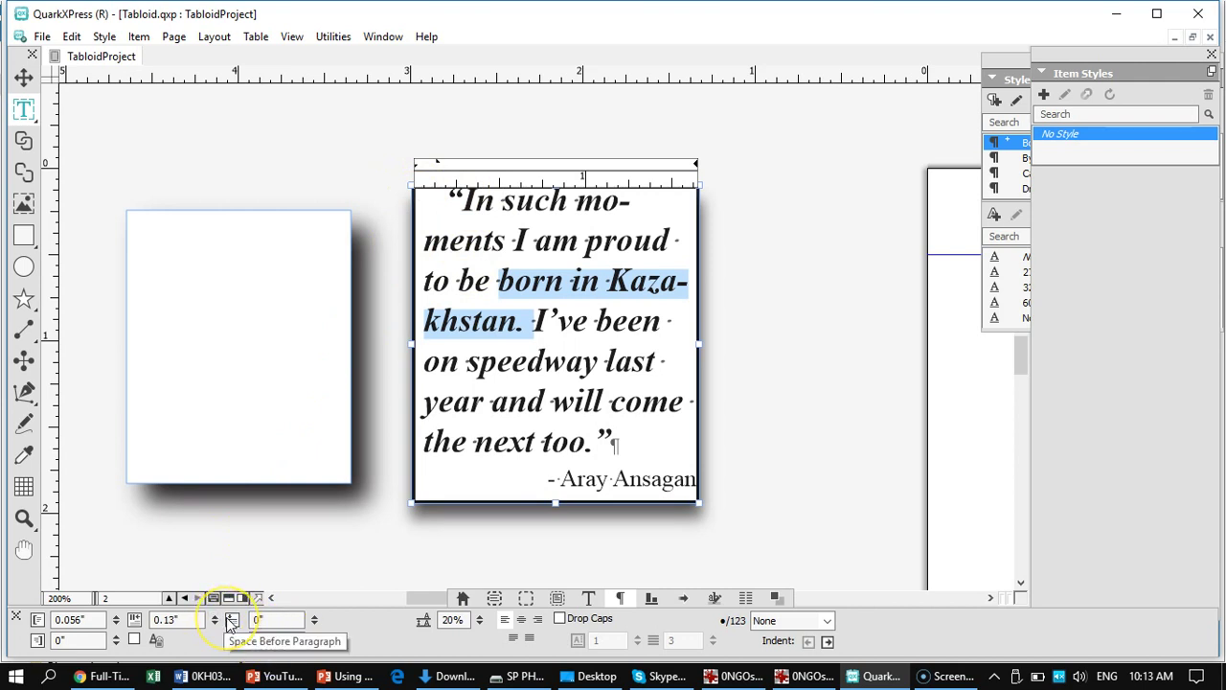
{"action": "left_click", "coordinate": [294, 618]}
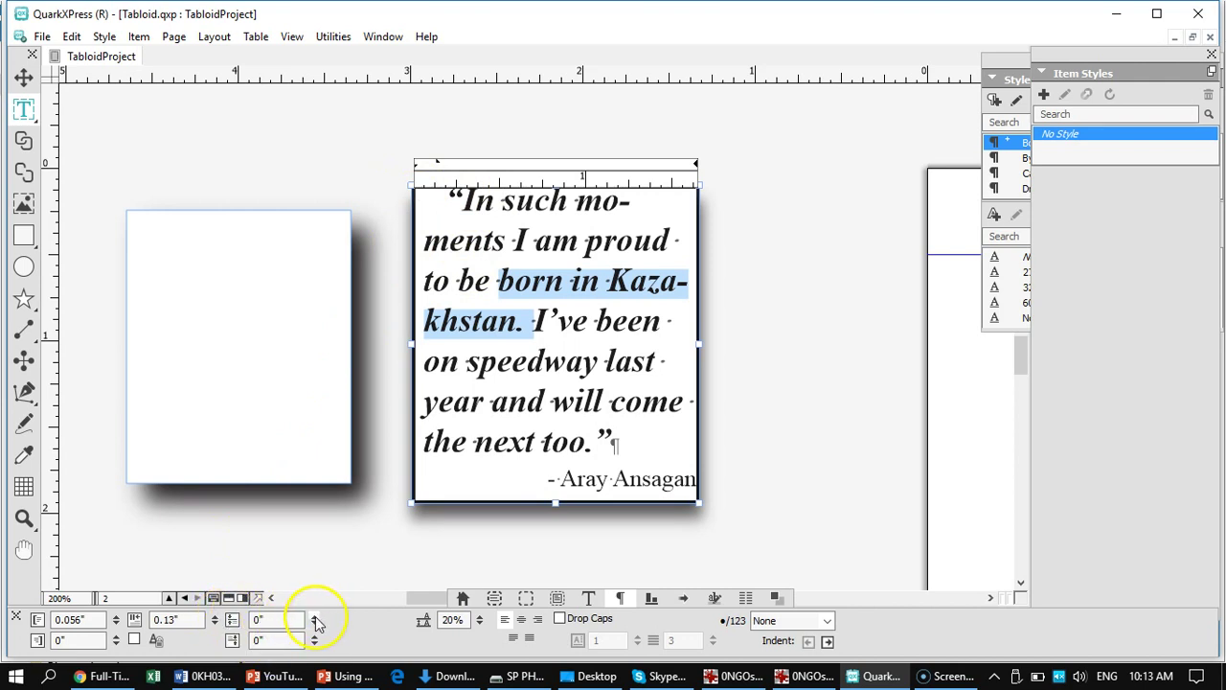
{"action": "left_click", "coordinate": [313, 617]}
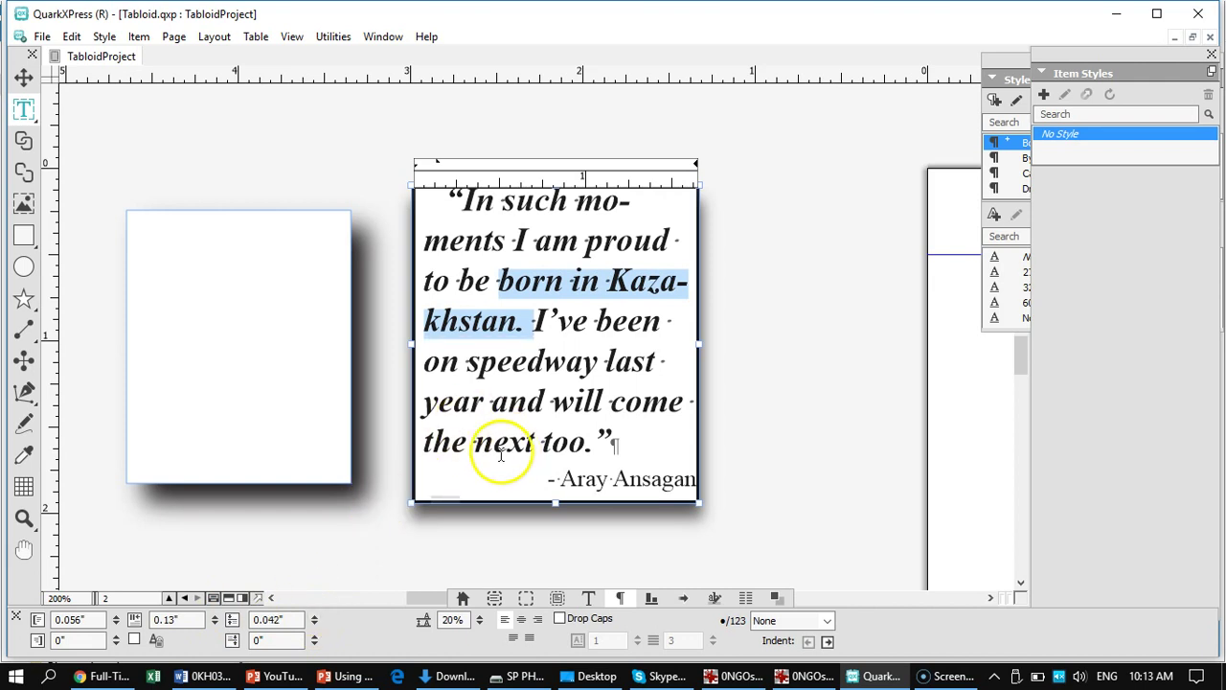
- Reset space before to 0" and insert an empty paragraph before the opening quote mark
{"action": "left_click", "coordinate": [574, 401]}
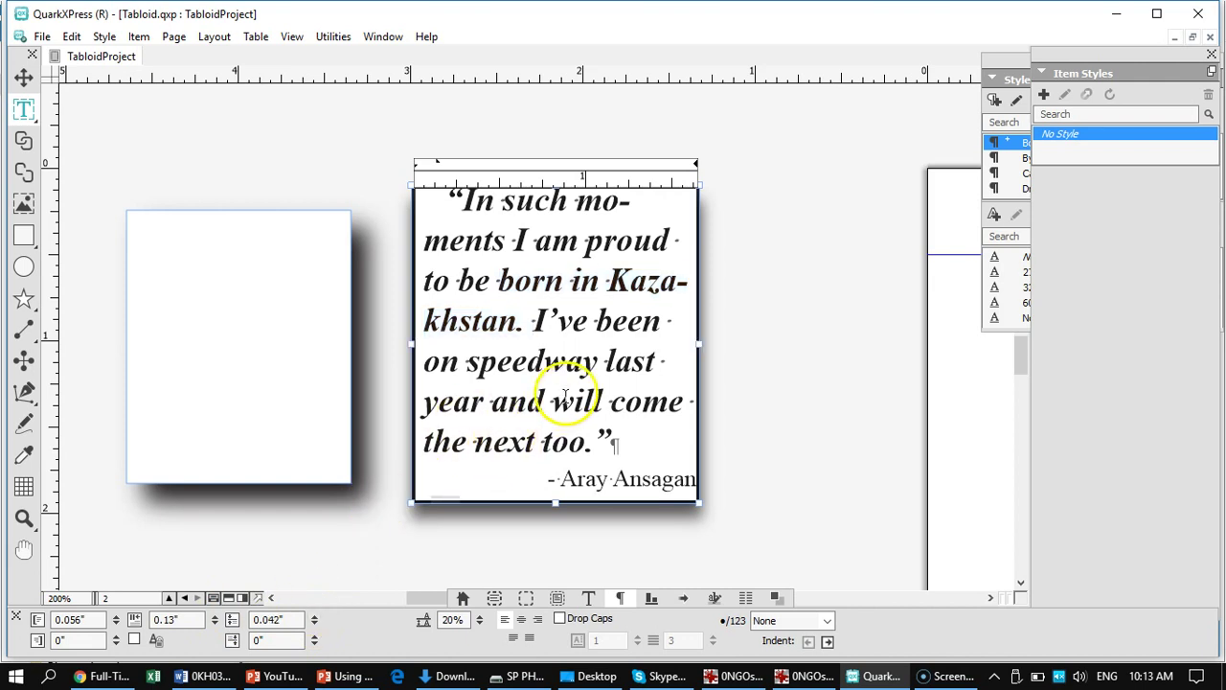
{"action": "left_click", "coordinate": [453, 199]}
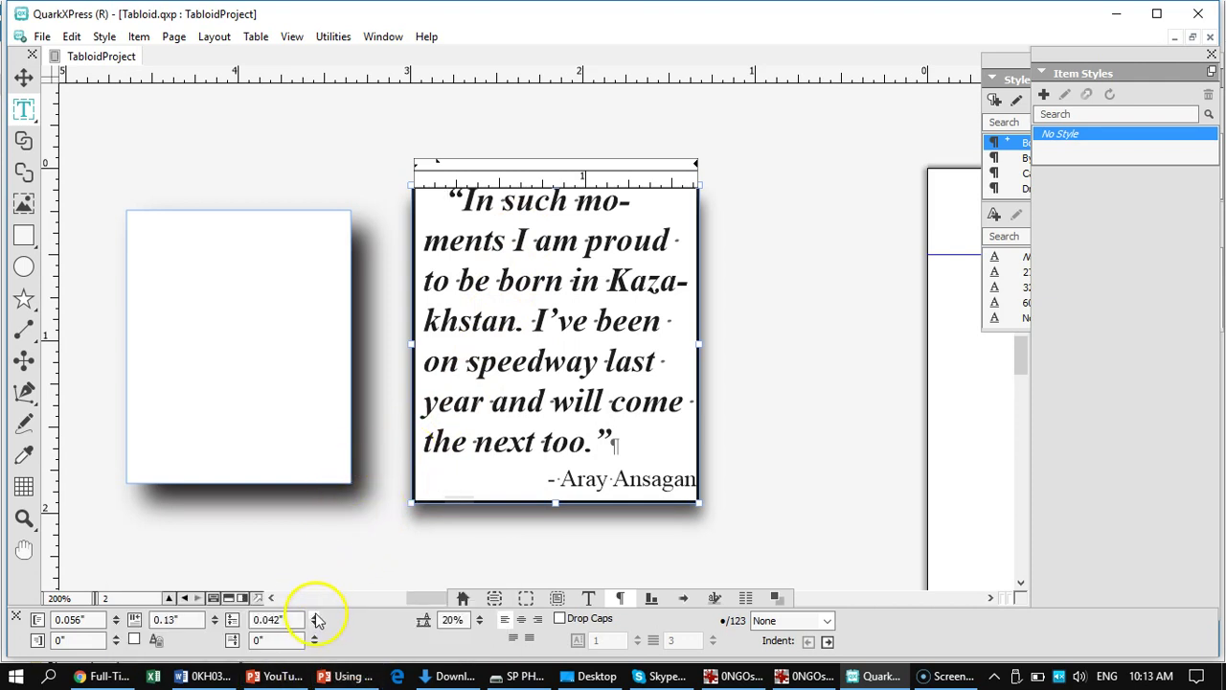
{"action": "left_click", "coordinate": [24, 81]}
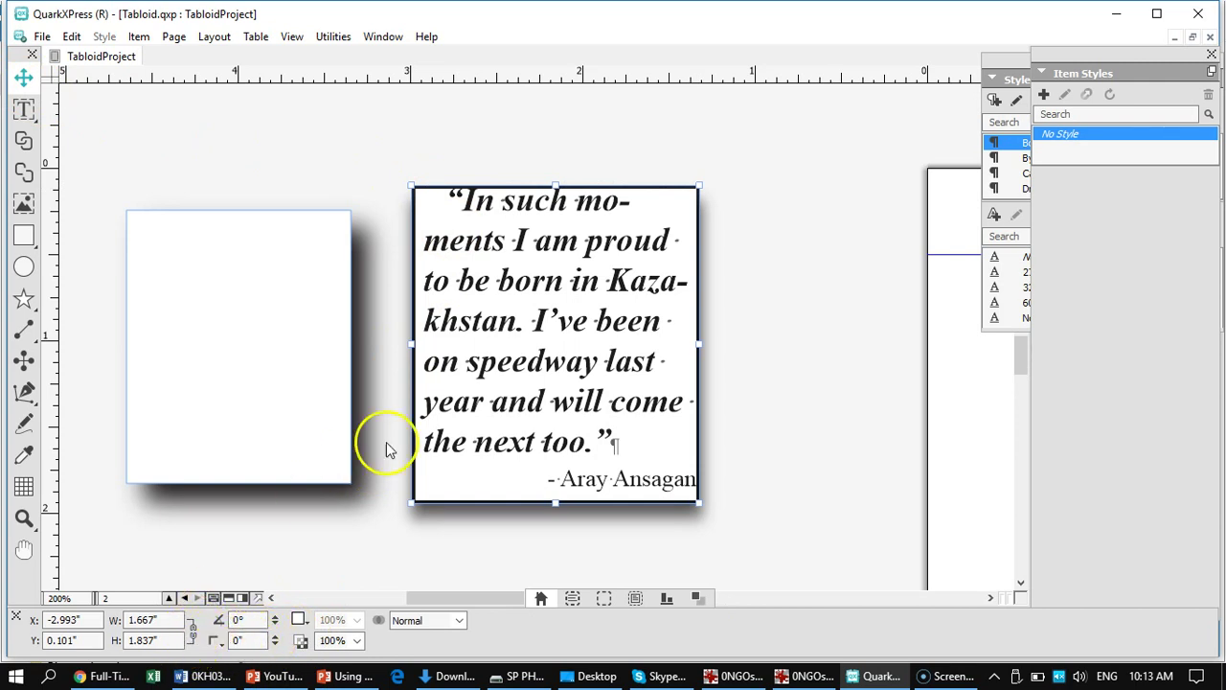
{"action": "double_click", "coordinate": [539, 360]}
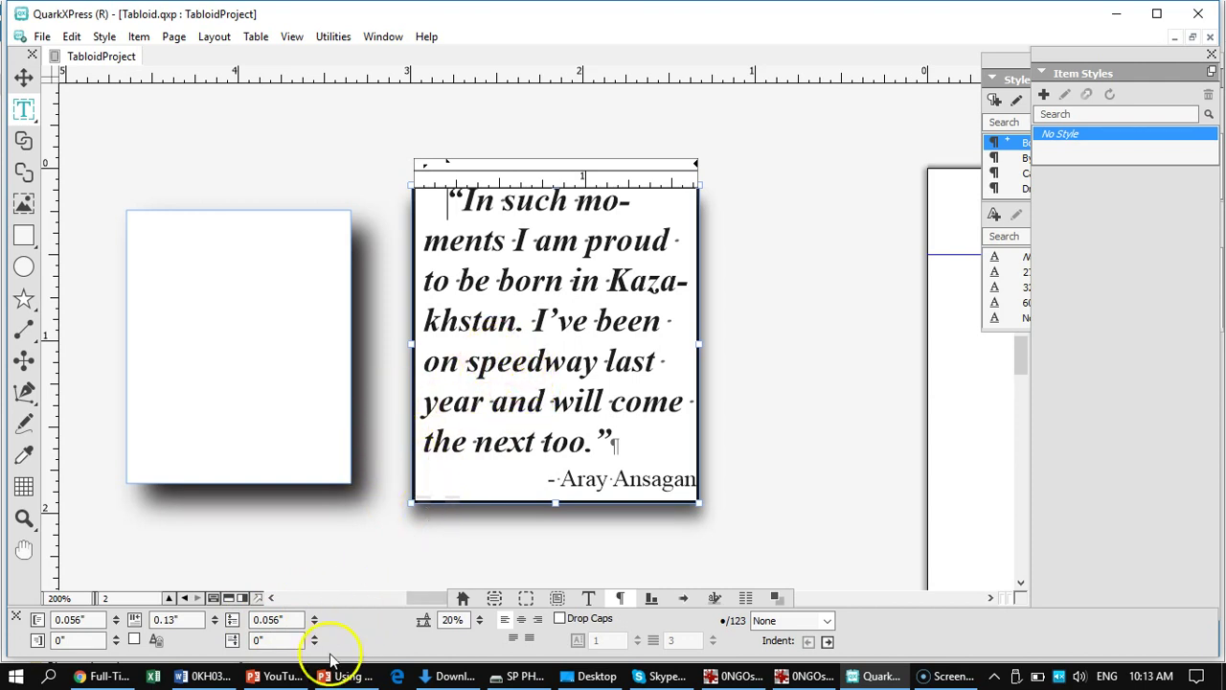
{"action": "left_click", "coordinate": [315, 624]}
{"action": "left_click", "coordinate": [315, 624]}
{"action": "left_click", "coordinate": [315, 625]}
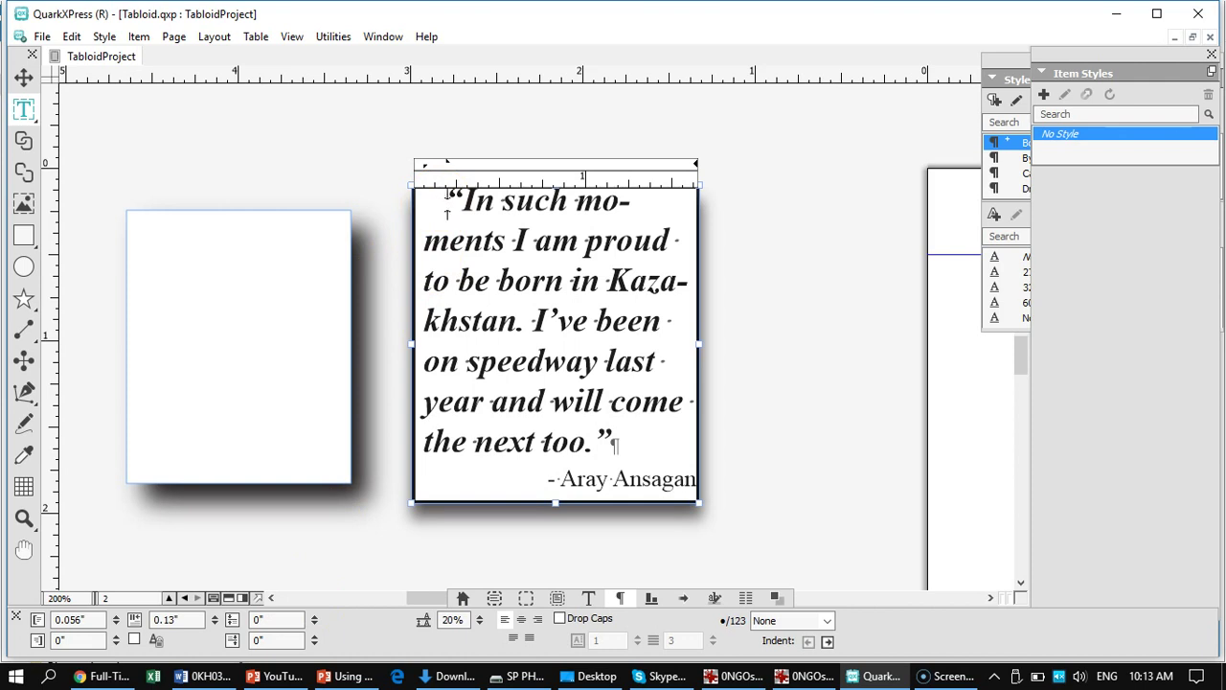
{"action": "left_click", "coordinate": [447, 201]}
{"action": "key", "text": "Return"}
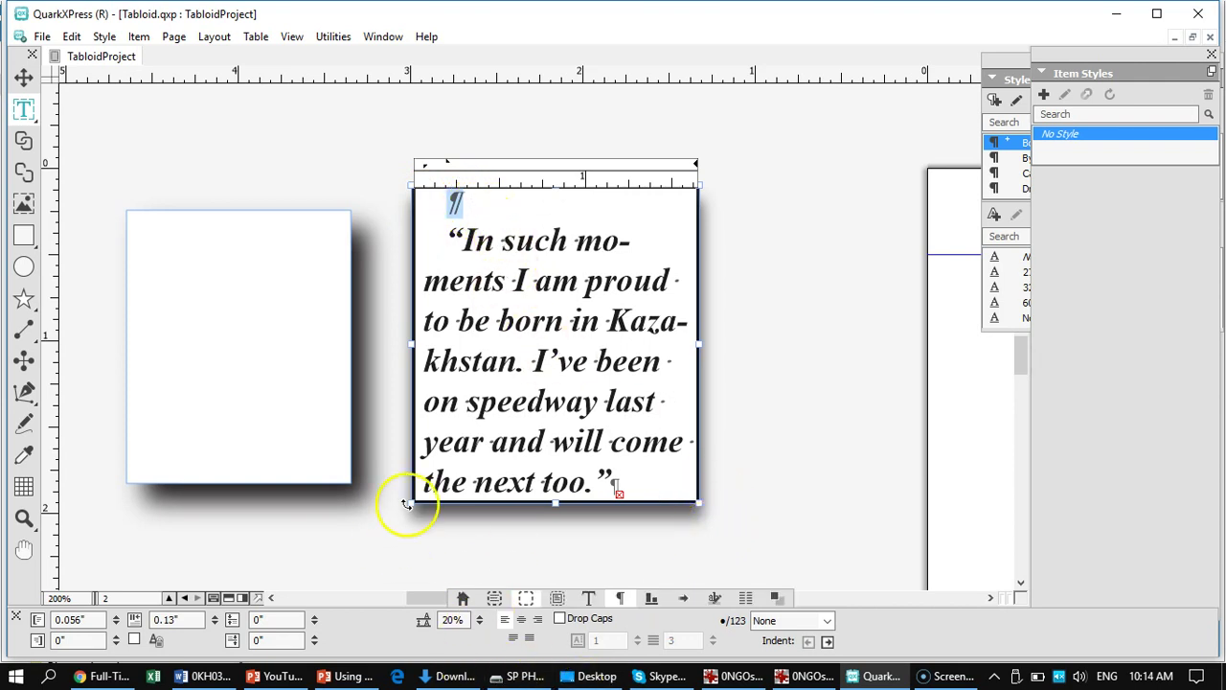
- Make the empty first paragraph 7 pt and stretch the quote box taller to reveal the attribution
{"action": "left_click", "coordinate": [588, 601]}
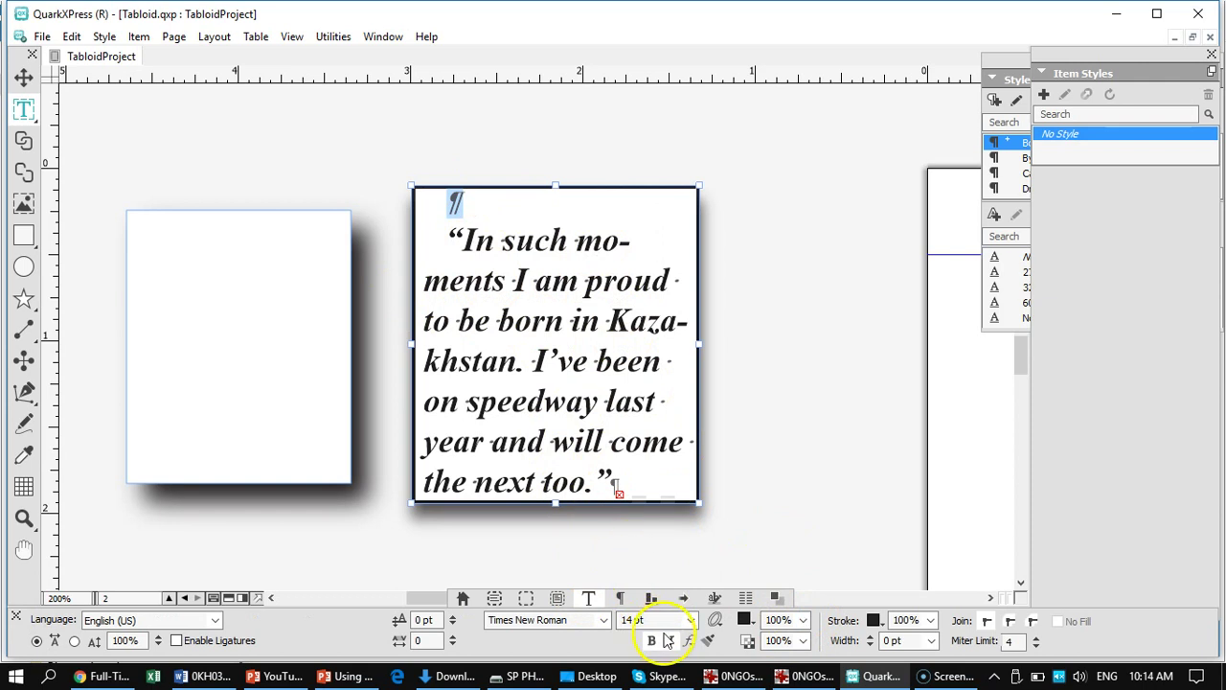
{"action": "left_click", "coordinate": [691, 621]}
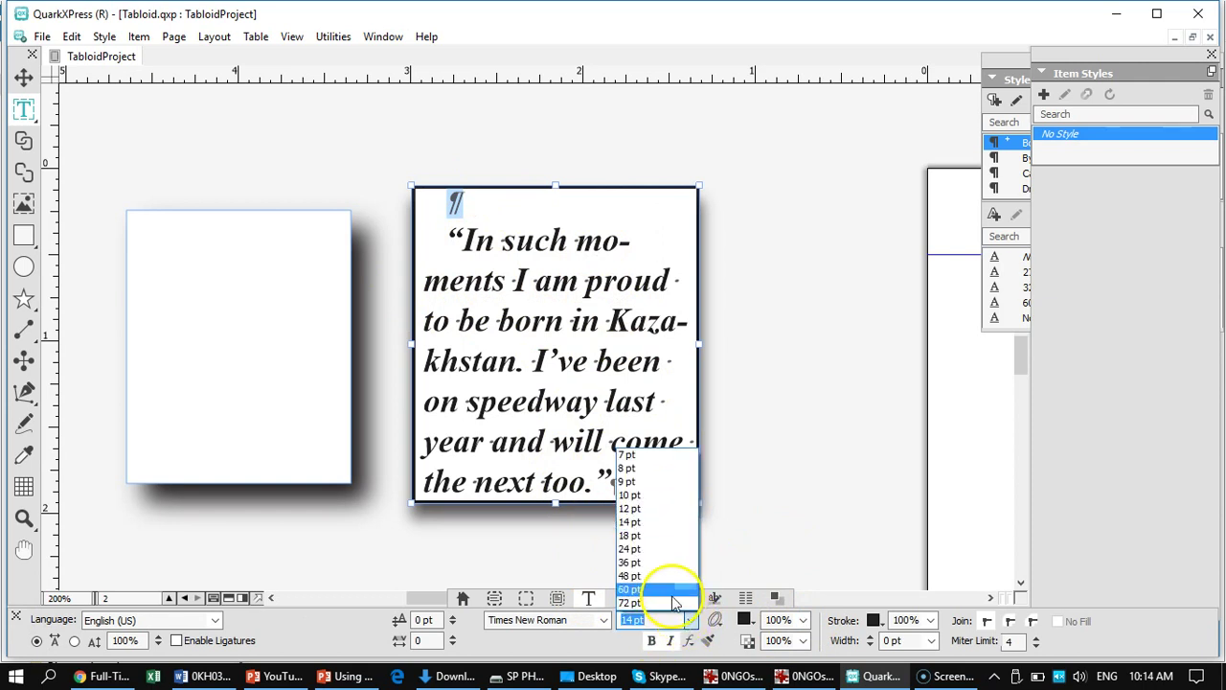
{"action": "left_click", "coordinate": [639, 456]}
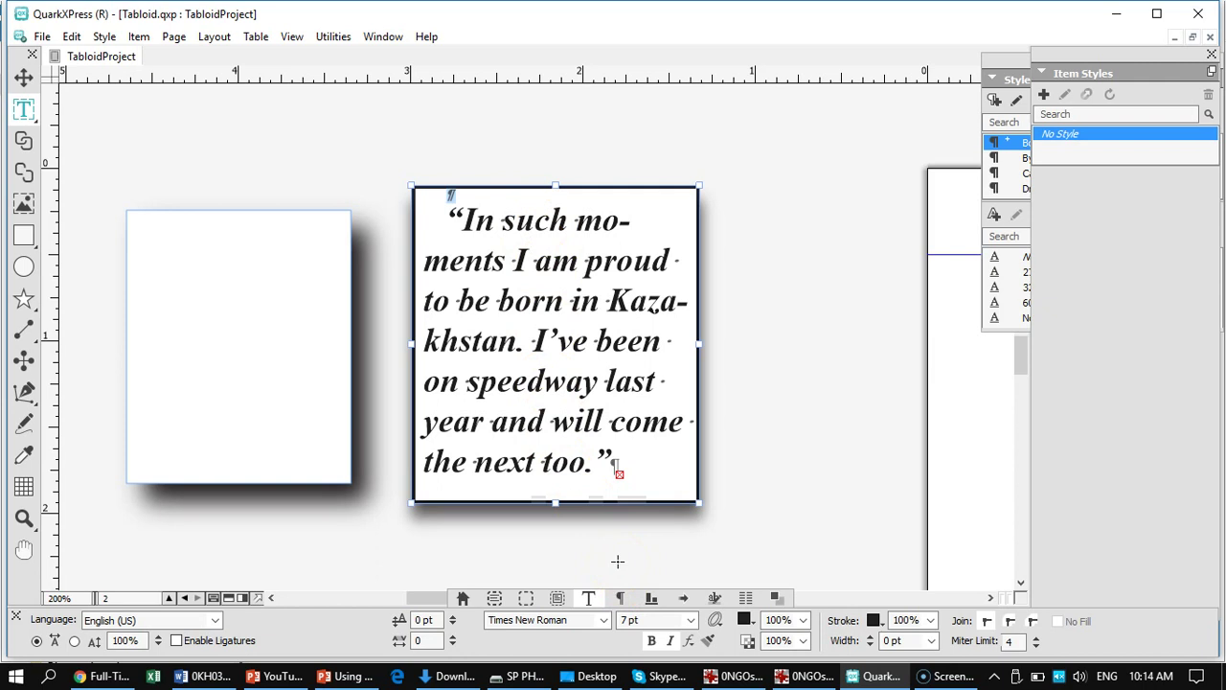
{"action": "left_click", "coordinate": [600, 572]}
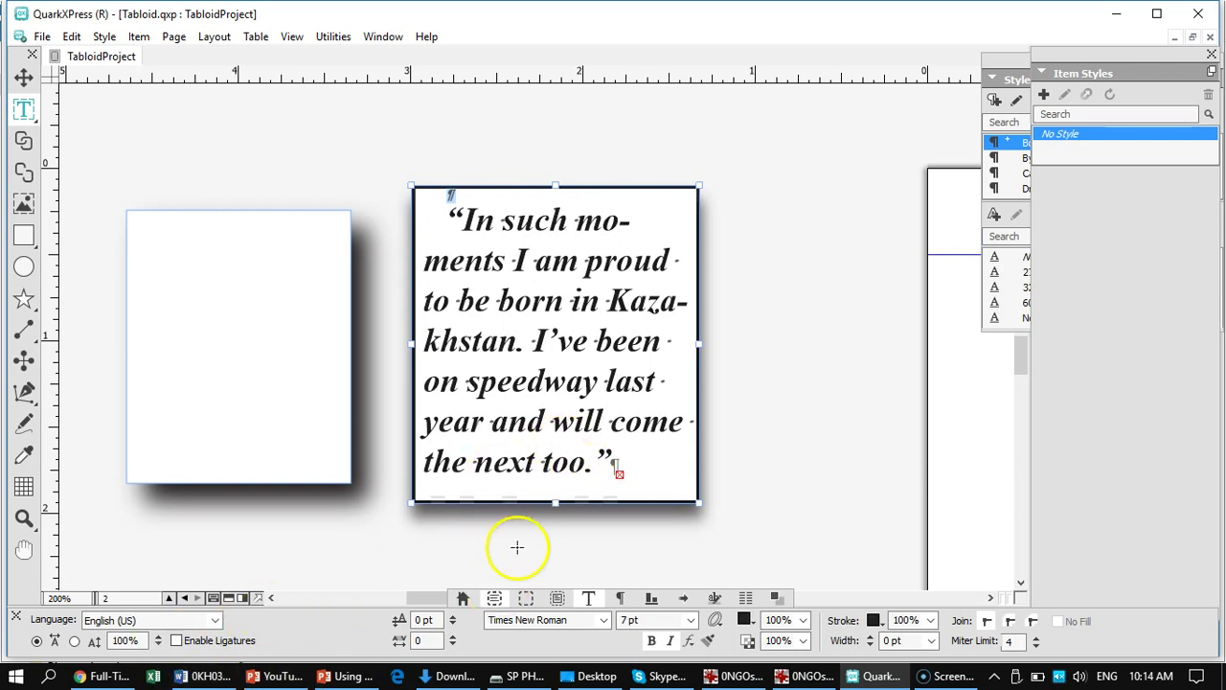
{"action": "left_click_drag", "start_coordinate": [553, 505], "coordinate": [554, 533]}
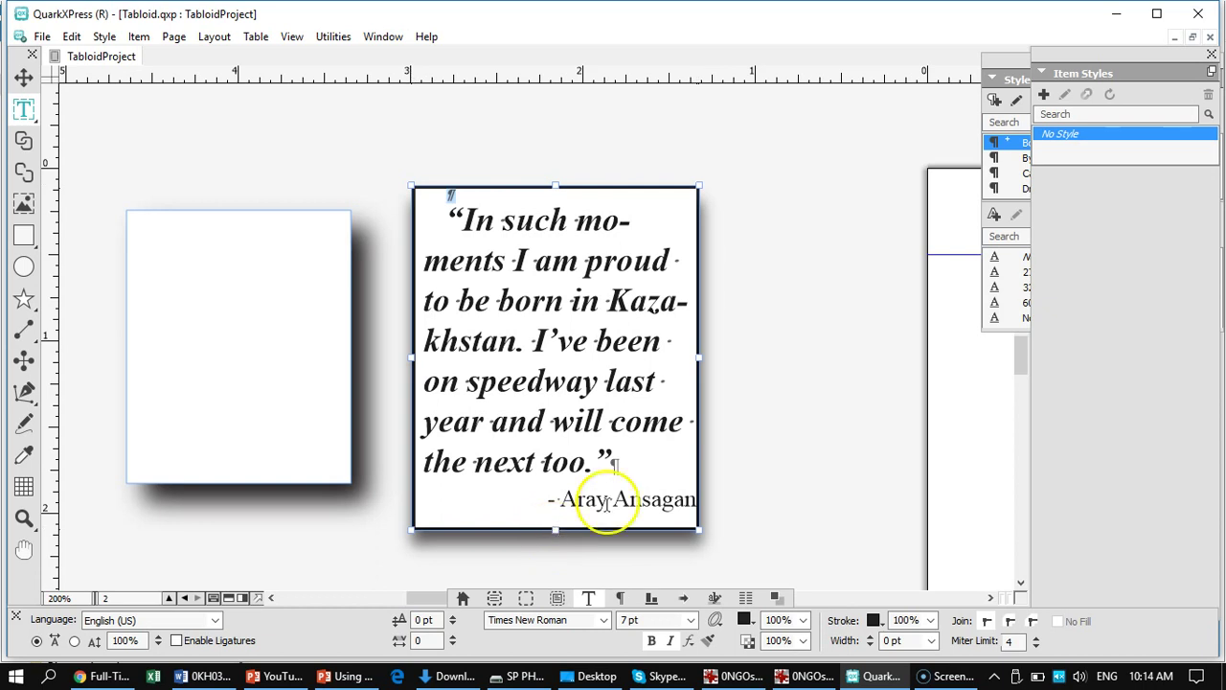
- Give the attribution line a 0.028" right indent from the box edge
{"action": "double_click", "coordinate": [645, 493]}
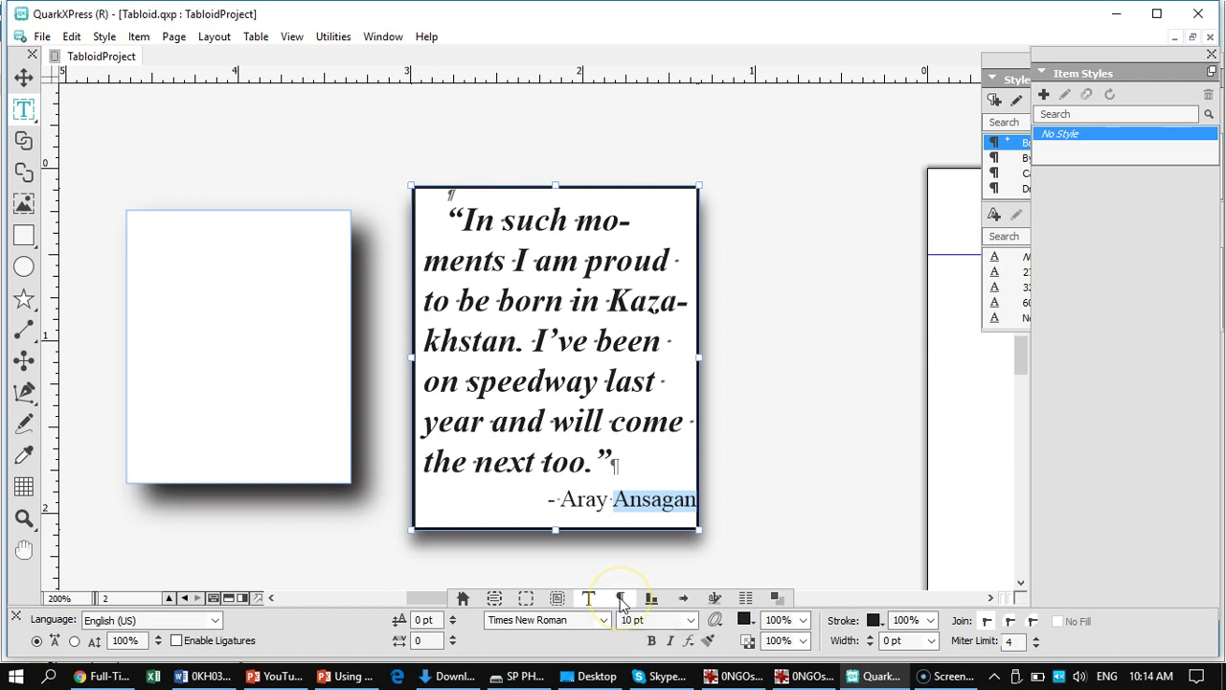
{"action": "left_click", "coordinate": [620, 599]}
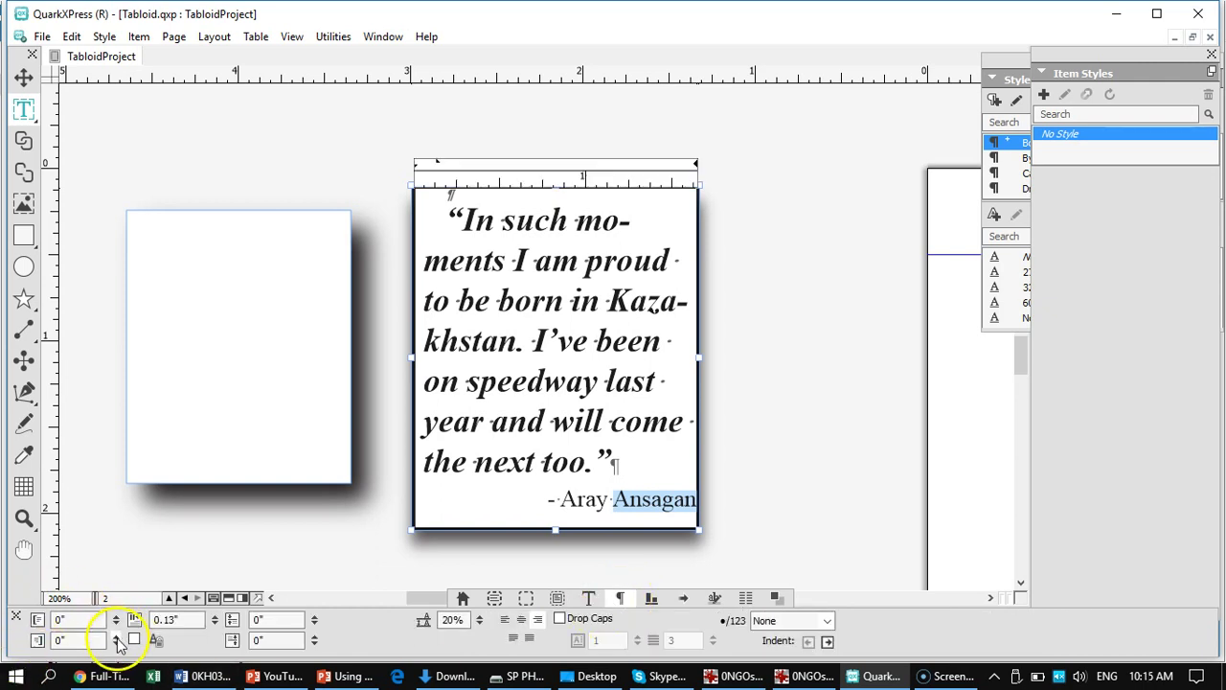
{"action": "left_click", "coordinate": [116, 637]}
{"action": "left_click", "coordinate": [116, 641]}
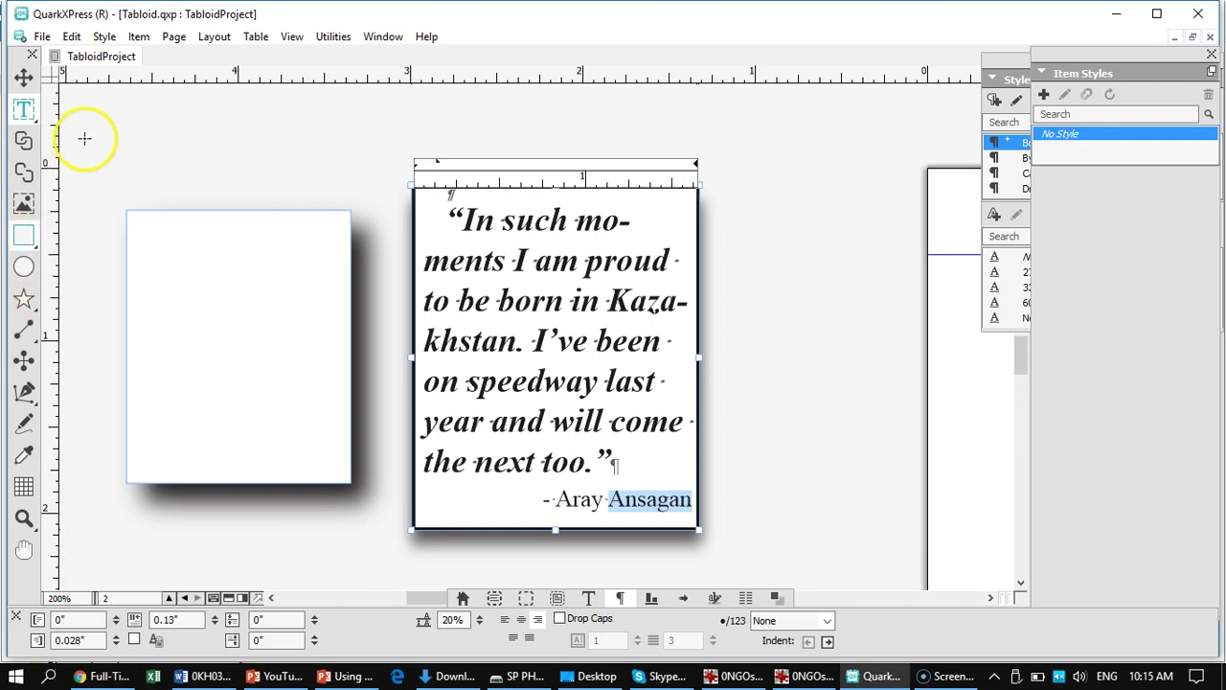
{"action": "left_click", "coordinate": [23, 77]}
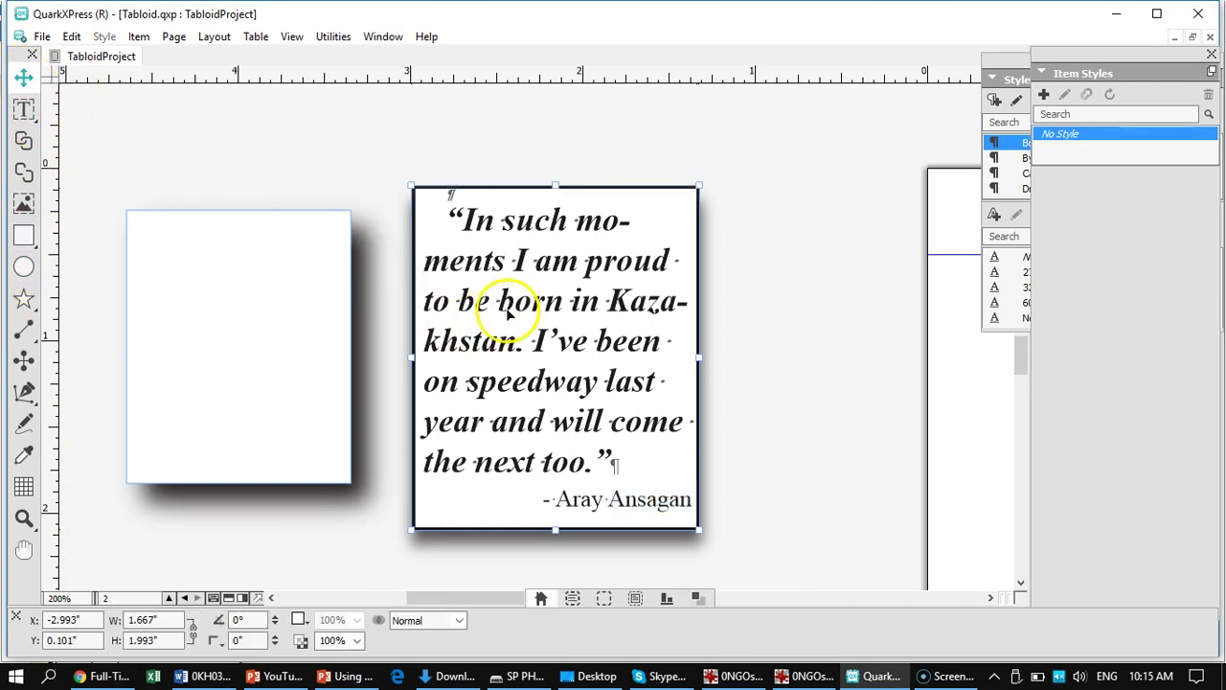
- Set the pull-quote box's runaround type to Item, giving 0 pt and 3 pt outsets
{"action": "left_click", "coordinate": [635, 599]}
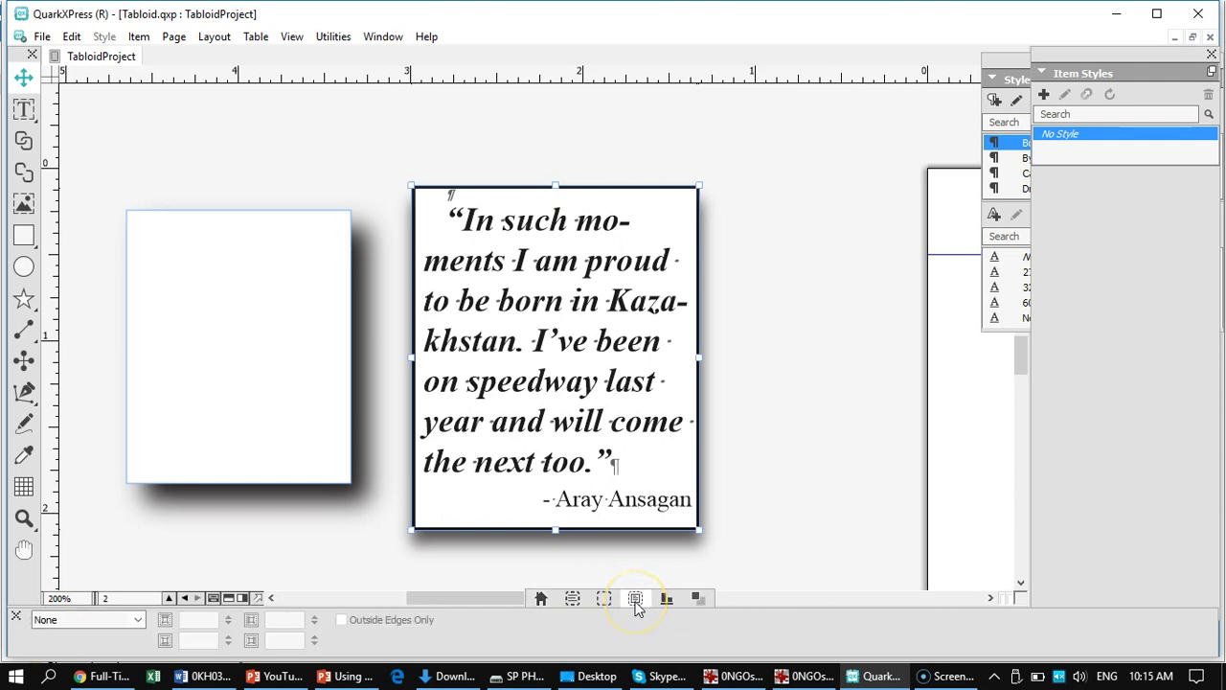
{"action": "left_click", "coordinate": [138, 620]}
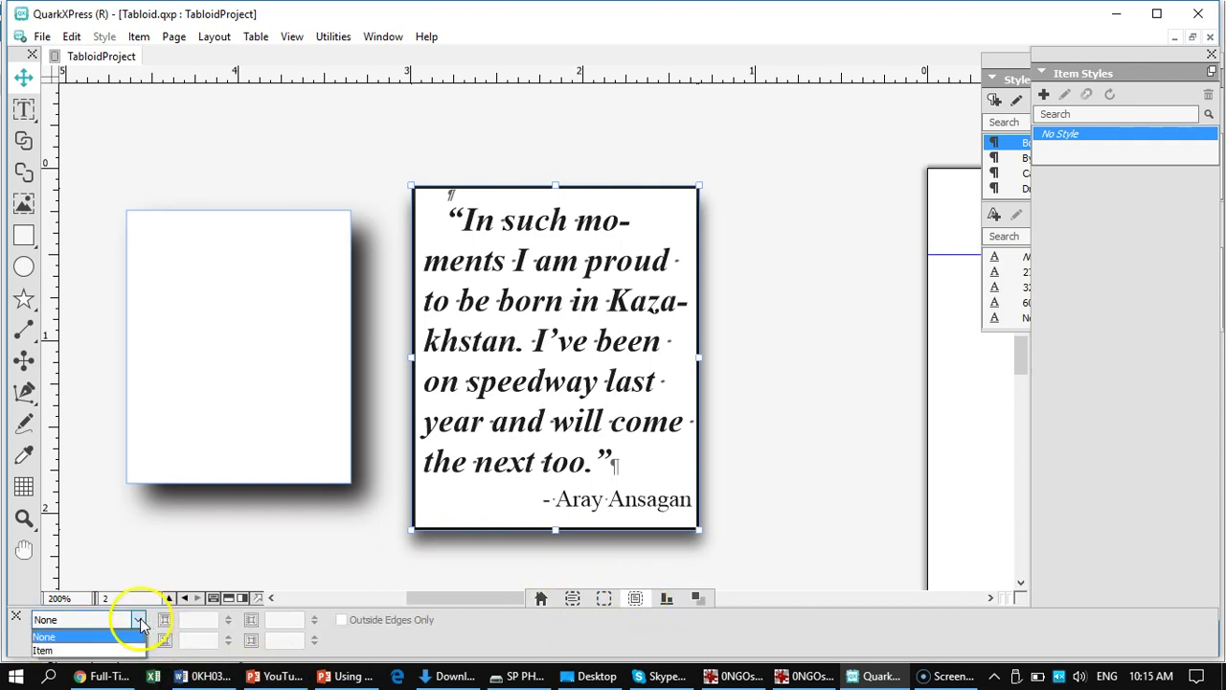
{"action": "left_click", "coordinate": [83, 651]}
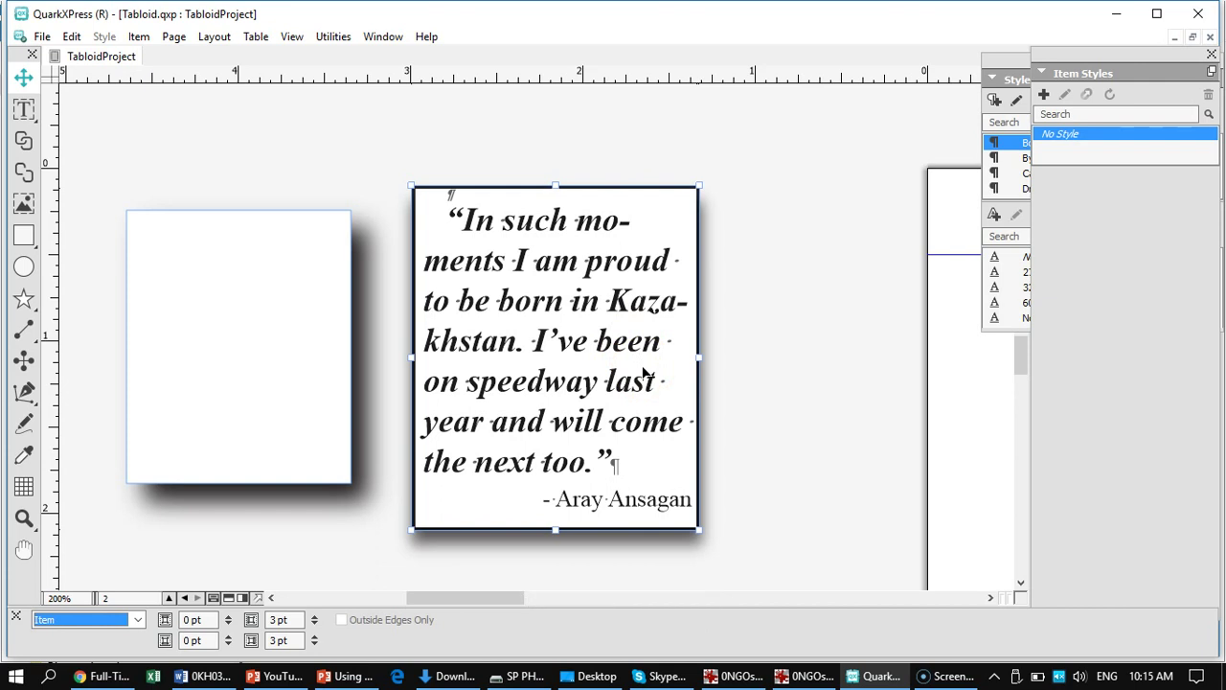
{"action": "left_click", "coordinate": [824, 218]}
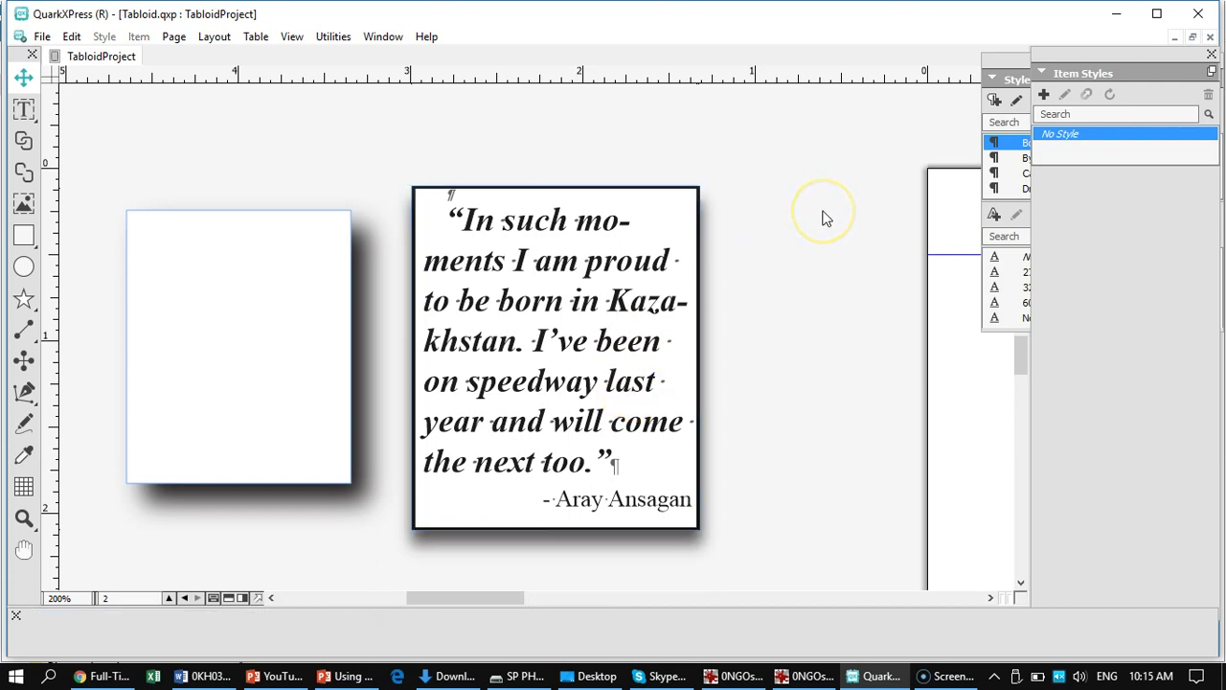
- Move the pull-quote box into page 1's motorcycle article, between its first two columns
{"action": "key", "text": "ctrl+0"}
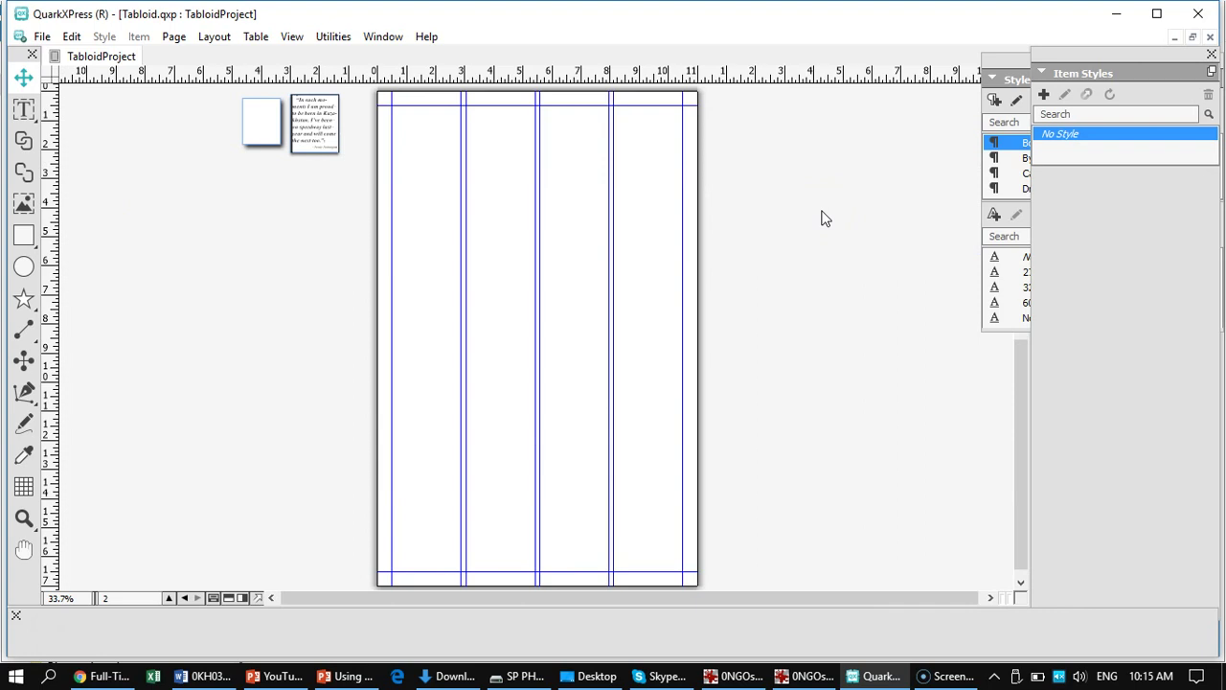
{"action": "scroll", "coordinate": [278, 324], "scroll_direction": "up", "scroll_amount": 5}
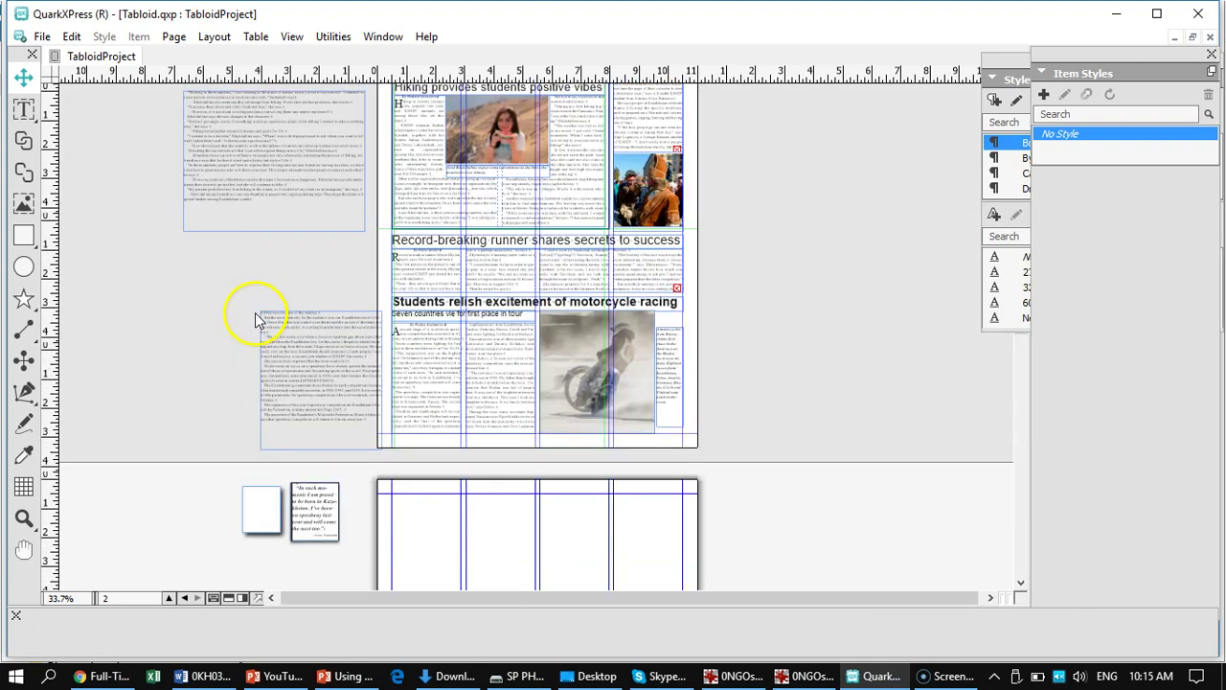
{"action": "scroll", "coordinate": [345, 410], "scroll_direction": "down", "scroll_amount": 4}
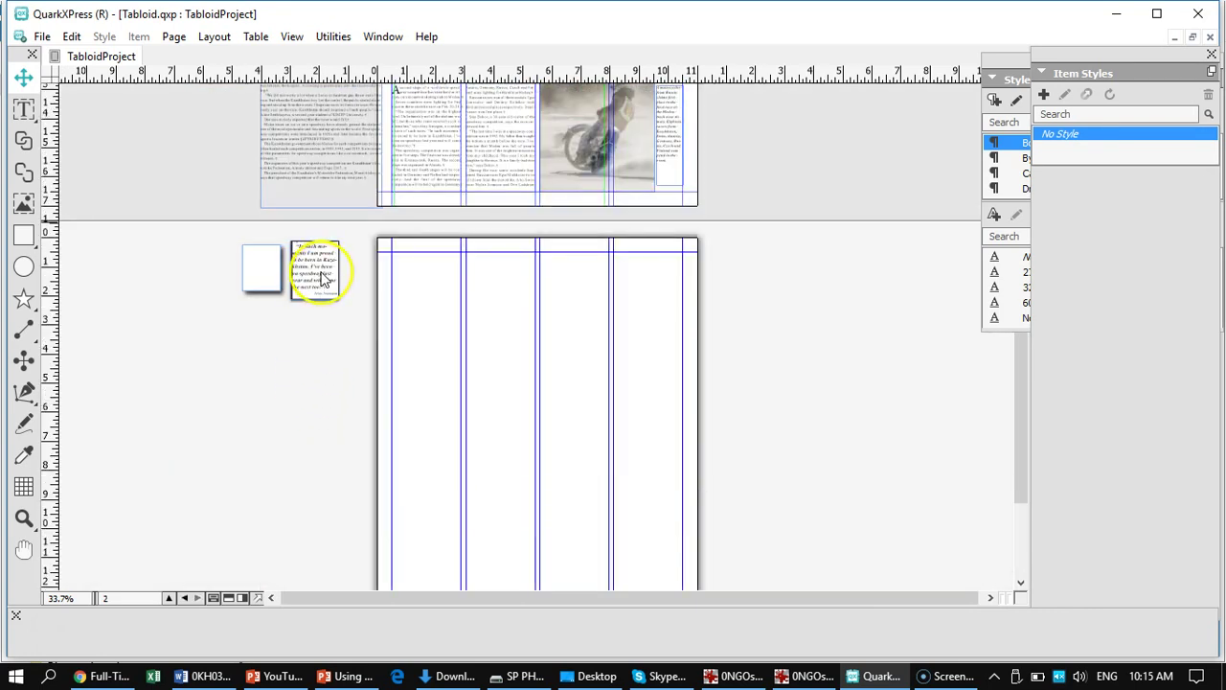
{"action": "left_click", "coordinate": [316, 273]}
{"action": "left_click_drag", "start_coordinate": [316, 268], "coordinate": [460, 117]}
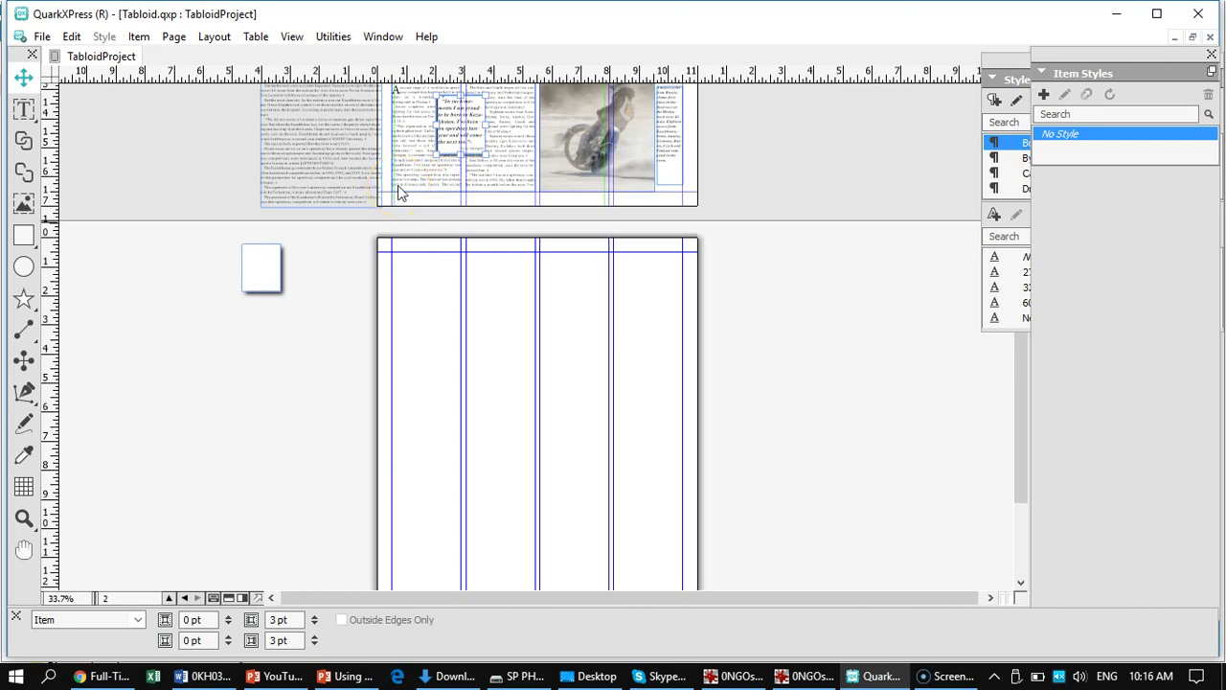
{"action": "key", "text": "ctrl+1"}
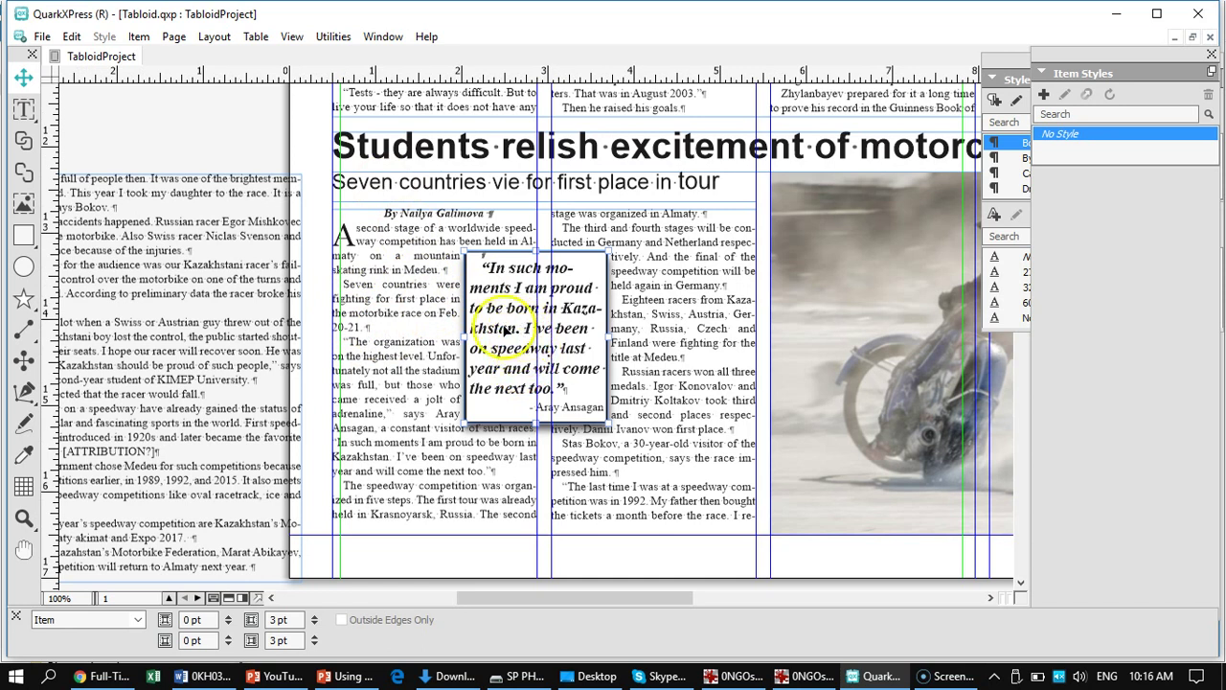
{"action": "left_click_drag", "start_coordinate": [504, 329], "coordinate": [513, 334]}
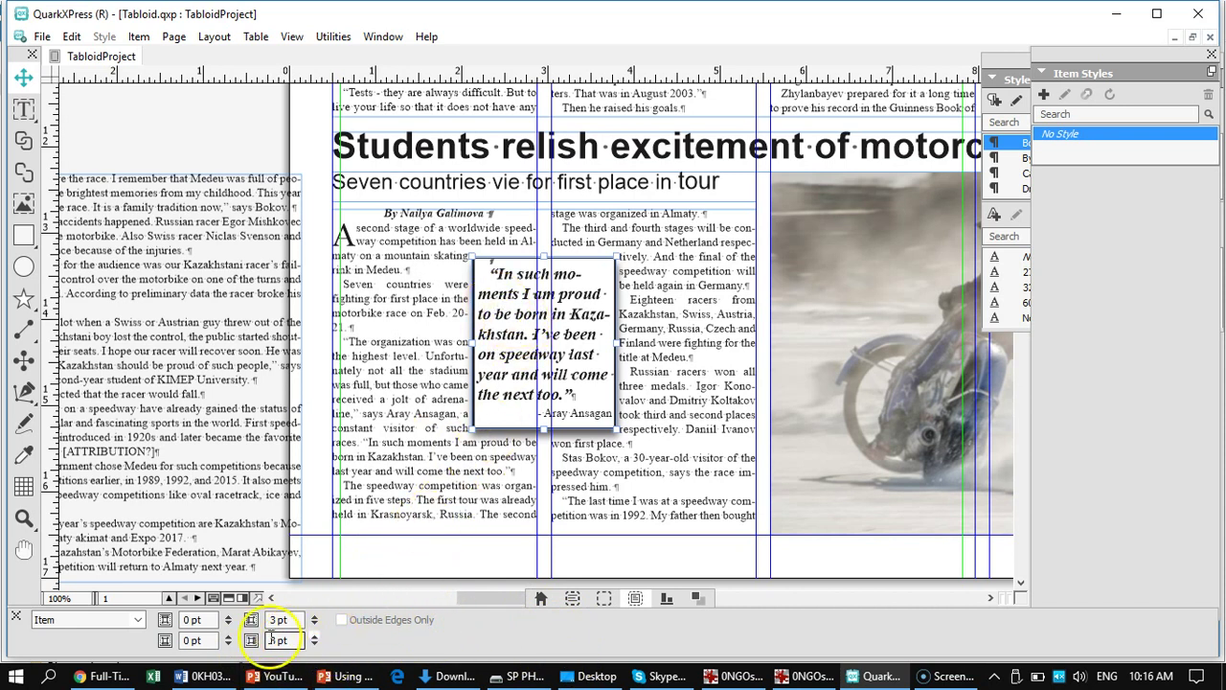
- Give the pull-quote box a 0.5 pt frame
{"action": "left_click", "coordinate": [604, 601]}
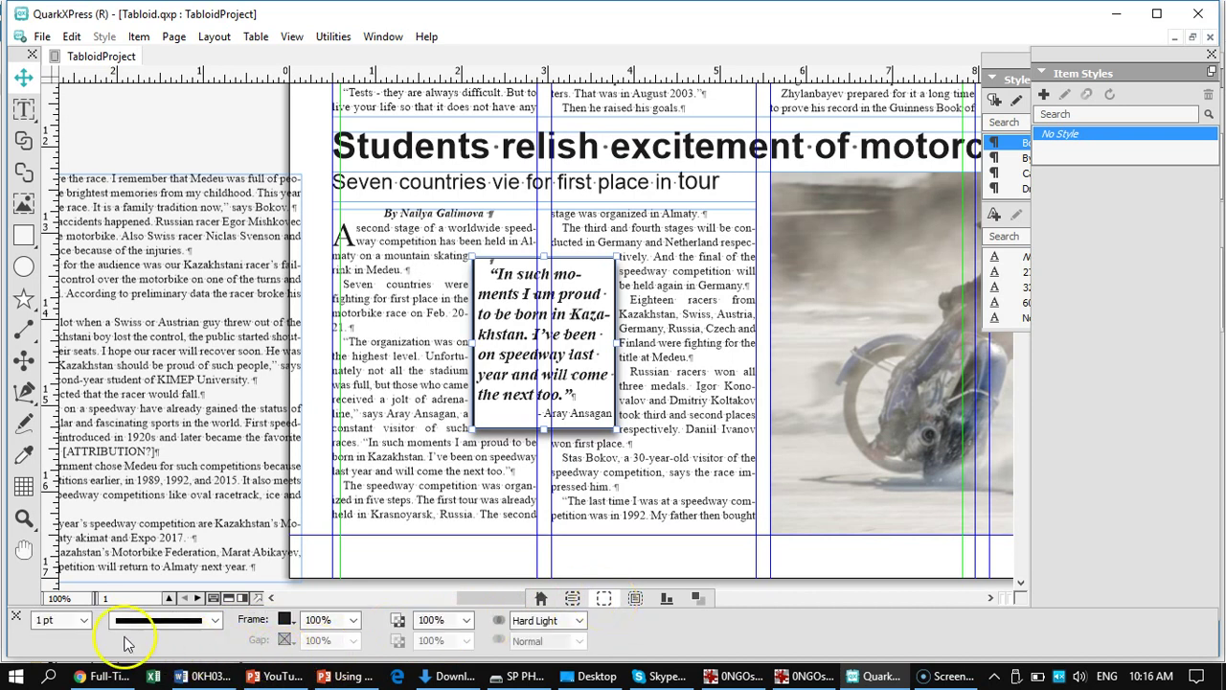
{"action": "left_click", "coordinate": [85, 621]}
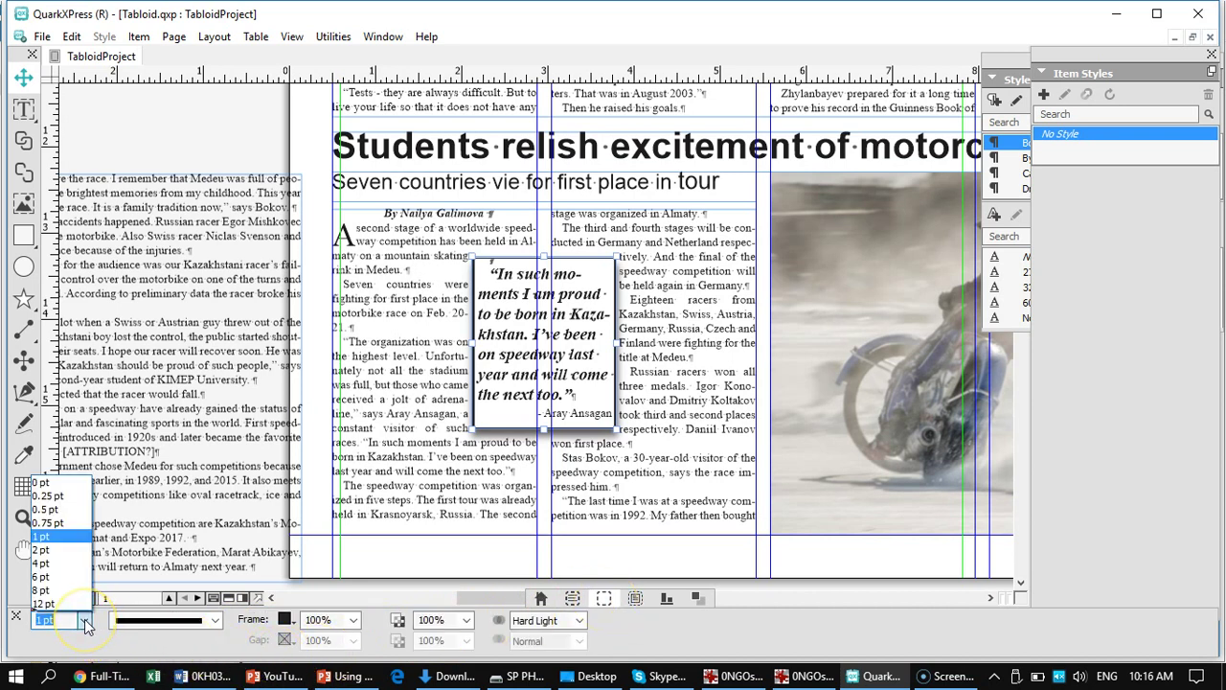
{"action": "left_click", "coordinate": [44, 510]}
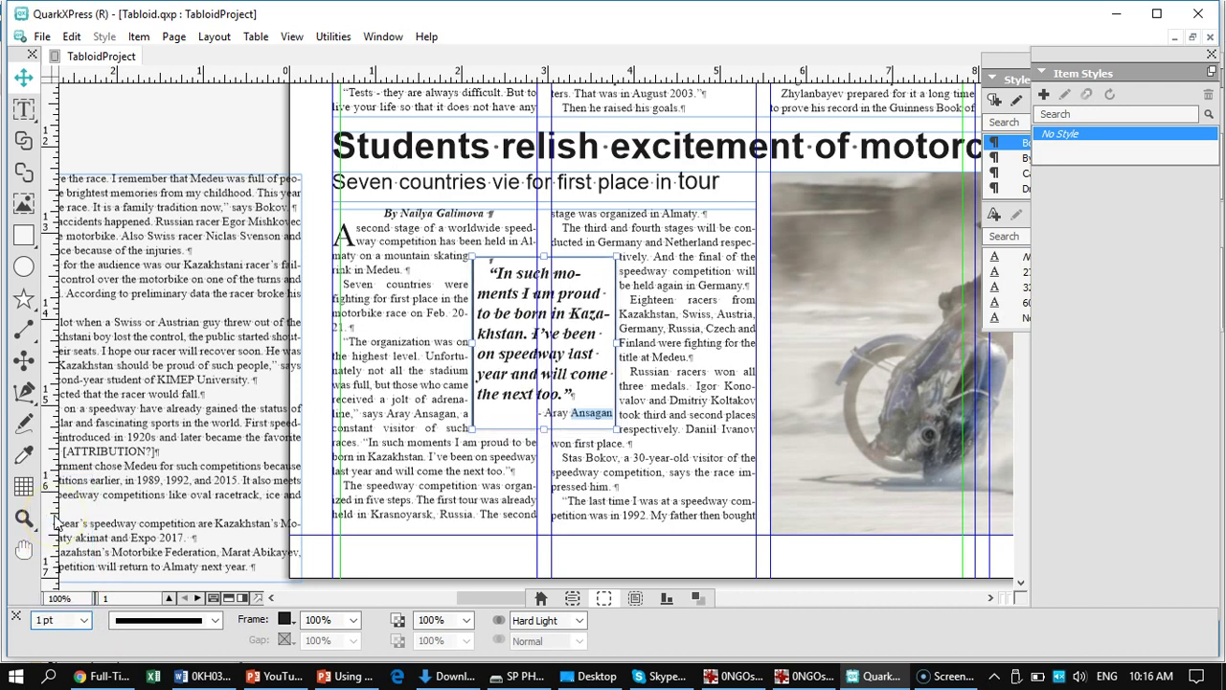
{"action": "left_click", "coordinate": [629, 494]}
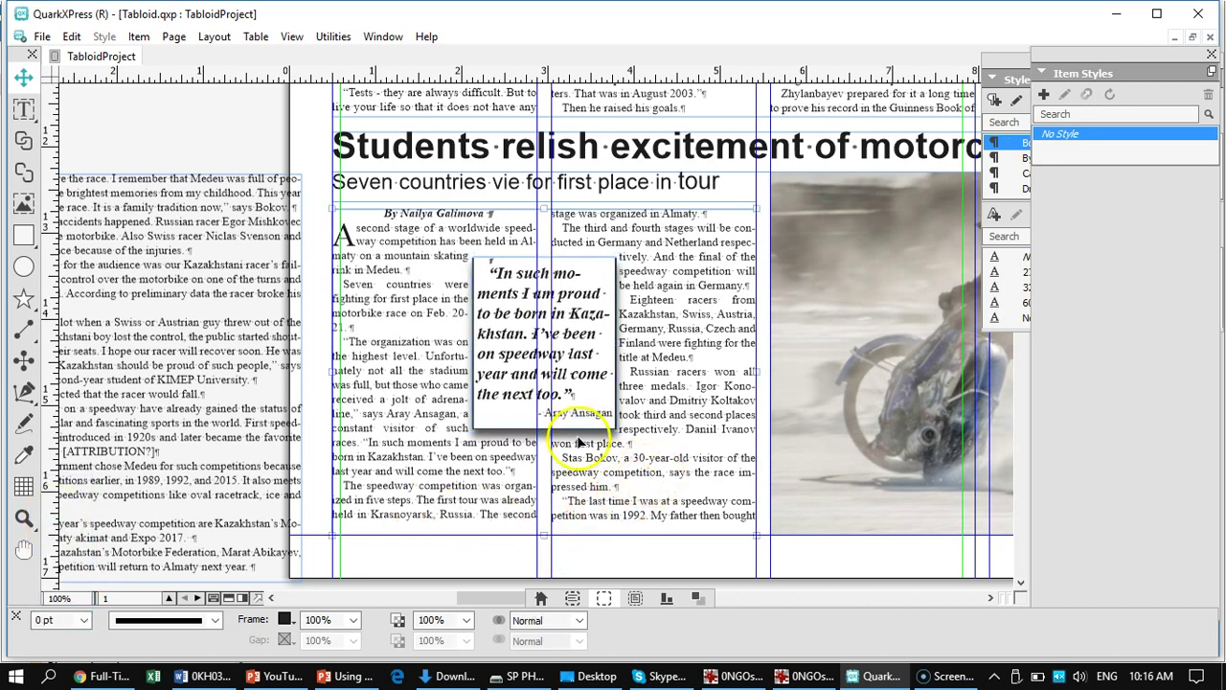
{"action": "left_click", "coordinate": [584, 382]}
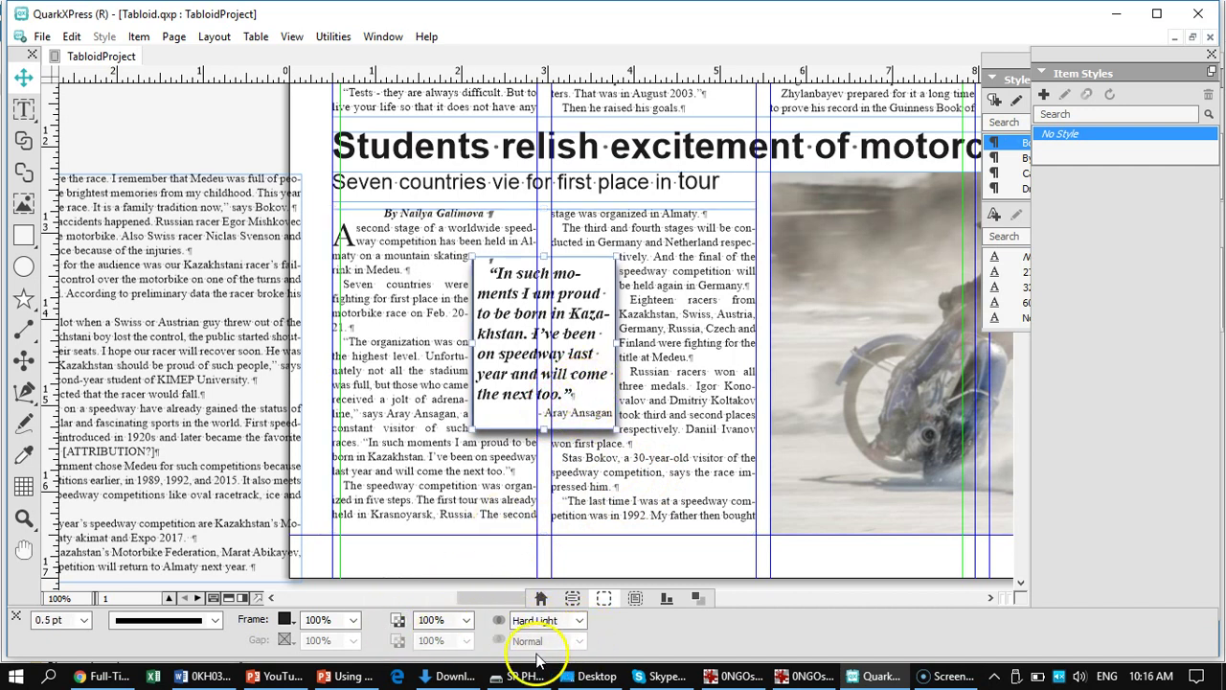
- Try Color Dodge and Overlay frame blend modes, settling on Darken
{"action": "left_click", "coordinate": [410, 623]}
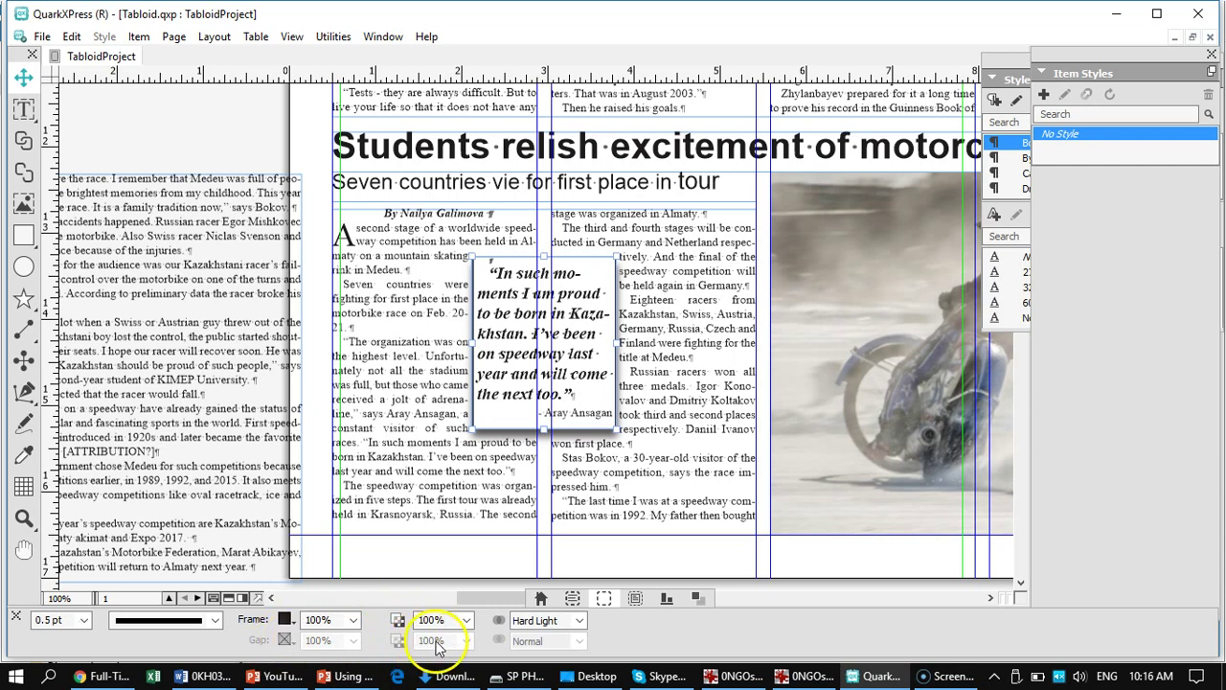
{"action": "left_click", "coordinate": [469, 624]}
{"action": "left_click", "coordinate": [579, 621]}
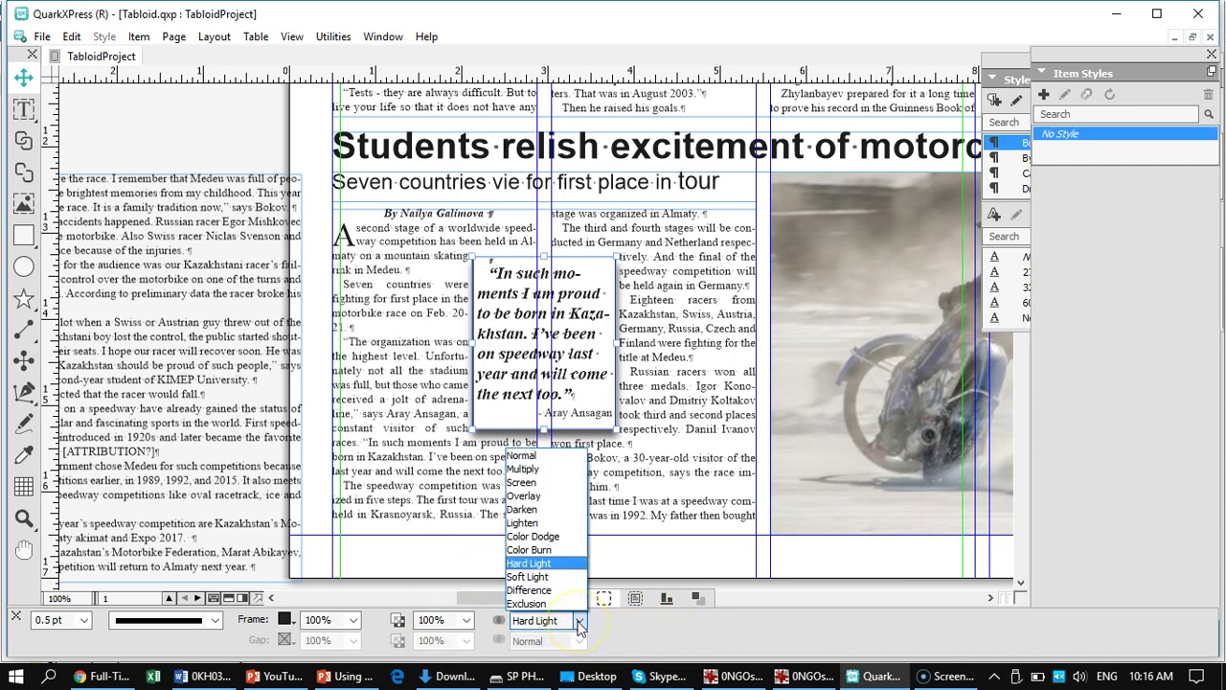
{"action": "left_click", "coordinate": [534, 537]}
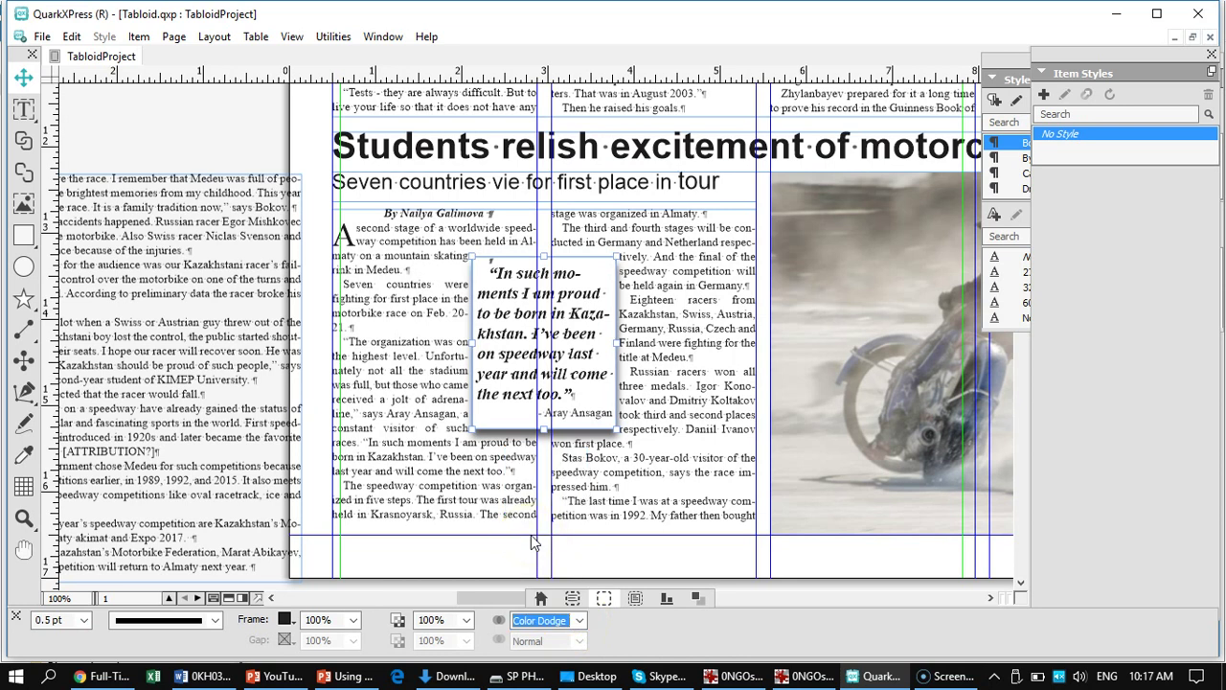
{"action": "left_click", "coordinate": [579, 621]}
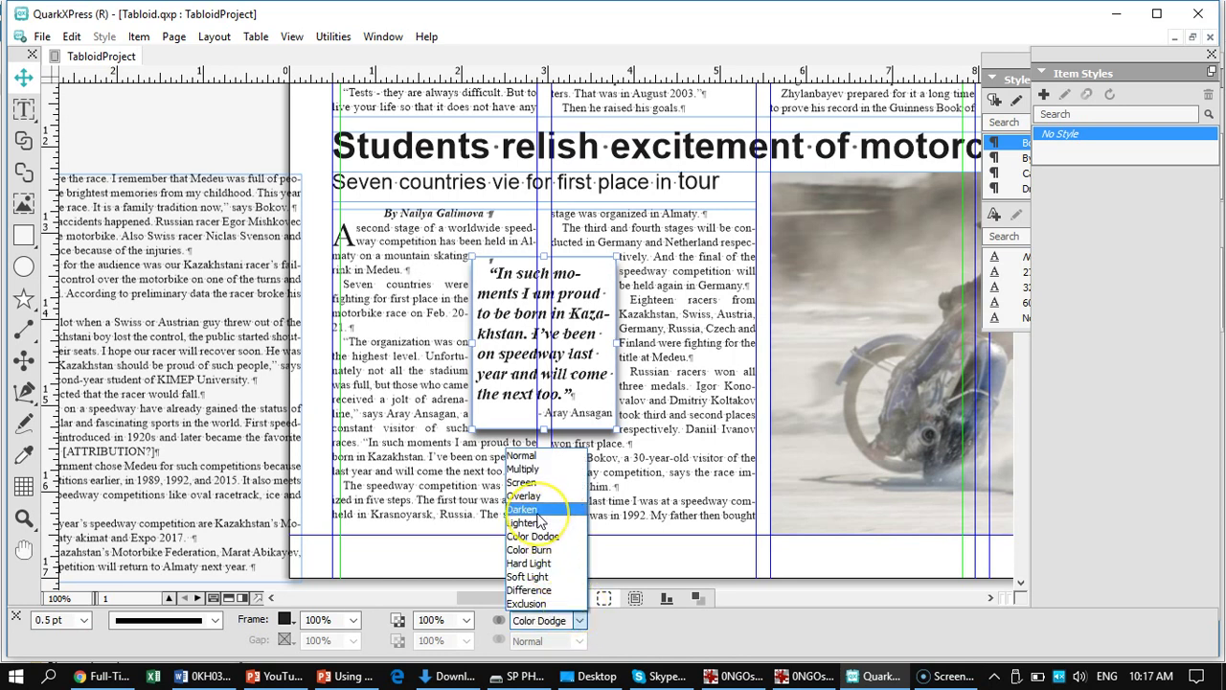
{"action": "left_click", "coordinate": [537, 510]}
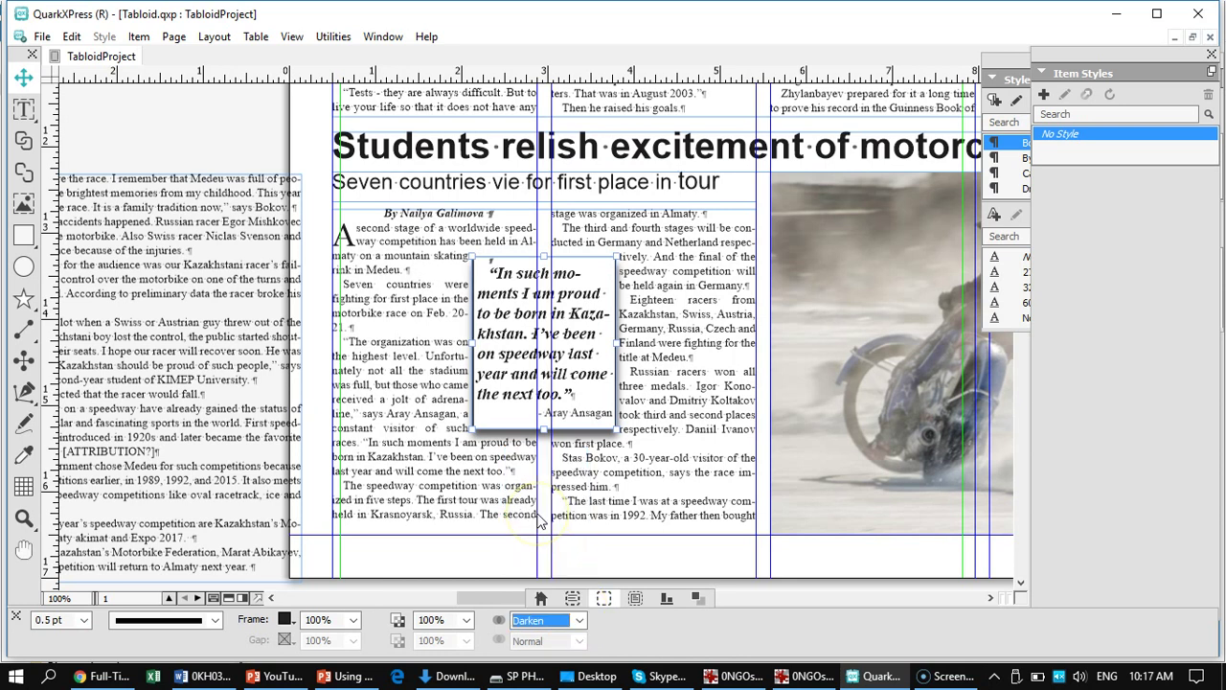
{"action": "left_click", "coordinate": [580, 621]}
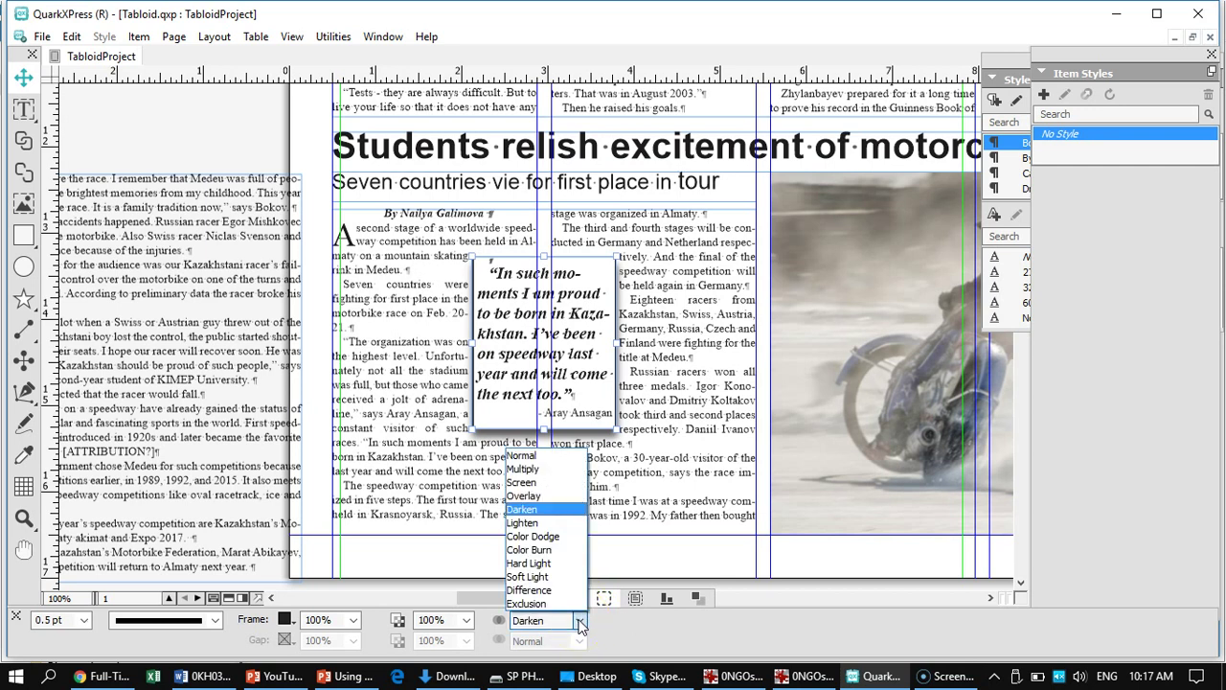
{"action": "left_click", "coordinate": [528, 496]}
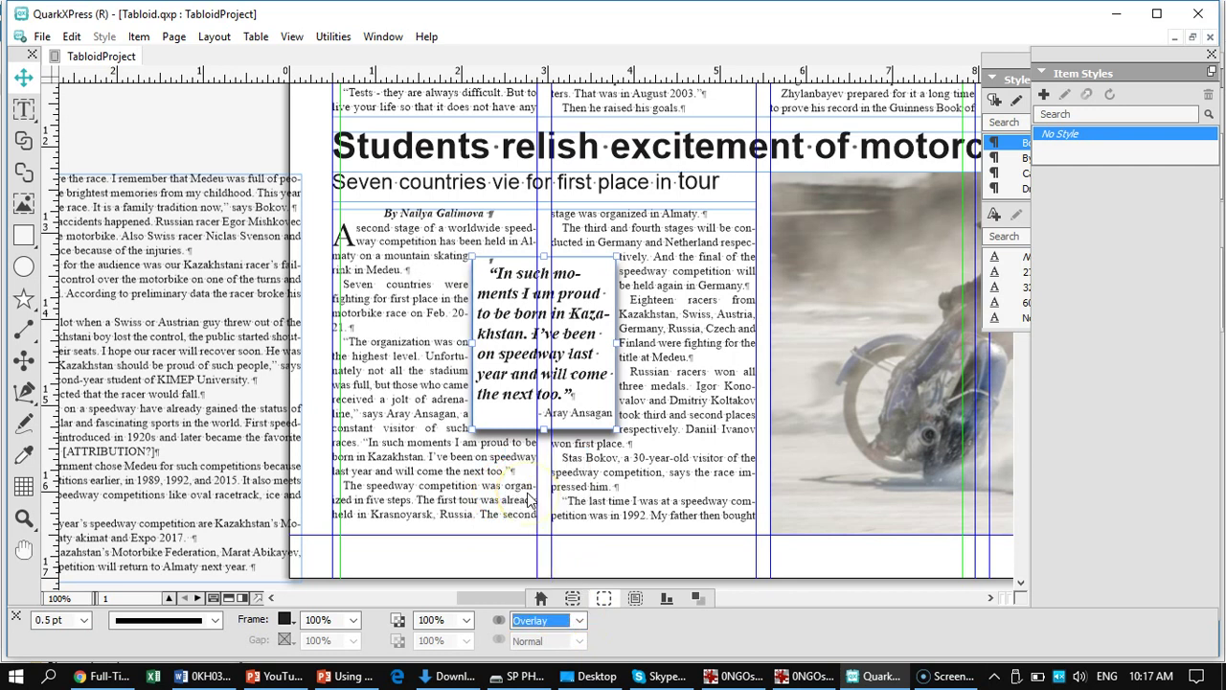
{"action": "left_click", "coordinate": [580, 619]}
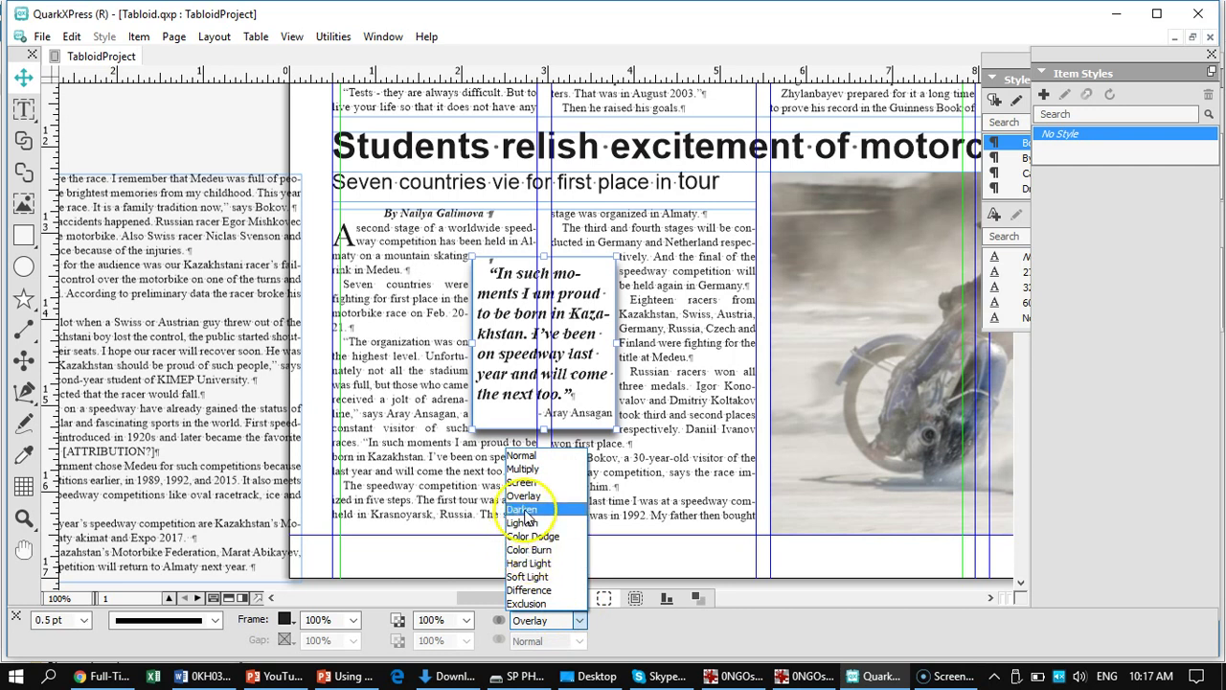
{"action": "left_click", "coordinate": [523, 510]}
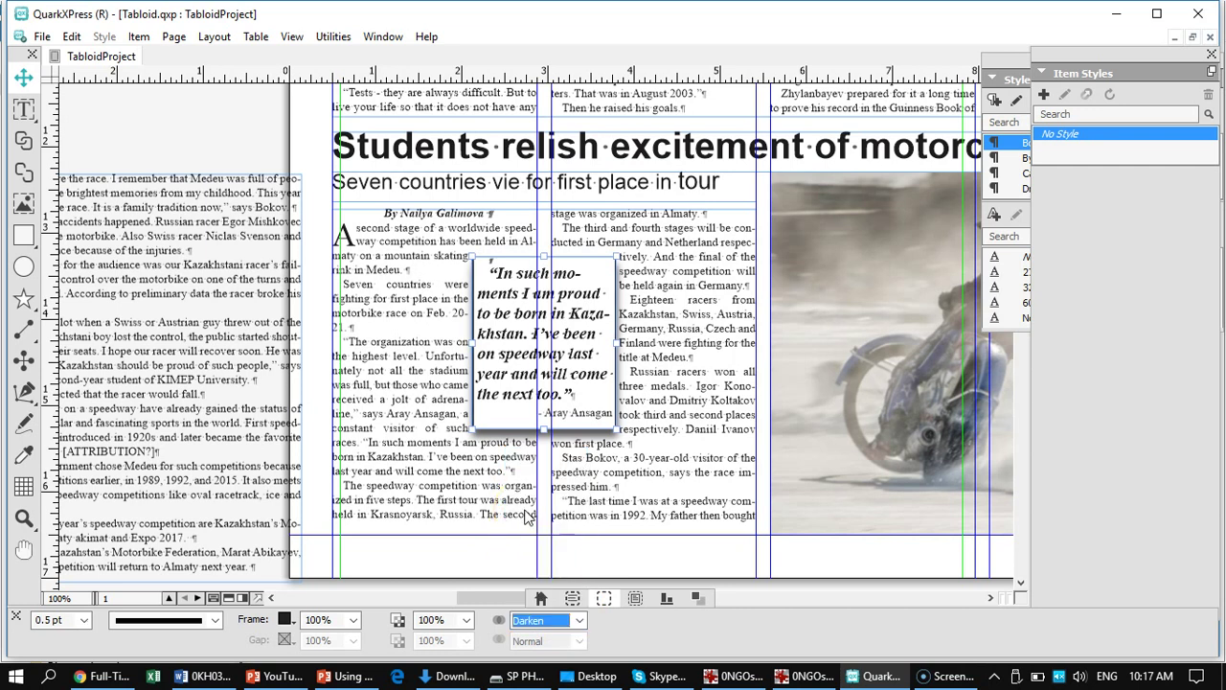
{"action": "left_click", "coordinate": [646, 476]}
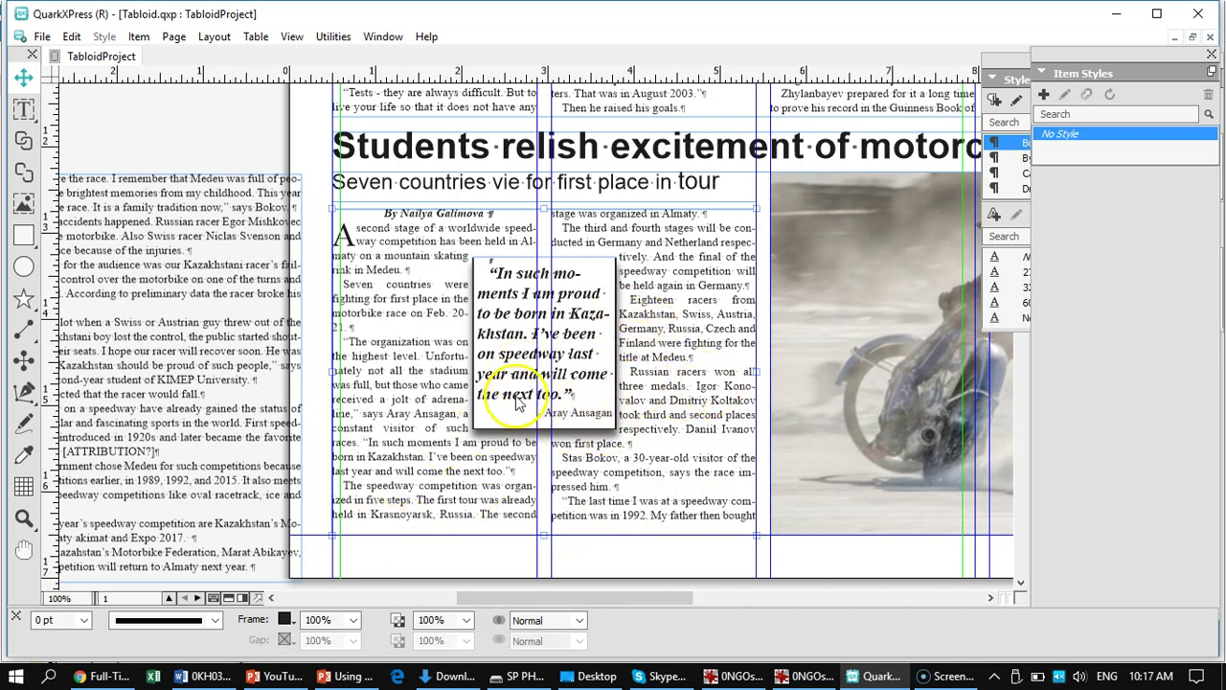
{"action": "left_click", "coordinate": [578, 392]}
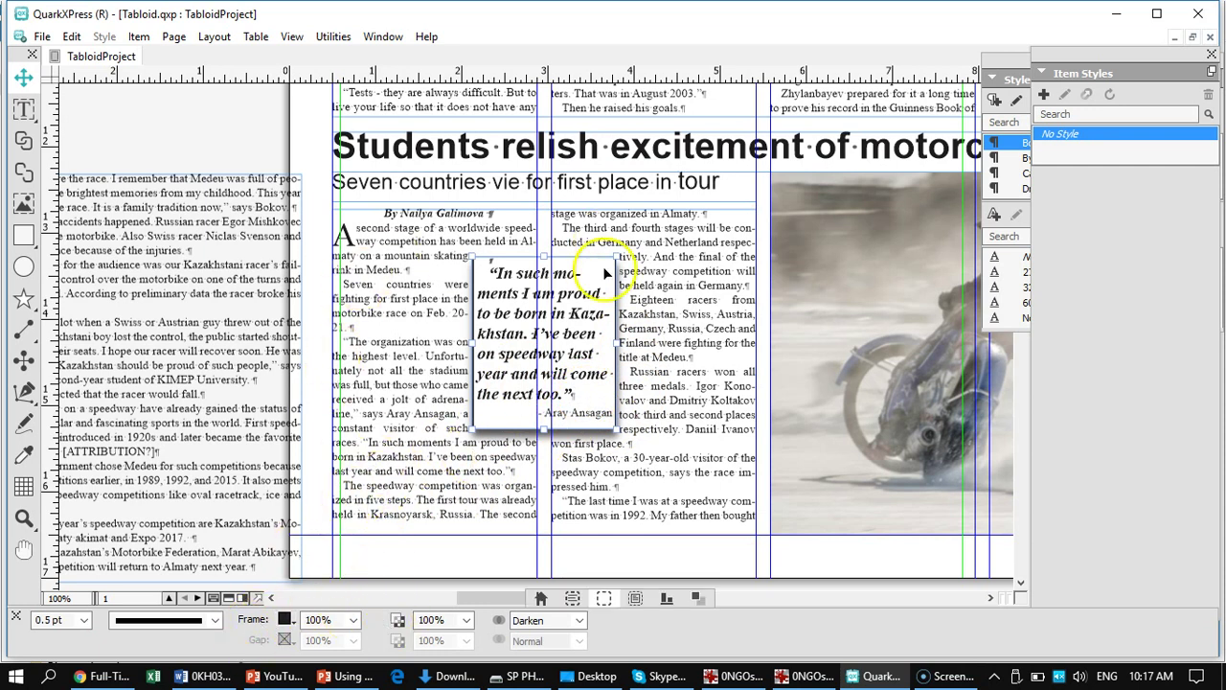
- Raise the pull-quote box's two 3 pt insets to 6 pt
{"action": "left_click", "coordinate": [635, 598]}
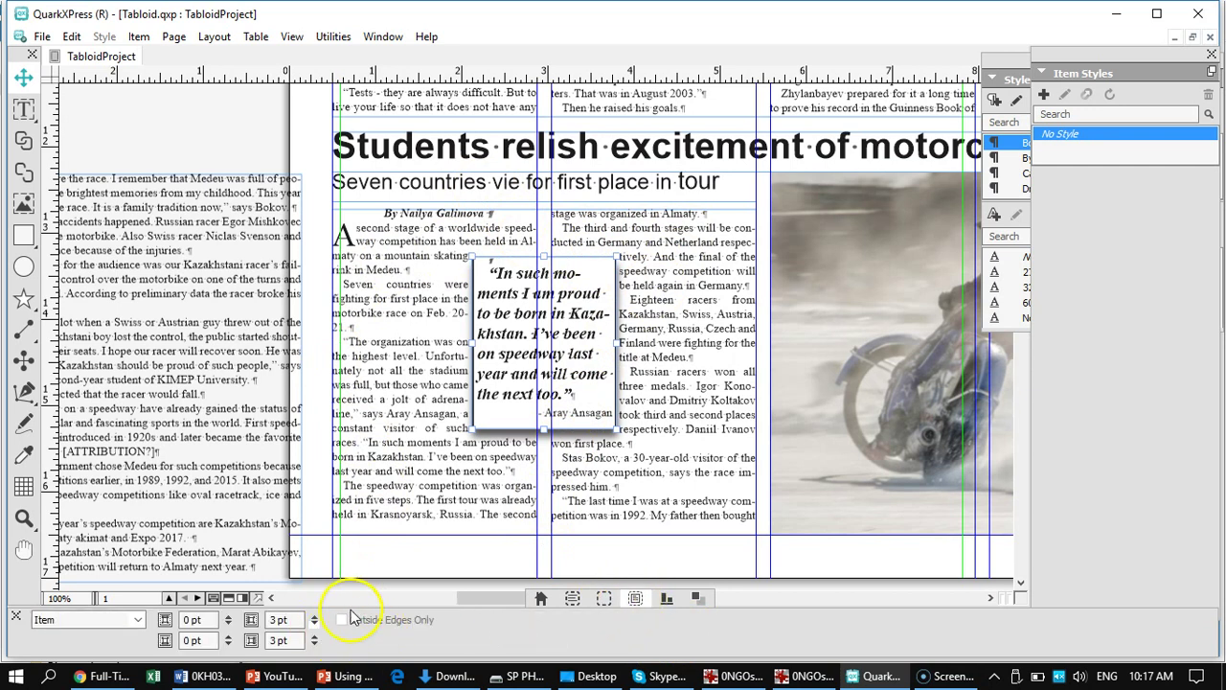
{"action": "left_click", "coordinate": [316, 618]}
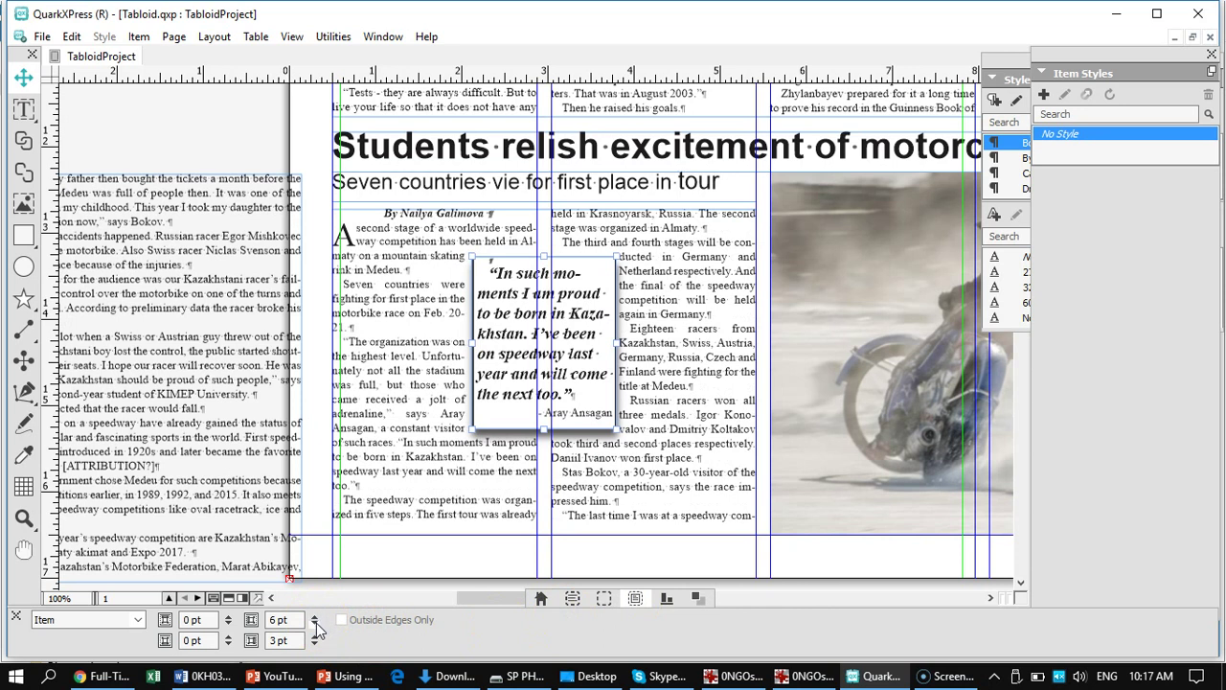
{"action": "left_click", "coordinate": [315, 637]}
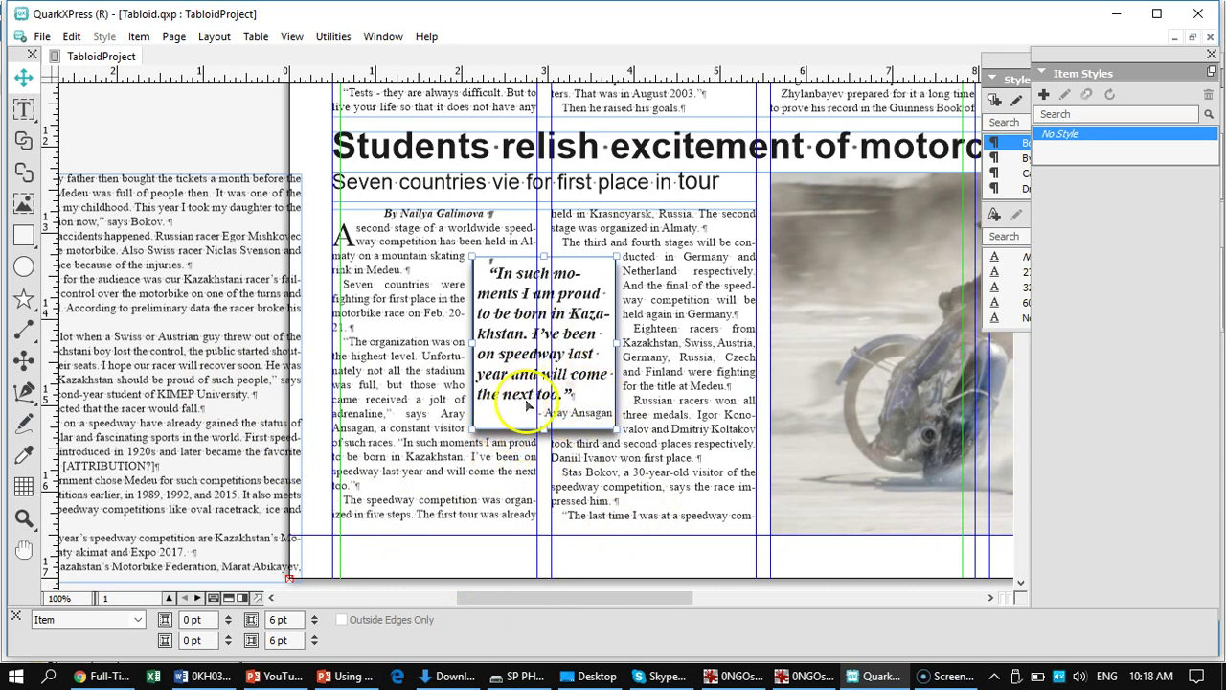
- Fill the pull-quote box with DarkBlue via its Modify settings
{"action": "right_click", "coordinate": [586, 284]}
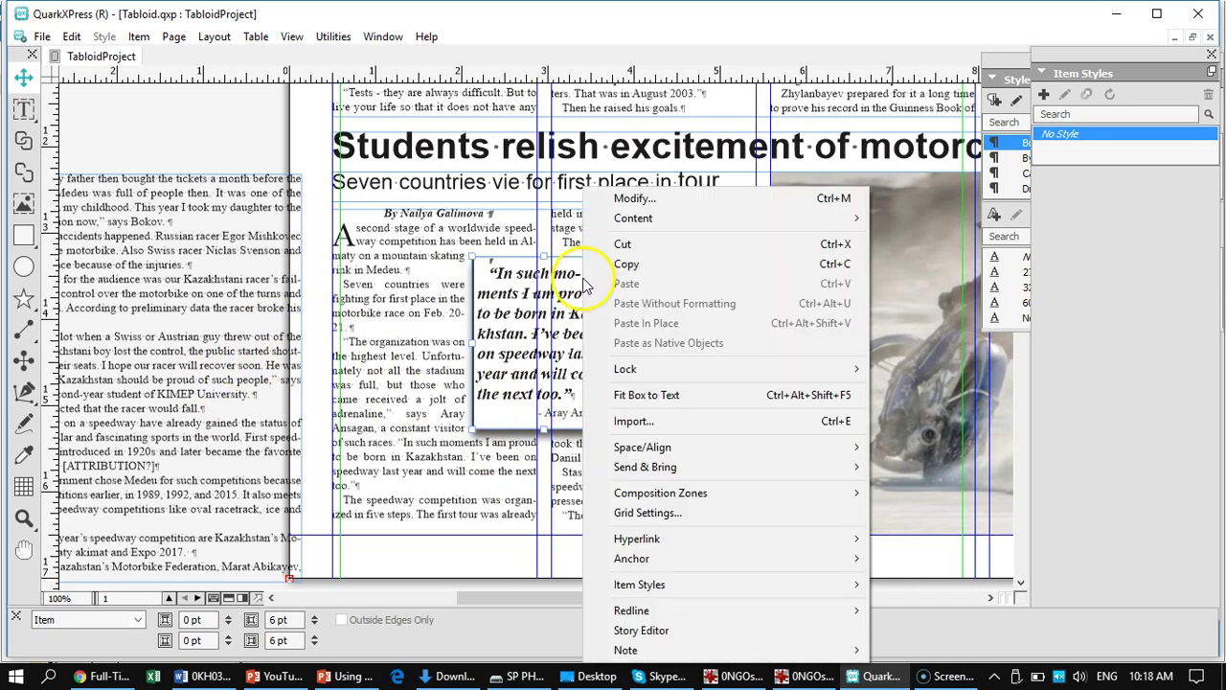
{"action": "left_click", "coordinate": [648, 198]}
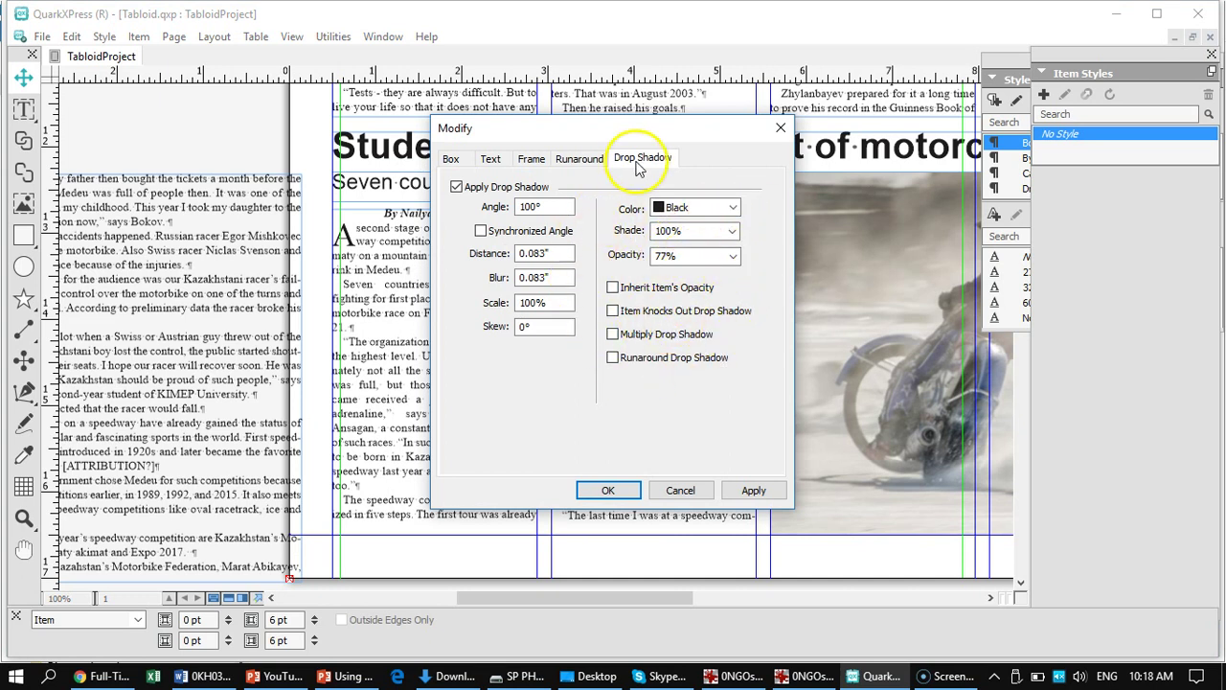
{"action": "left_click", "coordinate": [536, 160]}
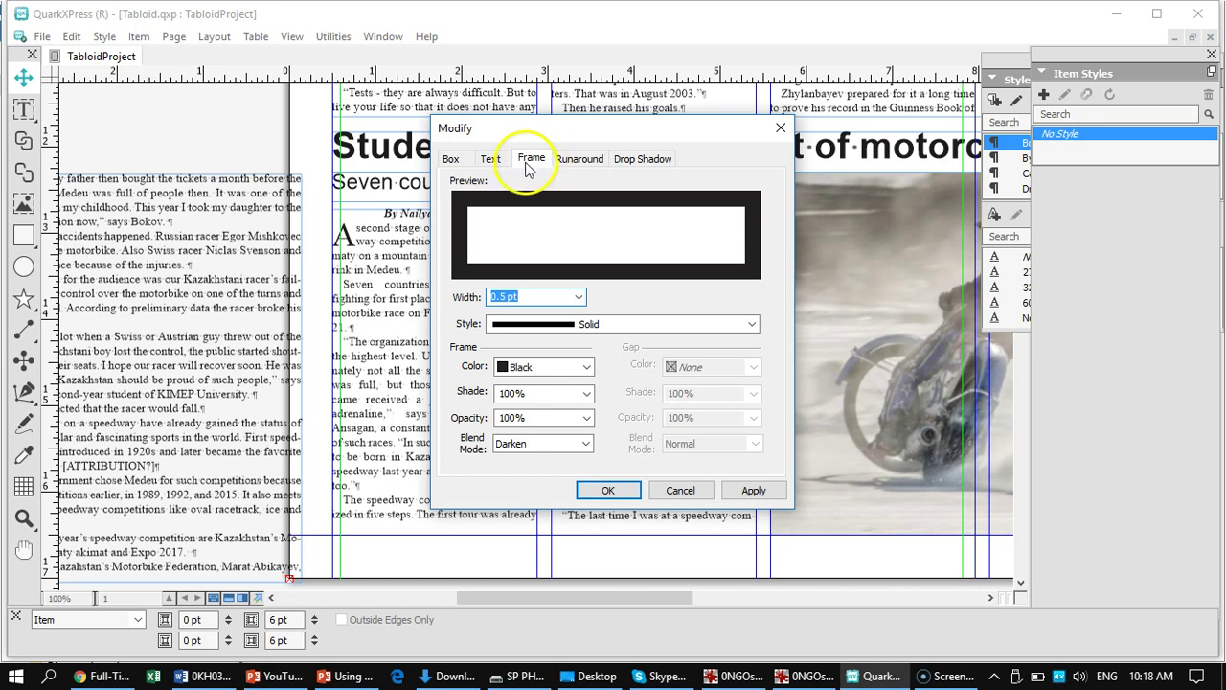
{"action": "left_click", "coordinate": [453, 160]}
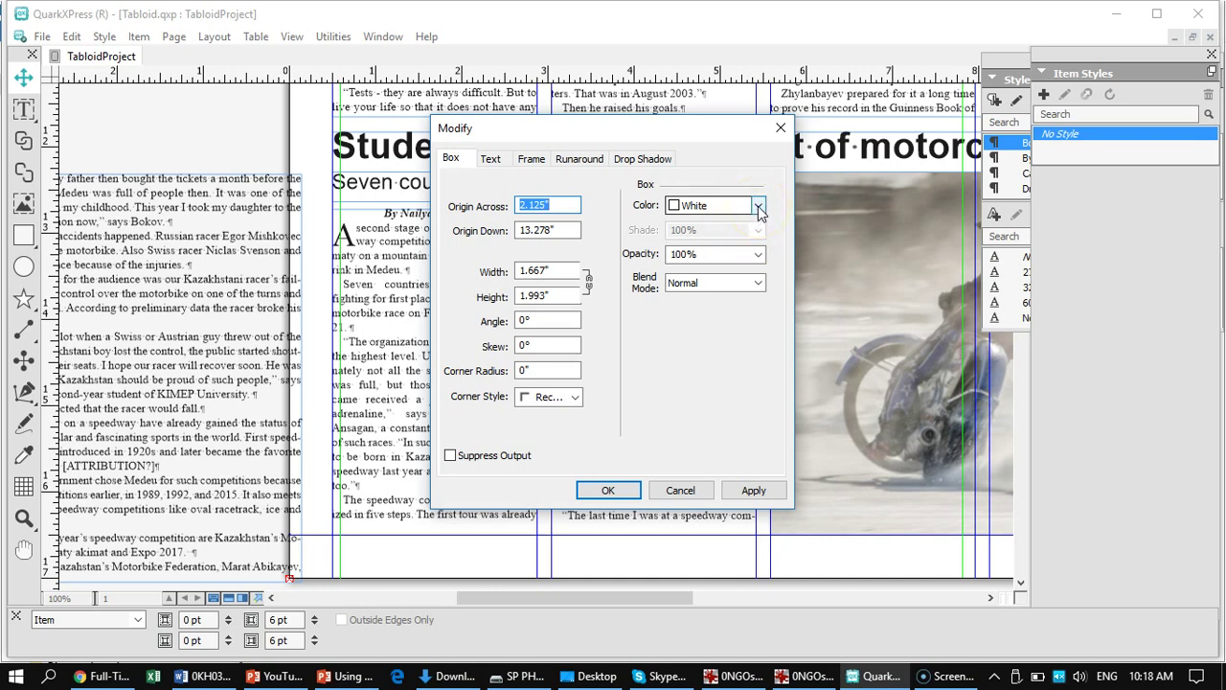
{"action": "left_click", "coordinate": [758, 207]}
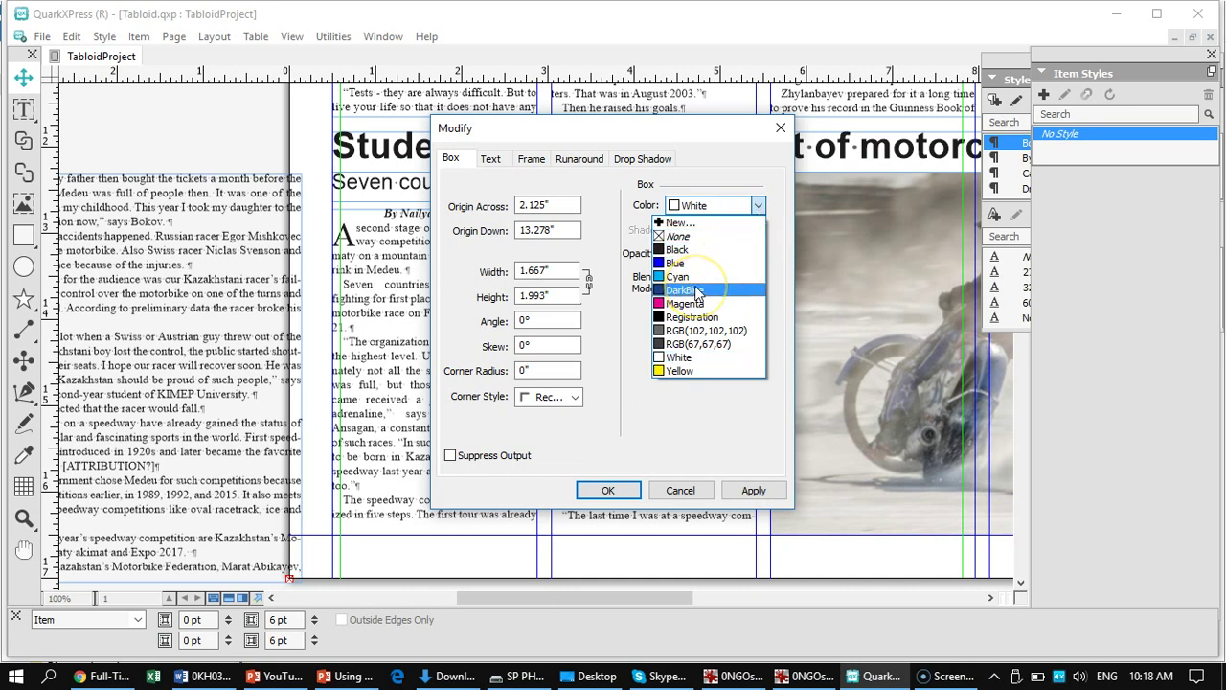
{"action": "left_click", "coordinate": [697, 290]}
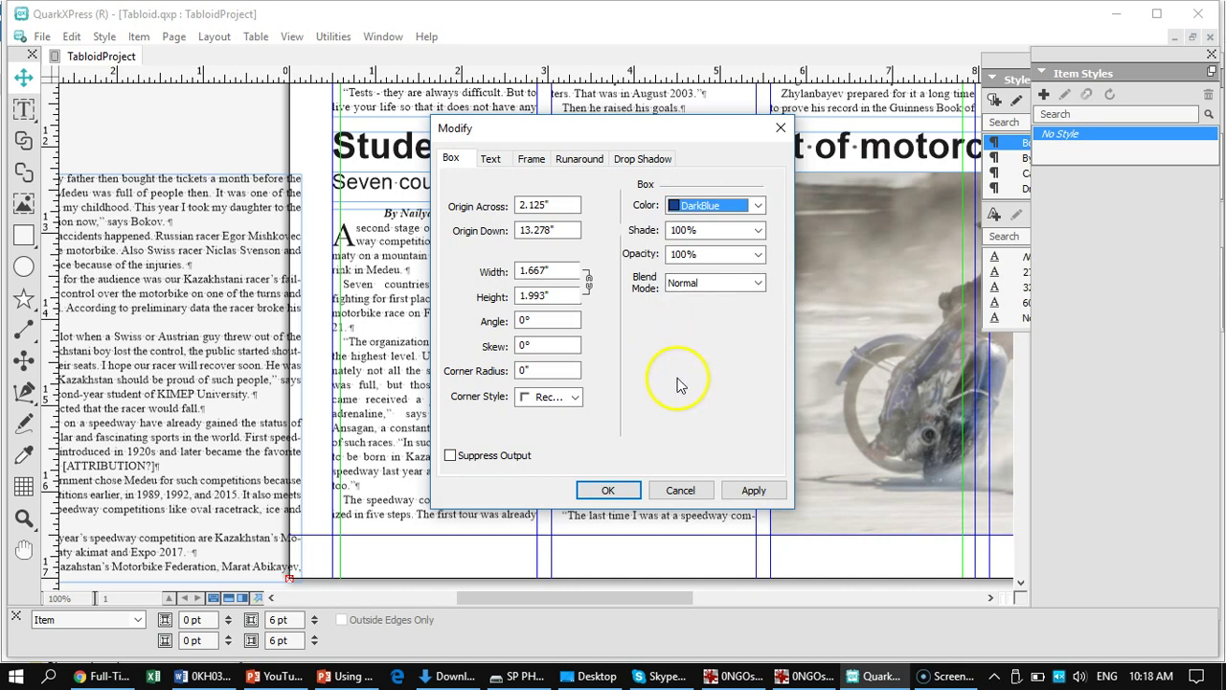
{"action": "left_click", "coordinate": [752, 490]}
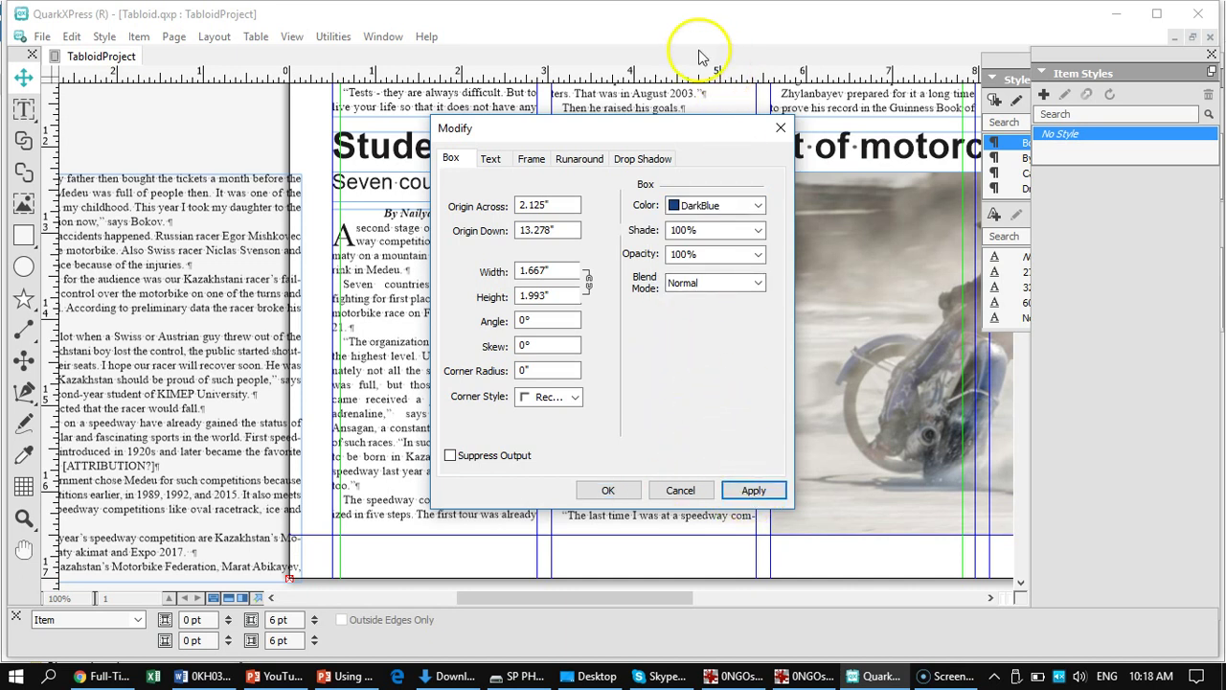
{"action": "left_click_drag", "start_coordinate": [620, 134], "coordinate": [872, 138]}
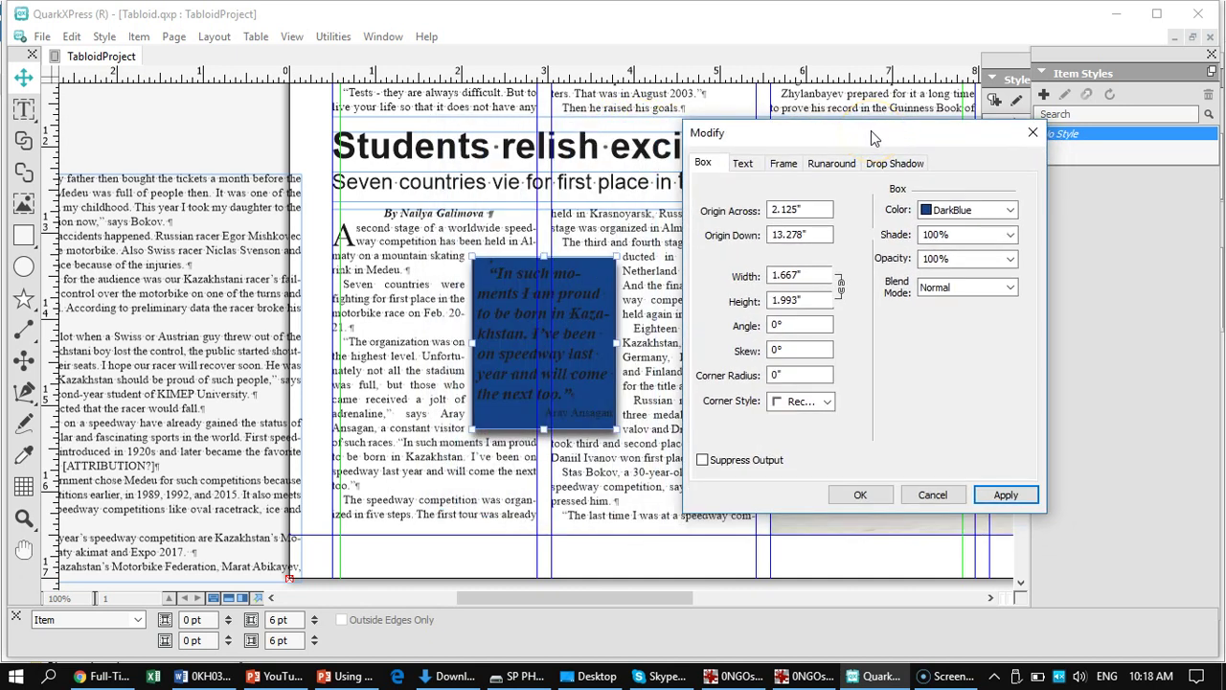
{"action": "left_click", "coordinate": [870, 130]}
- Lower the box fill opacity to 24% and confirm
{"action": "left_click", "coordinate": [1011, 261]}
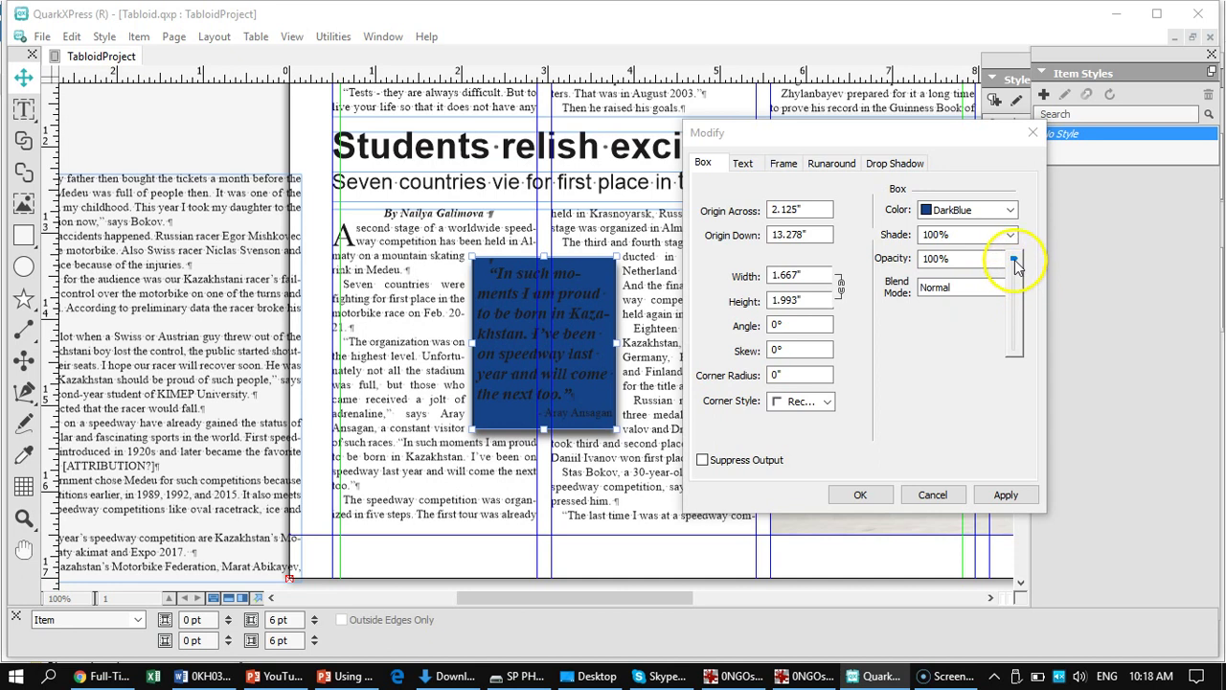
{"action": "left_click_drag", "start_coordinate": [1015, 264], "coordinate": [1017, 298]}
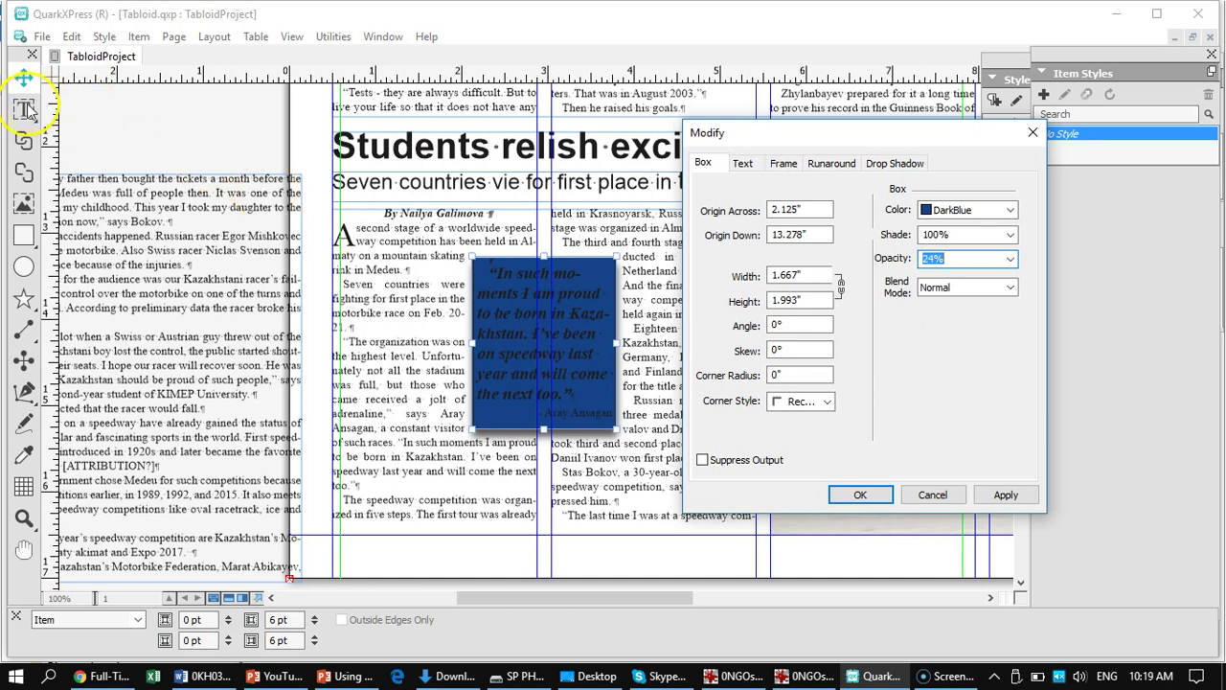
{"action": "left_click", "coordinate": [503, 312]}
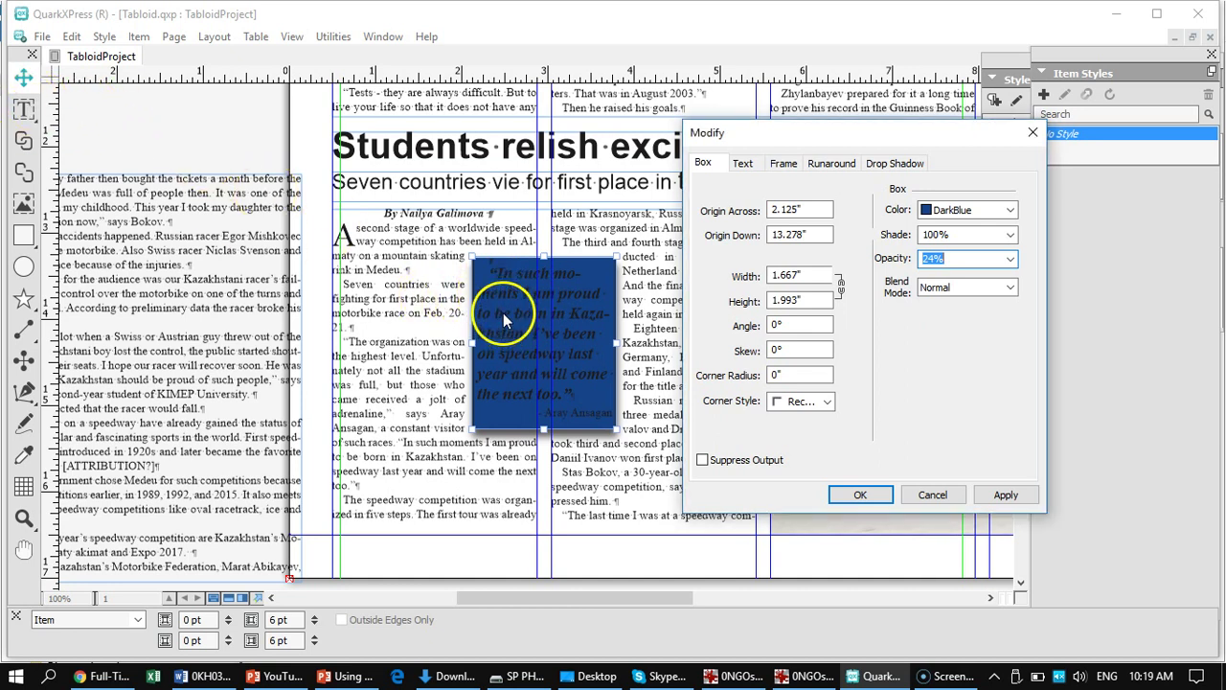
{"action": "left_click", "coordinate": [860, 496]}
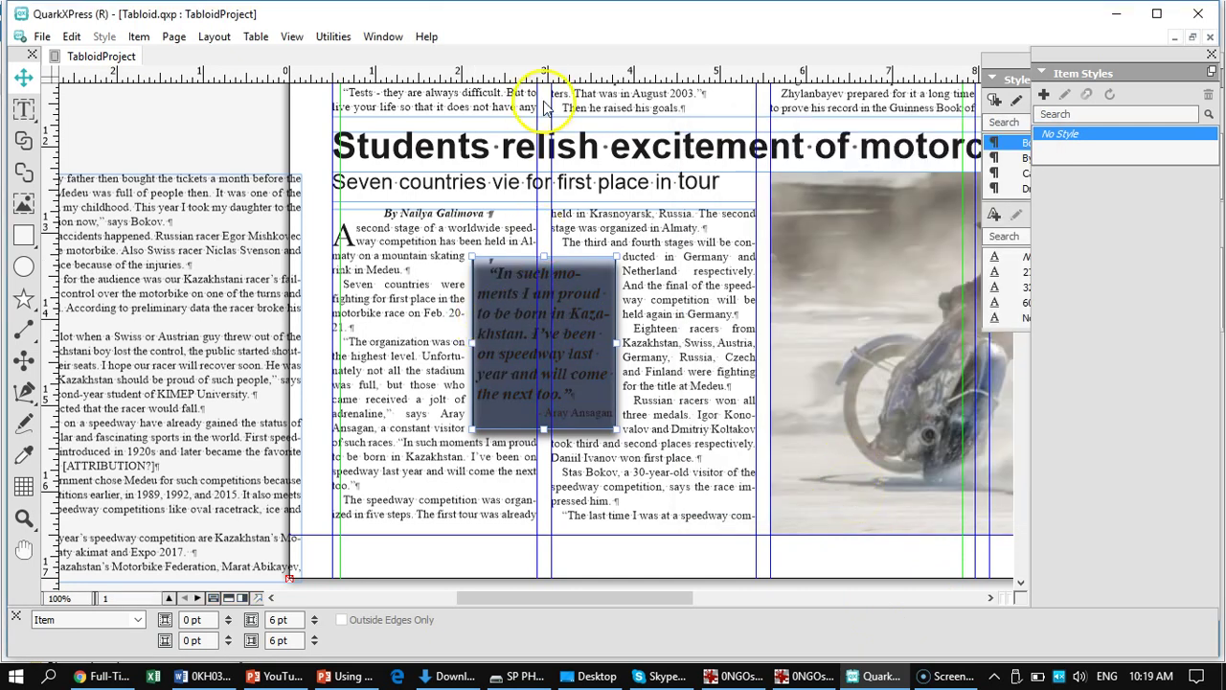
- Raise the box's DarkBlue fill opacity from 54% to 78% and apply it
{"action": "right_click", "coordinate": [513, 338]}
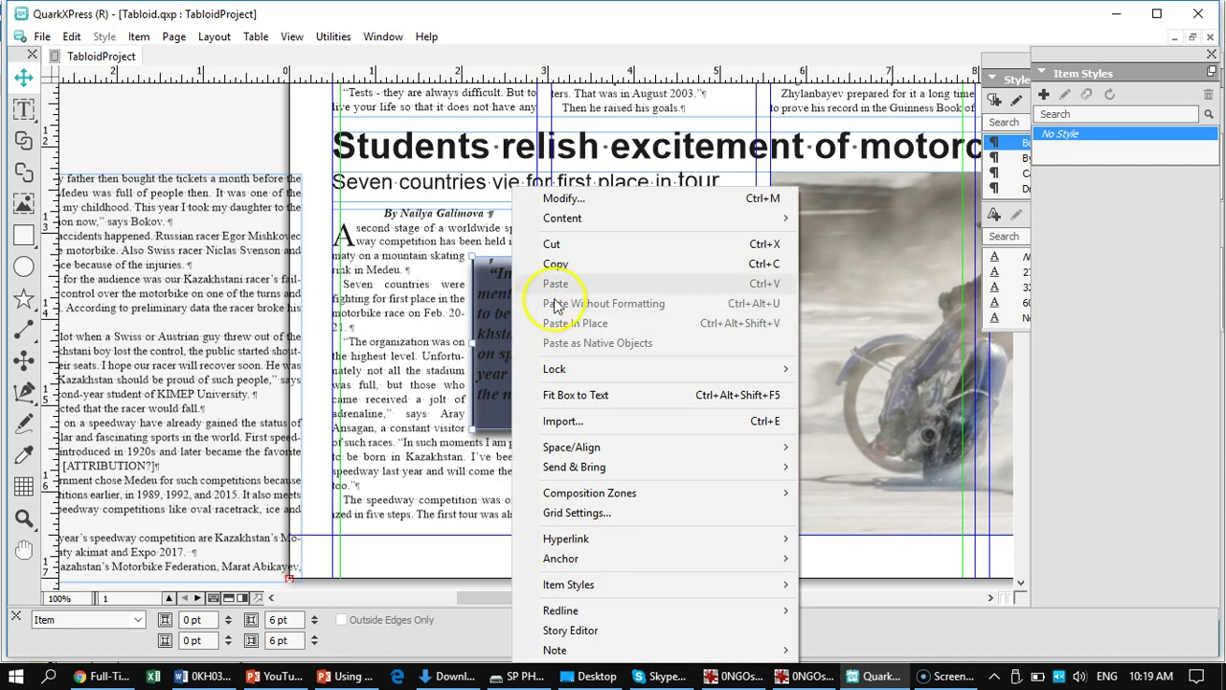
{"action": "left_click", "coordinate": [560, 198]}
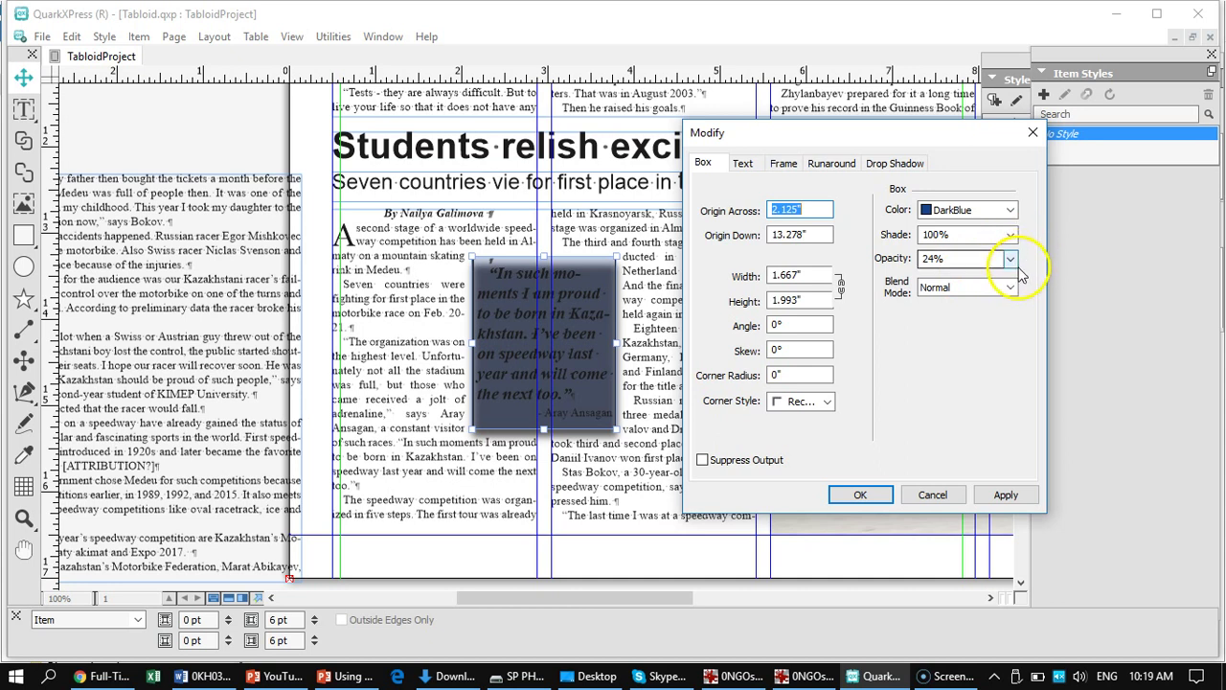
{"action": "left_click", "coordinate": [1012, 260]}
{"action": "left_click_drag", "start_coordinate": [1014, 261], "coordinate": [1013, 242]}
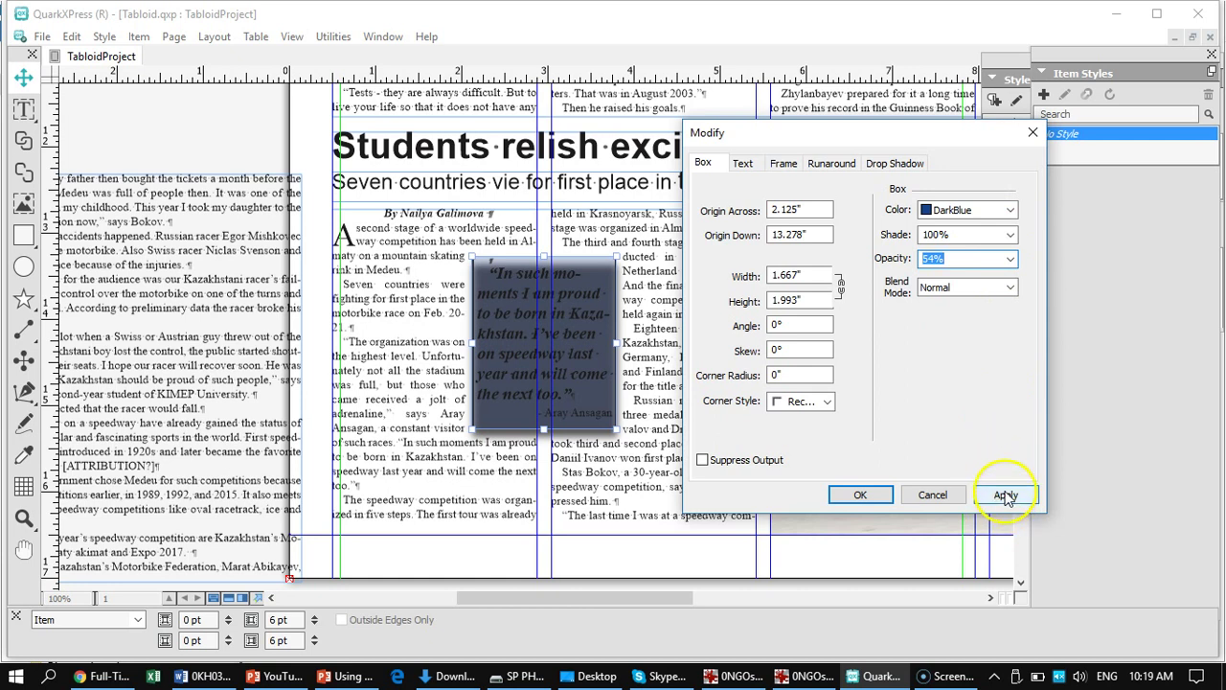
{"action": "left_click", "coordinate": [1005, 496]}
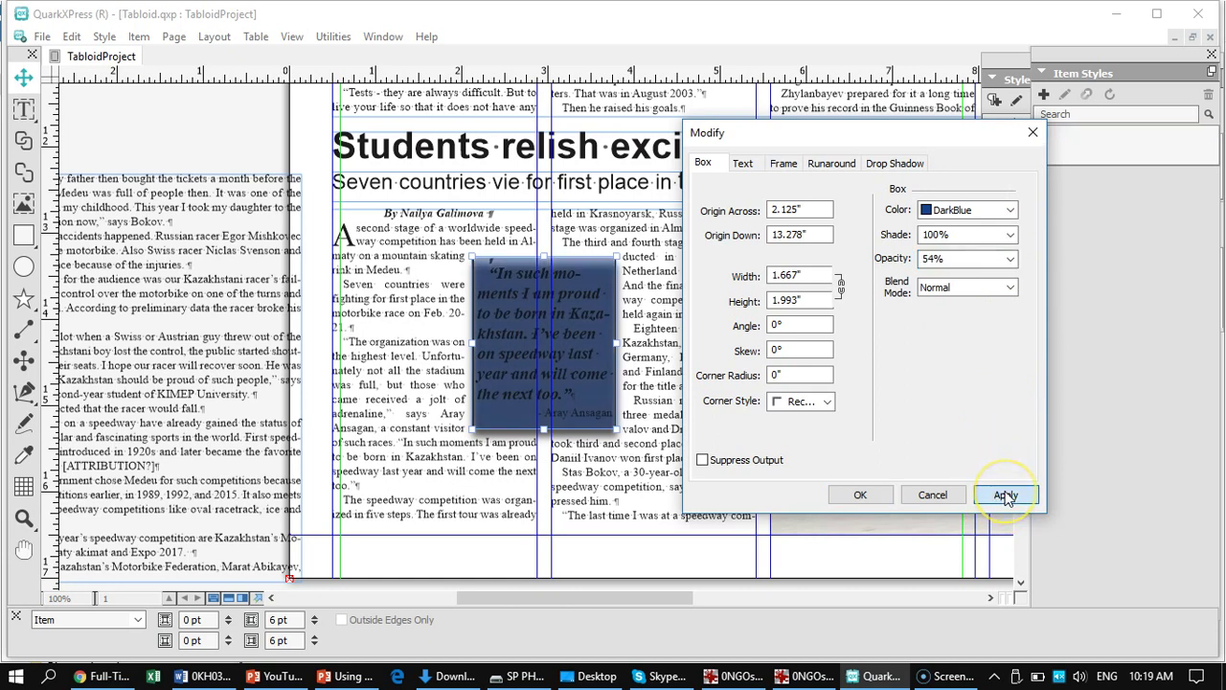
{"action": "left_click", "coordinate": [1013, 273]}
{"action": "left_click_drag", "start_coordinate": [1012, 253], "coordinate": [1012, 236]}
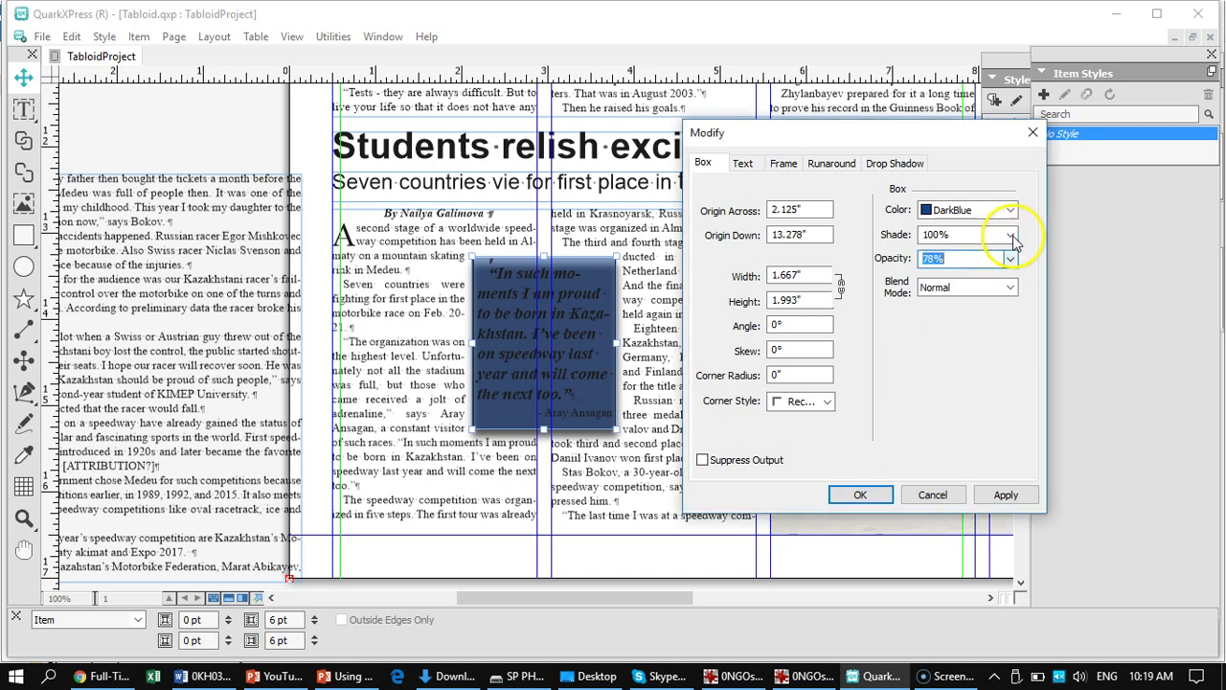
{"action": "left_click", "coordinate": [1005, 496]}
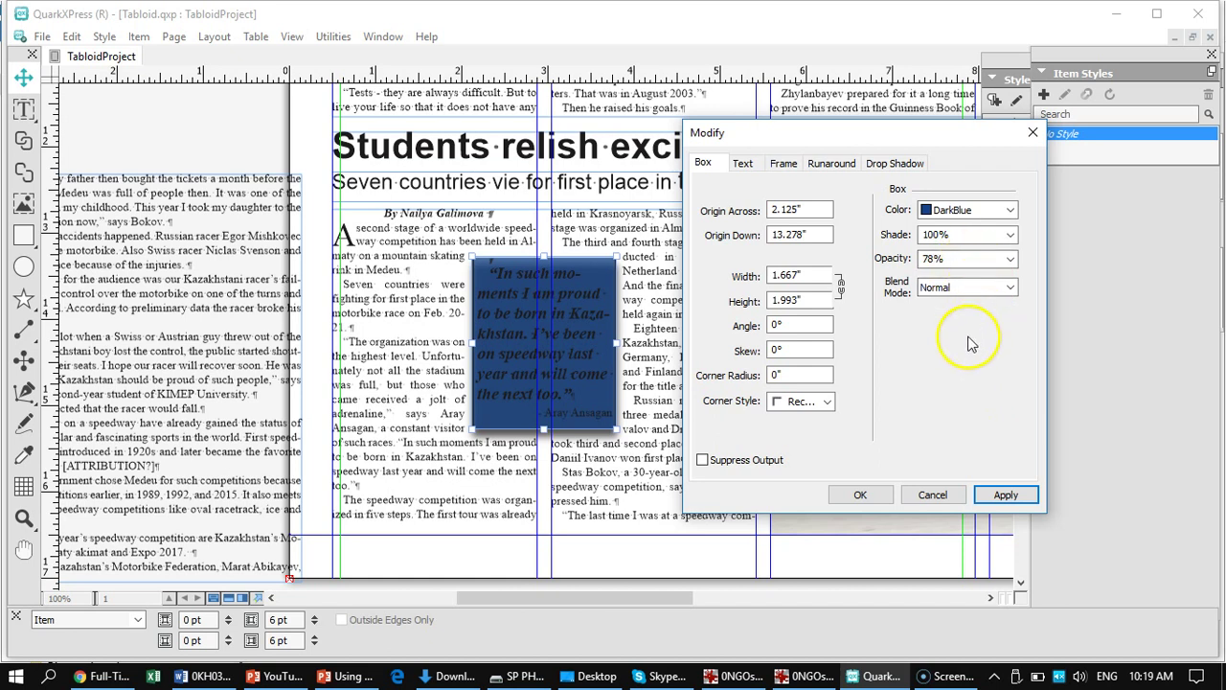
{"action": "left_click", "coordinate": [1003, 494]}
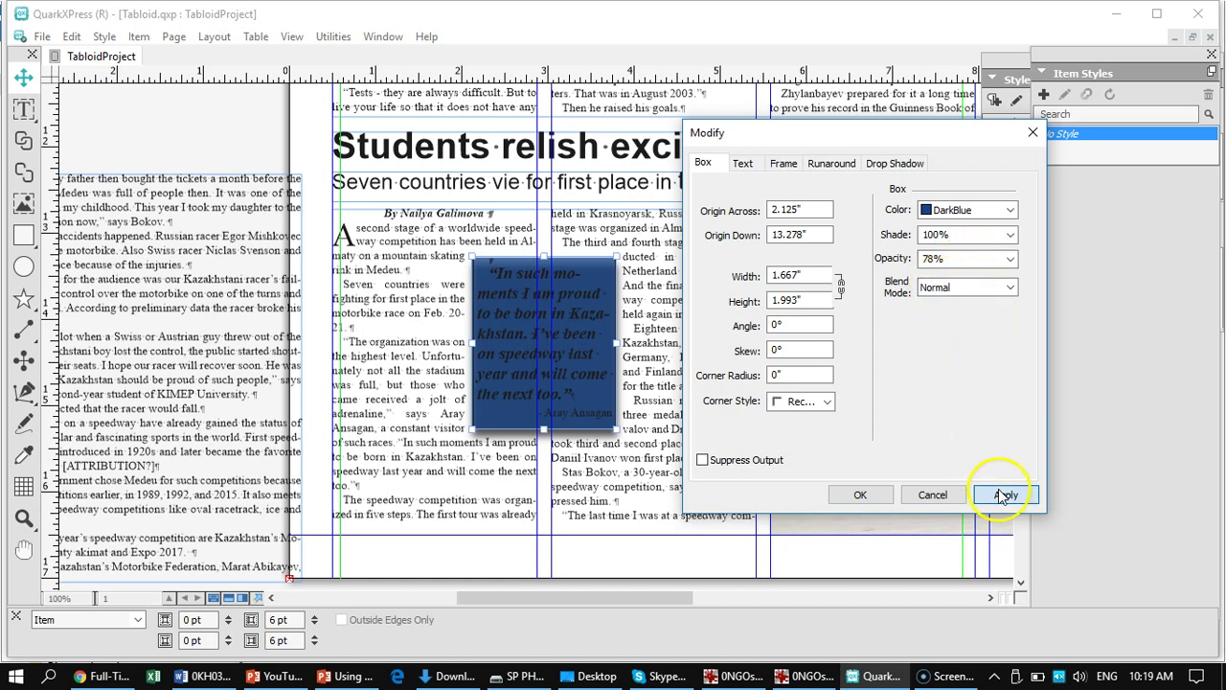
{"action": "left_click", "coordinate": [860, 496]}
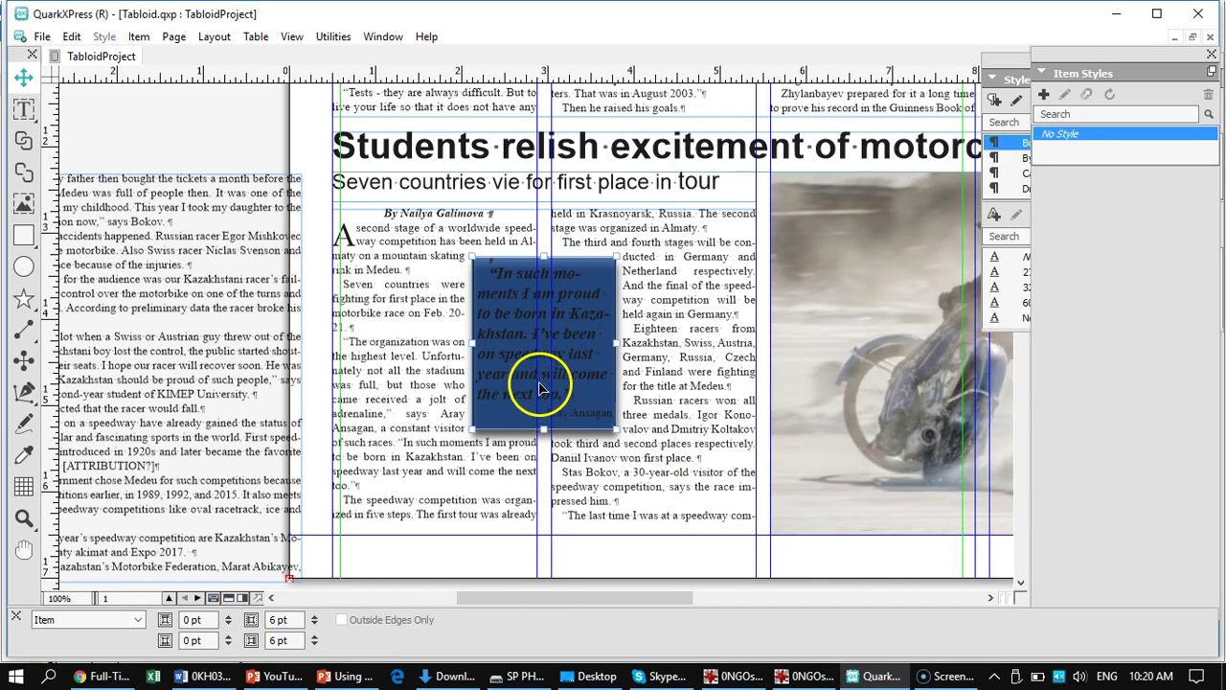
- Give all the pull-quote text a White text stroke
{"action": "left_click", "coordinate": [26, 112]}
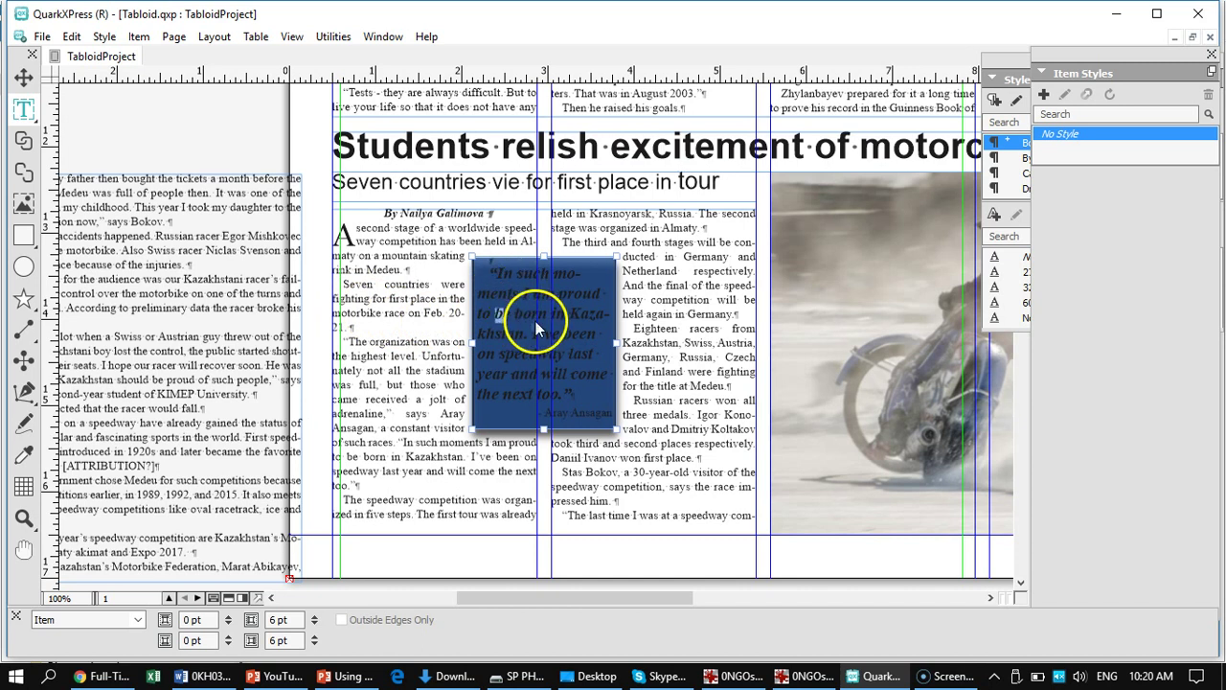
{"action": "key", "text": "ctrl+a"}
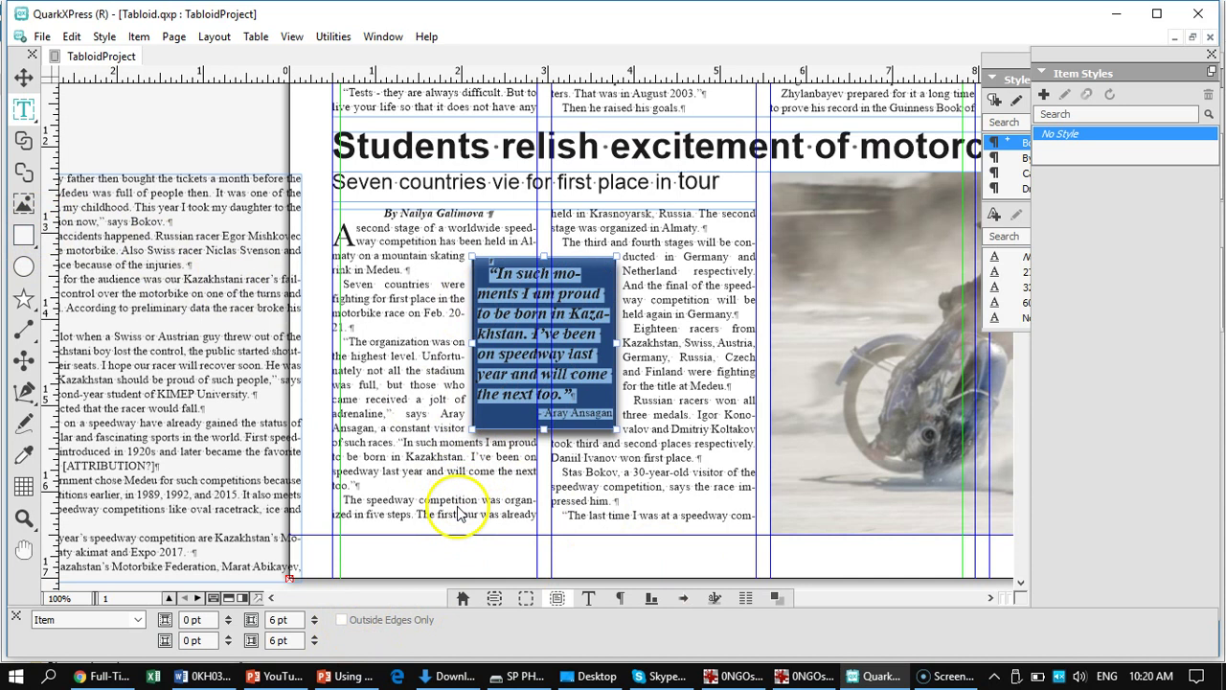
{"action": "left_click", "coordinate": [588, 597]}
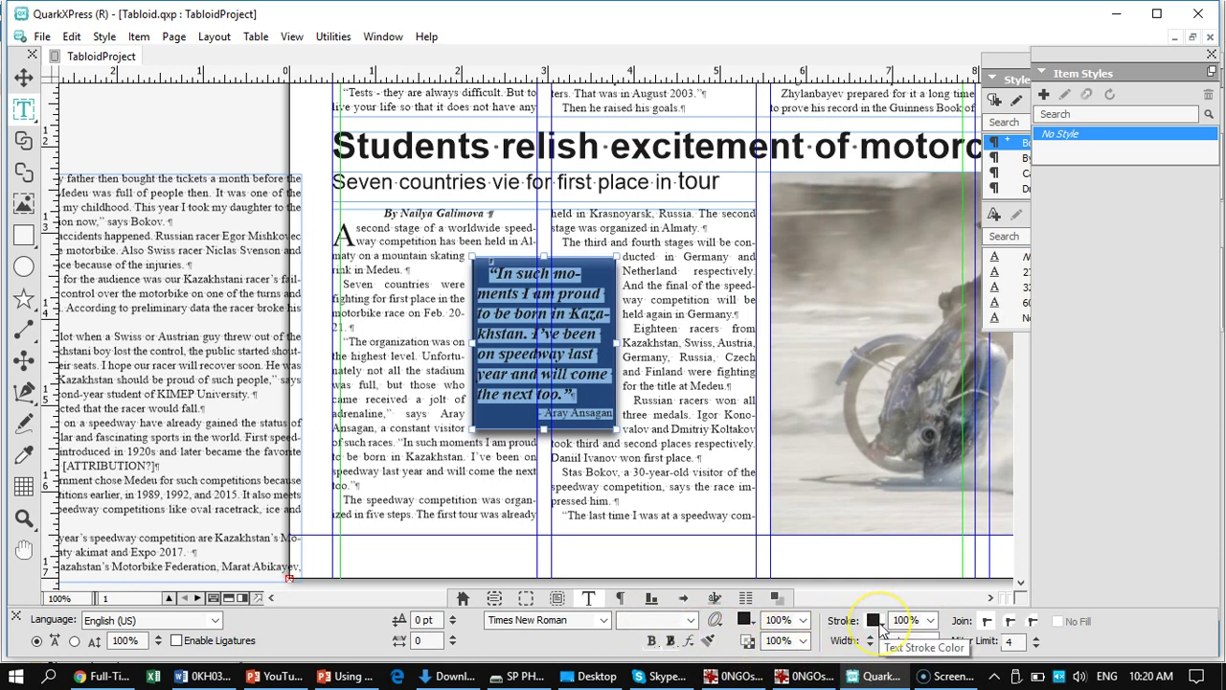
{"action": "left_click", "coordinate": [879, 623]}
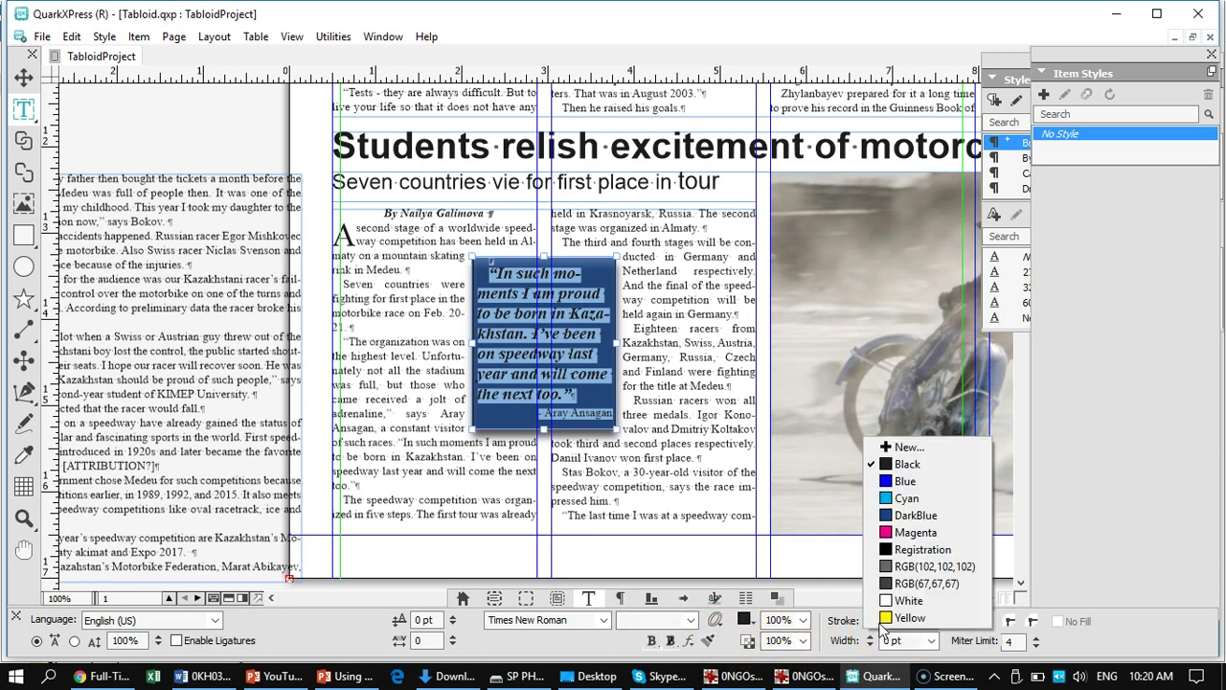
{"action": "left_click", "coordinate": [906, 601]}
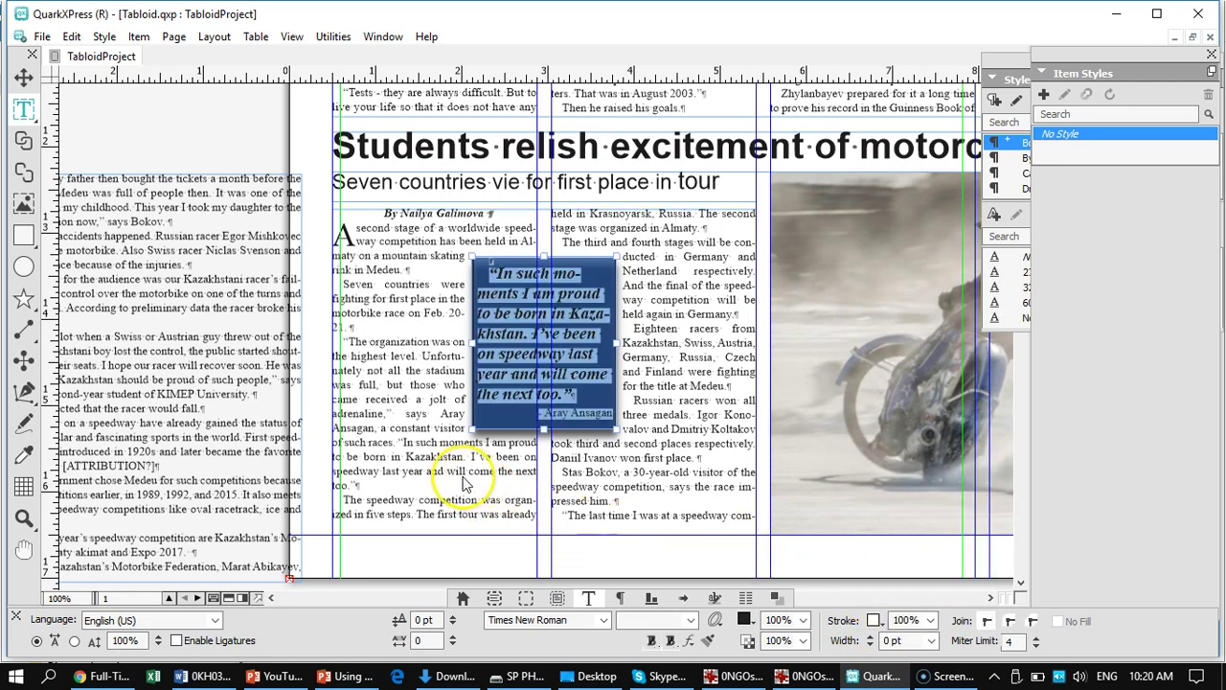
{"action": "left_click", "coordinate": [430, 463]}
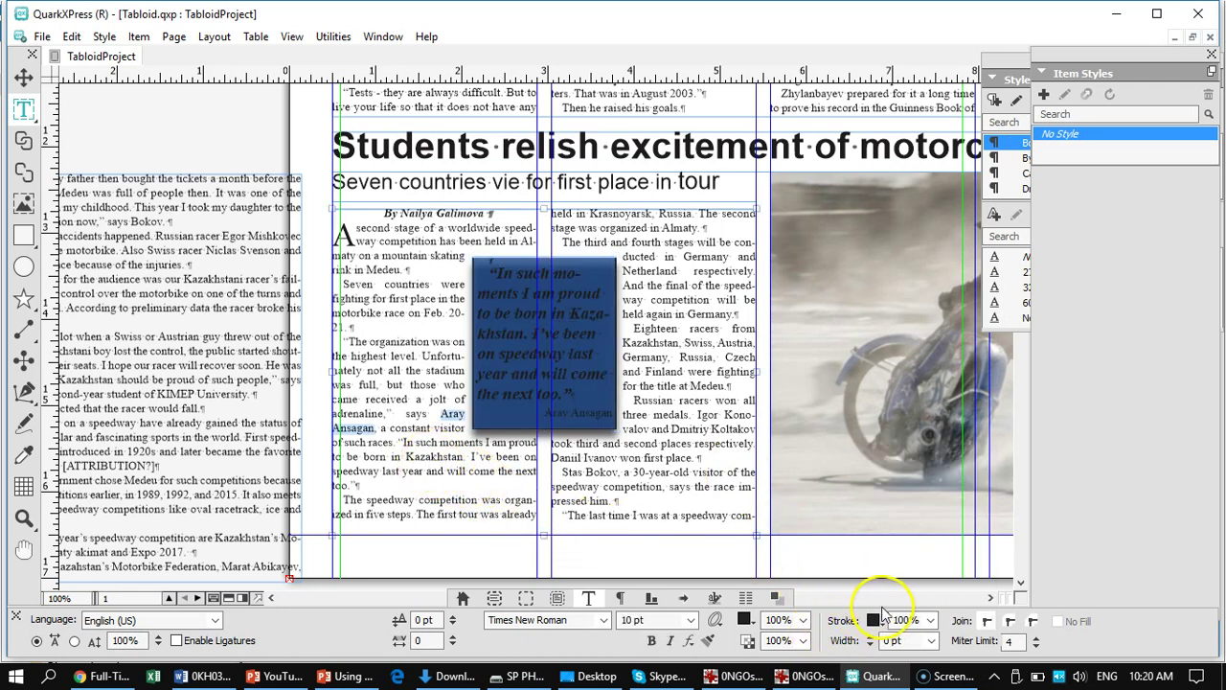
- Reselect the quote box and select all of its text with the Text Content tool
{"action": "left_click", "coordinate": [548, 364]}
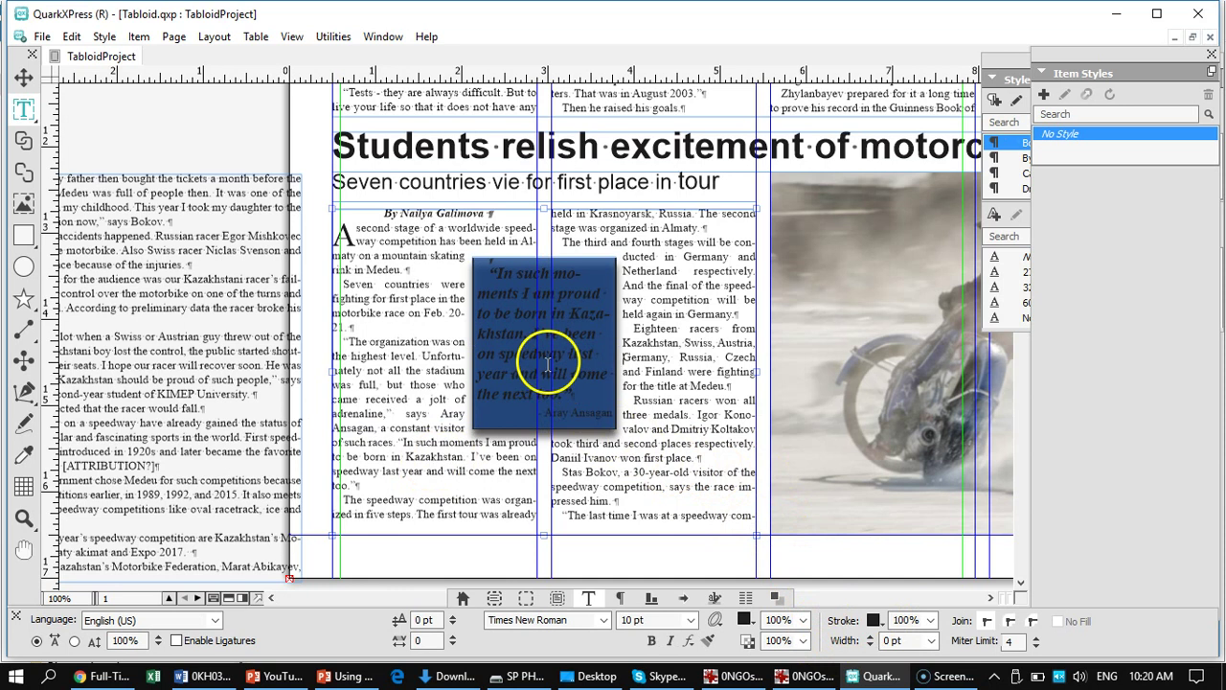
{"action": "left_click_drag", "start_coordinate": [548, 360], "coordinate": [581, 369]}
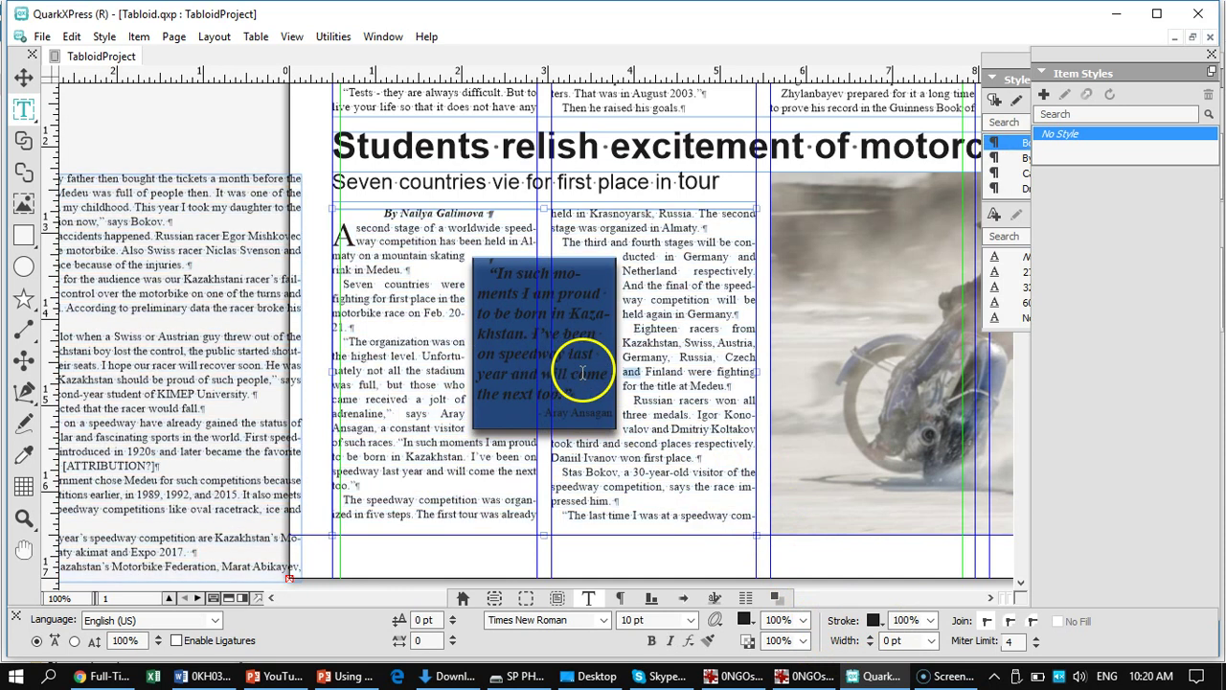
{"action": "key", "text": "ctrl+a"}
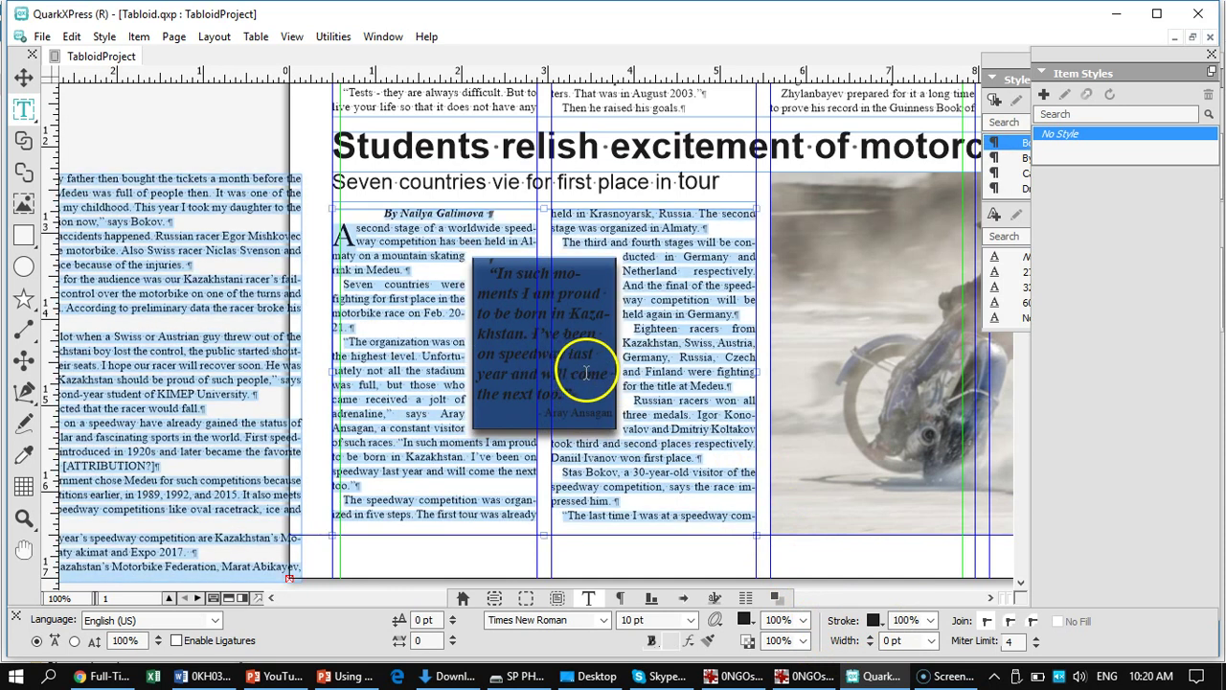
{"action": "left_click", "coordinate": [504, 304]}
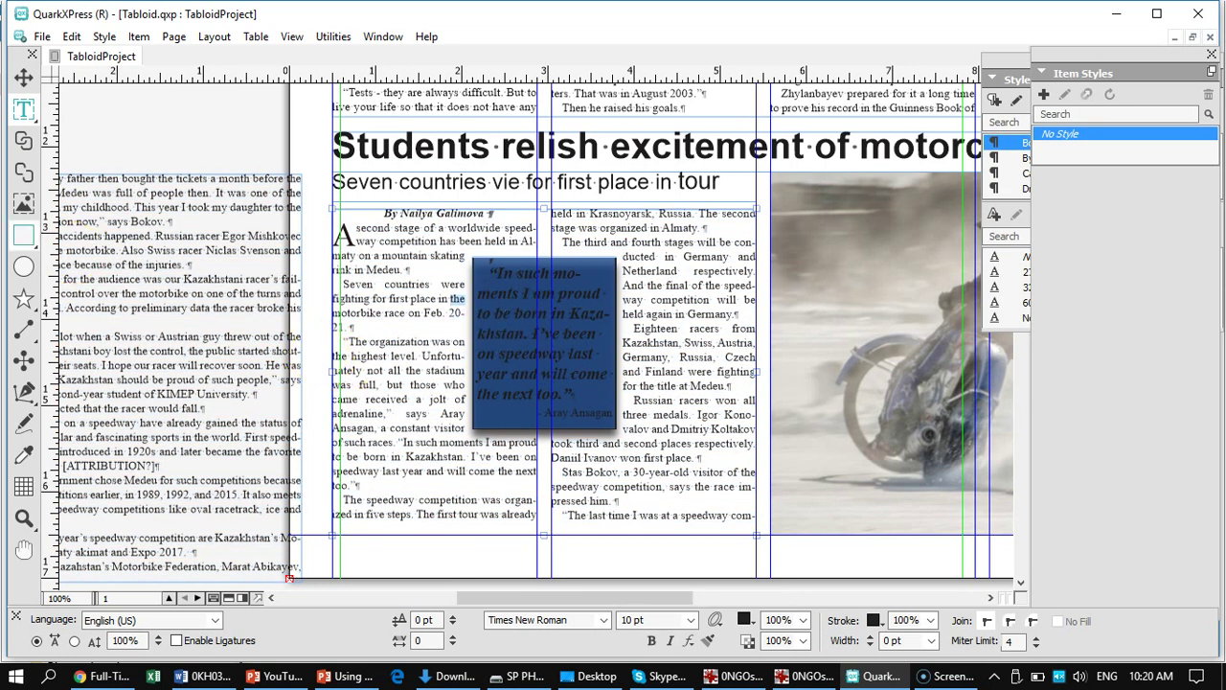
{"action": "left_click", "coordinate": [19, 82]}
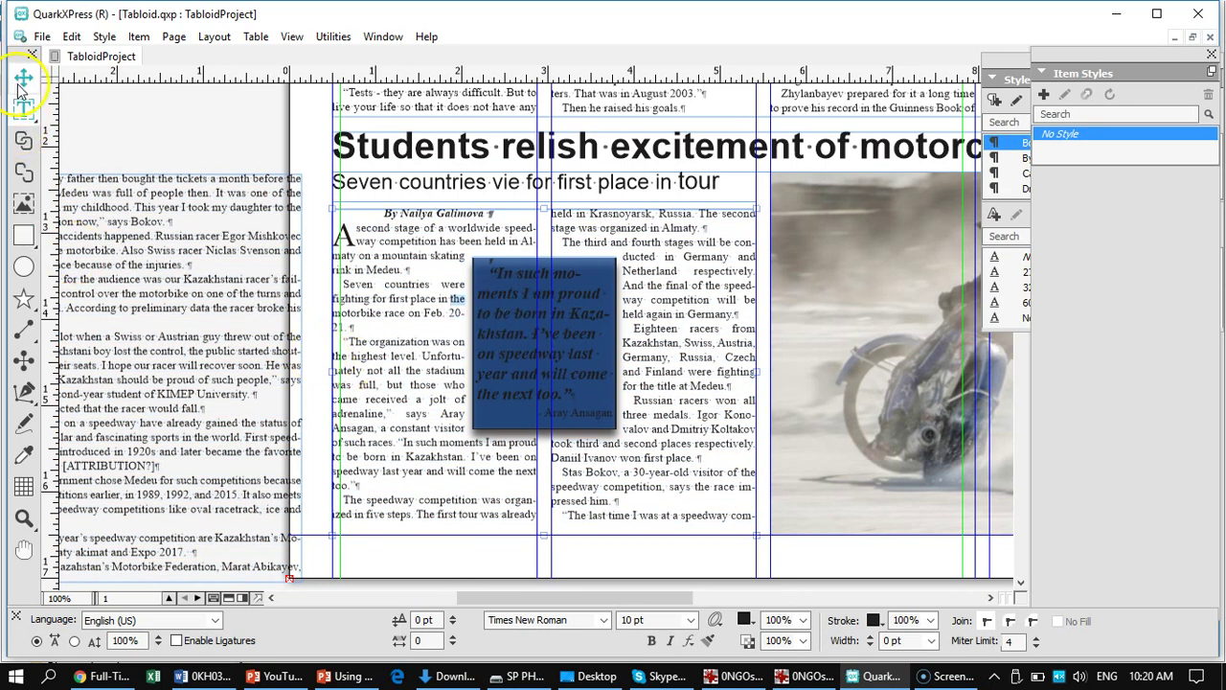
{"action": "left_click", "coordinate": [508, 326]}
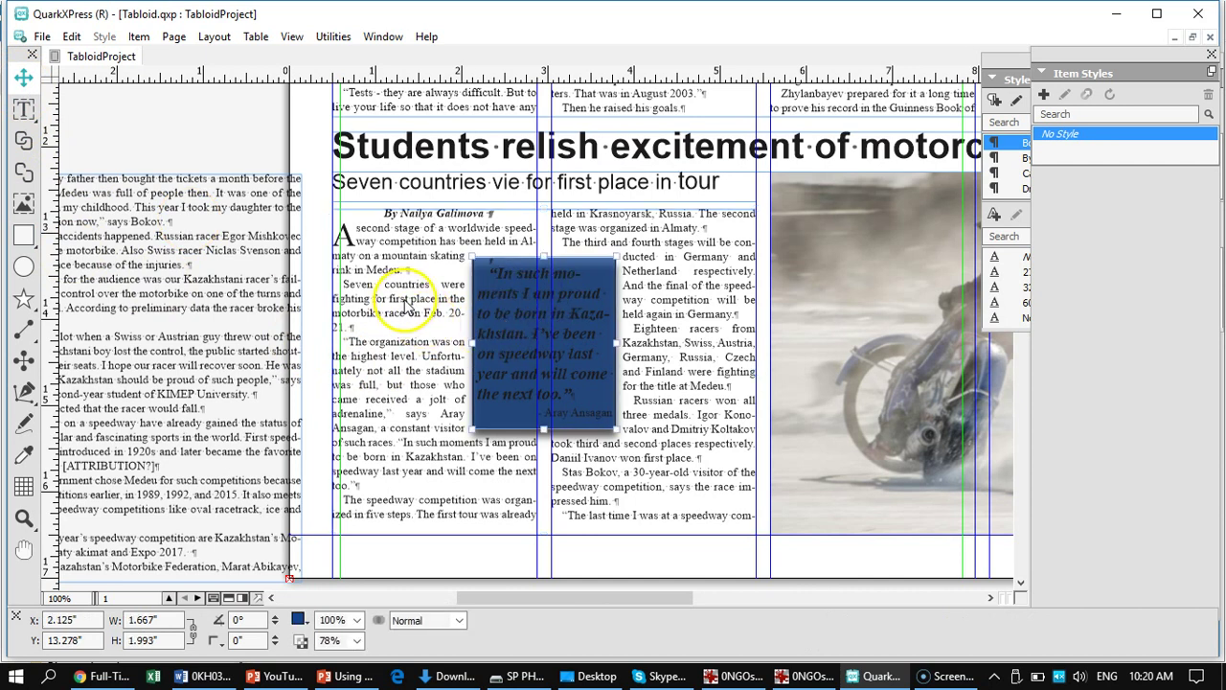
{"action": "right_click", "coordinate": [507, 288]}
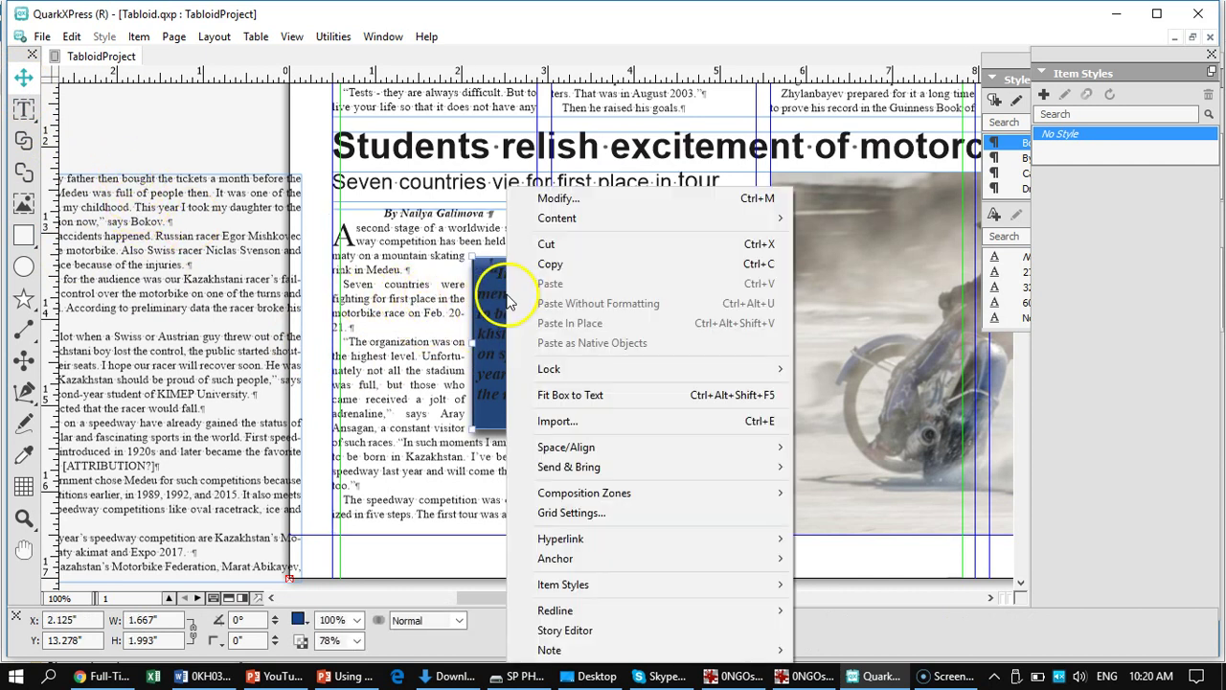
{"action": "mouse_move", "coordinate": [624, 470]}
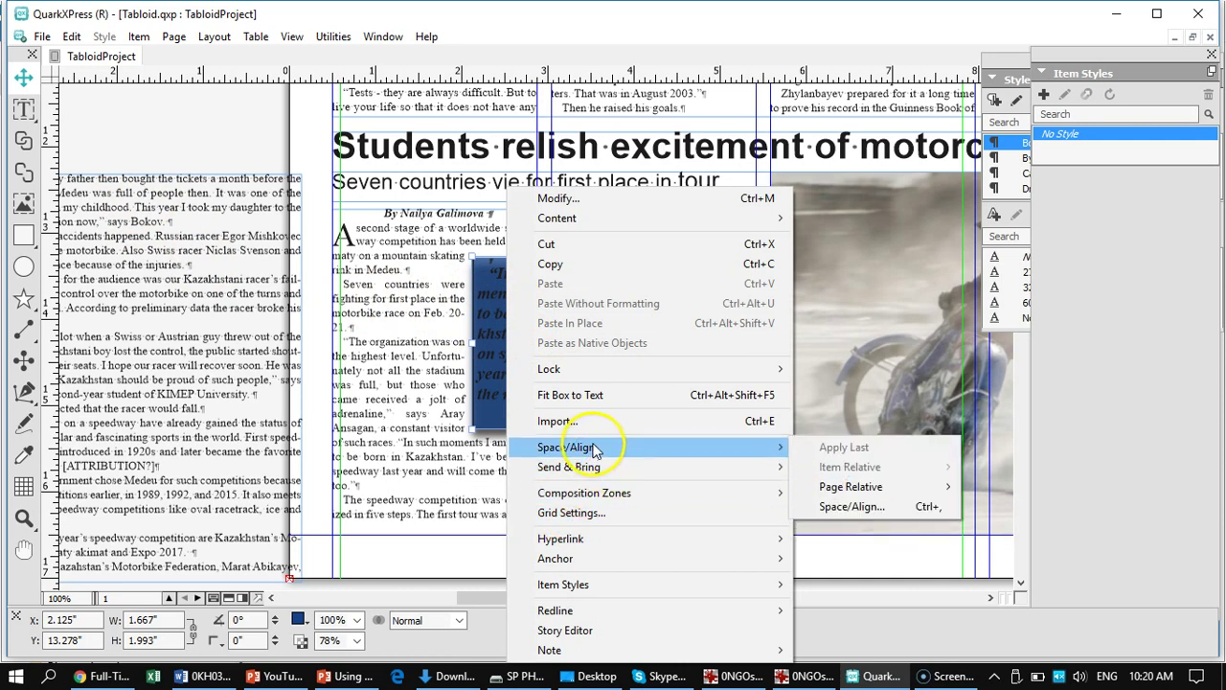
{"action": "left_click", "coordinate": [24, 108]}
{"action": "left_click", "coordinate": [562, 355]}
{"action": "key", "text": "ctrl+a"}
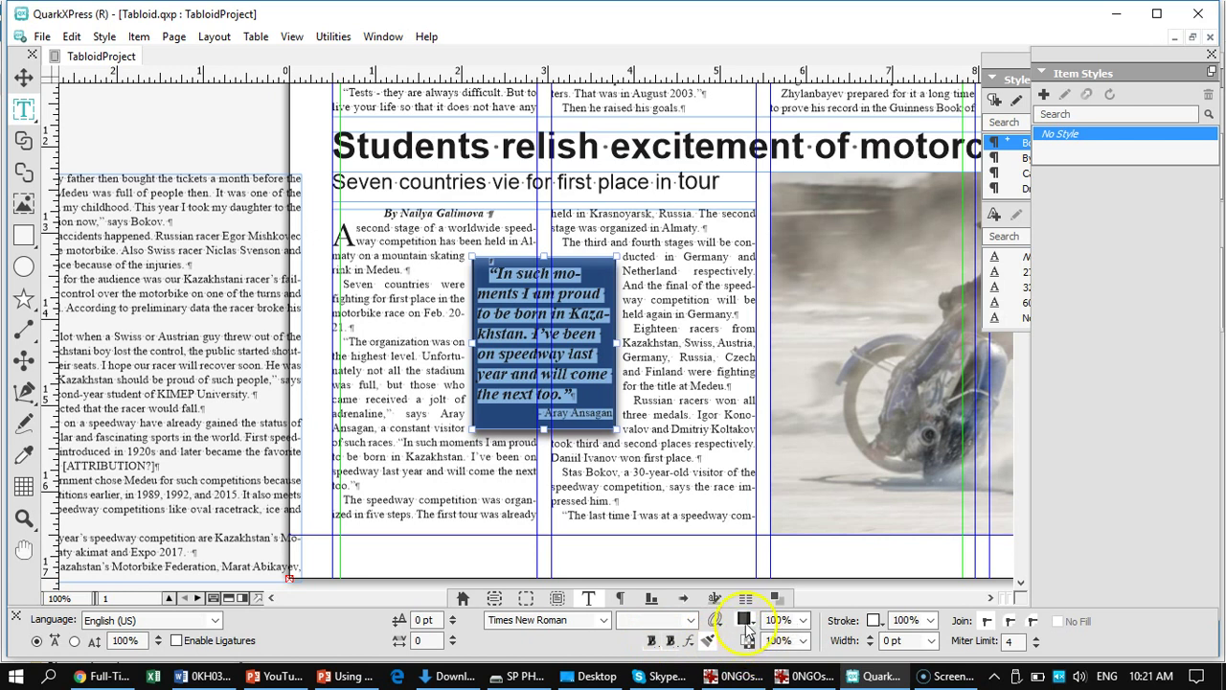
- Colour the italic quote and attribution text White
{"action": "left_click", "coordinate": [795, 620]}
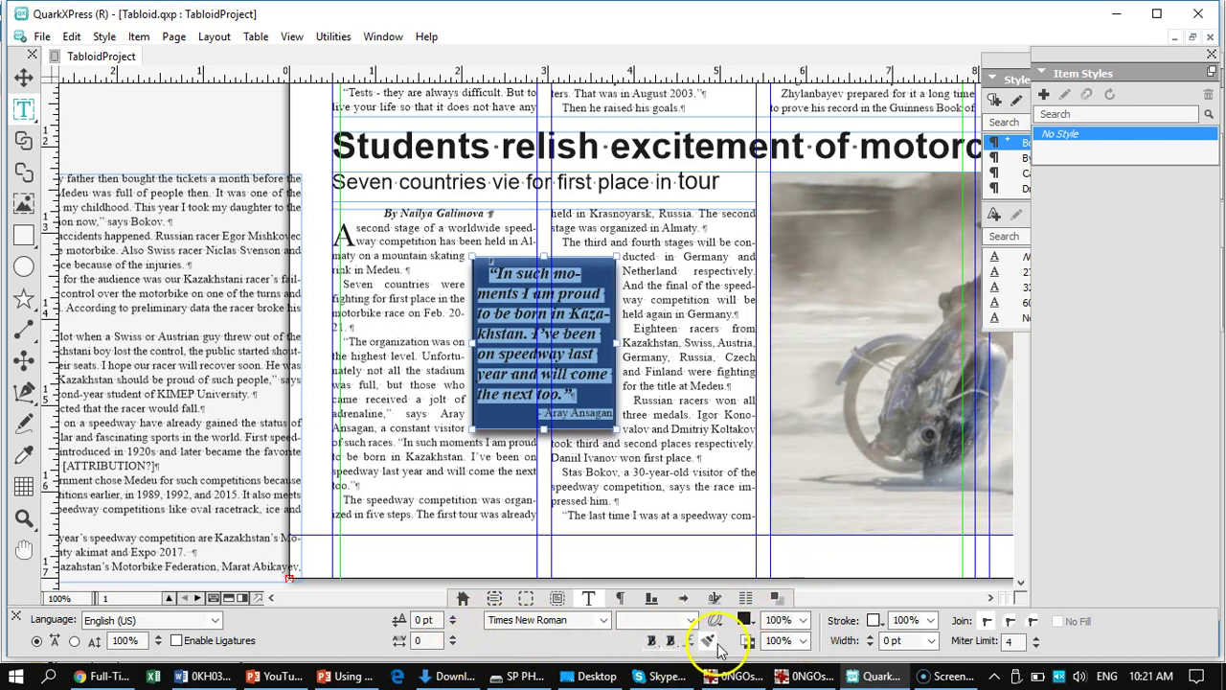
{"action": "left_click", "coordinate": [801, 619]}
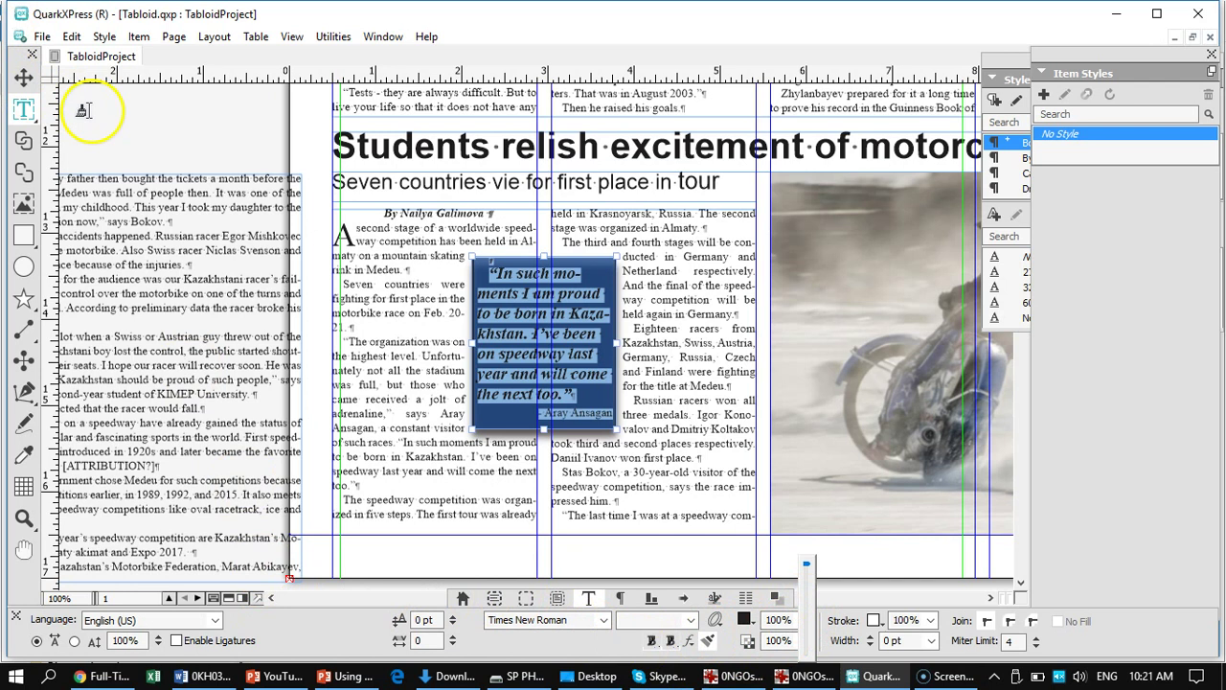
{"action": "left_click", "coordinate": [24, 110]}
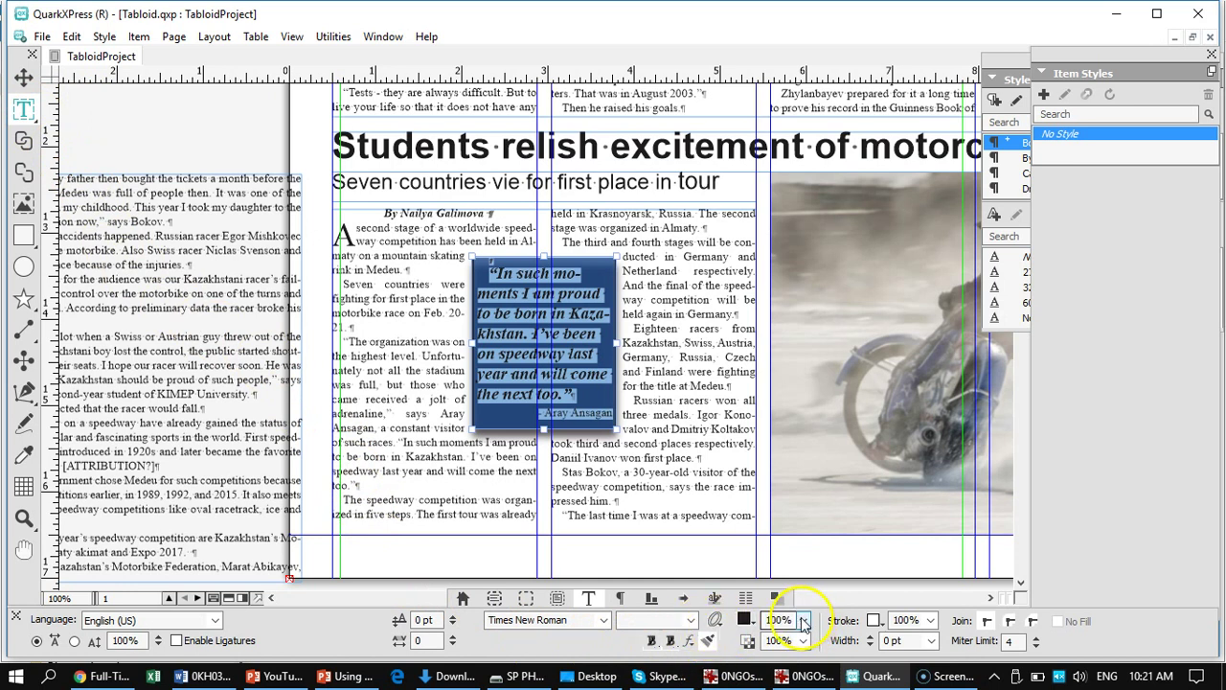
{"action": "left_click", "coordinate": [747, 622]}
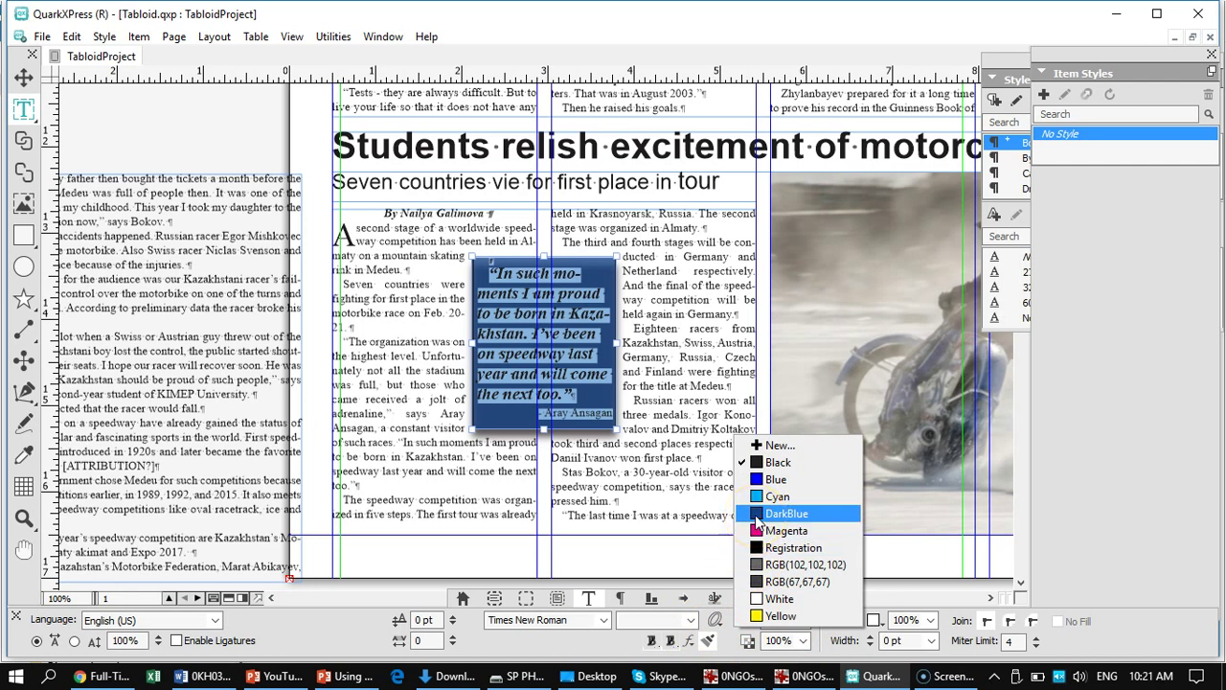
{"action": "left_click", "coordinate": [778, 597]}
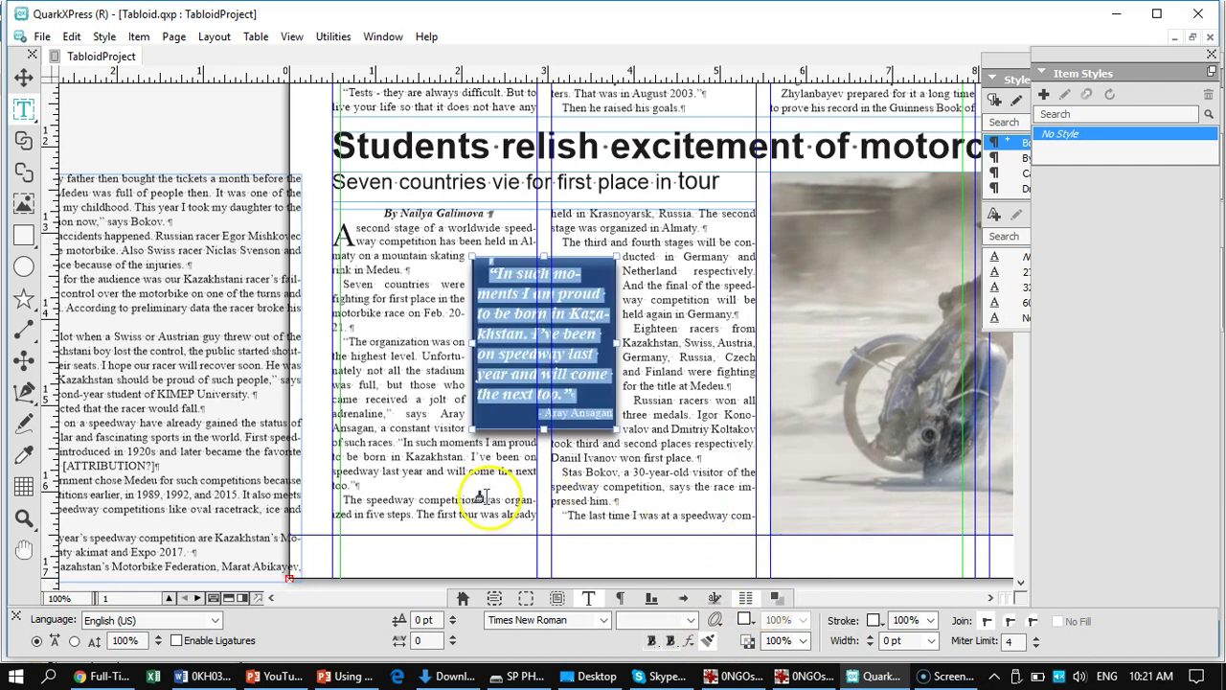
{"action": "left_click", "coordinate": [480, 493]}
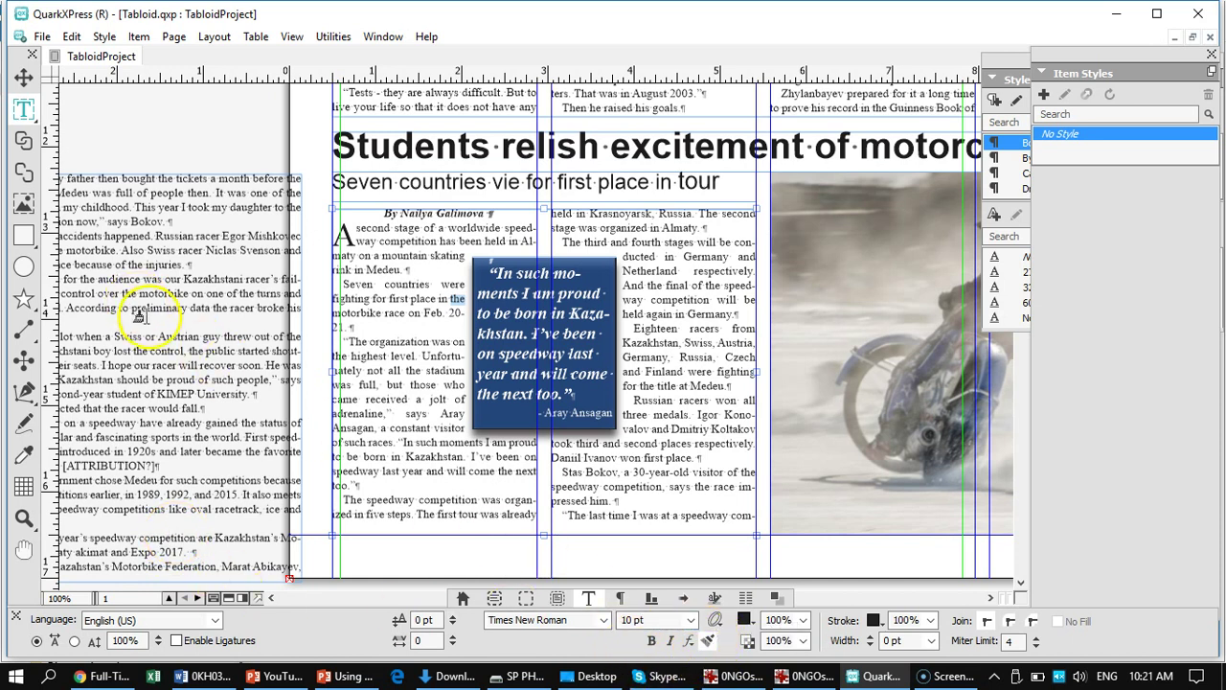
- Deselect the quote box and fit the whole tabloid page in the window to review the pull quote
{"action": "left_click", "coordinate": [144, 115]}
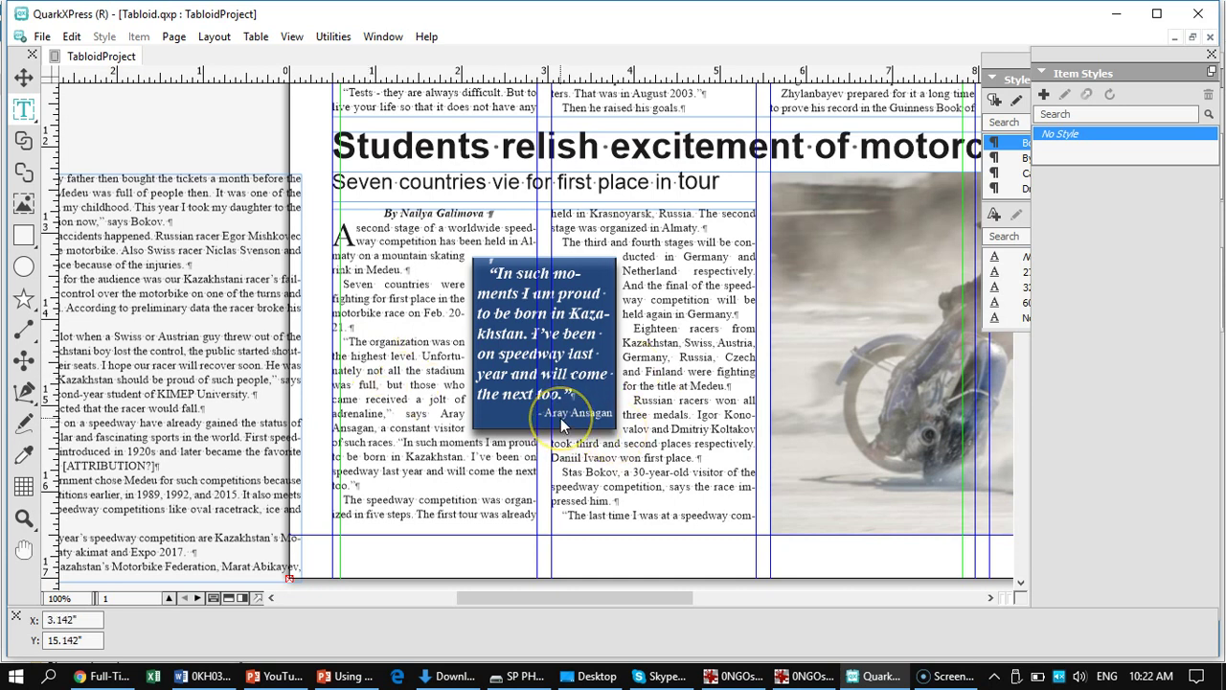
{"action": "key", "text": "ctrl+0"}
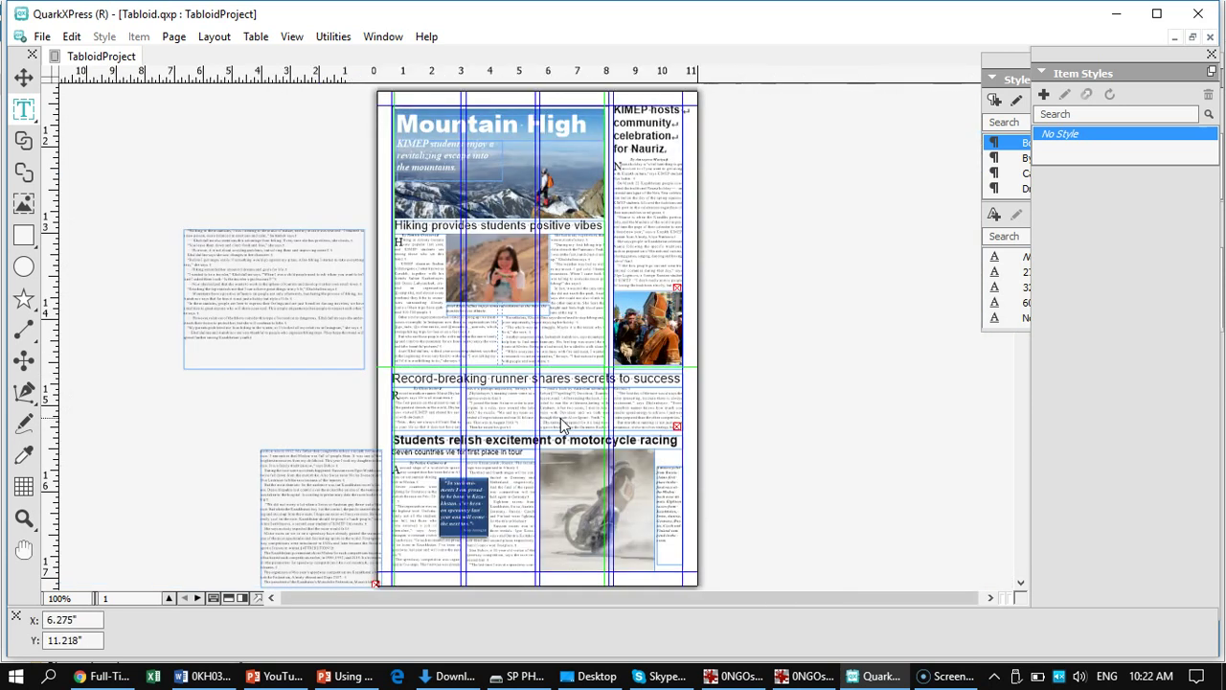
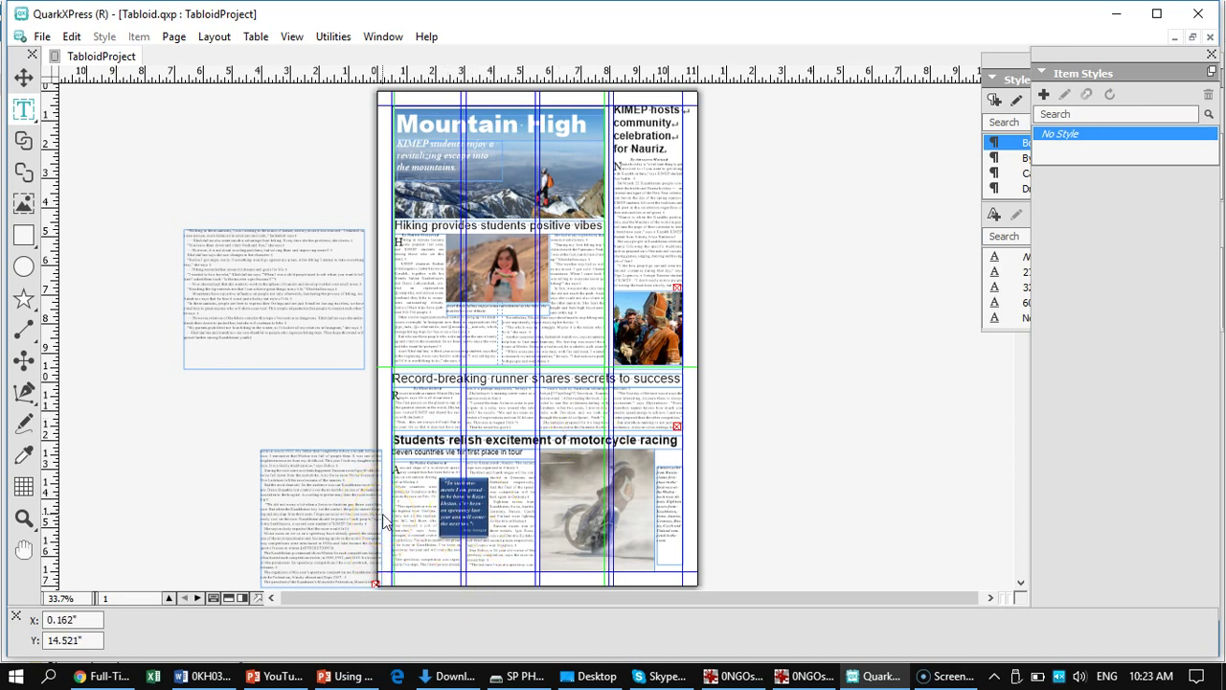
- View the motorcycle article at 100% and select its dark blue pull-quote box with the Item tool
{"action": "key", "text": "ctrl+1"}
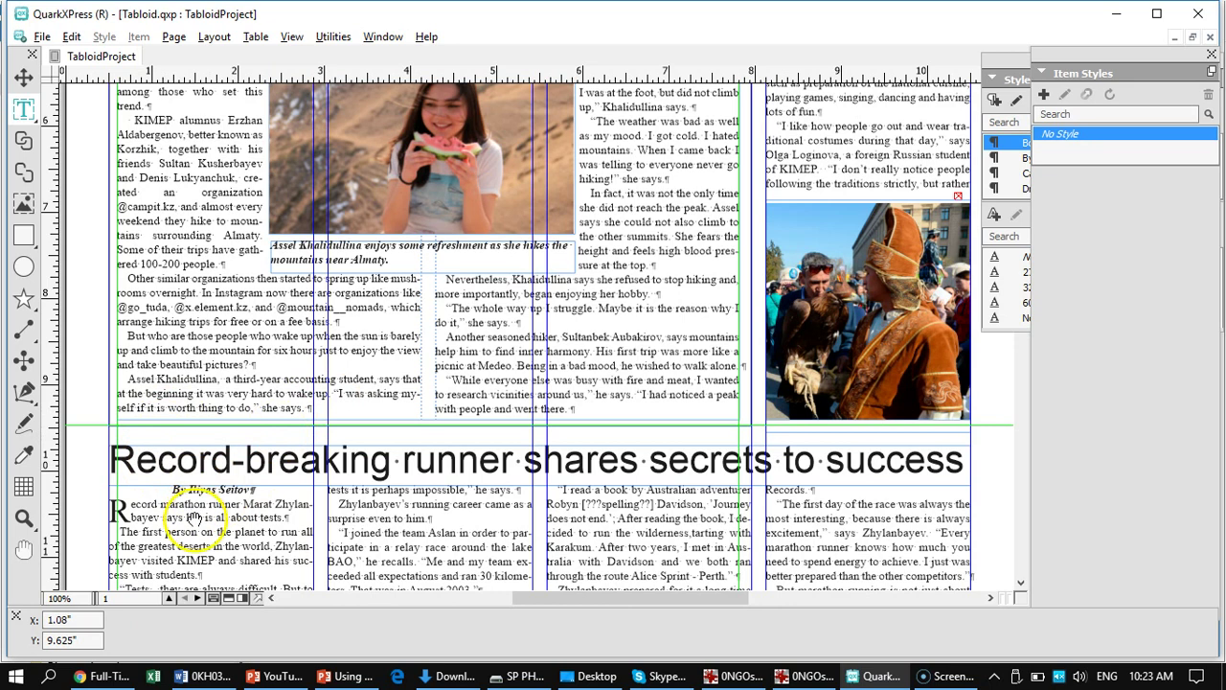
{"action": "scroll", "coordinate": [192, 450], "scroll_direction": "down", "scroll_amount": 3}
{"action": "scroll", "coordinate": [206, 362], "scroll_direction": "down", "scroll_amount": 7}
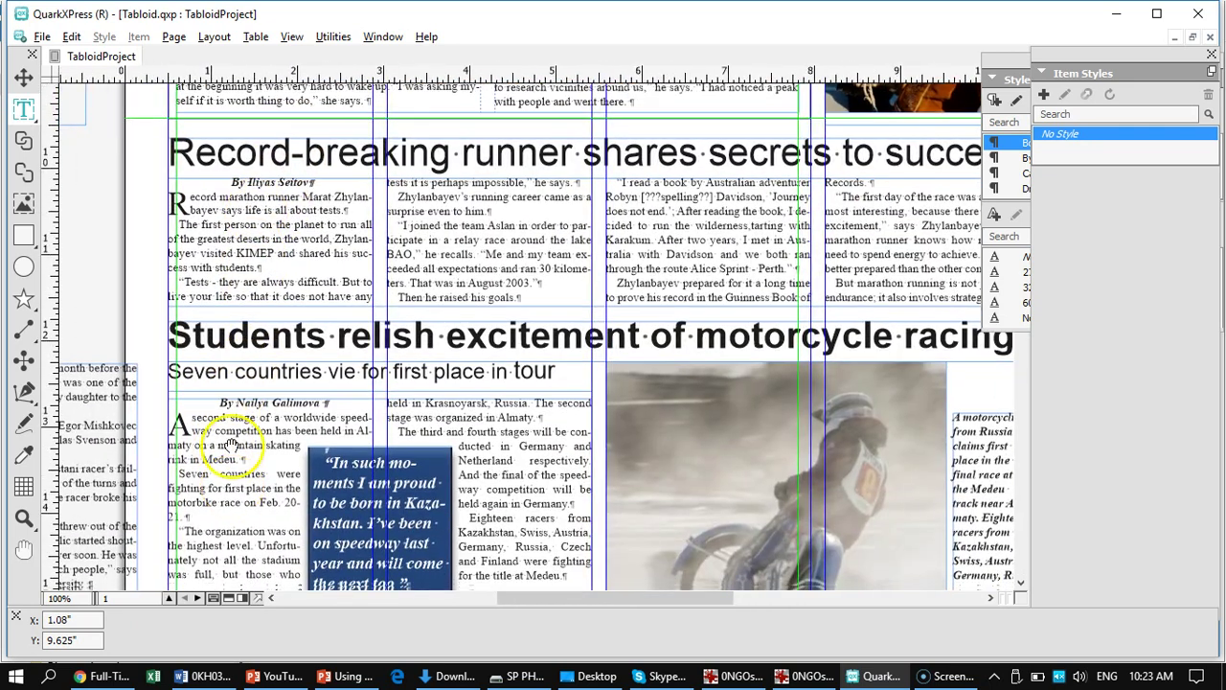
{"action": "scroll", "coordinate": [218, 305], "scroll_direction": "down", "scroll_amount": 3}
{"action": "scroll", "coordinate": [218, 305], "scroll_direction": "down", "scroll_amount": 3}
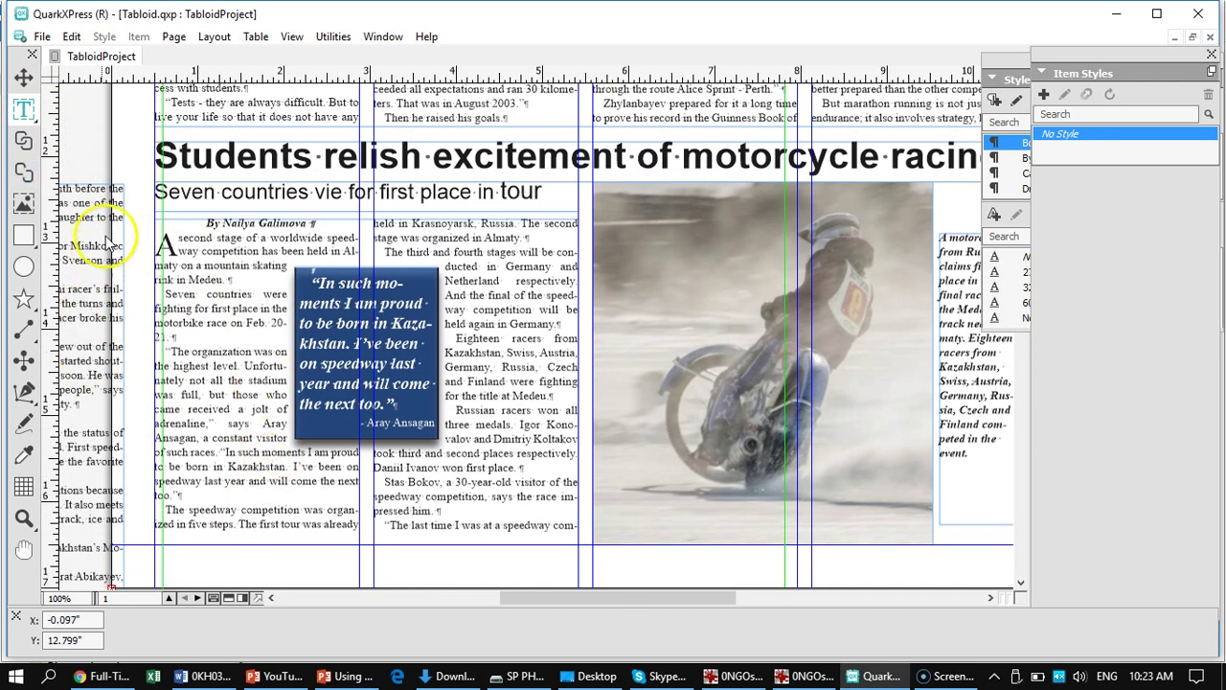
{"action": "left_click", "coordinate": [26, 77]}
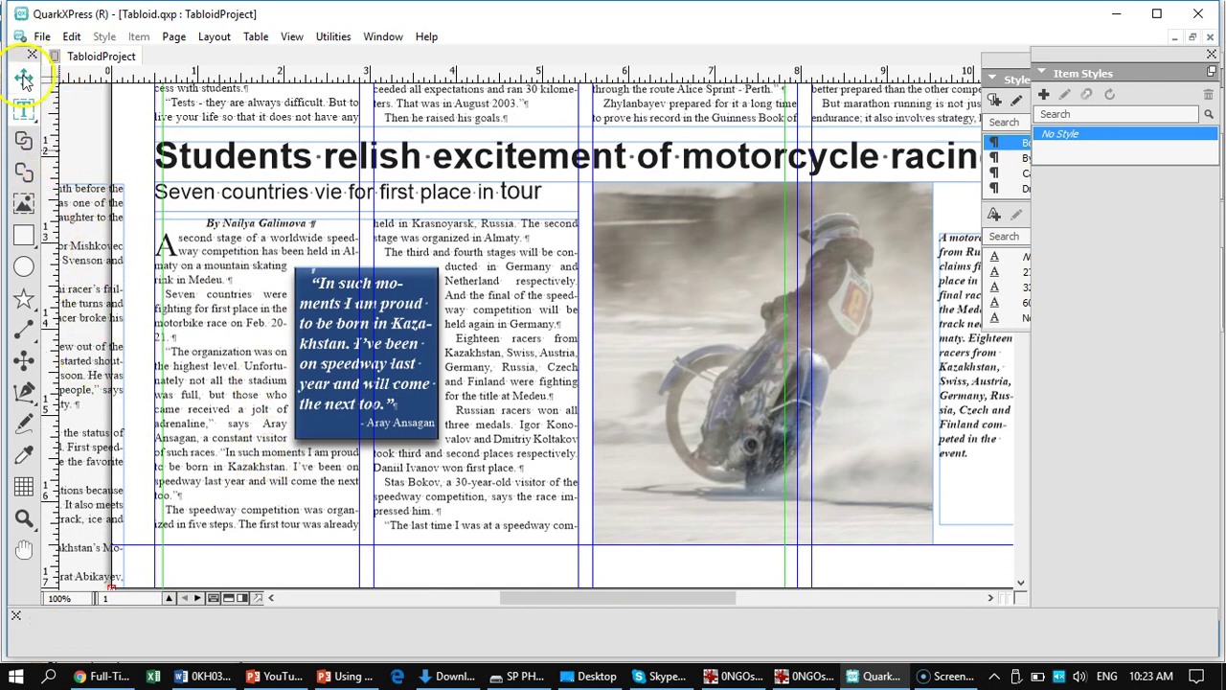
{"action": "left_click", "coordinate": [428, 283]}
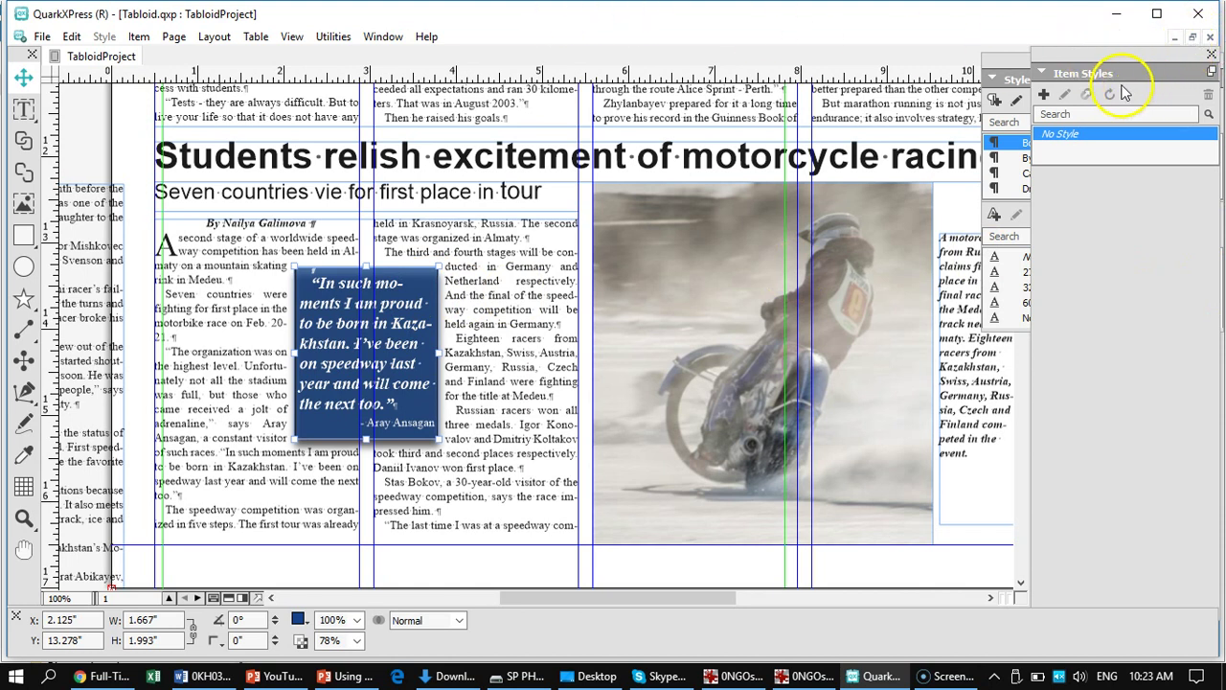
- Show the Colors palette from the Window menu, move it aside, and turn on its eyedropper picker
{"action": "left_click", "coordinate": [375, 42]}
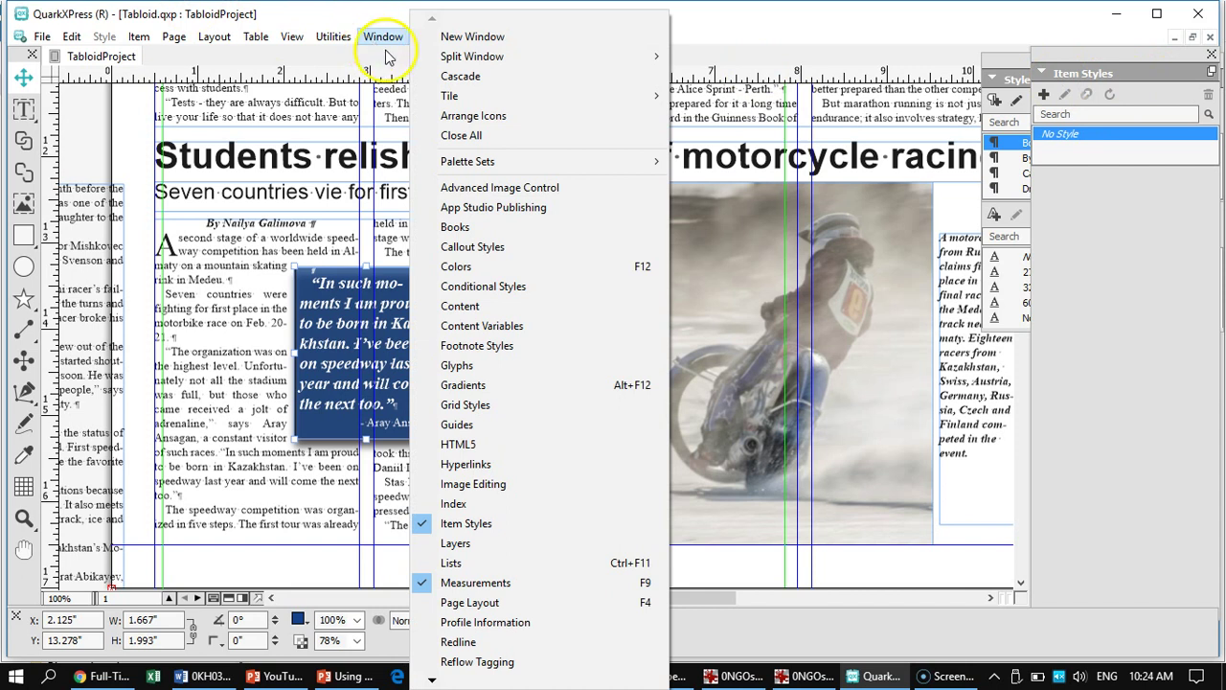
{"action": "left_click", "coordinate": [500, 271]}
{"action": "left_click_drag", "start_coordinate": [554, 304], "coordinate": [674, 149]}
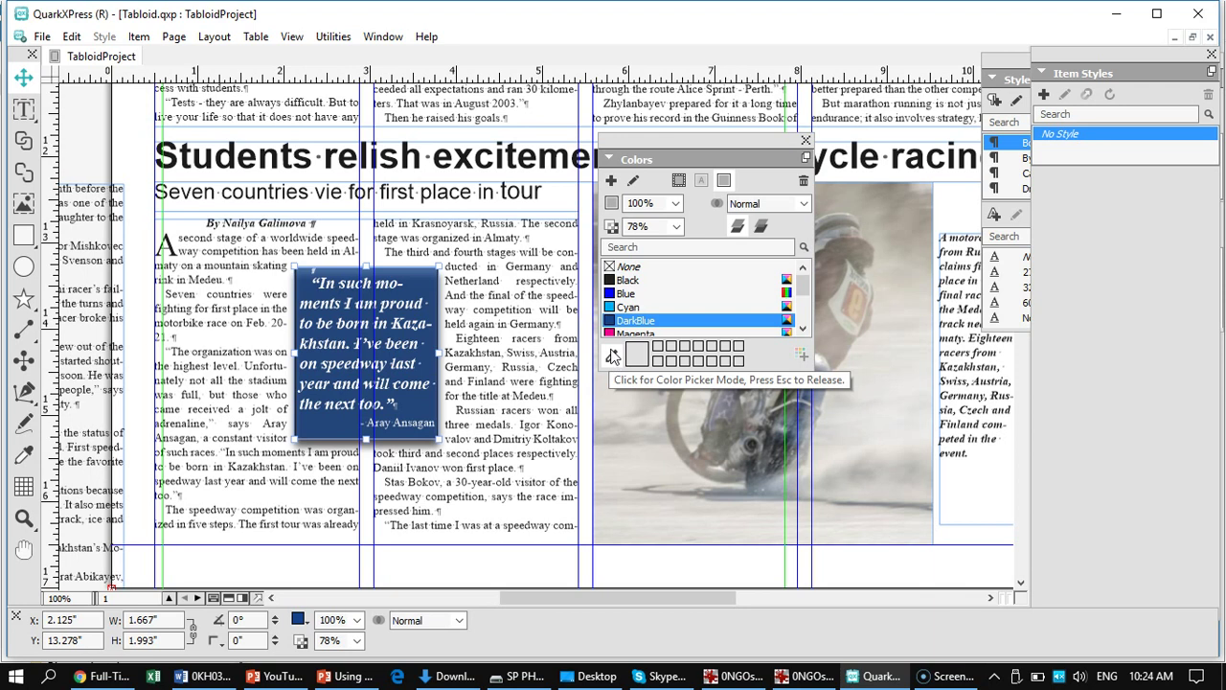
{"action": "left_click", "coordinate": [619, 358]}
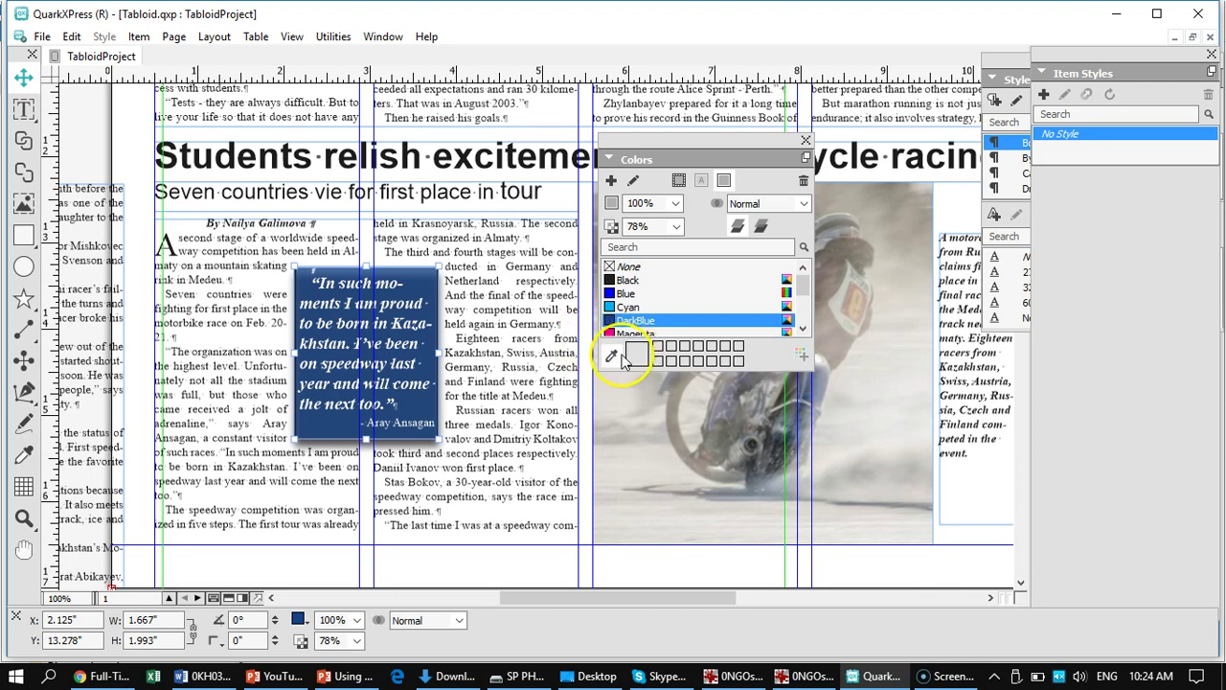
{"action": "left_click", "coordinate": [612, 358]}
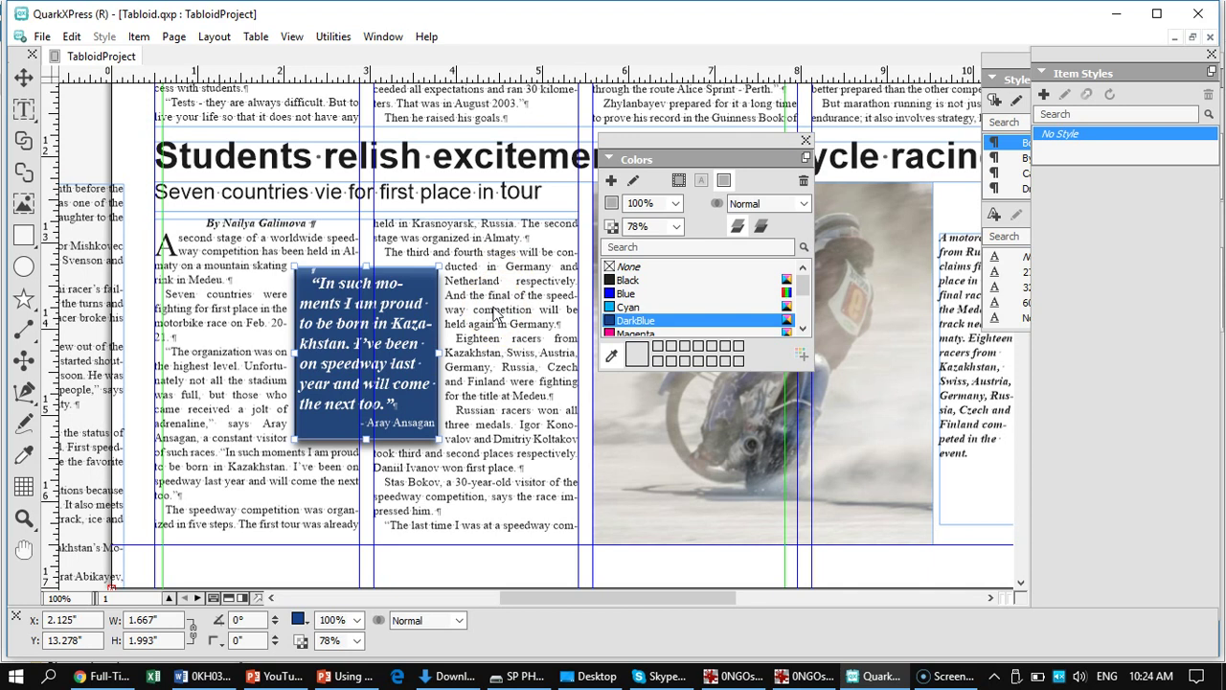
- Fit the page and sample the light blue (R76 G145 B204) near the Mountain High headline
{"action": "key", "text": "ctrl+0"}
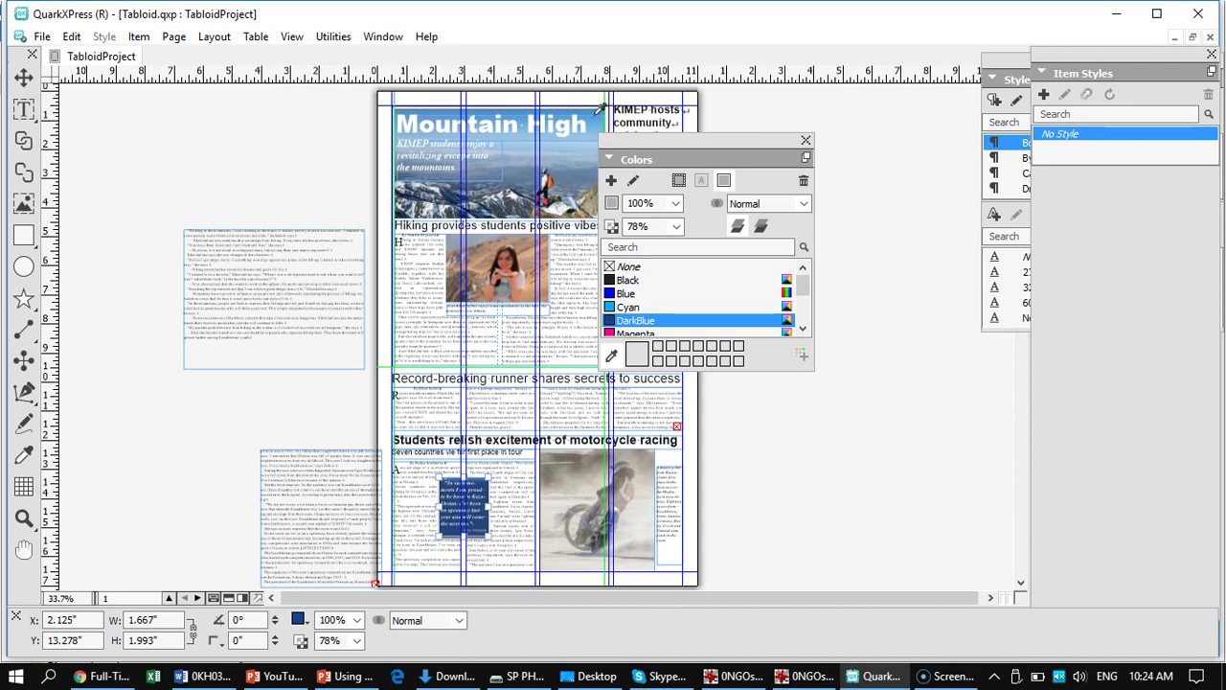
{"action": "left_click", "coordinate": [595, 112]}
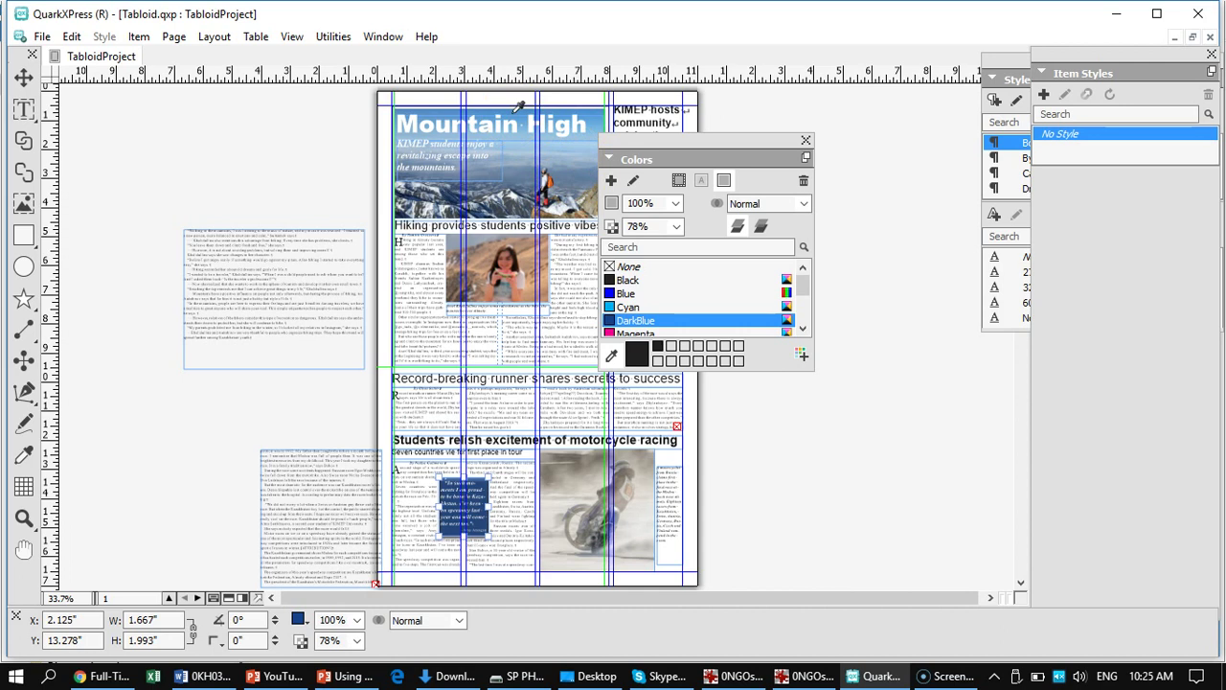
{"action": "left_click", "coordinate": [519, 105]}
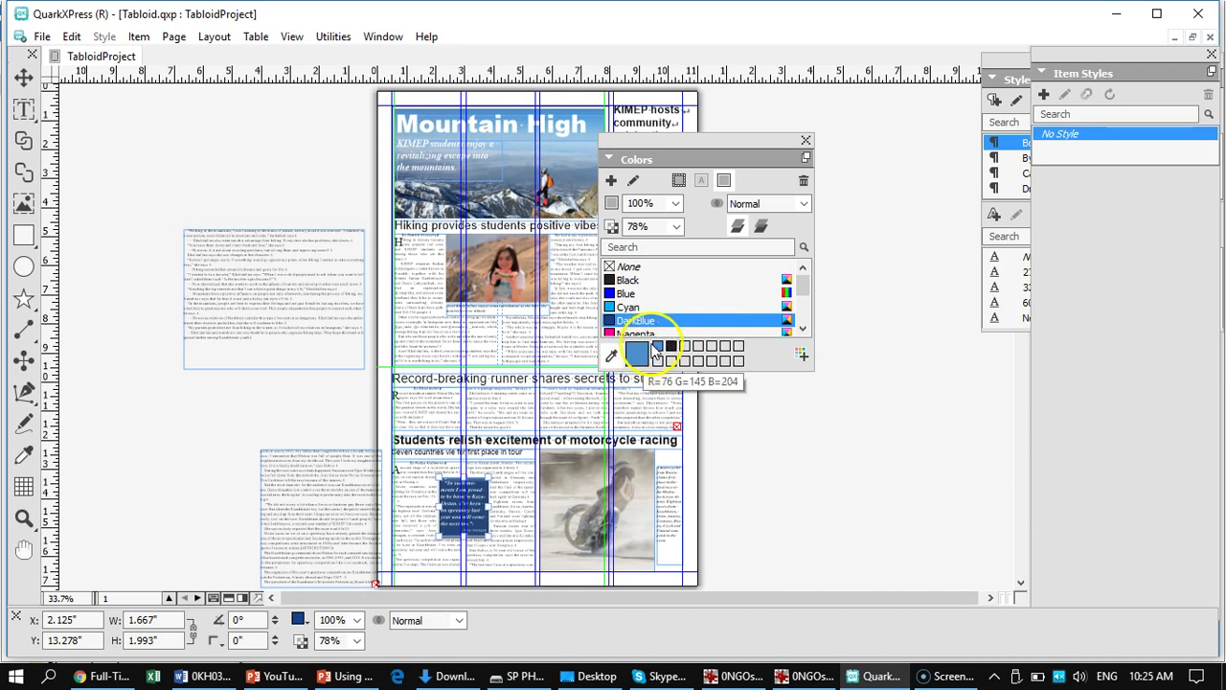
{"action": "left_click", "coordinate": [586, 126]}
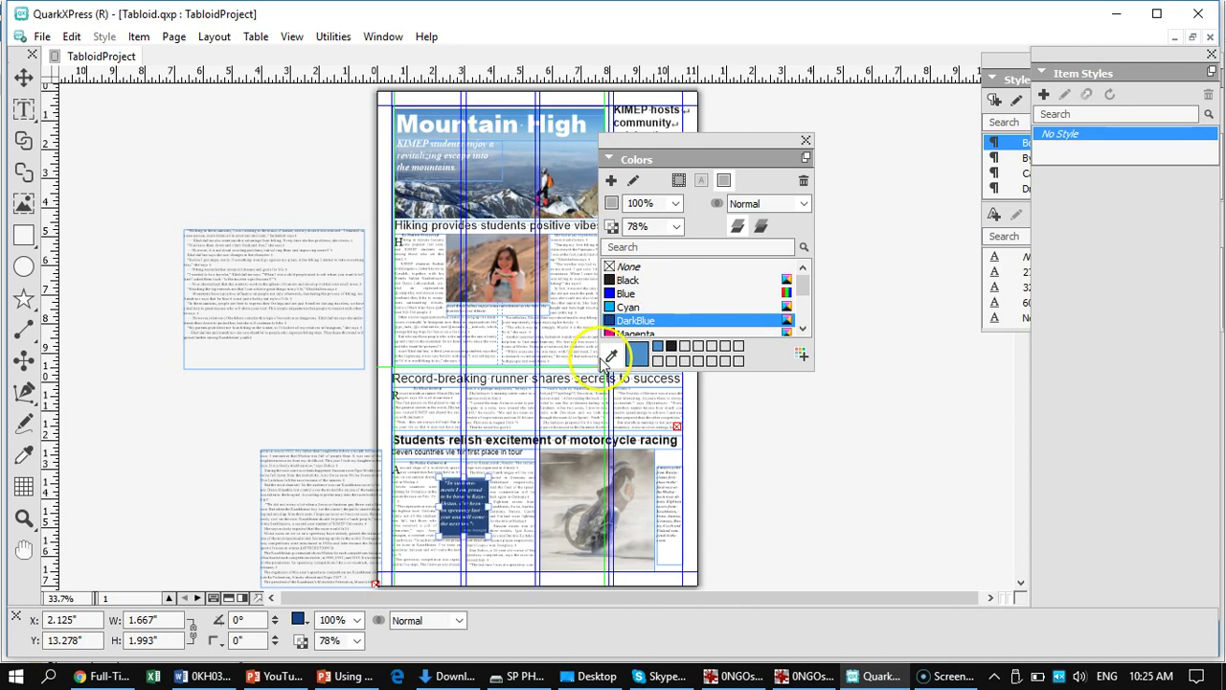
{"action": "left_click_drag", "start_coordinate": [680, 143], "coordinate": [808, 304]}
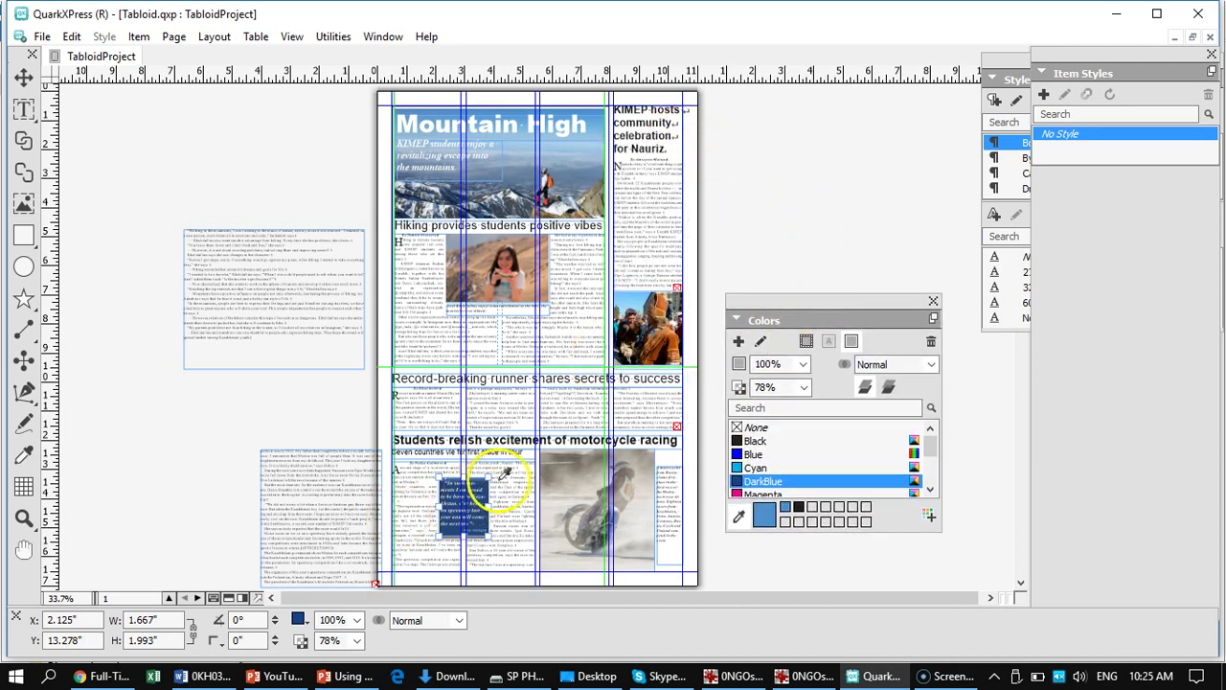
{"action": "left_click", "coordinate": [929, 489]}
{"action": "left_click", "coordinate": [929, 489]}
{"action": "left_click", "coordinate": [929, 490]}
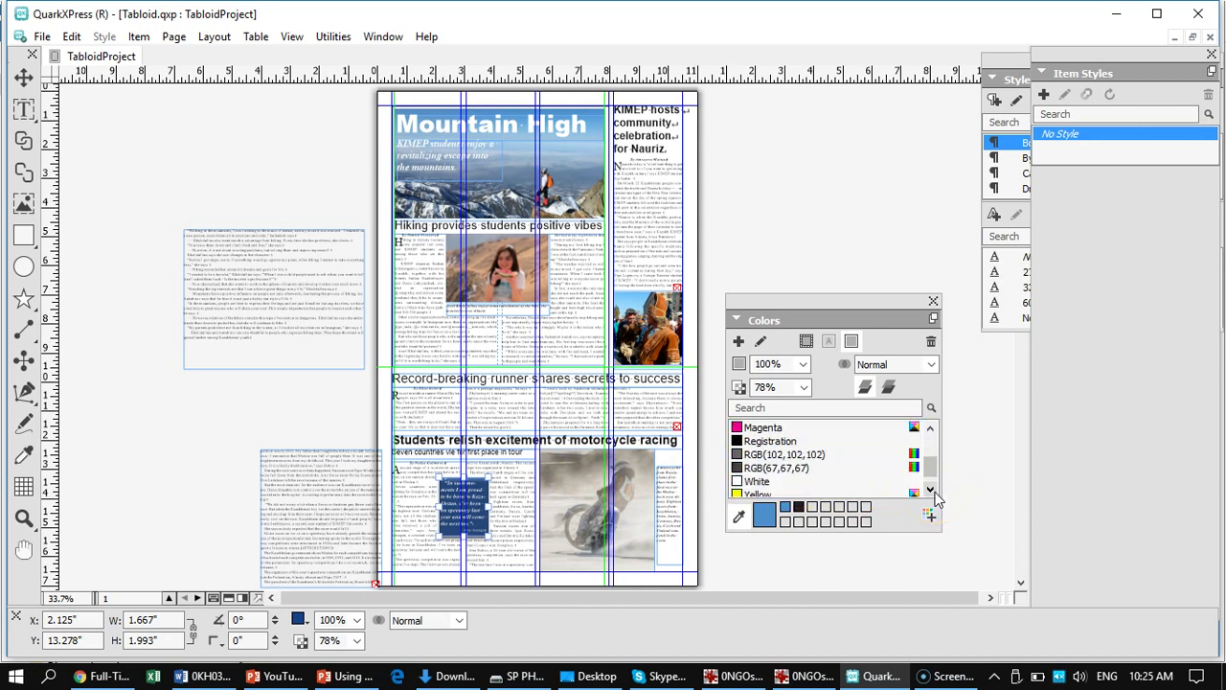
{"action": "left_click_drag", "start_coordinate": [930, 467], "coordinate": [932, 452]}
{"action": "mouse_move", "coordinate": [762, 517]}
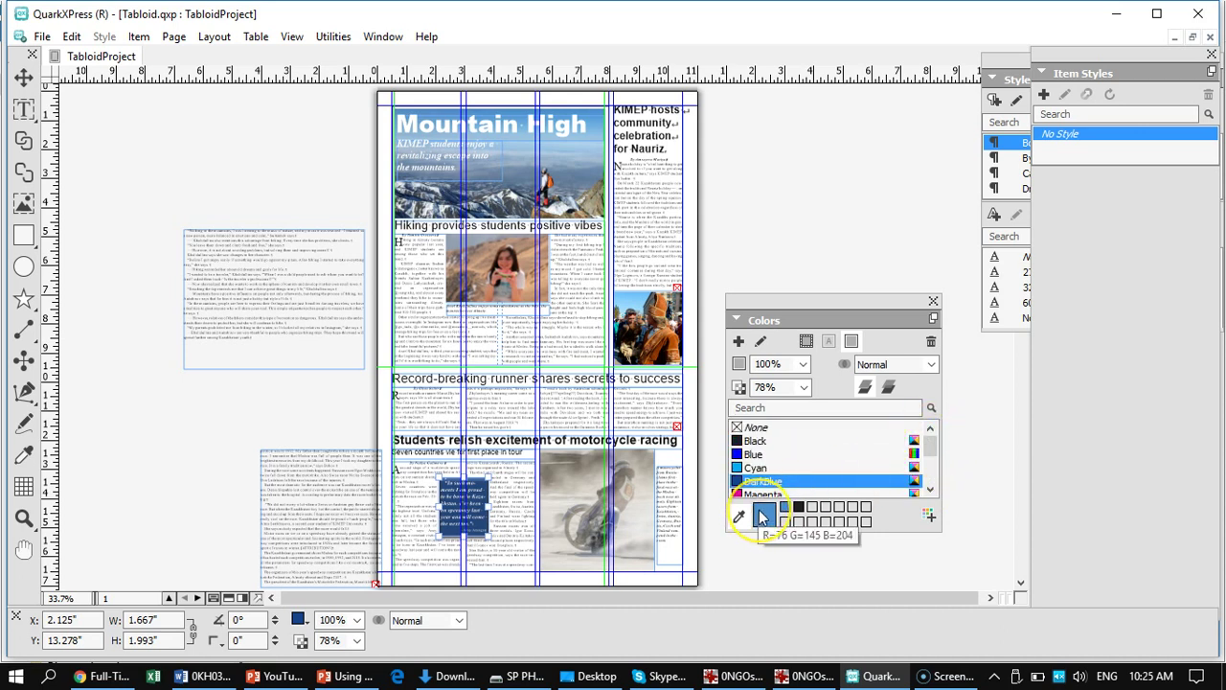
{"action": "left_click", "coordinate": [762, 517]}
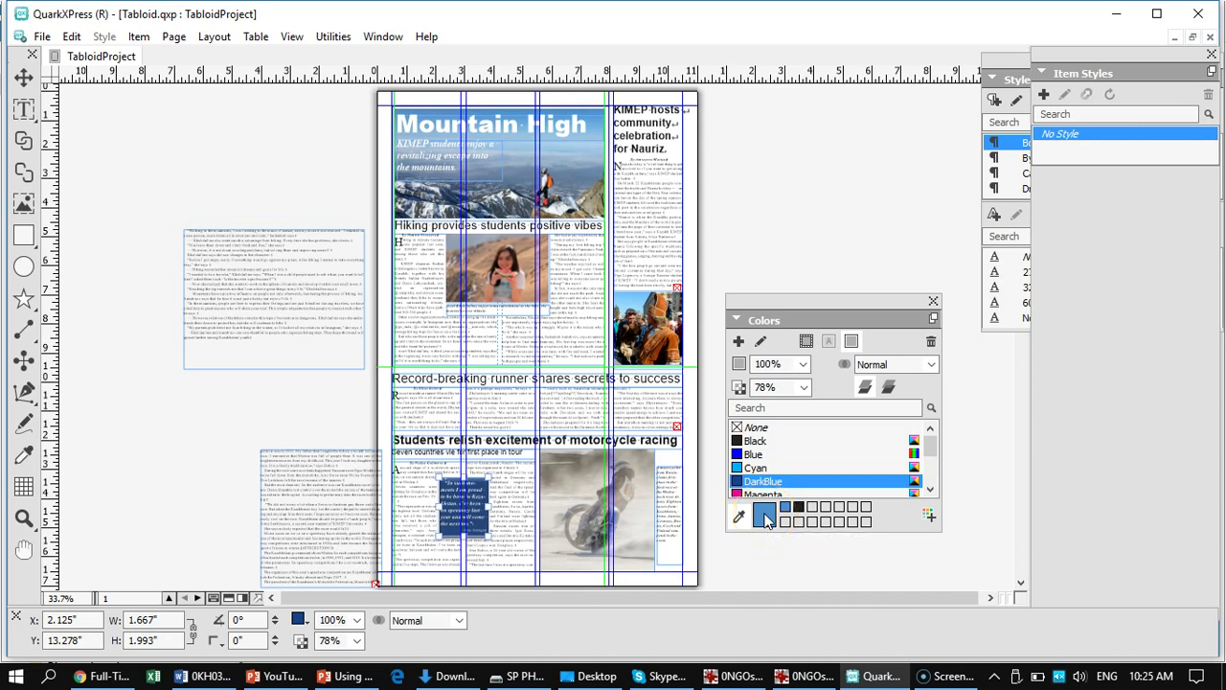
{"action": "left_click_drag", "start_coordinate": [766, 517], "coordinate": [781, 326]}
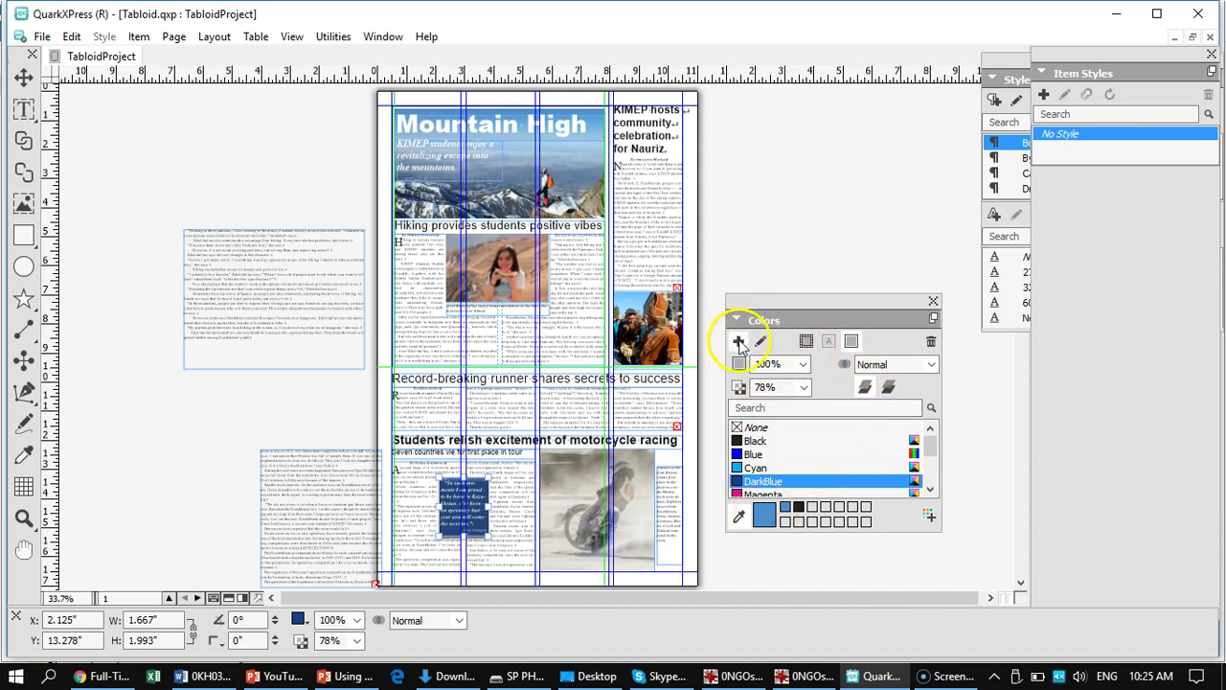
{"action": "left_click", "coordinate": [739, 343]}
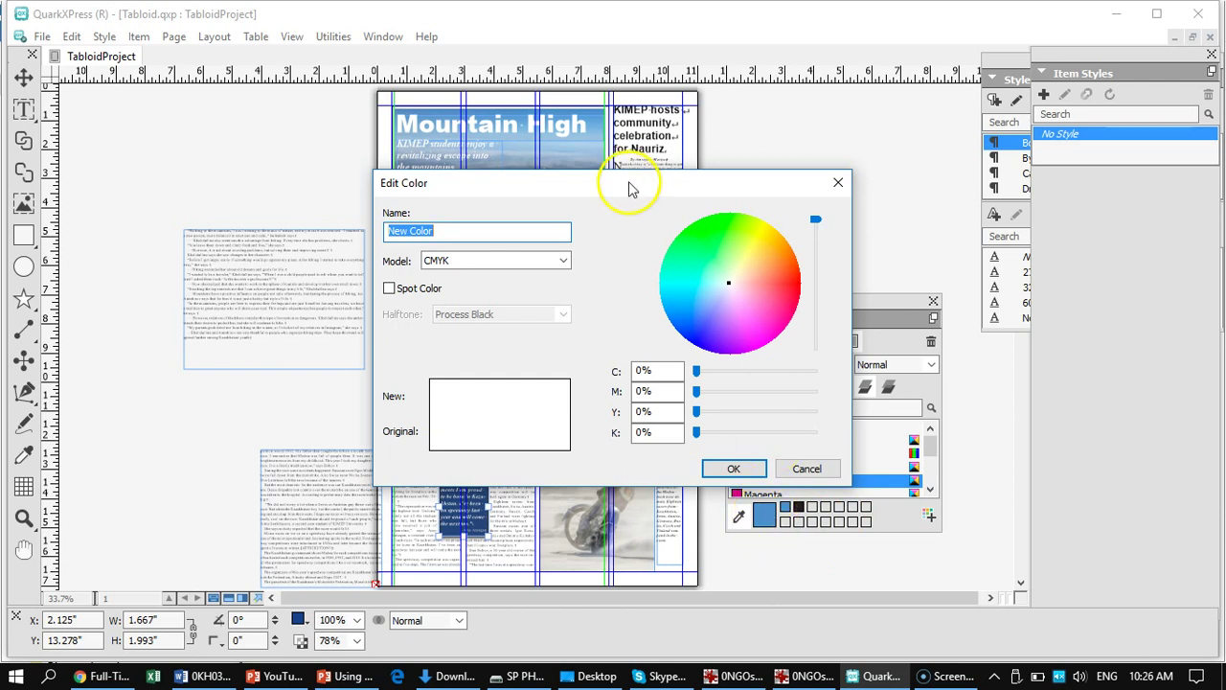
{"action": "left_click_drag", "start_coordinate": [630, 184], "coordinate": [624, 81]}
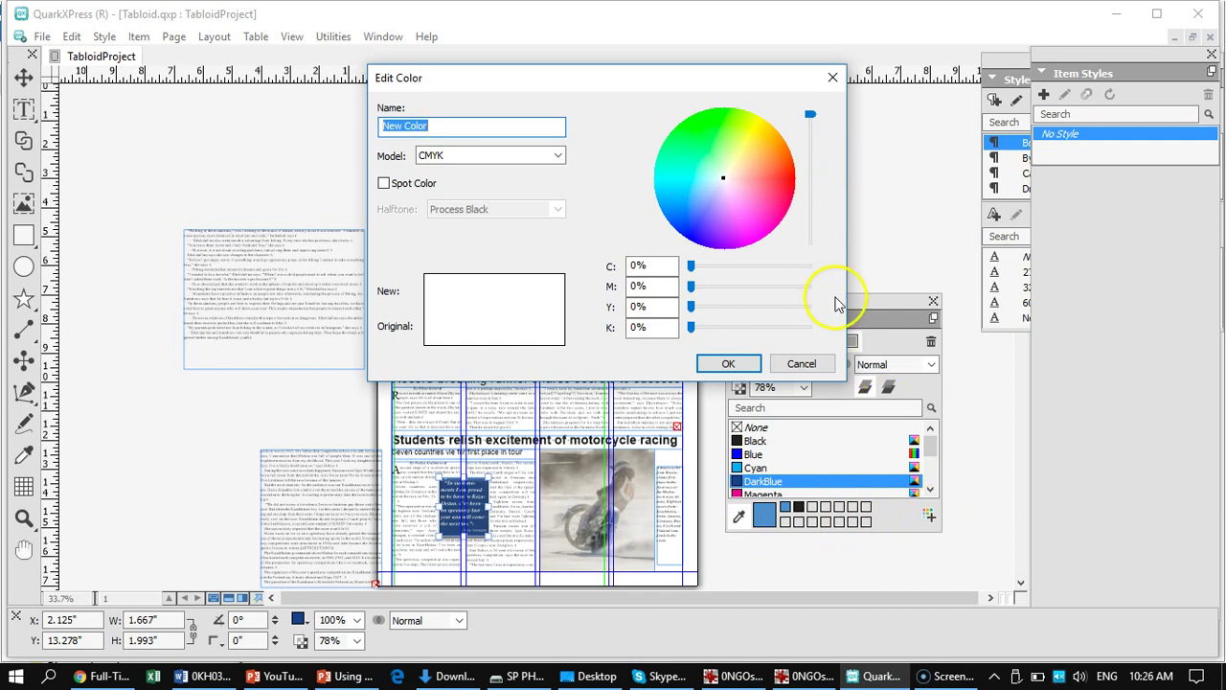
{"action": "left_click", "coordinate": [803, 363]}
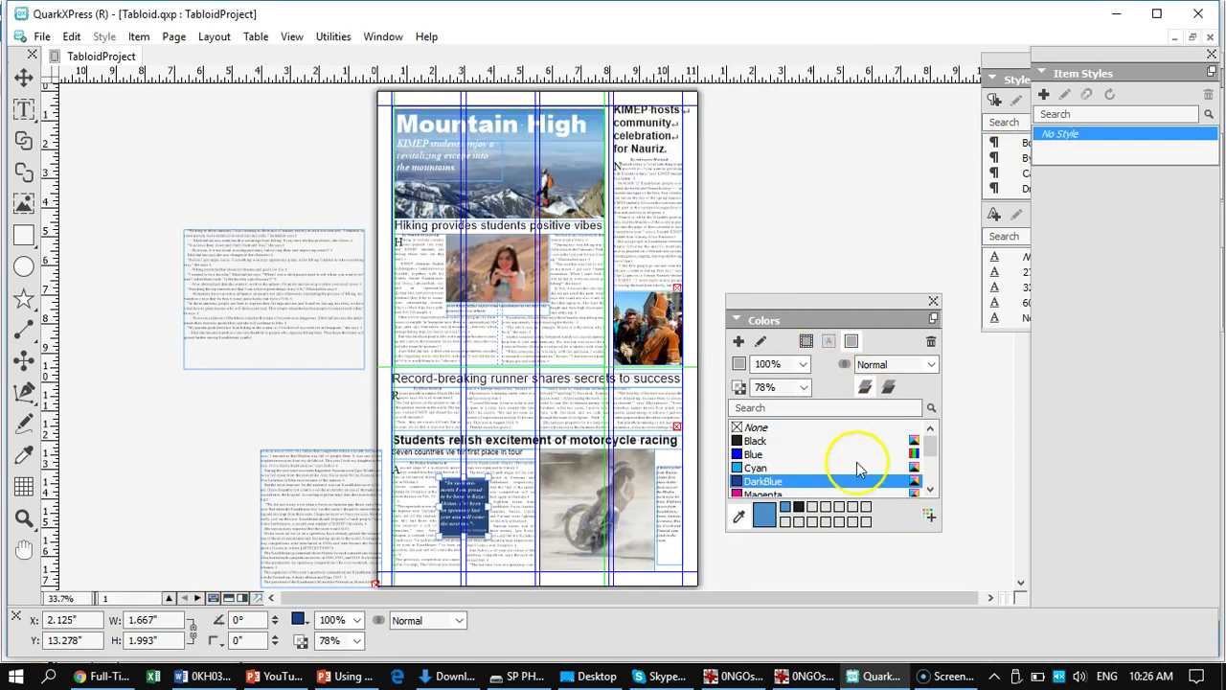
- Add the sampled headline blue to the document colours under the name SkyBlue
{"action": "left_click", "coordinate": [930, 518]}
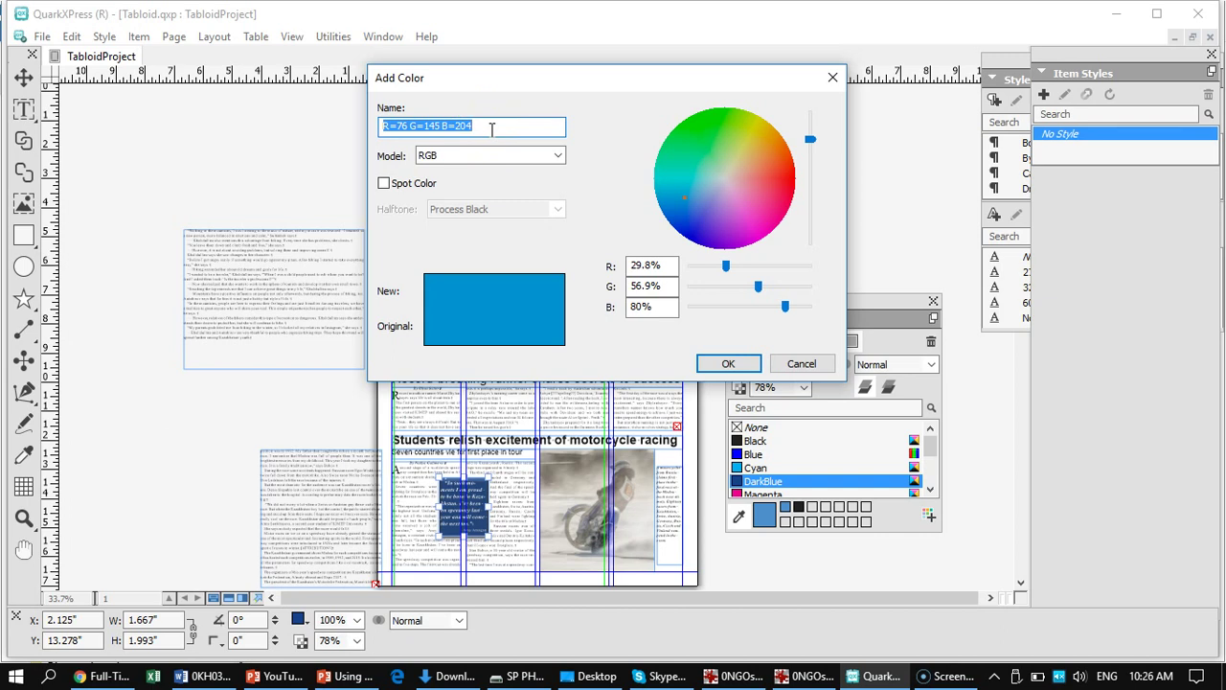
{"action": "type", "text": "SkyBlue"}
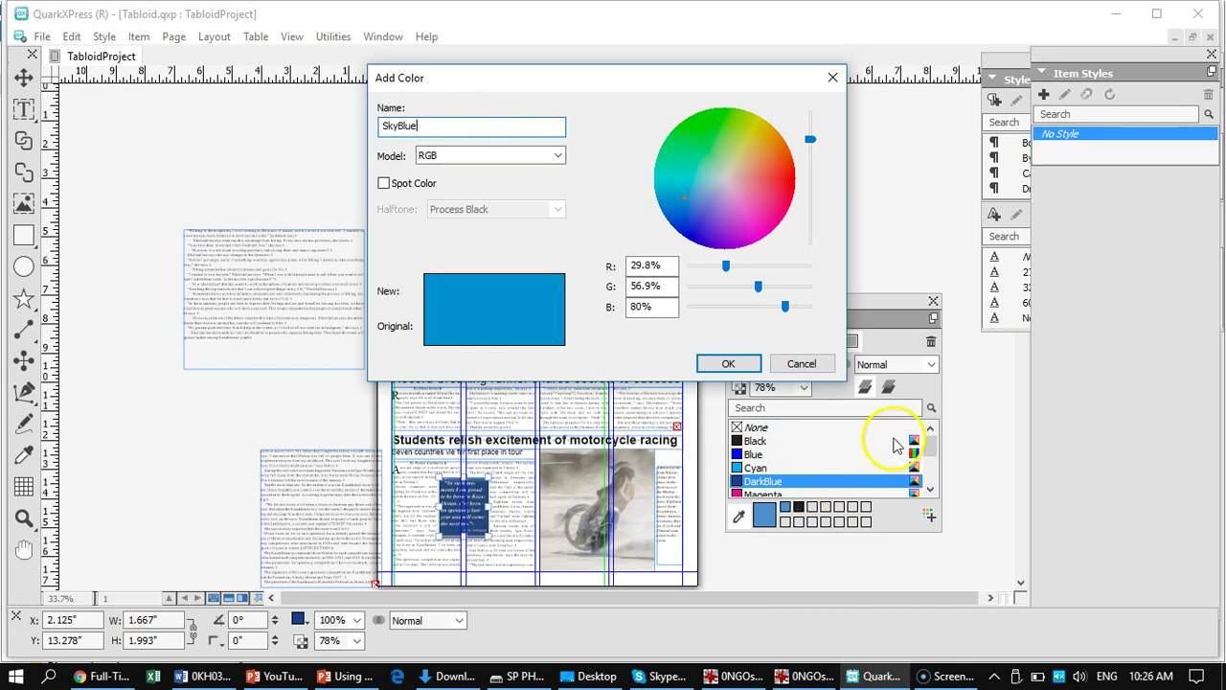
{"action": "left_click", "coordinate": [727, 364]}
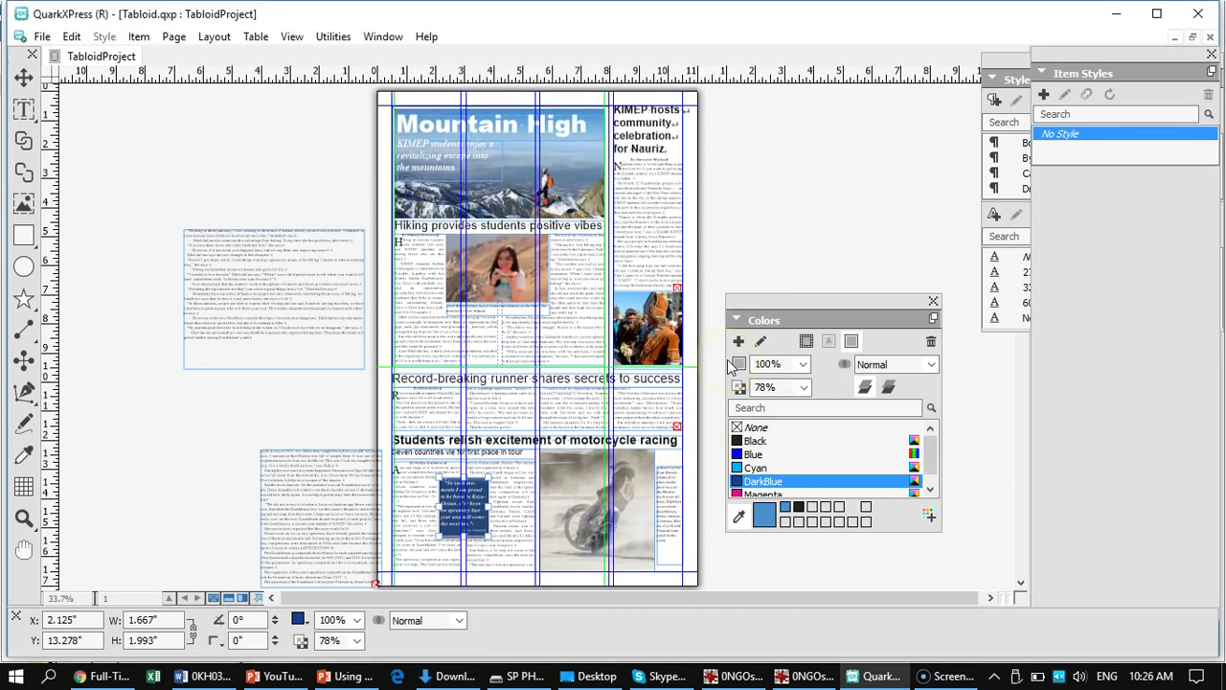
{"action": "left_click_drag", "start_coordinate": [929, 440], "coordinate": [932, 482]}
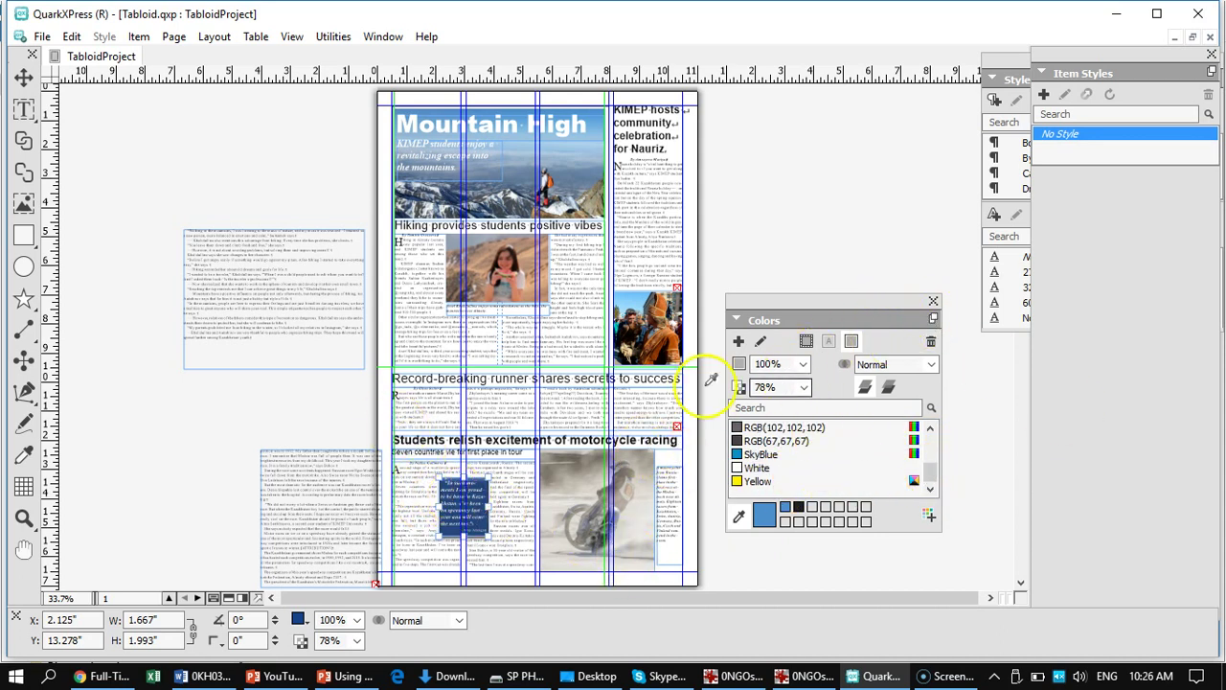
- At 100% zoom, change the selected pull-quote box's background from DarkBlue to SkyBlue
{"action": "left_click", "coordinate": [24, 81]}
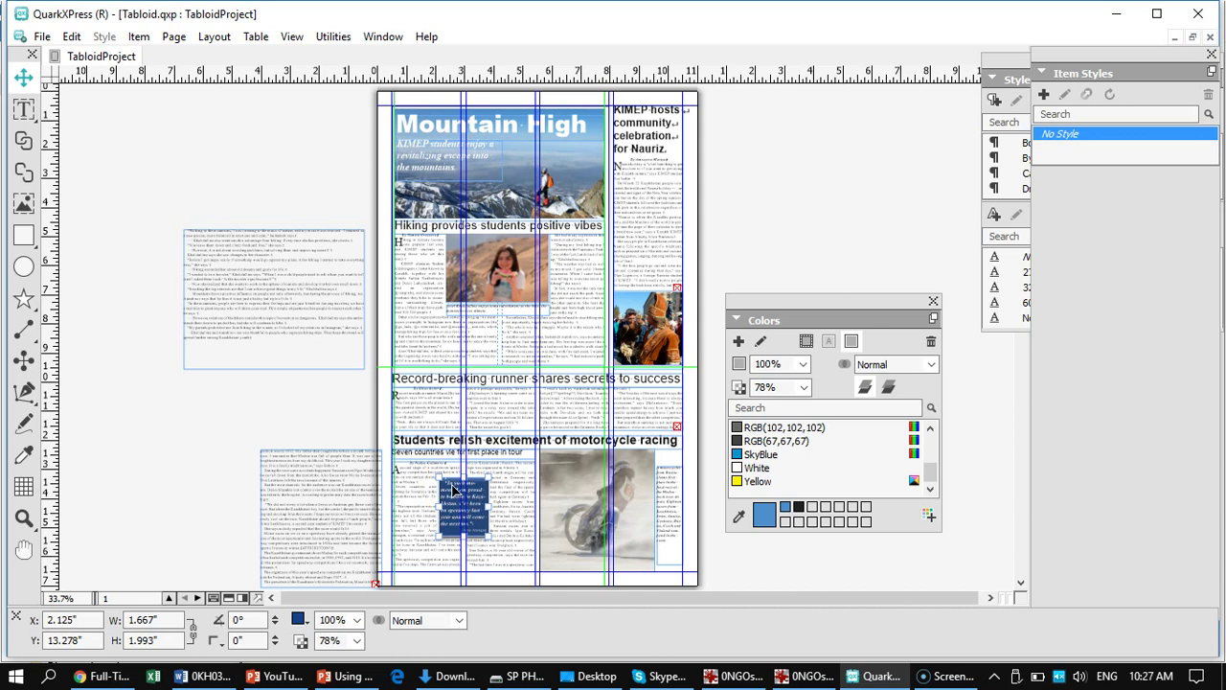
{"action": "key", "text": "ctrl+1"}
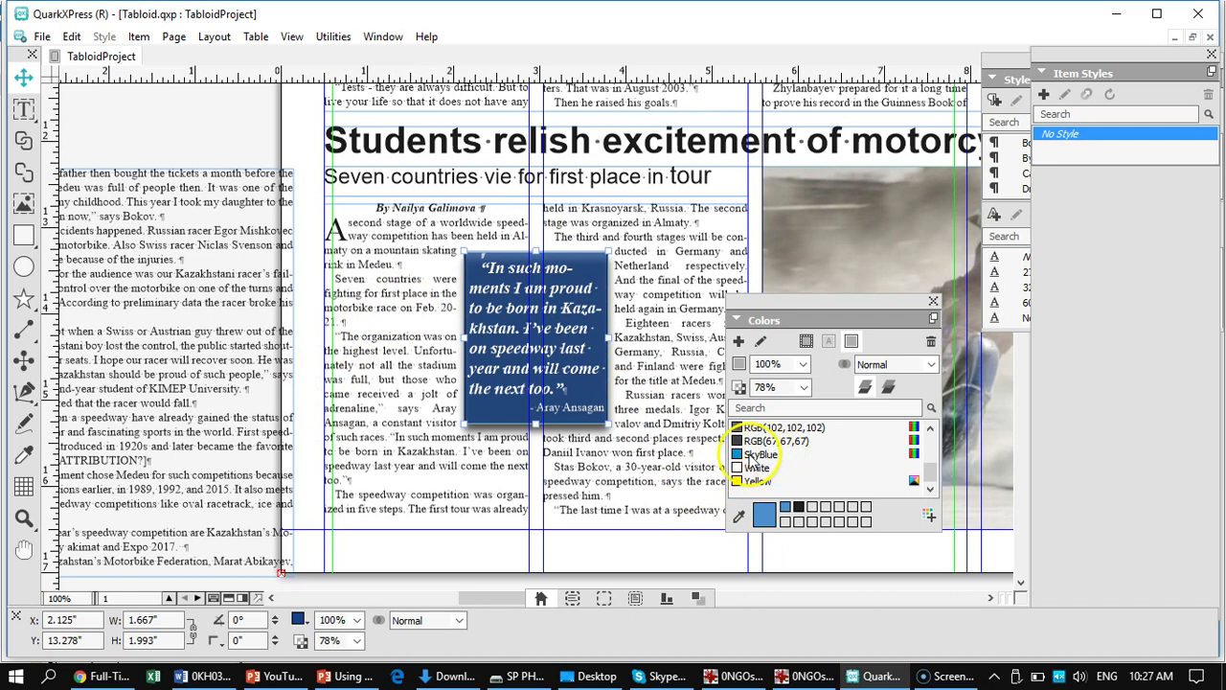
{"action": "left_click", "coordinate": [806, 343]}
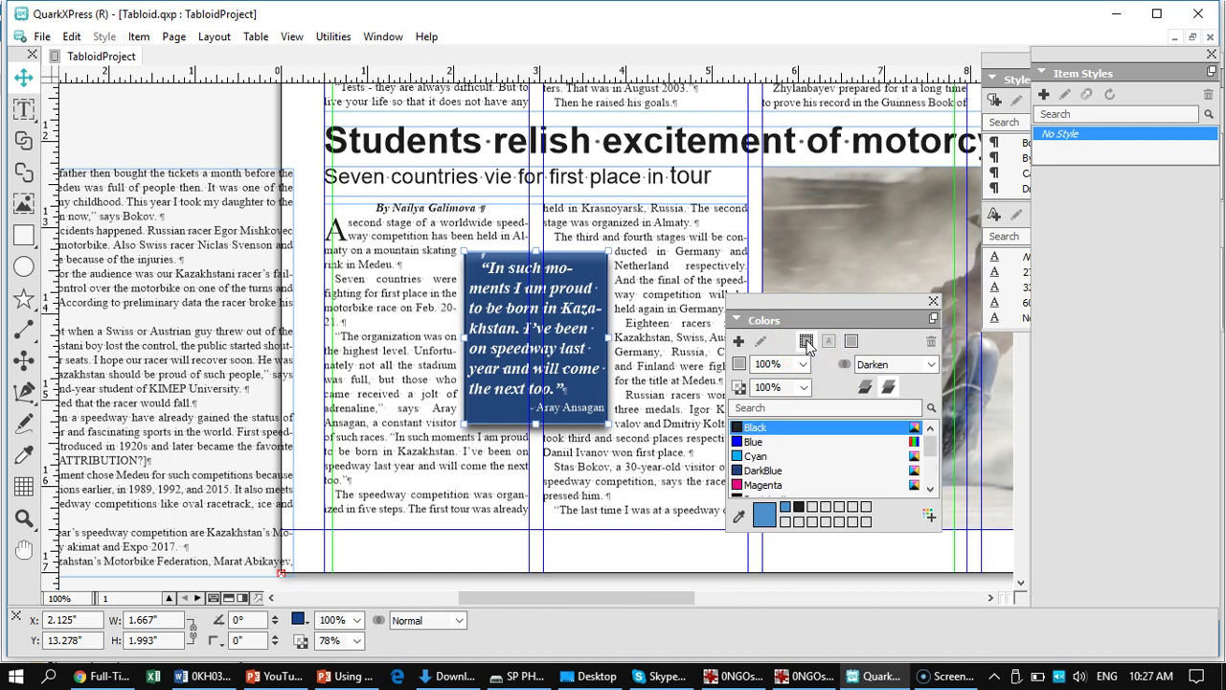
{"action": "left_click", "coordinate": [852, 342]}
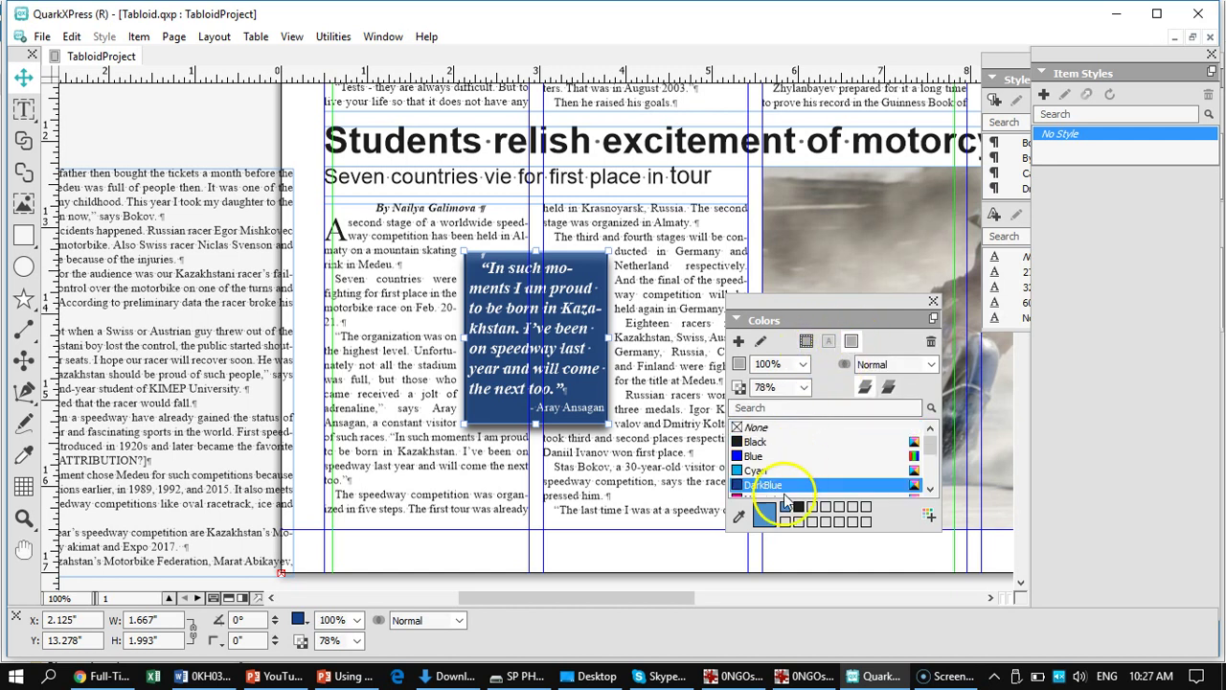
{"action": "left_click_drag", "start_coordinate": [929, 445], "coordinate": [940, 477]}
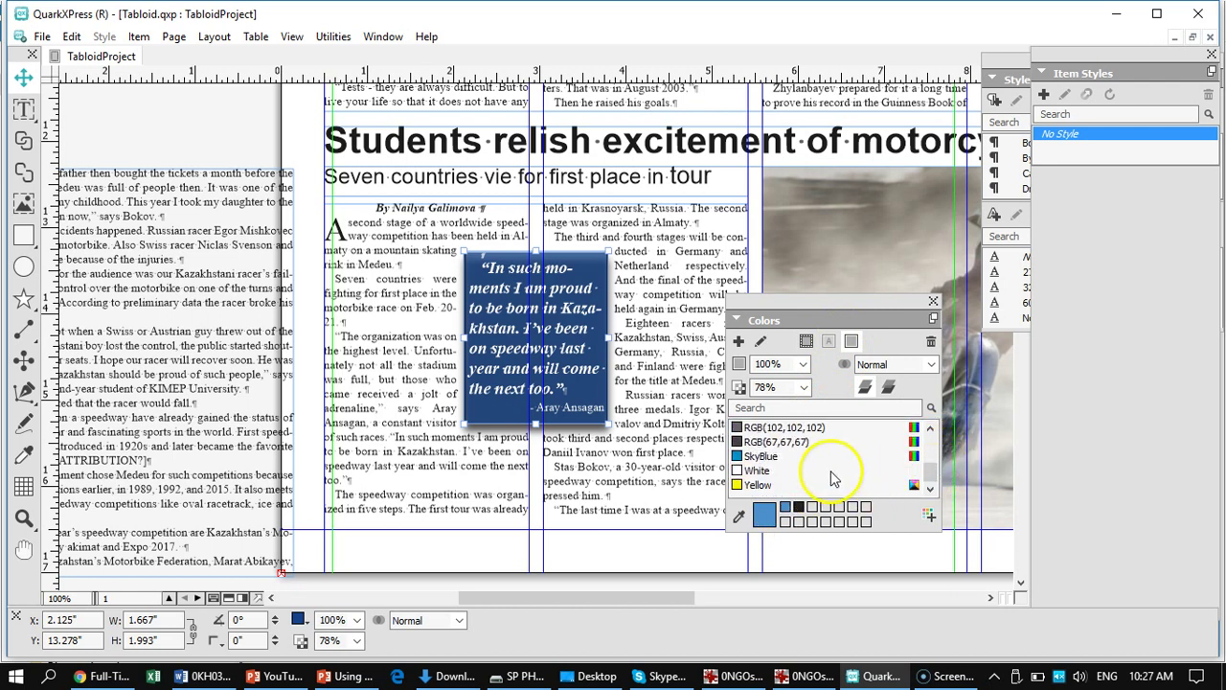
{"action": "left_click", "coordinate": [760, 457]}
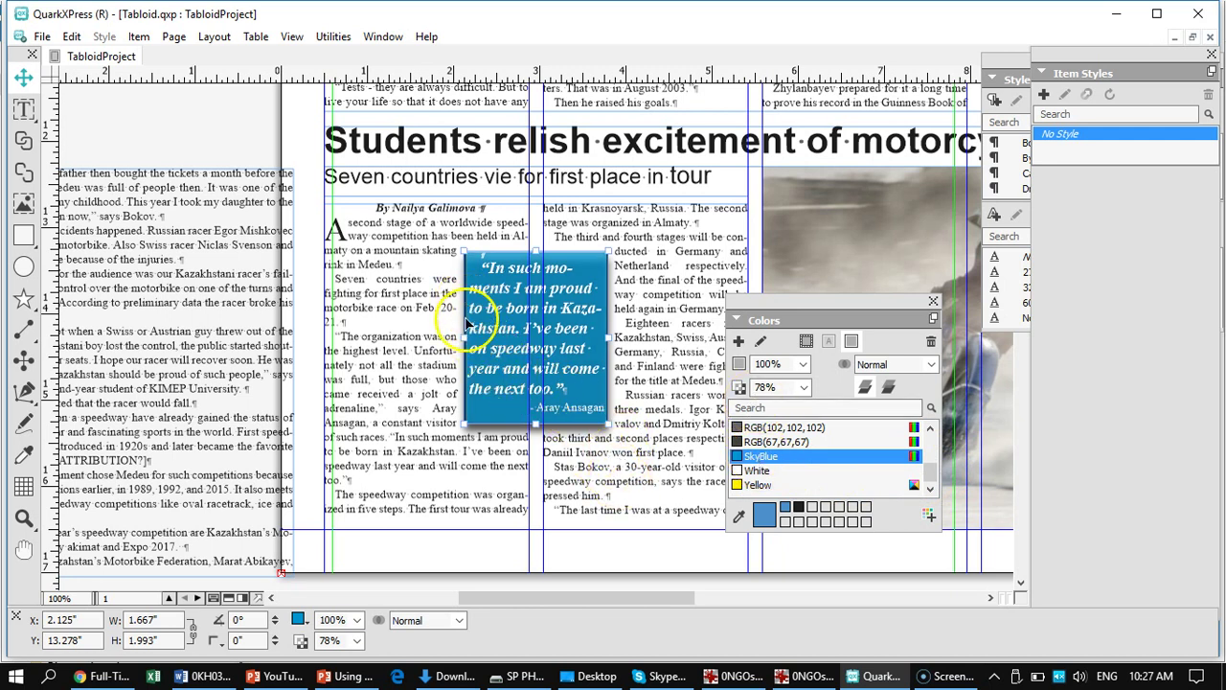
- Give the quote box a SkyBlue frame with Overprint on, then dock the Colors palette on the right
{"action": "left_click", "coordinate": [806, 343]}
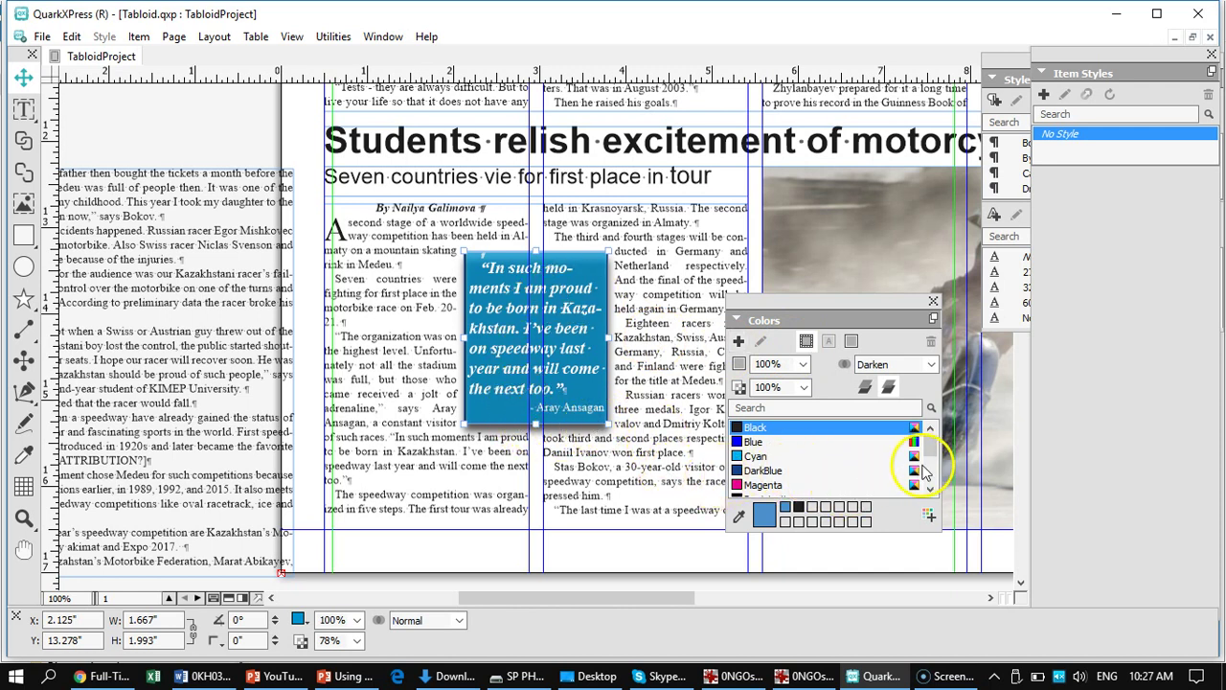
{"action": "left_click_drag", "start_coordinate": [930, 449], "coordinate": [931, 479]}
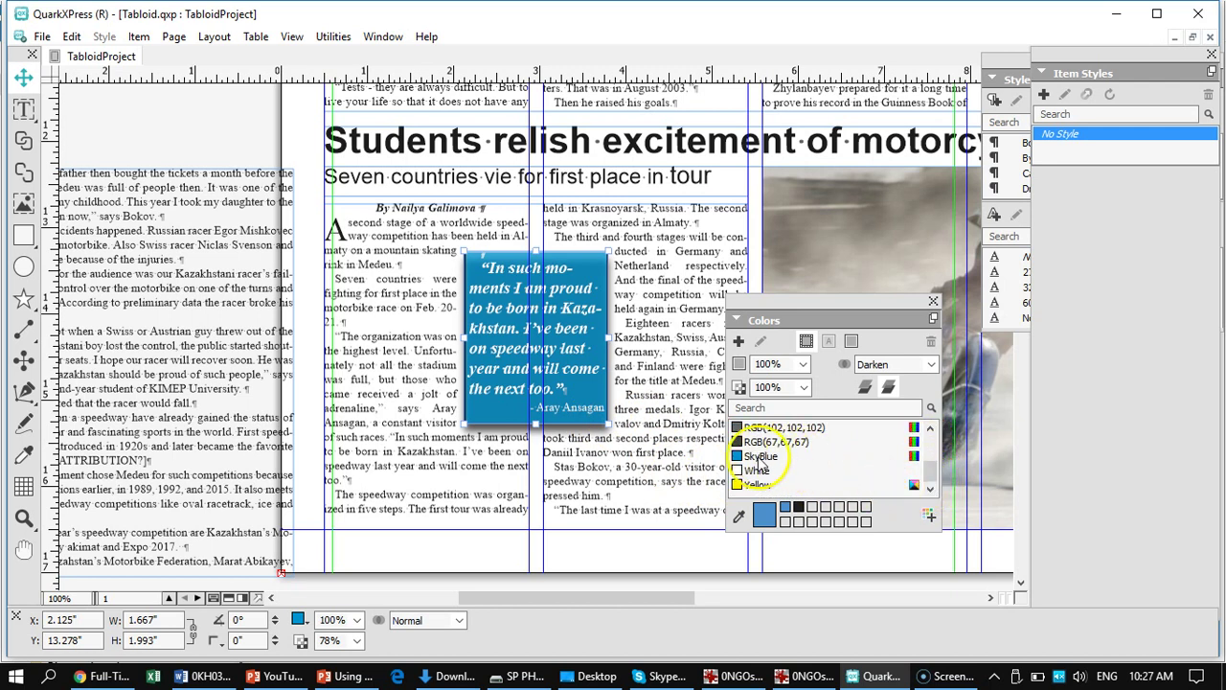
{"action": "left_click", "coordinate": [757, 458]}
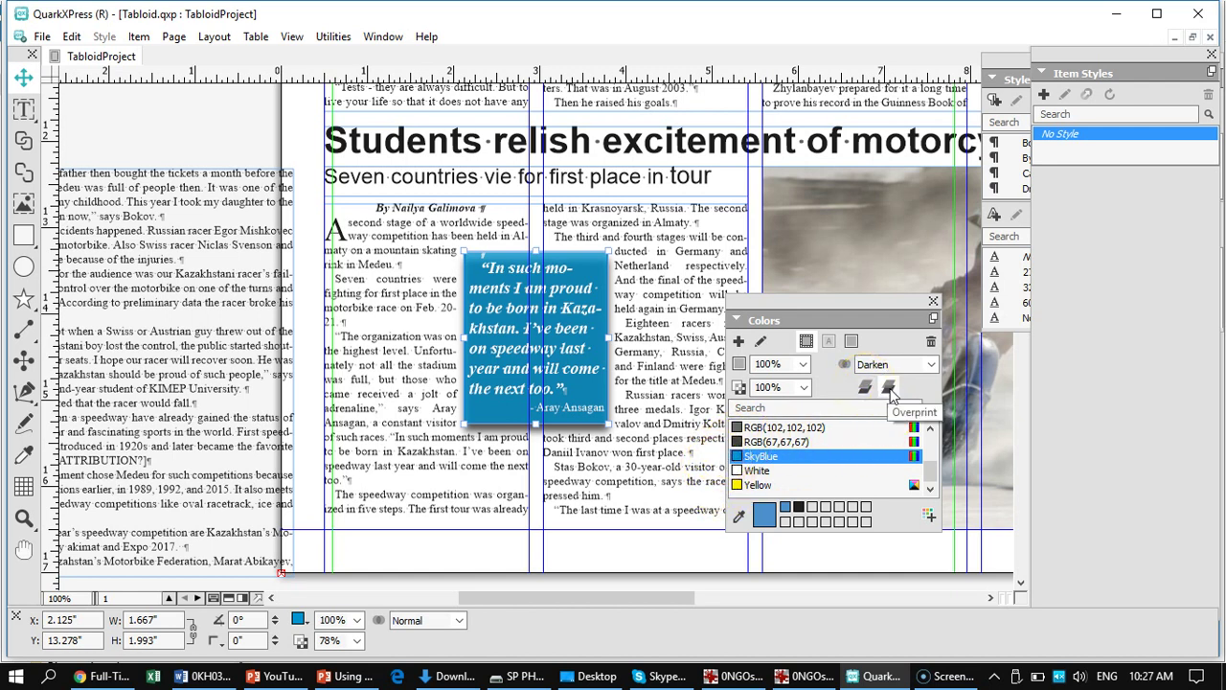
{"action": "left_click", "coordinate": [889, 389]}
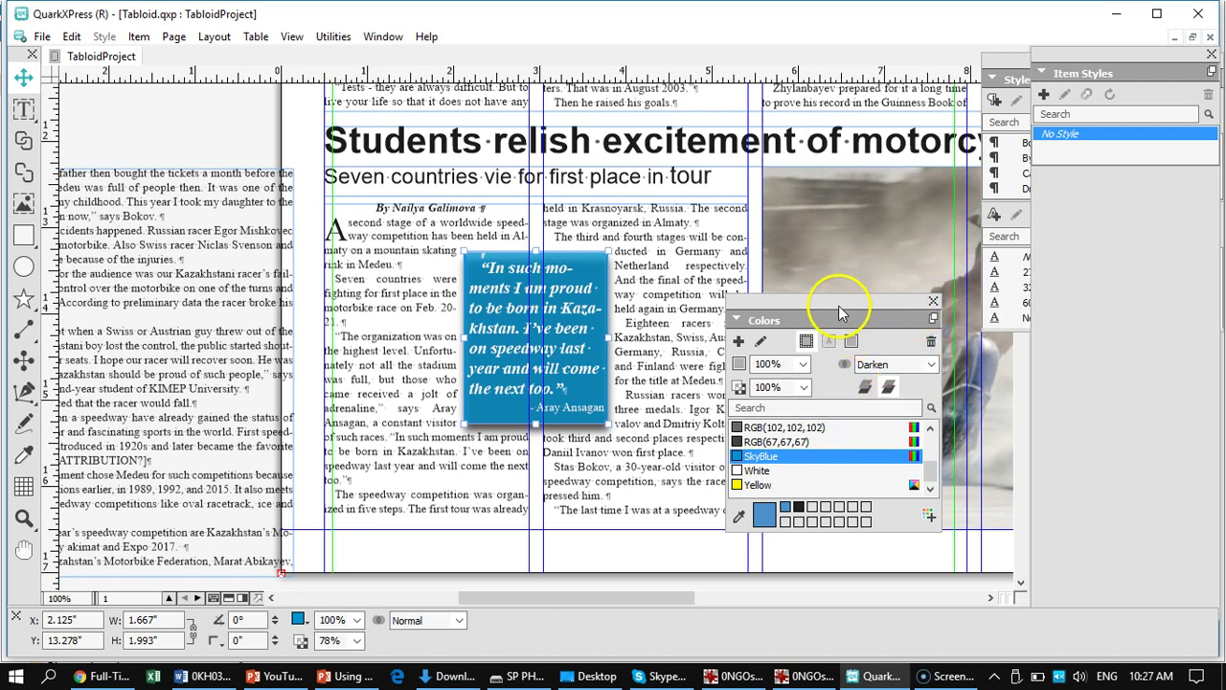
{"action": "left_click_drag", "start_coordinate": [834, 302], "coordinate": [1183, 263]}
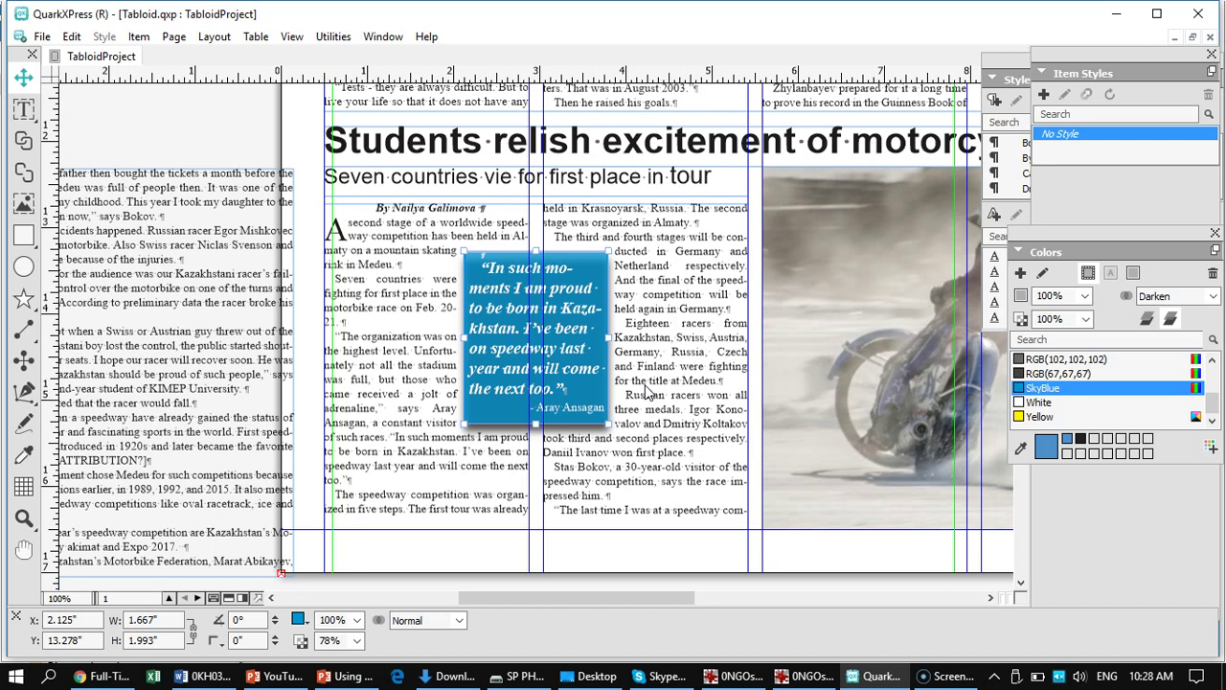
- Fit the whole tabloid page in the window with Ctrl+0
{"action": "key", "text": "ctrl+0"}
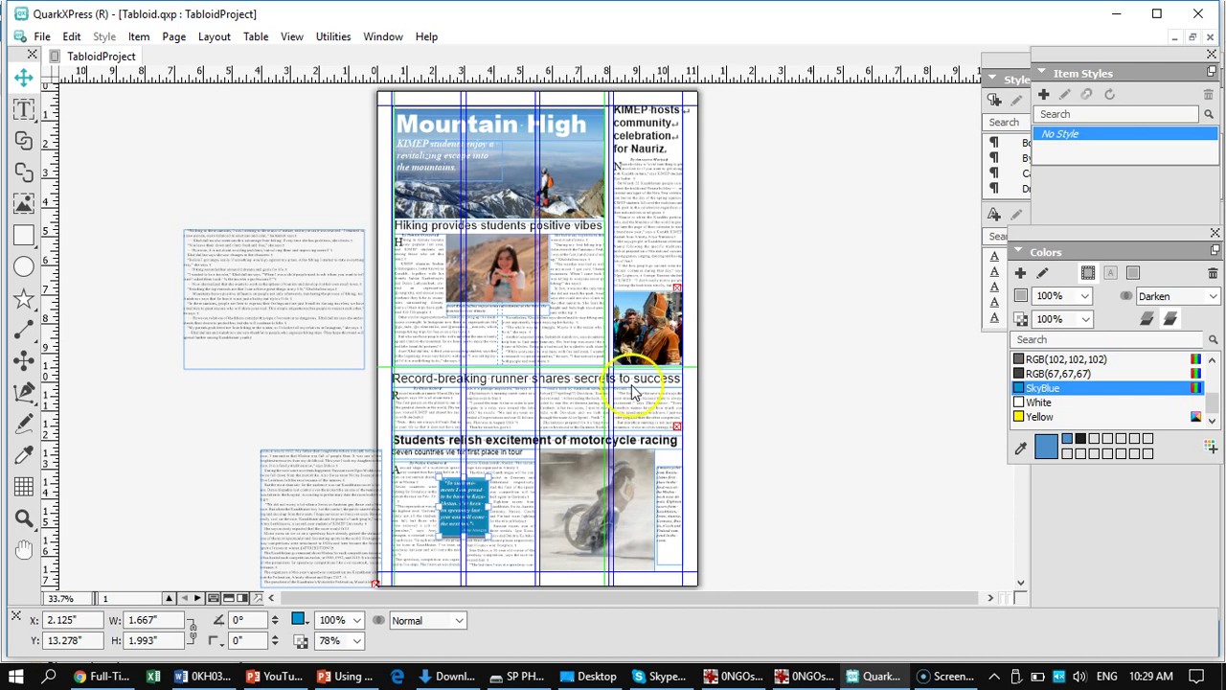
- Select the KIMEP students subhead box and view the Mountain High headline at 100%
{"action": "left_click", "coordinate": [412, 157]}
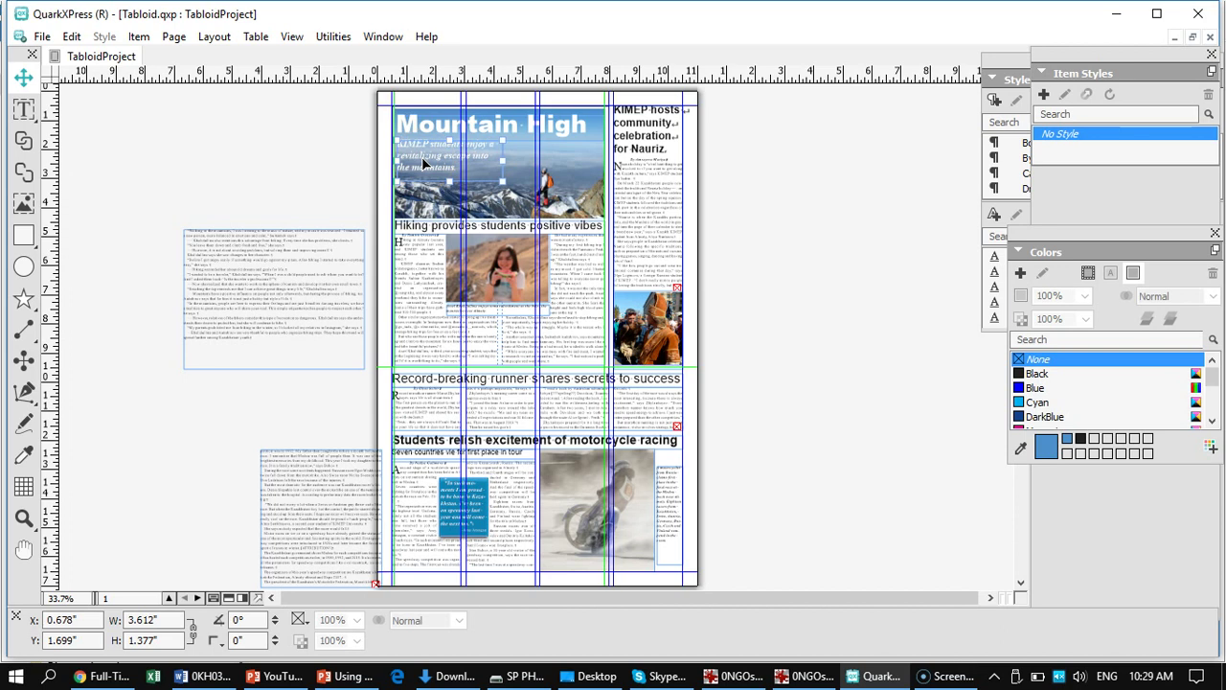
{"action": "key", "text": "ctrl+1"}
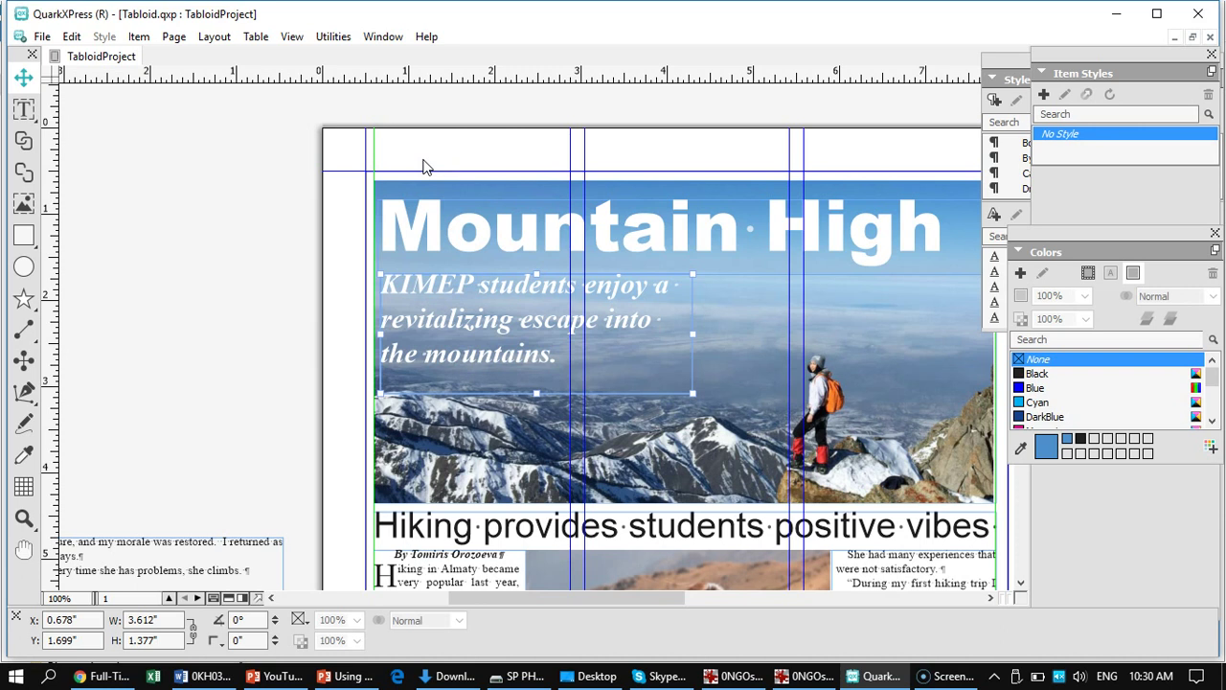
- Drag the hiking story text box from the pasteboard onto page 2 and zoom to 100%
{"action": "key", "text": "ctrl+0"}
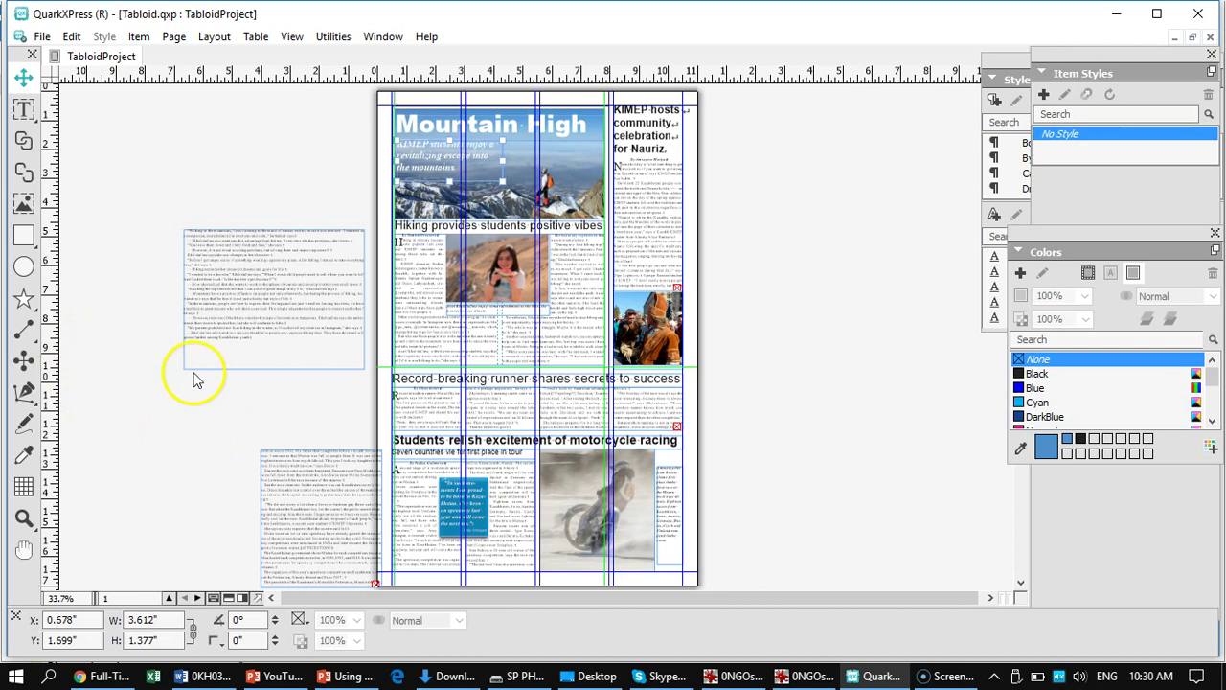
{"action": "left_click", "coordinate": [228, 301]}
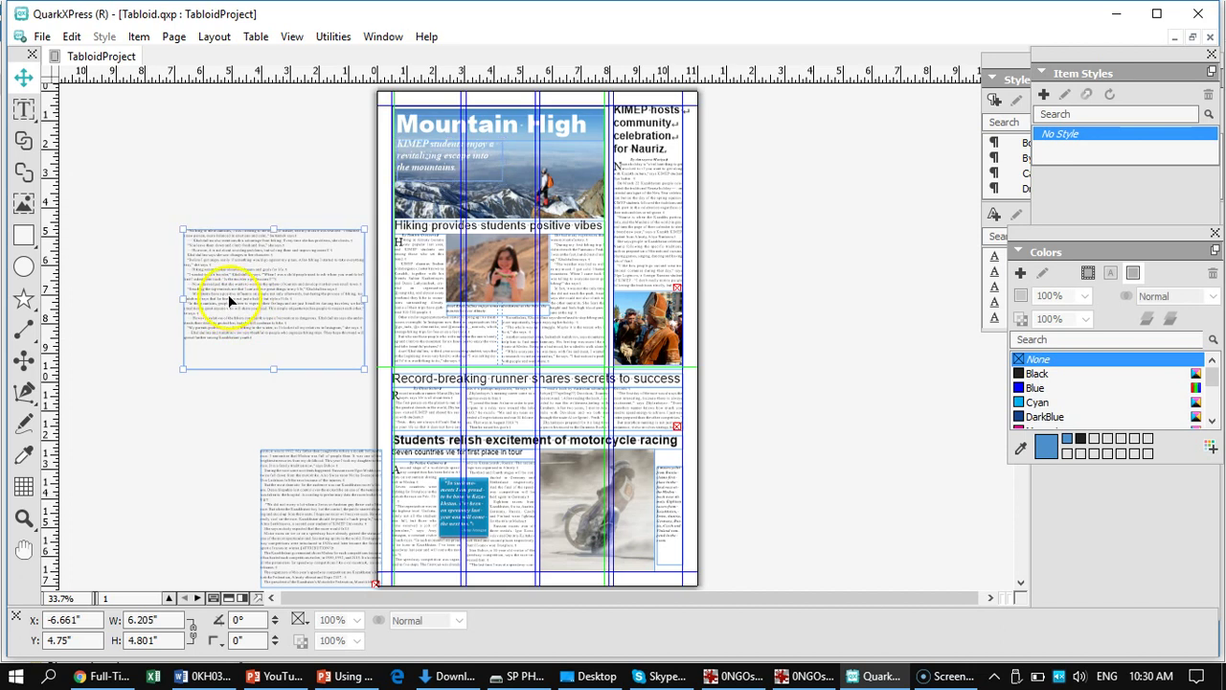
{"action": "left_click_drag", "start_coordinate": [228, 294], "coordinate": [471, 400]}
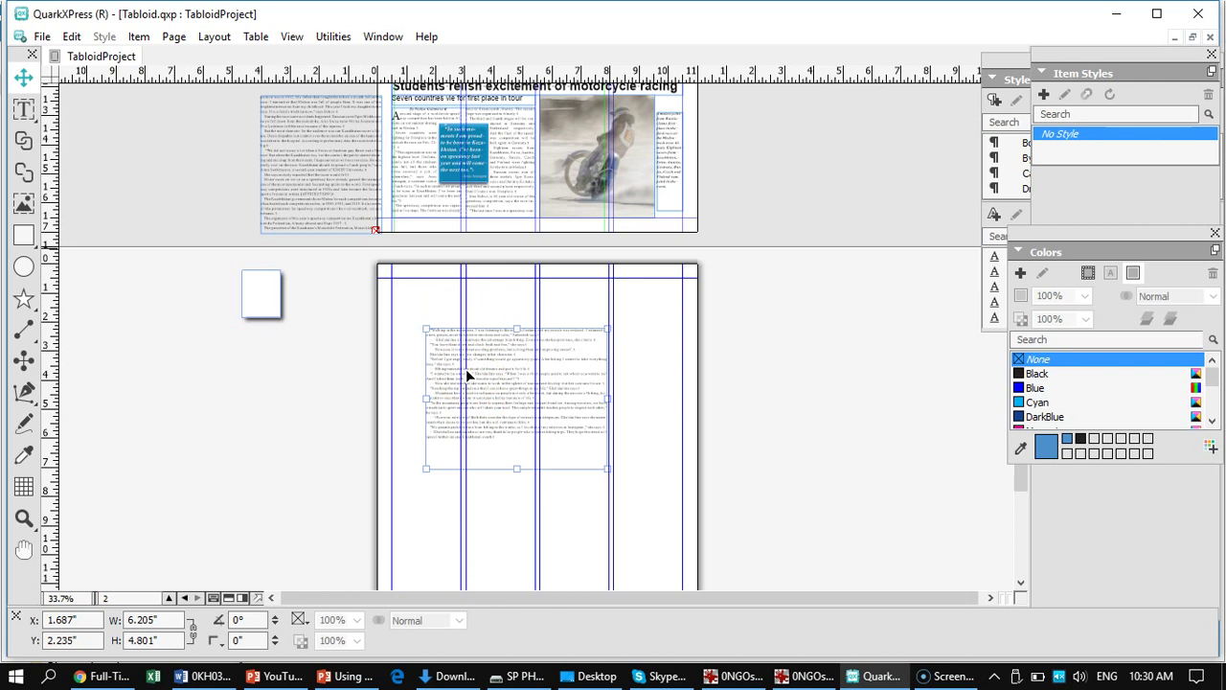
{"action": "left_click", "coordinate": [476, 376]}
{"action": "key", "text": "ctrl+1"}
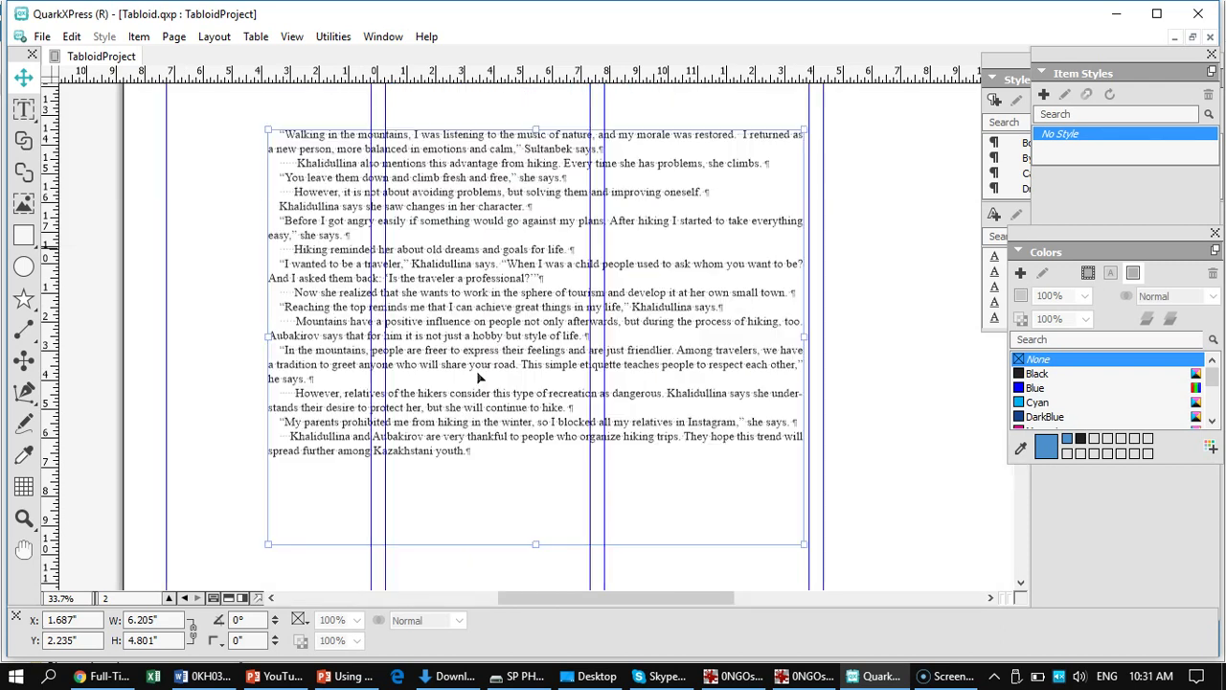
- Move the hiking story box lower and left, to about X 0.944", Y 4.137"
{"action": "scroll", "coordinate": [436, 355], "scroll_direction": "up", "scroll_amount": 10}
{"action": "scroll", "coordinate": [411, 507], "scroll_direction": "down", "scroll_amount": 8}
{"action": "scroll", "coordinate": [414, 434], "scroll_direction": "down", "scroll_amount": 3}
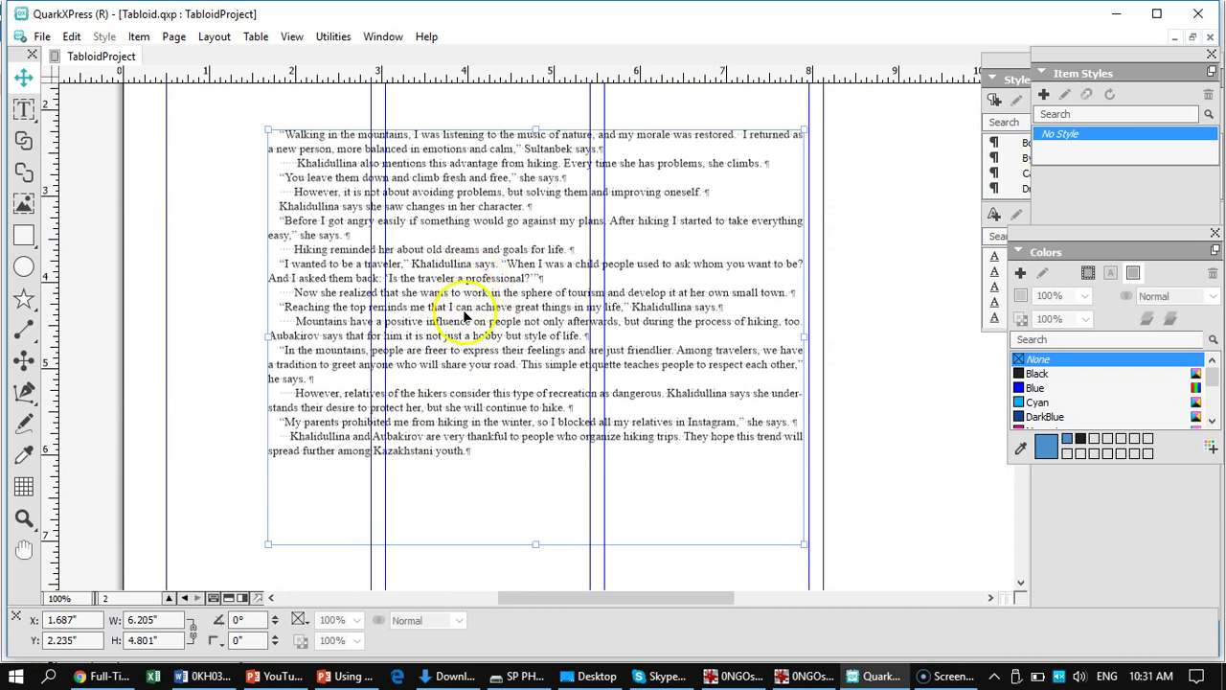
{"action": "scroll", "coordinate": [460, 287], "scroll_direction": "up", "scroll_amount": 4}
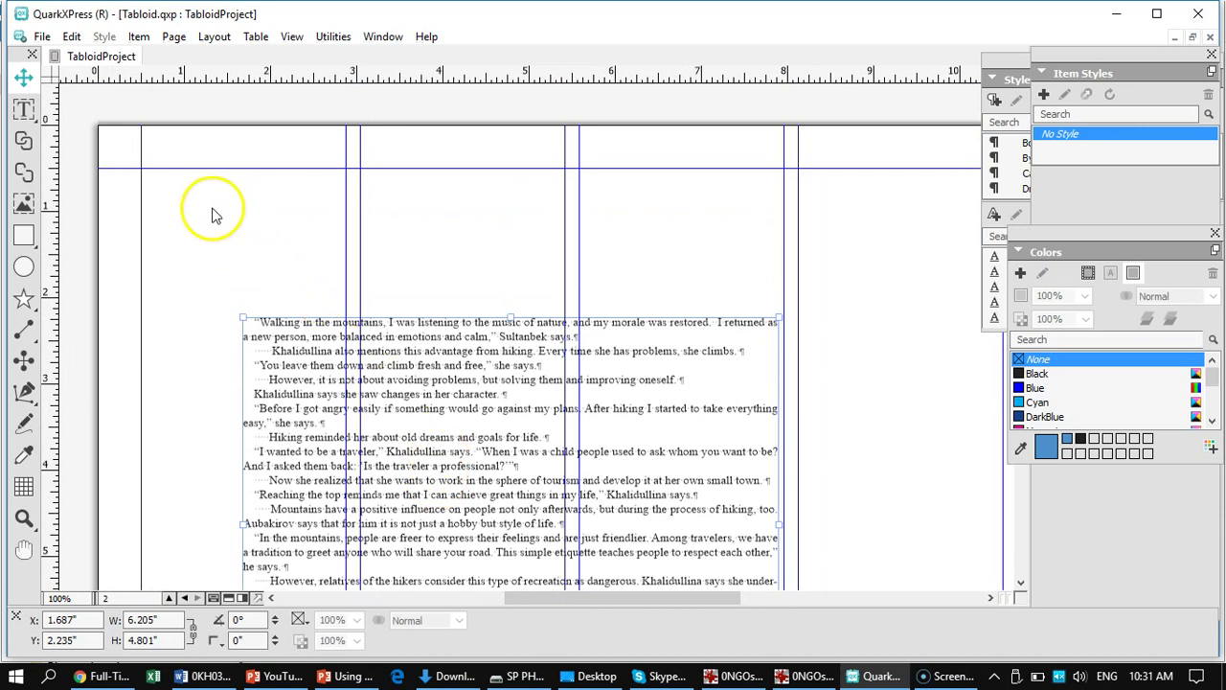
{"action": "left_click", "coordinate": [24, 109]}
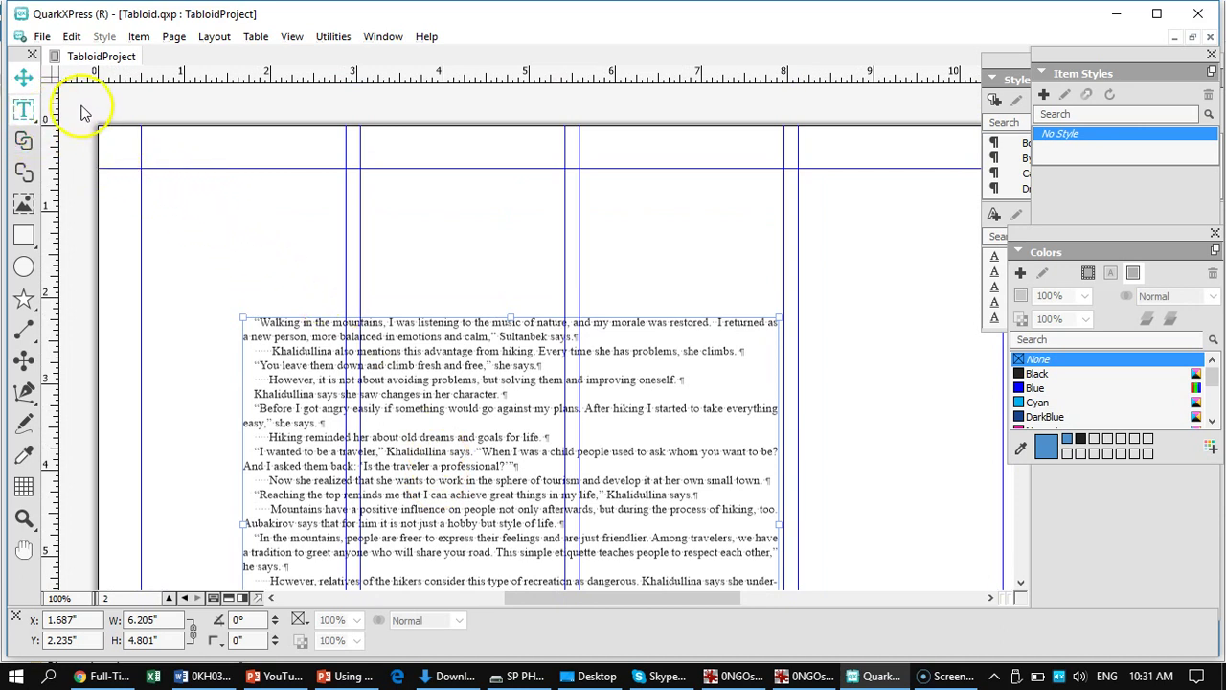
{"action": "left_click", "coordinate": [24, 109]}
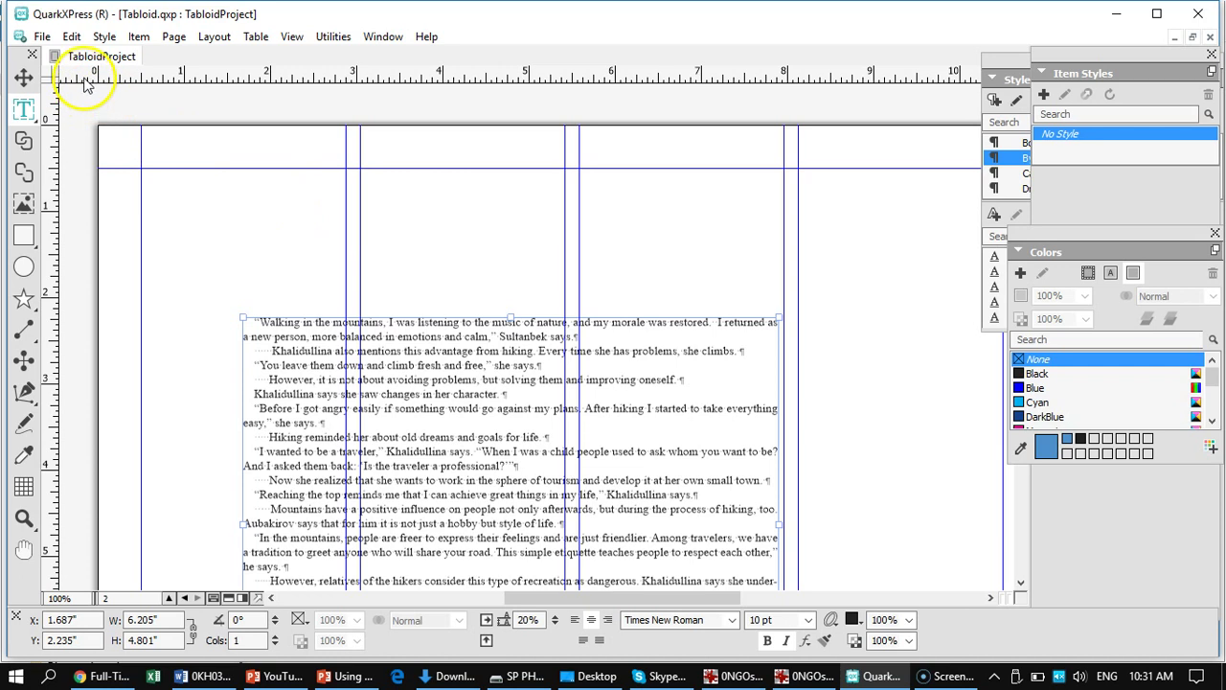
{"action": "left_click", "coordinate": [24, 77]}
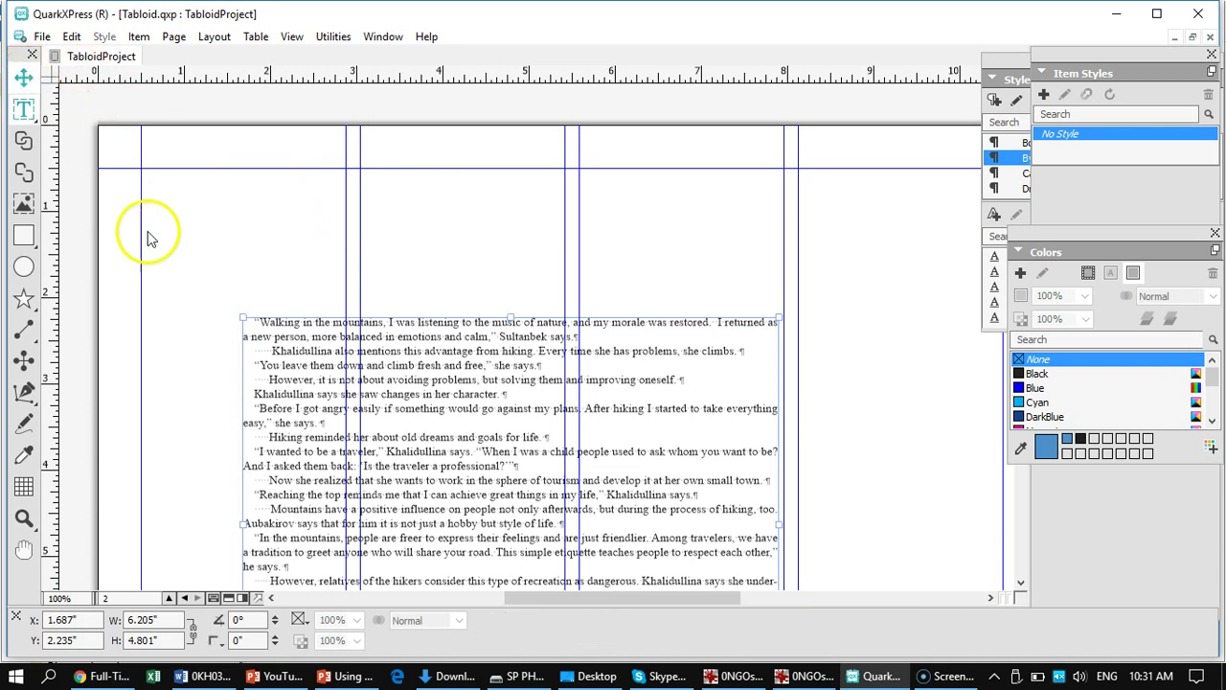
{"action": "left_click_drag", "start_coordinate": [457, 380], "coordinate": [392, 542]}
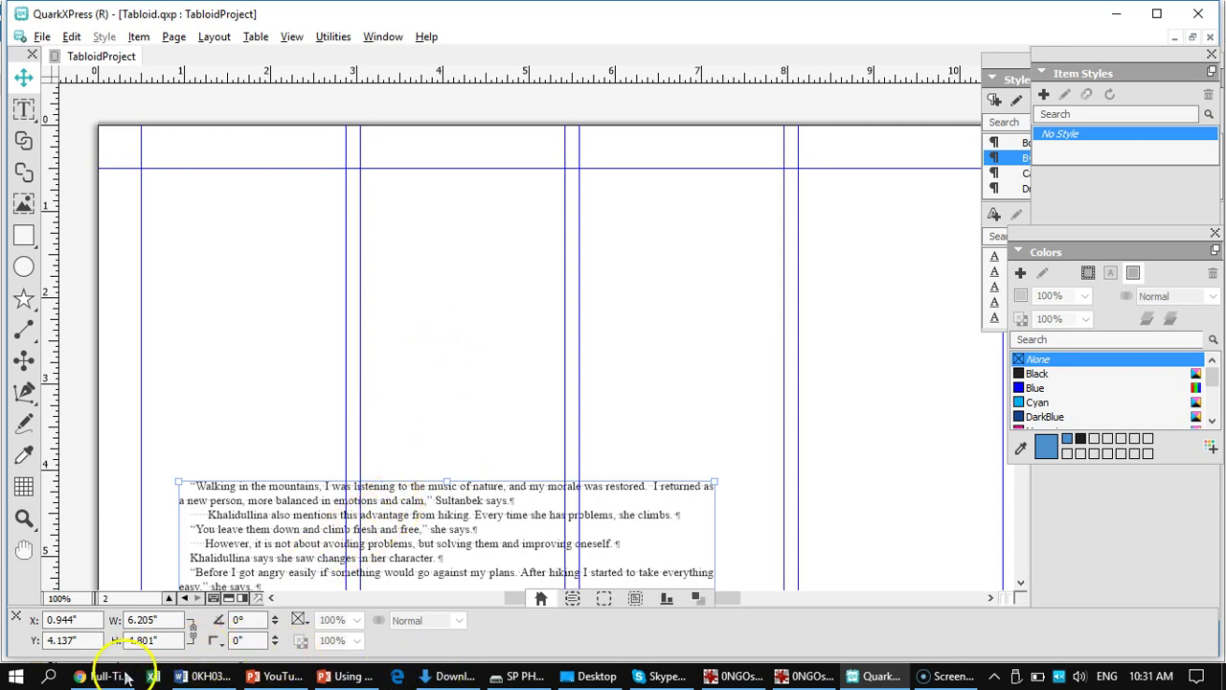
- Open F:\XMUM\COURSES\Editing\Editing Week 10\TabloidProject in File Explorer, then return to QuarkXPress
{"action": "left_click", "coordinate": [525, 676]}
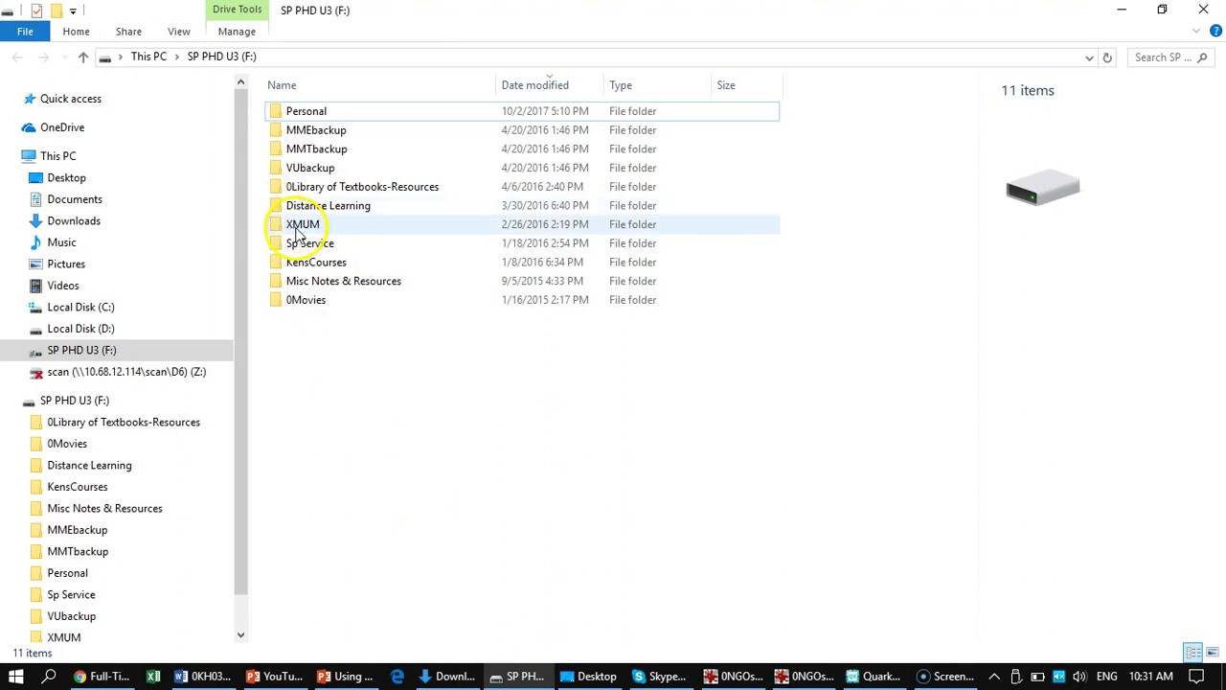
{"action": "left_click", "coordinate": [299, 226]}
{"action": "double_click", "coordinate": [297, 230]}
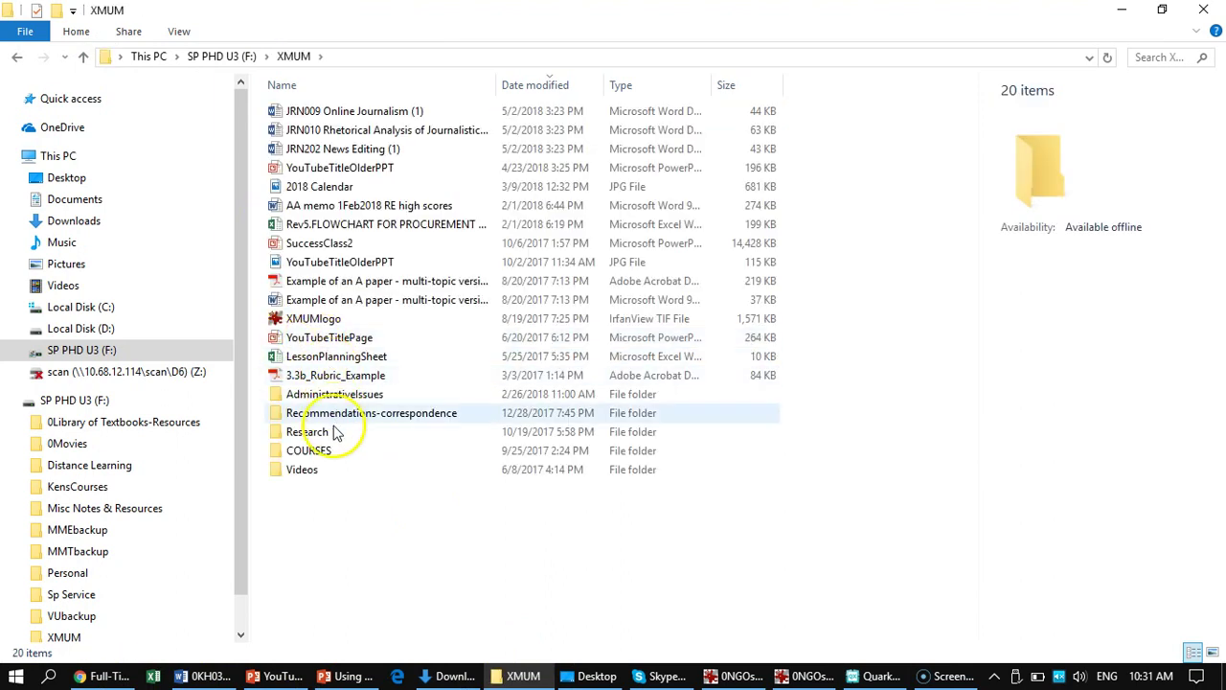
{"action": "double_click", "coordinate": [276, 456]}
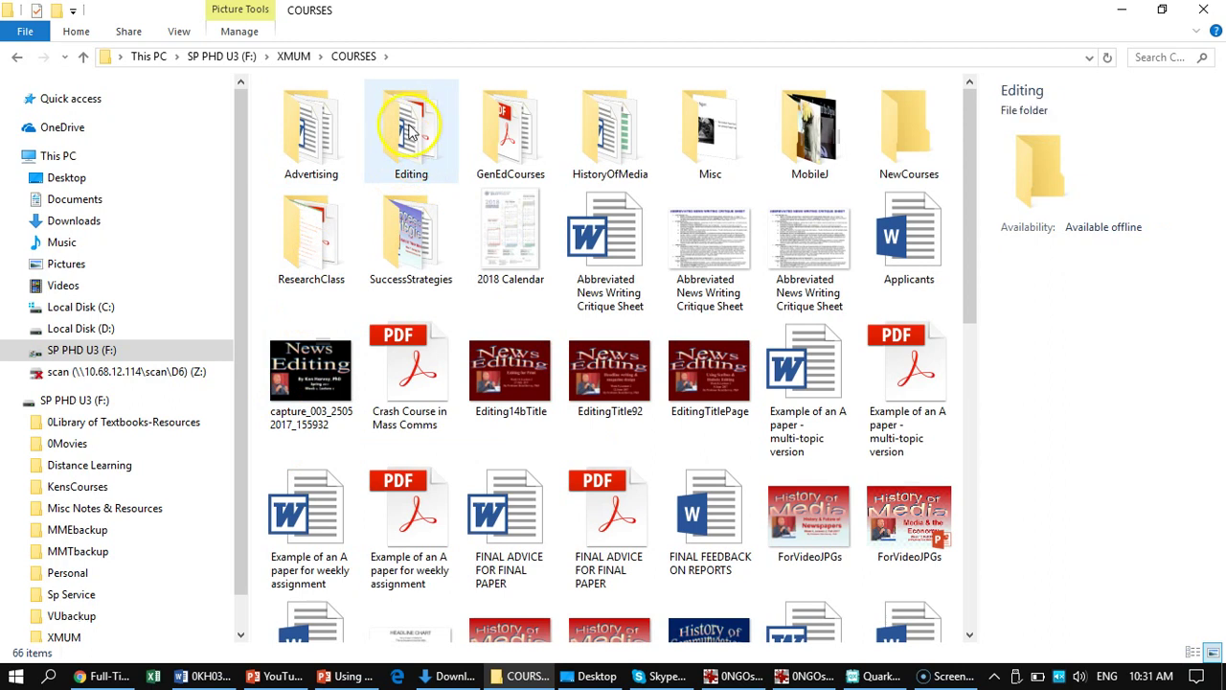
{"action": "double_click", "coordinate": [434, 131]}
{"action": "scroll", "coordinate": [383, 300], "scroll_direction": "down", "scroll_amount": 7}
{"action": "scroll", "coordinate": [367, 299], "scroll_direction": "down", "scroll_amount": 2}
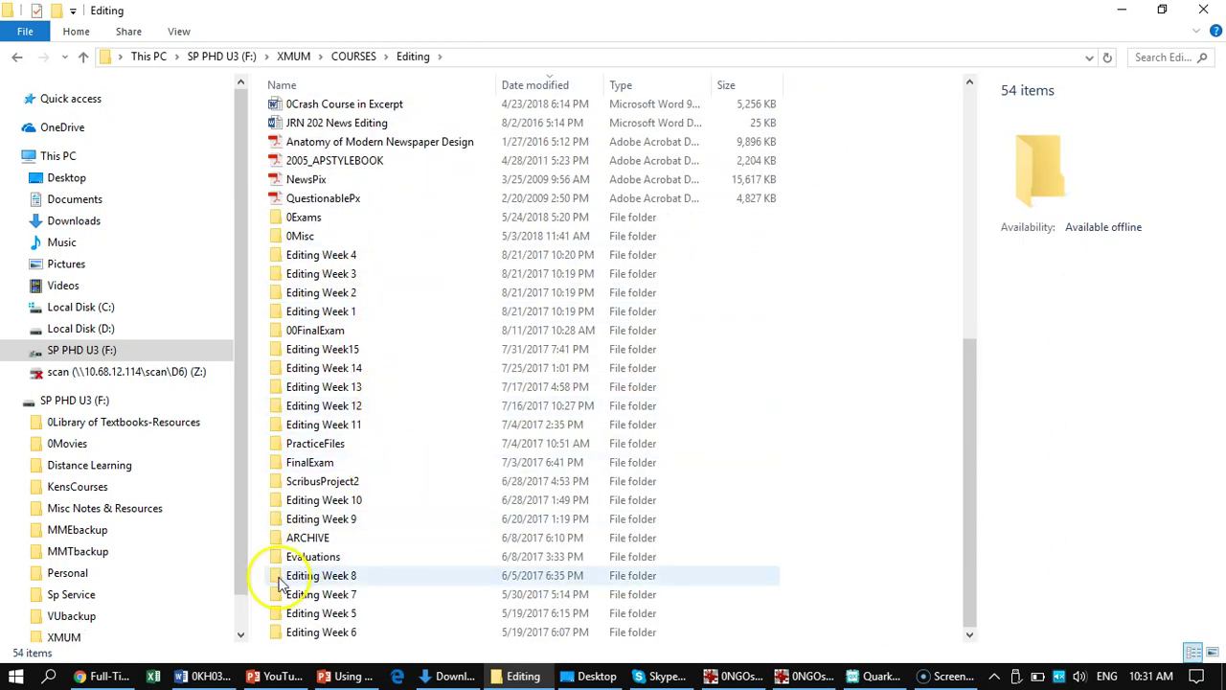
{"action": "left_click", "coordinate": [297, 502]}
{"action": "double_click", "coordinate": [297, 501]}
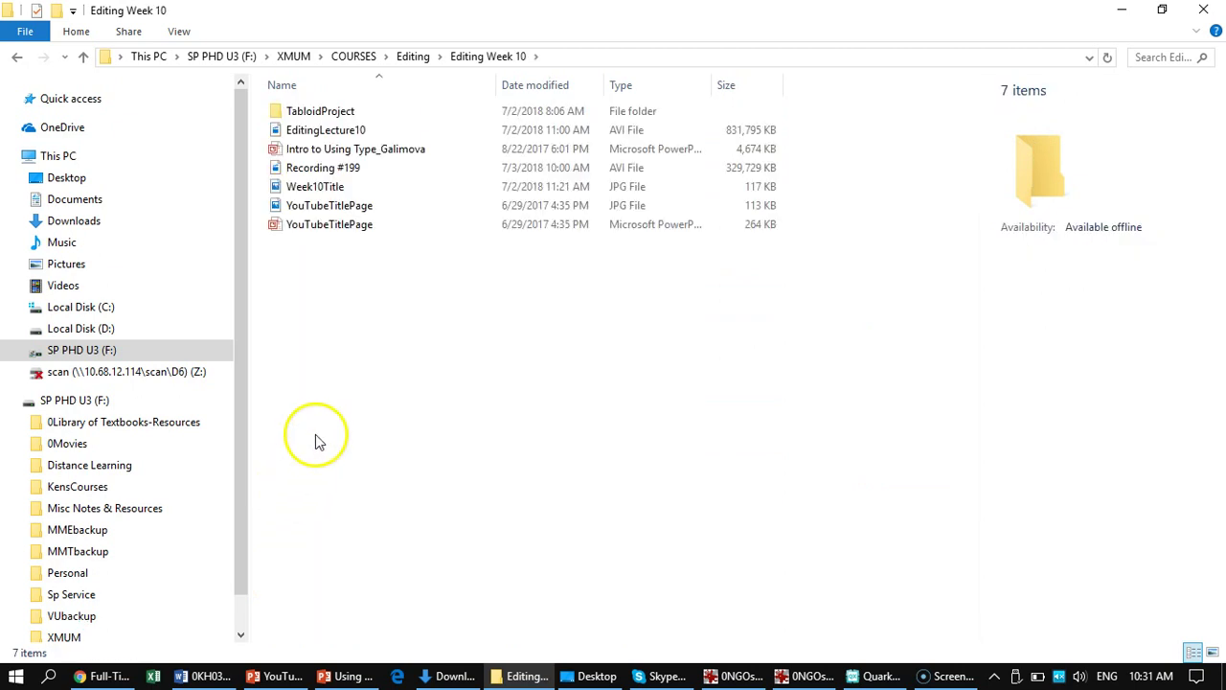
{"action": "left_click", "coordinate": [300, 115]}
{"action": "double_click", "coordinate": [300, 115]}
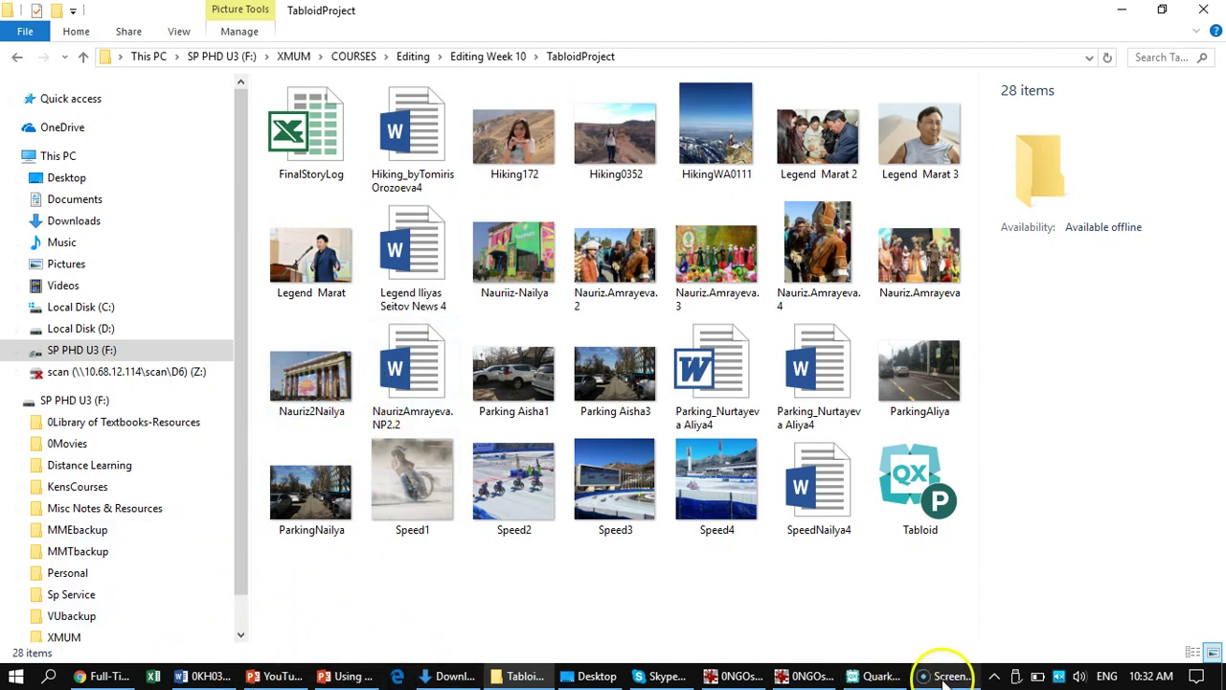
{"action": "left_click", "coordinate": [874, 674]}
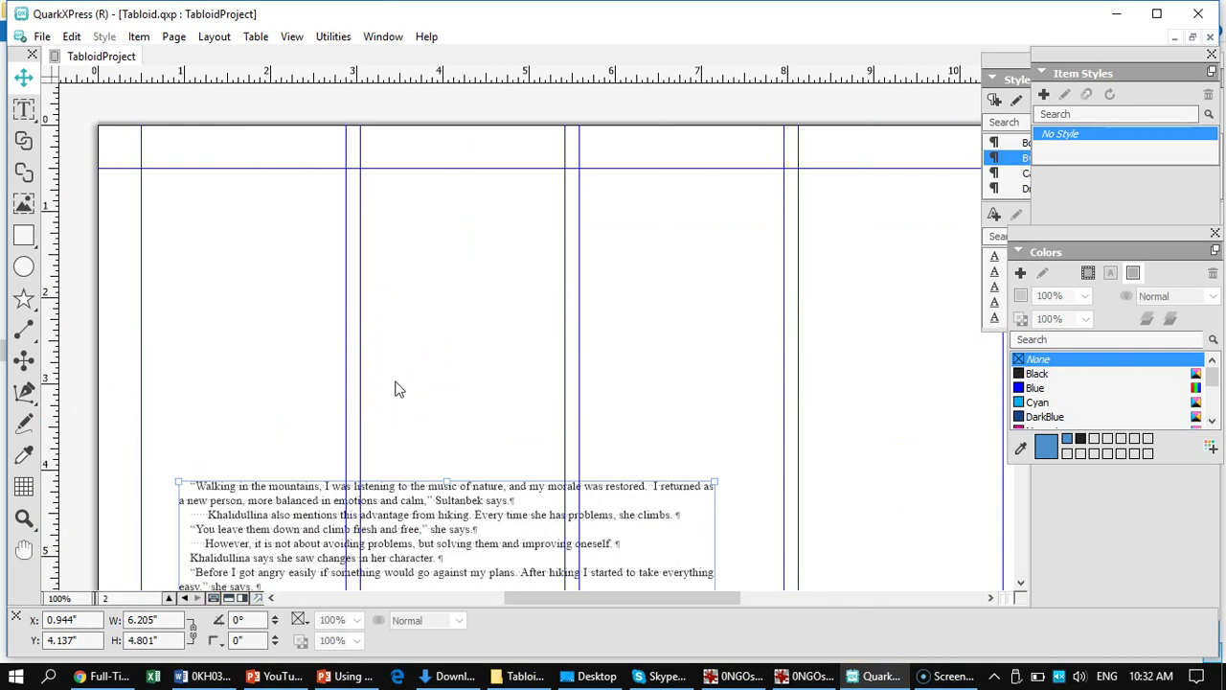
{"action": "key", "text": "ctrl+0"}
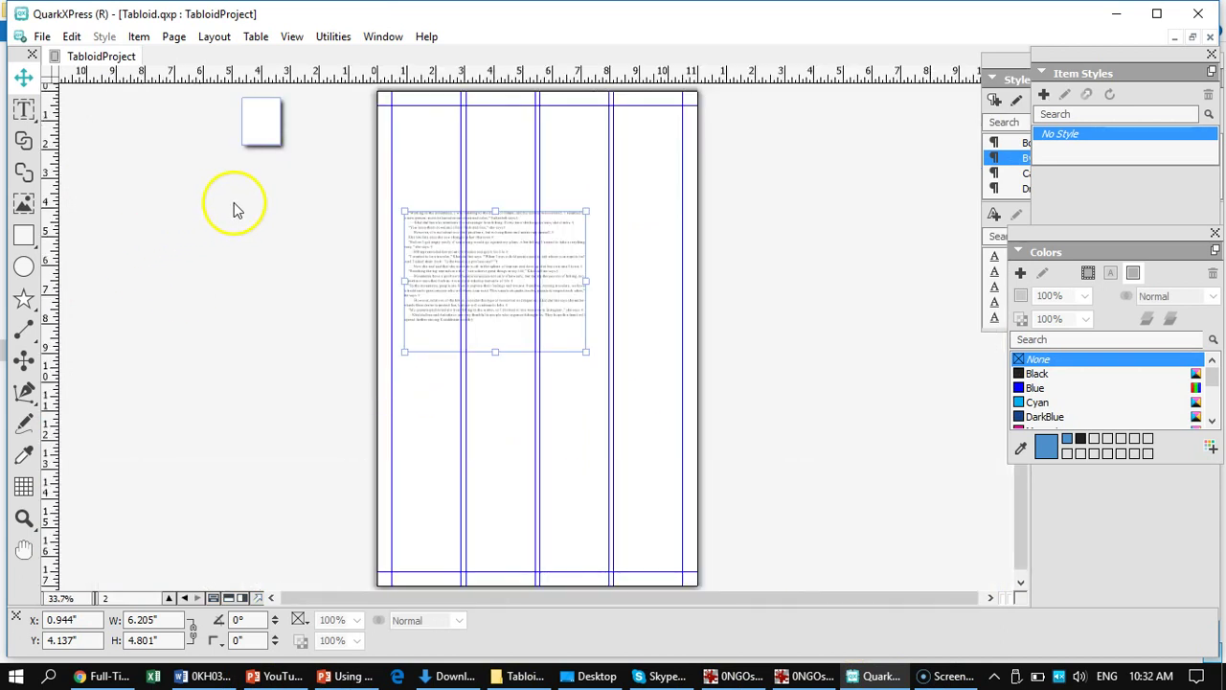
{"action": "left_click_drag", "start_coordinate": [484, 260], "coordinate": [496, 334]}
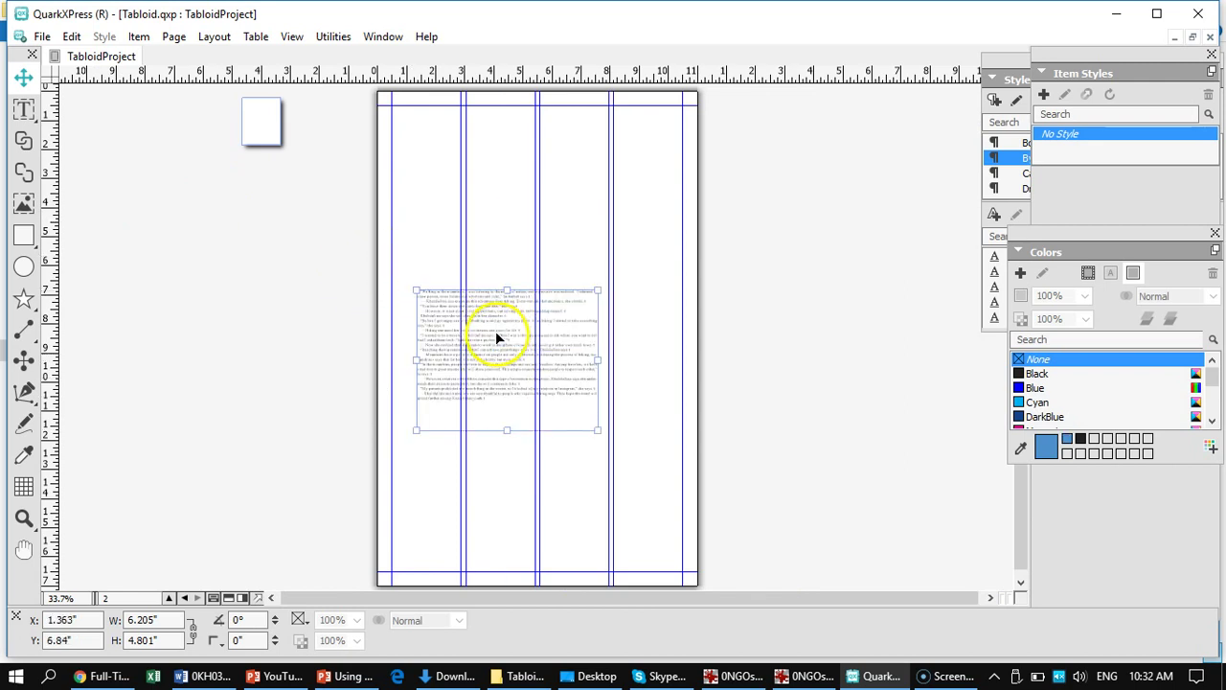
{"action": "left_click", "coordinate": [24, 203]}
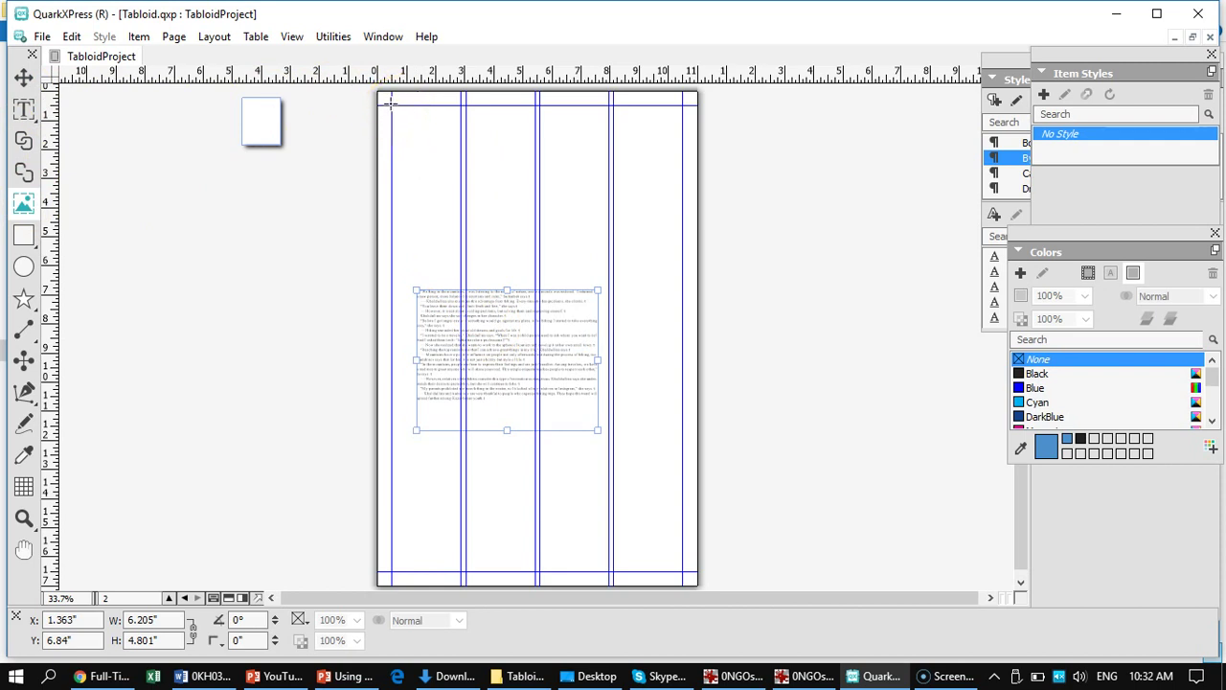
{"action": "left_click_drag", "start_coordinate": [391, 105], "coordinate": [596, 245]}
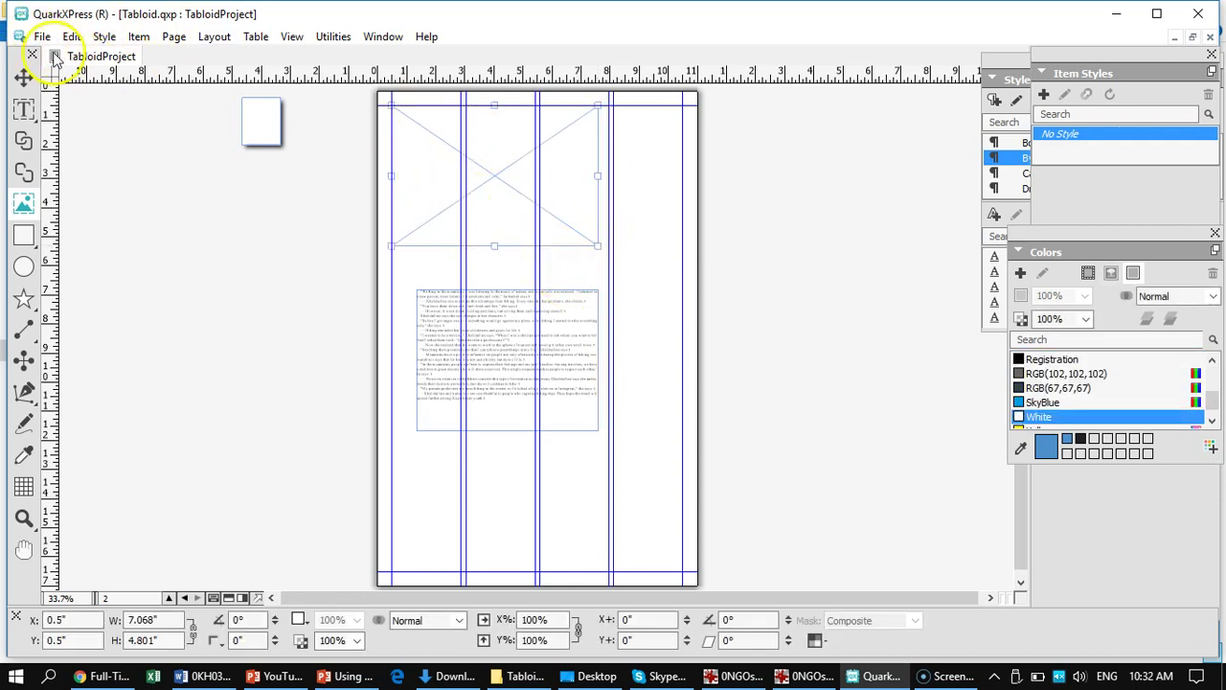
{"action": "left_click", "coordinate": [23, 79]}
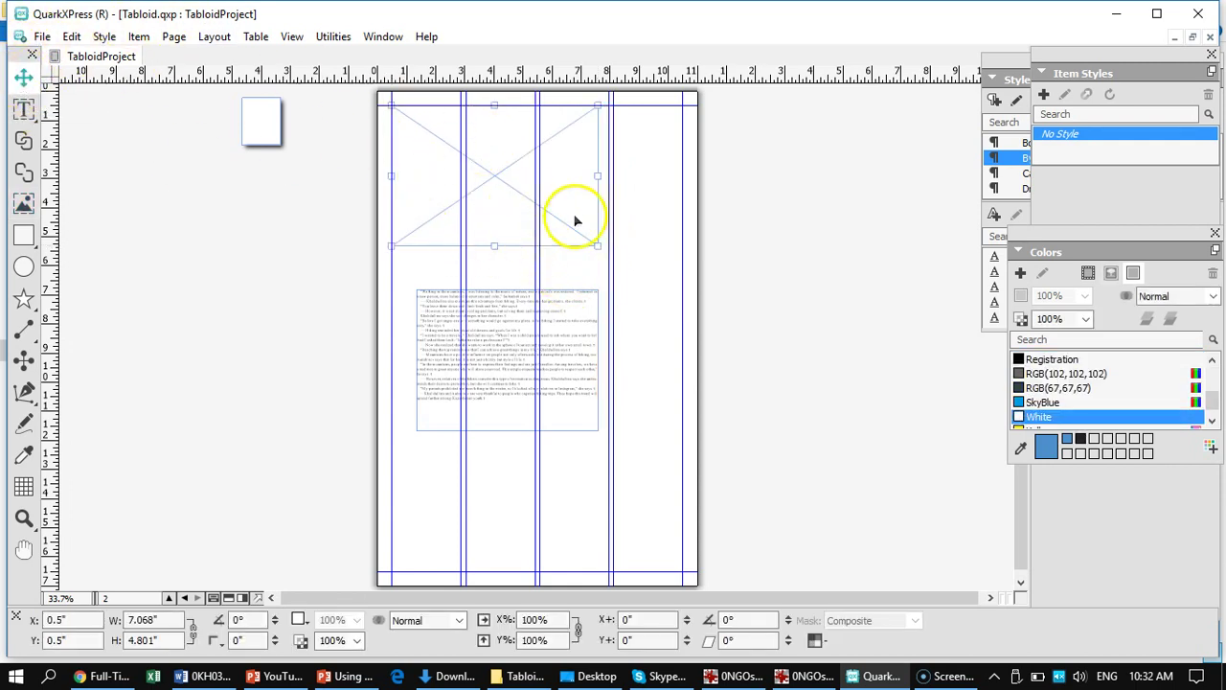
{"action": "left_click_drag", "start_coordinate": [597, 173], "coordinate": [609, 176]}
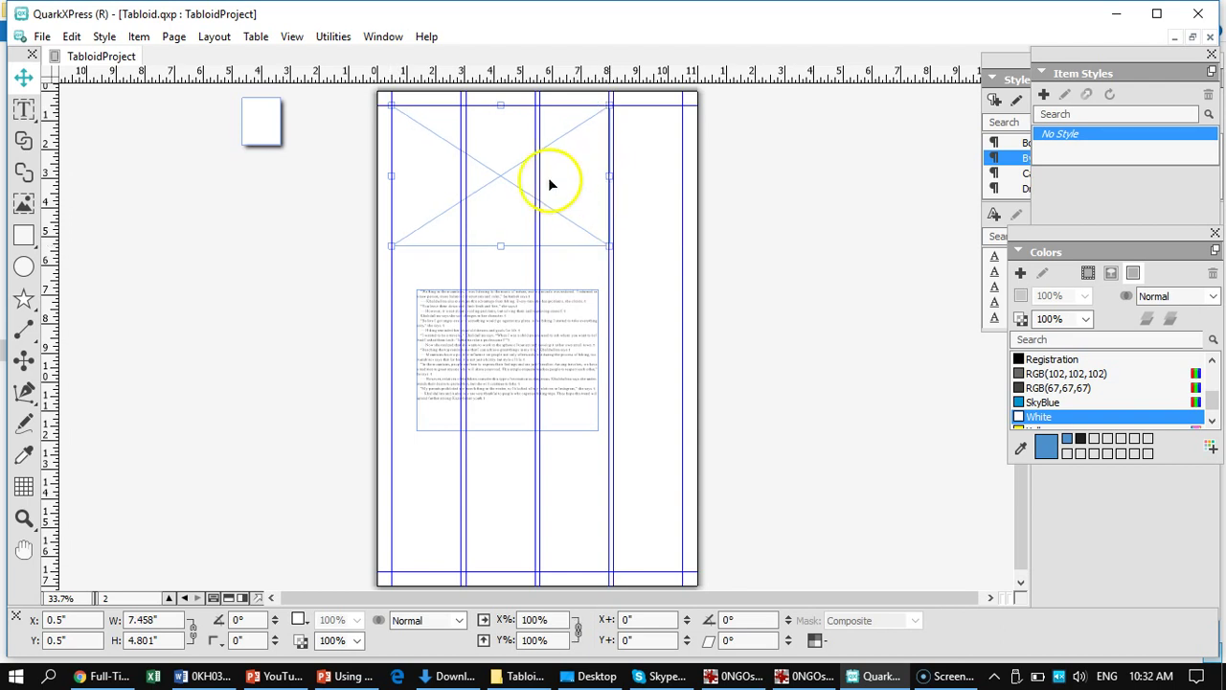
{"action": "double_click", "coordinate": [505, 172]}
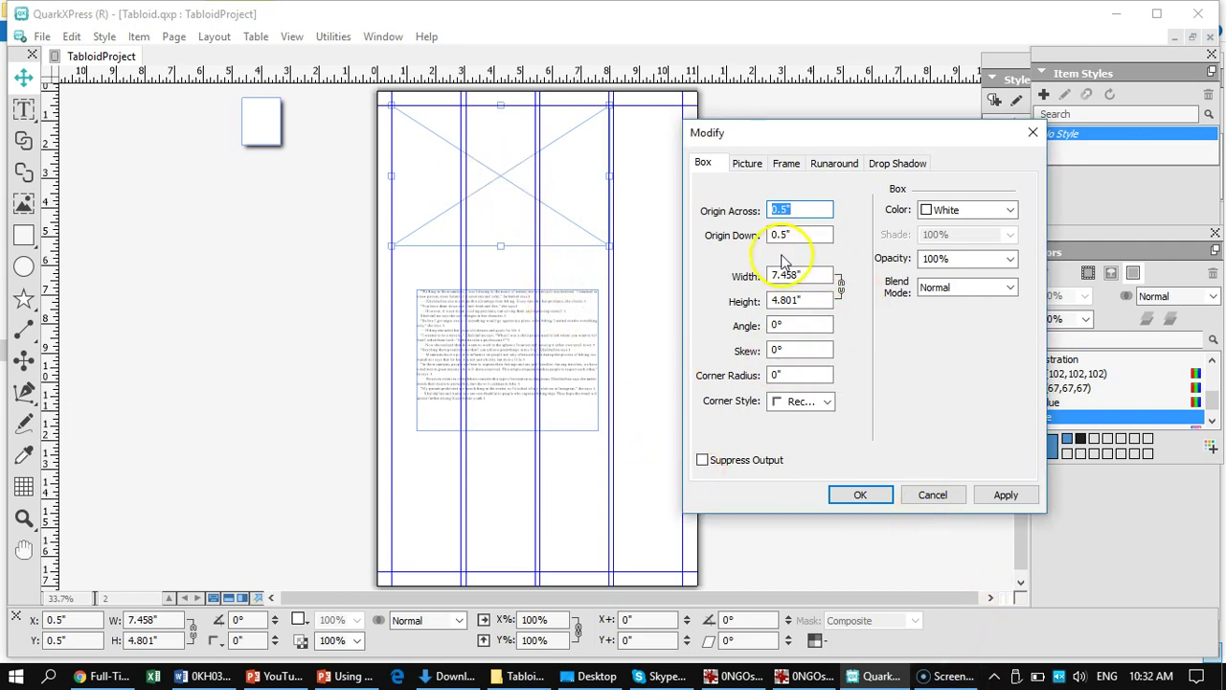
{"action": "left_click", "coordinate": [746, 163]}
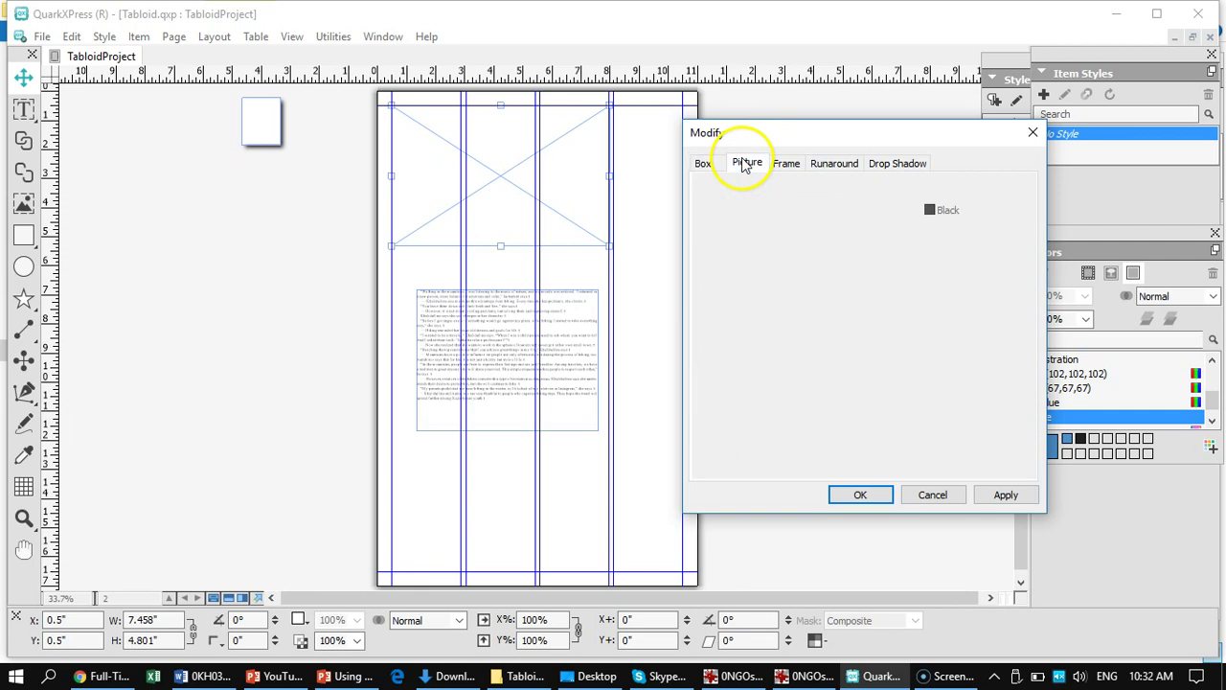
{"action": "left_click", "coordinate": [933, 495]}
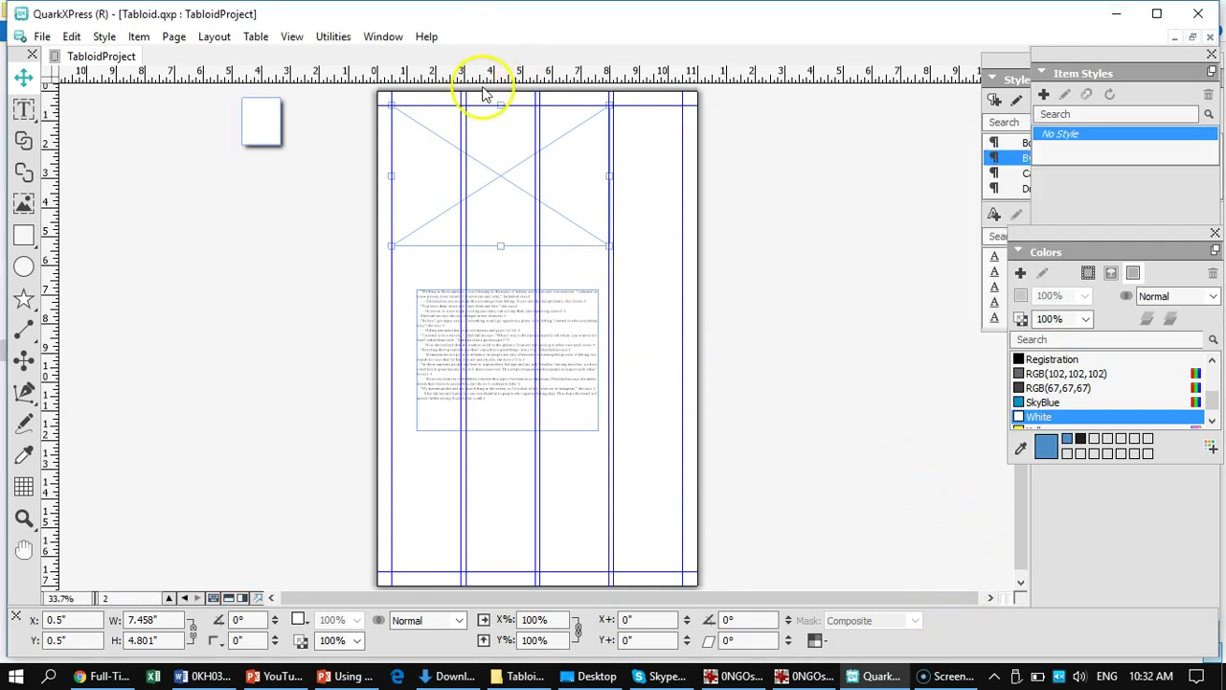
{"action": "double_click", "coordinate": [495, 176]}
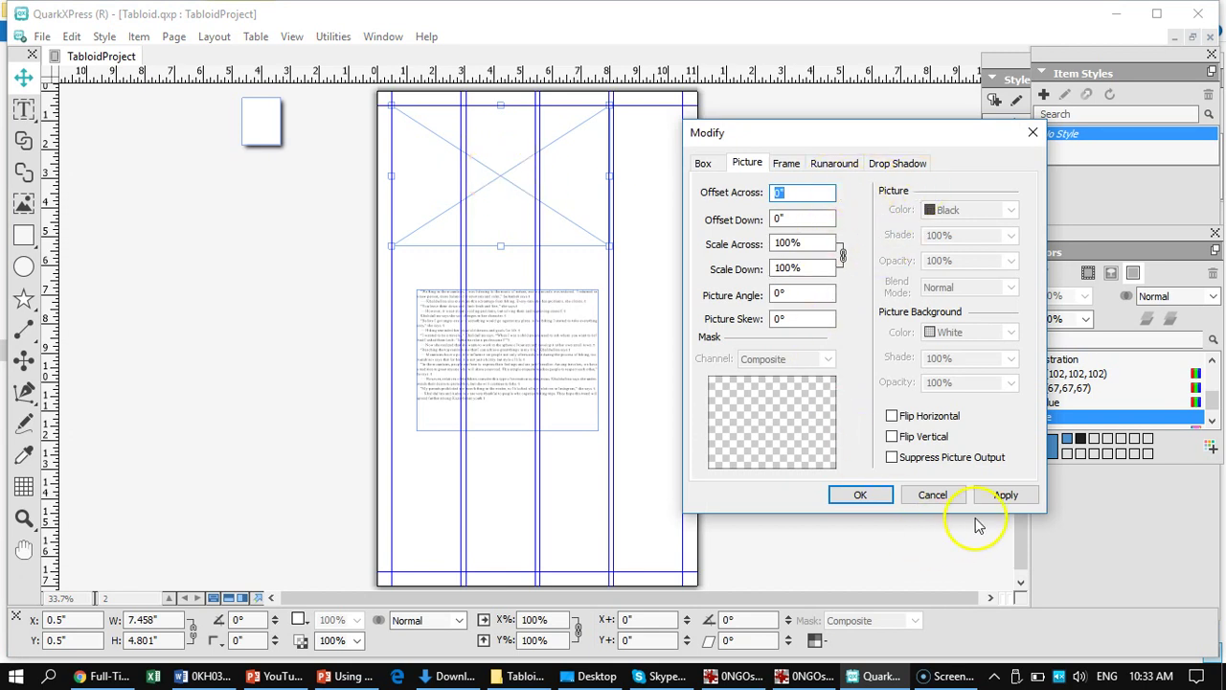
{"action": "left_click", "coordinate": [933, 495]}
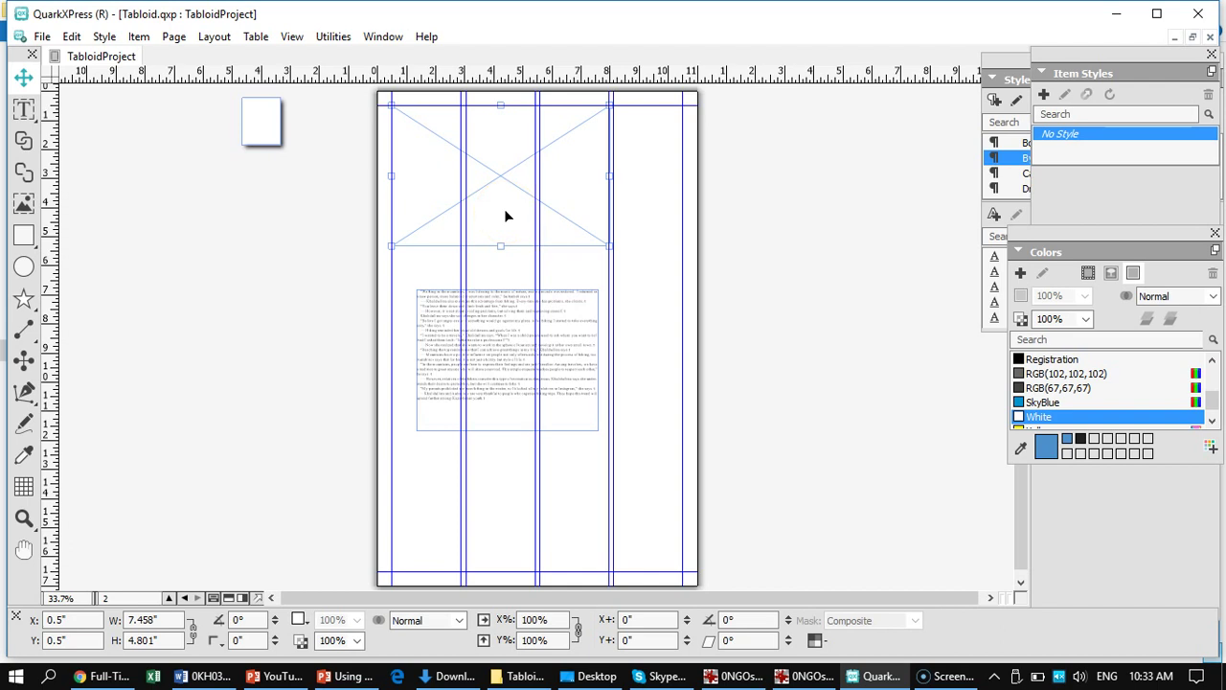
- Import the Hiking0352 canyon photo into the picture box and scale it to fit the box
{"action": "key", "text": "ctrl+e"}
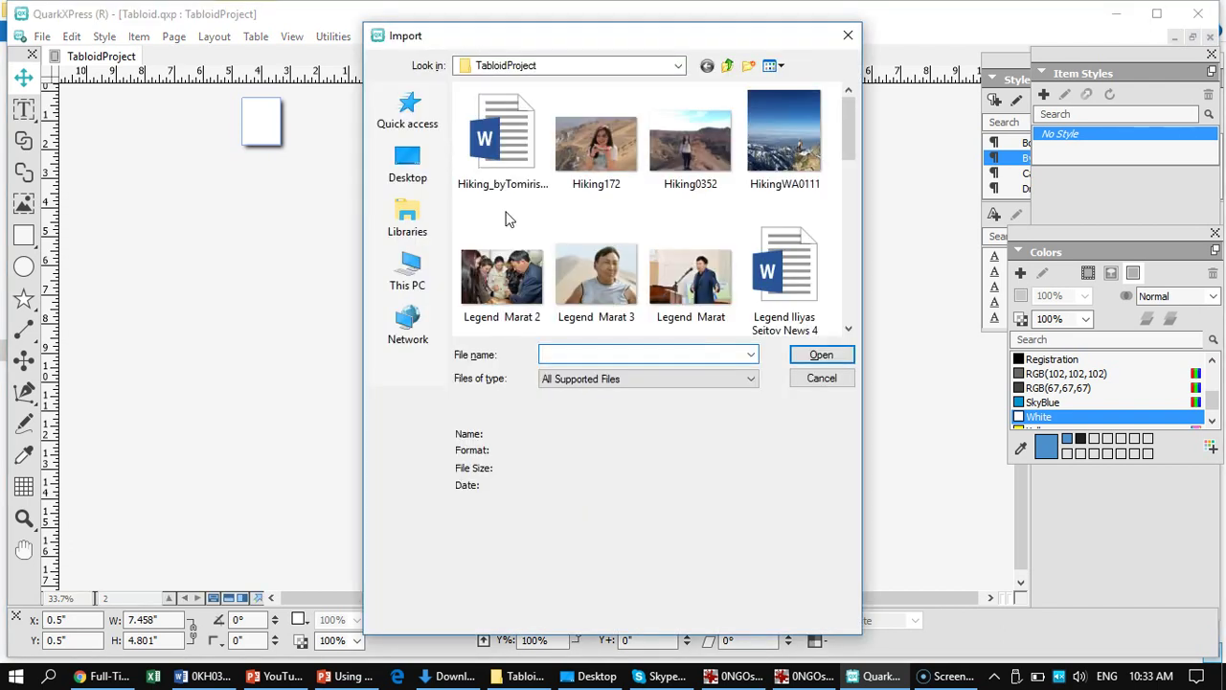
{"action": "left_click", "coordinate": [685, 139]}
{"action": "left_click", "coordinate": [823, 355]}
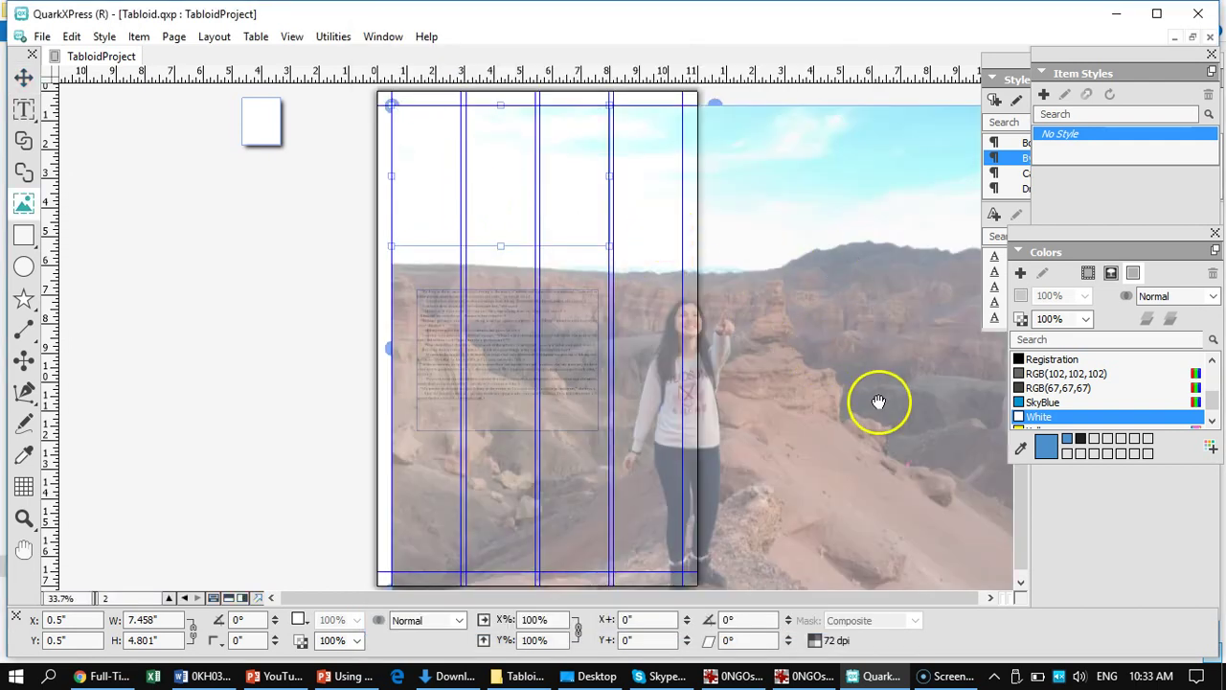
{"action": "right_click", "coordinate": [467, 162]}
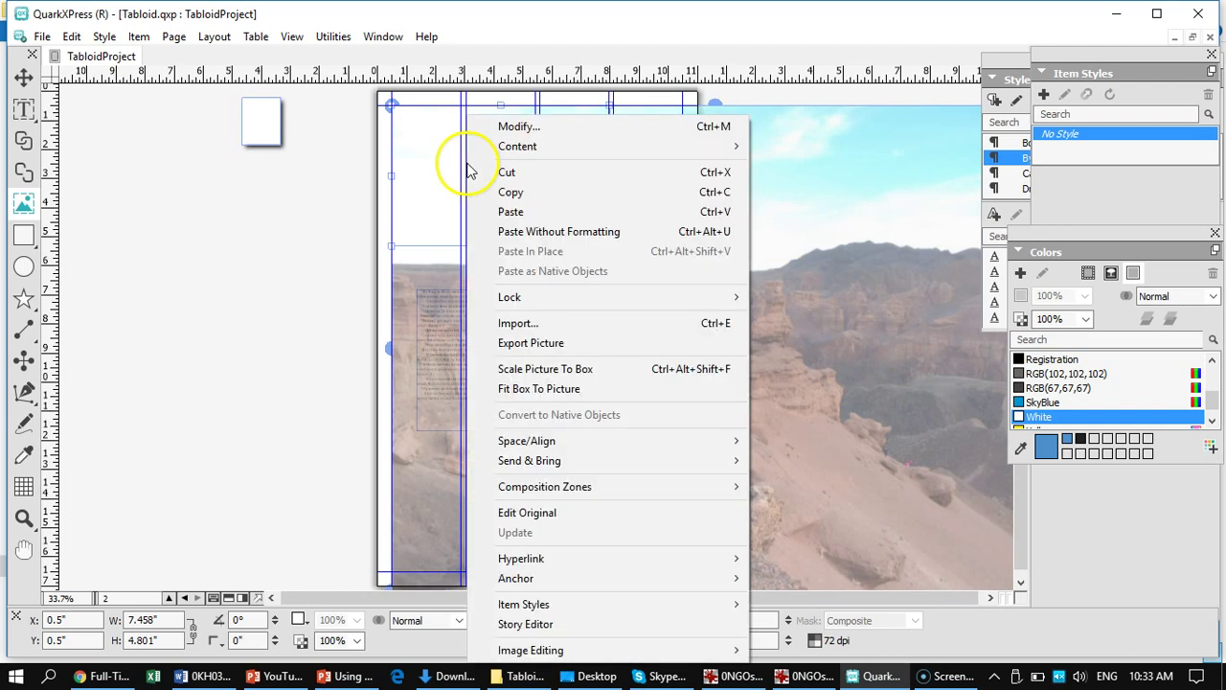
{"action": "left_click", "coordinate": [538, 373]}
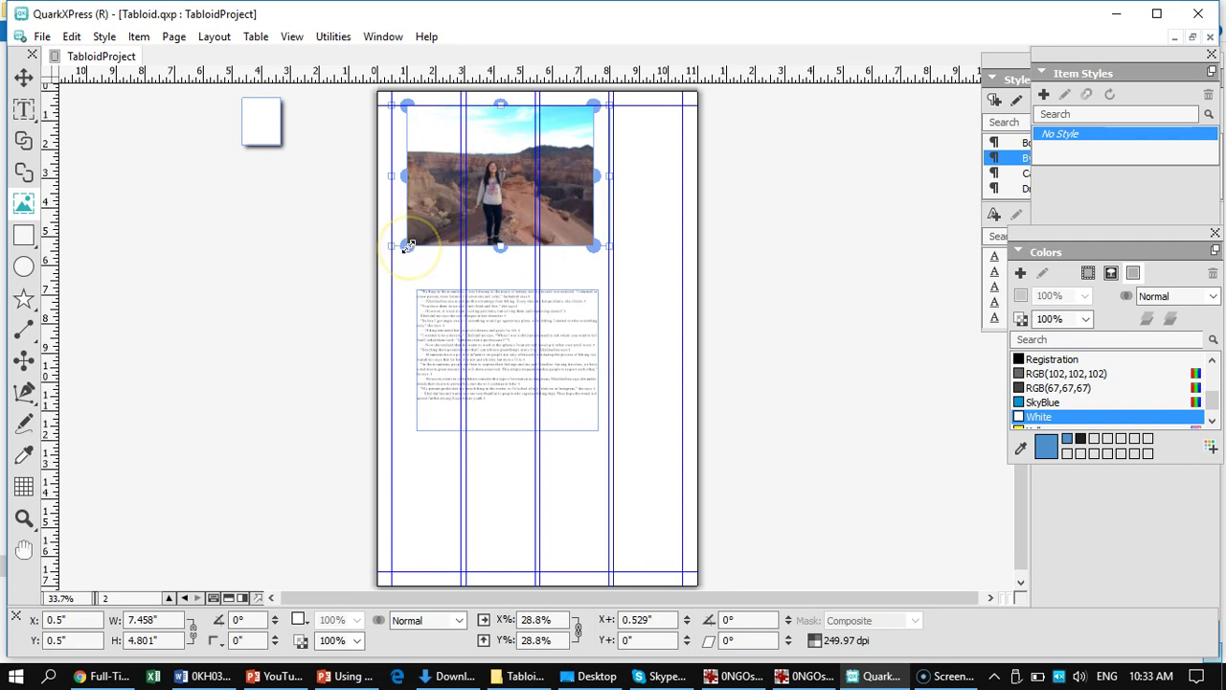
- Stretch the picture box's bottom corners outward and shift the photo up by -0.71" to frame the hiker
{"action": "left_click_drag", "start_coordinate": [407, 245], "coordinate": [393, 256]}
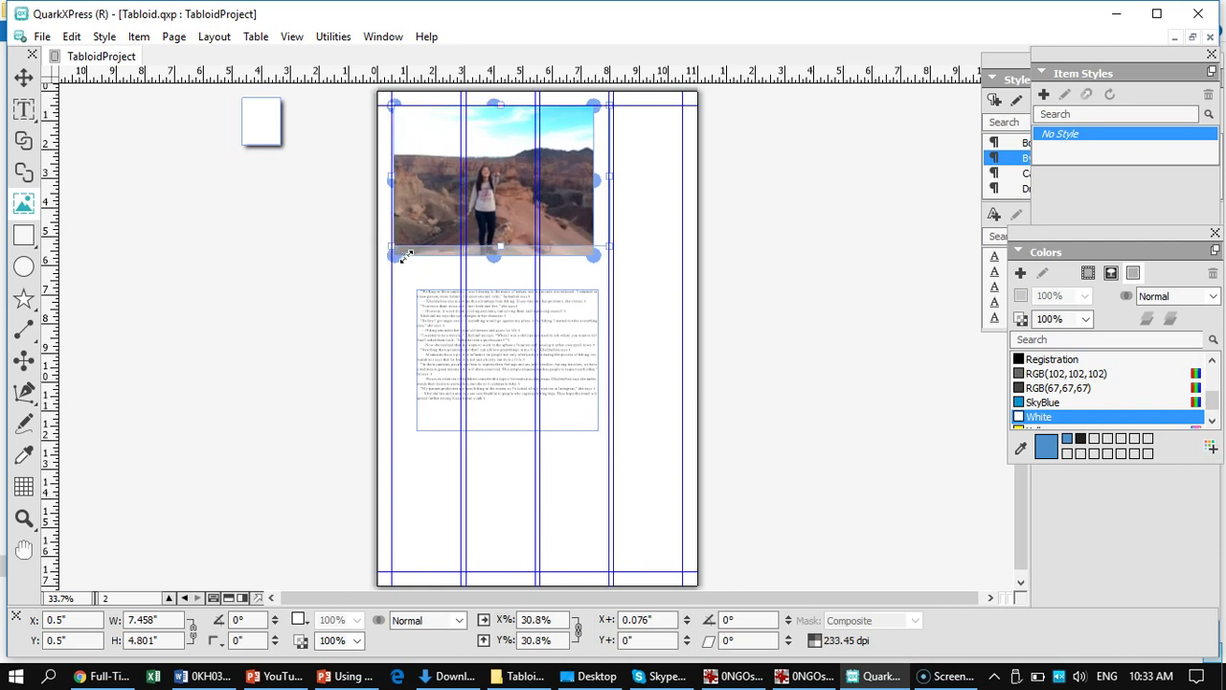
{"action": "left_click_drag", "start_coordinate": [588, 259], "coordinate": [610, 267]}
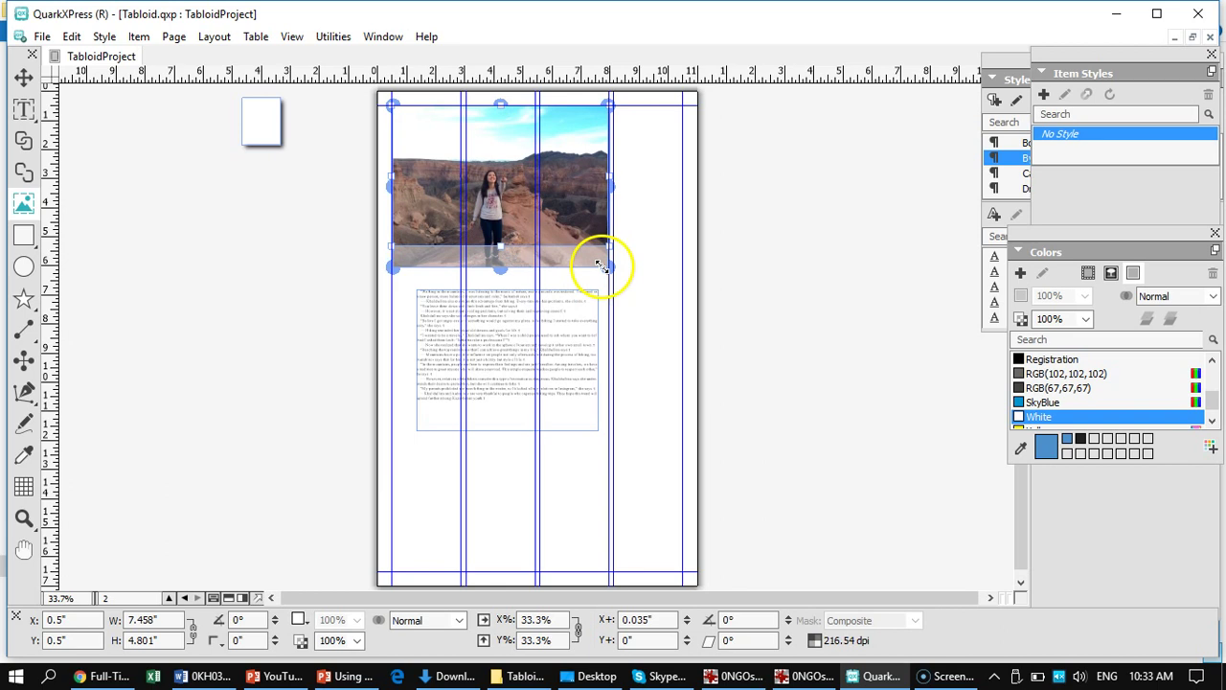
{"action": "left_click_drag", "start_coordinate": [500, 226], "coordinate": [500, 205]}
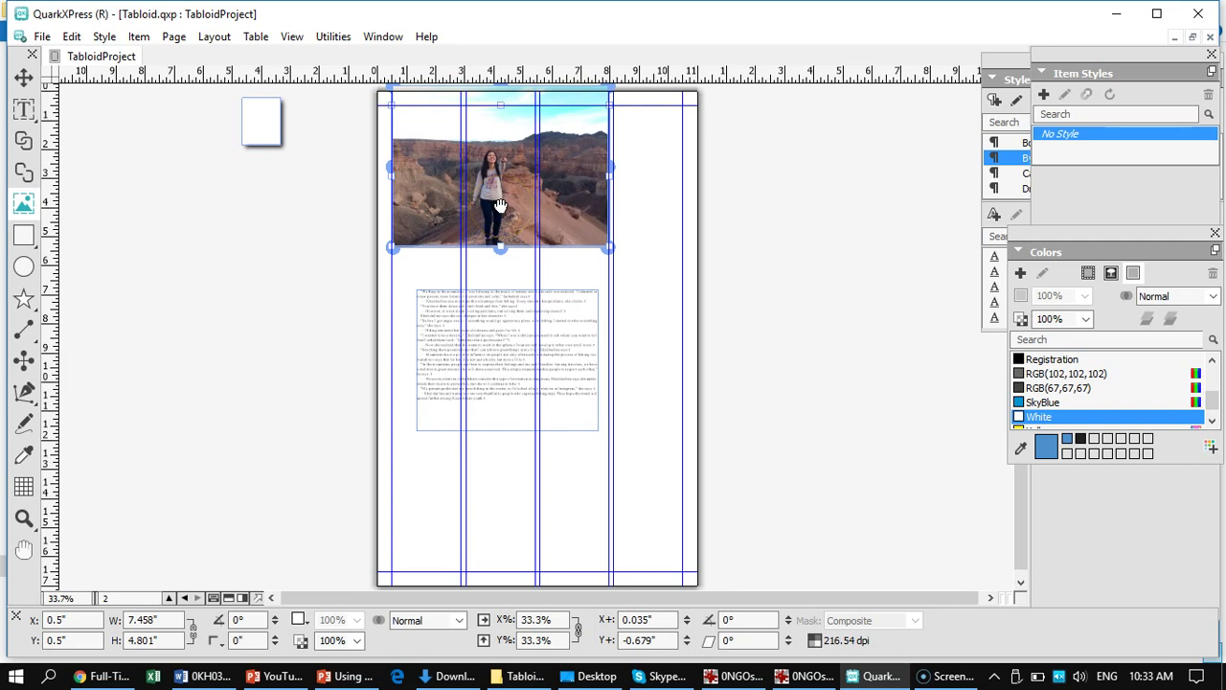
{"action": "left_click_drag", "start_coordinate": [500, 205], "coordinate": [500, 204]}
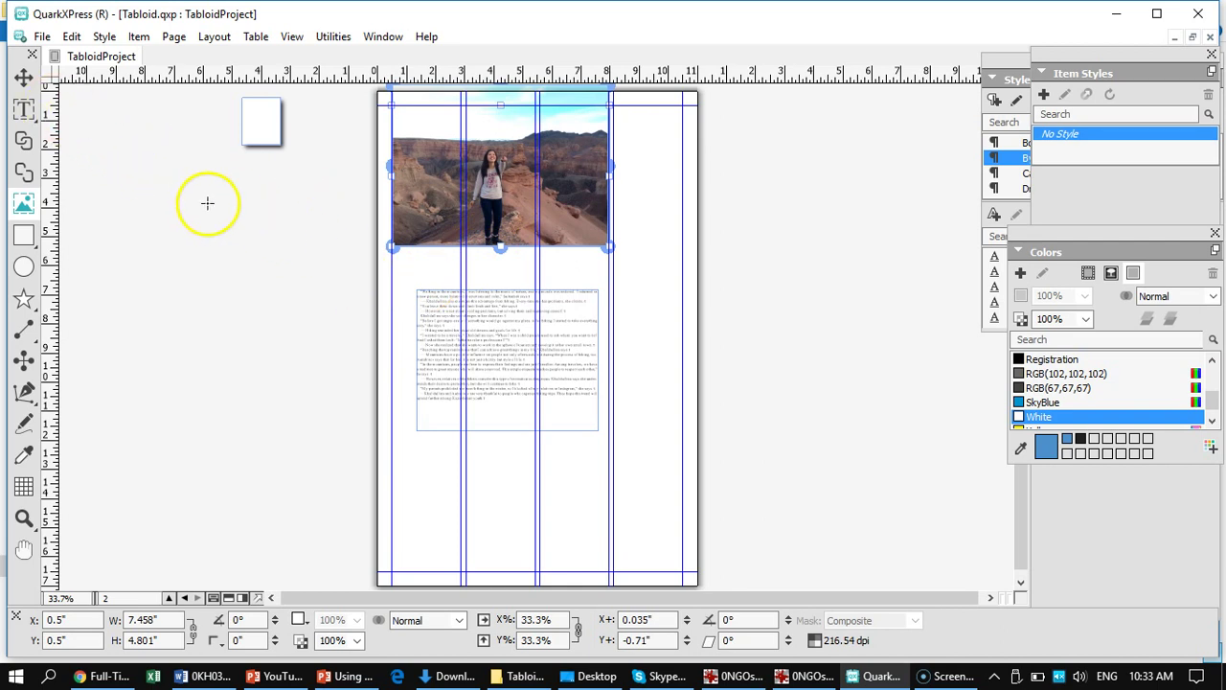
{"action": "left_click", "coordinate": [24, 77]}
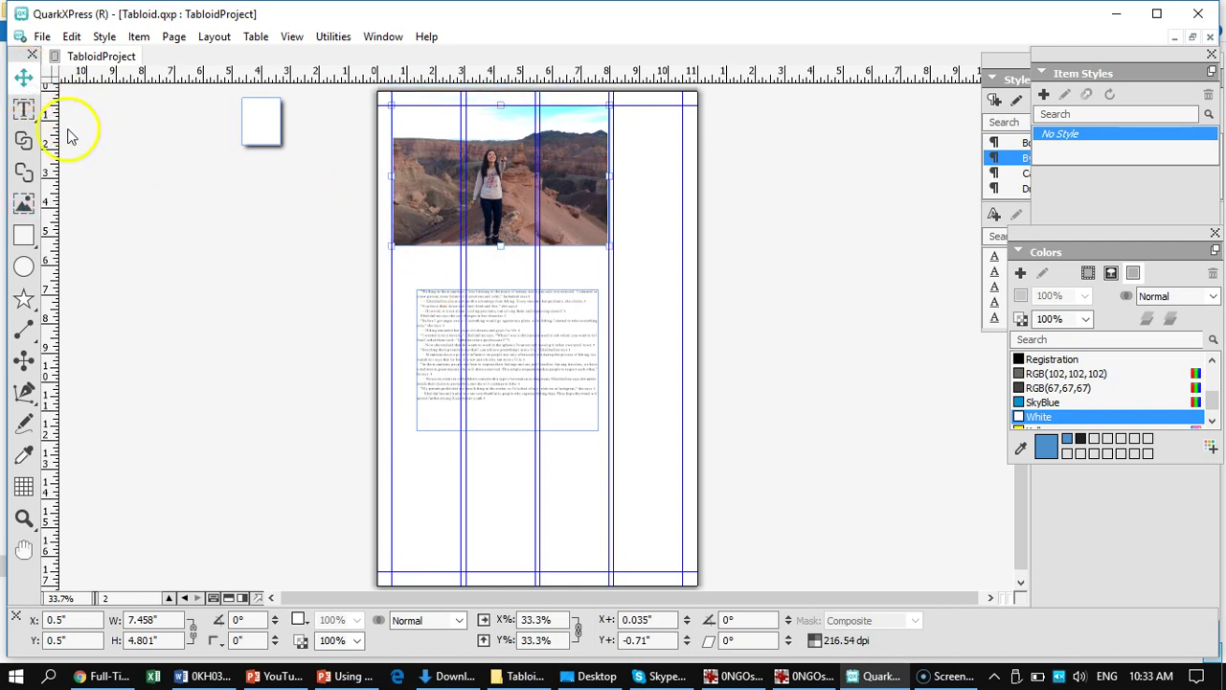
- Move the hiking story text box left under the photo and widen it to 7.393"
{"action": "left_click", "coordinate": [206, 206]}
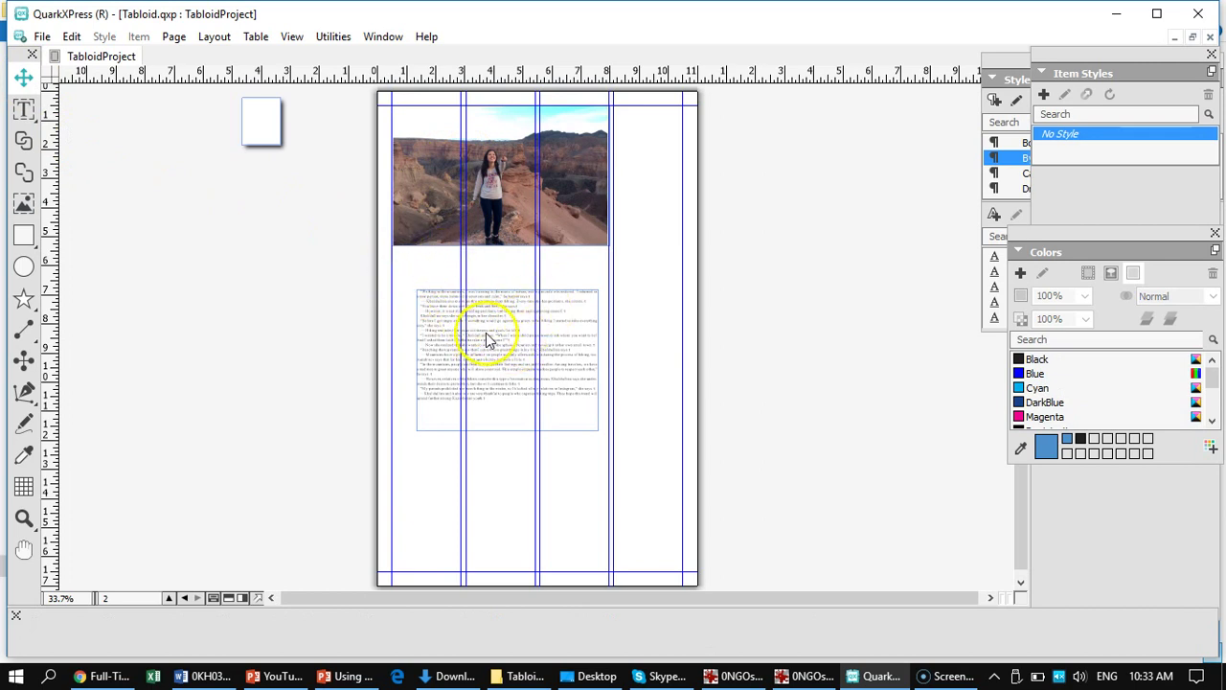
{"action": "left_click", "coordinate": [482, 332]}
{"action": "left_click_drag", "start_coordinate": [482, 327], "coordinate": [463, 327]}
{"action": "left_click_drag", "start_coordinate": [575, 355], "coordinate": [606, 352]}
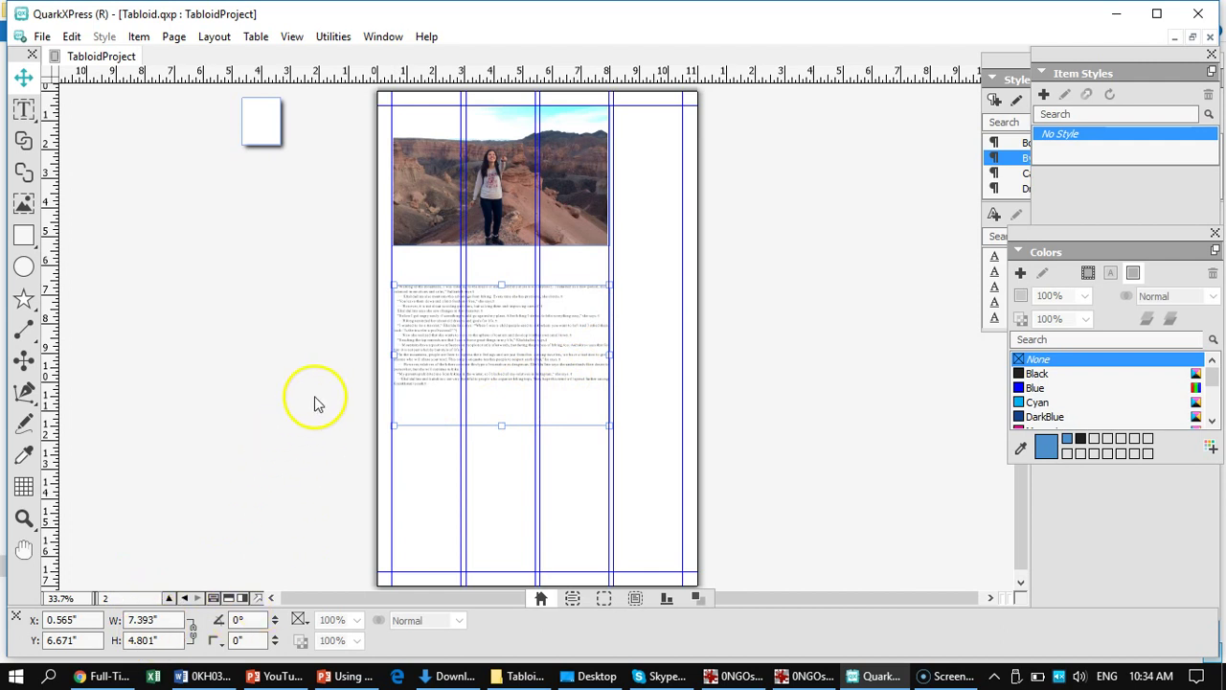
- Set the story text box to 2 columns with a 0.167" gutter
{"action": "left_click", "coordinate": [572, 599]}
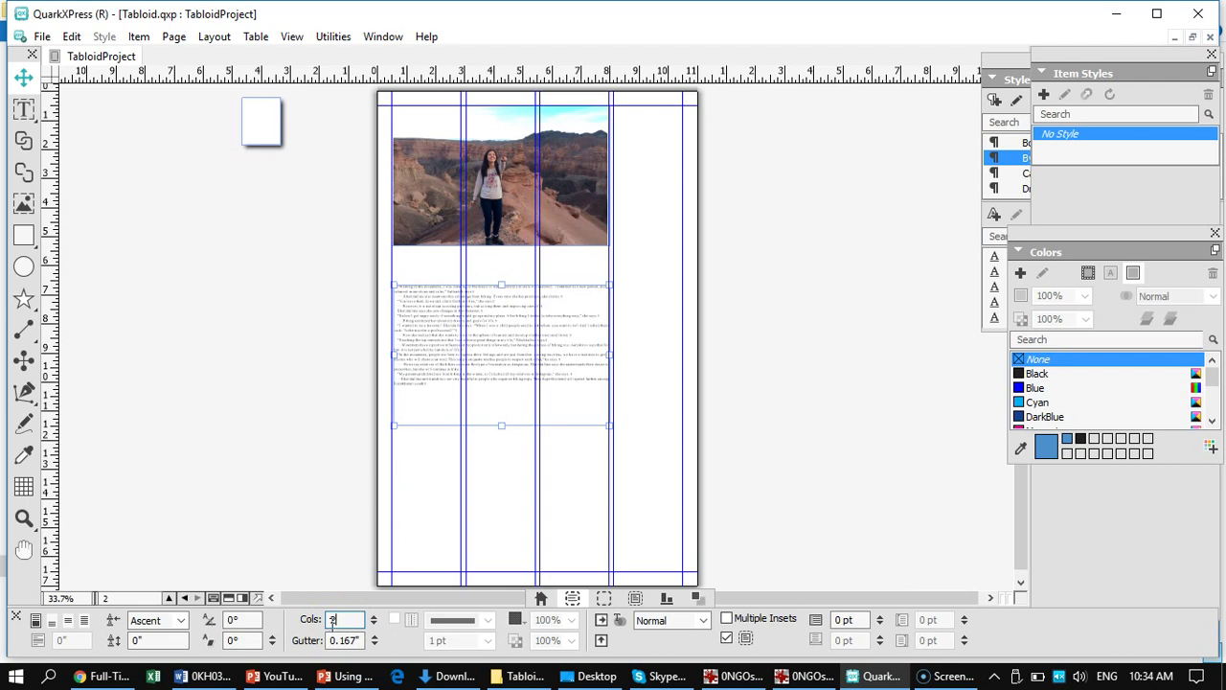
{"action": "left_click", "coordinate": [460, 473]}
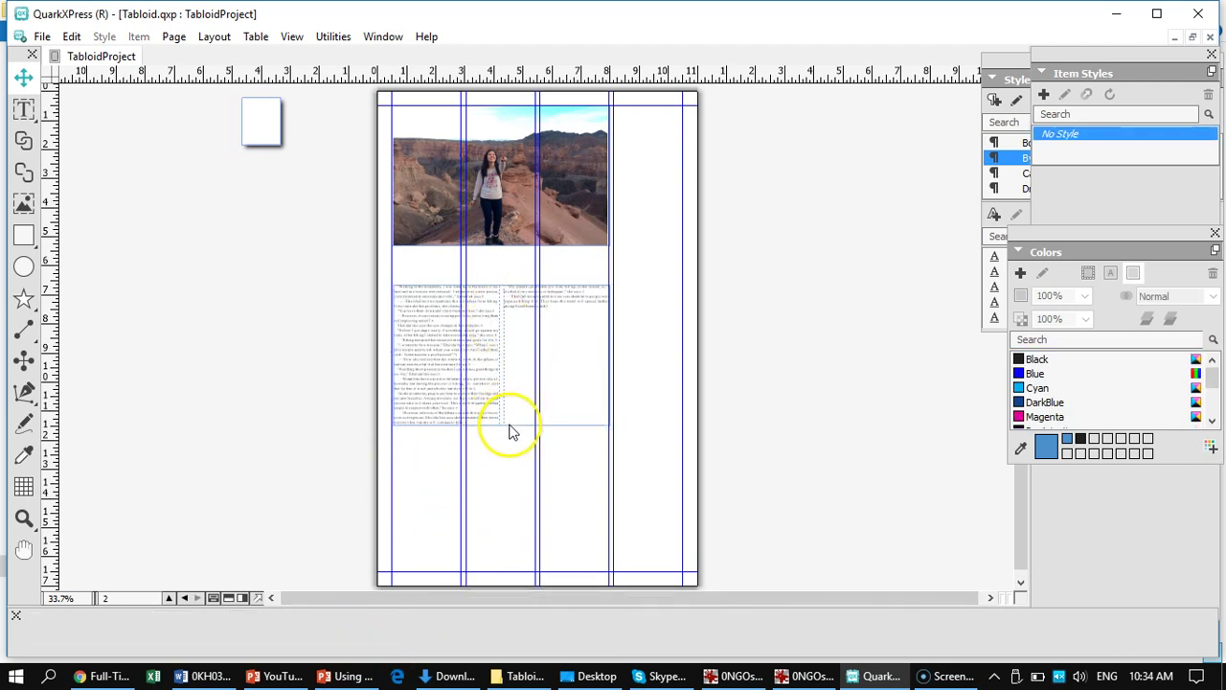
{"action": "left_click", "coordinate": [24, 113]}
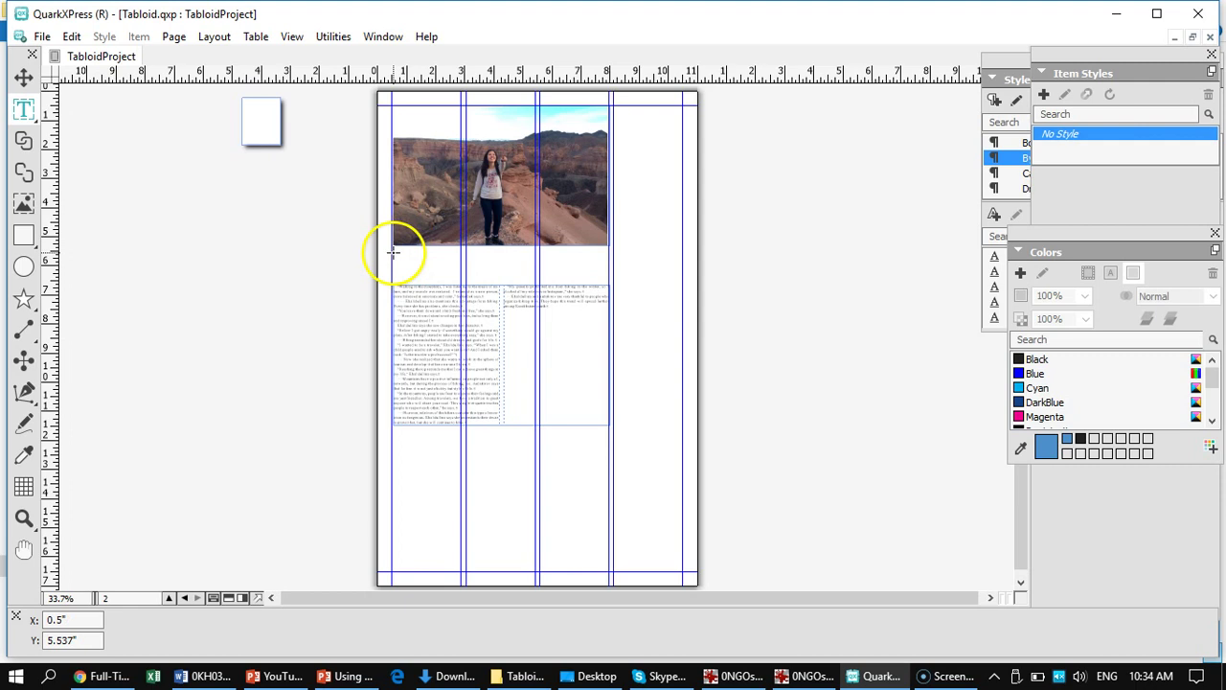
- Draw a 7.393" × 0.665" text box beneath the canyon photo and view it at 100%
{"action": "left_click_drag", "start_coordinate": [391, 252], "coordinate": [607, 266]}
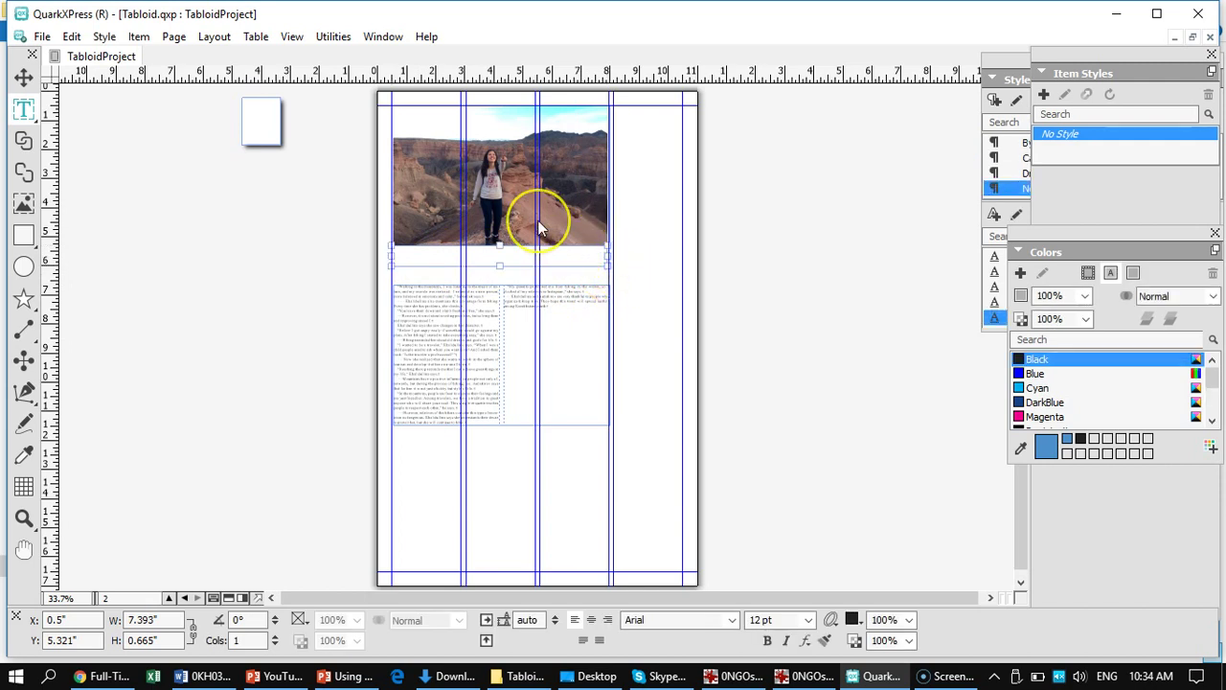
{"action": "key", "text": "ctrl+1"}
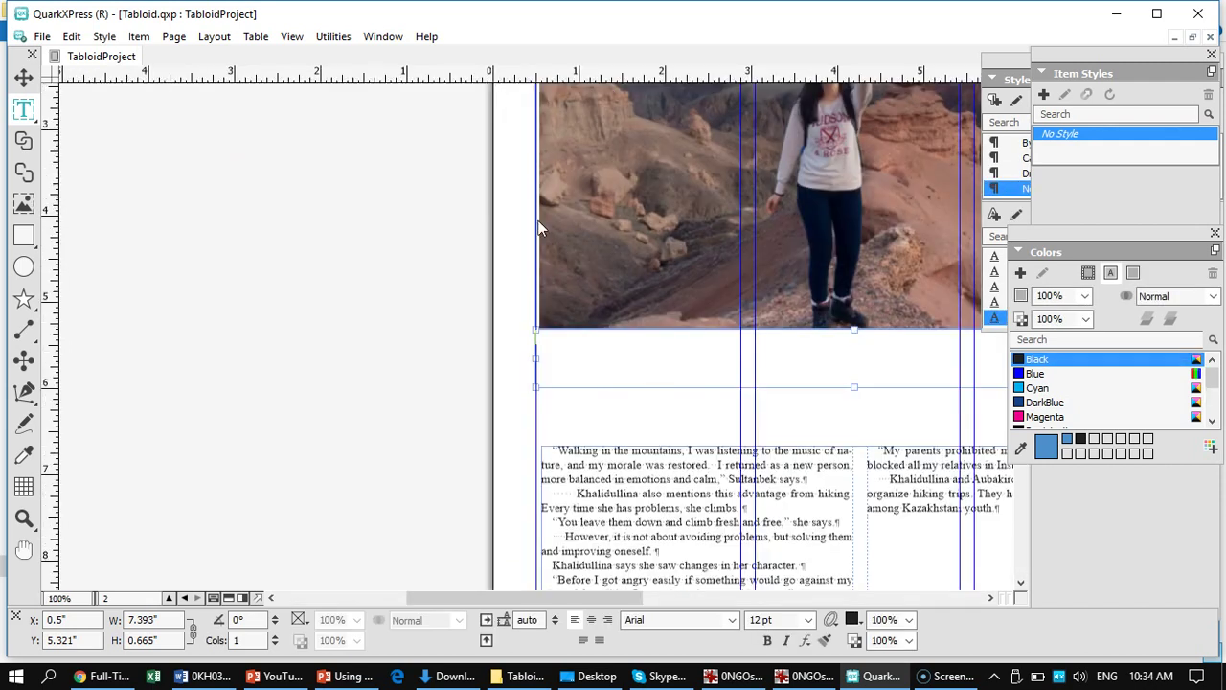
{"action": "left_click_drag", "start_coordinate": [721, 254], "coordinate": [465, 416]}
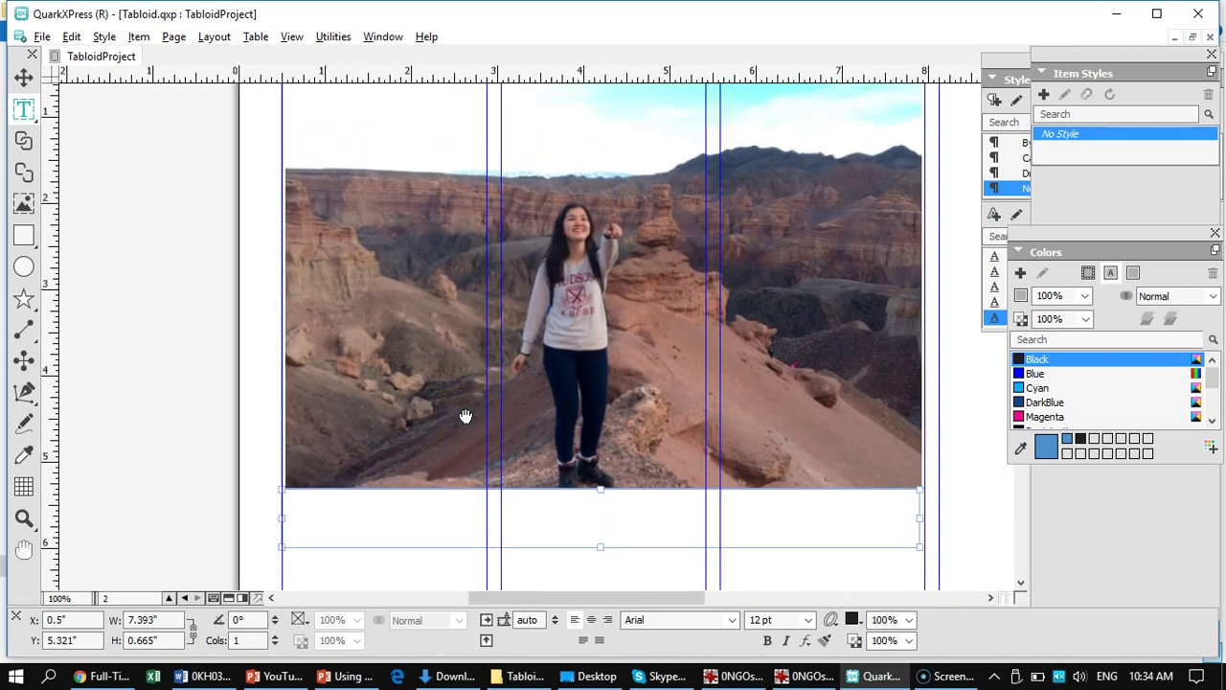
{"action": "left_click_drag", "start_coordinate": [465, 416], "coordinate": [581, 525]}
{"action": "left_click_drag", "start_coordinate": [581, 197], "coordinate": [623, 526]}
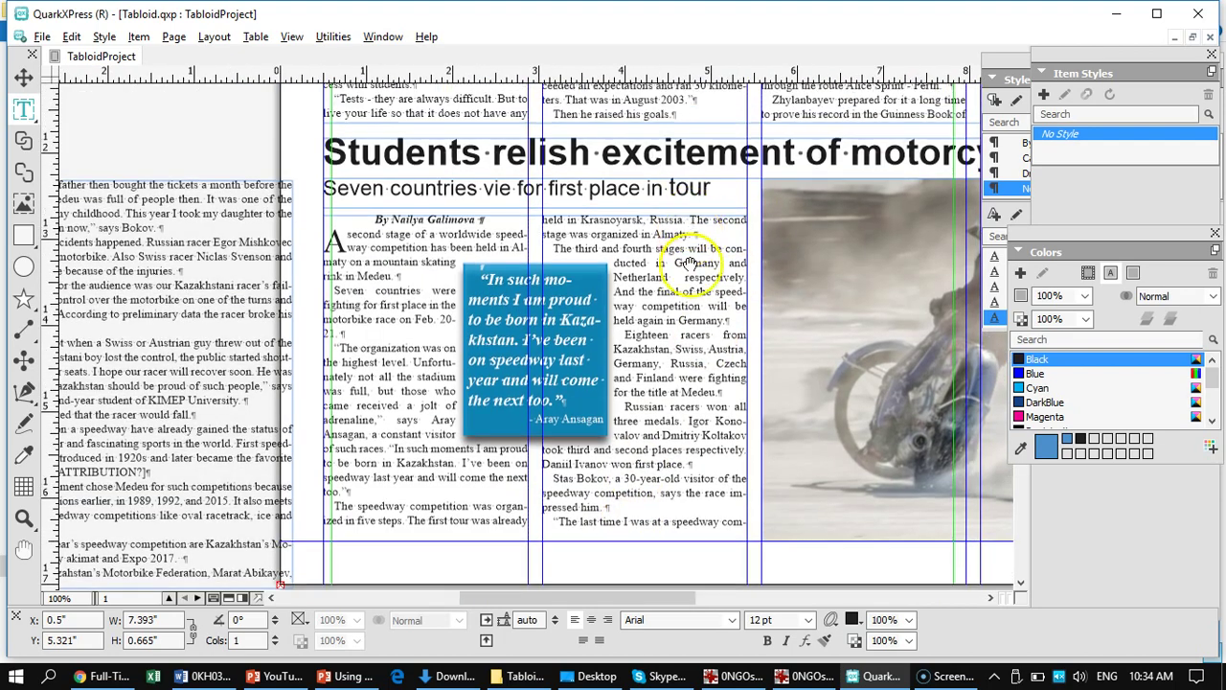
{"action": "left_click_drag", "start_coordinate": [665, 205], "coordinate": [663, 546]}
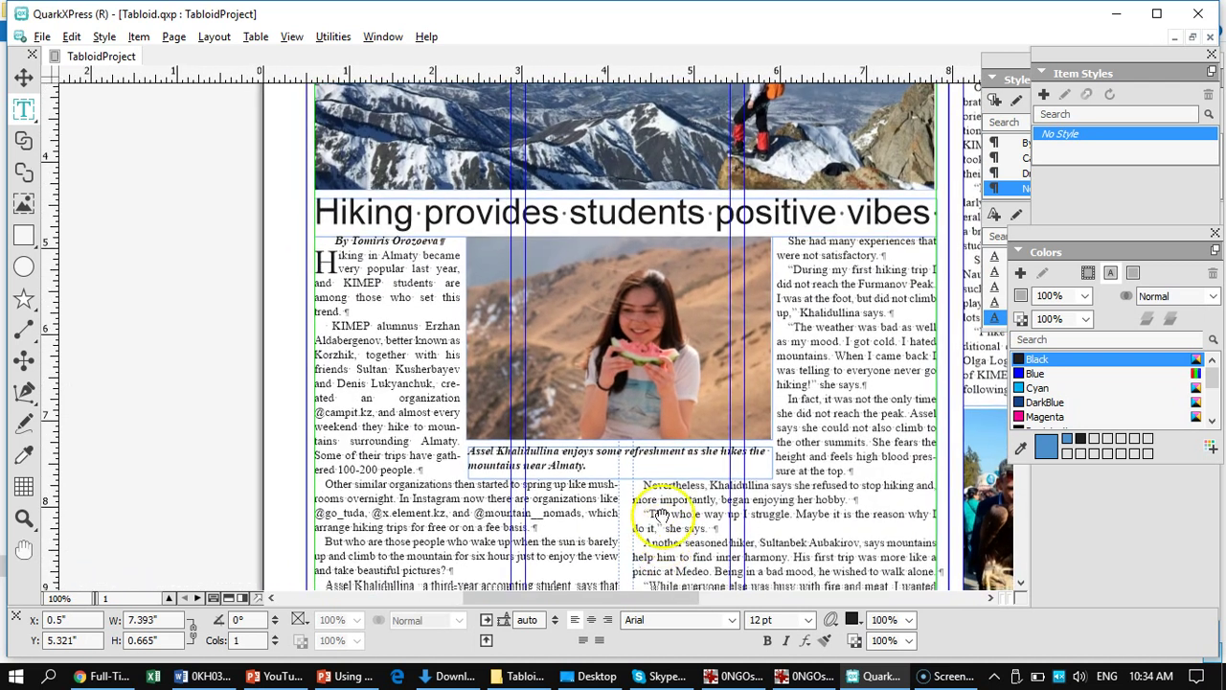
{"action": "scroll", "coordinate": [647, 491], "scroll_direction": "down", "scroll_amount": 2}
{"action": "scroll", "coordinate": [645, 484], "scroll_direction": "up", "scroll_amount": 1}
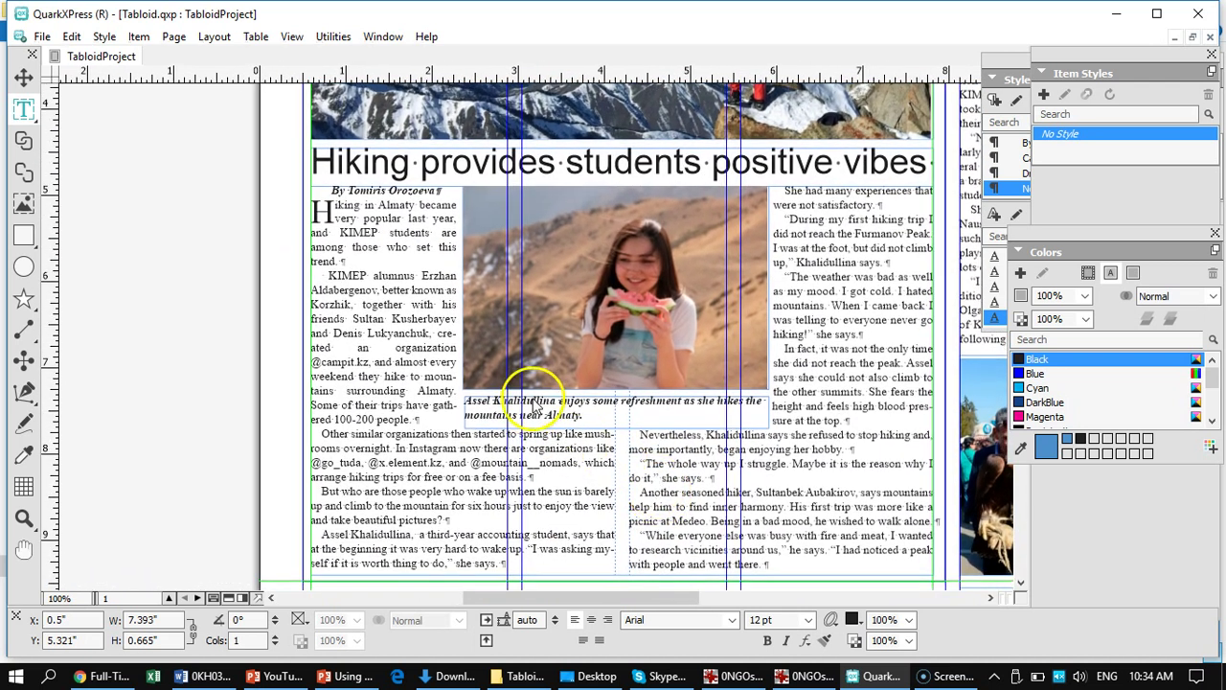
{"action": "left_click", "coordinate": [534, 407]}
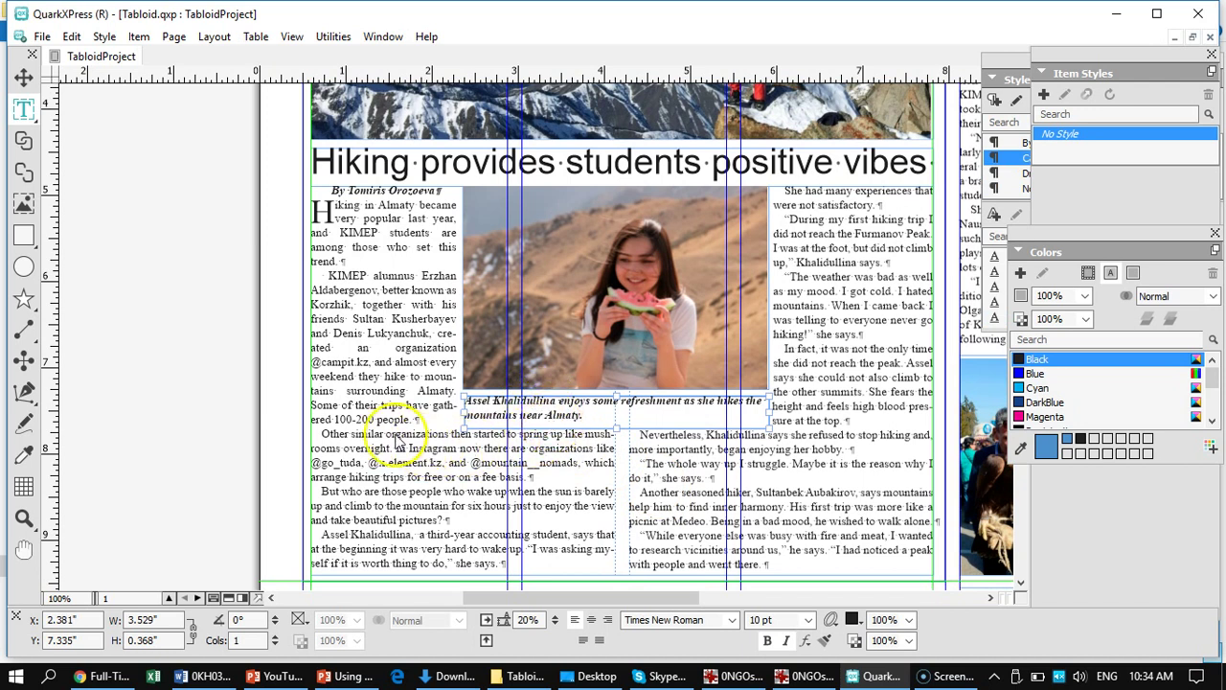
{"action": "scroll", "coordinate": [378, 436], "scroll_direction": "down", "scroll_amount": 1}
{"action": "scroll", "coordinate": [378, 436], "scroll_direction": "down", "scroll_amount": 4}
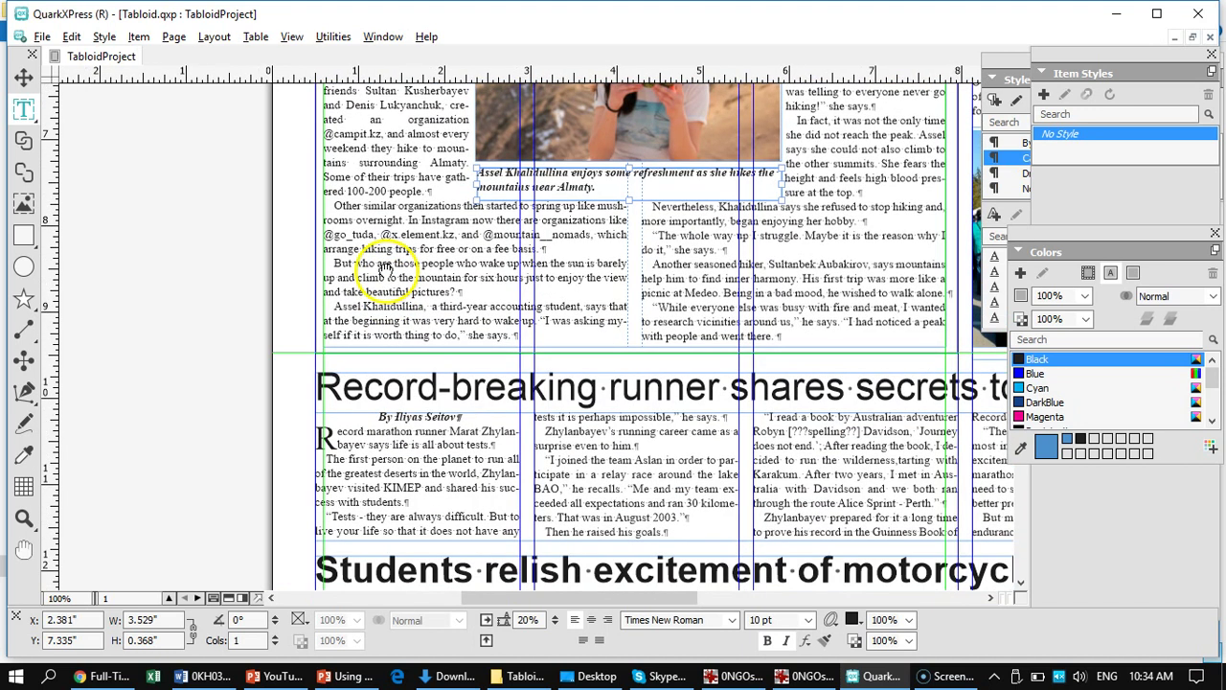
{"action": "scroll", "coordinate": [385, 421], "scroll_direction": "down", "scroll_amount": 10}
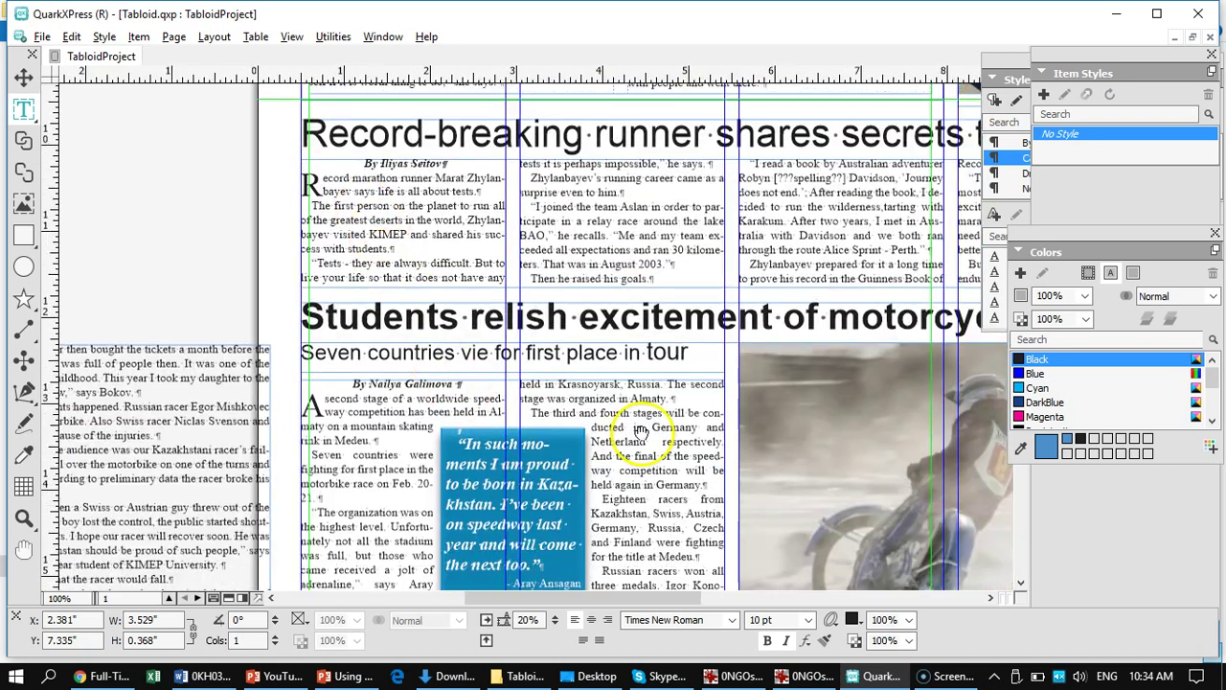
{"action": "scroll", "coordinate": [632, 460], "scroll_direction": "down", "scroll_amount": 11}
{"action": "scroll", "coordinate": [607, 518], "scroll_direction": "down", "scroll_amount": 20}
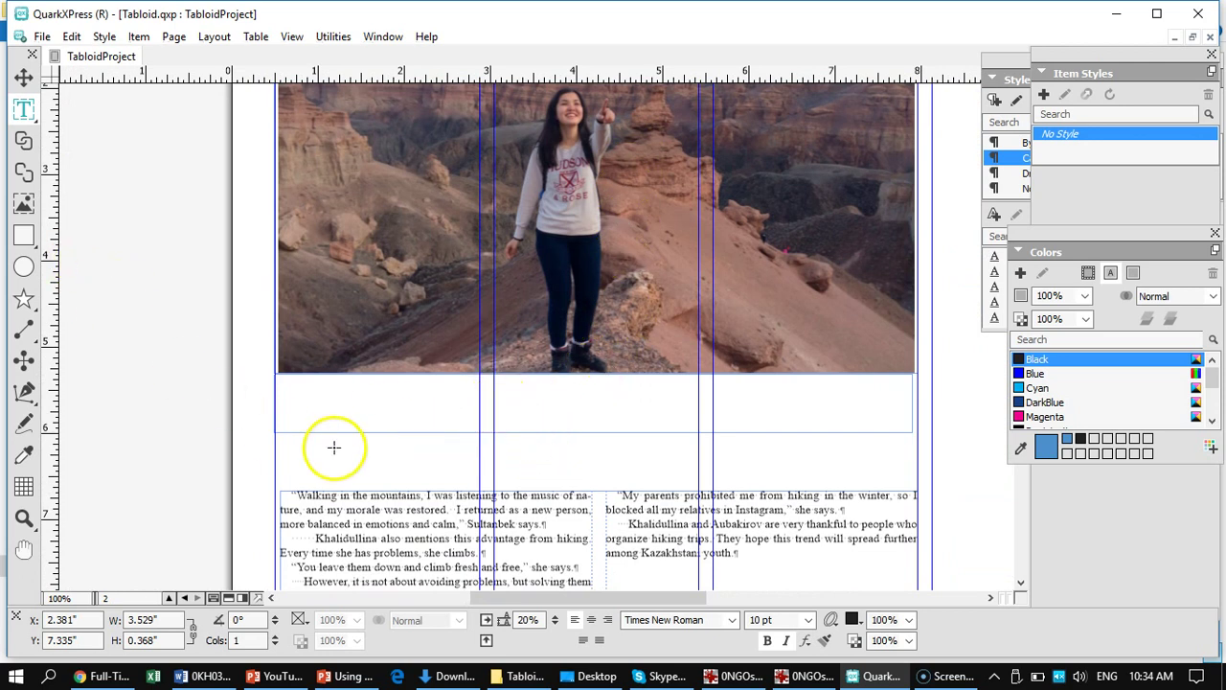
- Drag the empty box under the canyon photo down to 1.582" tall
{"action": "left_click", "coordinate": [23, 76]}
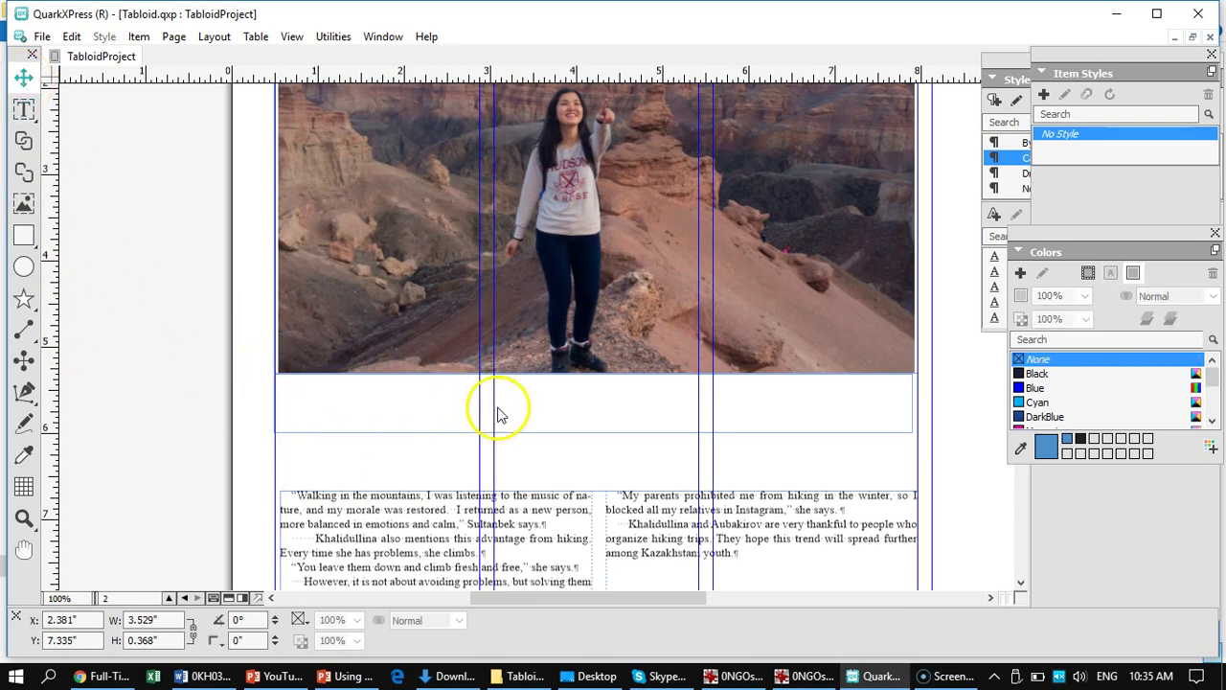
{"action": "left_click", "coordinate": [522, 428]}
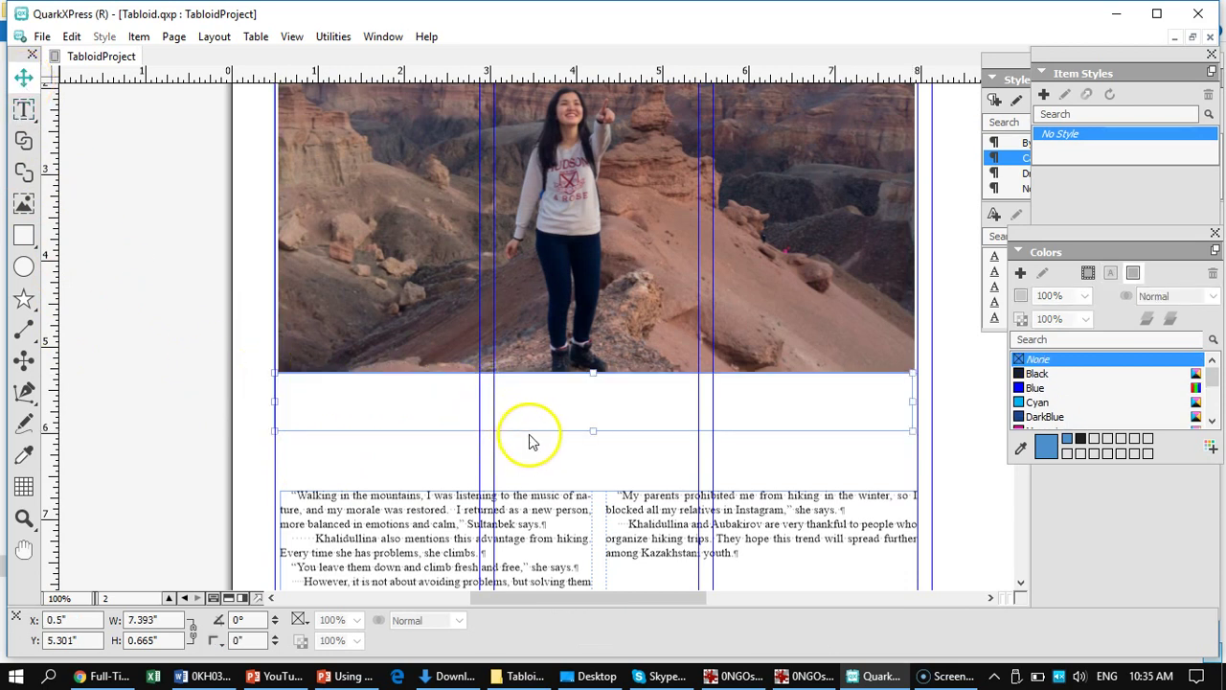
{"action": "left_click_drag", "start_coordinate": [539, 431], "coordinate": [536, 511]}
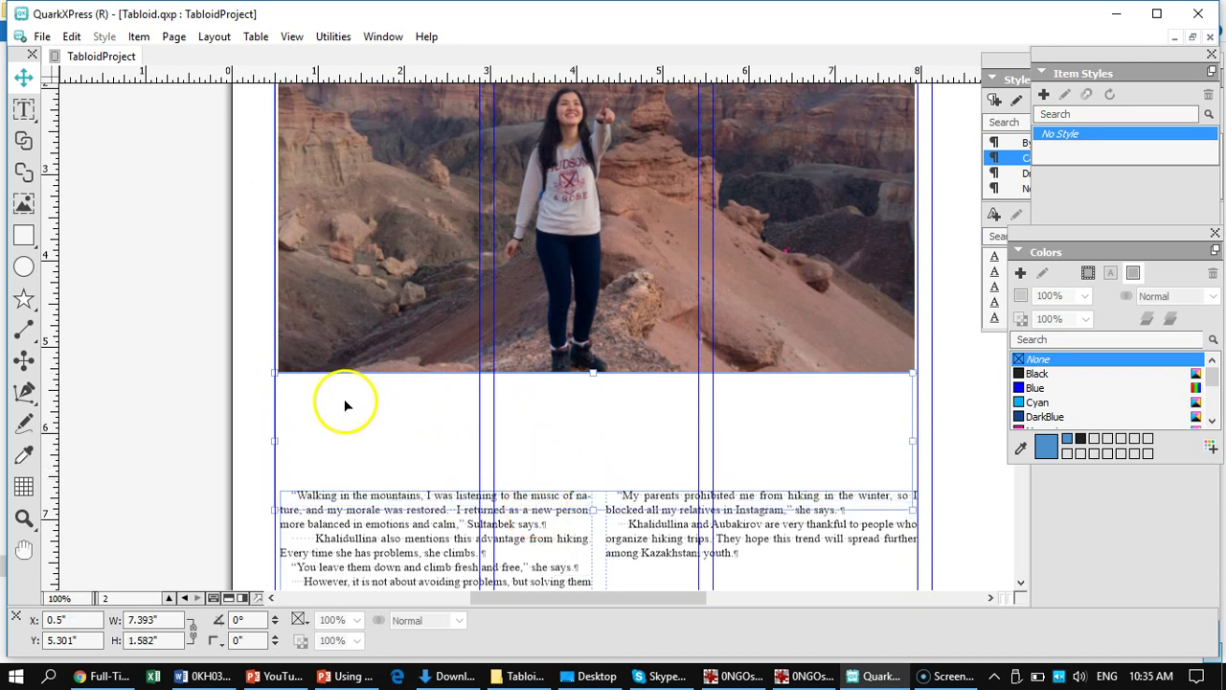
- Fit page 2 in the window and move the story text box down slightly
{"action": "scroll", "coordinate": [491, 357], "scroll_direction": "down", "scroll_amount": 15}
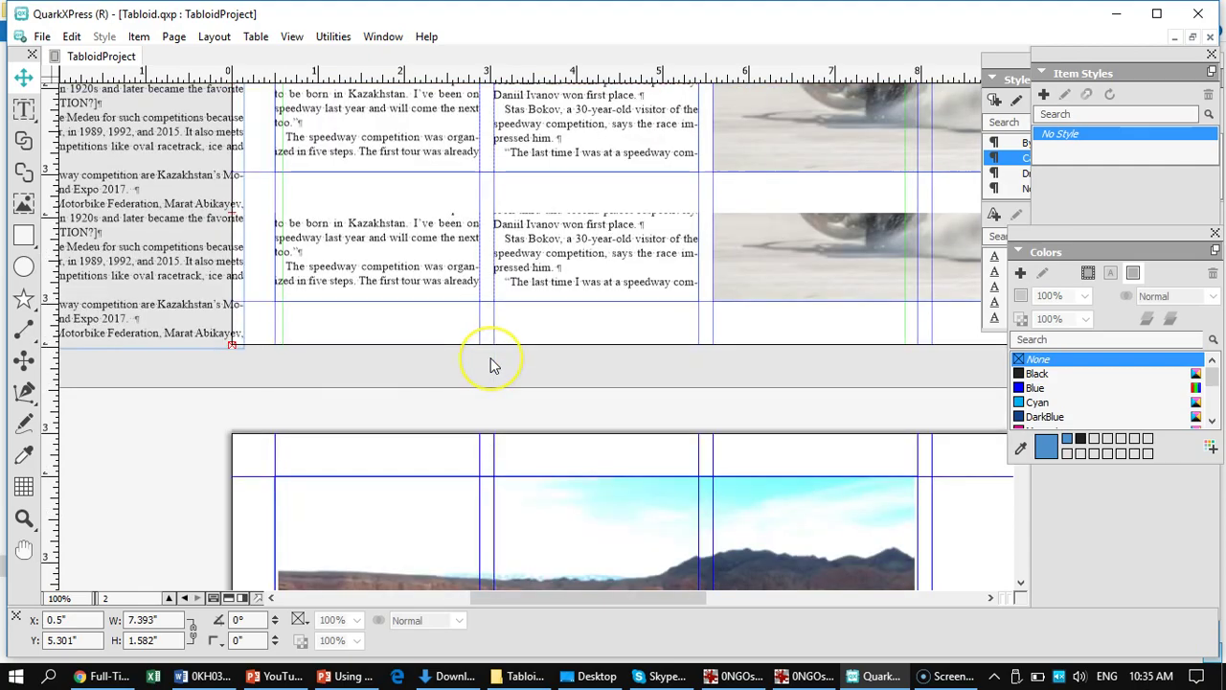
{"action": "scroll", "coordinate": [491, 356], "scroll_direction": "up", "scroll_amount": 5}
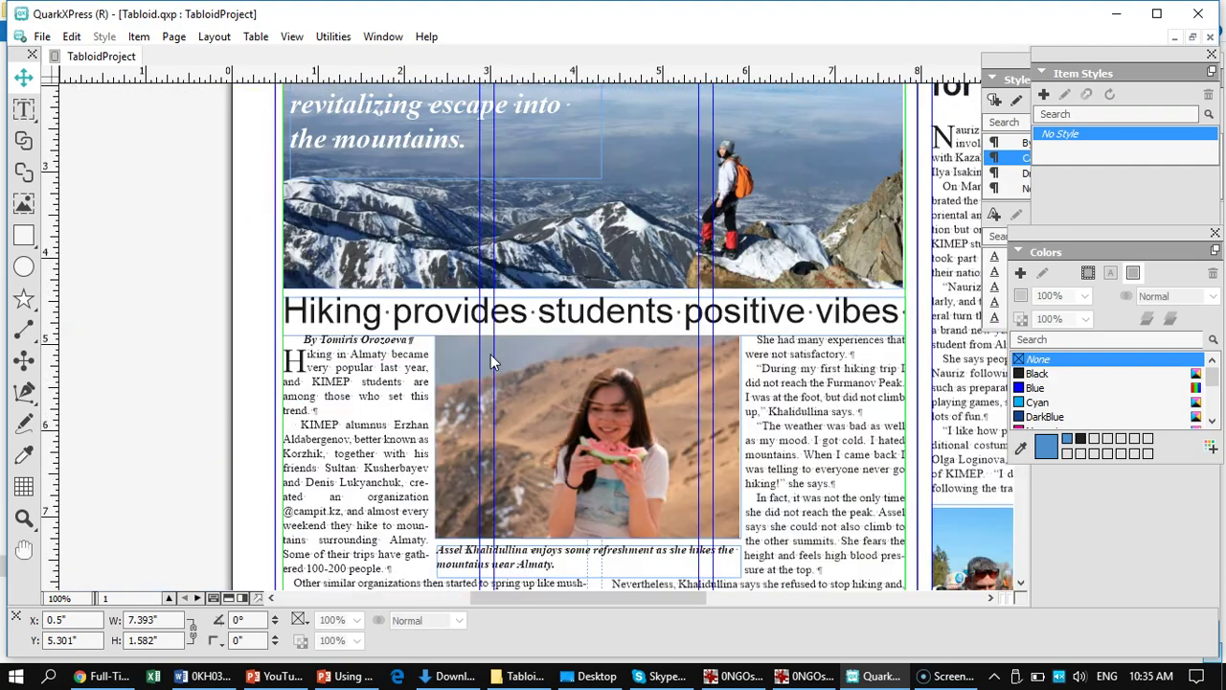
{"action": "scroll", "coordinate": [491, 357], "scroll_direction": "down", "scroll_amount": 8}
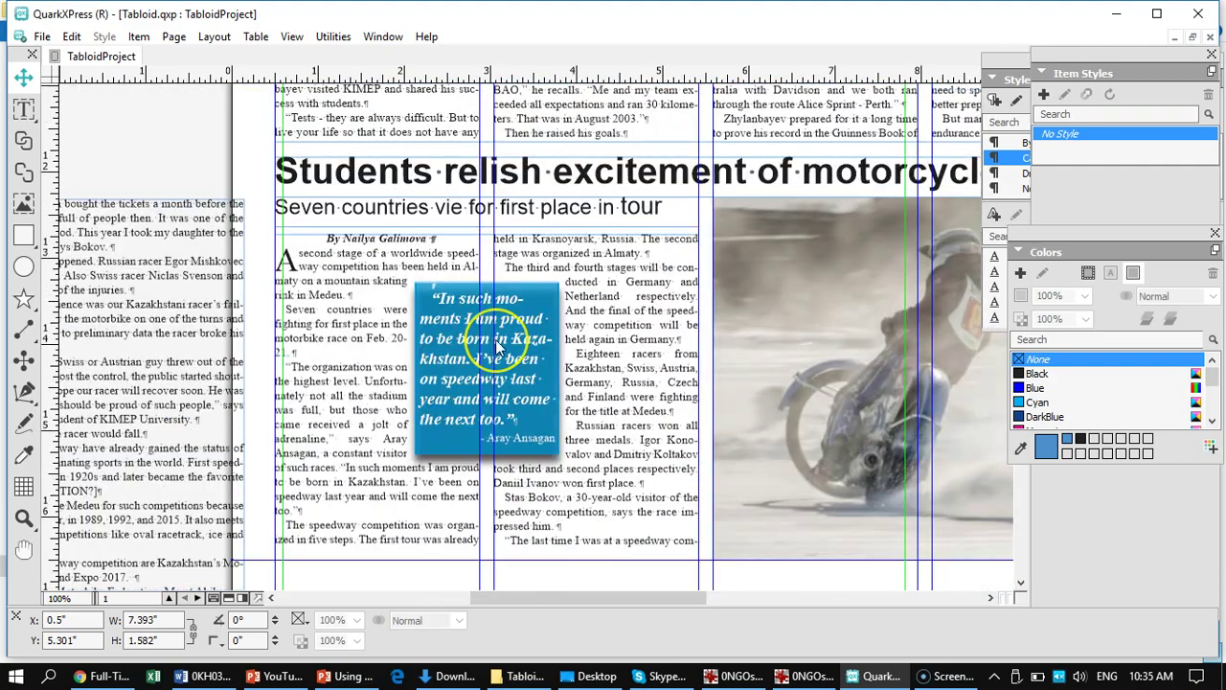
{"action": "key", "text": "ctrl+0"}
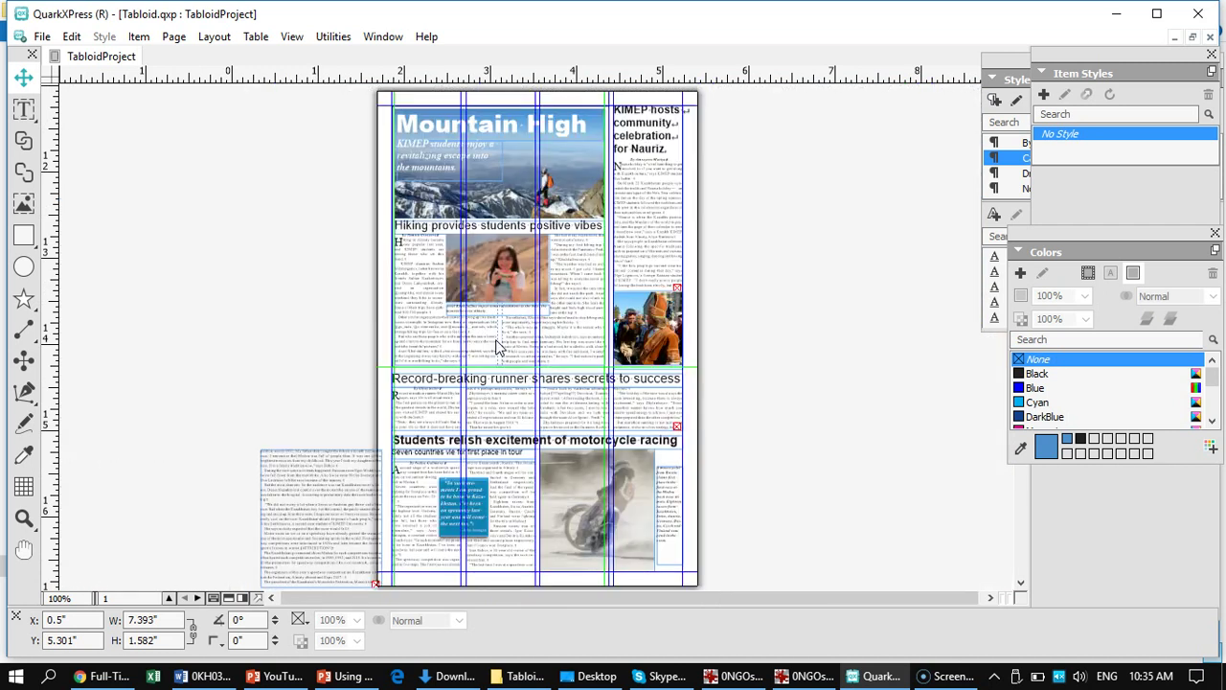
{"action": "scroll", "coordinate": [303, 389], "scroll_direction": "down", "scroll_amount": 10}
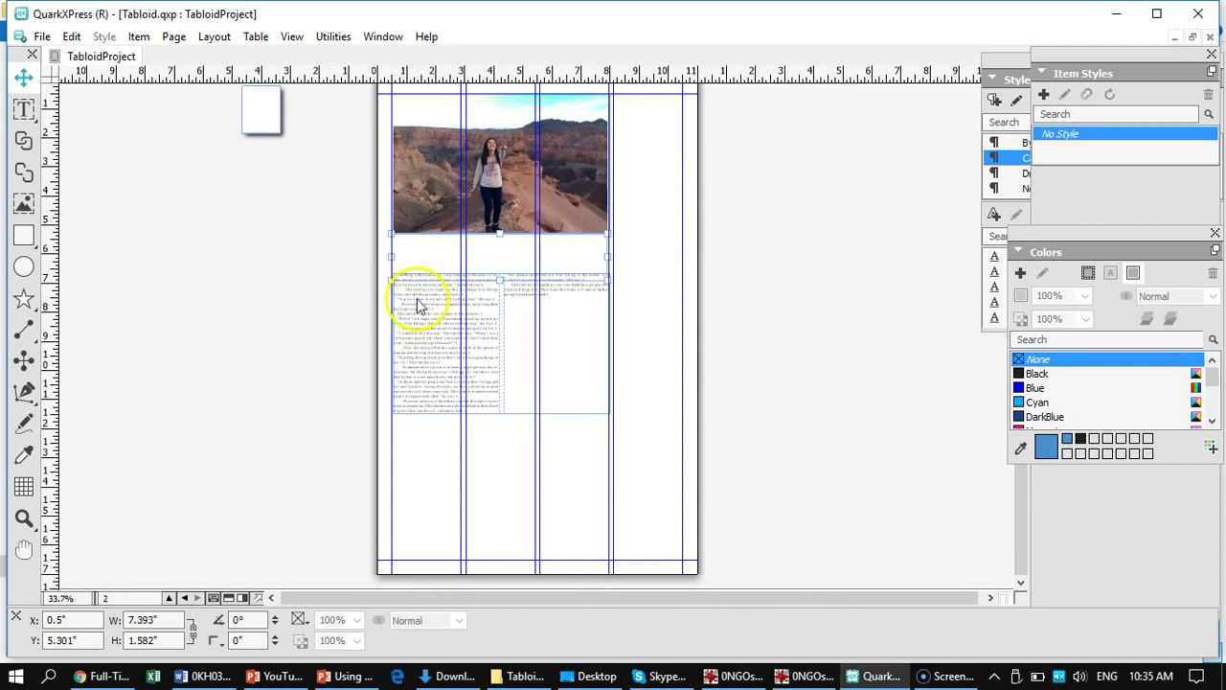
{"action": "left_click", "coordinate": [468, 337]}
{"action": "left_click_drag", "start_coordinate": [468, 332], "coordinate": [469, 355]}
- Move the empty box lower and bring the hiking caption under the canyon photo
{"action": "left_click", "coordinate": [466, 265]}
{"action": "left_click_drag", "start_coordinate": [476, 269], "coordinate": [471, 290]}
{"action": "scroll", "coordinate": [319, 267], "scroll_direction": "up", "scroll_amount": 10}
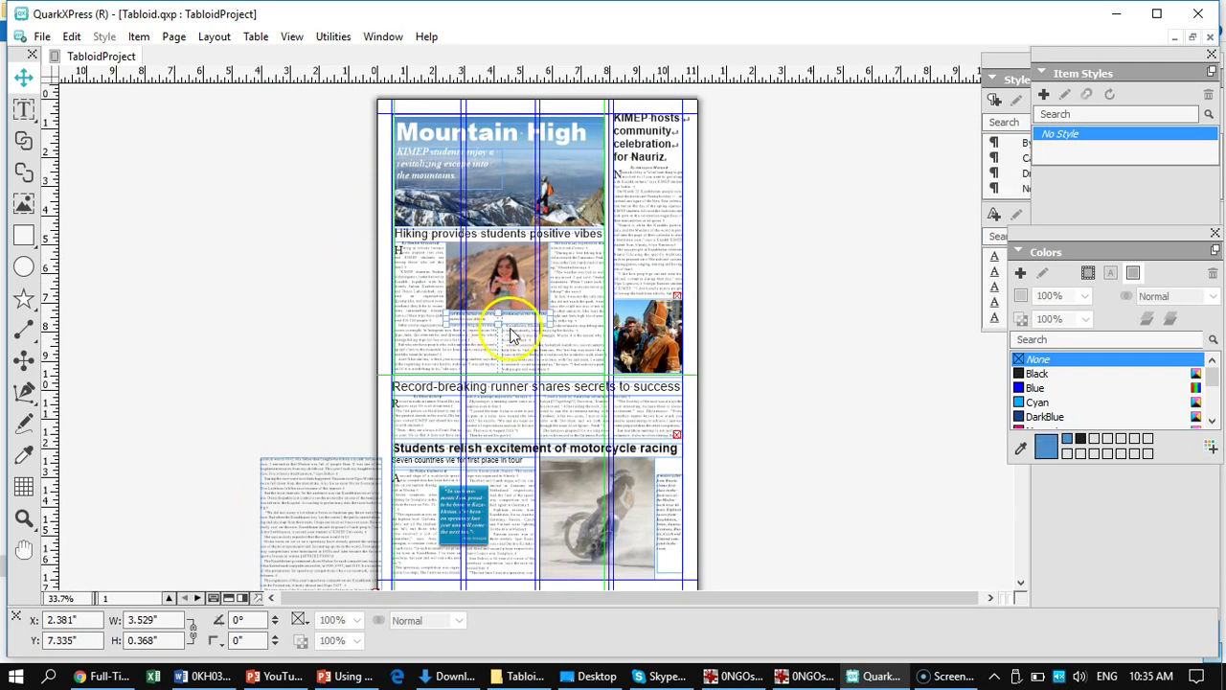
{"action": "left_click_drag", "start_coordinate": [513, 330], "coordinate": [418, 488]}
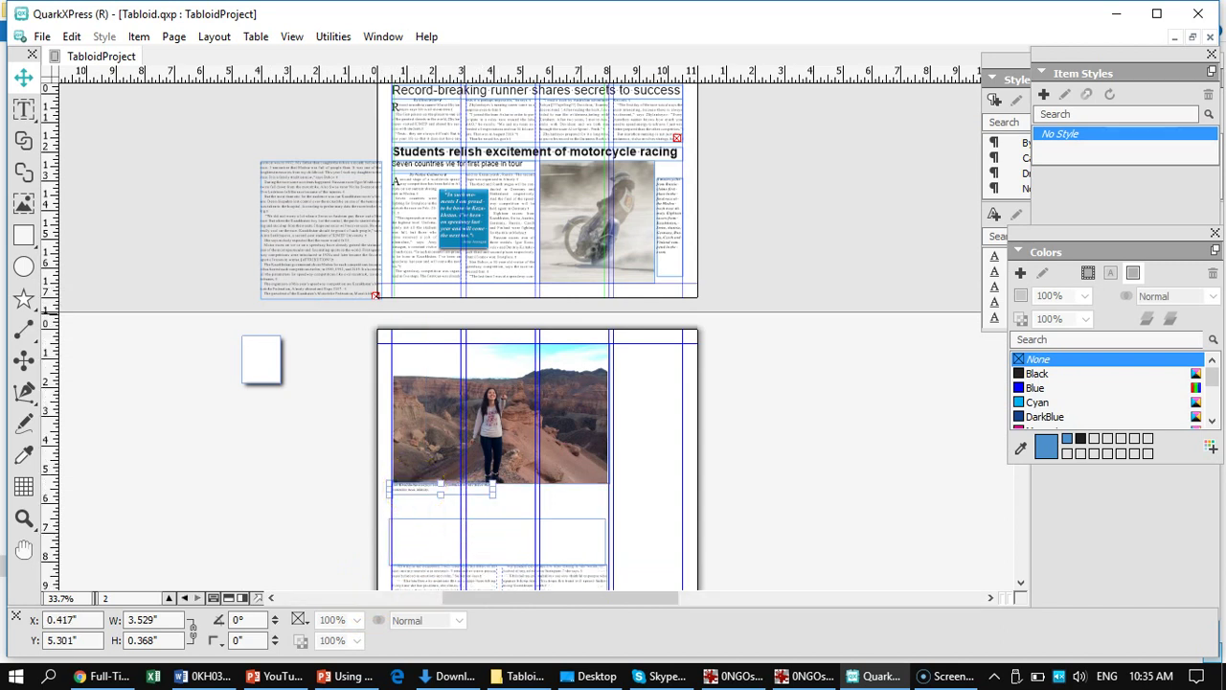
- Align the caption box to X 0.5" and stretch it to 7.458" wide on one line
{"action": "key", "text": "ctrl+1"}
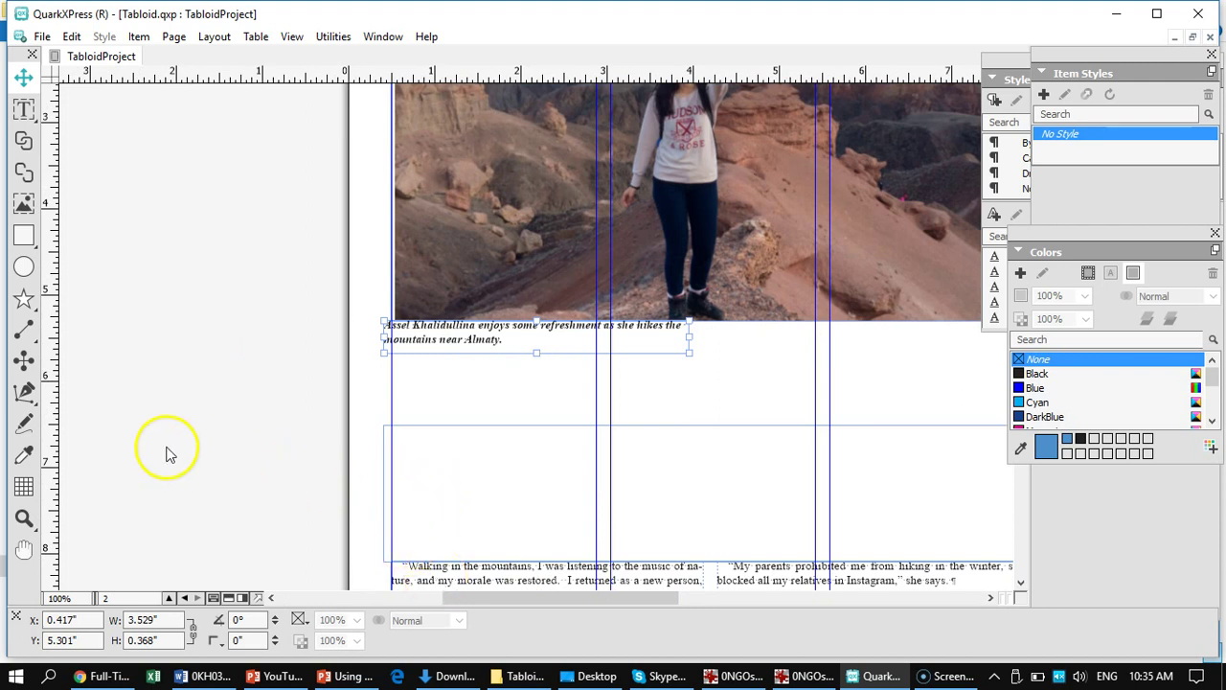
{"action": "left_click_drag", "start_coordinate": [447, 335], "coordinate": [458, 344]}
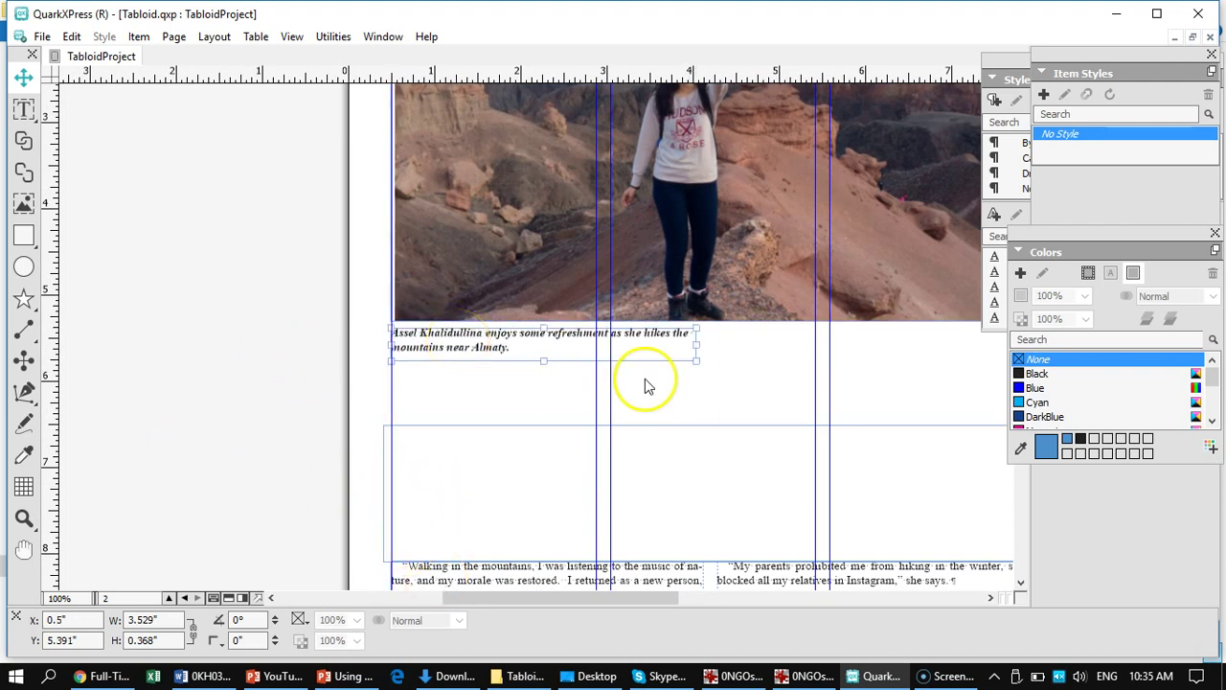
{"action": "left_click_drag", "start_coordinate": [736, 347], "coordinate": [939, 351]}
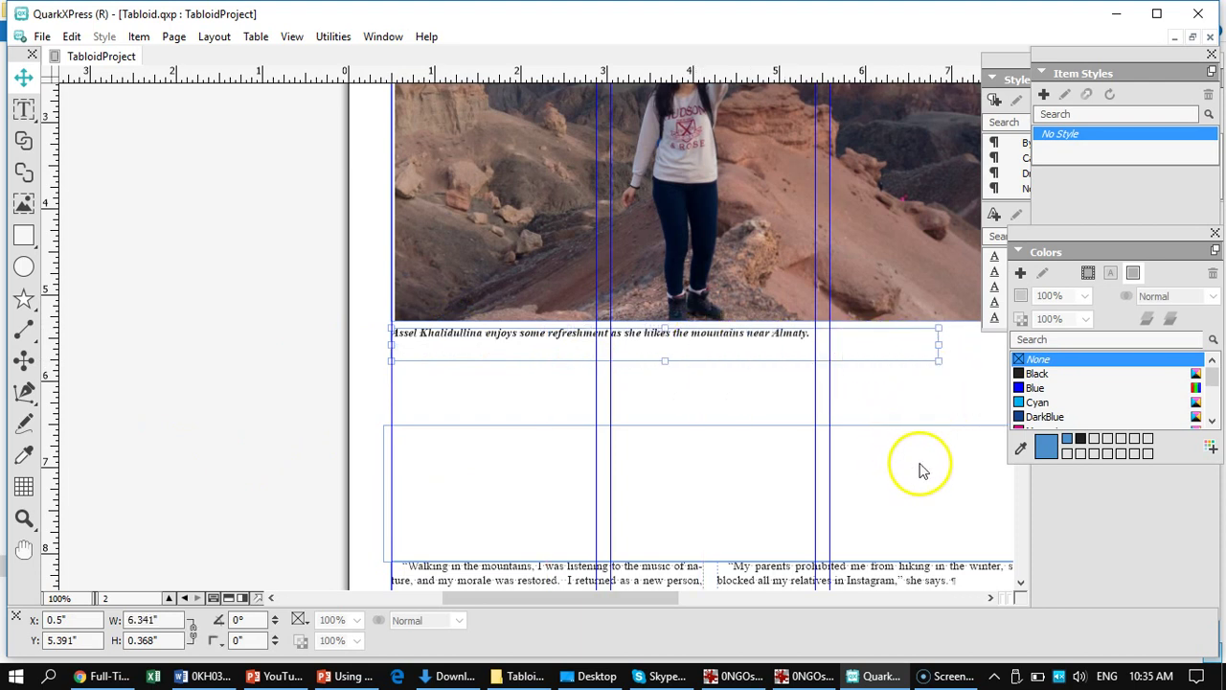
{"action": "left_click_drag", "start_coordinate": [432, 485], "coordinate": [211, 495]}
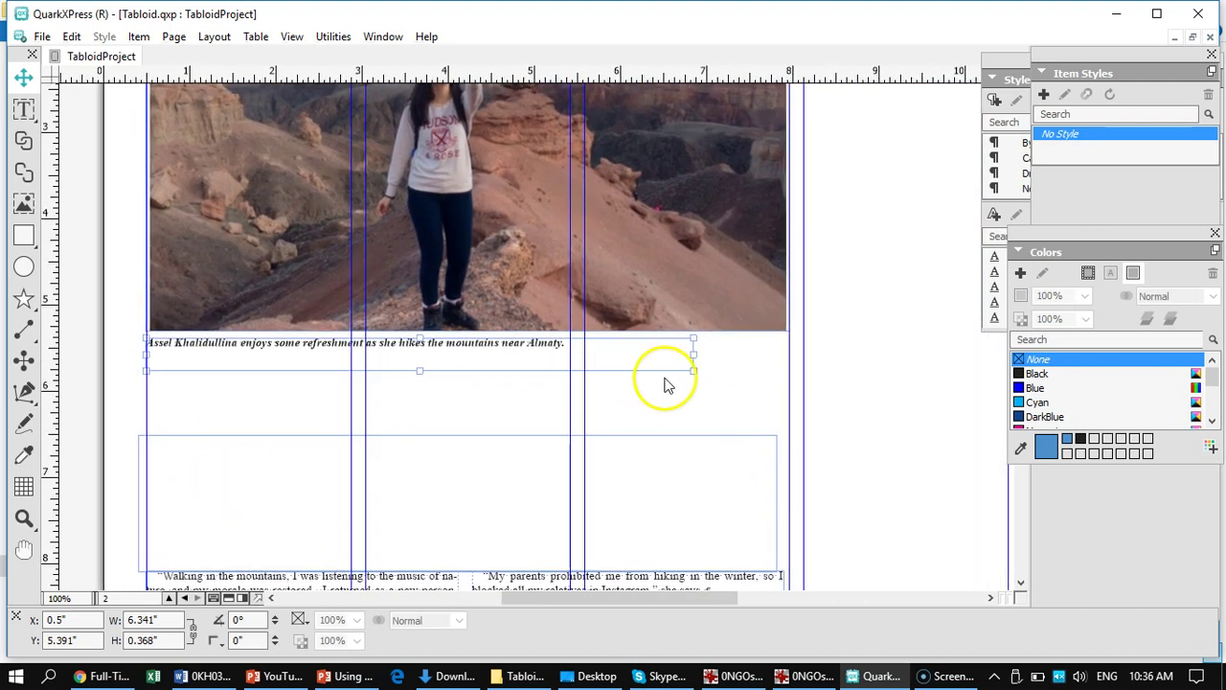
{"action": "left_click_drag", "start_coordinate": [697, 353], "coordinate": [794, 355]}
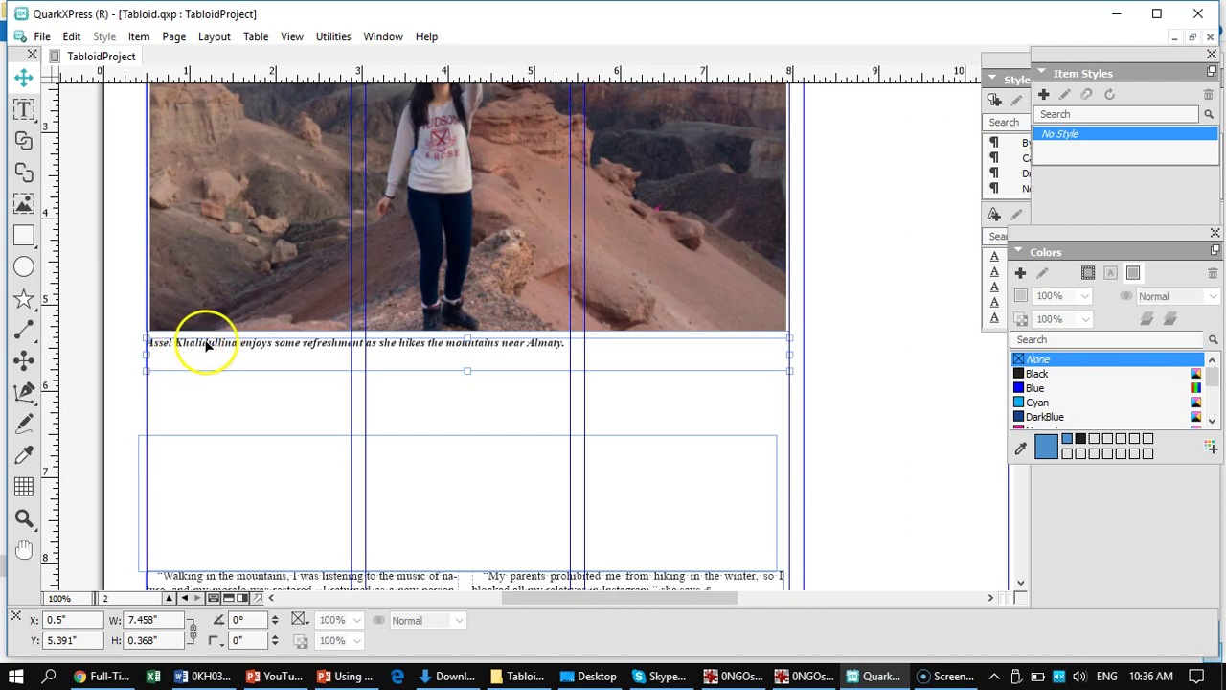
- Adjust the canyon photo box's width, settling it back at 7.458 inches
{"action": "left_click", "coordinate": [725, 165]}
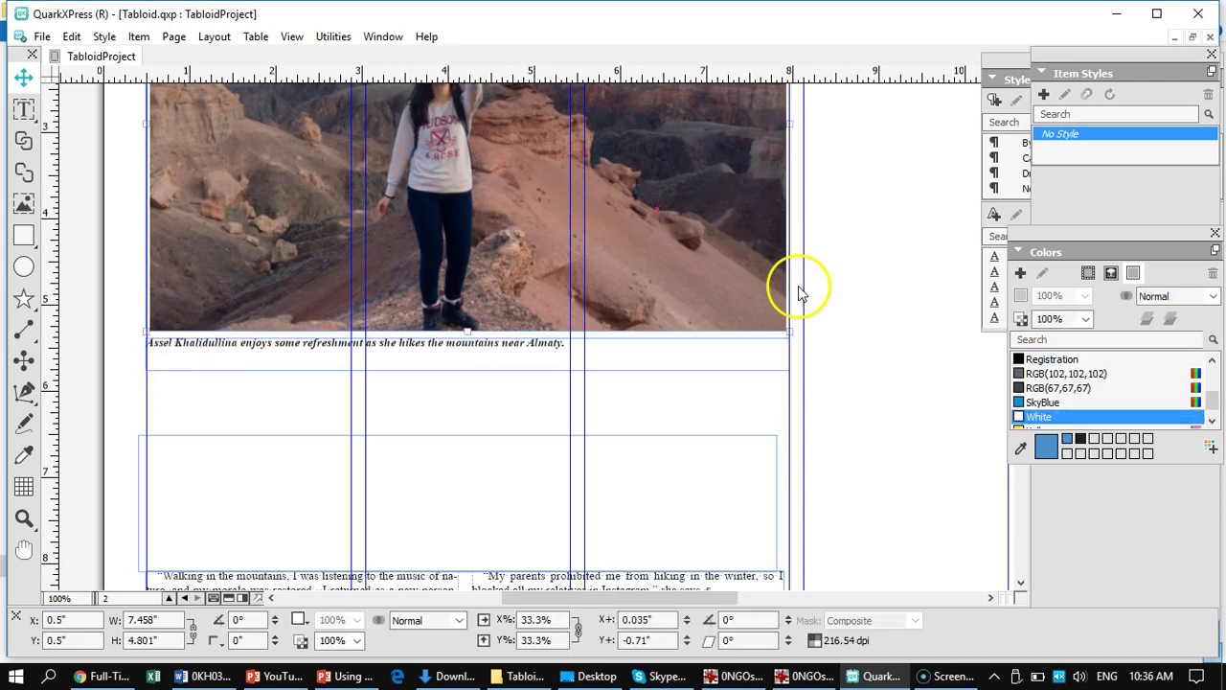
{"action": "left_click_drag", "start_coordinate": [788, 331], "coordinate": [791, 333]}
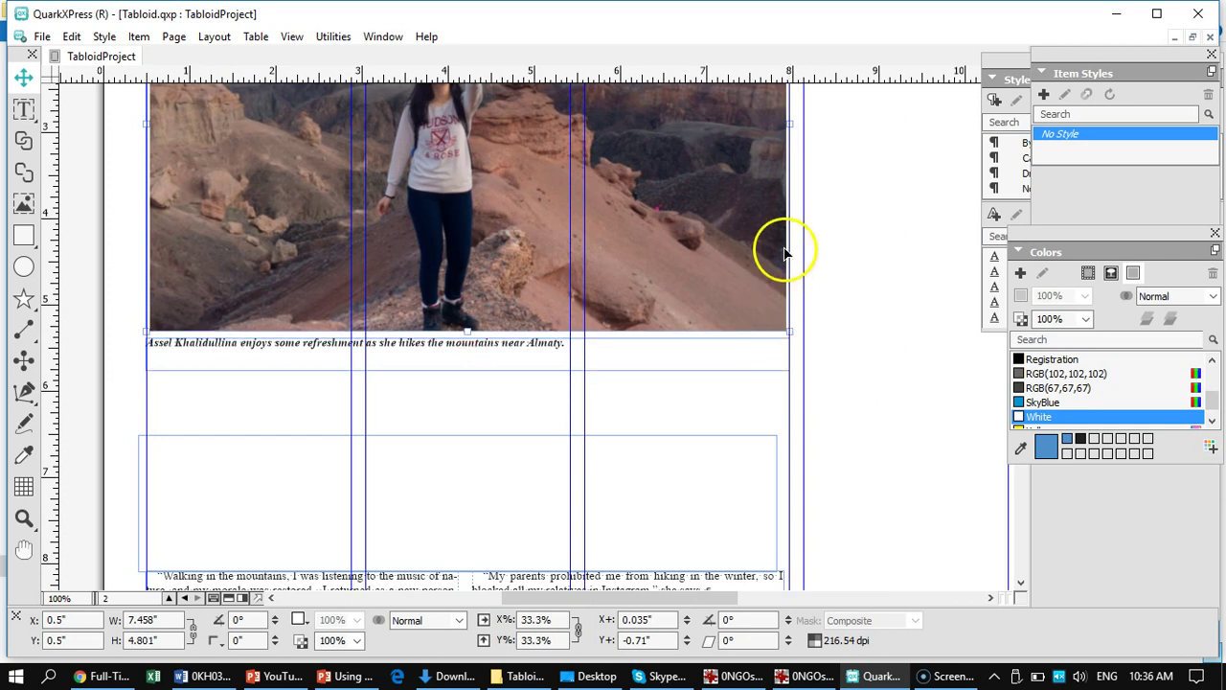
{"action": "left_click_drag", "start_coordinate": [787, 122], "coordinate": [793, 123]}
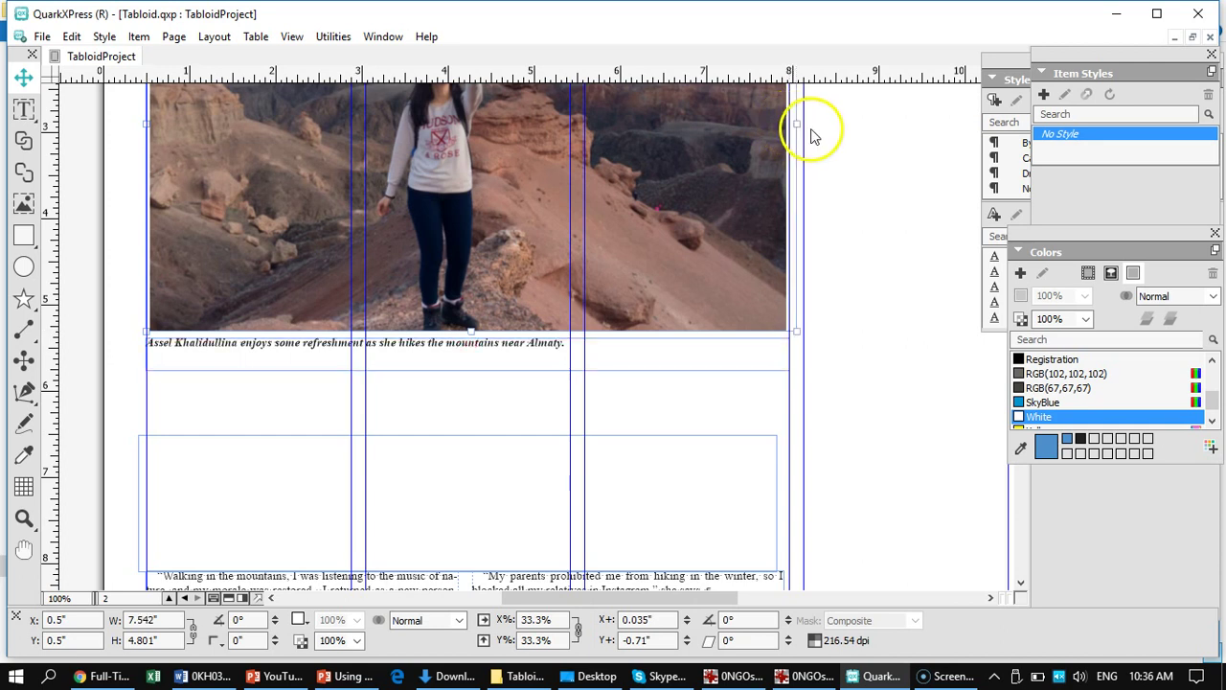
{"action": "double_click", "coordinate": [748, 156]}
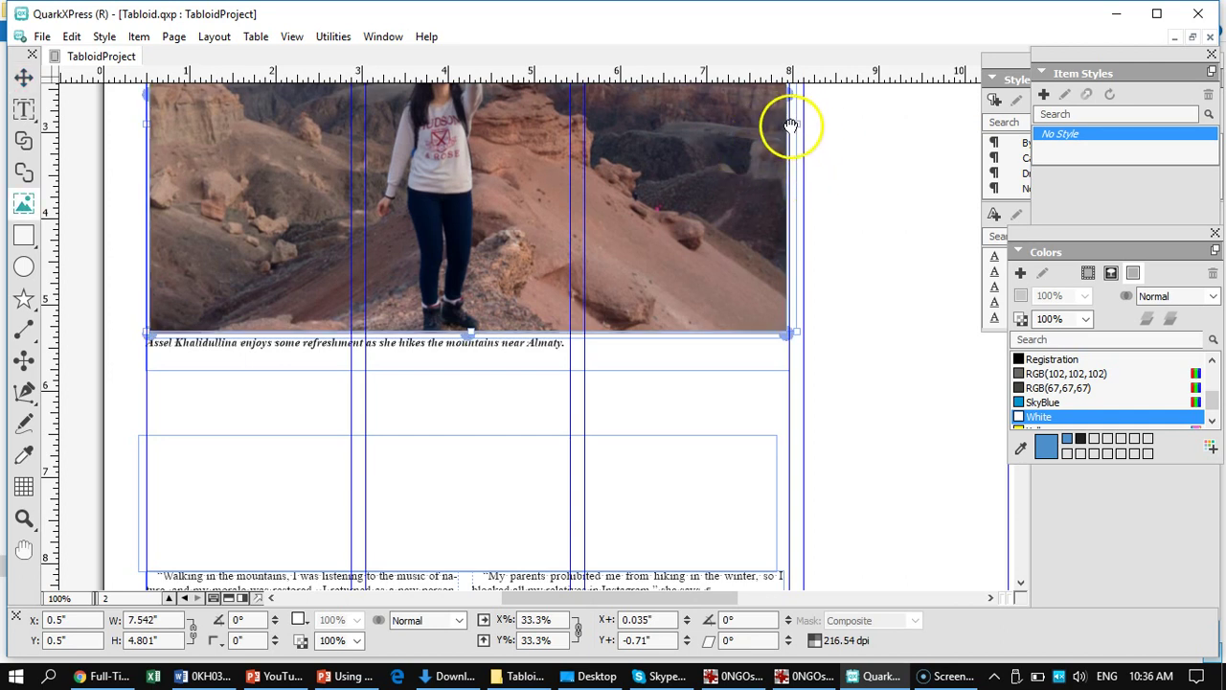
{"action": "left_click_drag", "start_coordinate": [795, 125], "coordinate": [793, 100]}
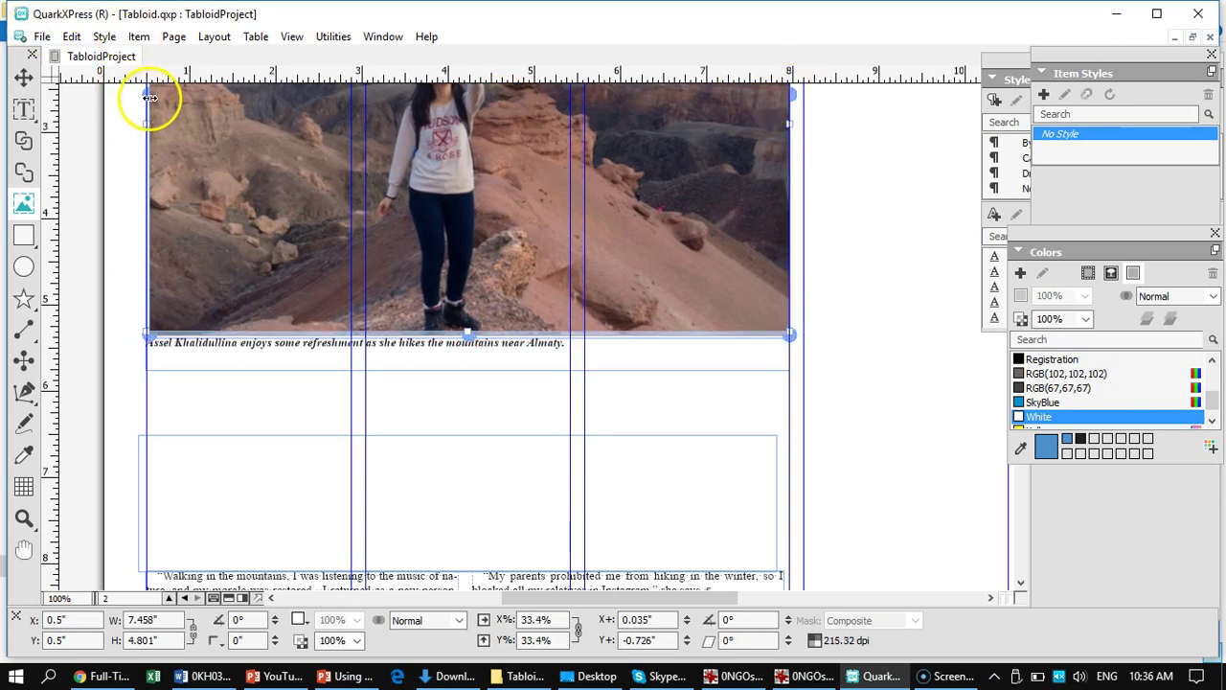
- Scale the canyon image up to 33.6% and shift it up to a -0.81" Y offset
{"action": "left_click_drag", "start_coordinate": [146, 95], "coordinate": [150, 97]}
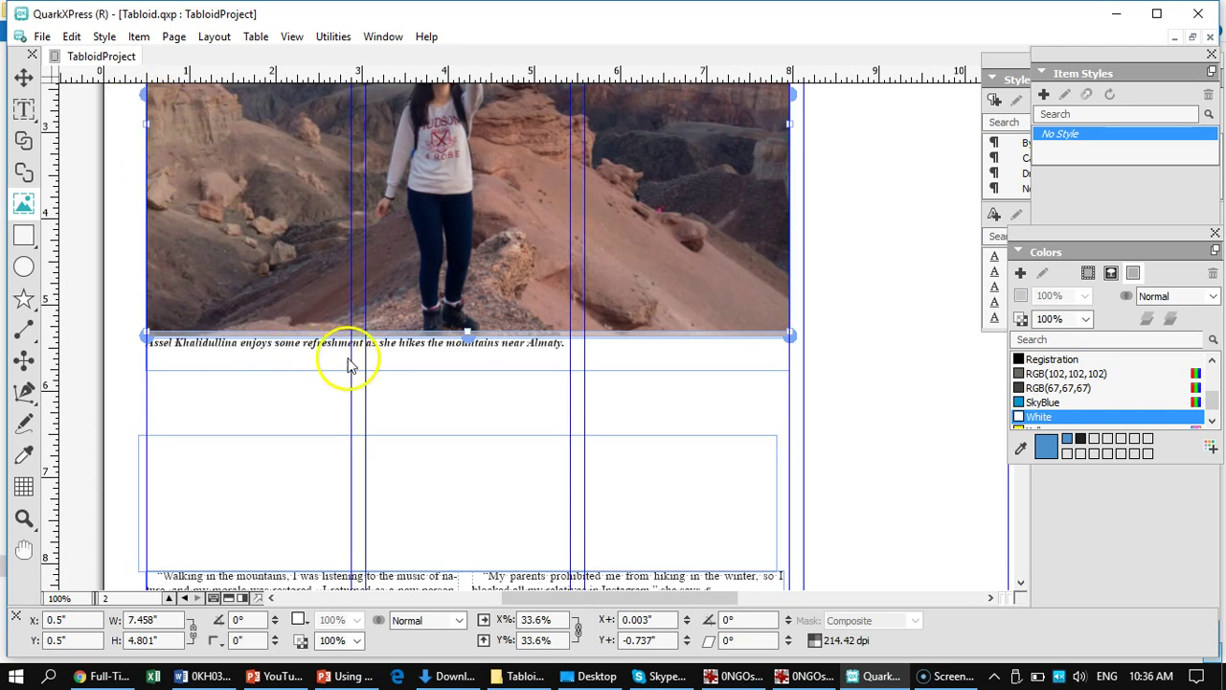
{"action": "left_click_drag", "start_coordinate": [476, 313], "coordinate": [476, 306]}
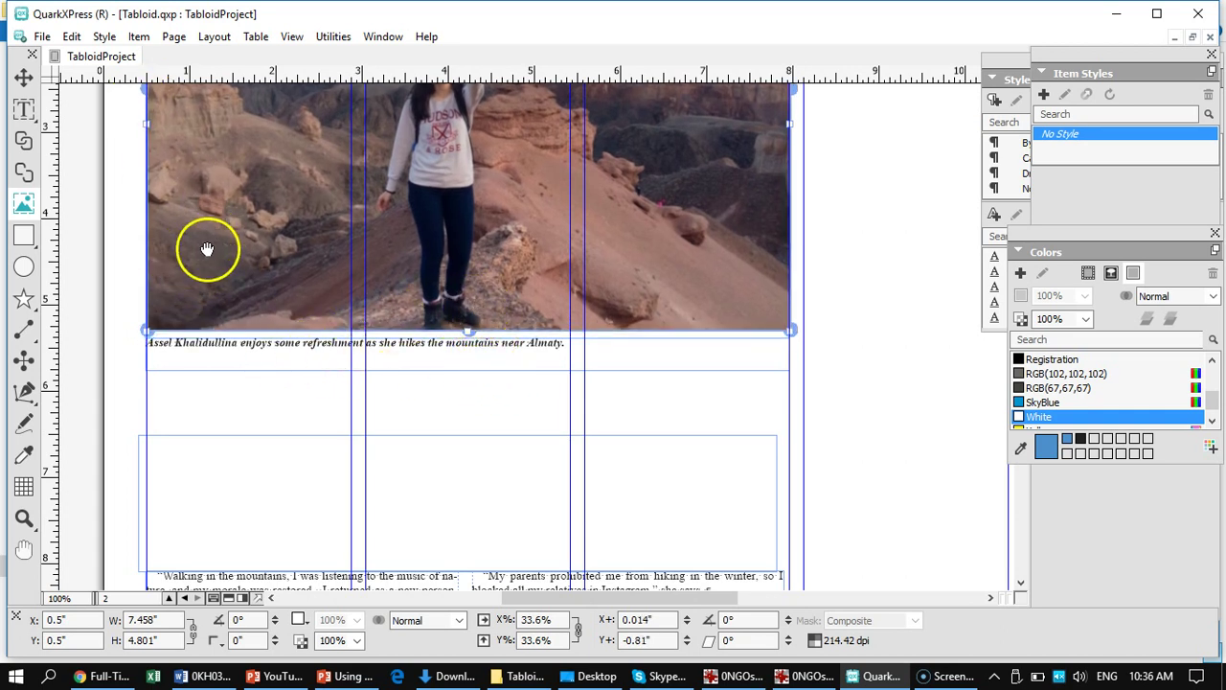
{"action": "left_click", "coordinate": [20, 107]}
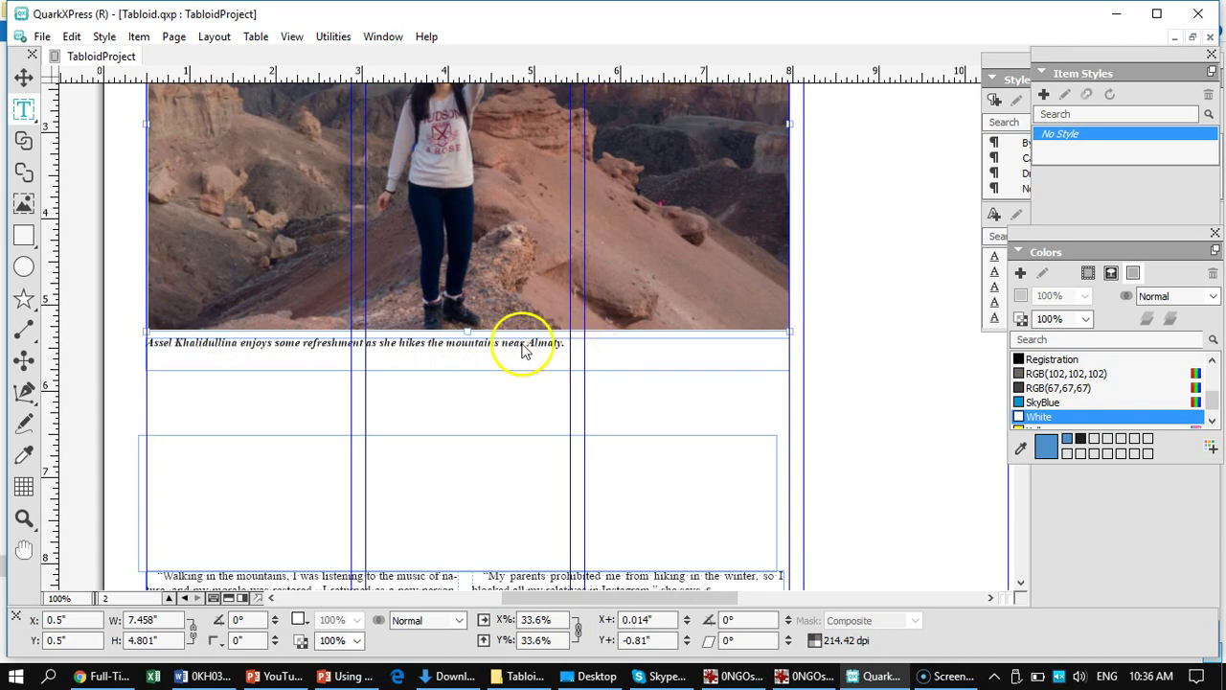
- Select the caption words after the name and overtype them with 'a'
{"action": "left_click", "coordinate": [522, 351]}
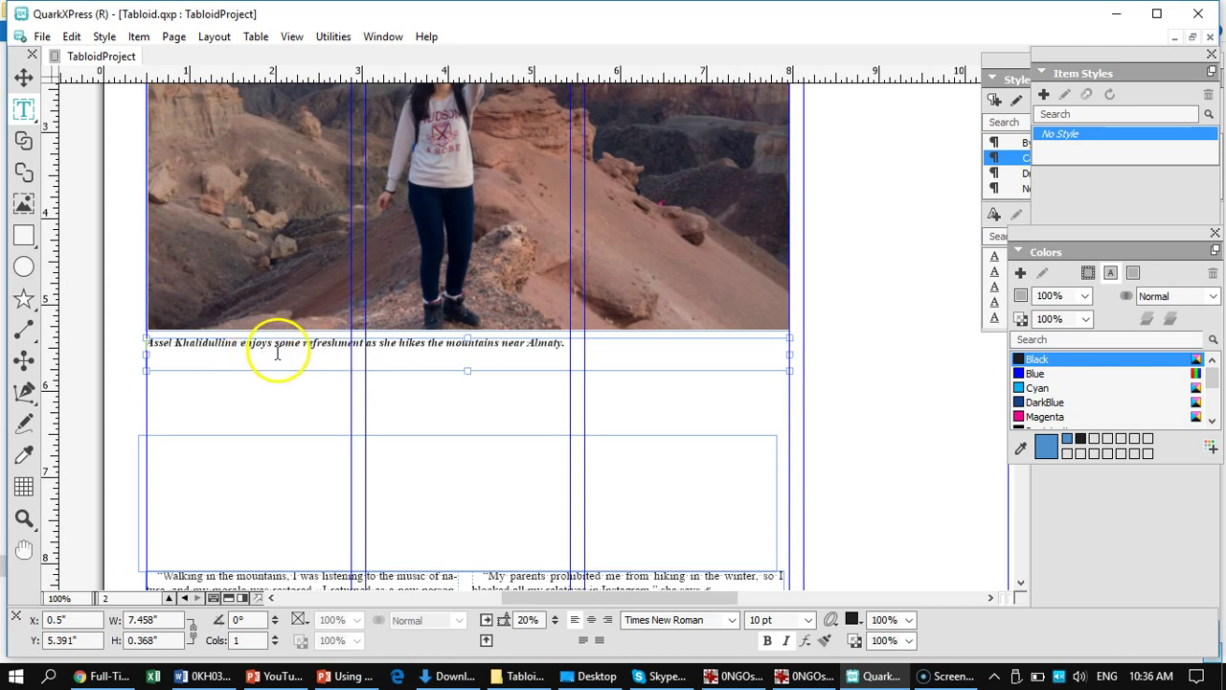
{"action": "scroll", "coordinate": [424, 274], "scroll_direction": "up", "scroll_amount": 5}
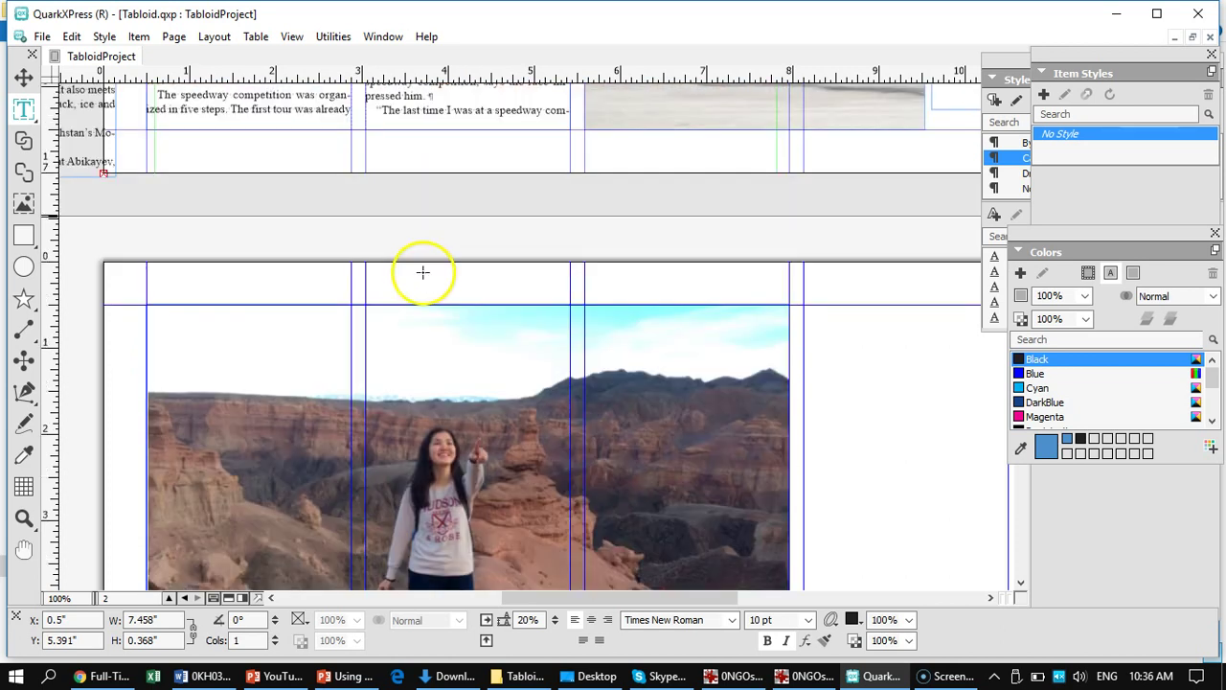
{"action": "scroll", "coordinate": [401, 391], "scroll_direction": "down", "scroll_amount": 5}
{"action": "scroll", "coordinate": [406, 355], "scroll_direction": "down", "scroll_amount": 5}
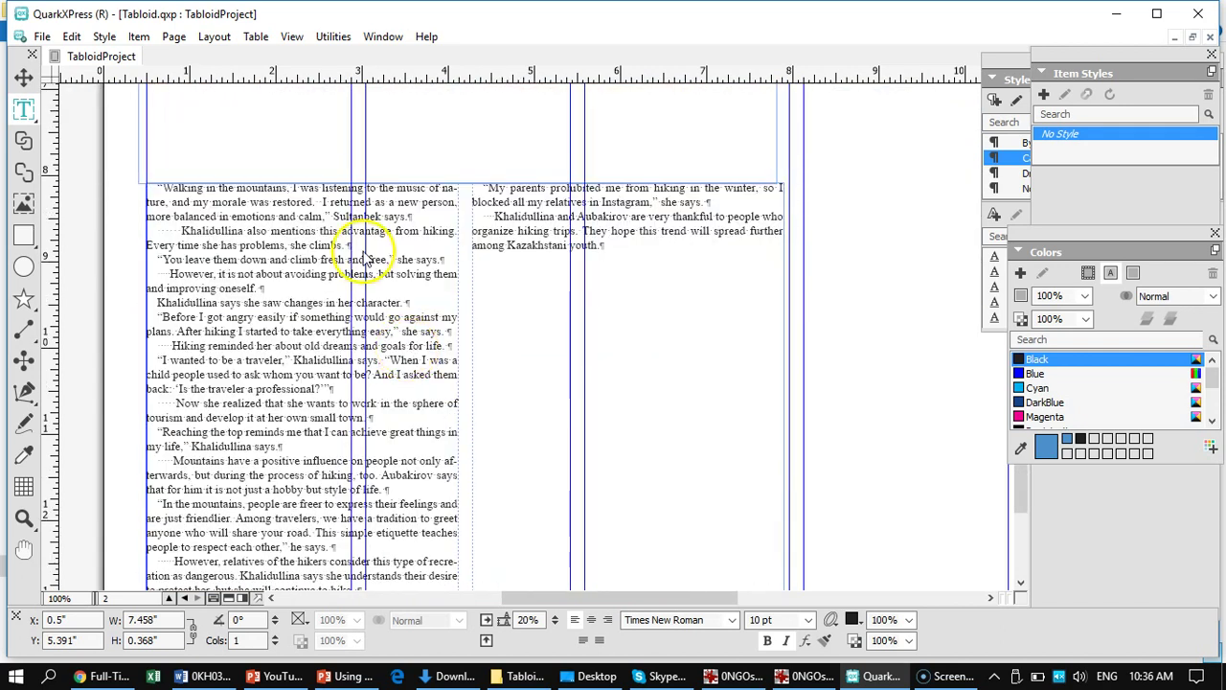
{"action": "scroll", "coordinate": [355, 268], "scroll_direction": "up", "scroll_amount": 5}
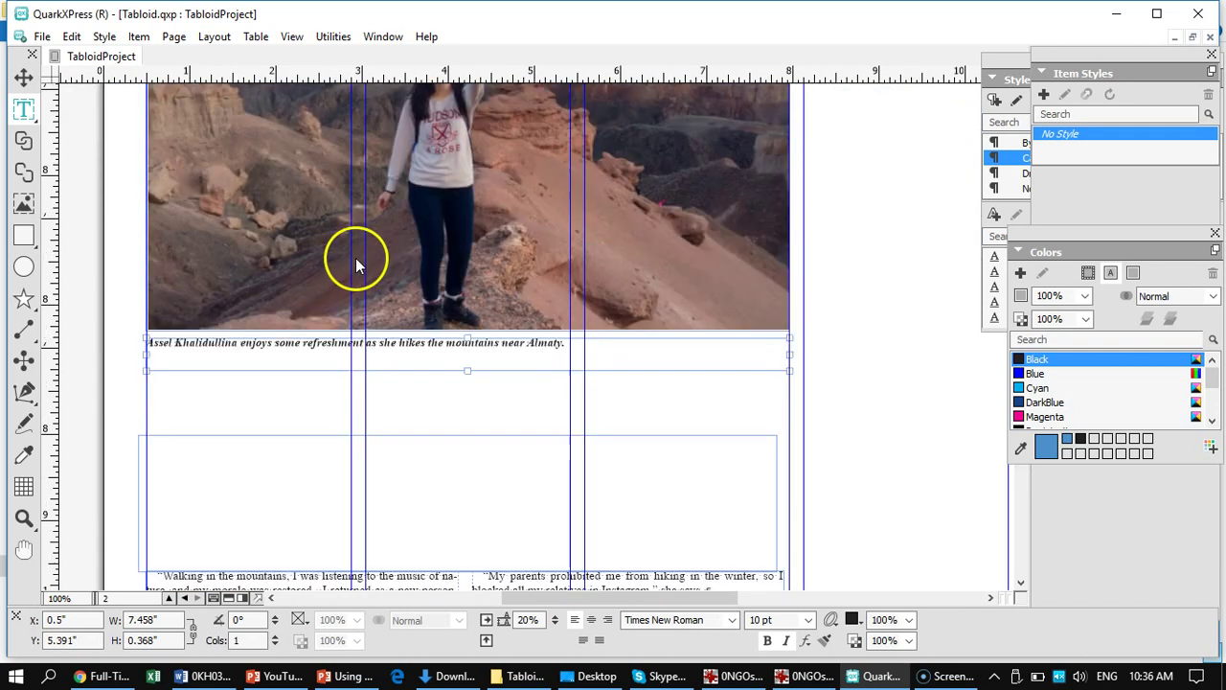
{"action": "left_click", "coordinate": [244, 341]}
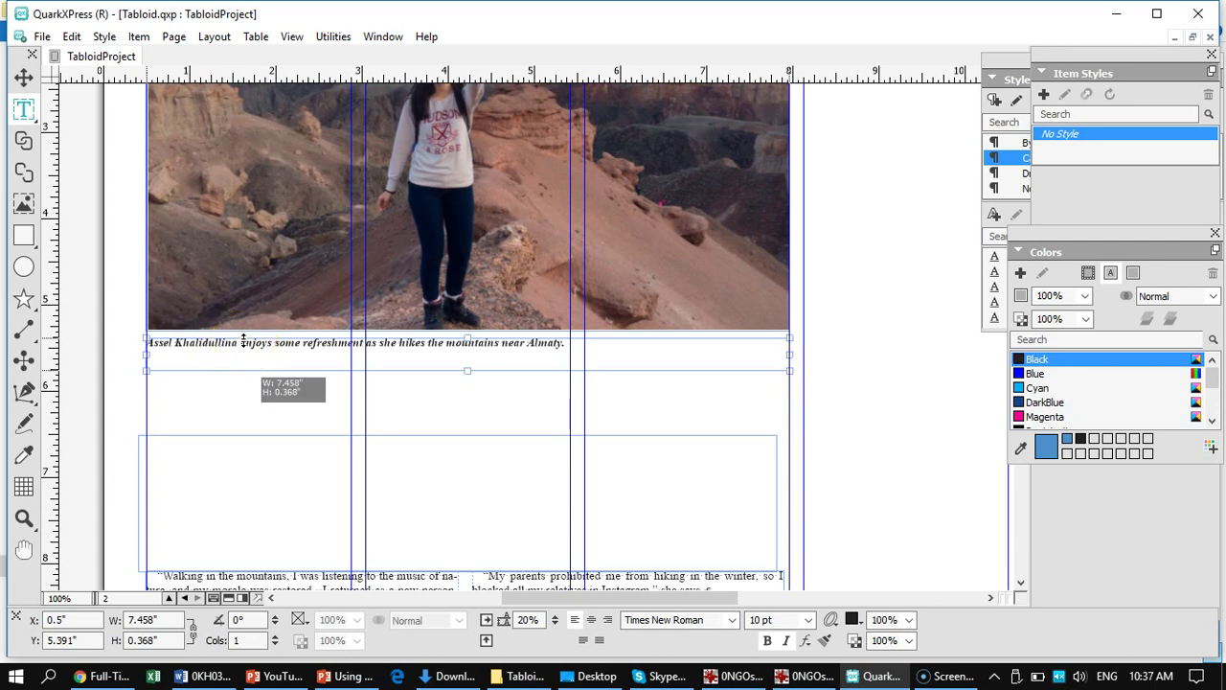
{"action": "left_click", "coordinate": [276, 342]}
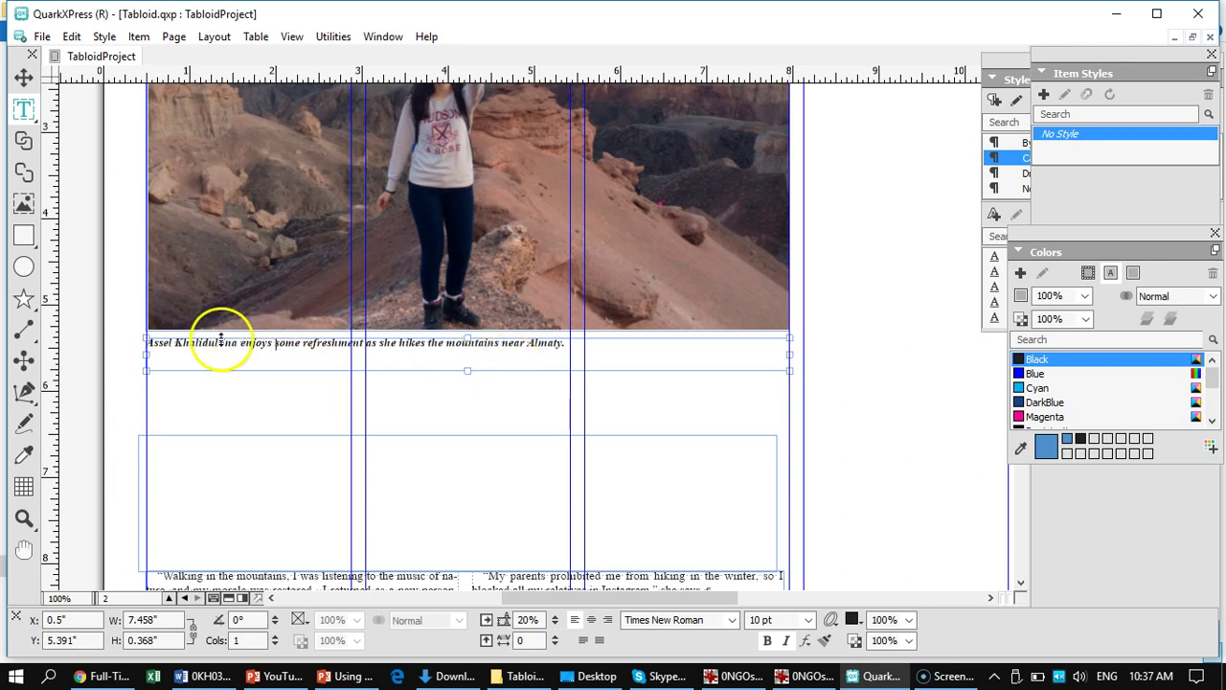
{"action": "left_click_drag", "start_coordinate": [242, 344], "coordinate": [564, 349]}
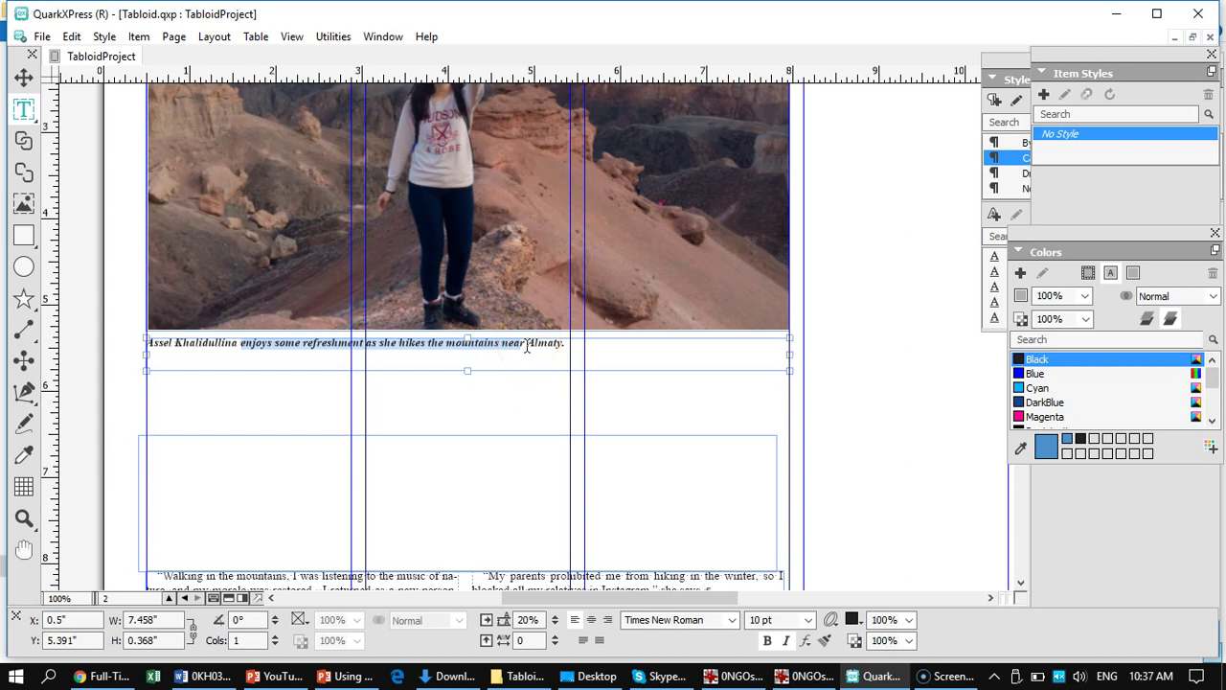
{"action": "type", "text": "and"}
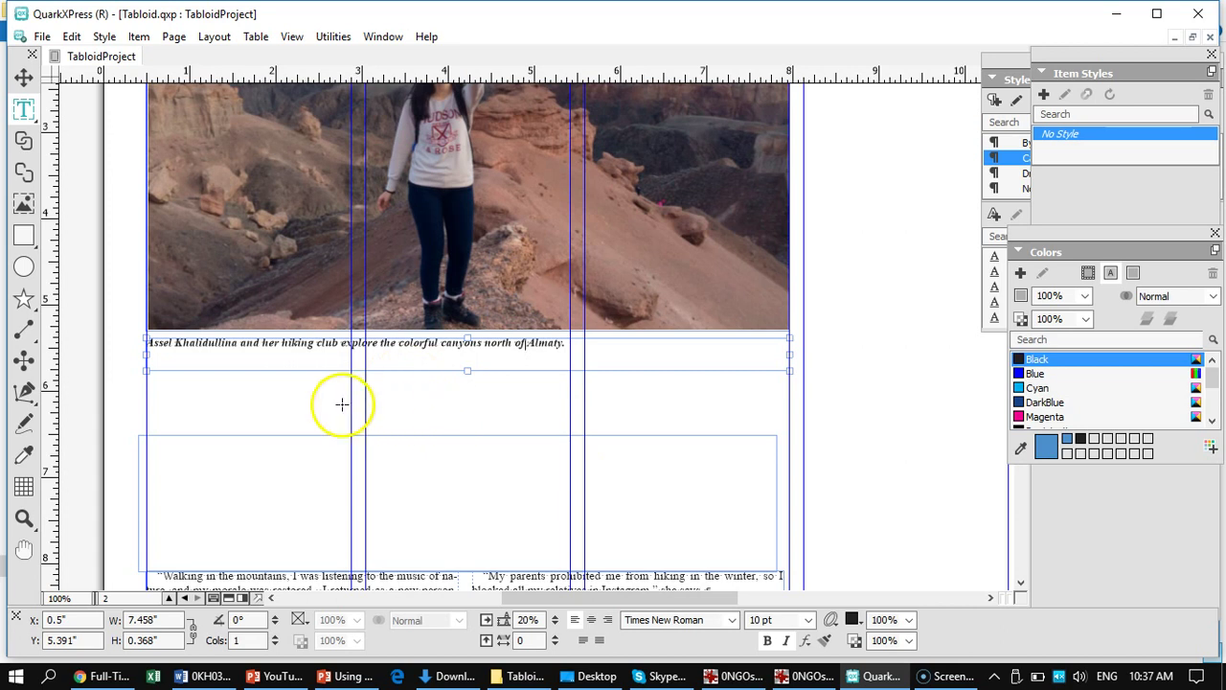
- Move the empty 7.393" × 1.582" box up to sit just under the caption at Y 5.759"
{"action": "left_click", "coordinate": [26, 82]}
{"action": "left_click", "coordinate": [407, 383]}
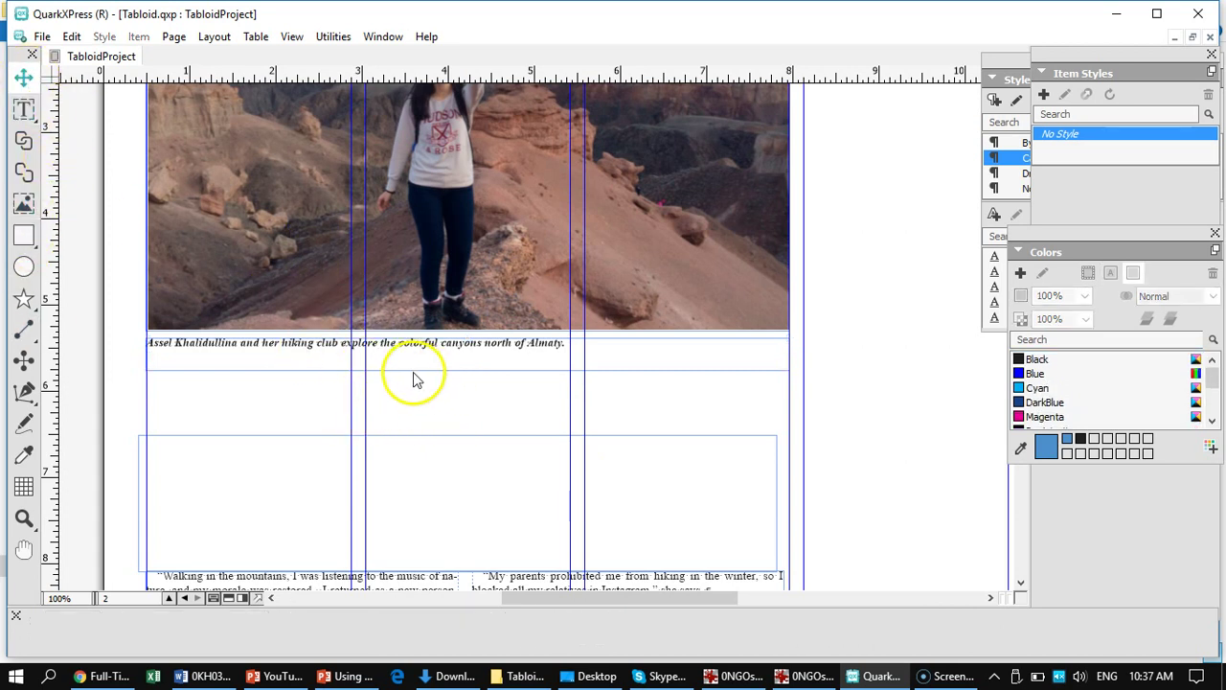
{"action": "left_click", "coordinate": [412, 374]}
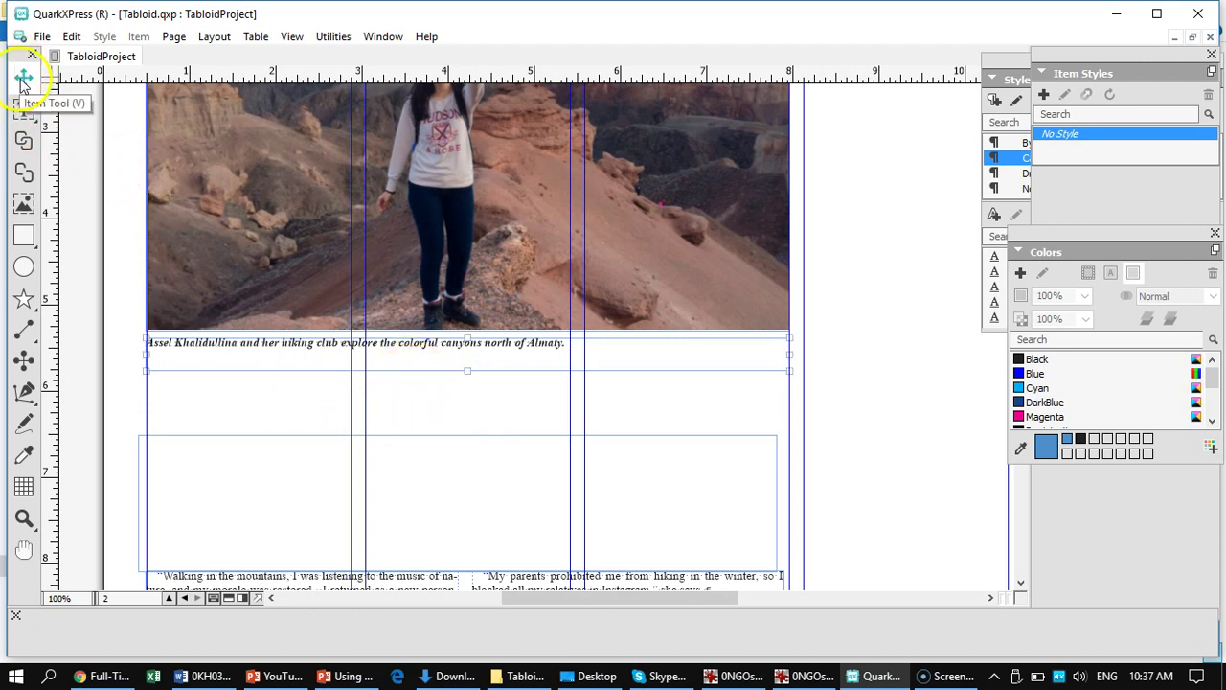
{"action": "left_click", "coordinate": [399, 388]}
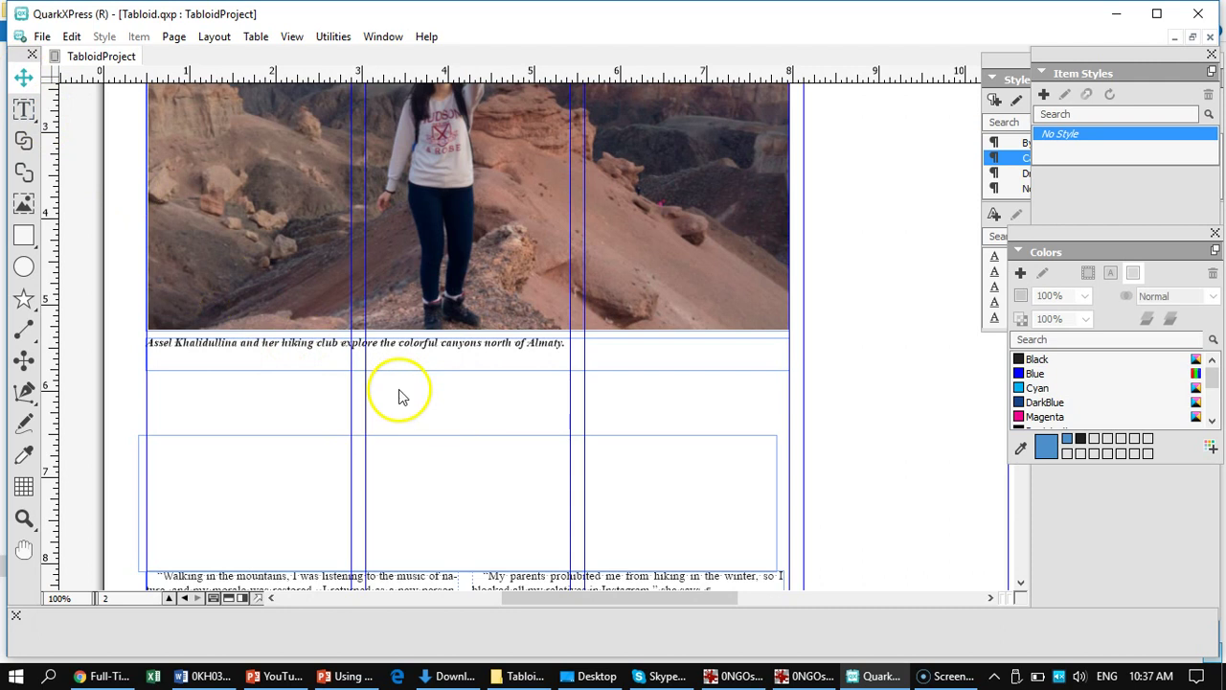
{"action": "left_click", "coordinate": [281, 494]}
{"action": "left_click_drag", "start_coordinate": [282, 495], "coordinate": [299, 422]}
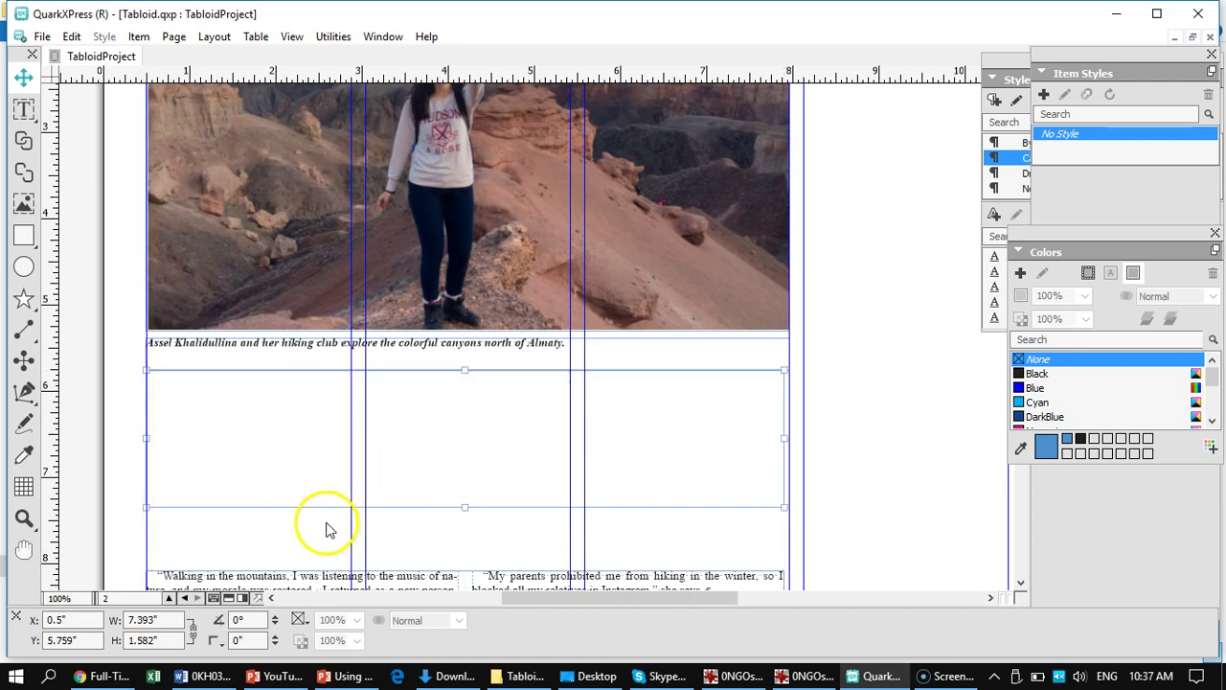
- Move the two-column story box up to Y 7.341" and shorten it to 4.499" tall
{"action": "scroll", "coordinate": [326, 530], "scroll_direction": "down", "scroll_amount": 5}
{"action": "left_click", "coordinate": [292, 251]}
{"action": "left_click_drag", "start_coordinate": [292, 251], "coordinate": [290, 189]}
{"action": "left_click_drag", "start_coordinate": [465, 528], "coordinate": [470, 505]}
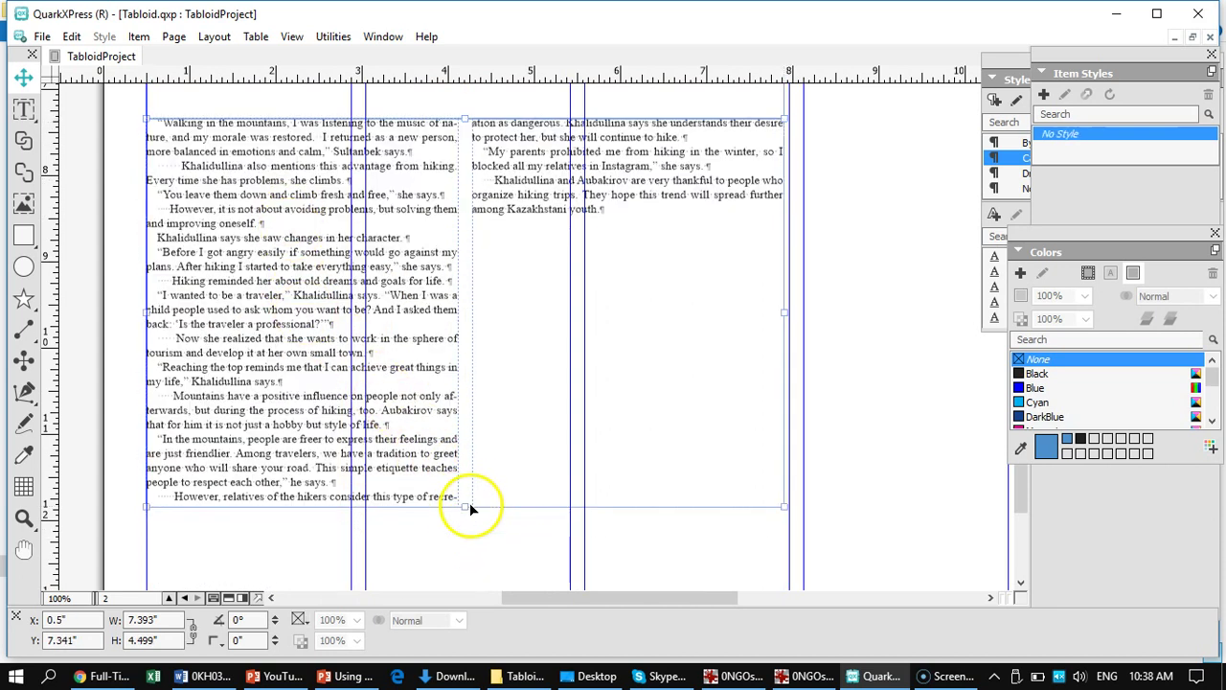
{"action": "left_click", "coordinate": [24, 111]}
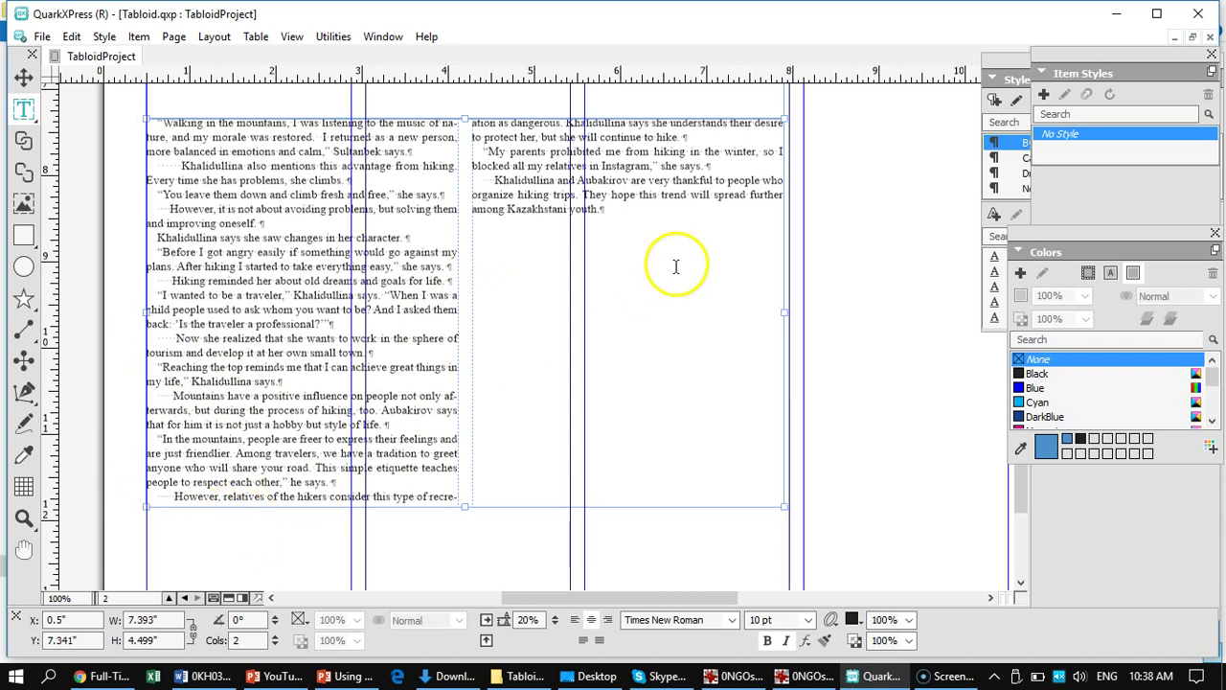
- Draw a 1.972" × 2.444" text box right of the page and target its frame for colouring
{"action": "left_click_drag", "start_coordinate": [811, 169], "coordinate": [981, 380]}
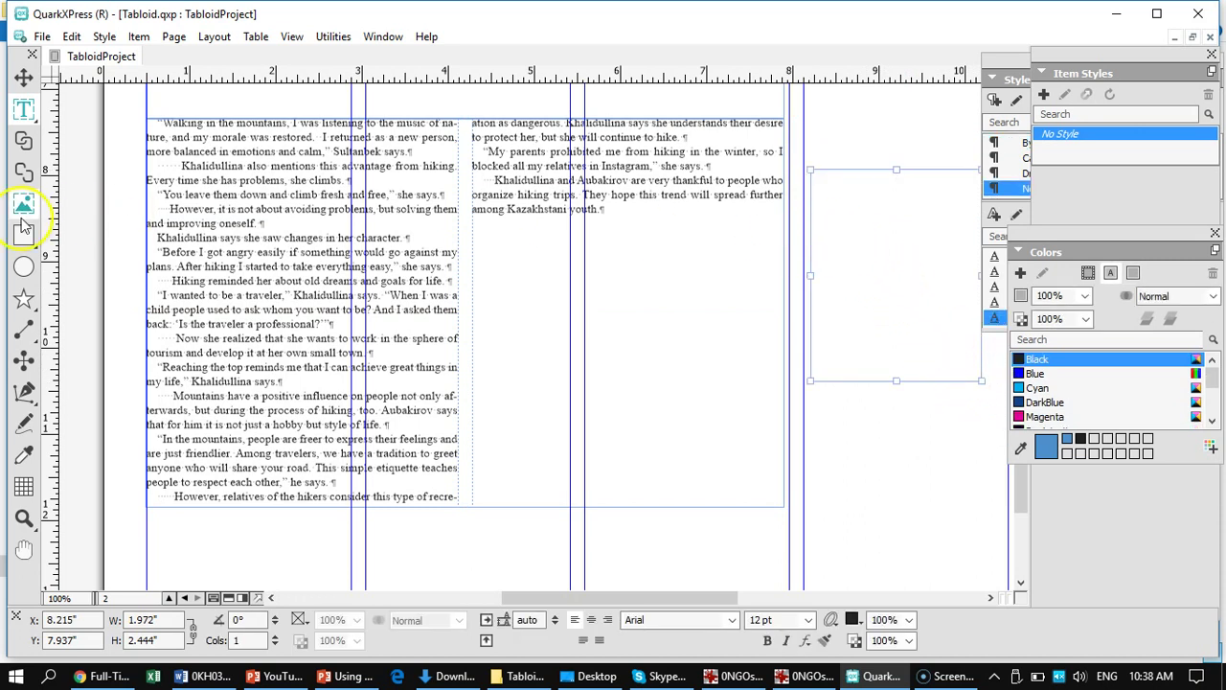
{"action": "left_click", "coordinate": [21, 86]}
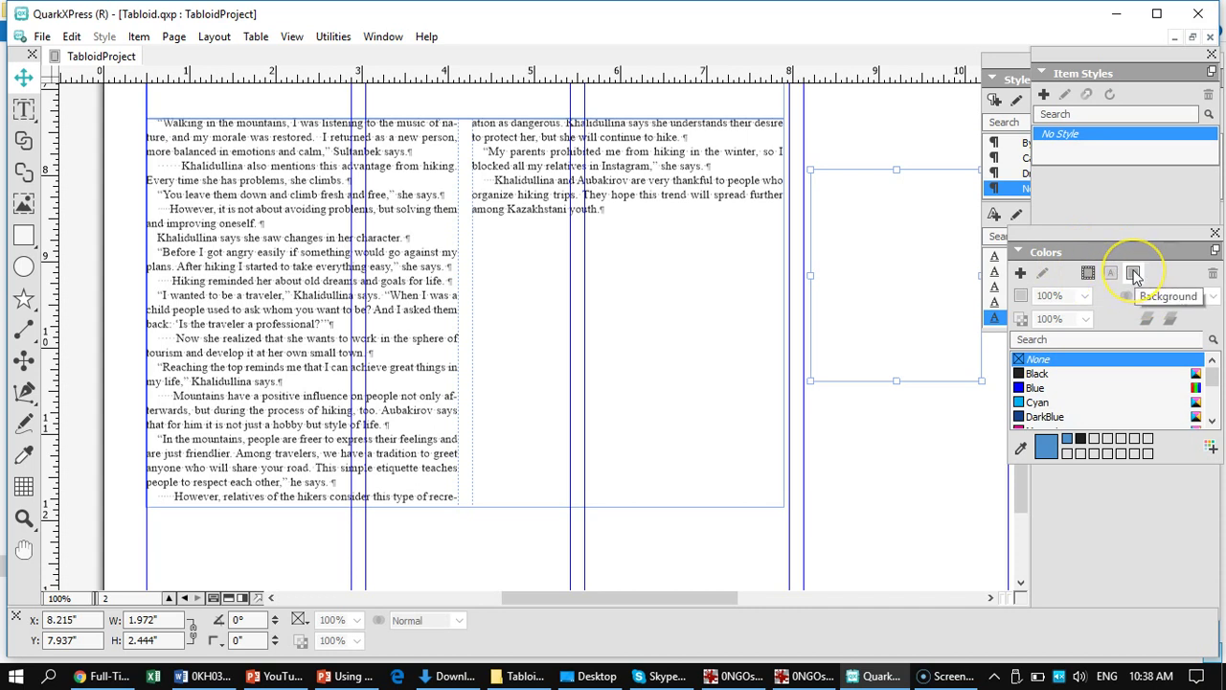
{"action": "left_click", "coordinate": [1086, 275]}
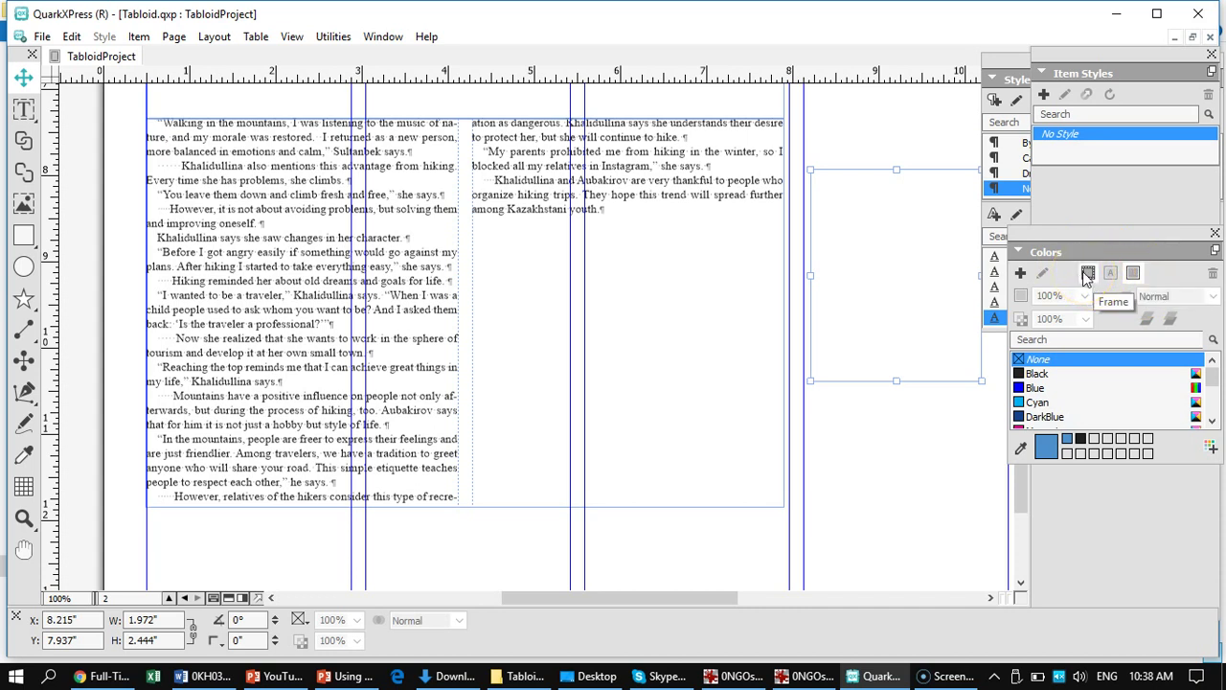
{"action": "left_click", "coordinate": [1089, 276]}
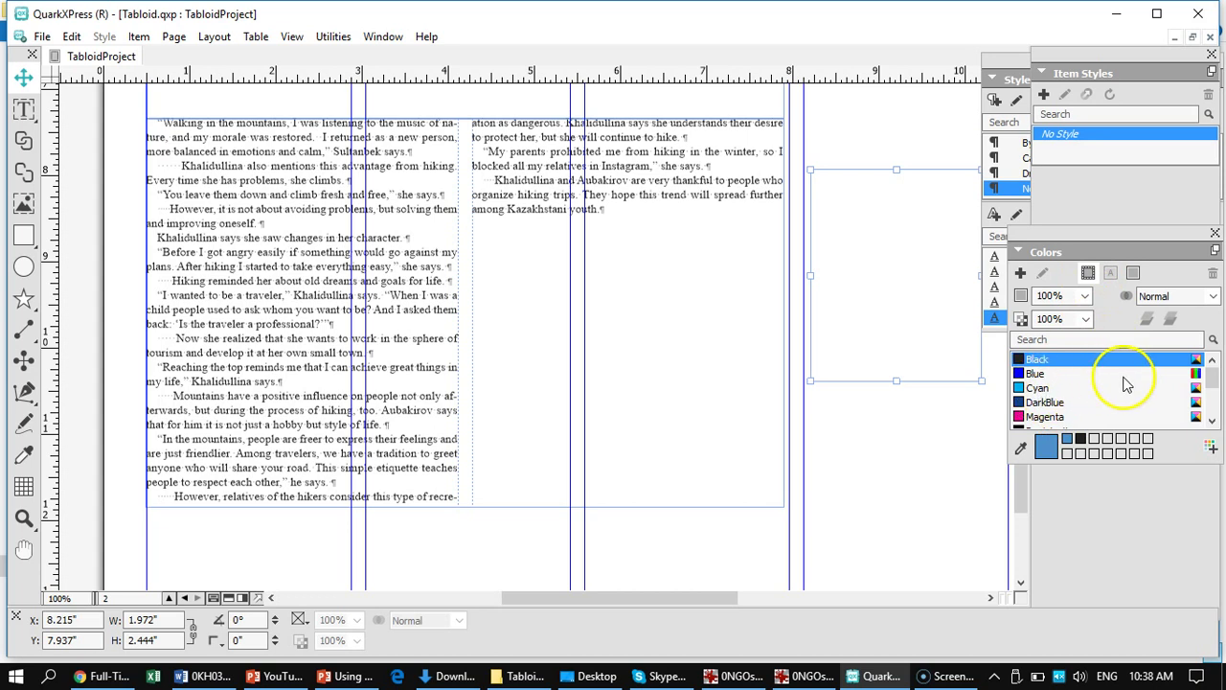
- Colour the new box's frame and background SkyBlue at 100% shade, keeping the Normal blend mode
{"action": "left_click_drag", "start_coordinate": [1214, 381], "coordinate": [1221, 407]}
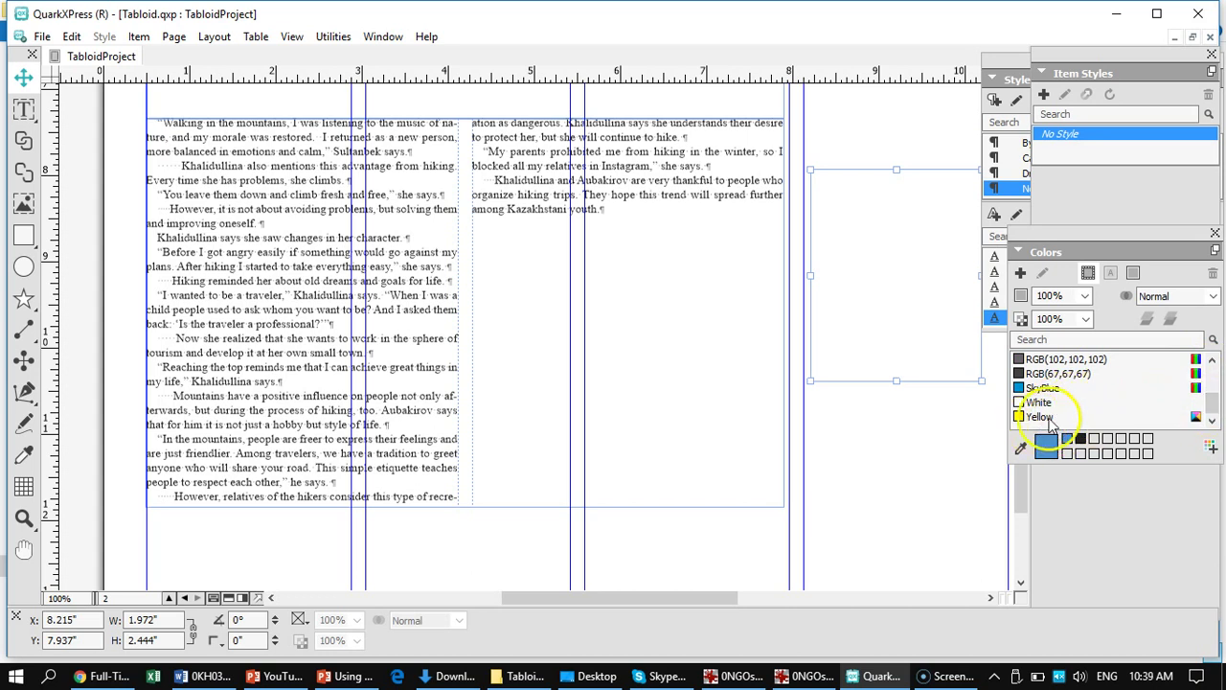
{"action": "left_click_drag", "start_coordinate": [1213, 407], "coordinate": [1213, 402]}
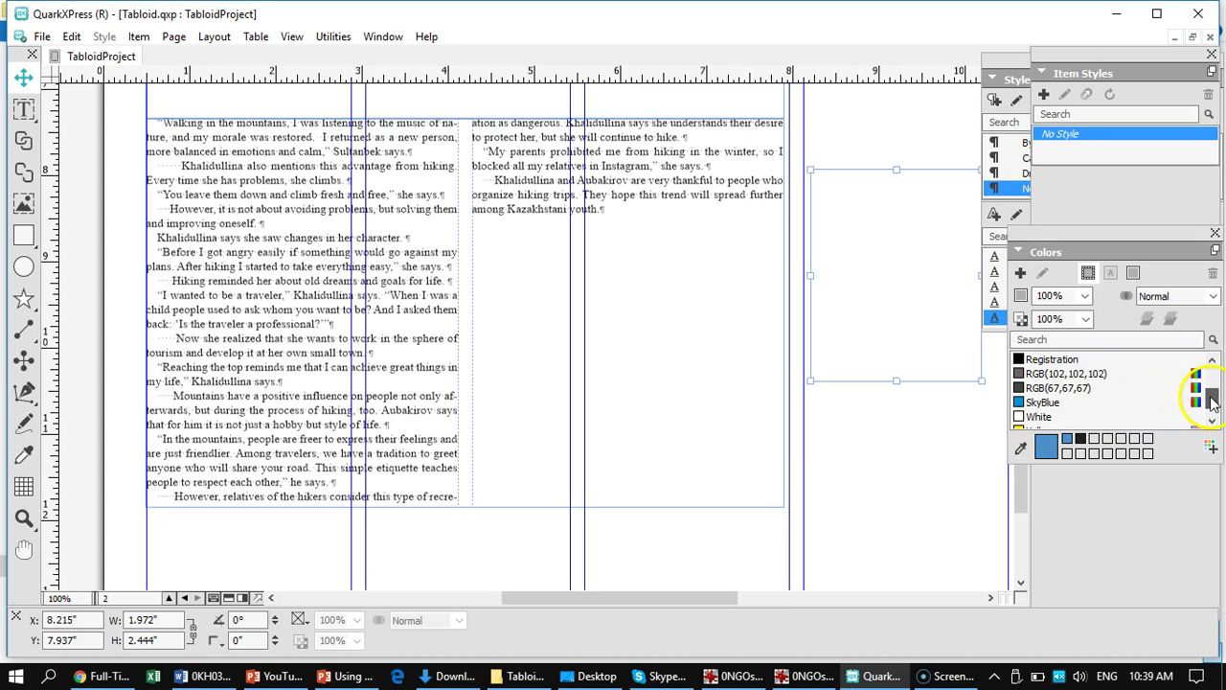
{"action": "left_click", "coordinate": [1019, 402]}
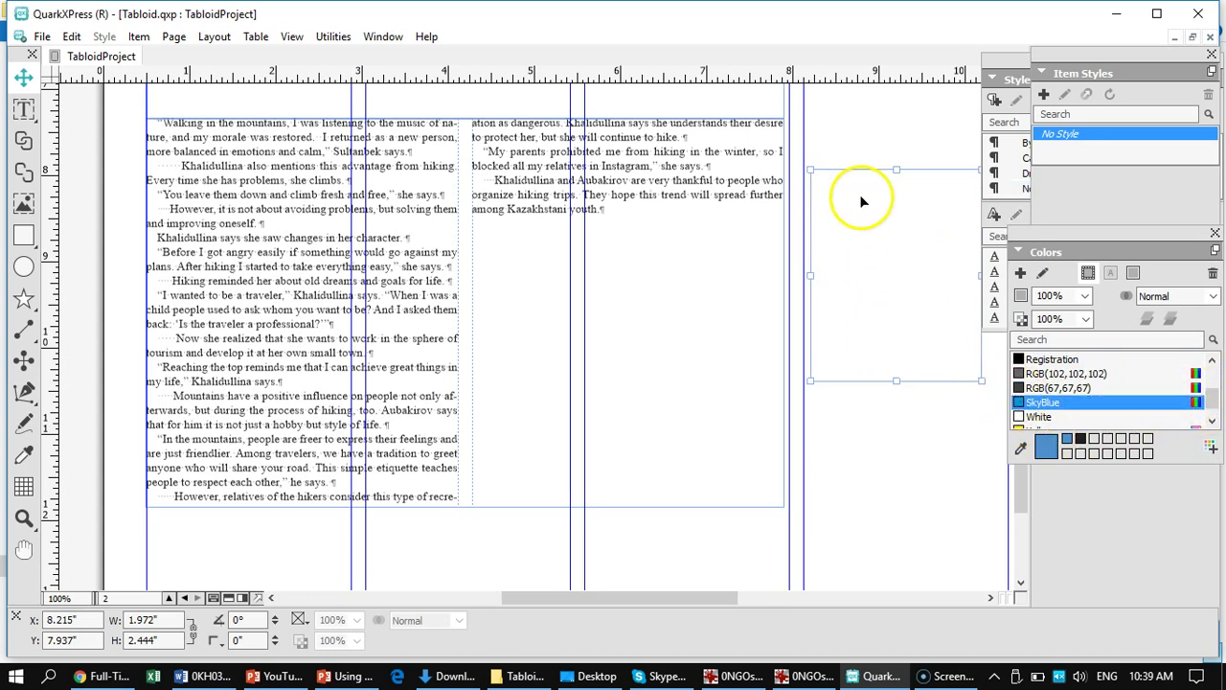
{"action": "left_click", "coordinate": [1135, 274]}
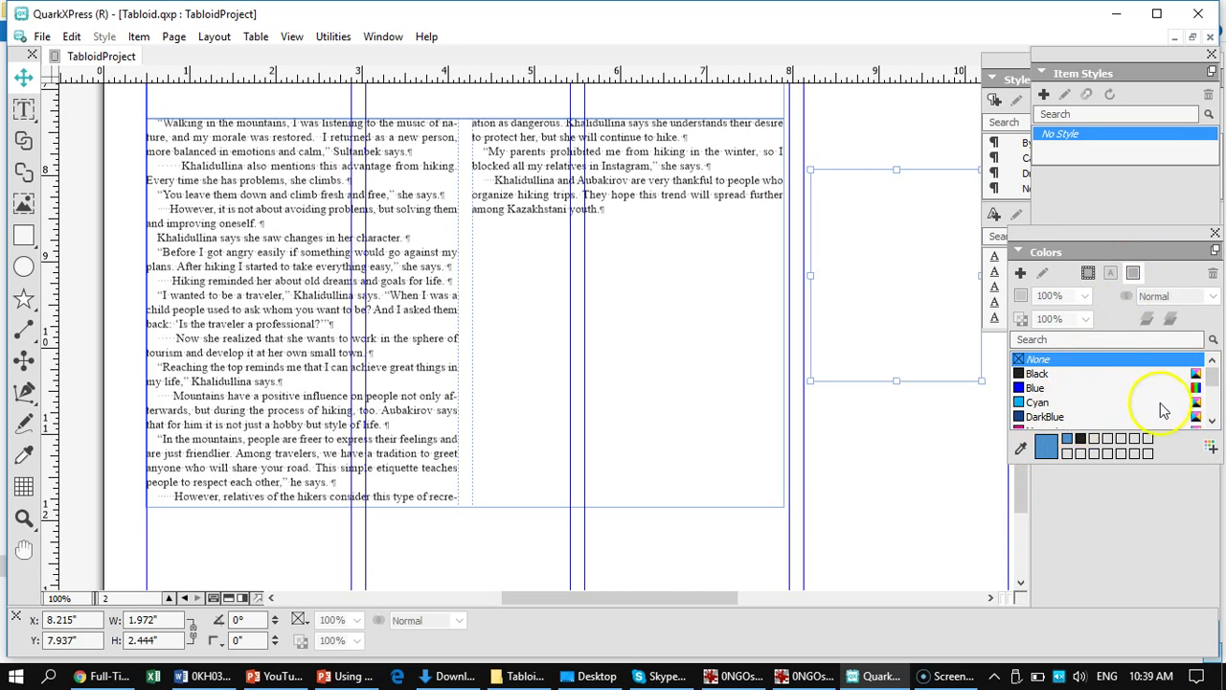
{"action": "left_click_drag", "start_coordinate": [1212, 381], "coordinate": [1212, 408]}
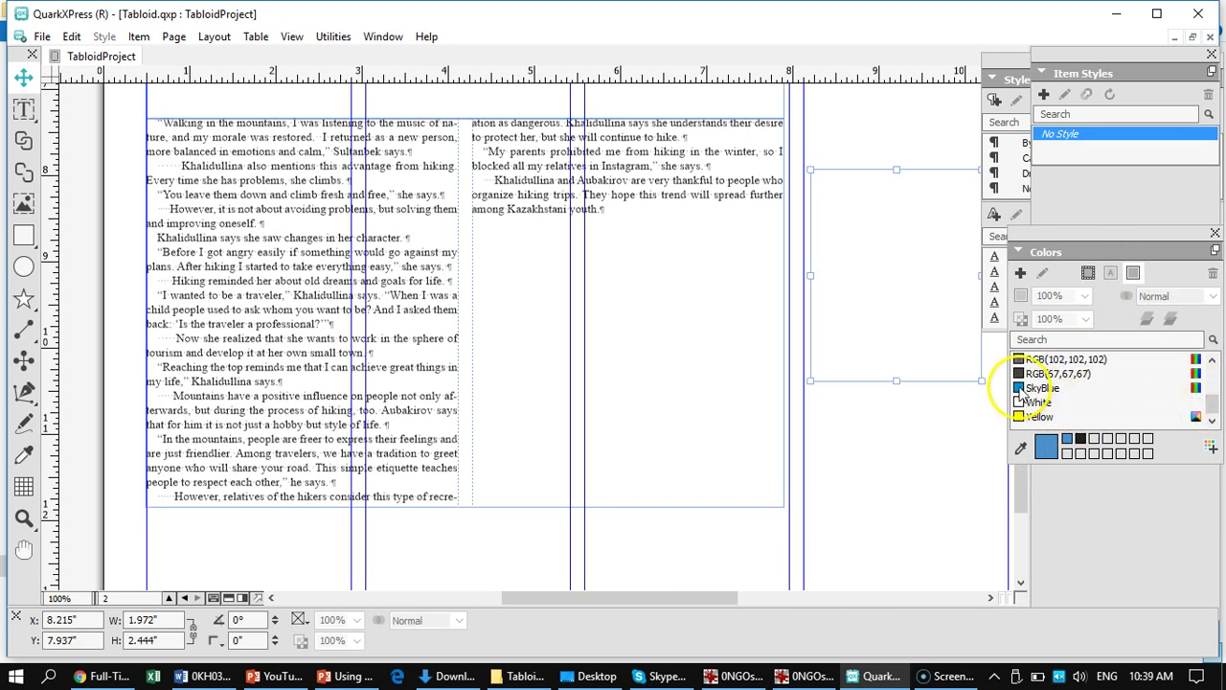
{"action": "left_click", "coordinate": [1040, 388]}
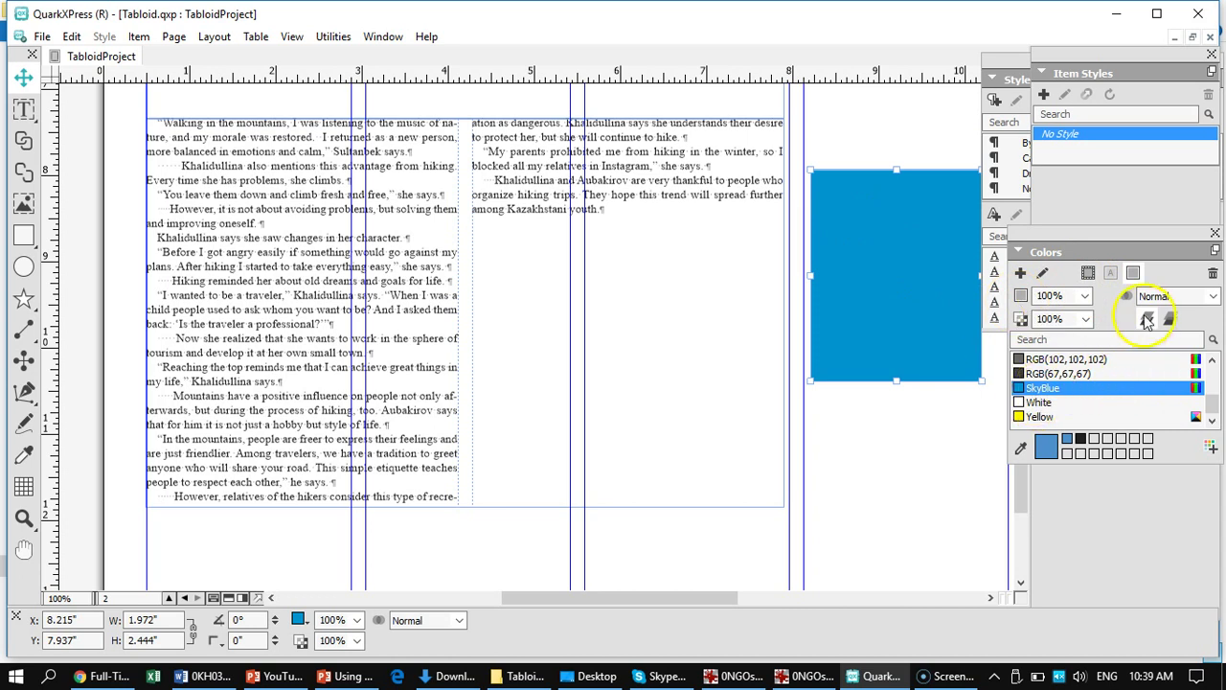
{"action": "left_click", "coordinate": [1212, 298]}
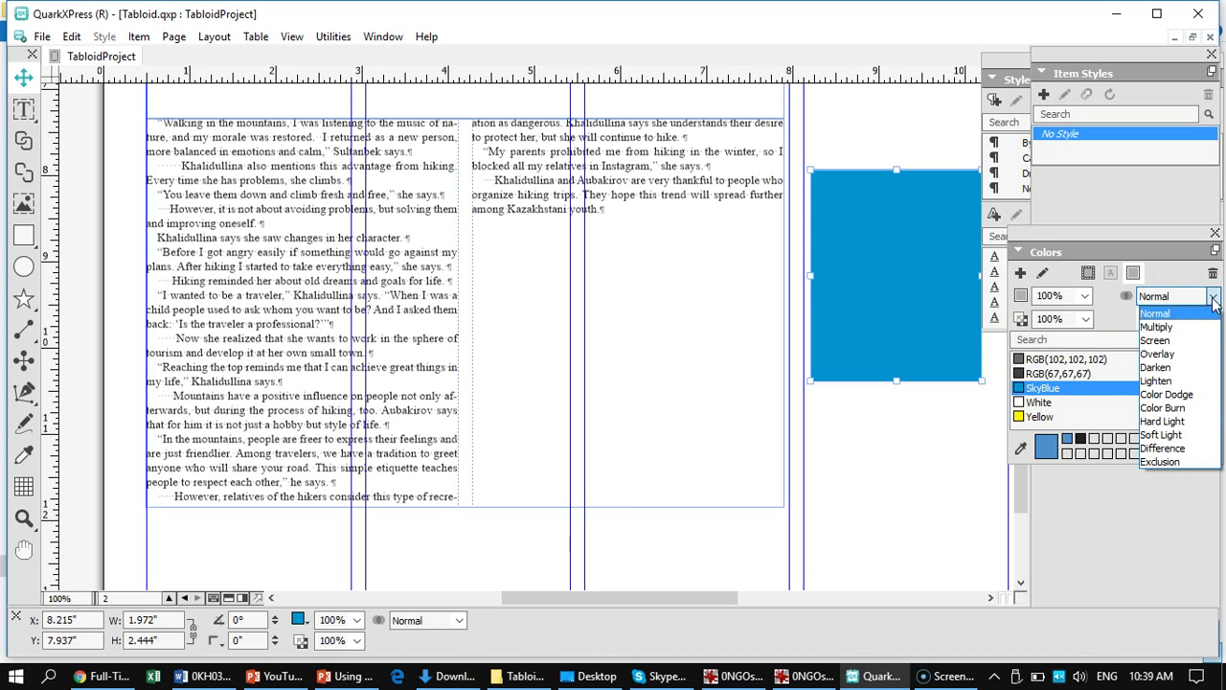
{"action": "left_click", "coordinate": [1213, 299]}
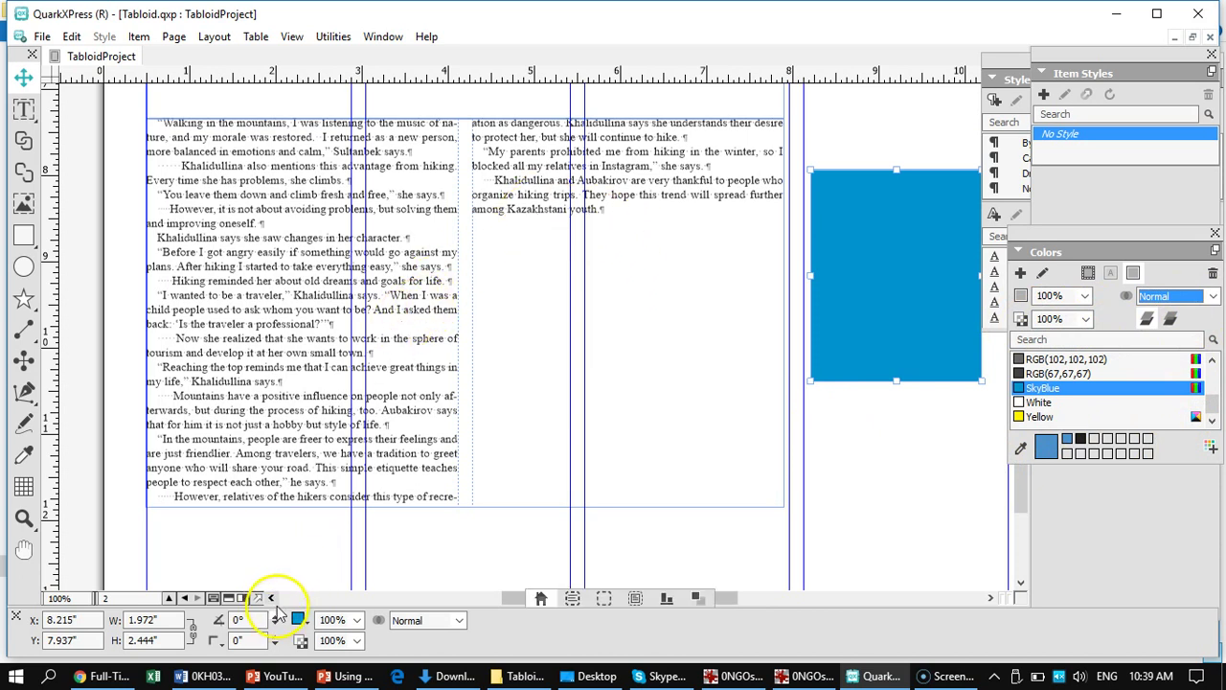
- Move the SkyBlue box left over the column gutter to X 3.21", Y 8.038"
{"action": "left_click_drag", "start_coordinate": [865, 240], "coordinate": [456, 264]}
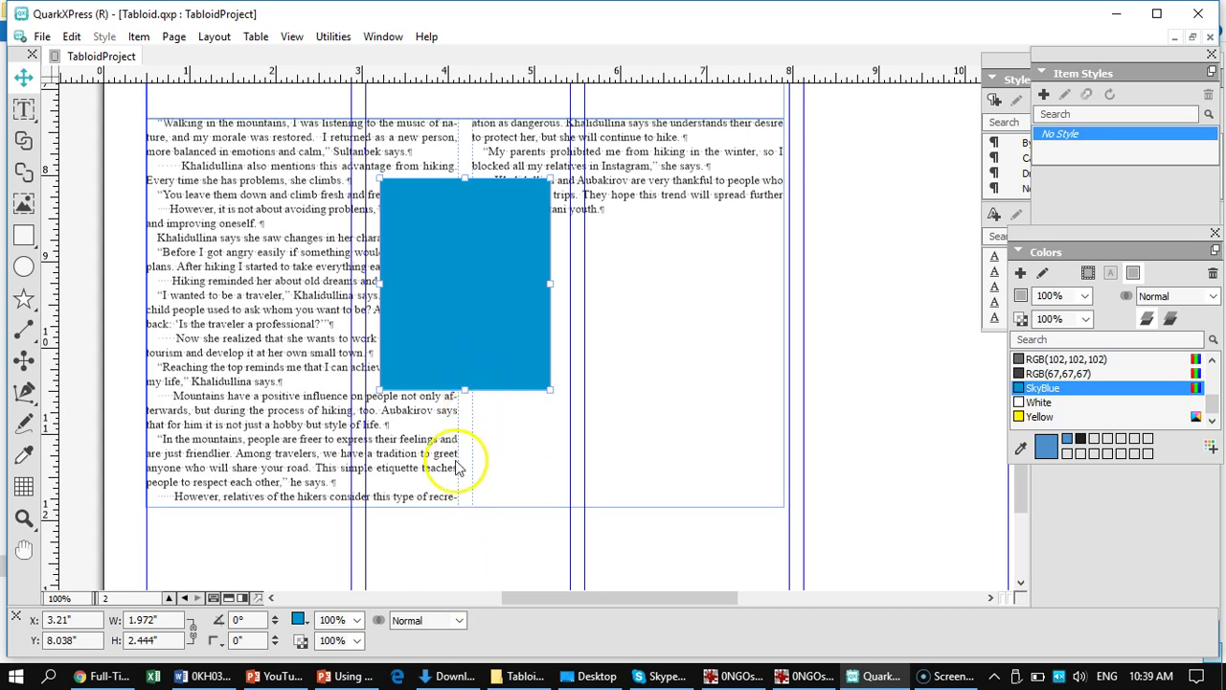
{"action": "mouse_move", "coordinate": [351, 633]}
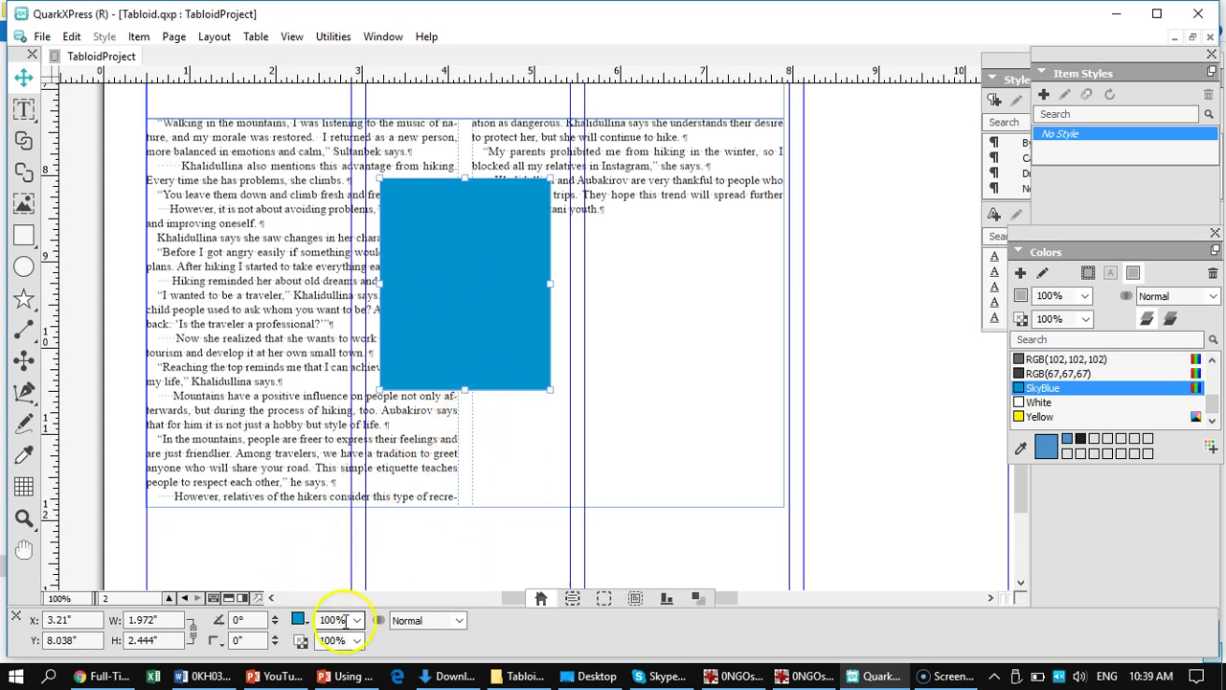
{"action": "left_click", "coordinate": [694, 599]}
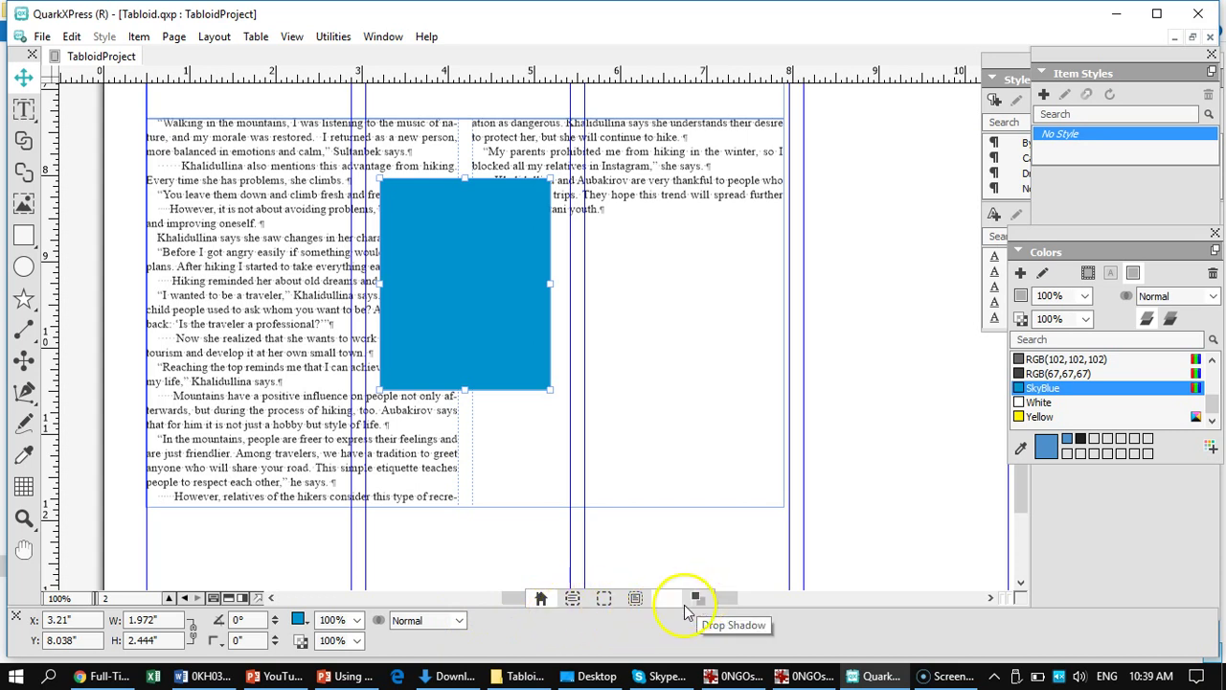
{"action": "left_click", "coordinate": [635, 599]}
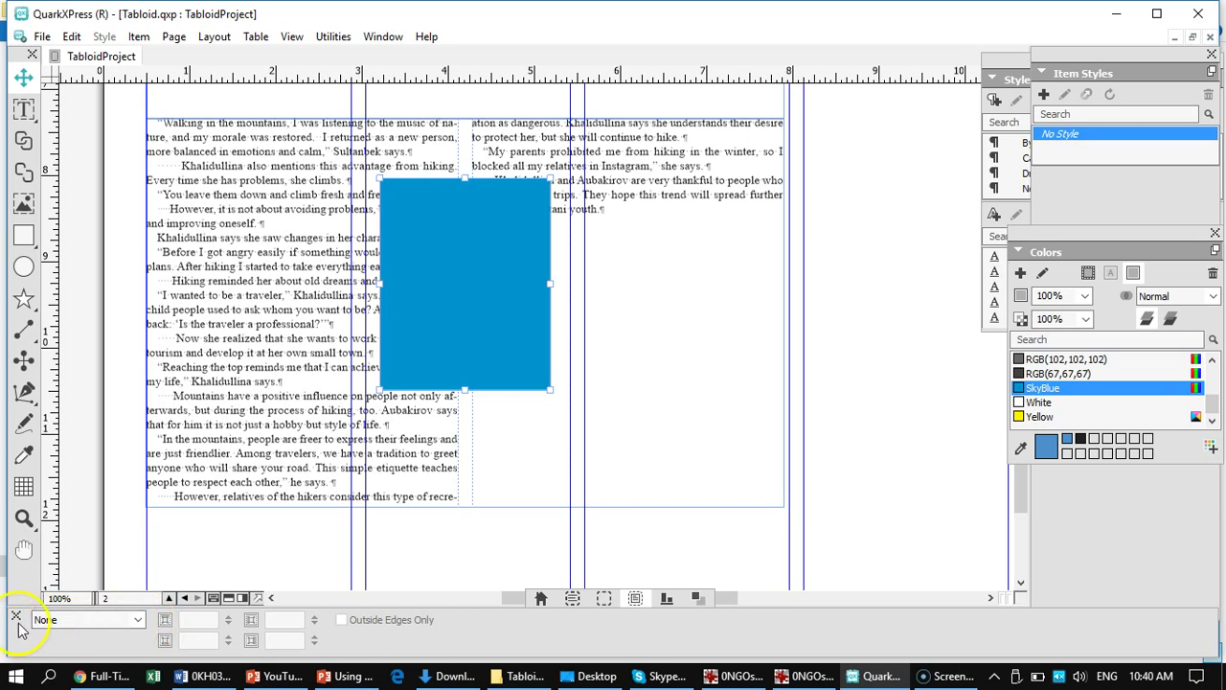
- Set the box's runaround type to Item with a 6 pt top offset
{"action": "left_click", "coordinate": [139, 620]}
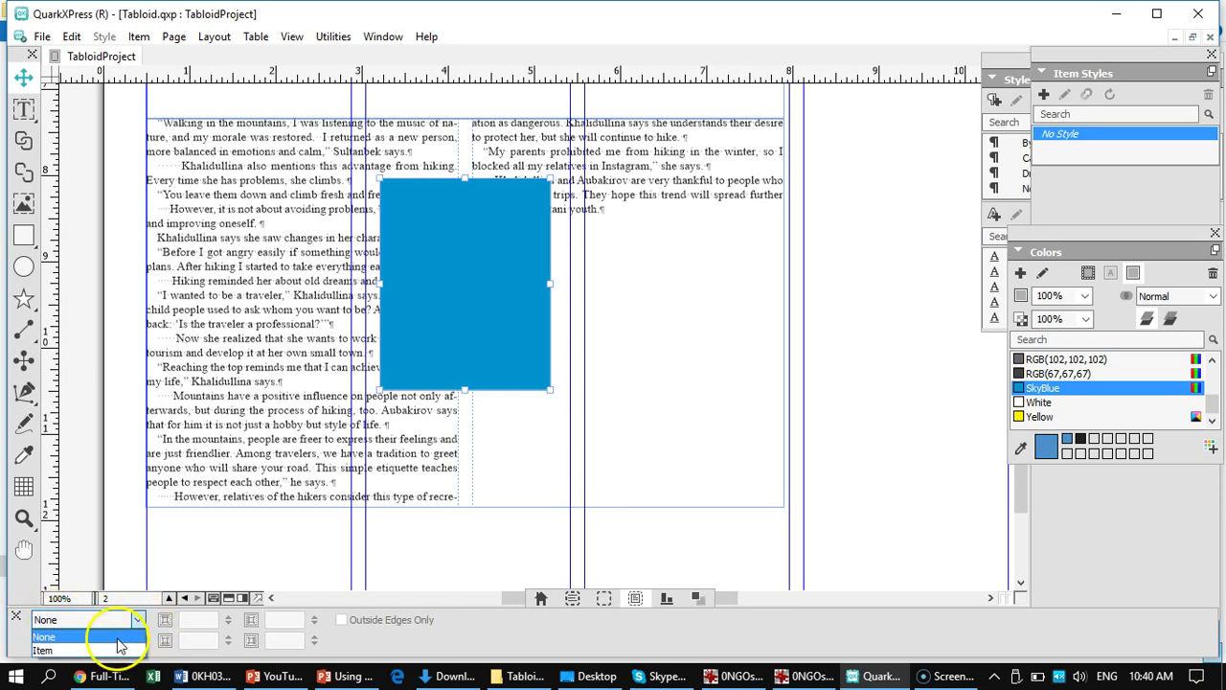
{"action": "left_click", "coordinate": [106, 646]}
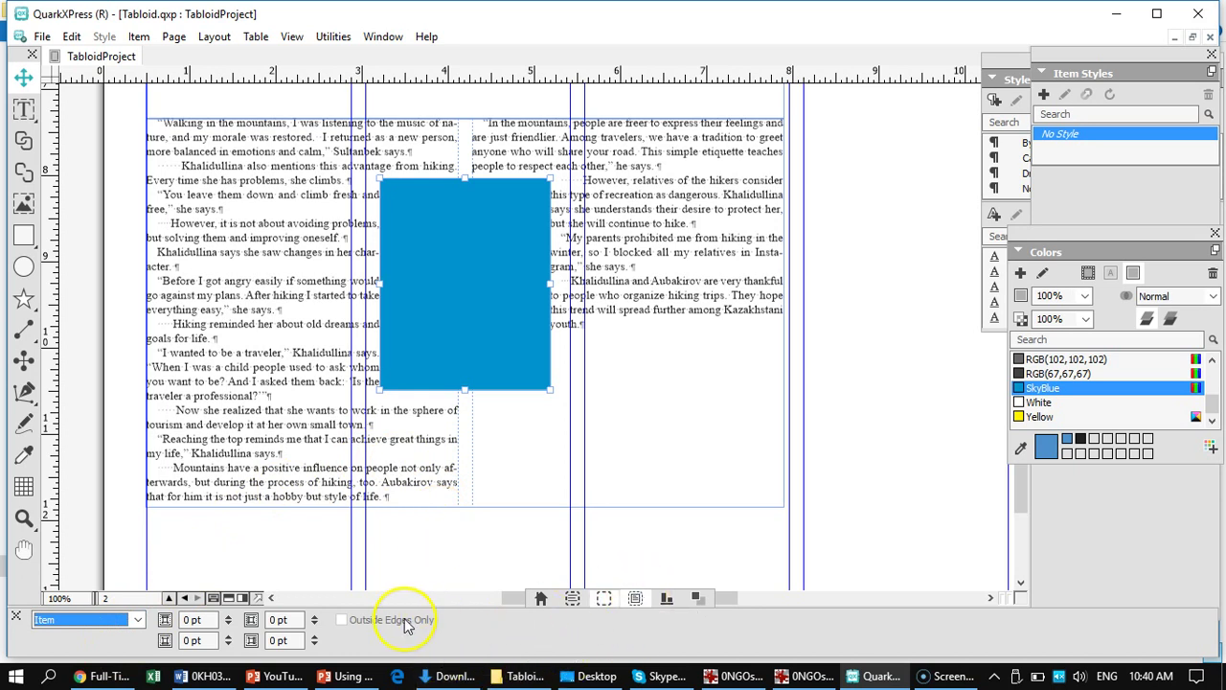
{"action": "left_click", "coordinate": [315, 616]}
{"action": "left_click", "coordinate": [315, 616]}
{"action": "left_click", "coordinate": [315, 616]}
{"action": "left_click", "coordinate": [315, 616]}
{"action": "left_click", "coordinate": [315, 616]}
{"action": "left_click", "coordinate": [315, 616]}
{"action": "left_click", "coordinate": [315, 637]}
- Raise the box's bottom runaround offset to 6 pt
{"action": "left_click", "coordinate": [315, 637]}
{"action": "left_click", "coordinate": [315, 637]}
{"action": "left_click", "coordinate": [315, 637]}
{"action": "left_click", "coordinate": [315, 637]}
{"action": "left_click", "coordinate": [315, 637]}
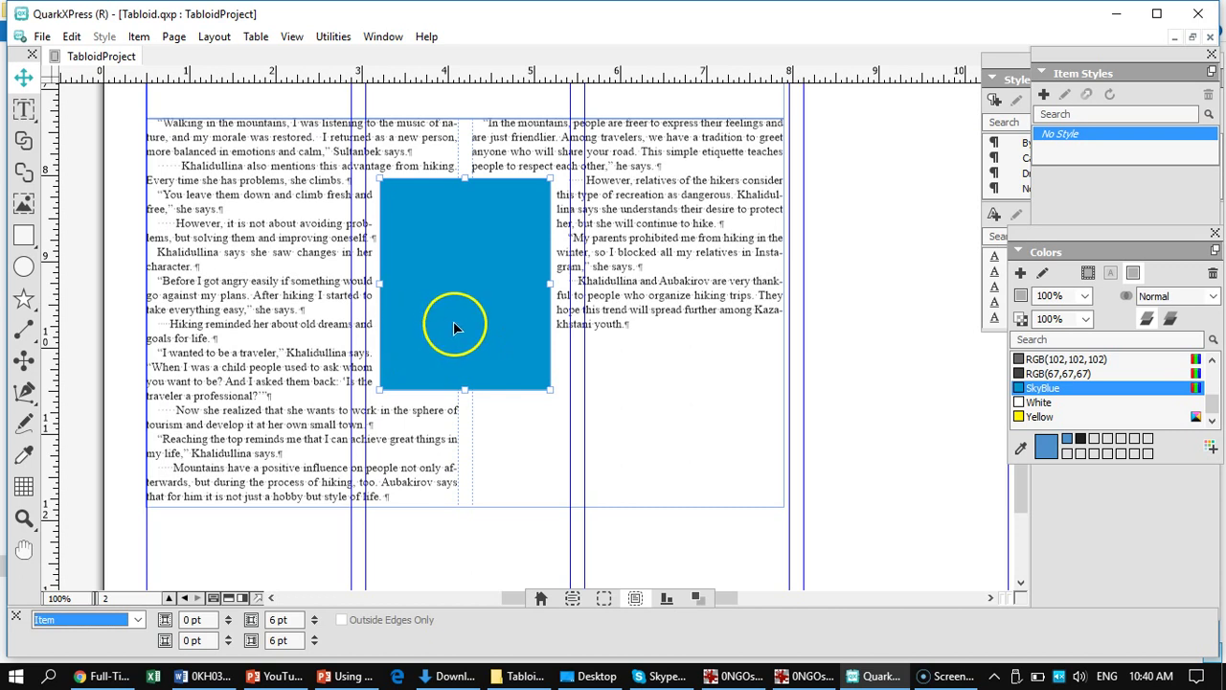
- Show the blue box's drop shadow settings, then restore the QuarkXPress window to reveal File Explorer
{"action": "left_click", "coordinate": [698, 601]}
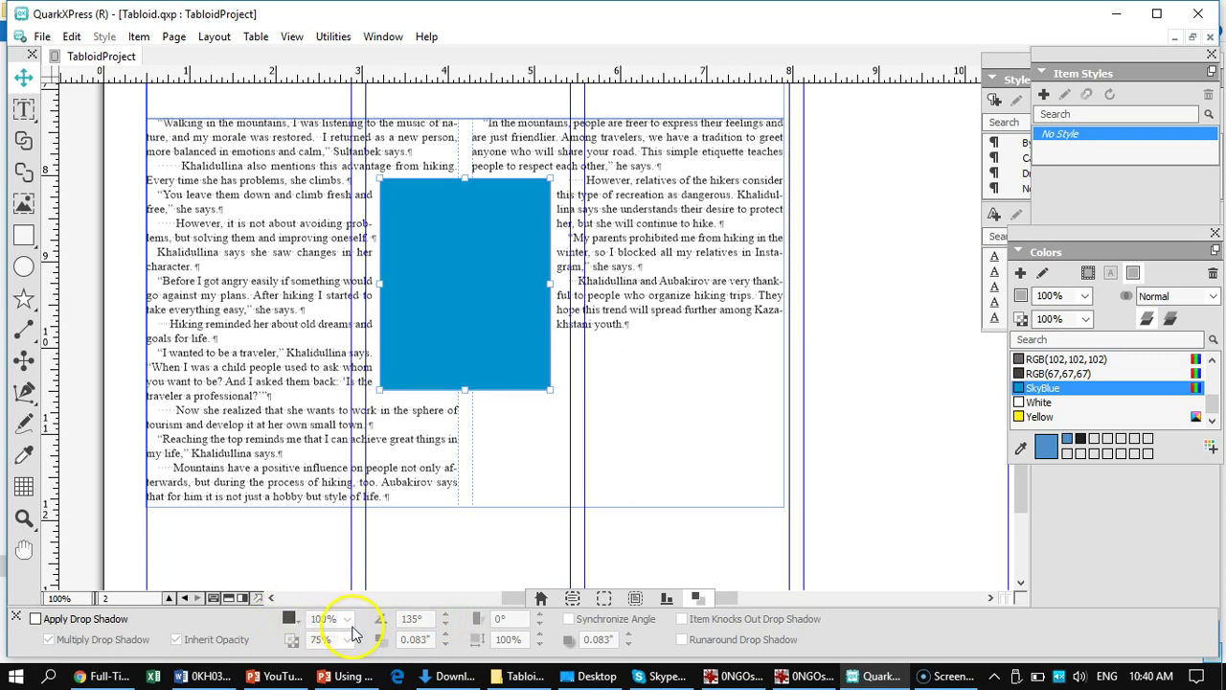
{"action": "double_click", "coordinate": [445, 313]}
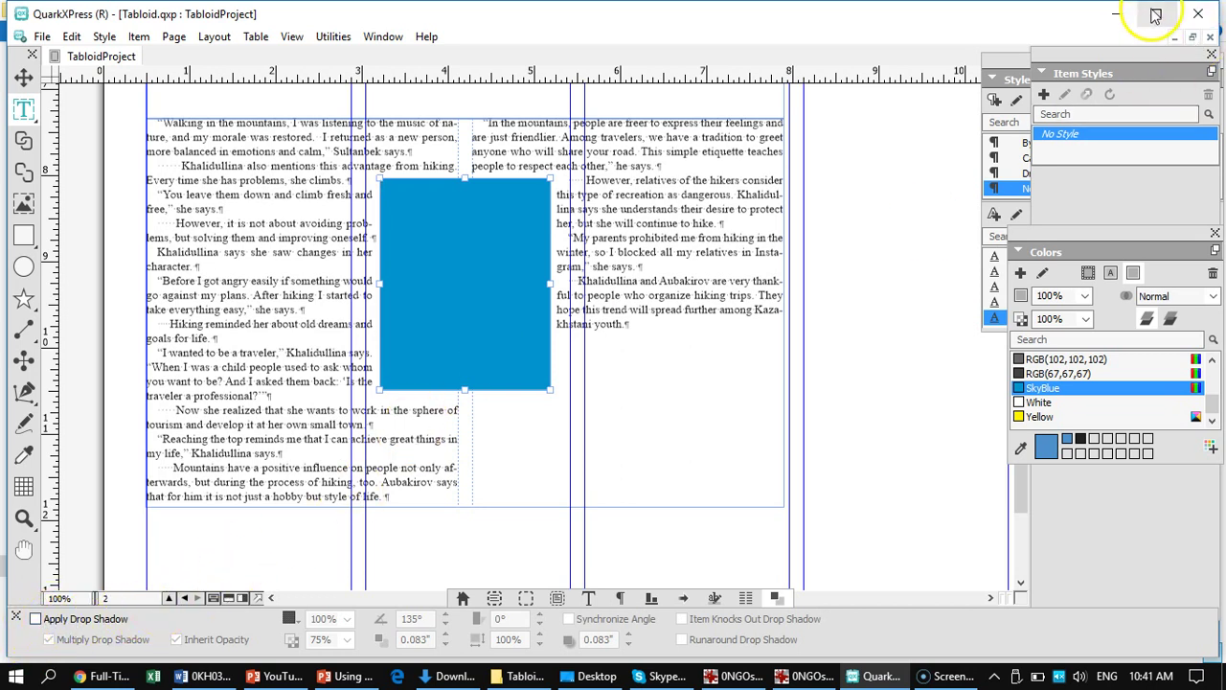
{"action": "left_click", "coordinate": [1158, 15]}
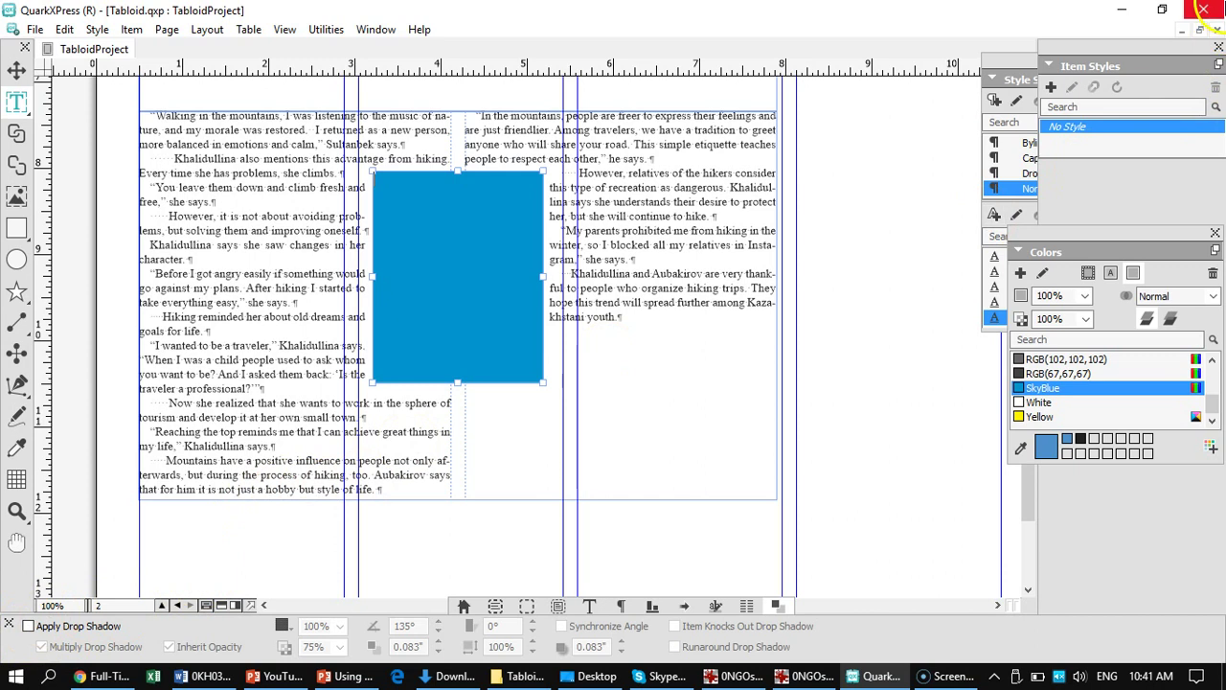
{"action": "left_click", "coordinate": [1165, 17]}
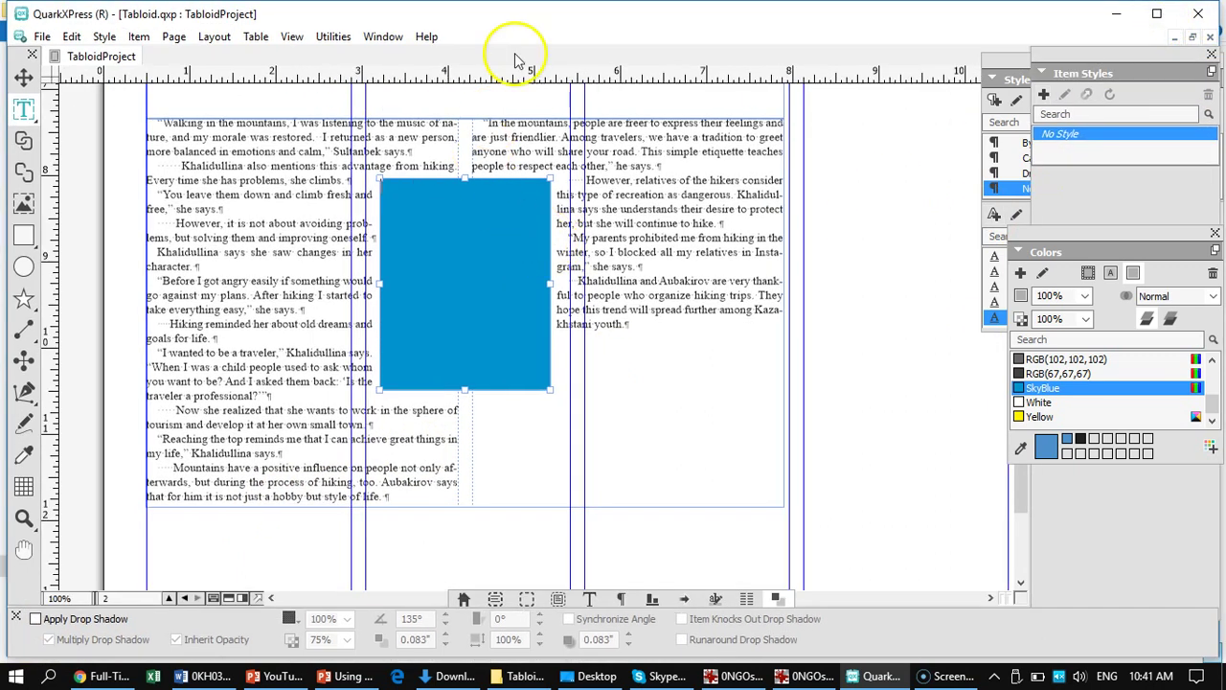
{"action": "left_click_drag", "start_coordinate": [561, 22], "coordinate": [637, 2]}
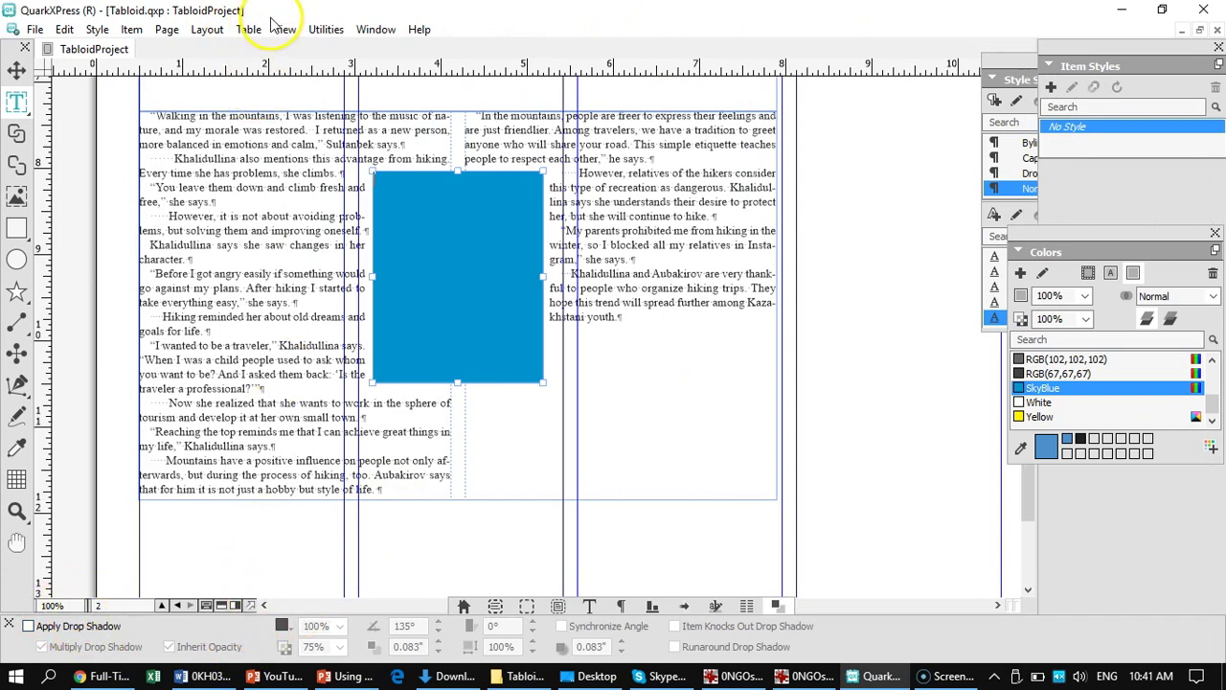
{"action": "left_click_drag", "start_coordinate": [349, 8], "coordinate": [381, 9]}
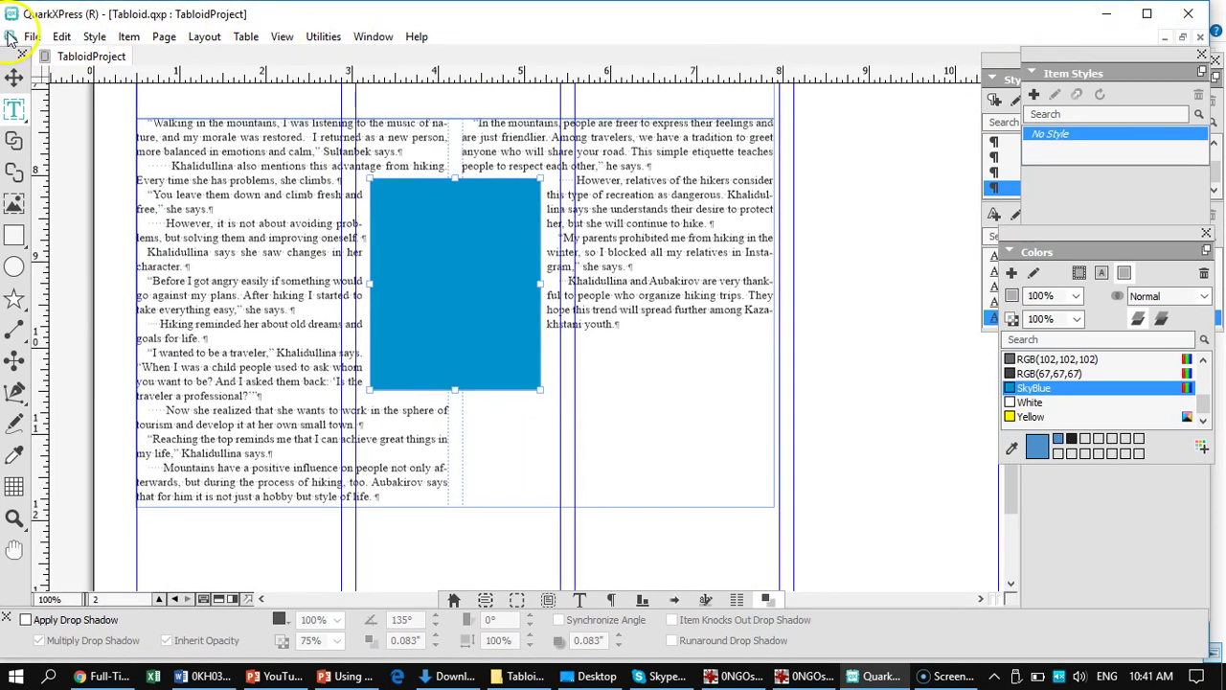
{"action": "double_click", "coordinate": [632, 16]}
{"action": "left_click_drag", "start_coordinate": [632, 15], "coordinate": [738, 21]}
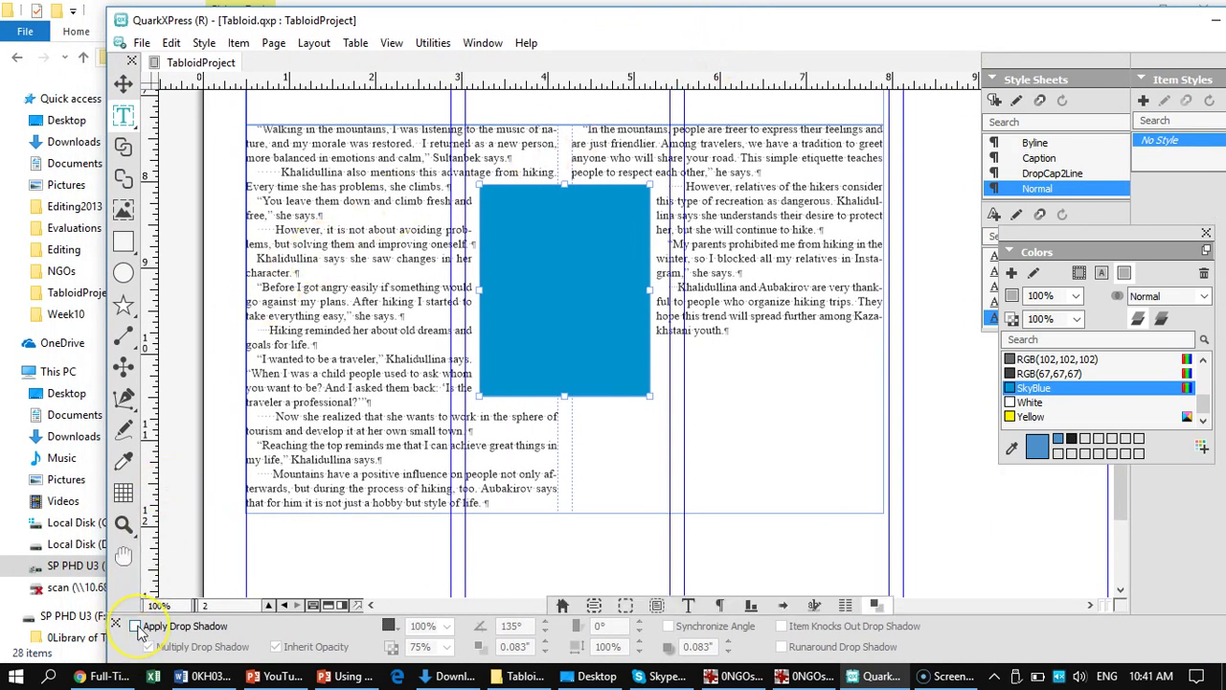
- Give the blue box a drop shadow (135°, 0.083" offset, 75% opacity) and maximize the layout window
{"action": "left_click", "coordinate": [136, 626]}
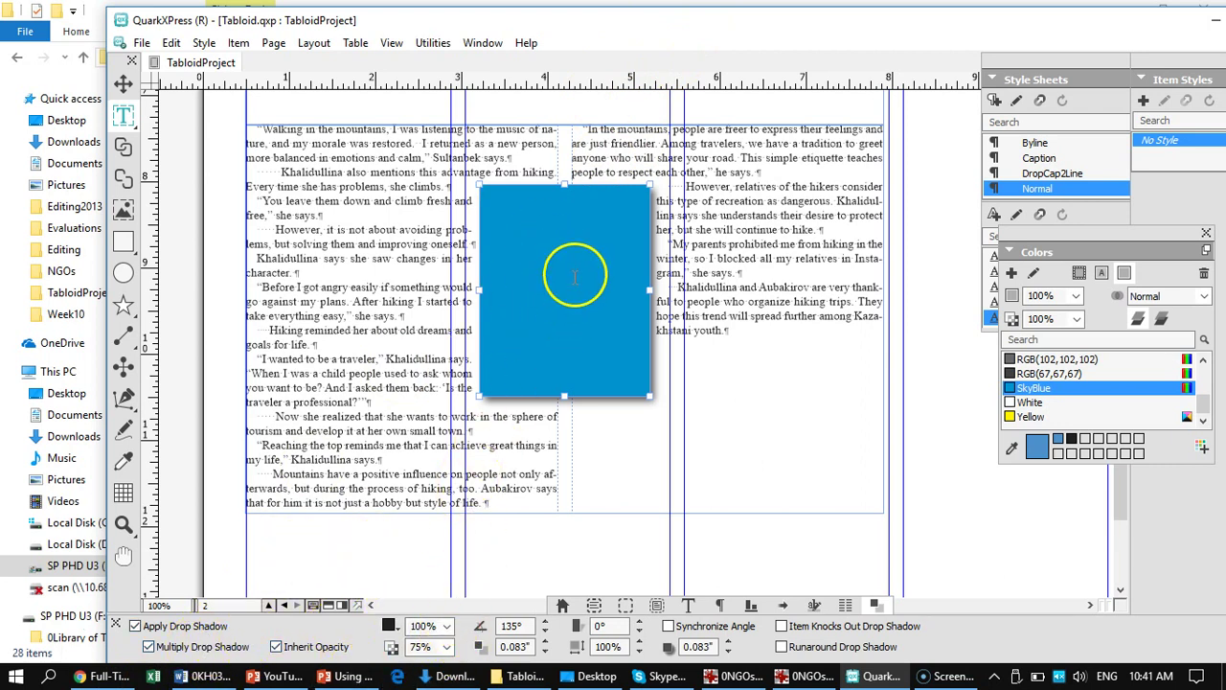
{"action": "double_click", "coordinate": [939, 22]}
{"action": "left_click", "coordinate": [1150, 38]}
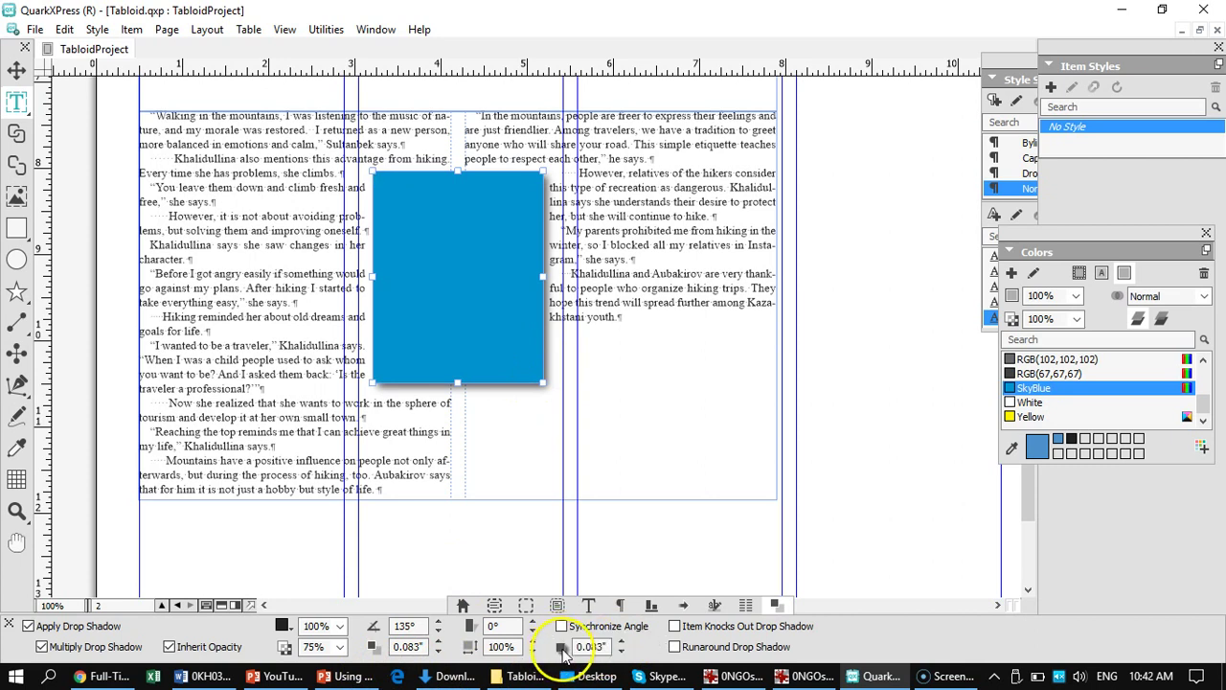
- Raise the shadow distance to 0.194" with 0.111" blur and turn on Runaround Drop Shadow
{"action": "left_click", "coordinate": [641, 634]}
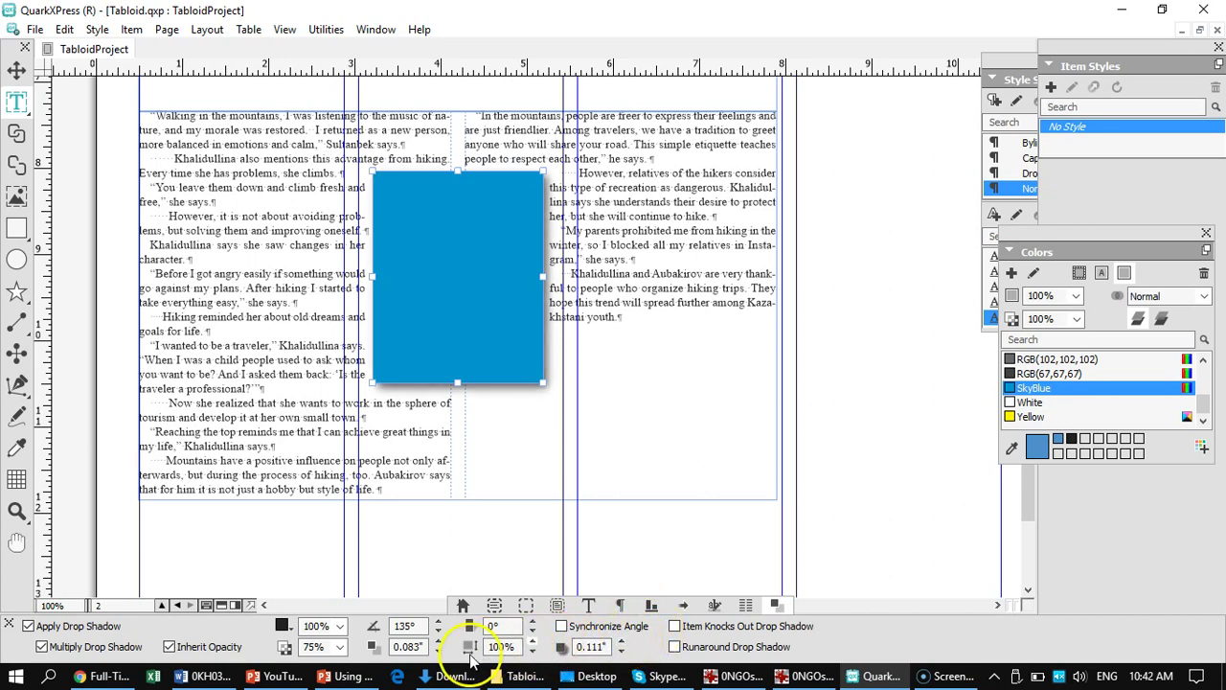
{"action": "left_click", "coordinate": [383, 620]}
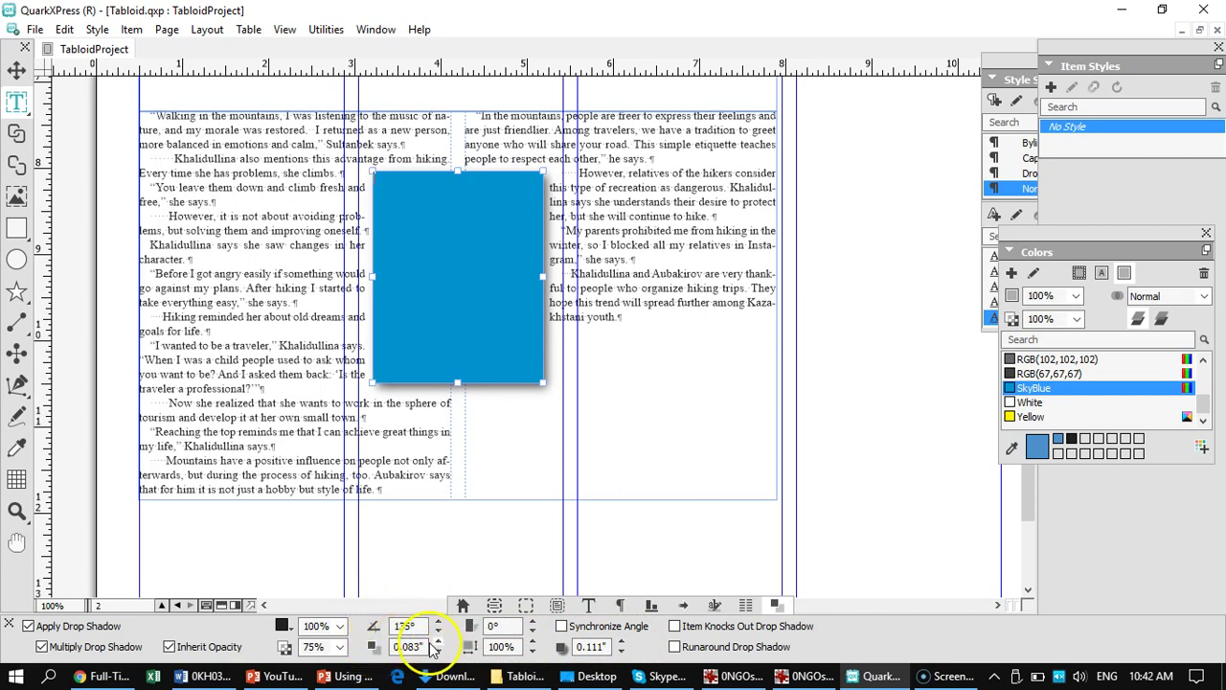
{"action": "left_click", "coordinate": [437, 642]}
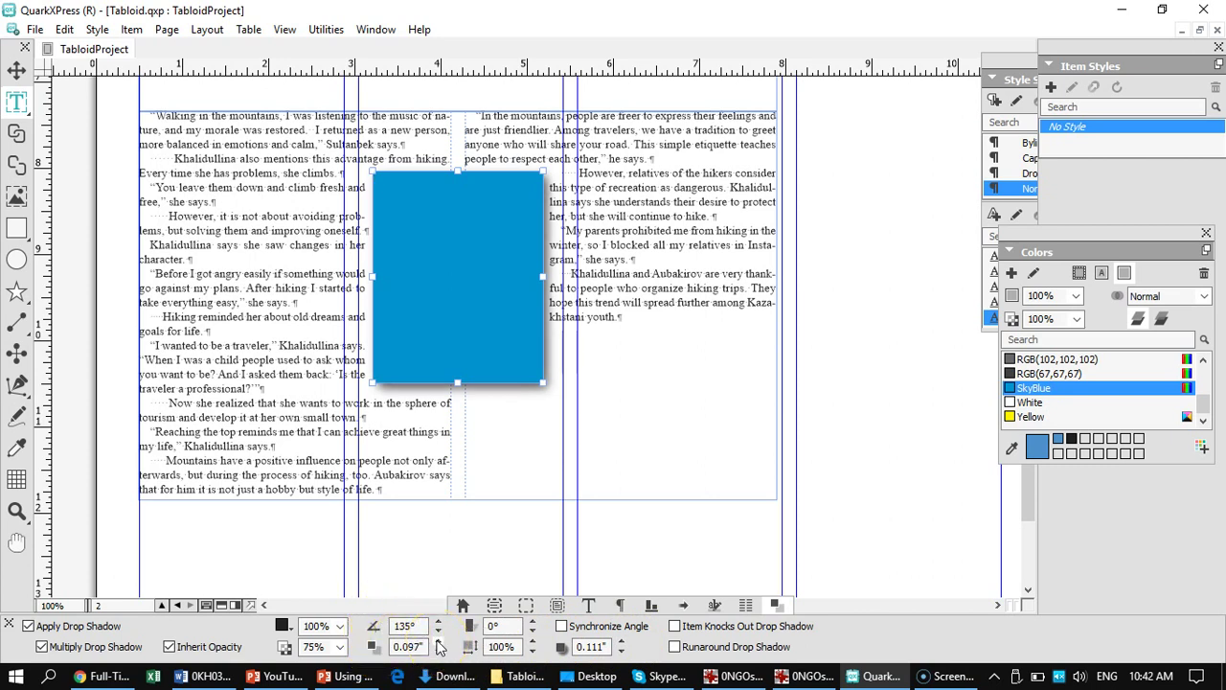
{"action": "left_click", "coordinate": [437, 642]}
{"action": "left_click", "coordinate": [437, 642]}
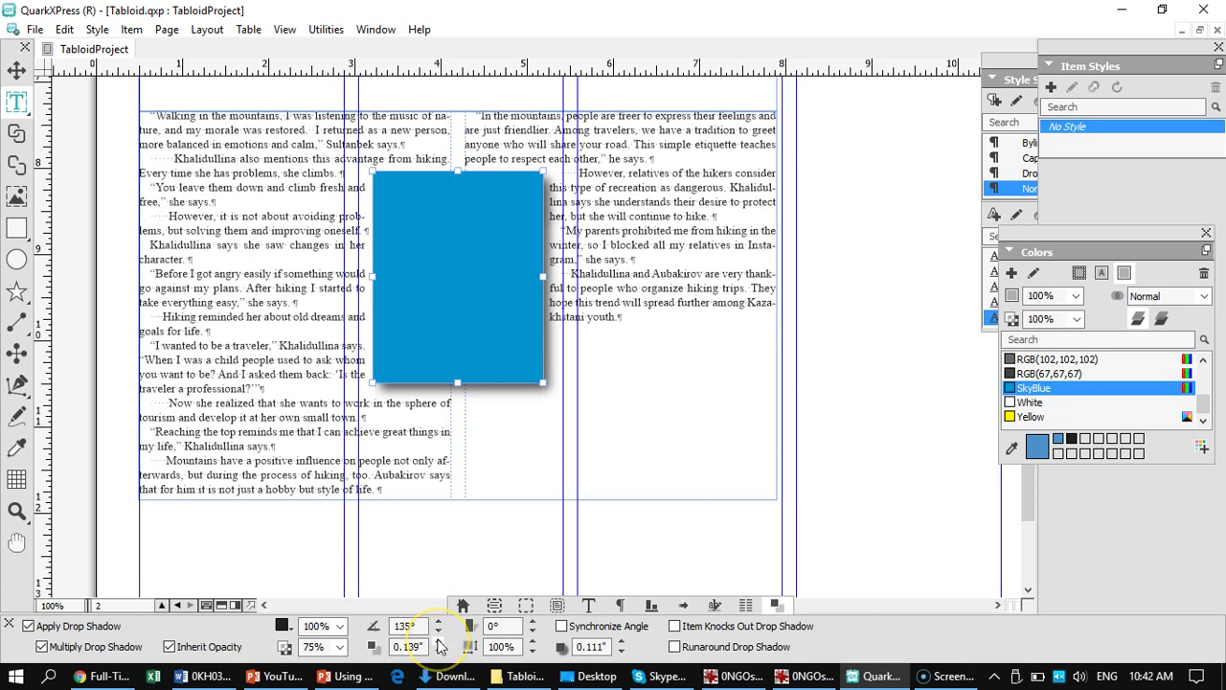
{"action": "double_click", "coordinate": [438, 640]}
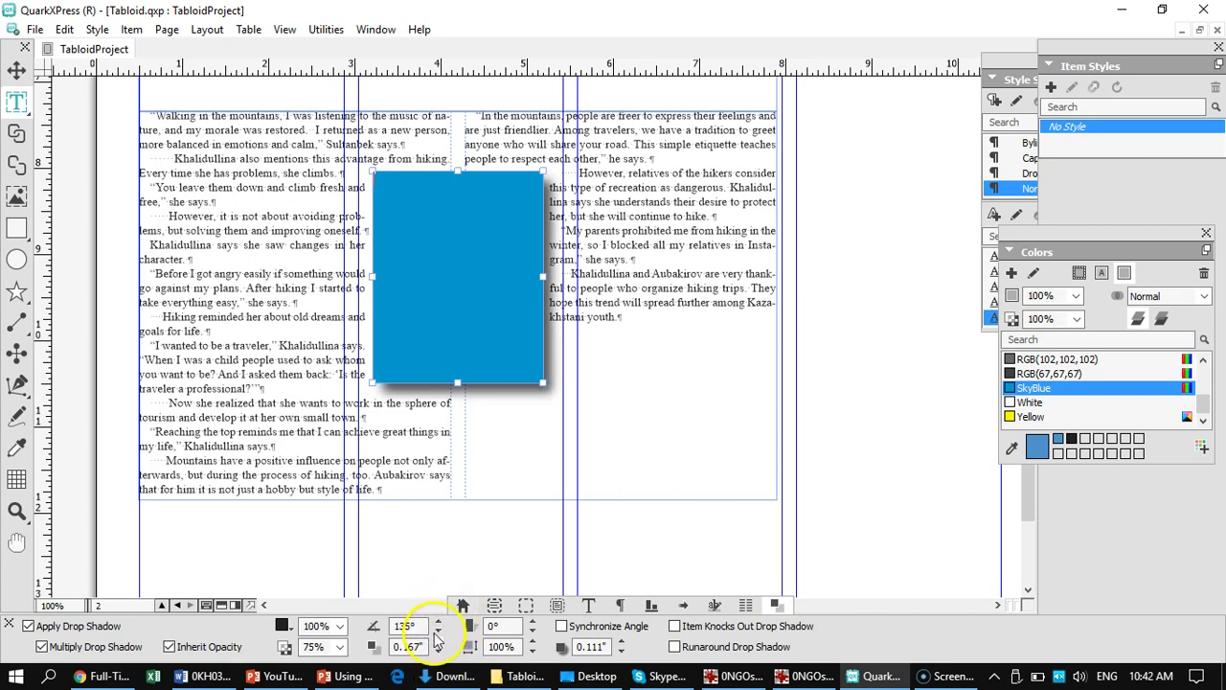
{"action": "left_click", "coordinate": [437, 642]}
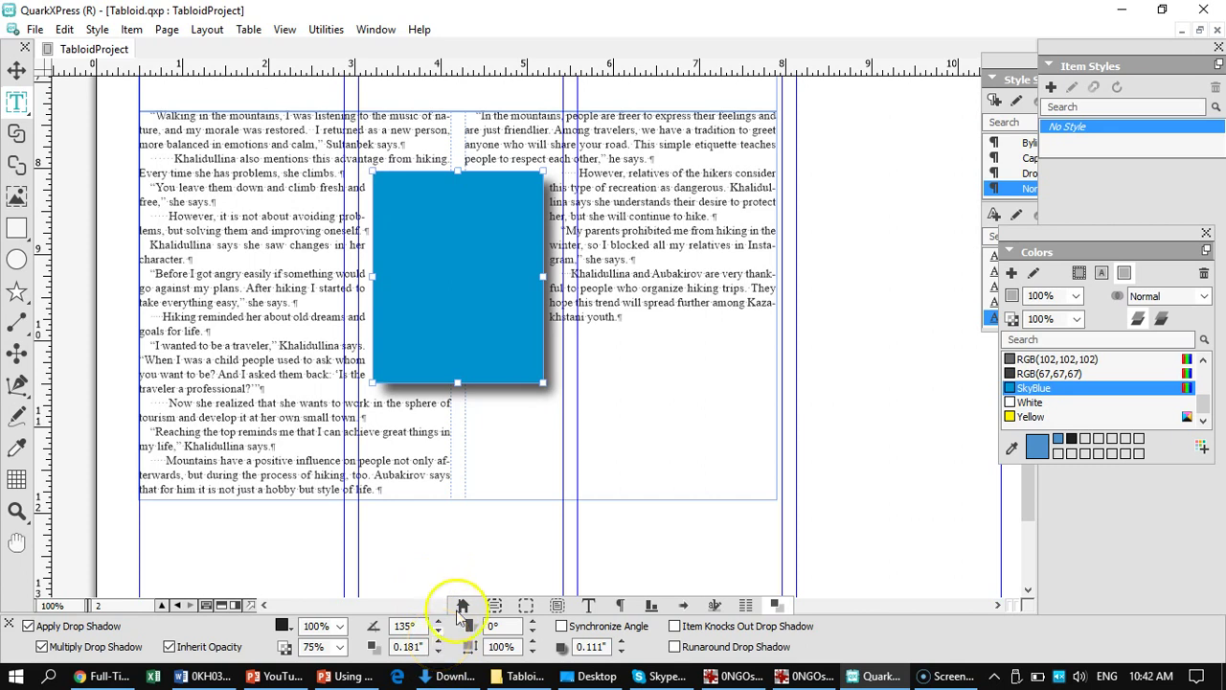
{"action": "left_click", "coordinate": [437, 642]}
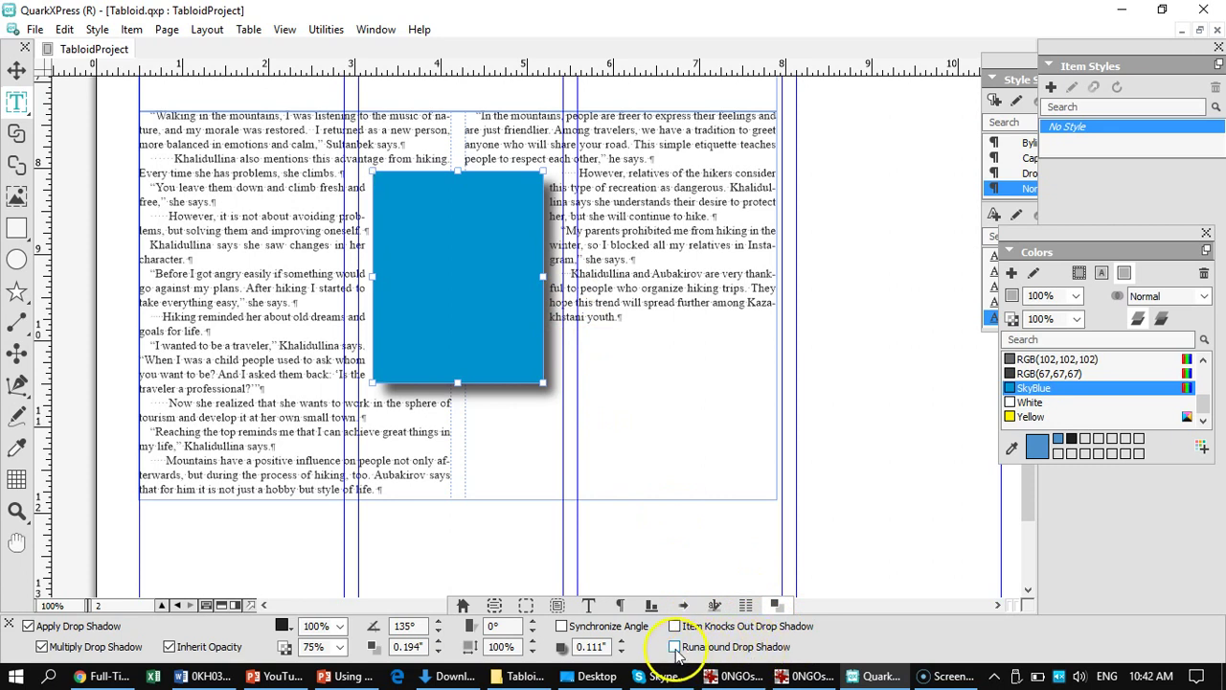
{"action": "left_click", "coordinate": [674, 648]}
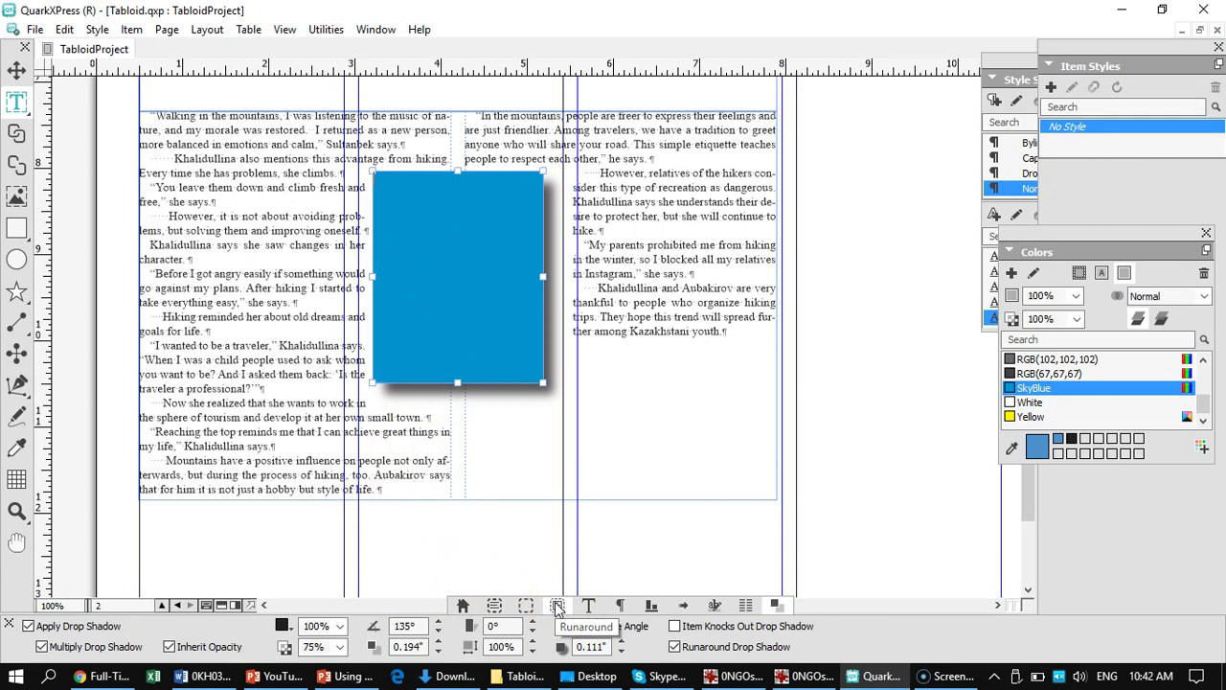
- Select the blue box with the Item tool and turn off Runaround Drop Shadow
{"action": "left_click", "coordinate": [557, 607]}
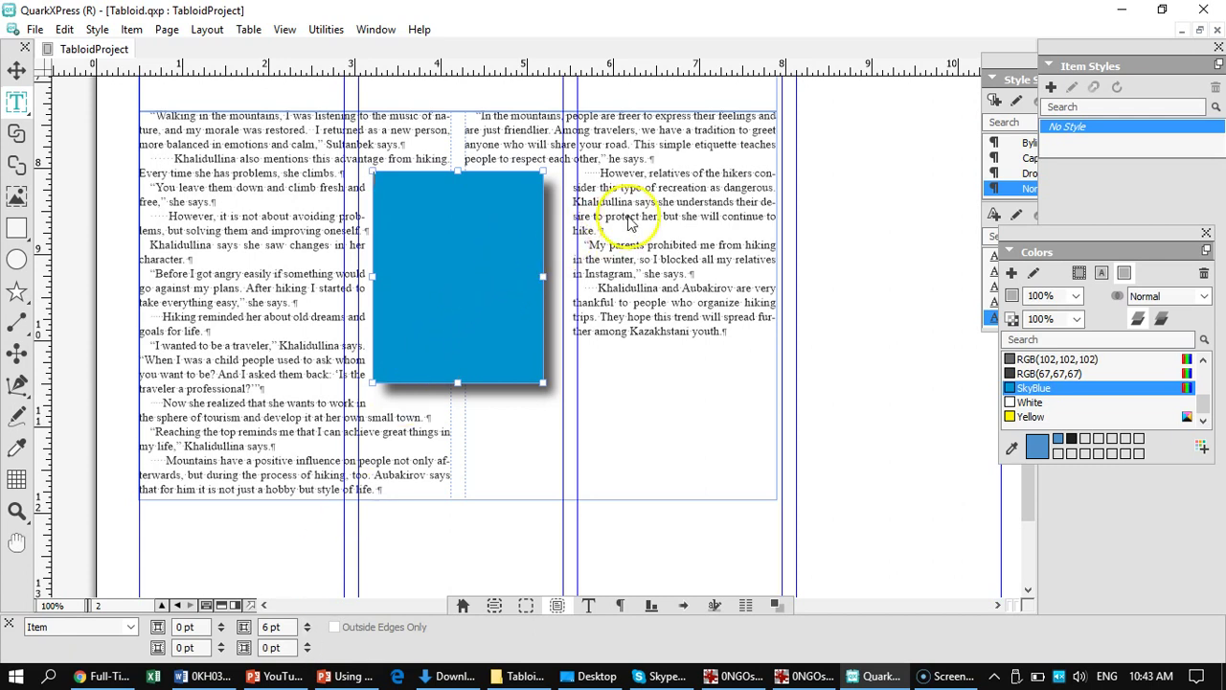
{"action": "left_click", "coordinate": [618, 244]}
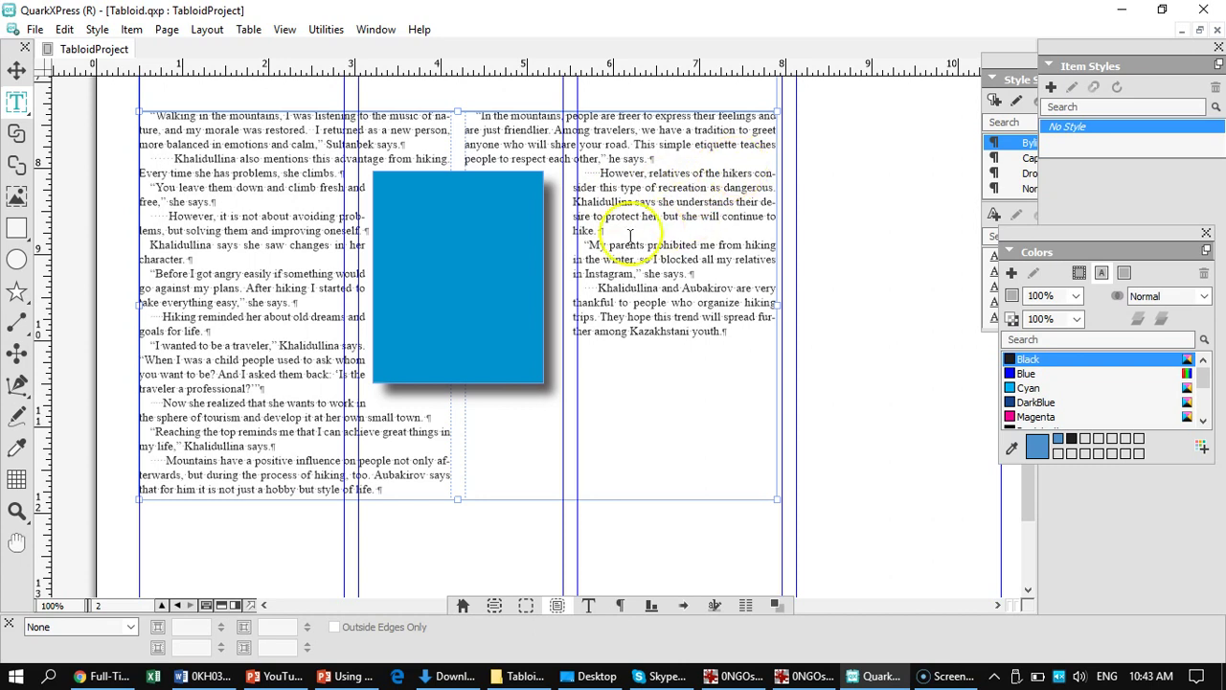
{"action": "left_click", "coordinate": [16, 69]}
{"action": "left_click", "coordinate": [460, 282]}
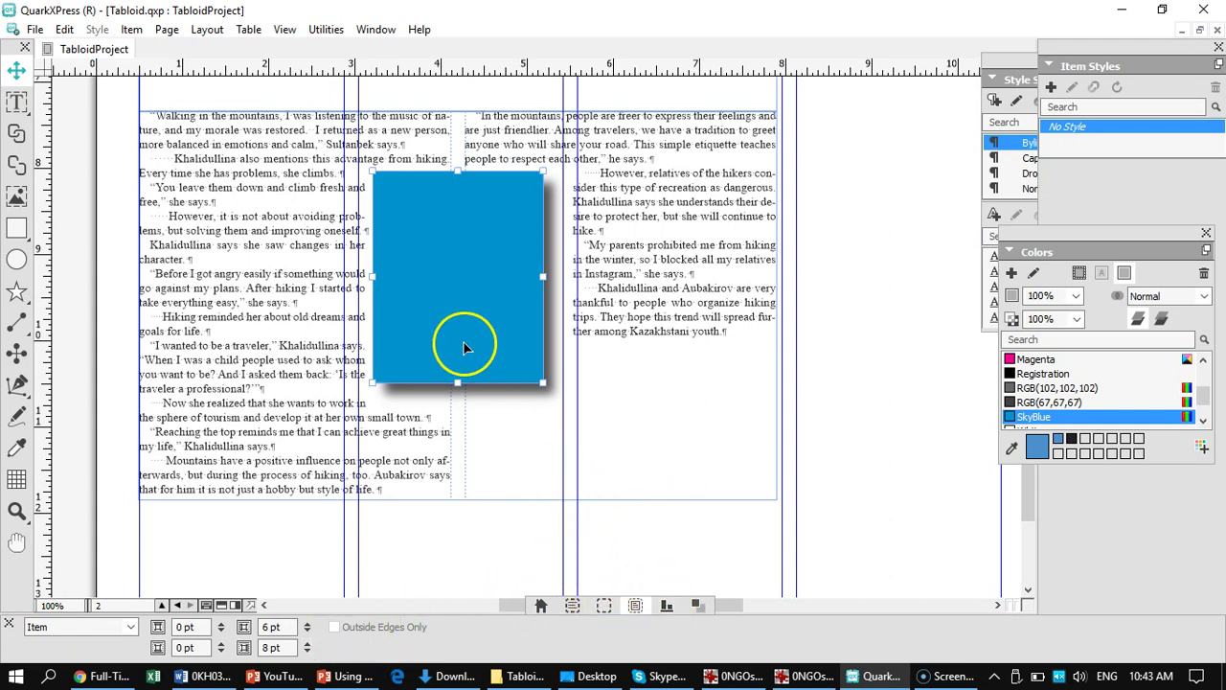
{"action": "left_click", "coordinate": [698, 606]}
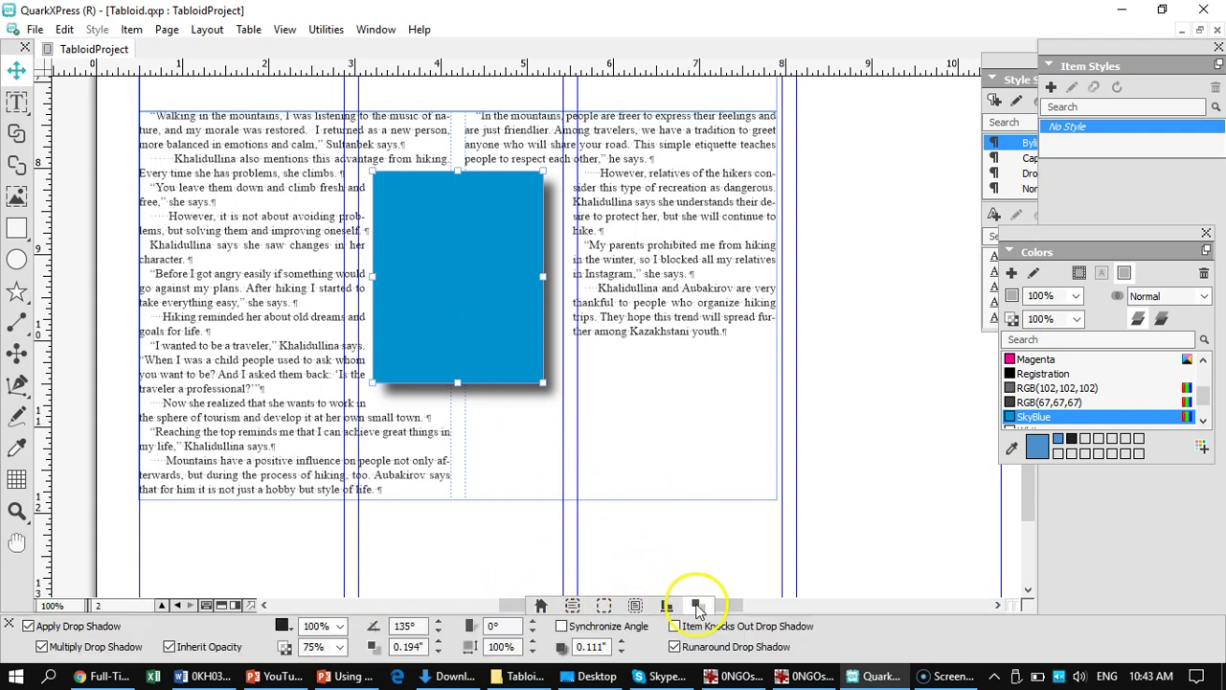
{"action": "left_click", "coordinate": [675, 647]}
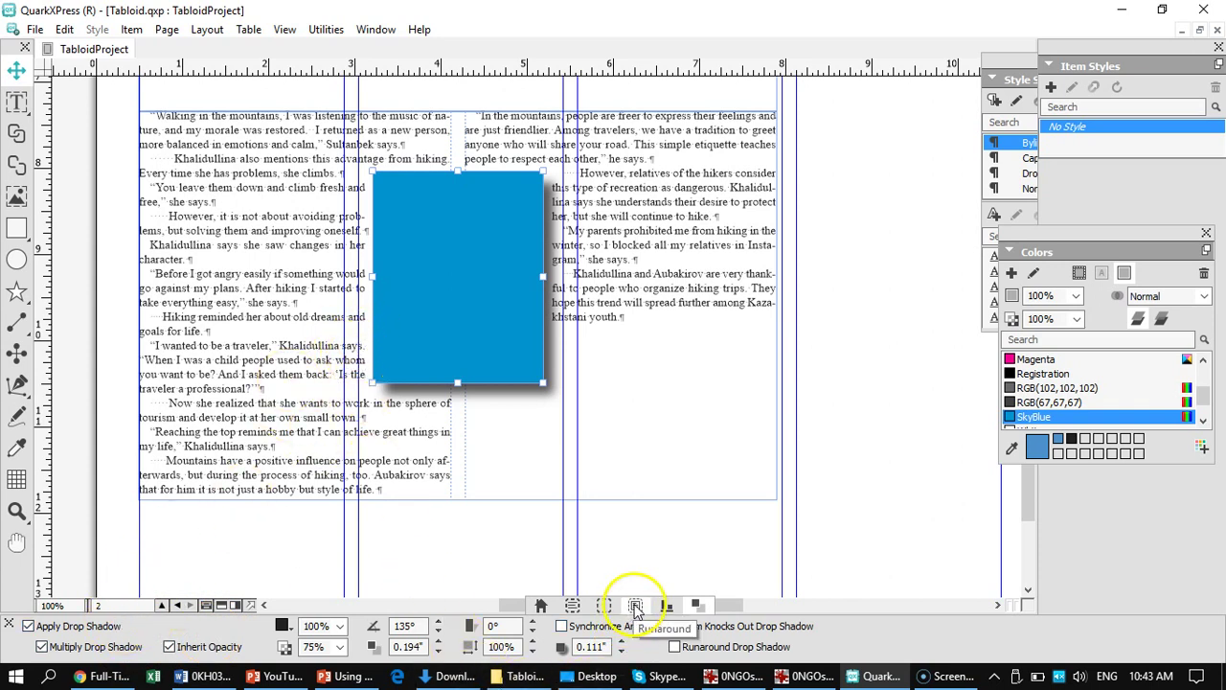
- Raise the box's right runaround offset to 12 pt
{"action": "left_click", "coordinate": [635, 605]}
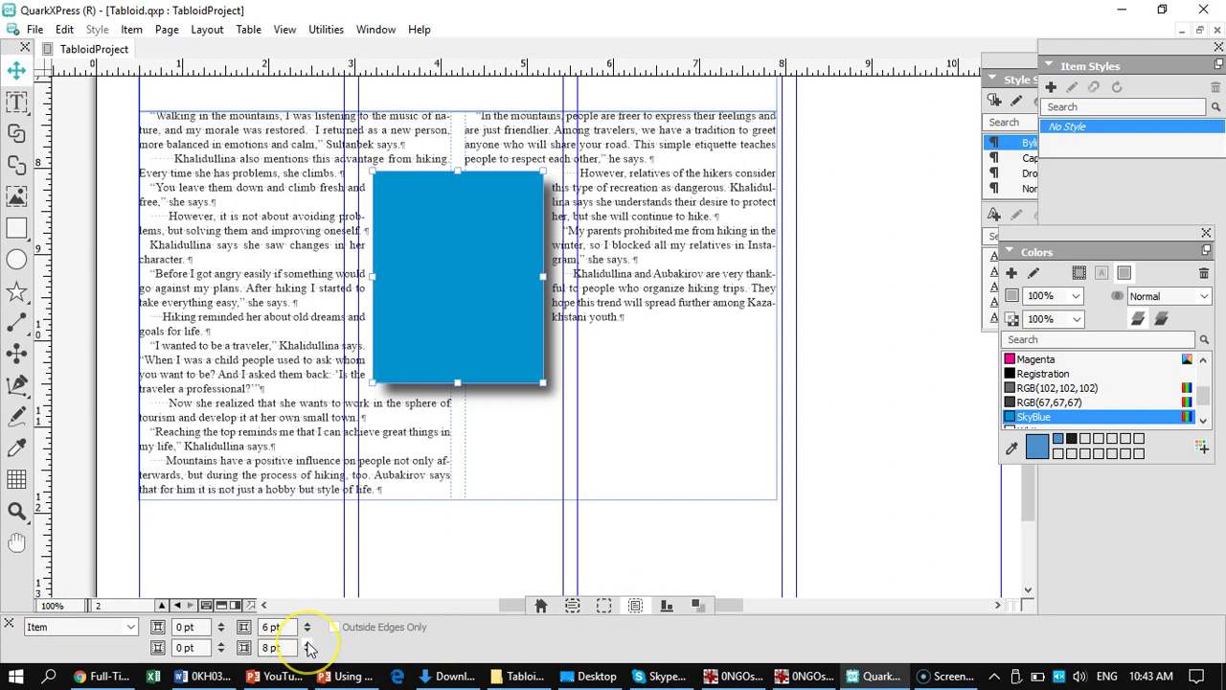
{"action": "left_click", "coordinate": [308, 644]}
{"action": "left_click", "coordinate": [308, 644]}
{"action": "left_click", "coordinate": [307, 644]}
{"action": "left_click", "coordinate": [307, 644]}
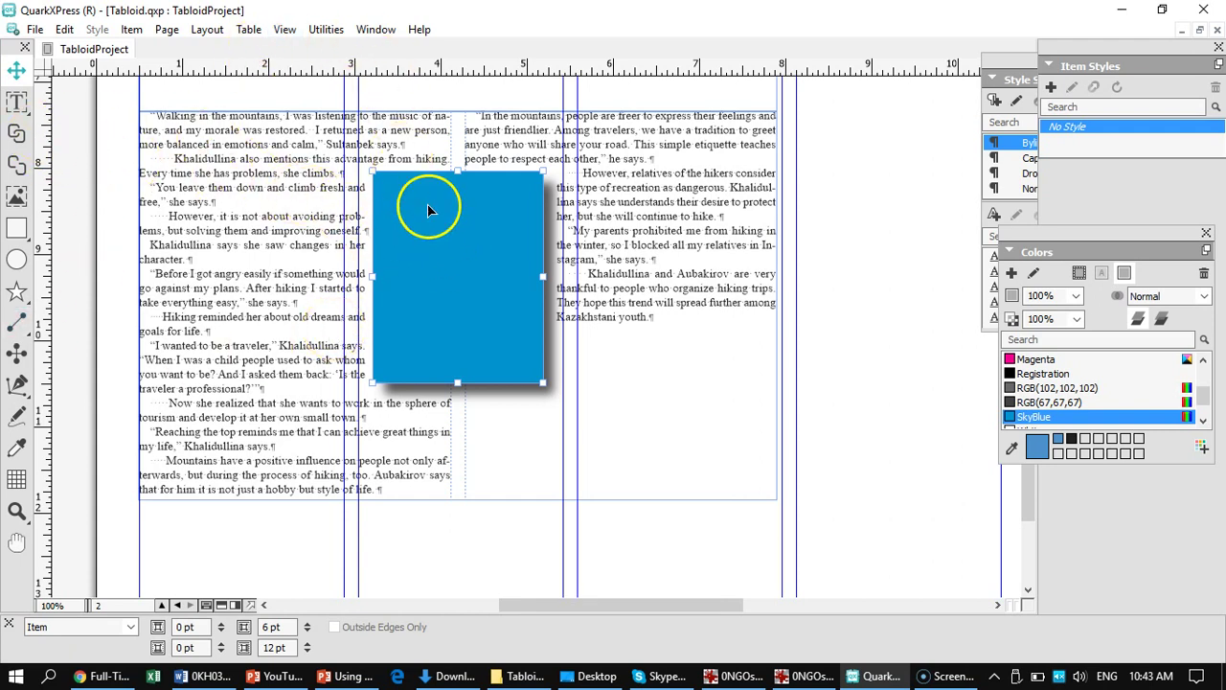
- Remove the leading indents from the 'However' paragraph and the following paragraph in the right column
{"action": "left_click", "coordinate": [16, 102]}
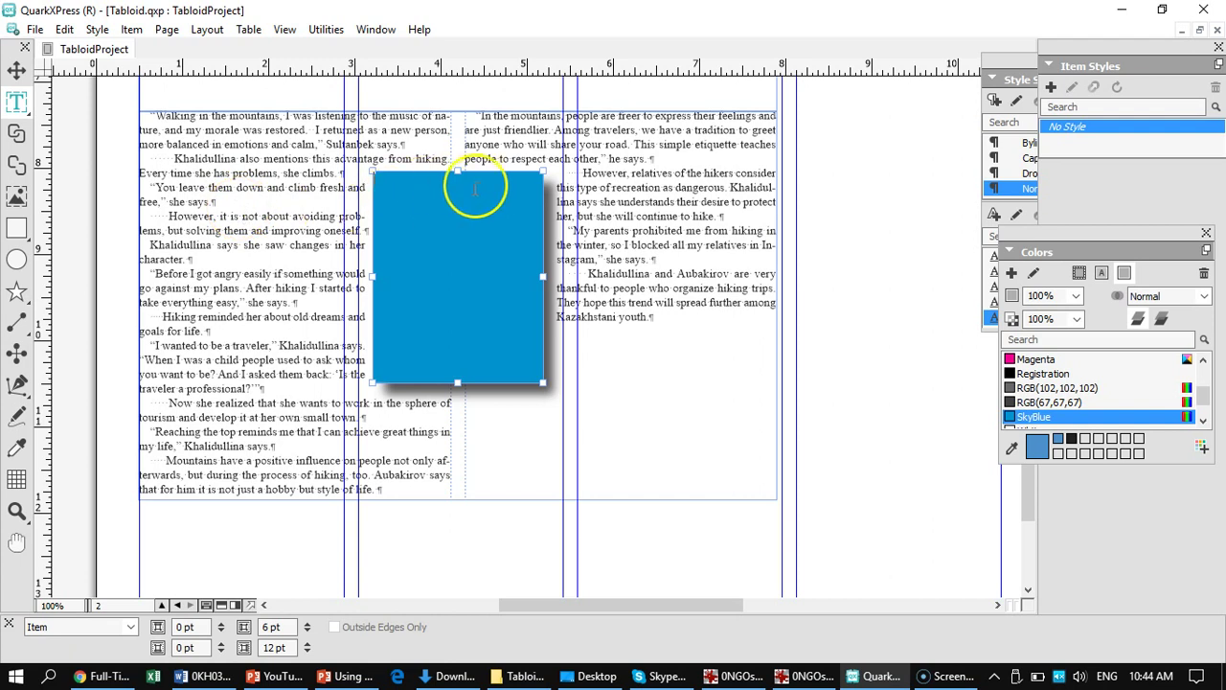
{"action": "left_click", "coordinate": [584, 175]}
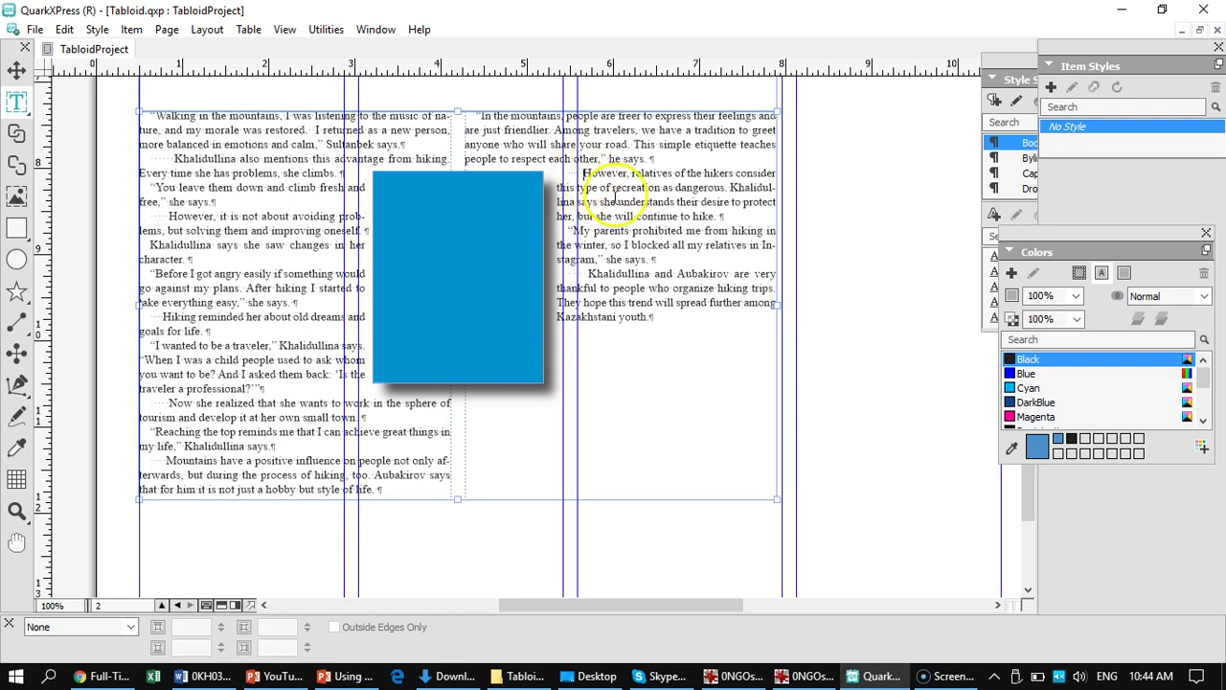
{"action": "key", "text": "BackSpace"}
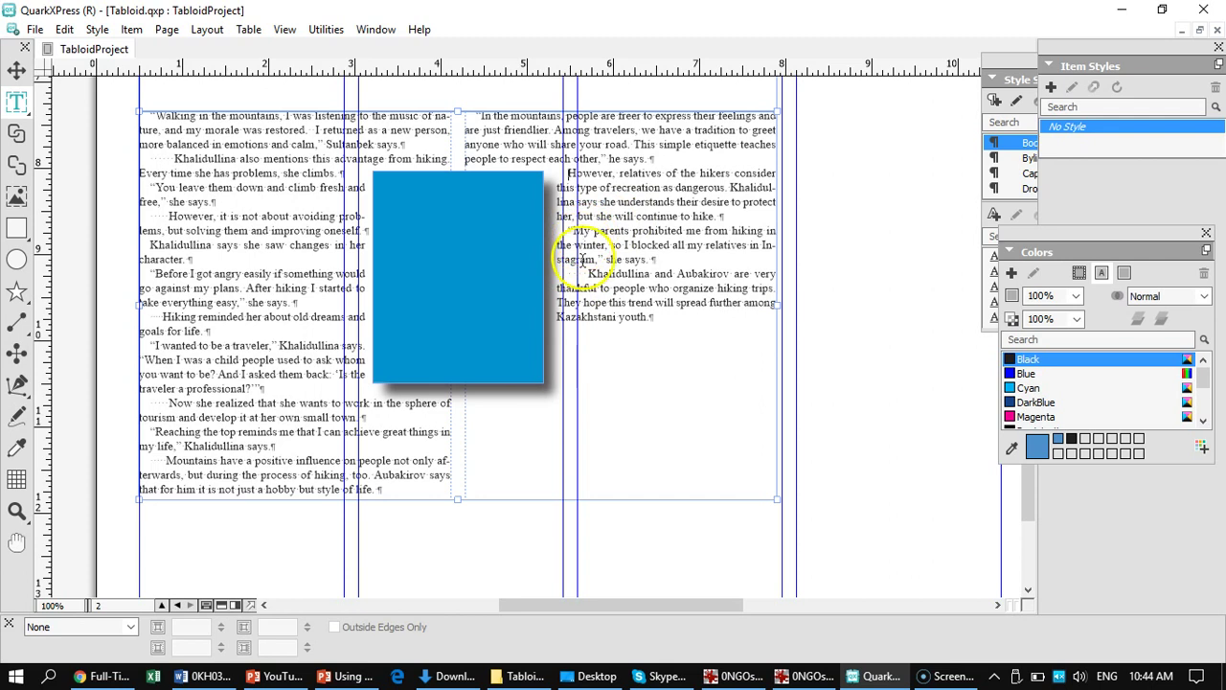
{"action": "left_click", "coordinate": [583, 274]}
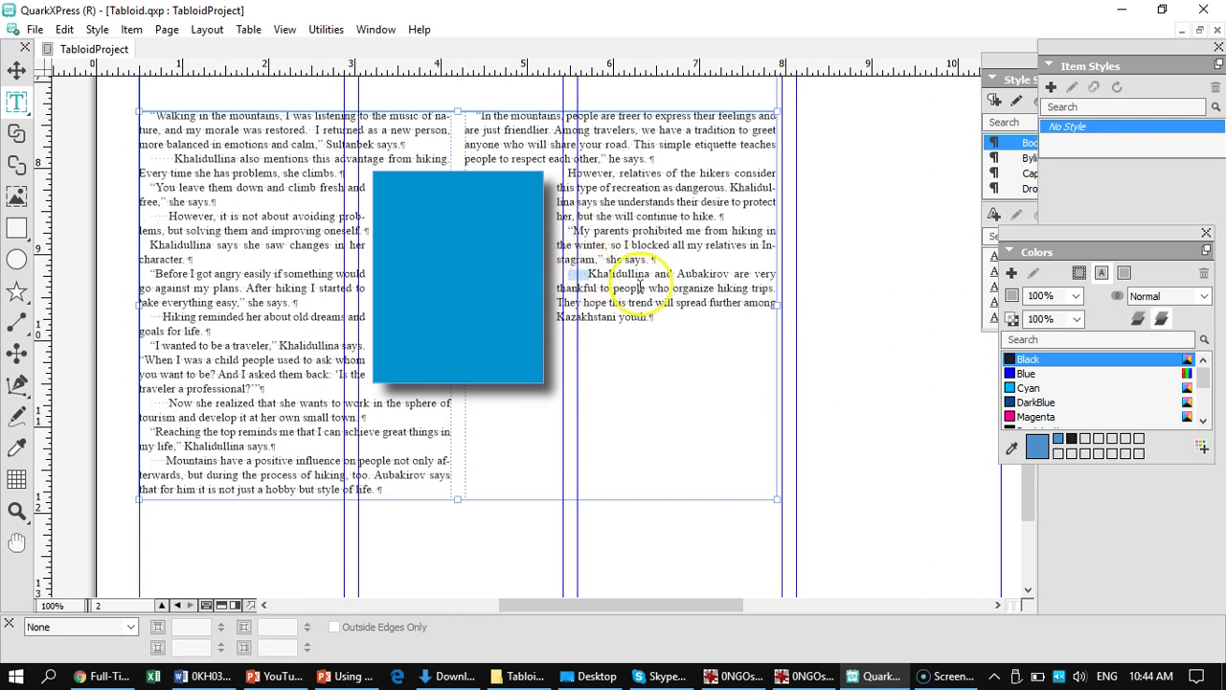
{"action": "key", "text": "BackSpace"}
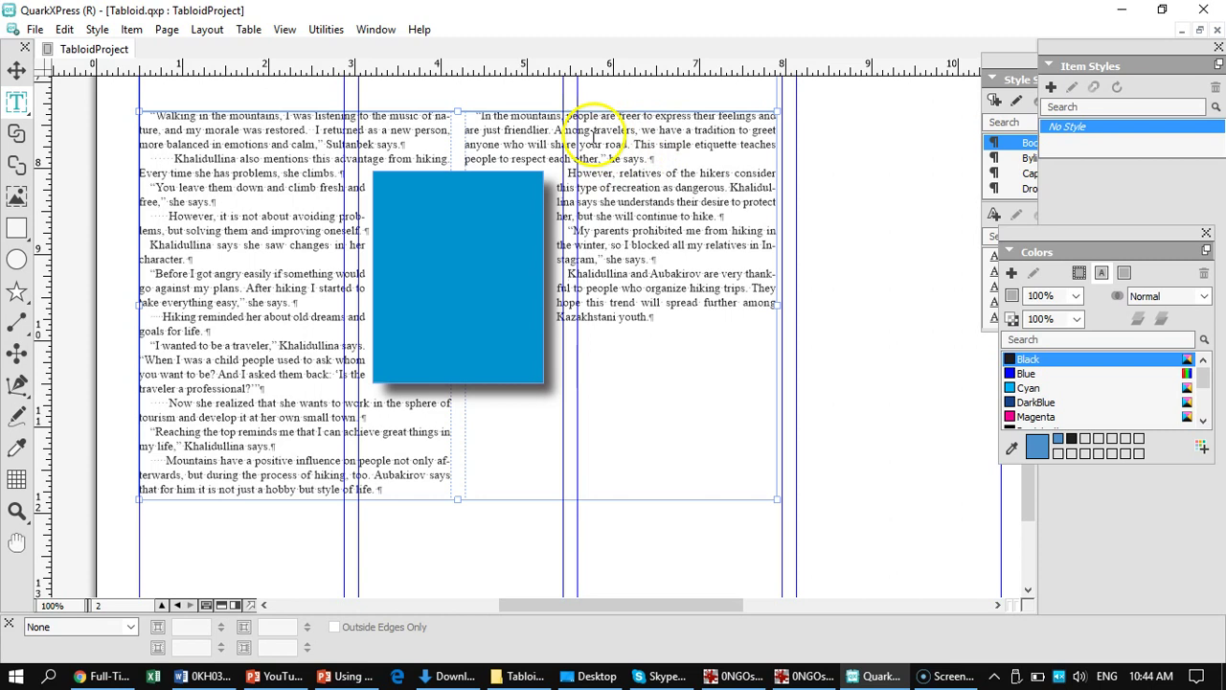
- Paste the sentence 'In the mountains, people are free to express their feelings and are just friendlier.' into the blue box
{"action": "left_click_drag", "start_coordinate": [554, 131], "coordinate": [472, 112]}
{"action": "key", "text": "ctrl+c"}
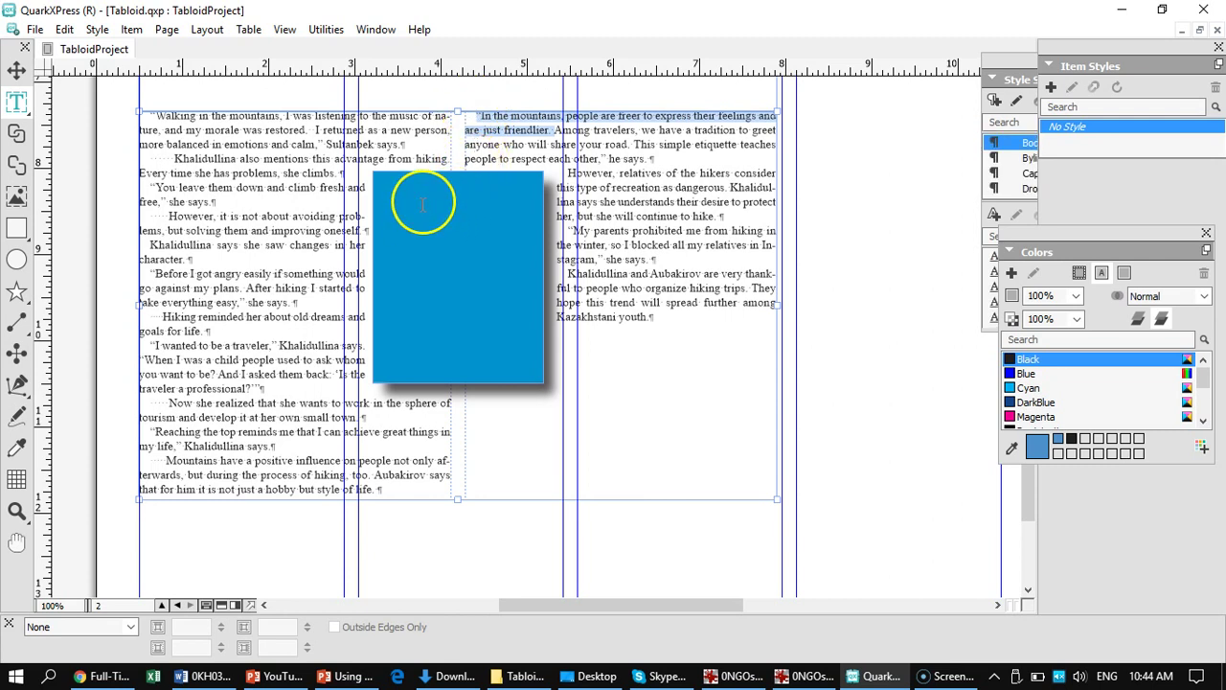
{"action": "left_click", "coordinate": [435, 206]}
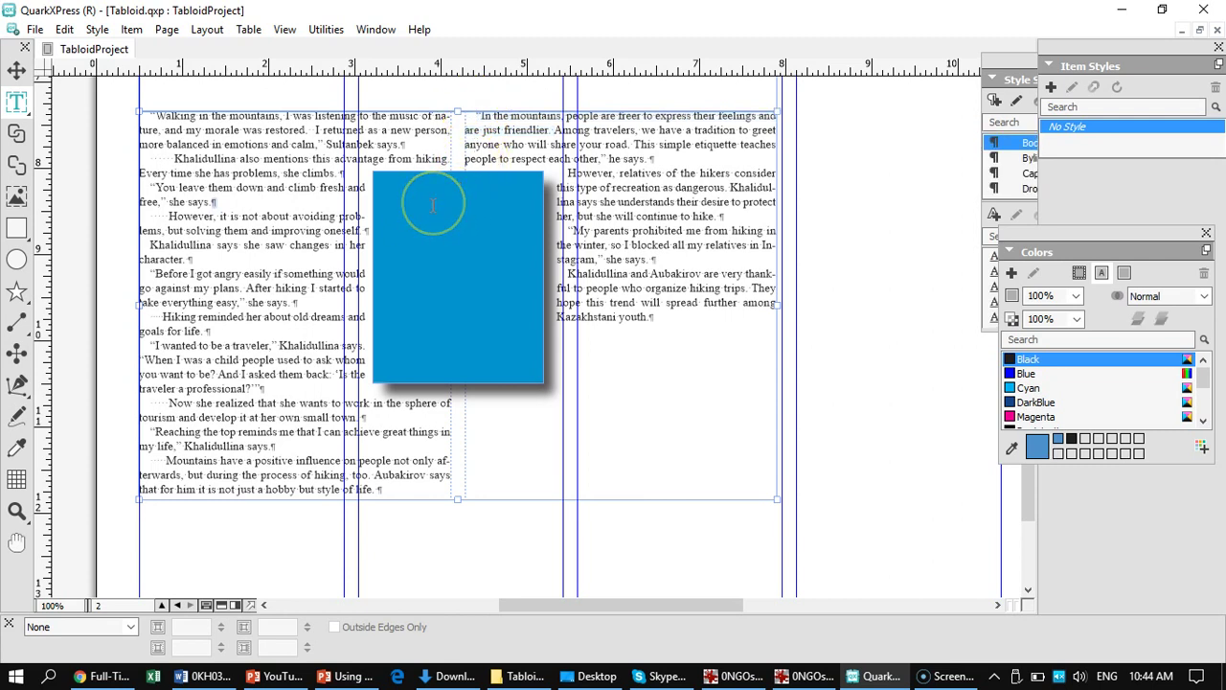
{"action": "left_click", "coordinate": [446, 222]}
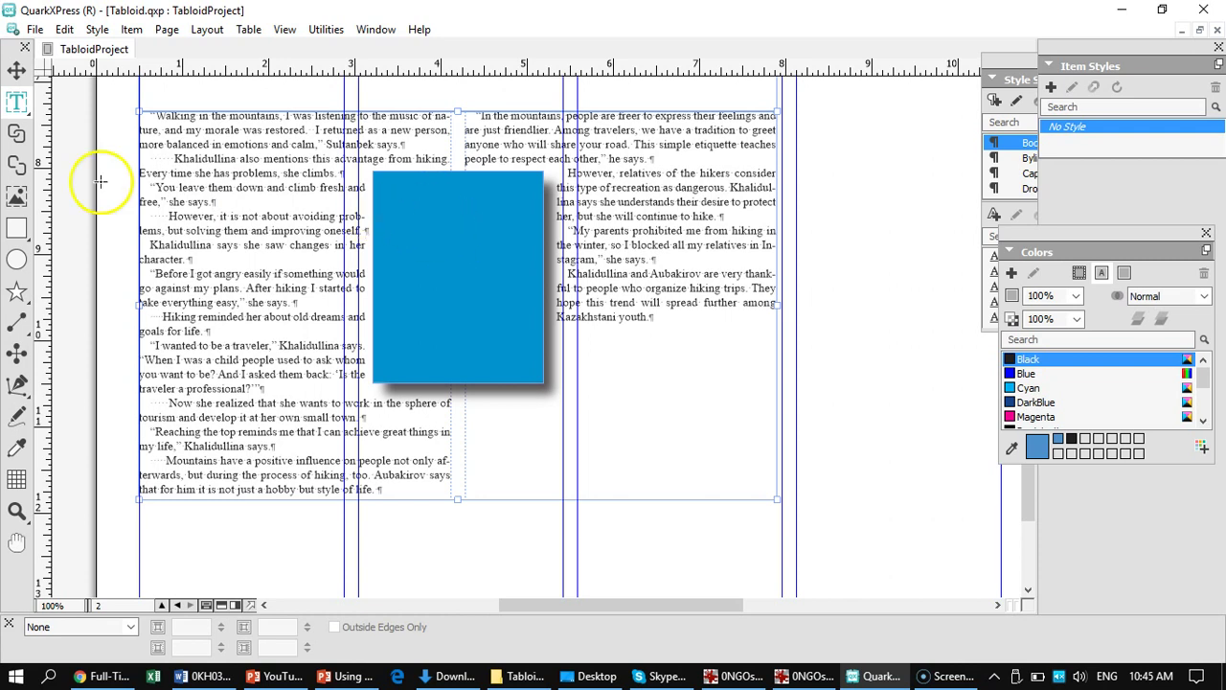
{"action": "left_click", "coordinate": [18, 77]}
{"action": "left_click", "coordinate": [433, 234]}
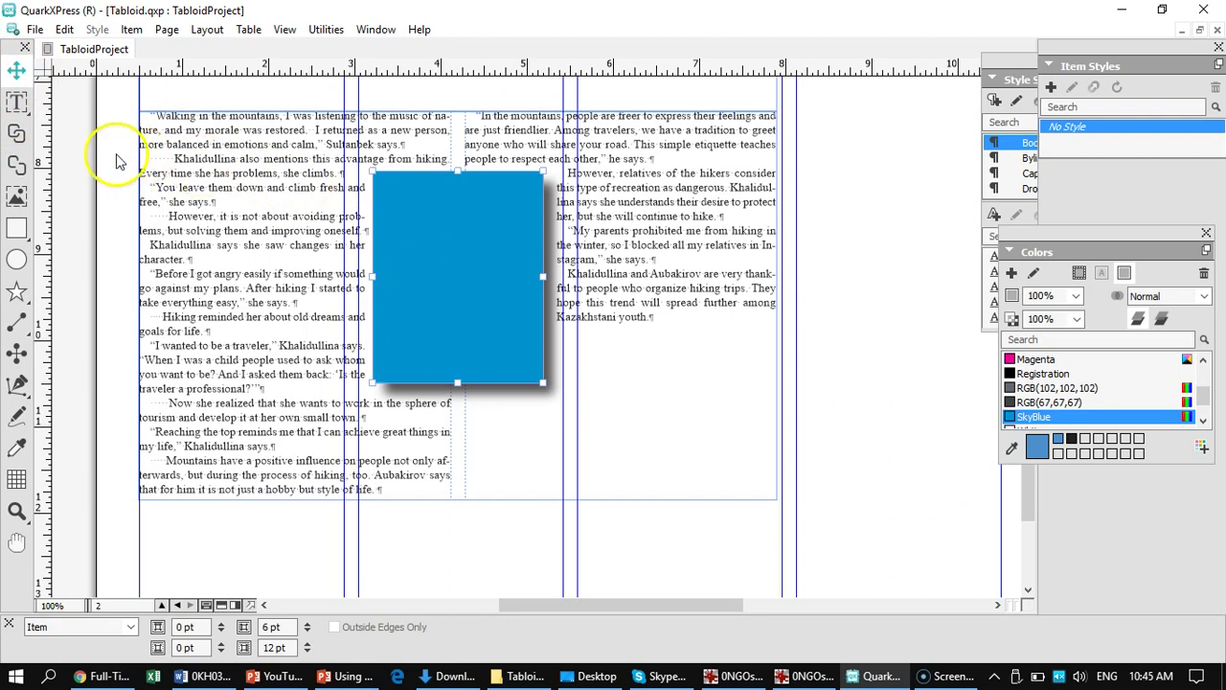
{"action": "left_click", "coordinate": [15, 99]}
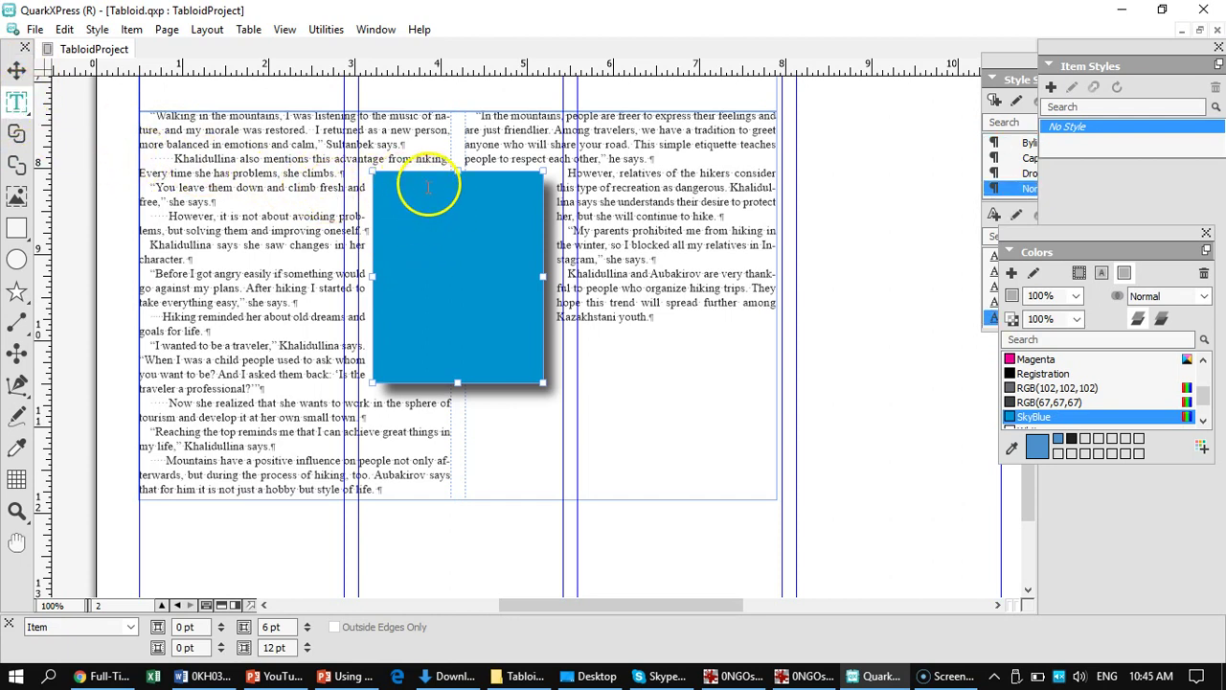
{"action": "key", "text": "ctrl+v"}
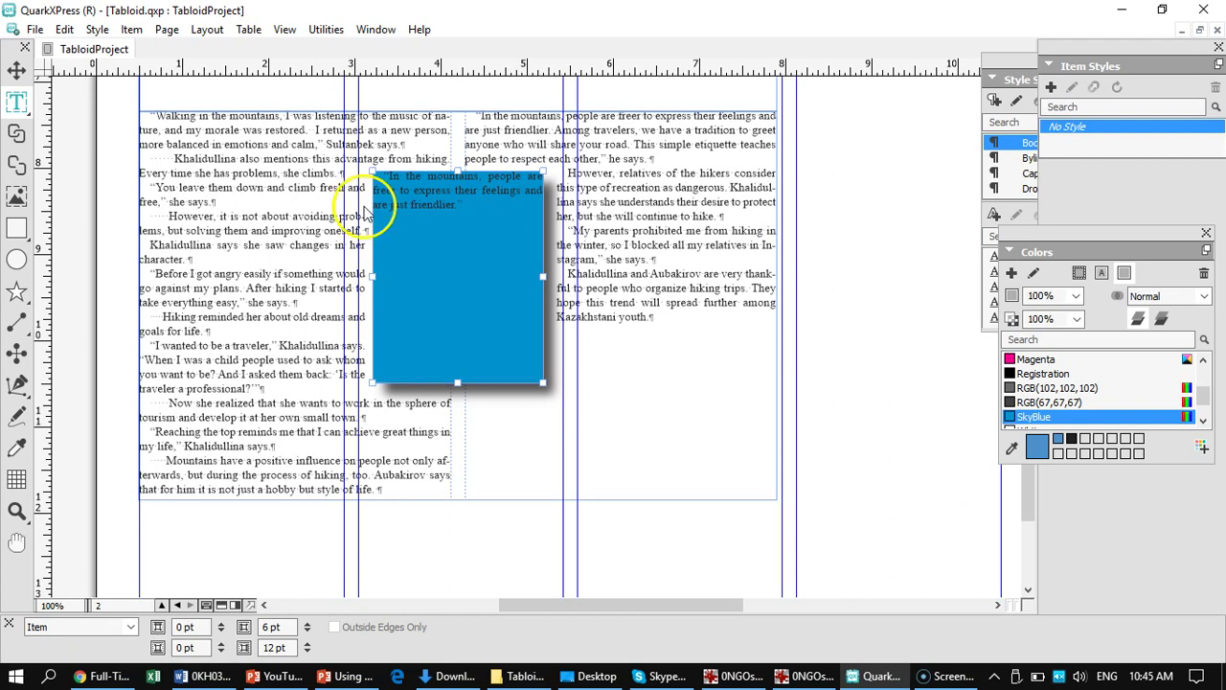
{"action": "left_click_drag", "start_coordinate": [474, 206], "coordinate": [383, 178]}
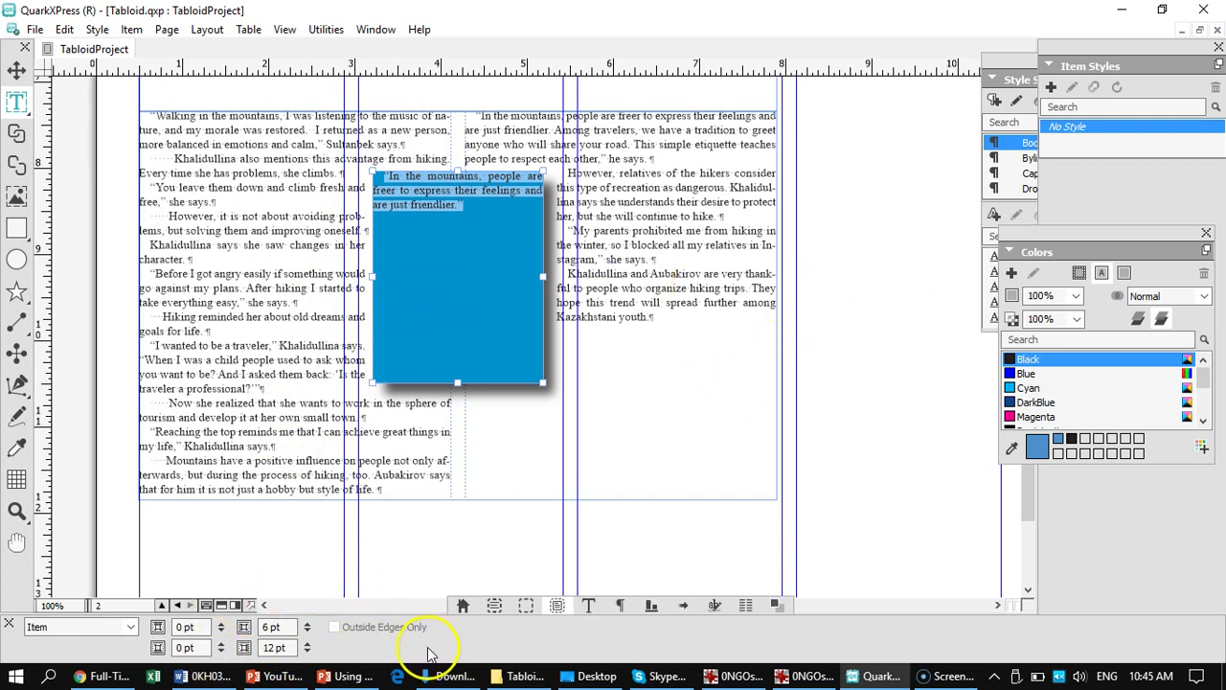
- Enlarge the pull-quote text to 18 pt so it runs over five justified lines
{"action": "left_click", "coordinate": [589, 606]}
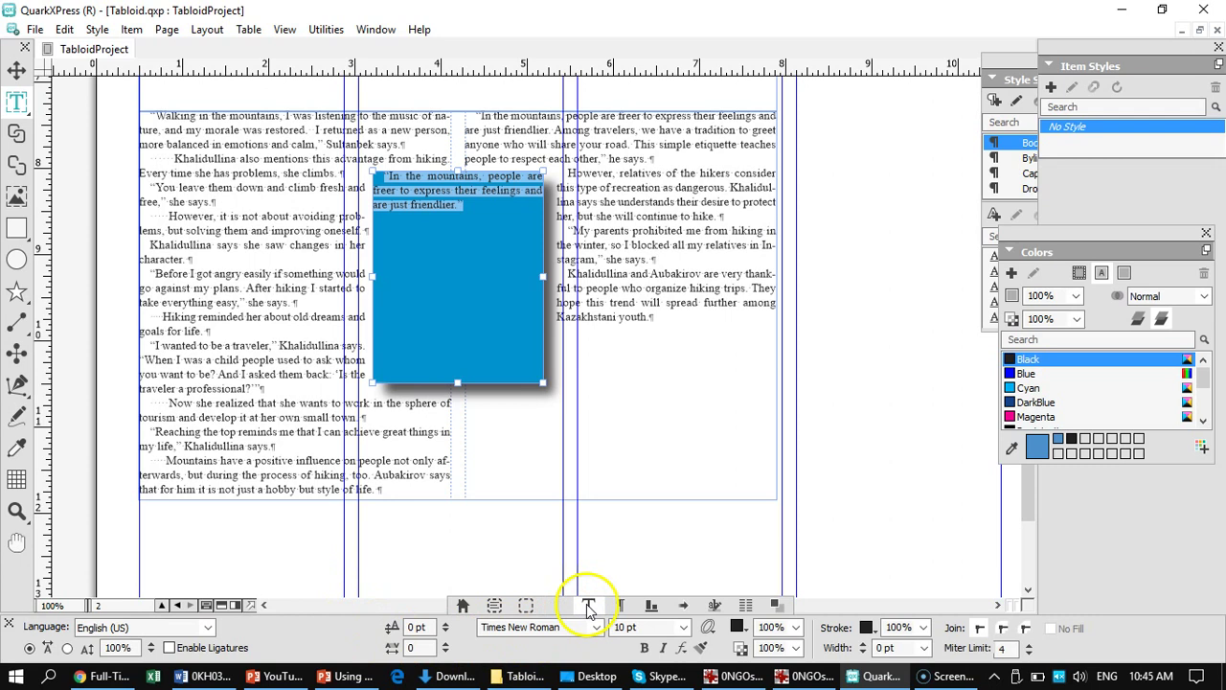
{"action": "left_click", "coordinate": [685, 630]}
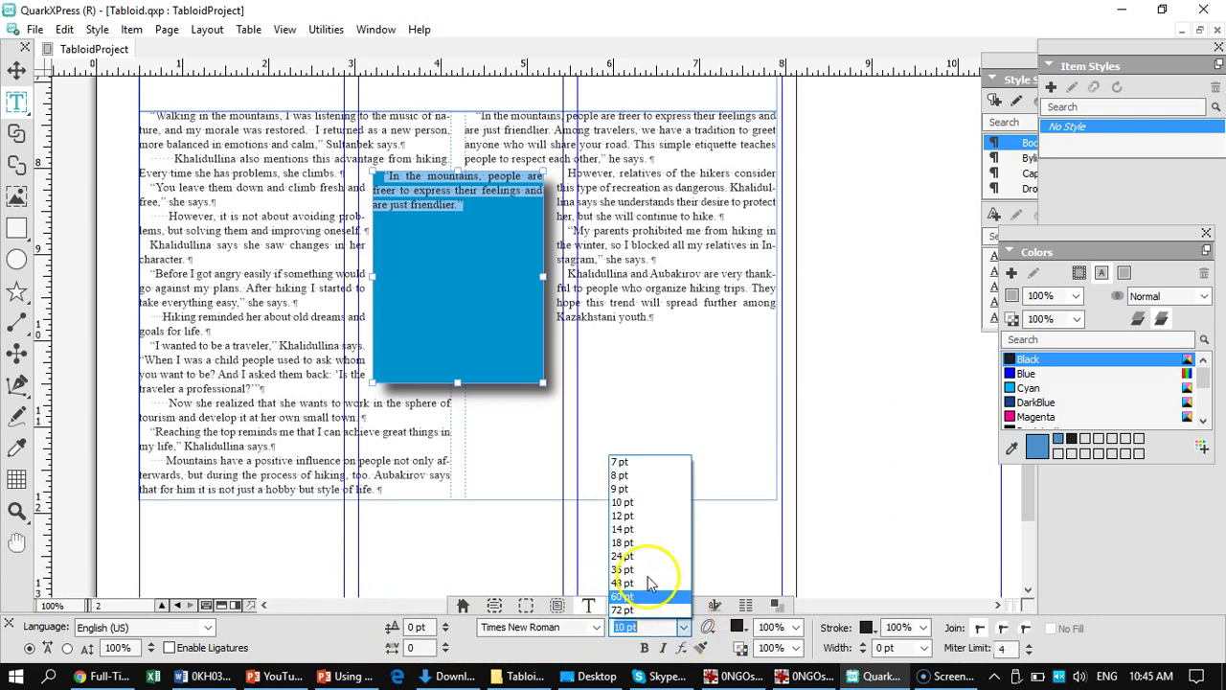
{"action": "left_click", "coordinate": [624, 530]}
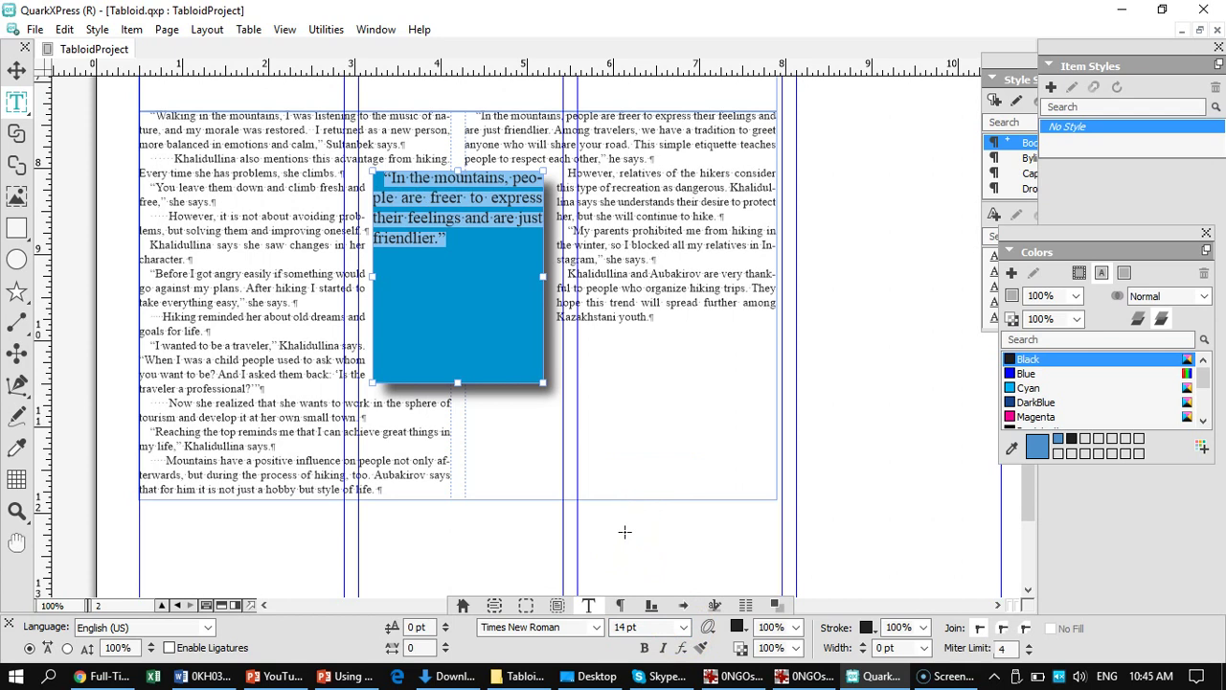
{"action": "key", "text": "ctrl+shift+period"}
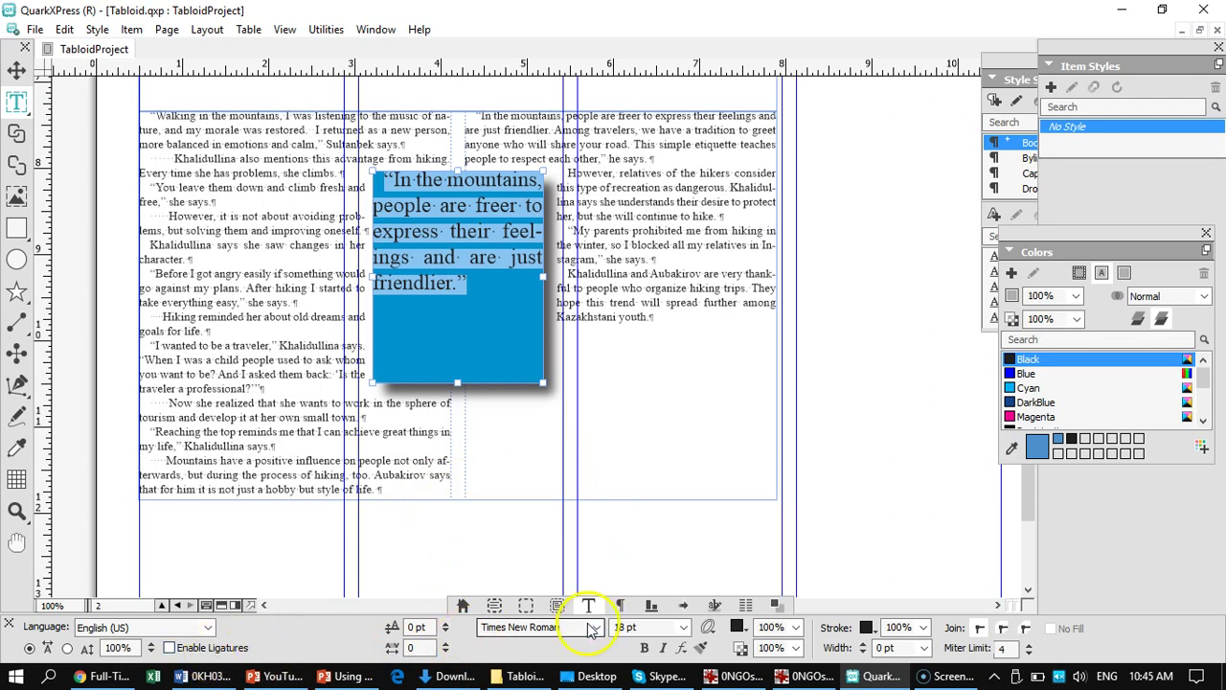
{"action": "left_click", "coordinate": [525, 607]}
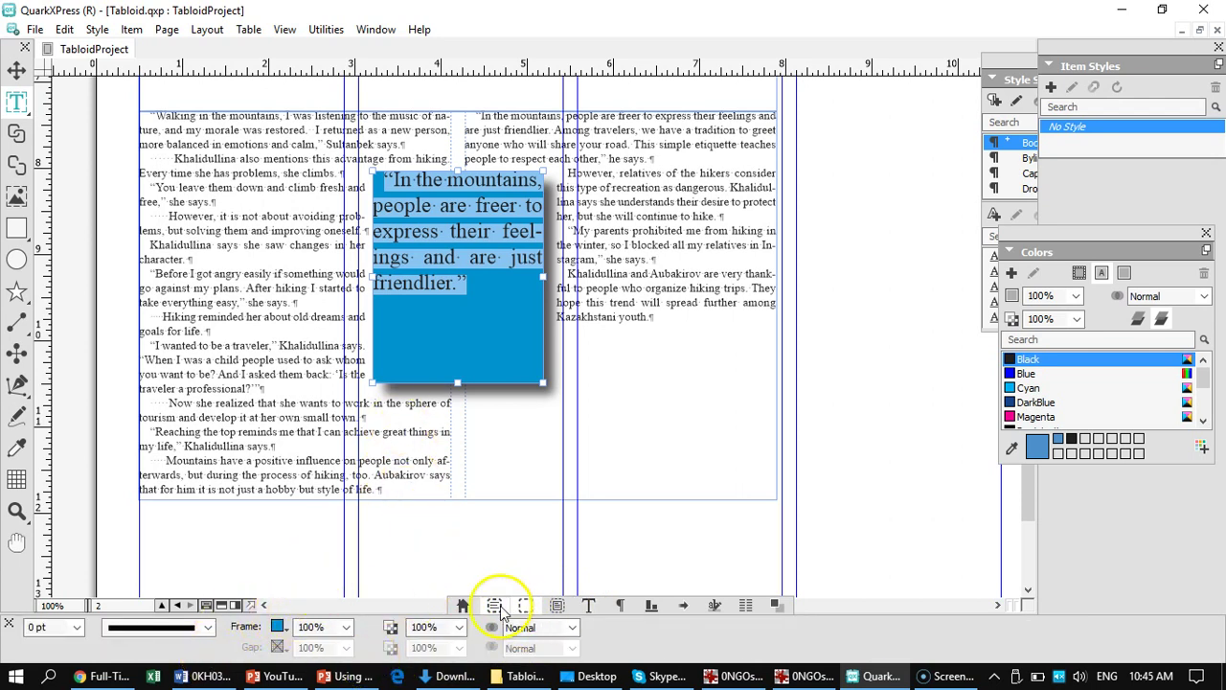
{"action": "left_click", "coordinate": [496, 607]}
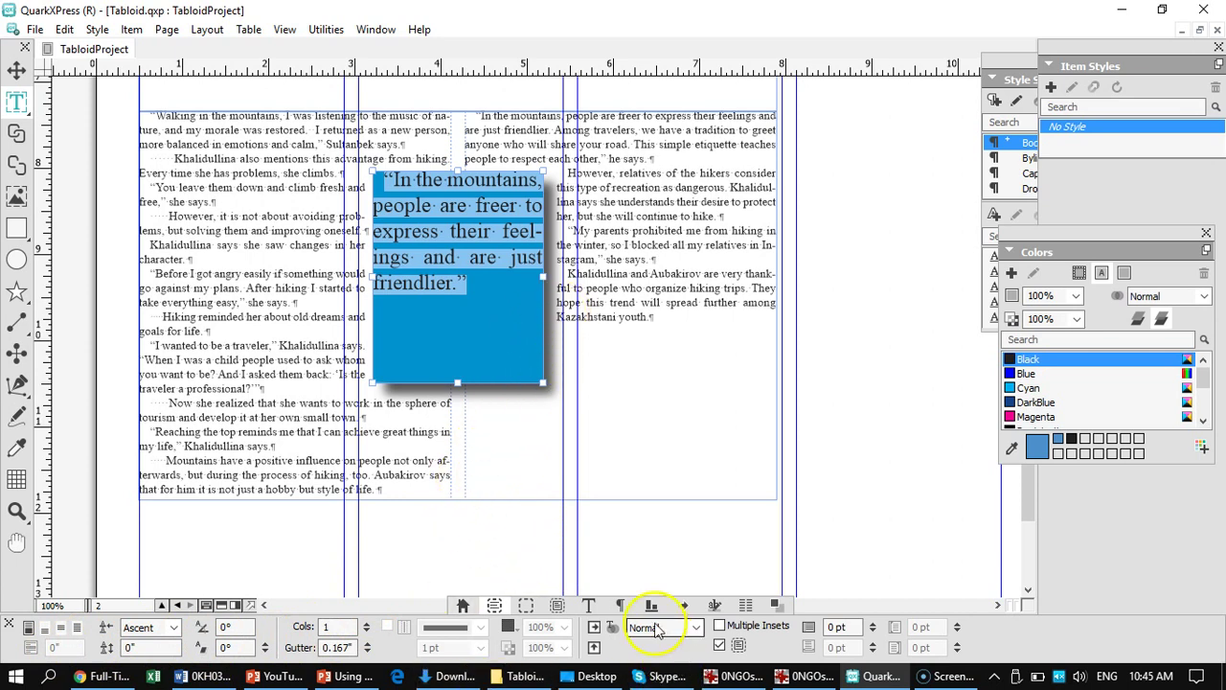
{"action": "left_click", "coordinate": [620, 605]}
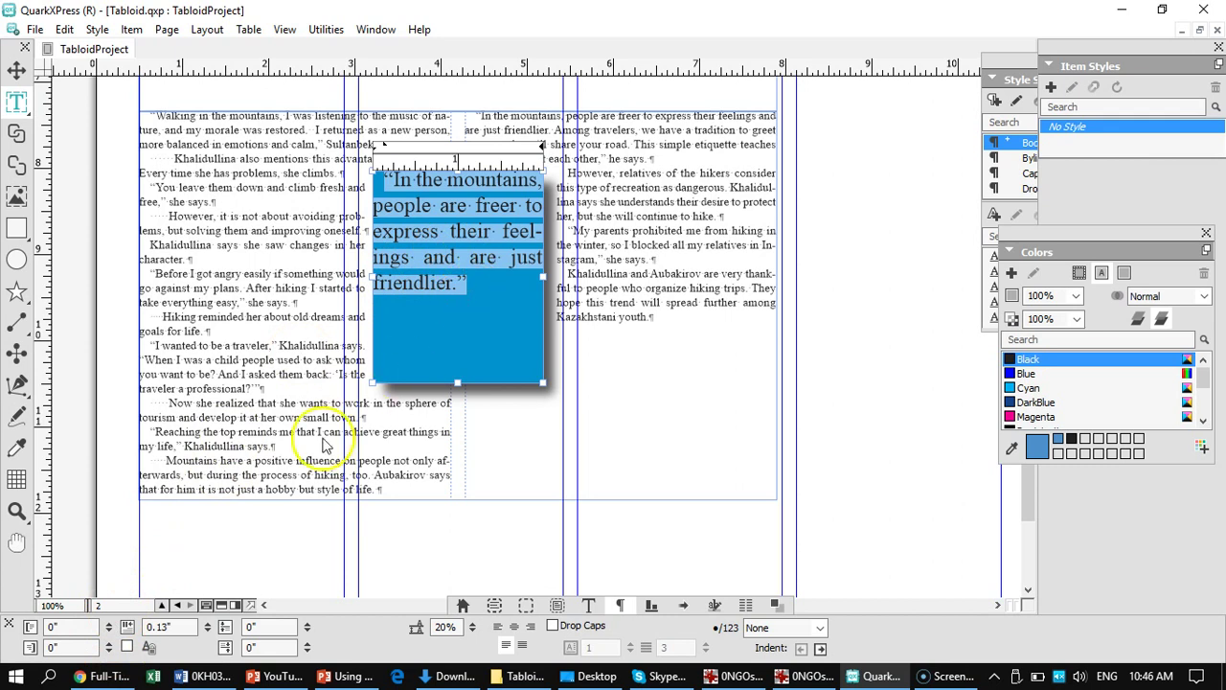
- Raise the pull-quote's paragraph indents to 0.056" and 0.083"
{"action": "left_click", "coordinate": [109, 623]}
{"action": "left_click", "coordinate": [109, 624]}
{"action": "left_click", "coordinate": [109, 624]}
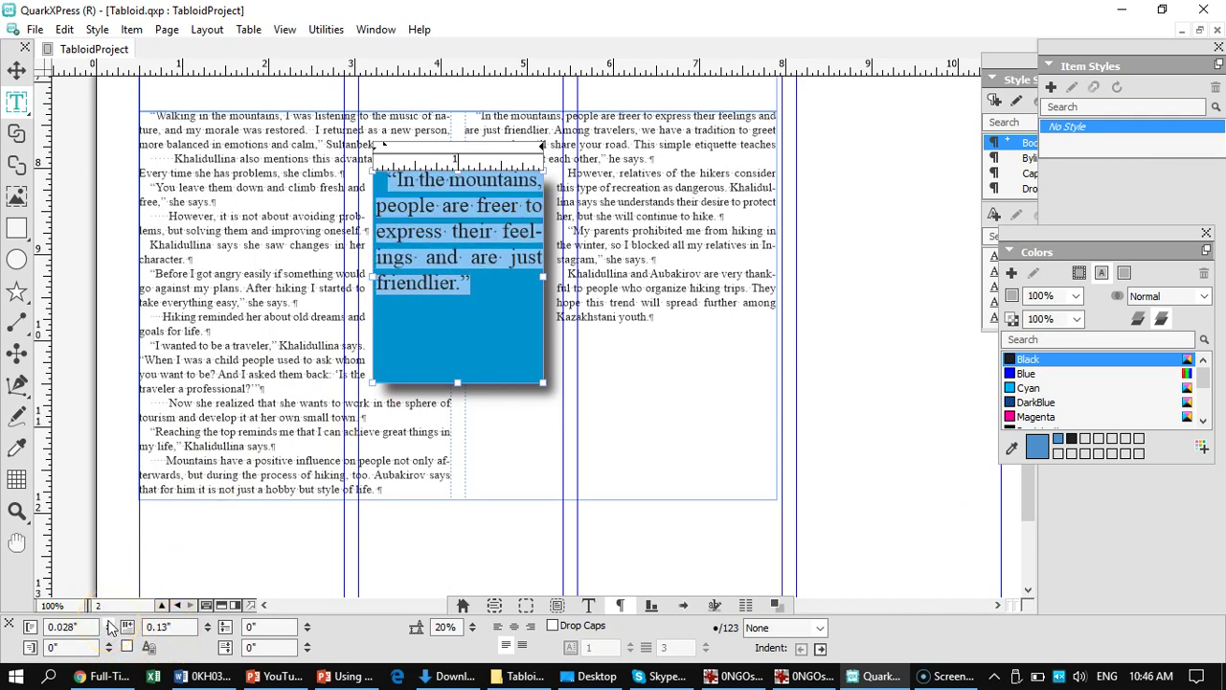
{"action": "left_click", "coordinate": [109, 624]}
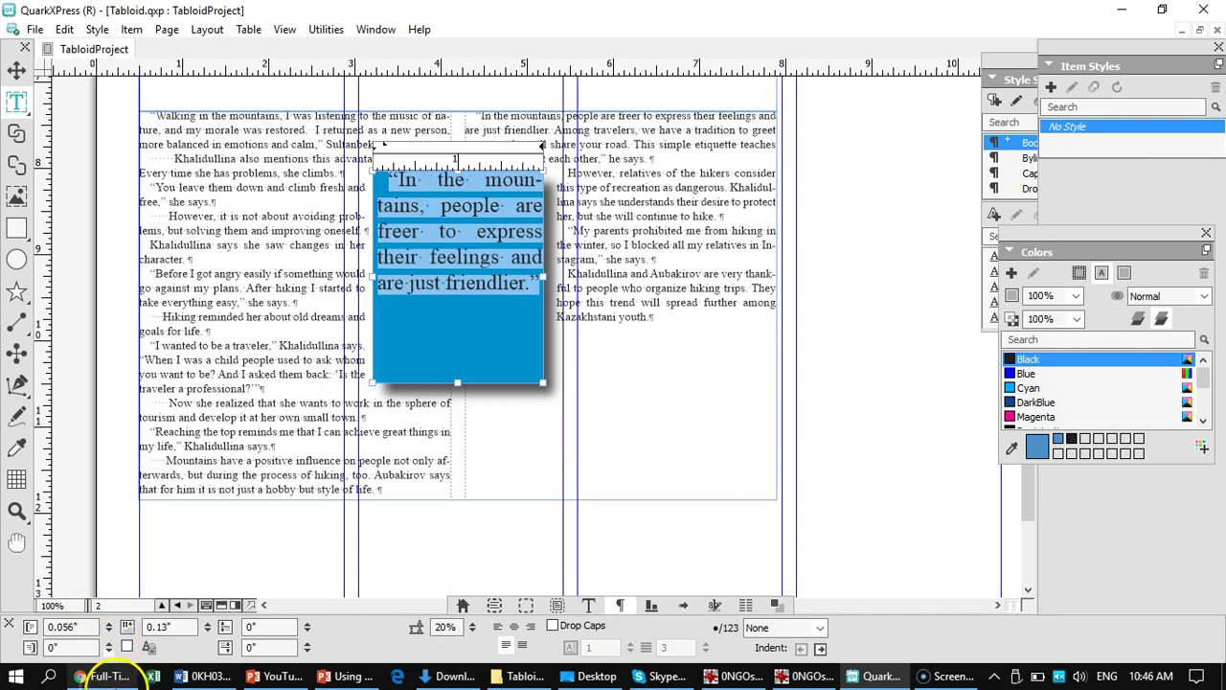
{"action": "left_click", "coordinate": [109, 643]}
{"action": "left_click", "coordinate": [109, 643]}
{"action": "left_click", "coordinate": [109, 643]}
{"action": "left_click", "coordinate": [109, 642]}
{"action": "left_click", "coordinate": [110, 643]}
{"action": "left_click", "coordinate": [109, 642]}
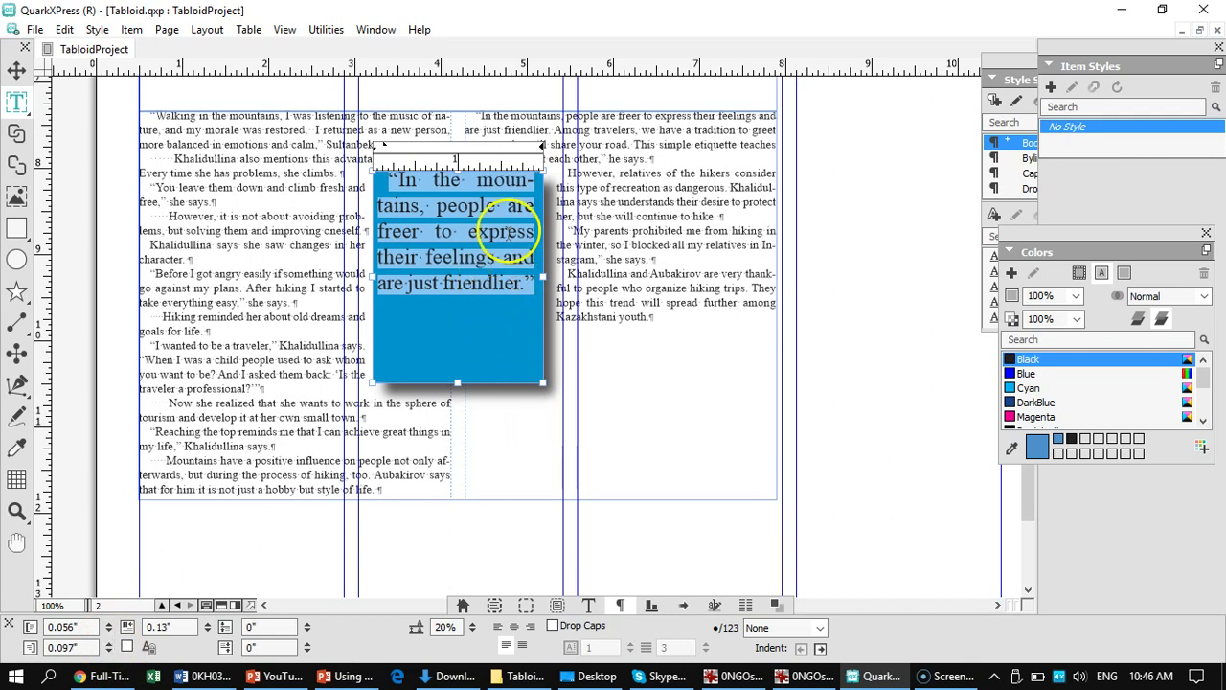
- Insert an empty line at the quote's start and set it to 7 pt
{"action": "left_click", "coordinate": [395, 182]}
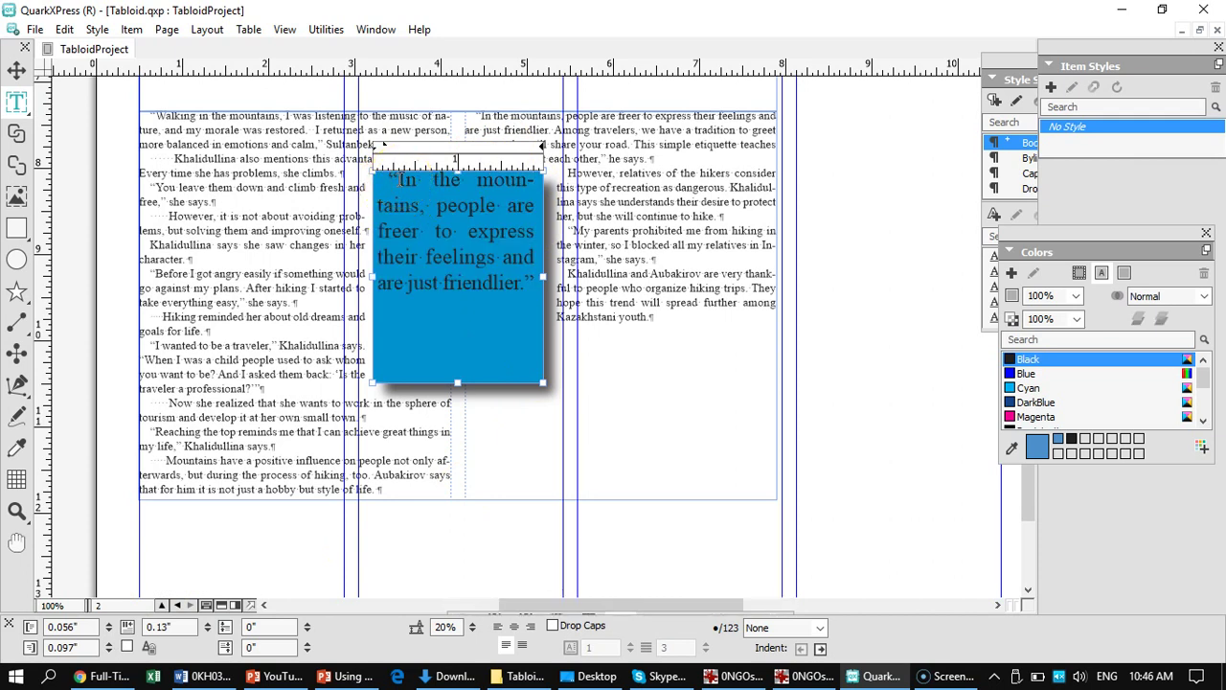
{"action": "key", "text": "Return"}
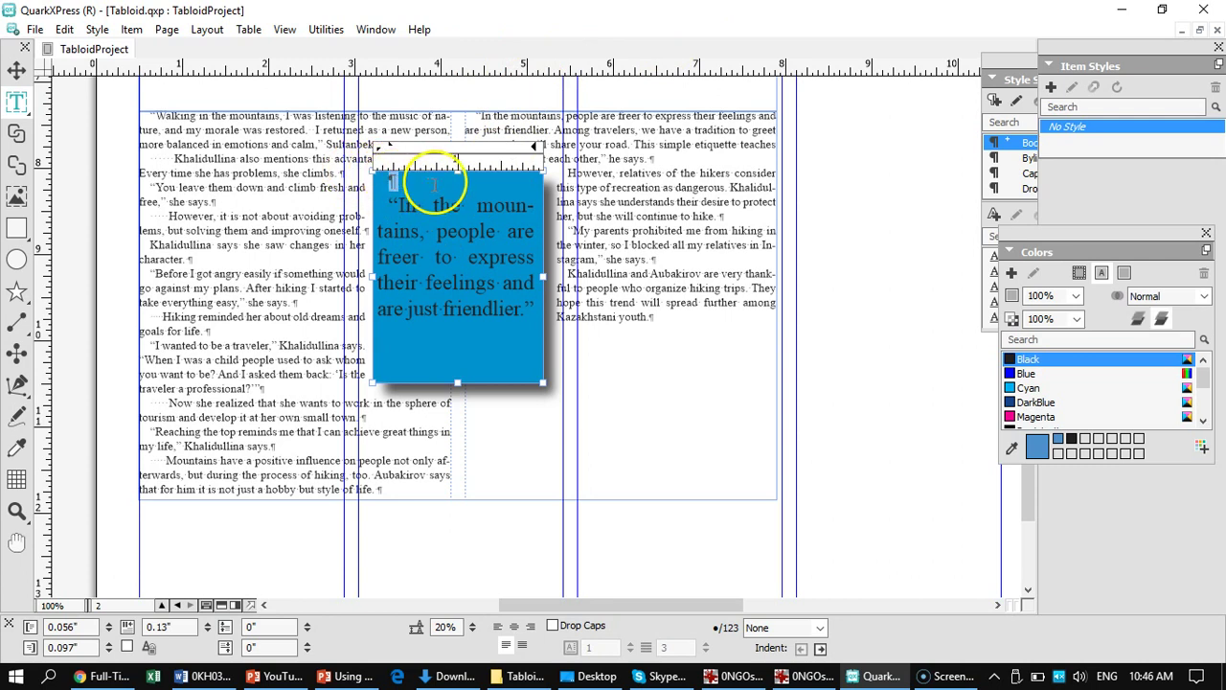
{"action": "mouse_move", "coordinate": [518, 609]}
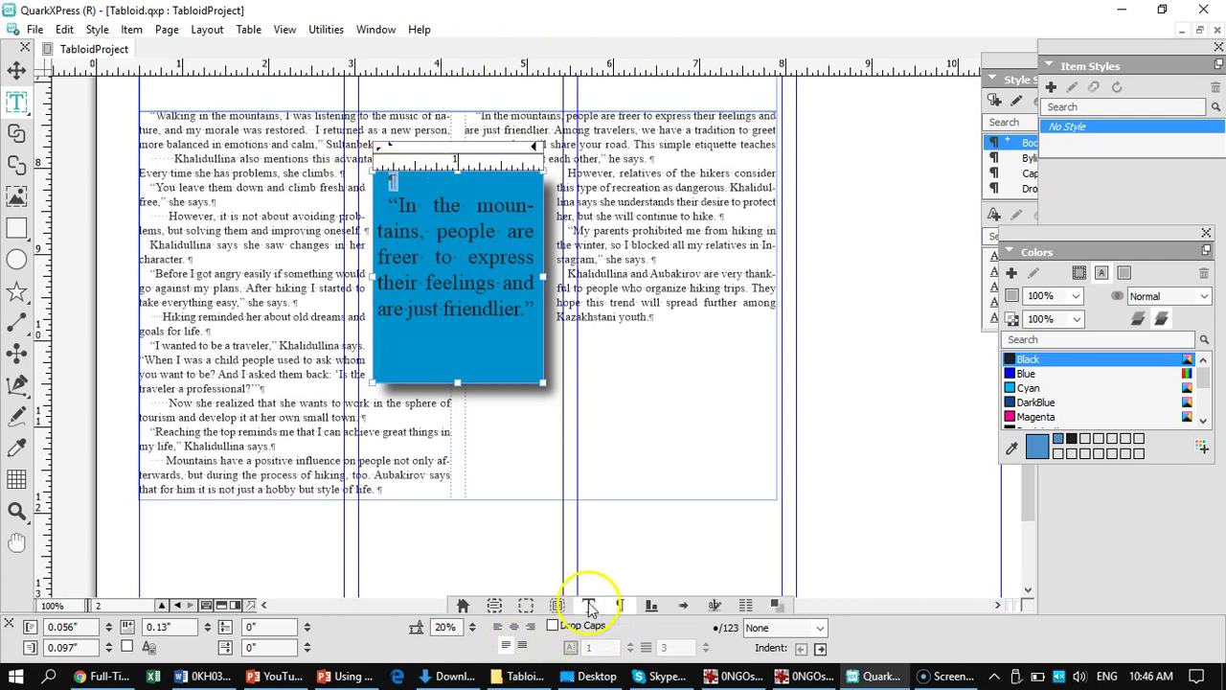
{"action": "left_click", "coordinate": [589, 606]}
{"action": "left_click", "coordinate": [686, 628]}
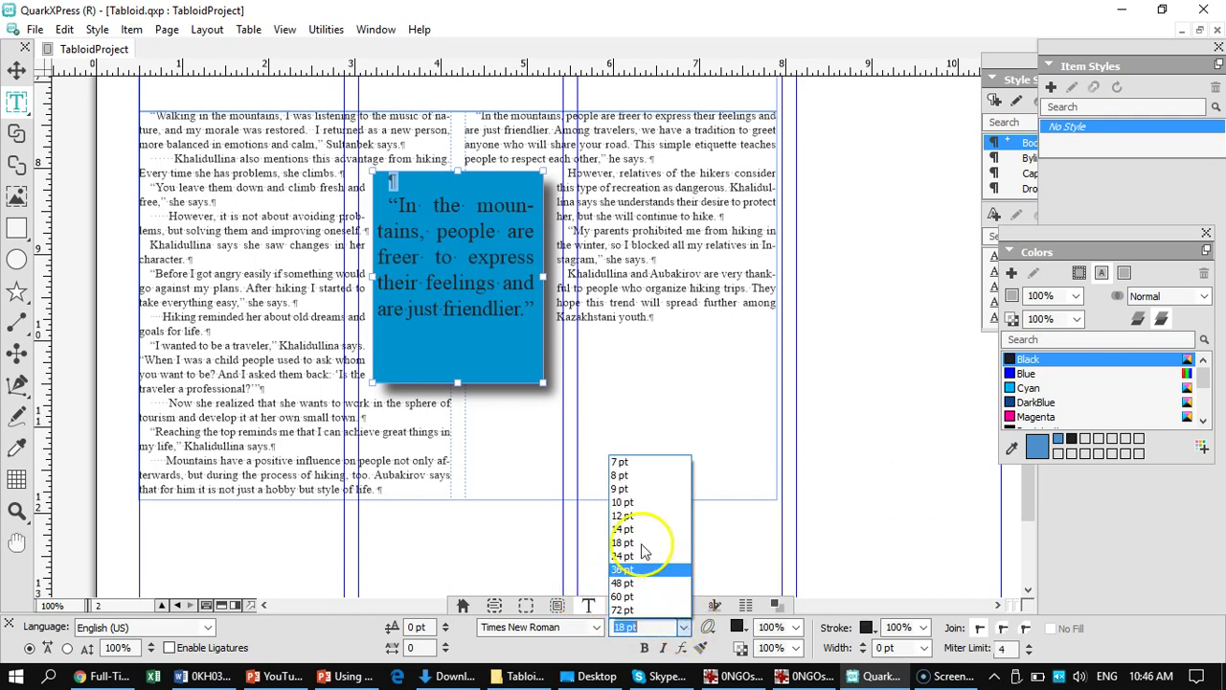
{"action": "left_click", "coordinate": [628, 461]}
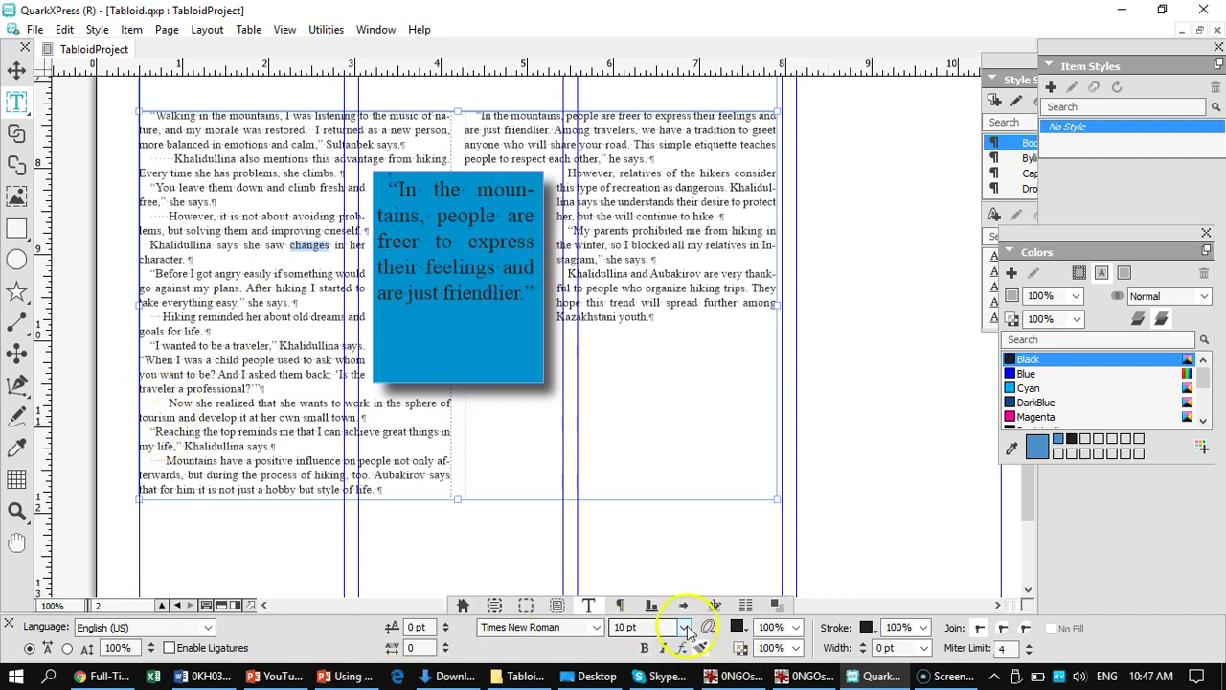
- Left-align the pull-quote text, leaving the body paragraph justified
{"action": "left_click", "coordinate": [620, 604]}
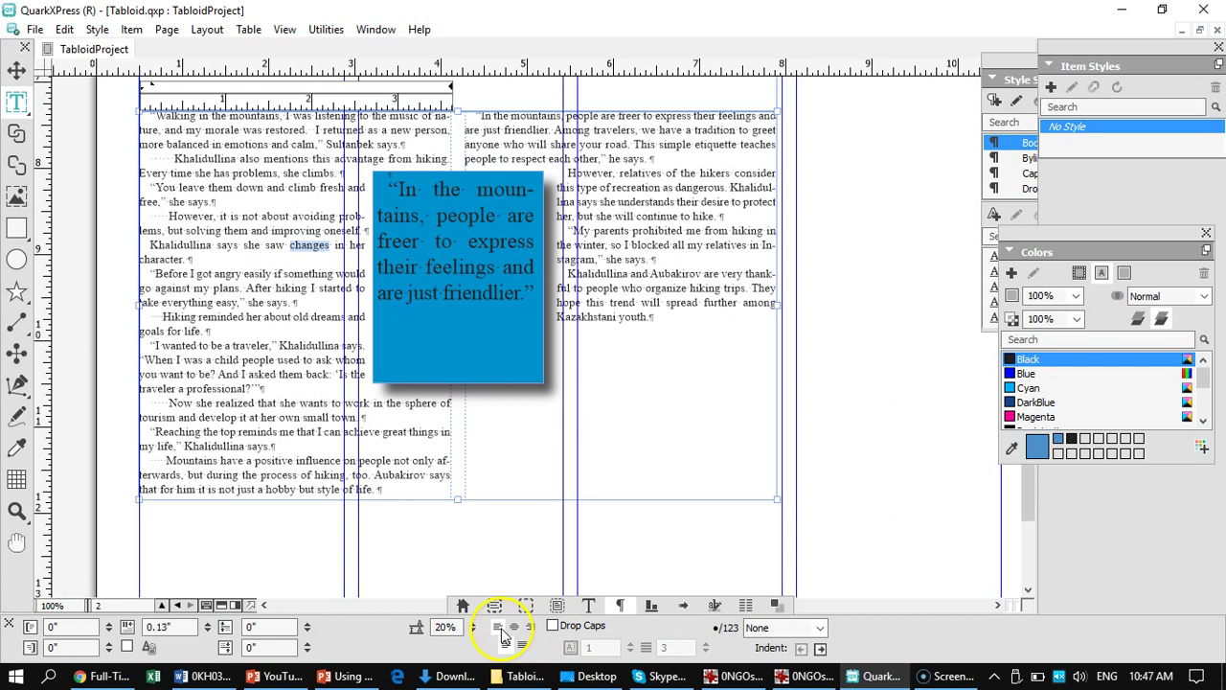
{"action": "left_click", "coordinate": [500, 628]}
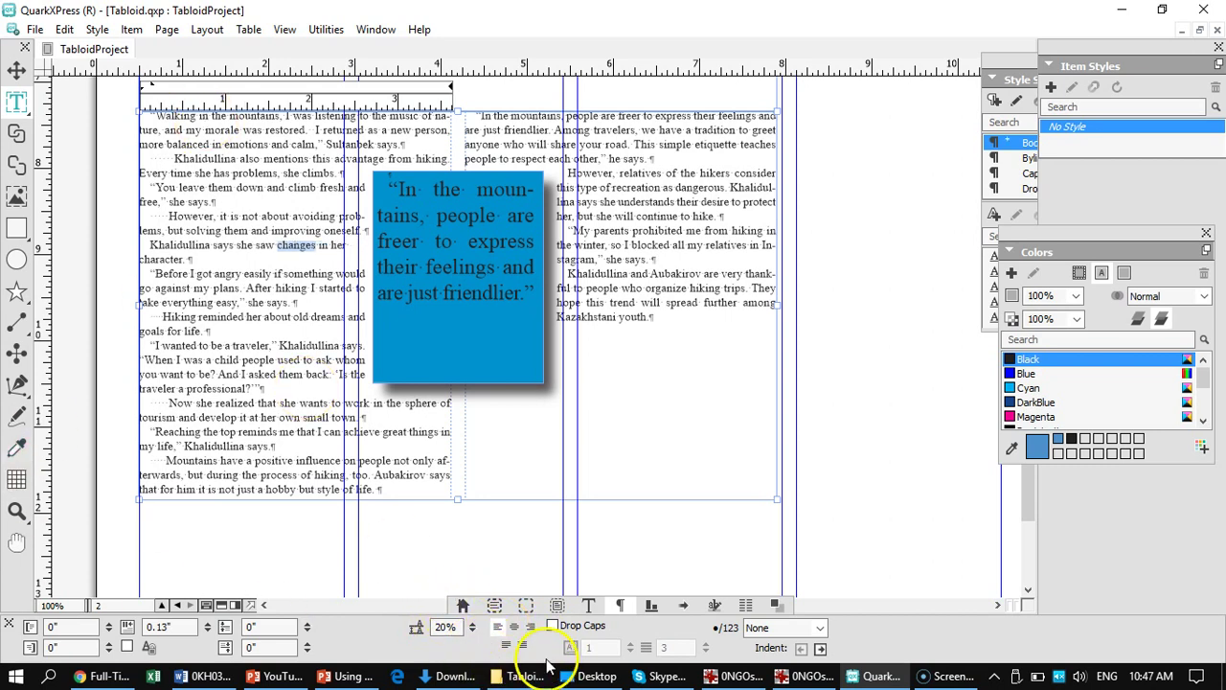
{"action": "left_click", "coordinate": [506, 646]}
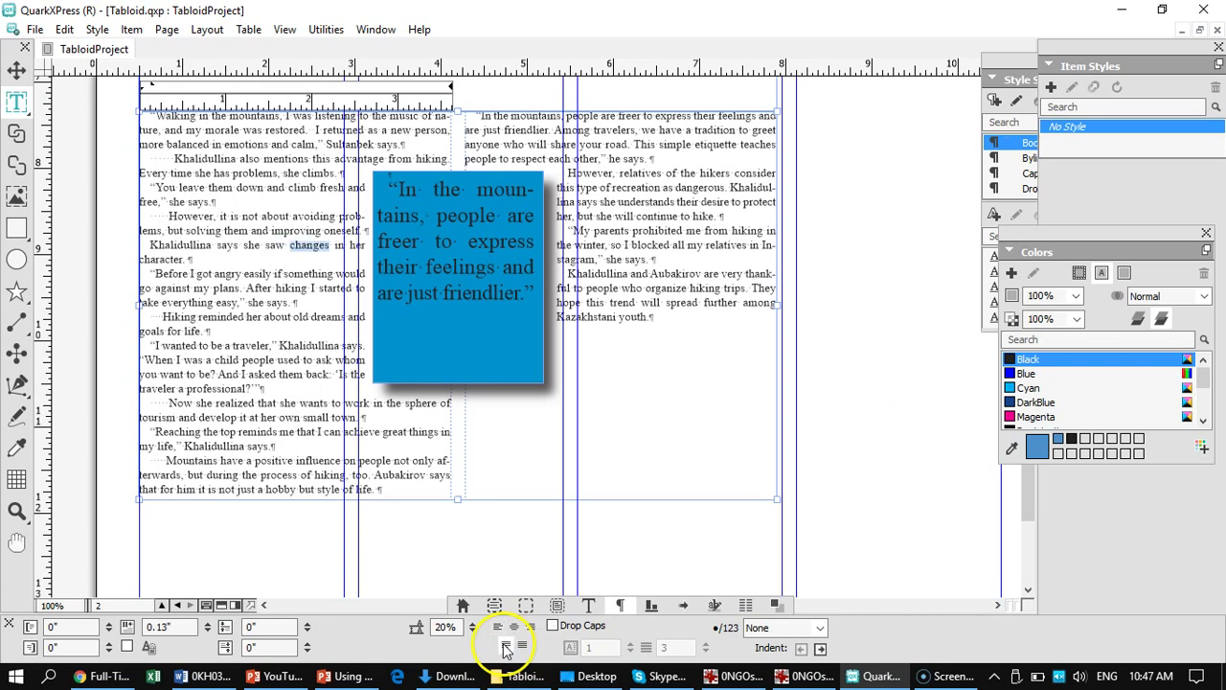
{"action": "left_click", "coordinate": [472, 244]}
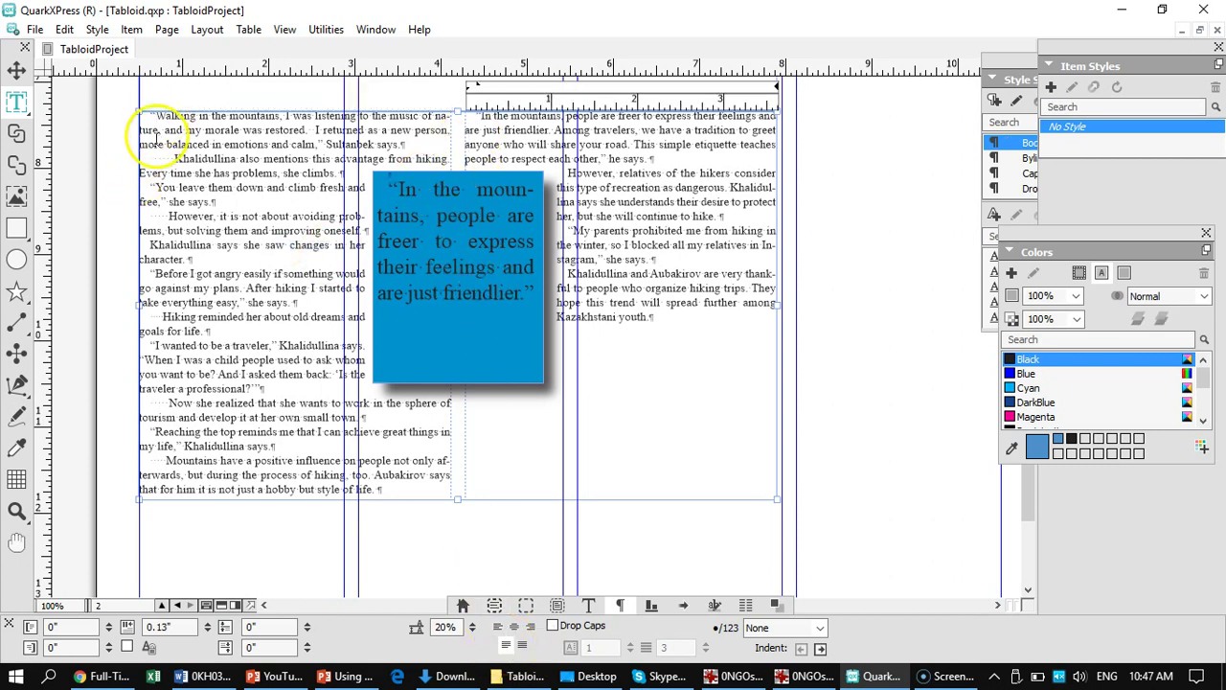
{"action": "left_click", "coordinate": [17, 70]}
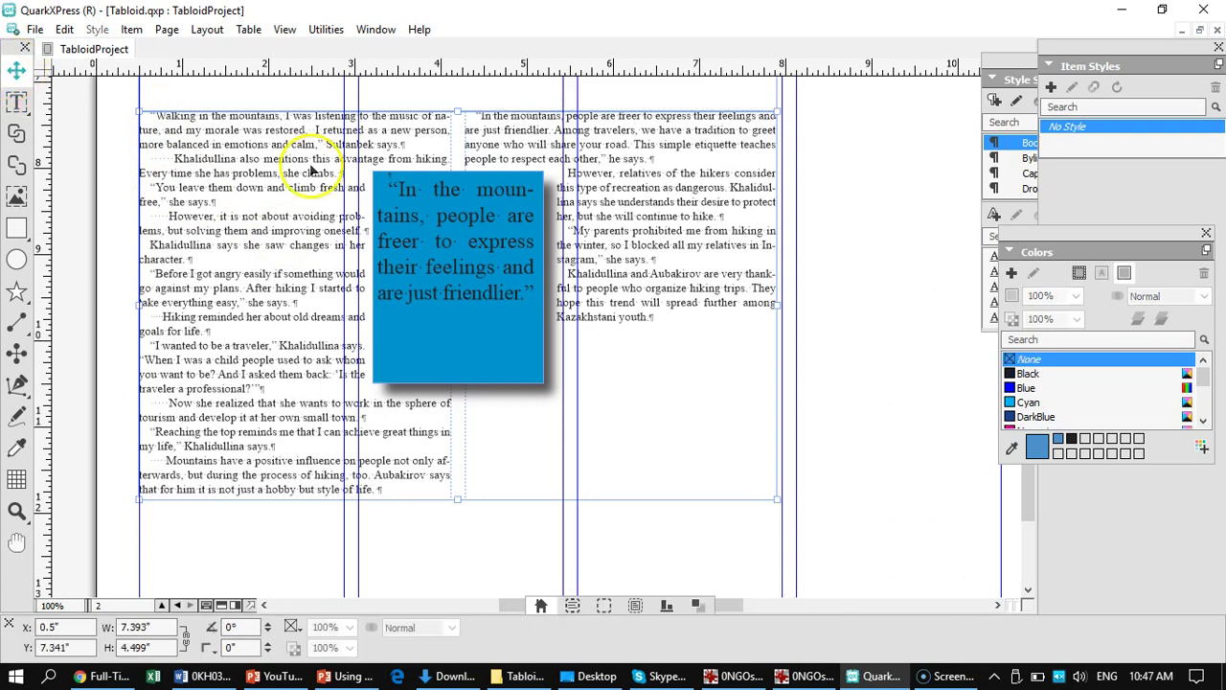
{"action": "left_click", "coordinate": [443, 251]}
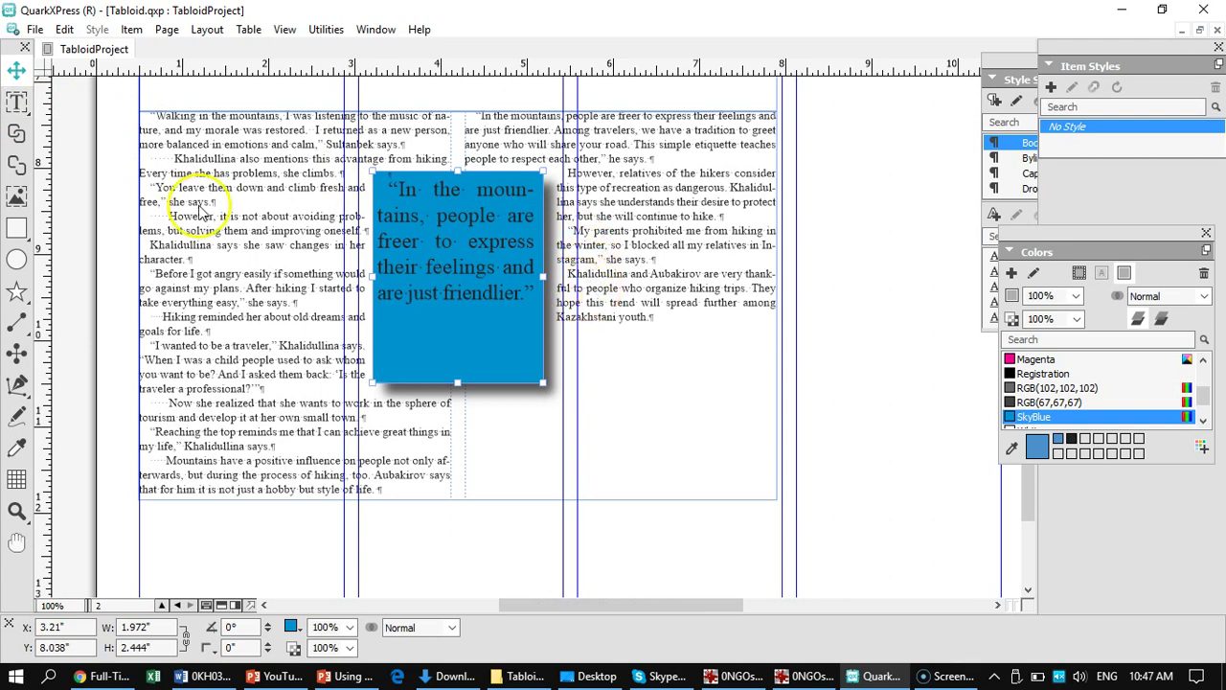
{"action": "left_click", "coordinate": [18, 103]}
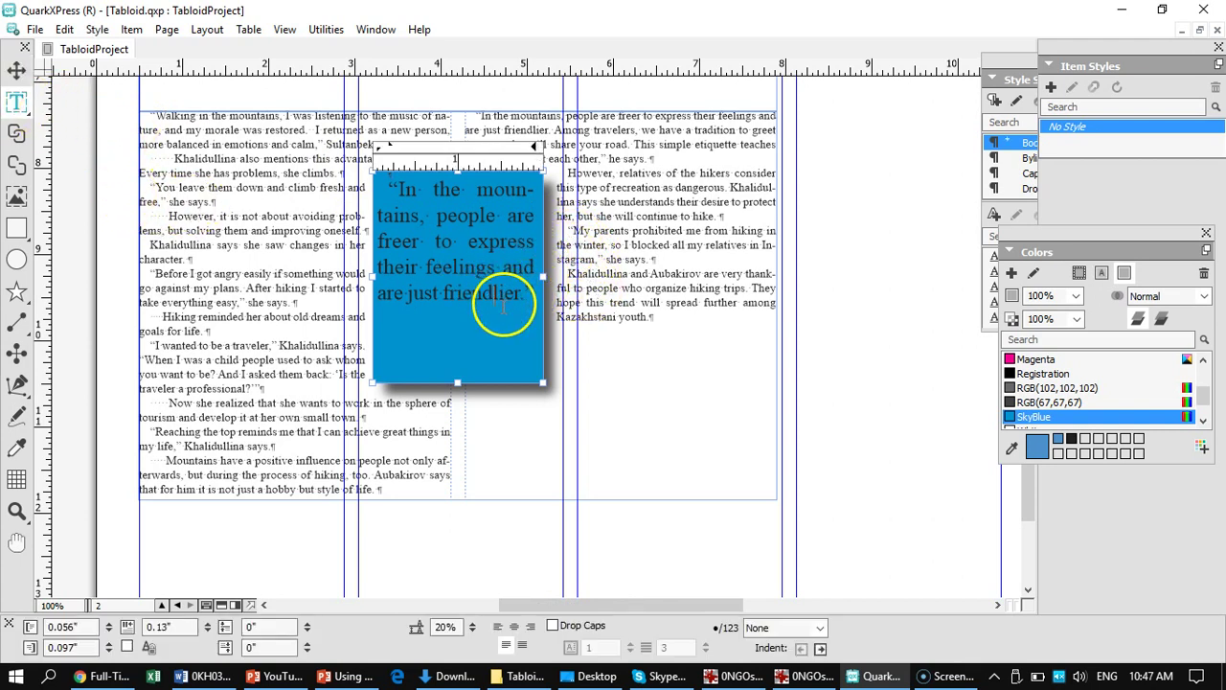
{"action": "mouse_move", "coordinate": [489, 654]}
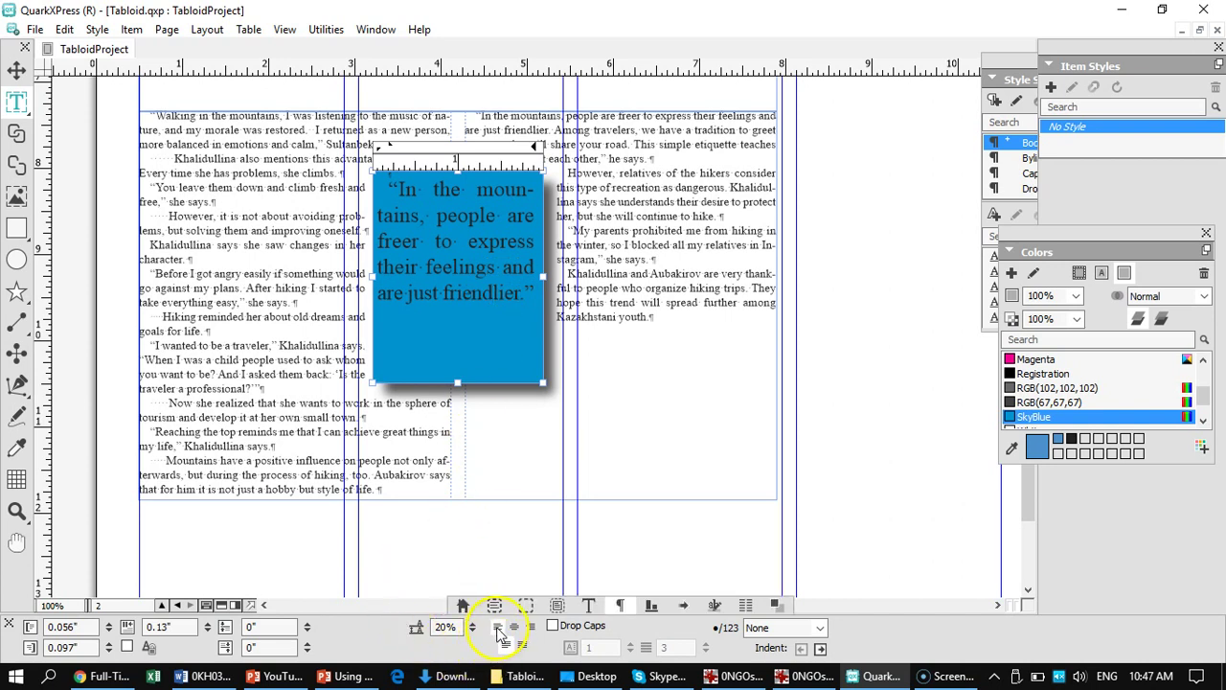
{"action": "left_click", "coordinate": [497, 628]}
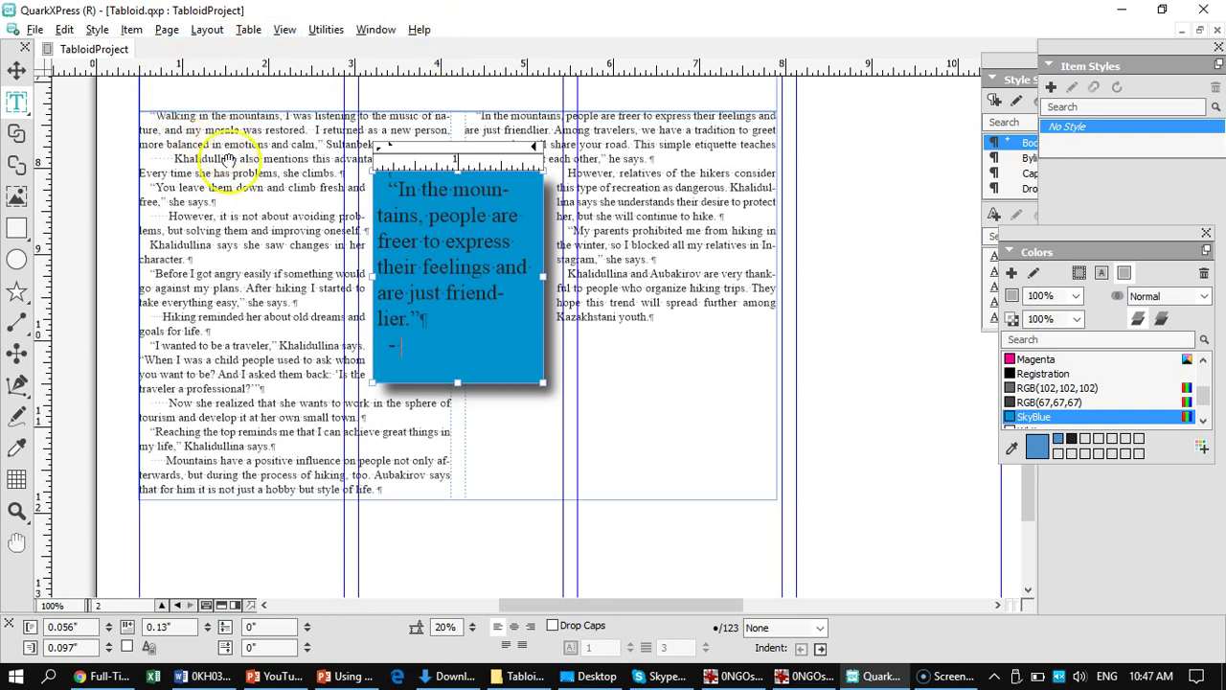
- Pan up past the canyon photo to bring page 1 into view
{"action": "left_click_drag", "start_coordinate": [219, 123], "coordinate": [240, 386]}
{"action": "left_click_drag", "start_coordinate": [293, 164], "coordinate": [291, 486]}
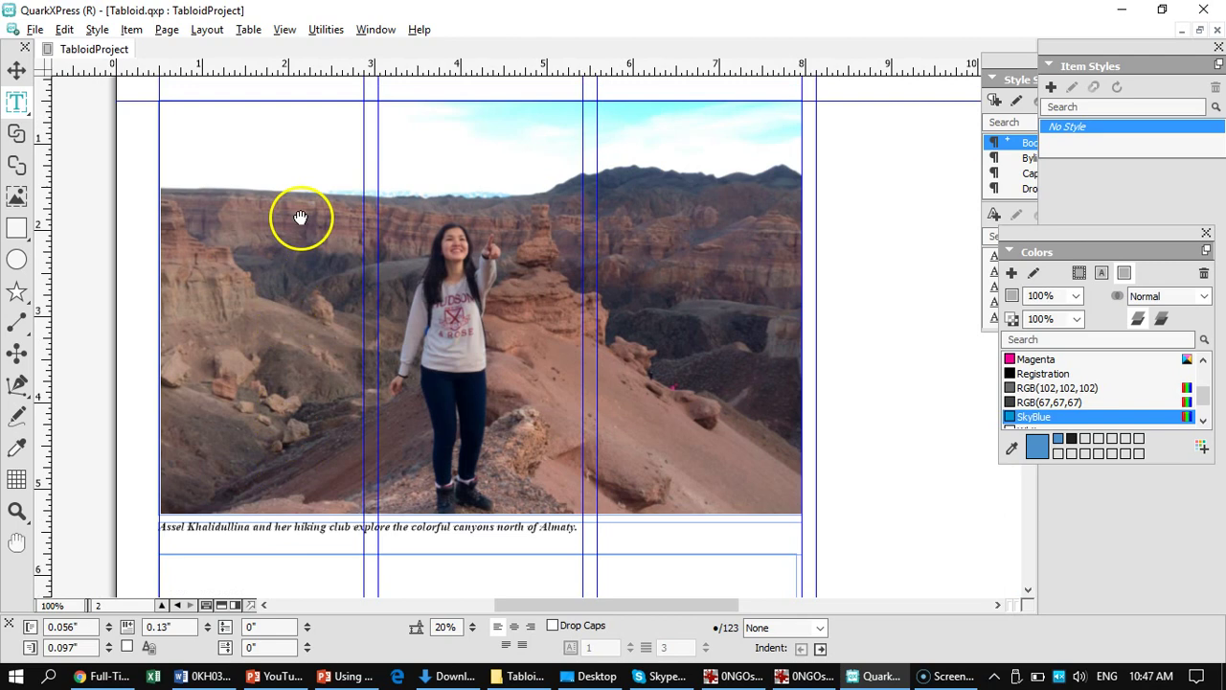
{"action": "left_click_drag", "start_coordinate": [301, 214], "coordinate": [315, 504]}
{"action": "scroll", "coordinate": [333, 360], "scroll_direction": "up", "scroll_amount": 5}
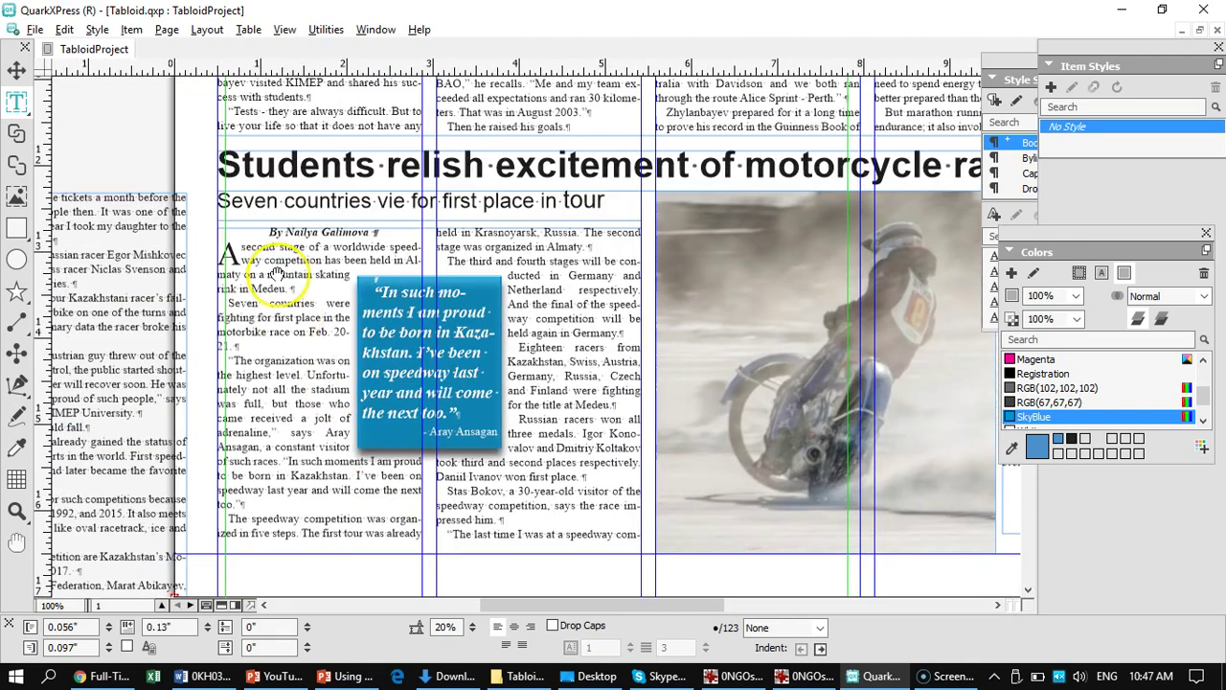
{"action": "scroll", "coordinate": [315, 158], "scroll_direction": "up", "scroll_amount": 10}
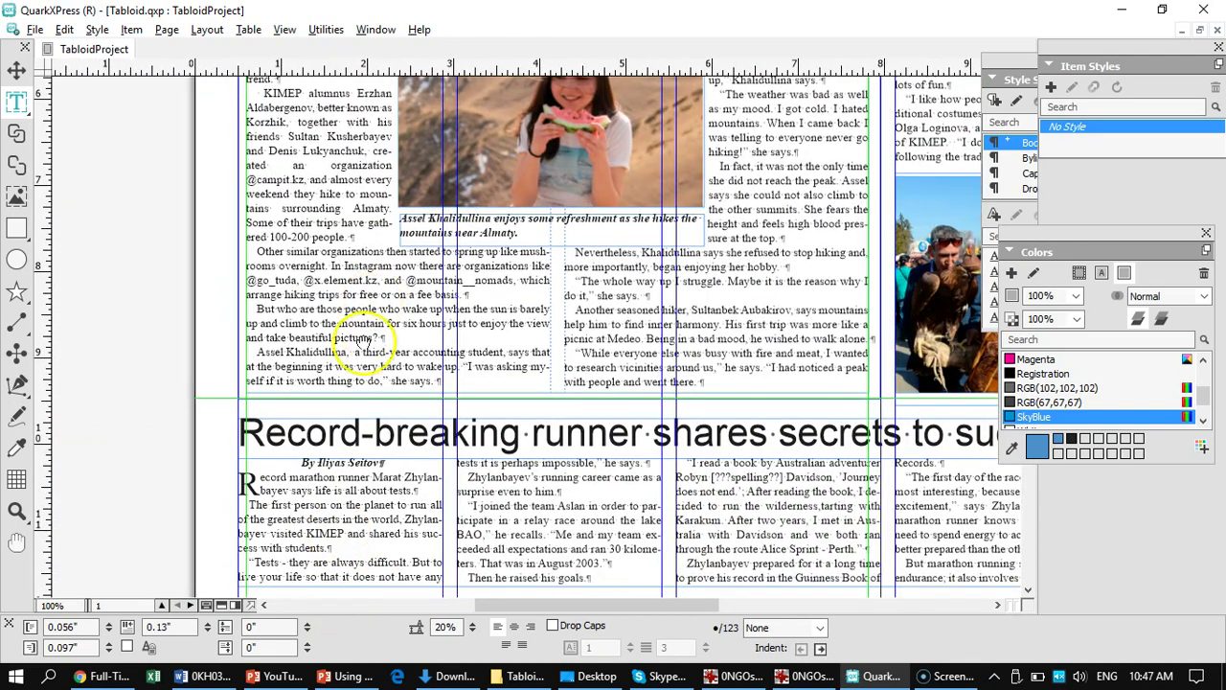
- Select the quoted hiker's first name and surname in the hiking story's right column, then fit the page
{"action": "left_click_drag", "start_coordinate": [717, 304], "coordinate": [730, 422]}
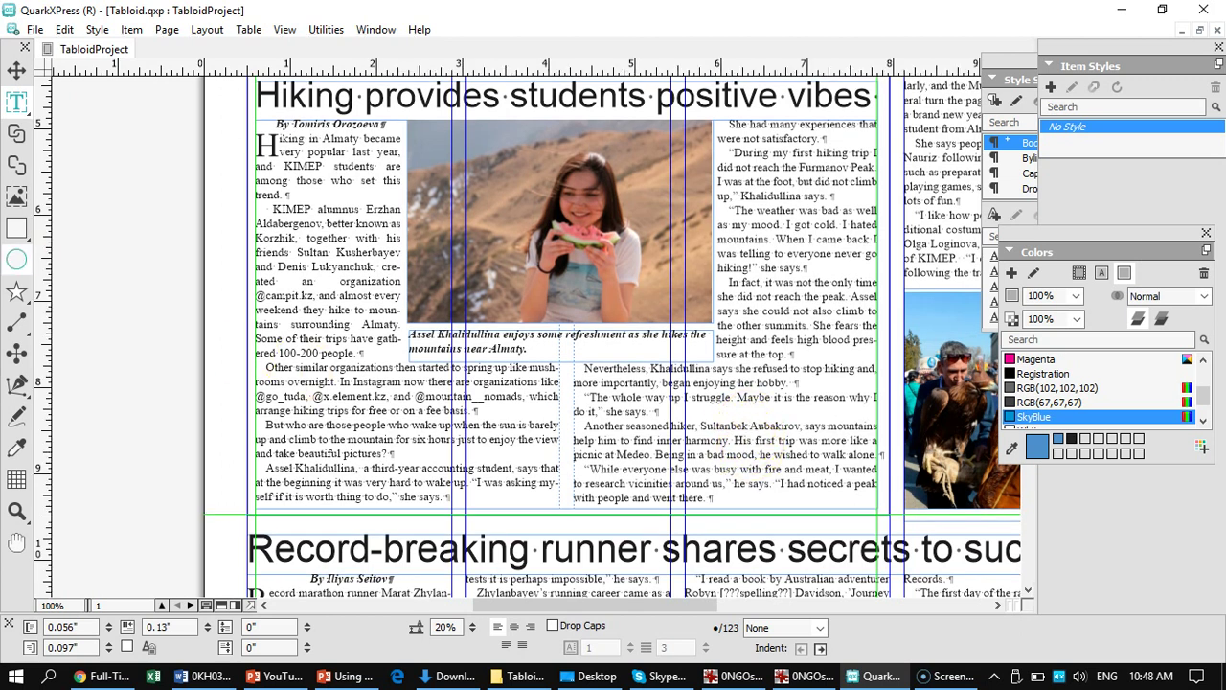
{"action": "left_click", "coordinate": [16, 102]}
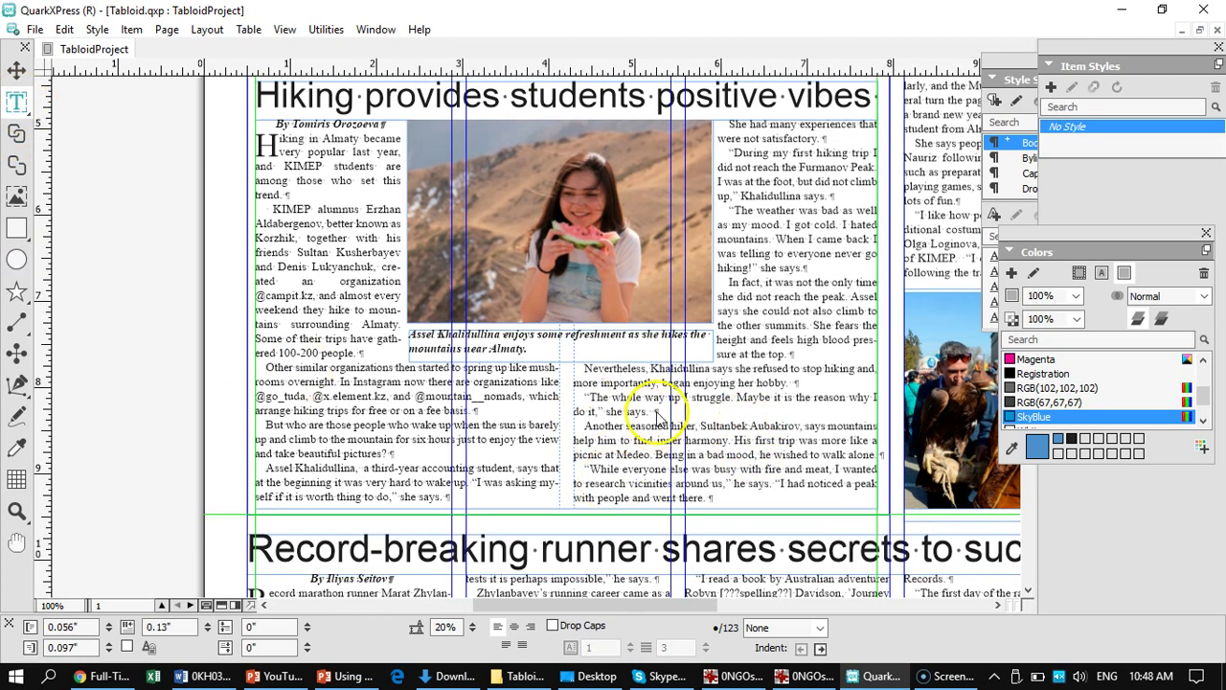
{"action": "left_click", "coordinate": [801, 428]}
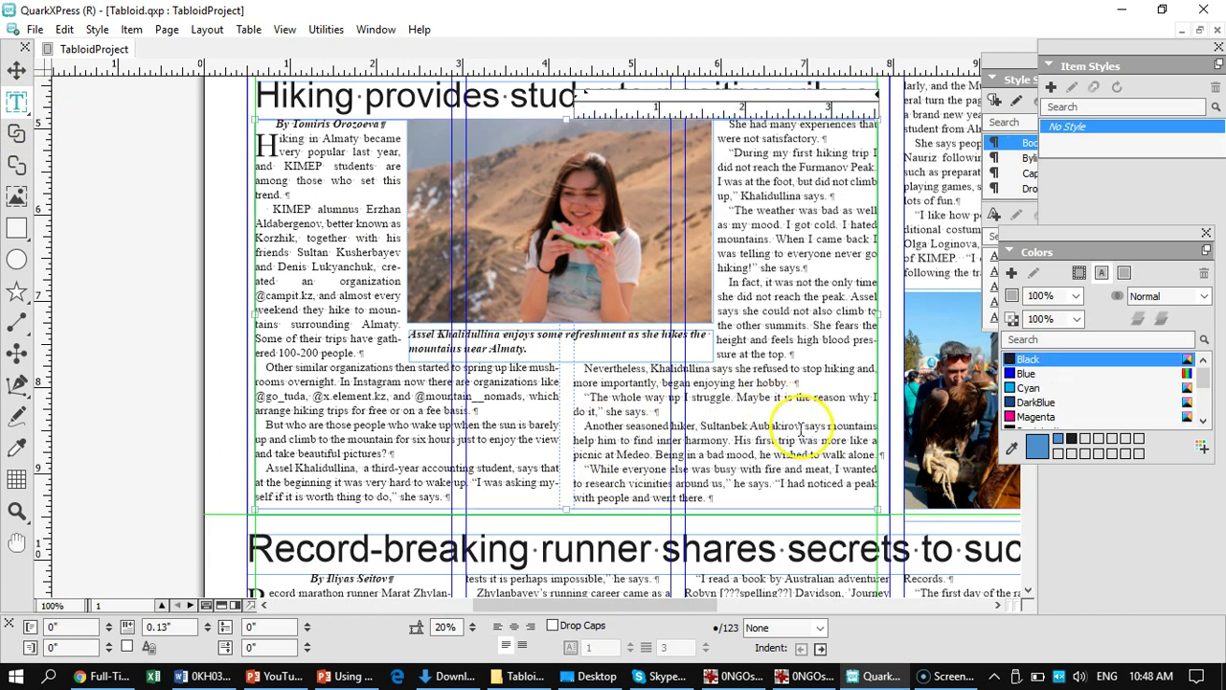
{"action": "left_click_drag", "start_coordinate": [800, 428], "coordinate": [706, 428]}
{"action": "left_click", "coordinate": [705, 428]}
{"action": "double_click", "coordinate": [705, 427]}
{"action": "left_click_drag", "start_coordinate": [701, 426], "coordinate": [798, 428]}
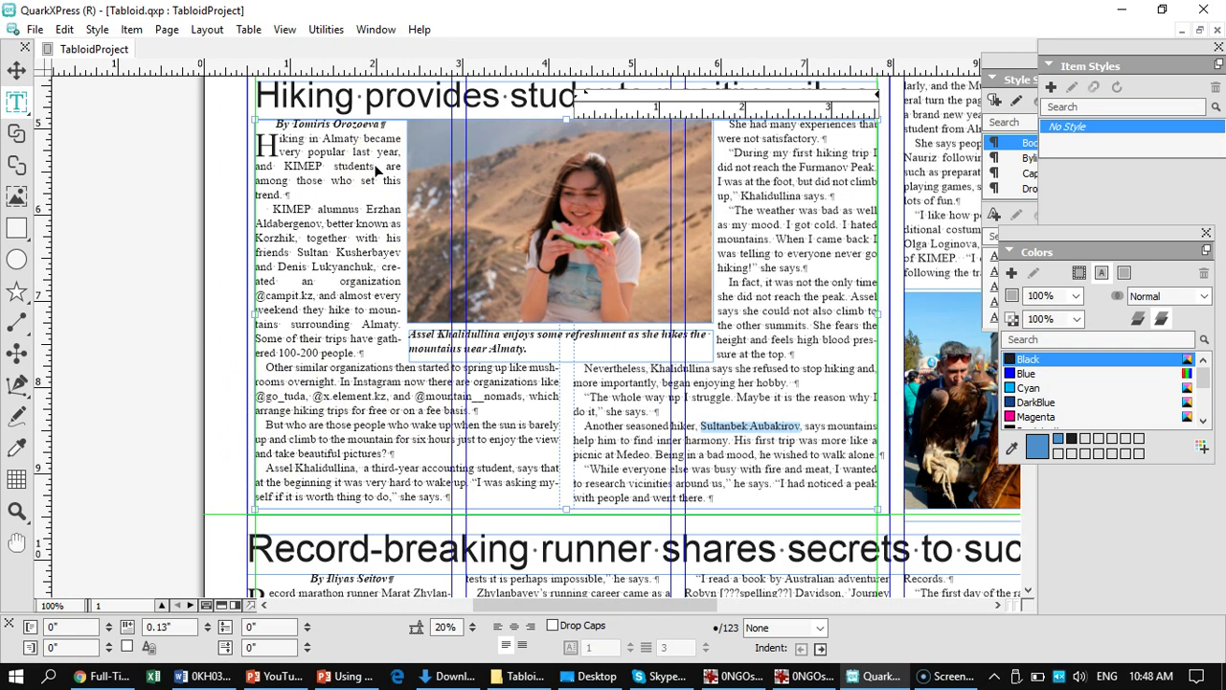
{"action": "key", "text": "ctrl+0"}
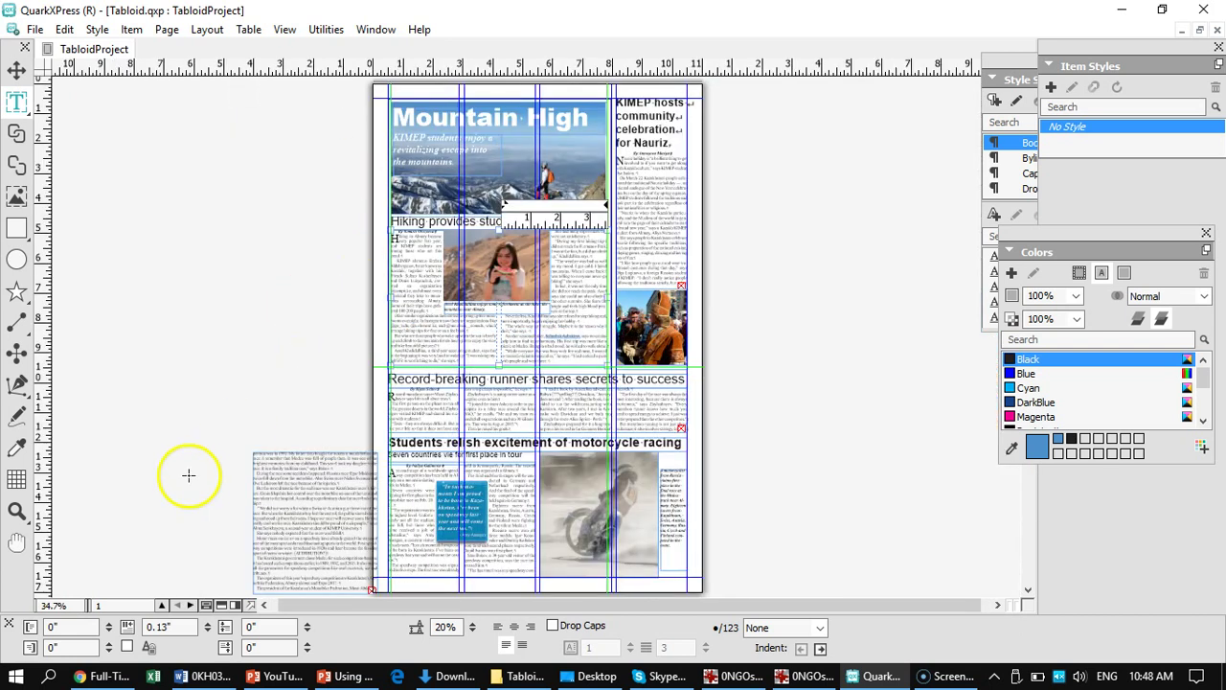
- Type the quoted hiker's full name as the attribution after the dash
{"action": "scroll", "coordinate": [189, 475], "scroll_direction": "down", "scroll_amount": 10}
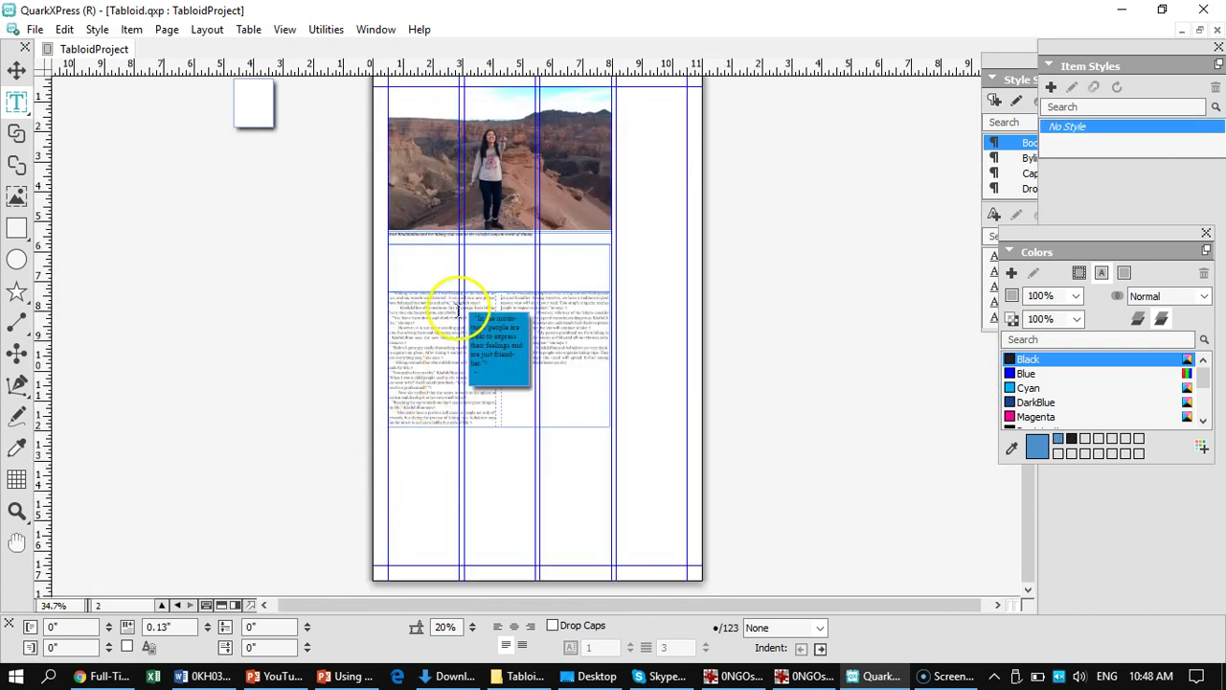
{"action": "left_click", "coordinate": [504, 361]}
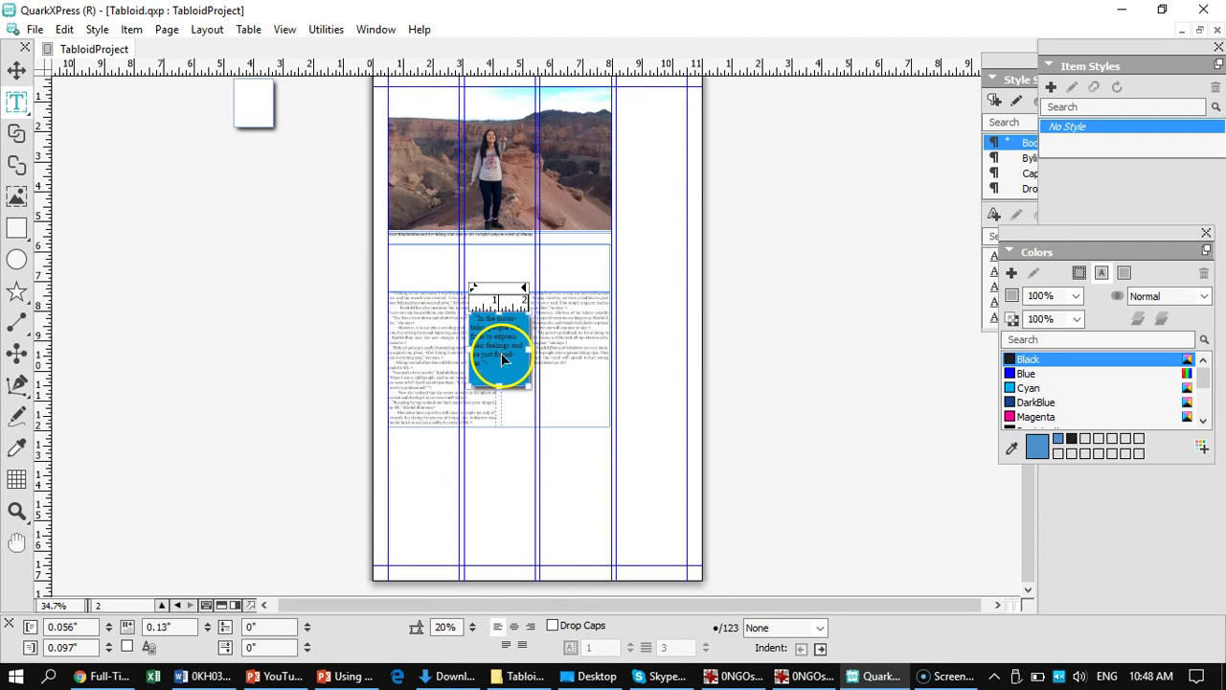
{"action": "key", "text": "ctrl+1"}
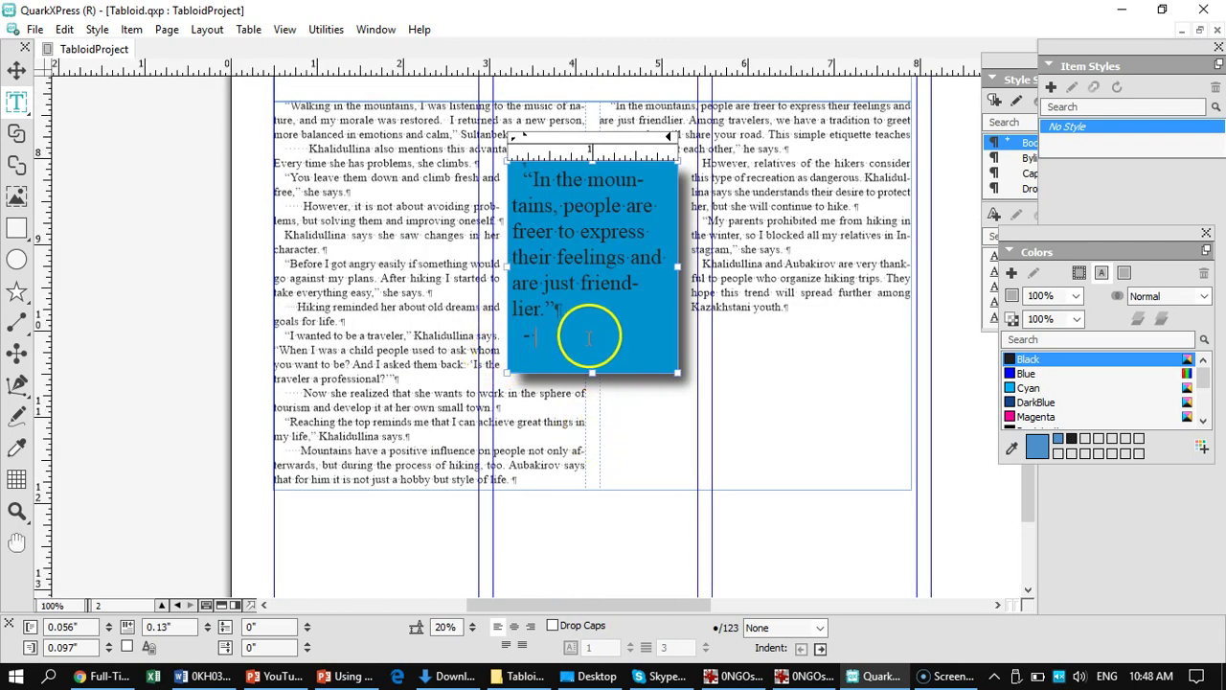
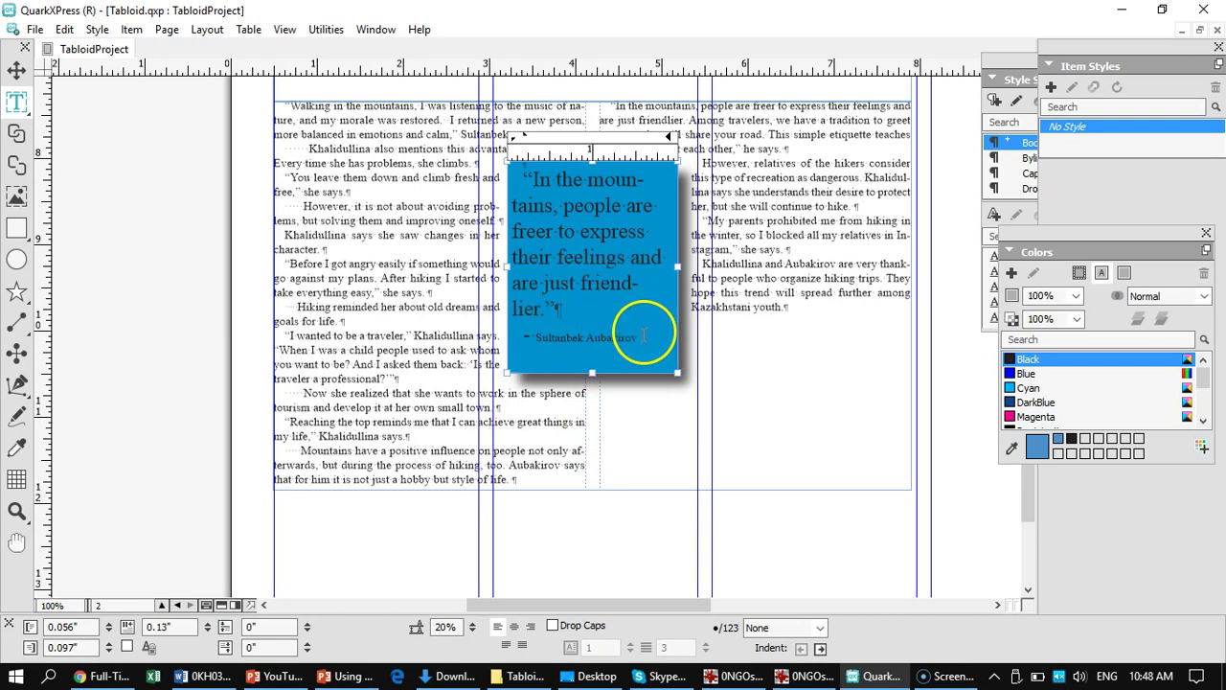
- Make the attribution 10 pt and right-aligned, and shorten the pull-quote box to fit
{"action": "left_click_drag", "start_coordinate": [644, 335], "coordinate": [524, 340]}
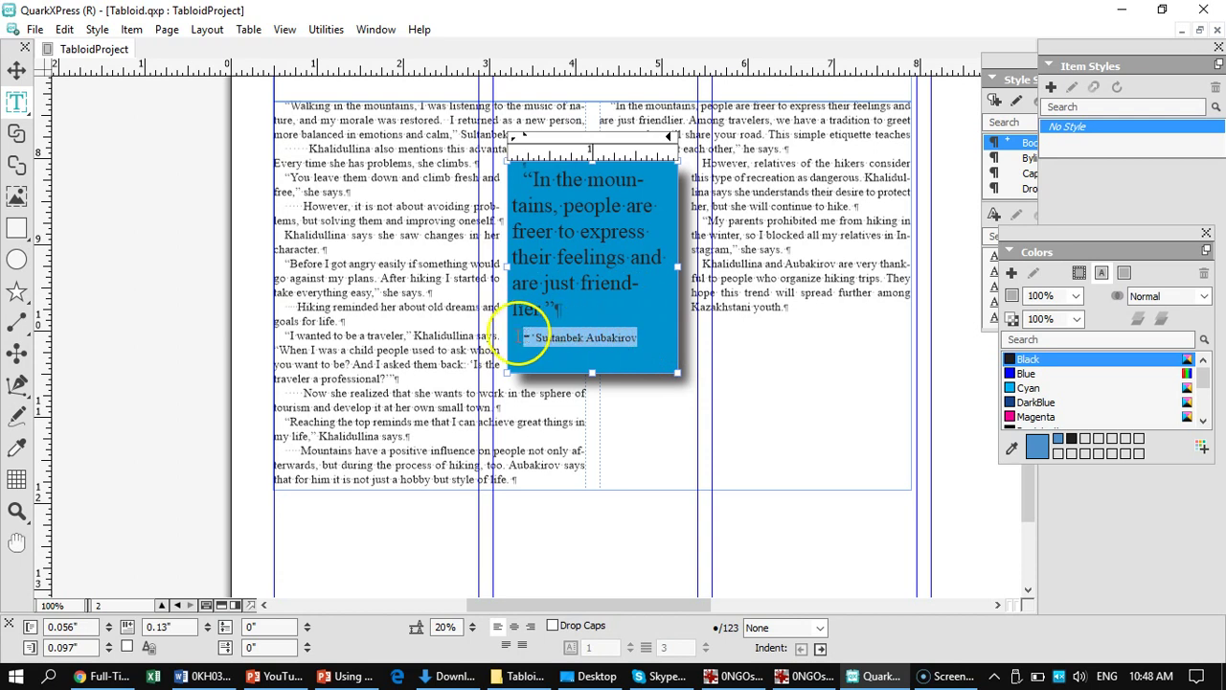
{"action": "mouse_move", "coordinate": [575, 492]}
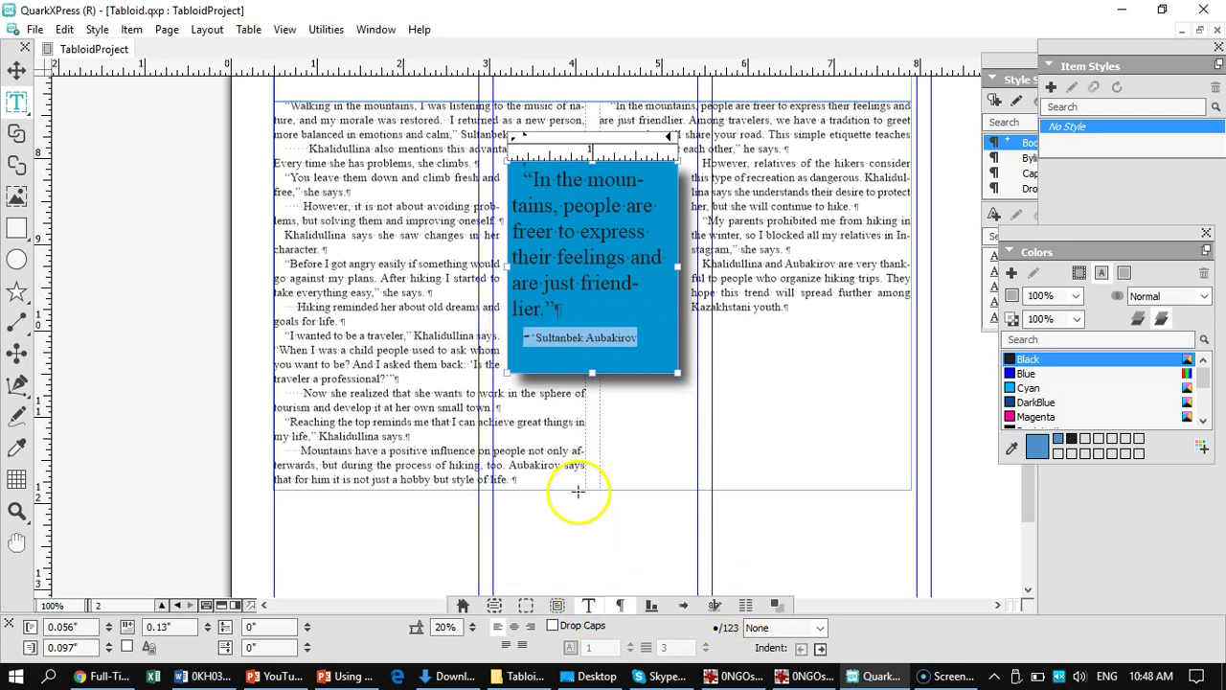
{"action": "left_click", "coordinate": [588, 604]}
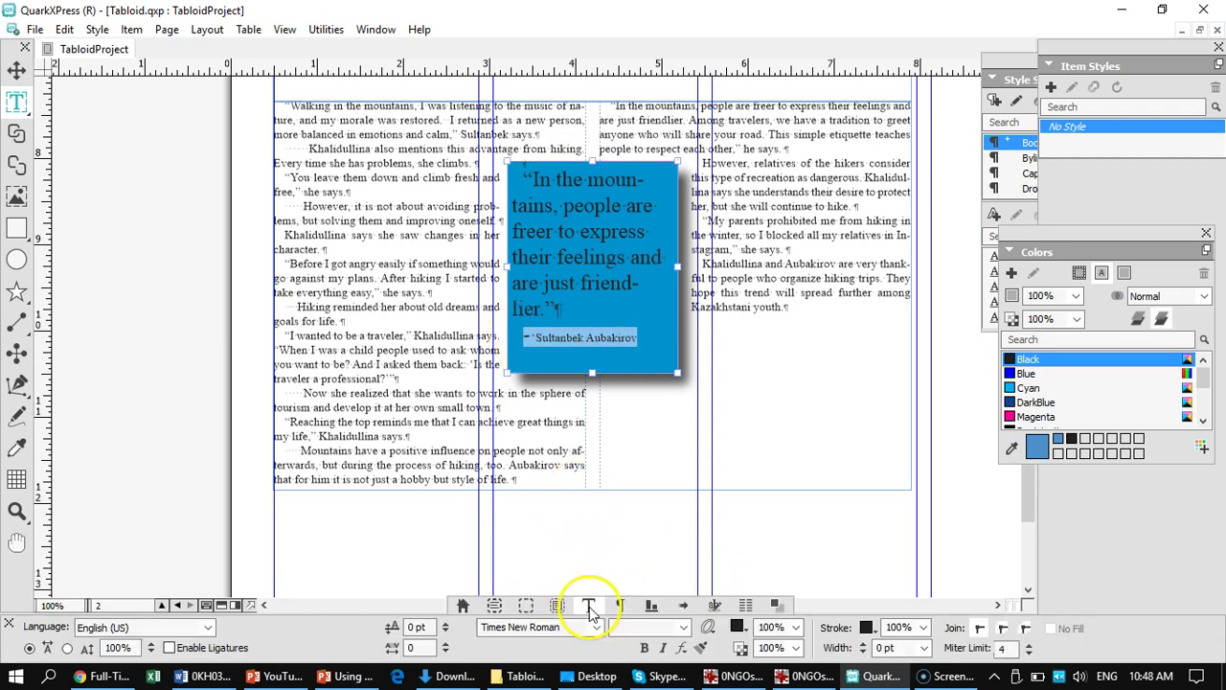
{"action": "left_click", "coordinate": [684, 626]}
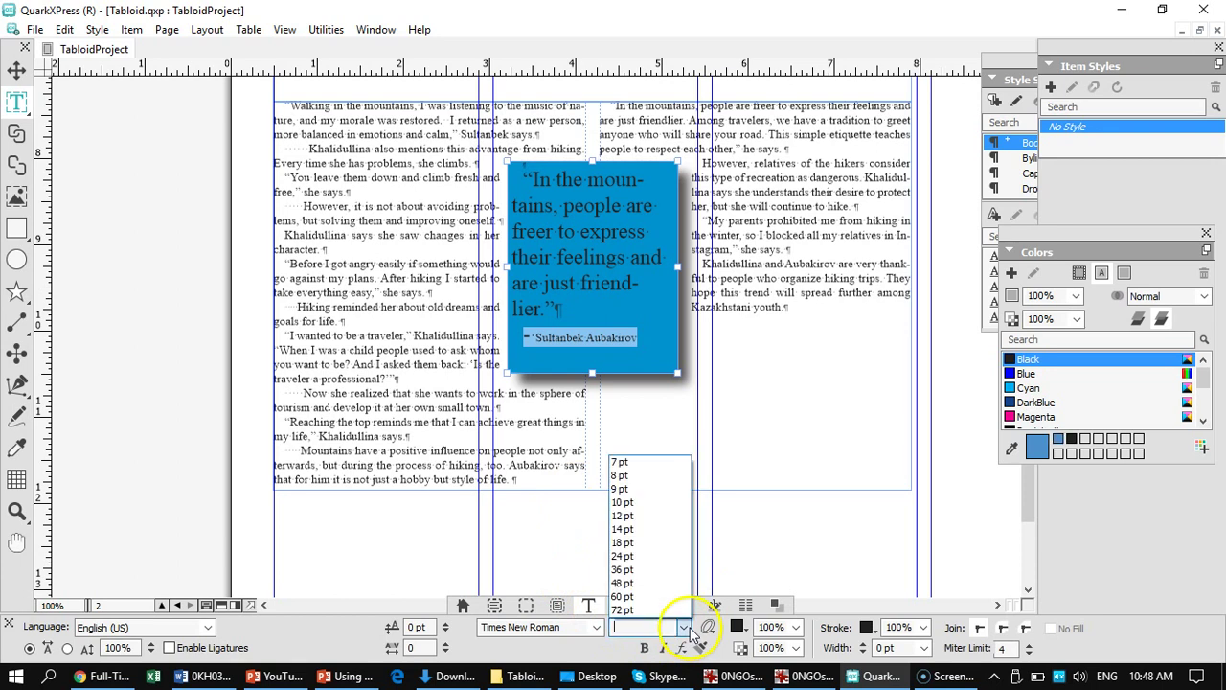
{"action": "left_click", "coordinate": [623, 503]}
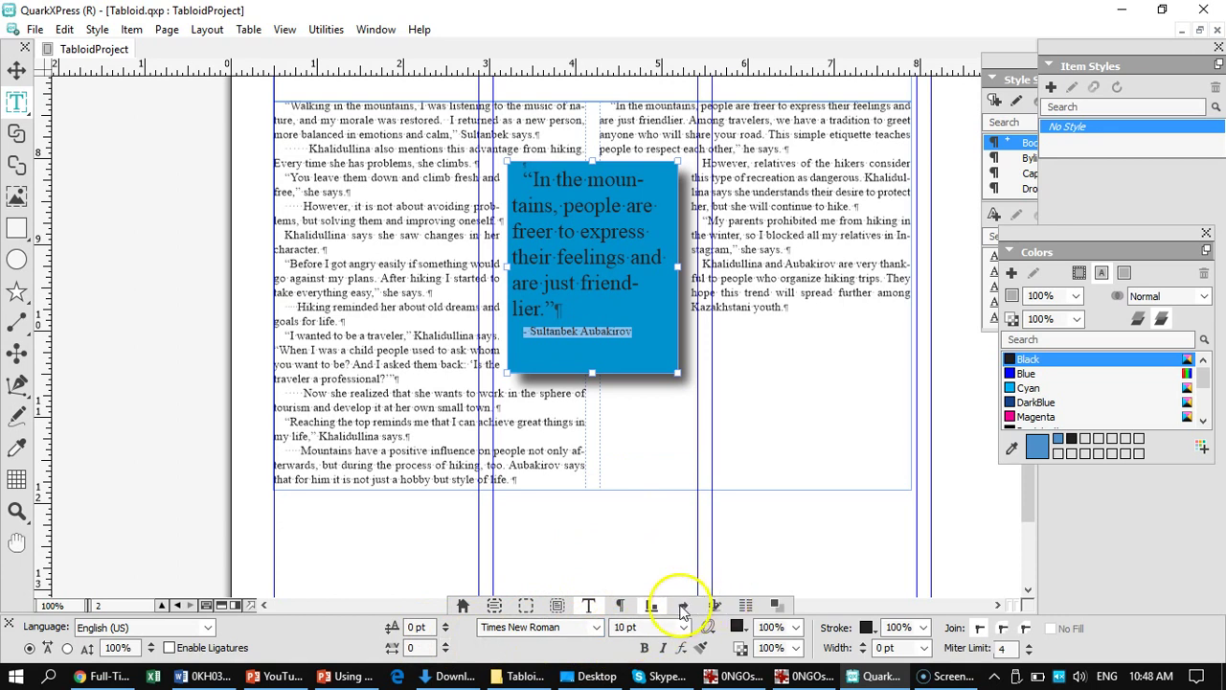
{"action": "left_click", "coordinate": [619, 605]}
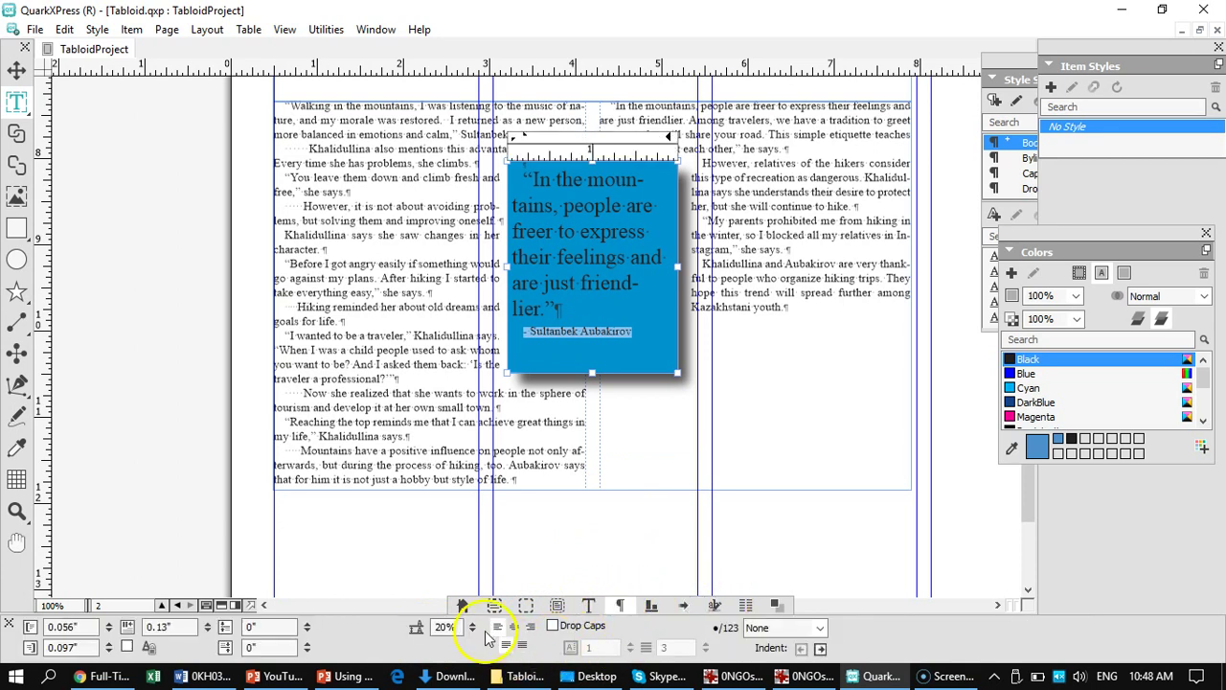
{"action": "left_click", "coordinate": [531, 629]}
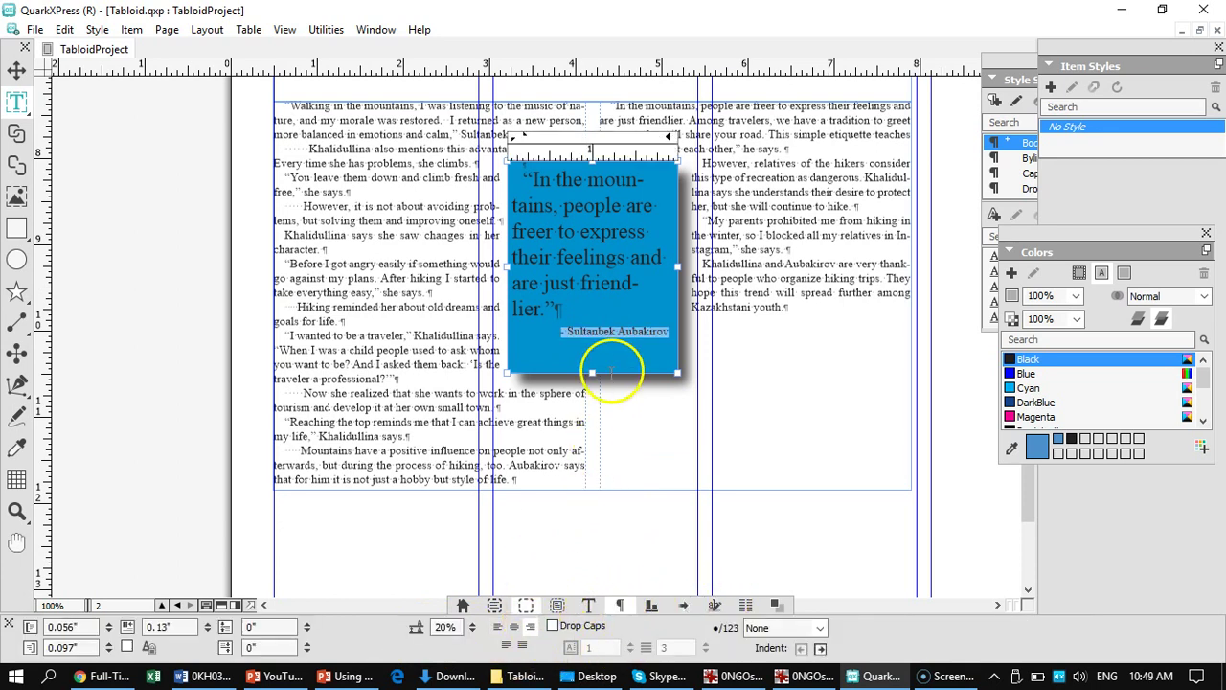
{"action": "left_click_drag", "start_coordinate": [592, 372], "coordinate": [591, 354]}
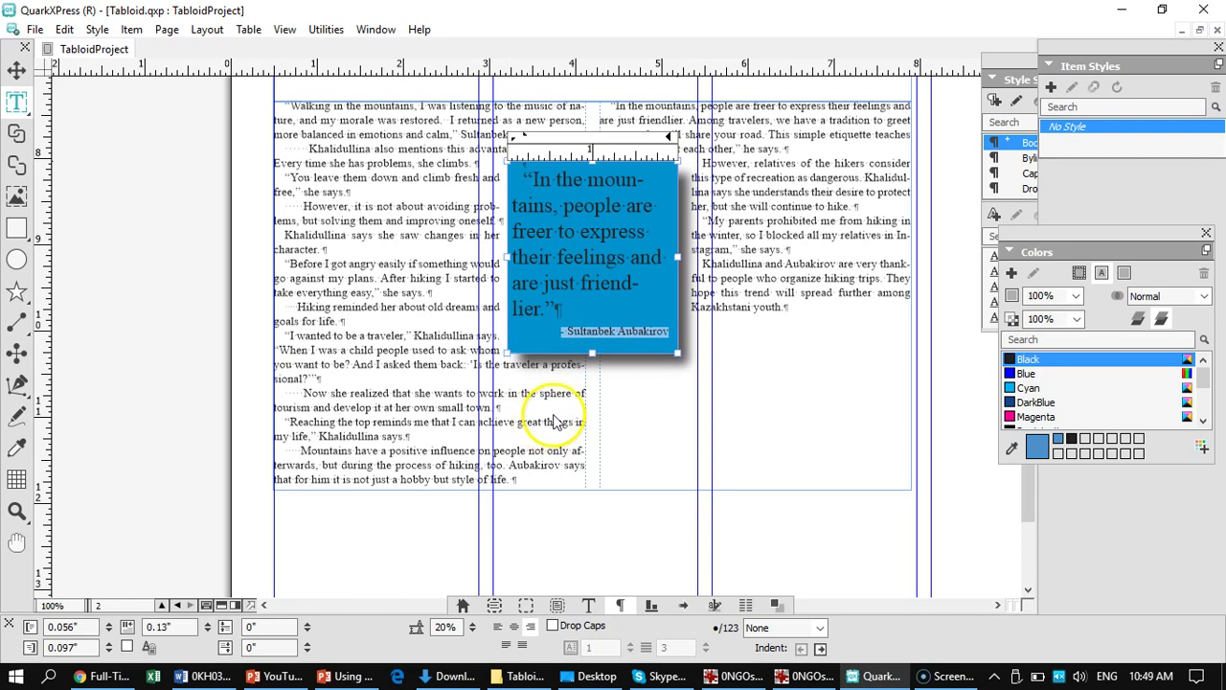
- Shorten the two-column story box so its text balances around the pull quote
{"action": "left_click", "coordinate": [16, 70]}
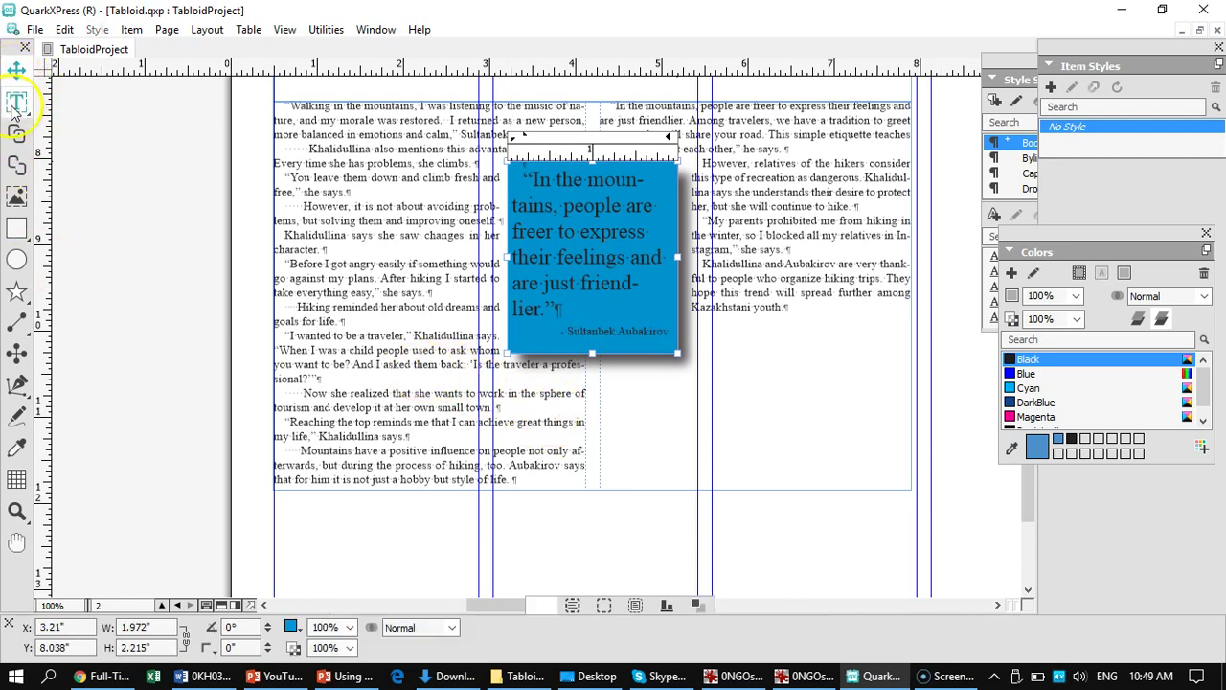
{"action": "left_click", "coordinate": [368, 363]}
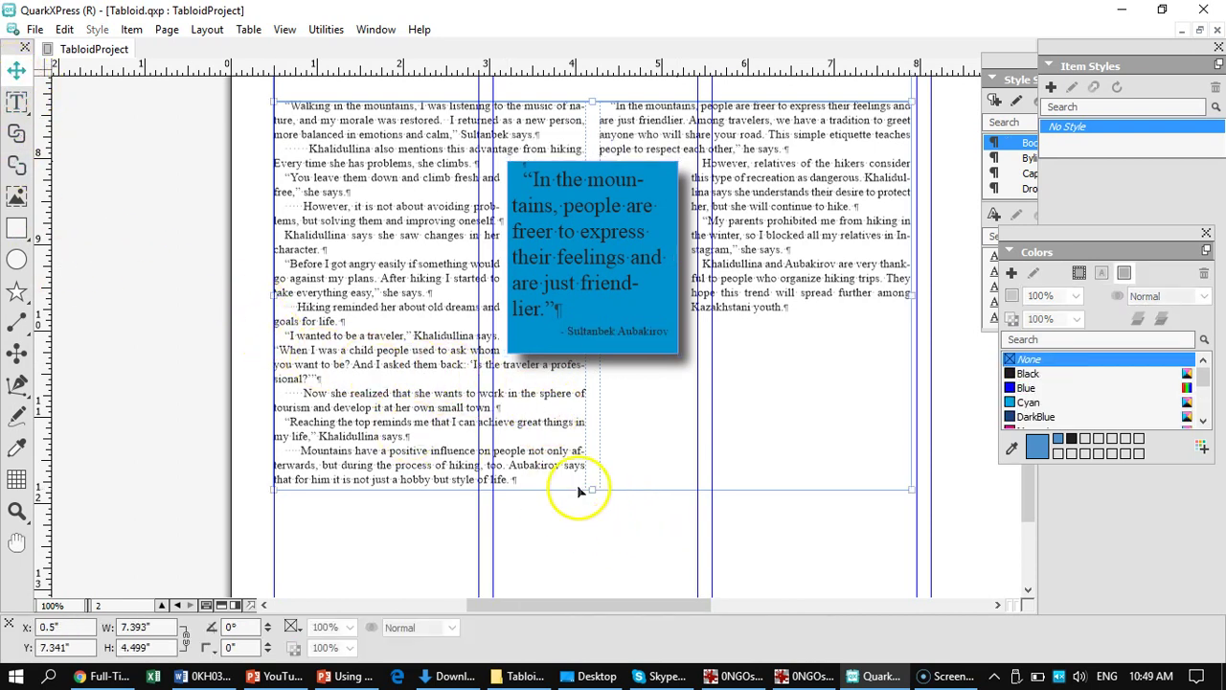
{"action": "left_click_drag", "start_coordinate": [584, 492], "coordinate": [577, 435]}
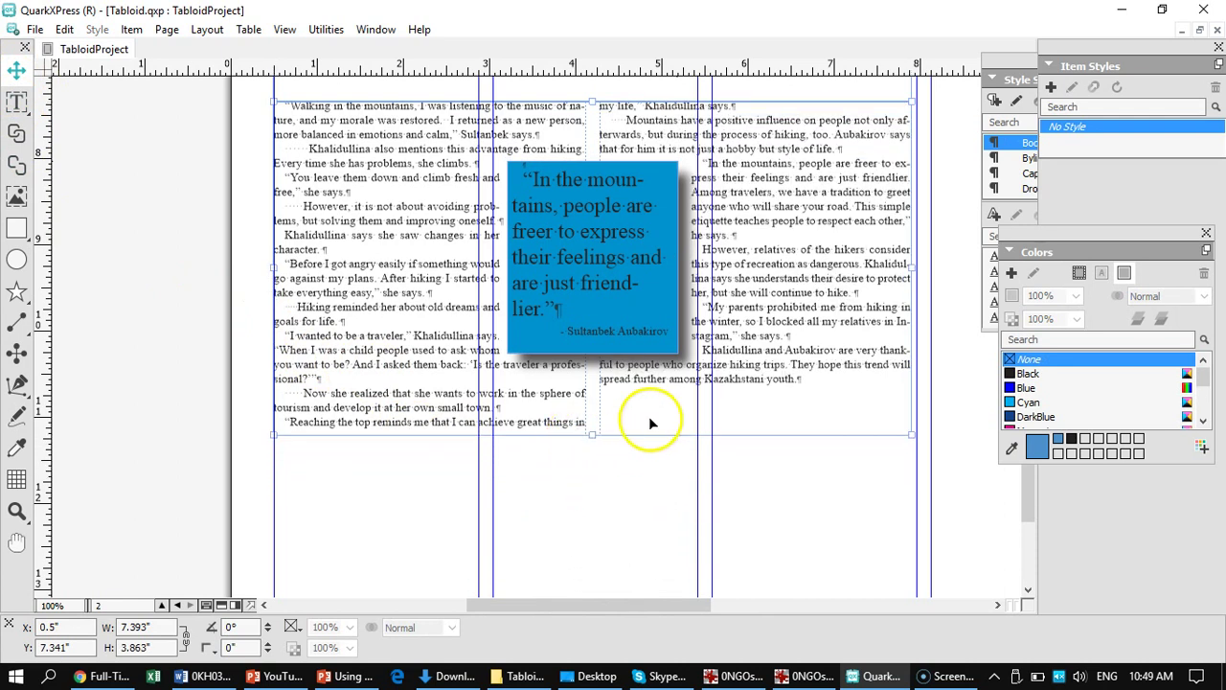
{"action": "left_click", "coordinate": [602, 272]}
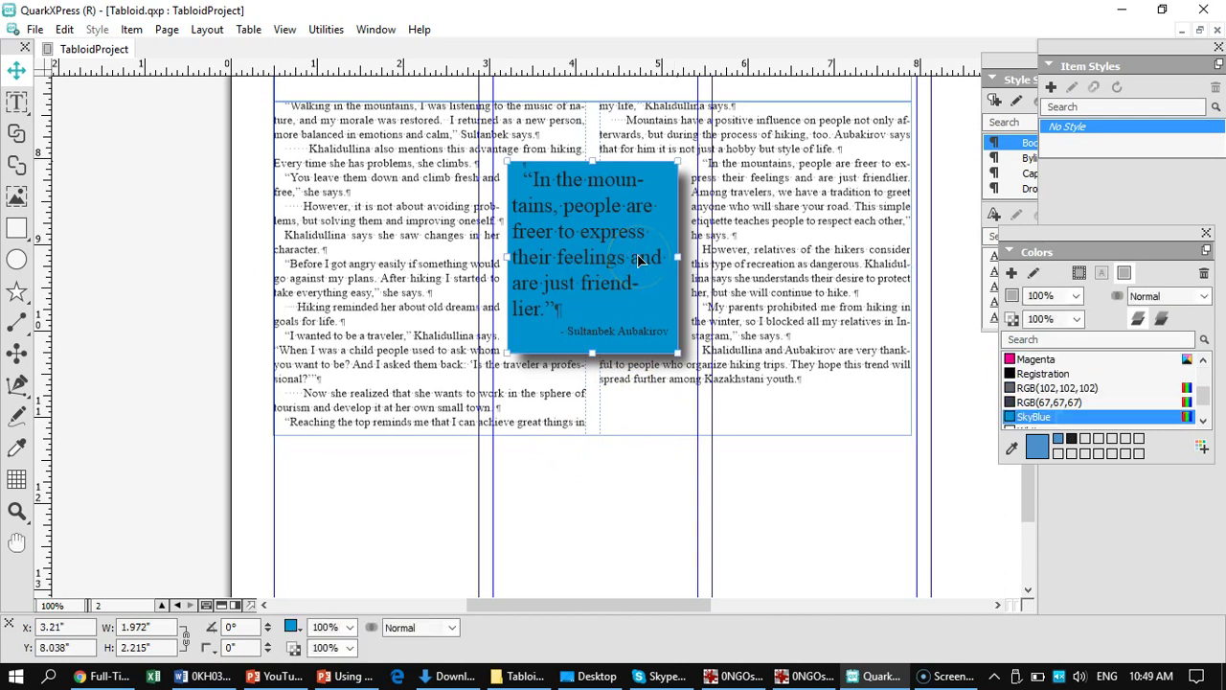
{"action": "key", "text": "ctrl+0"}
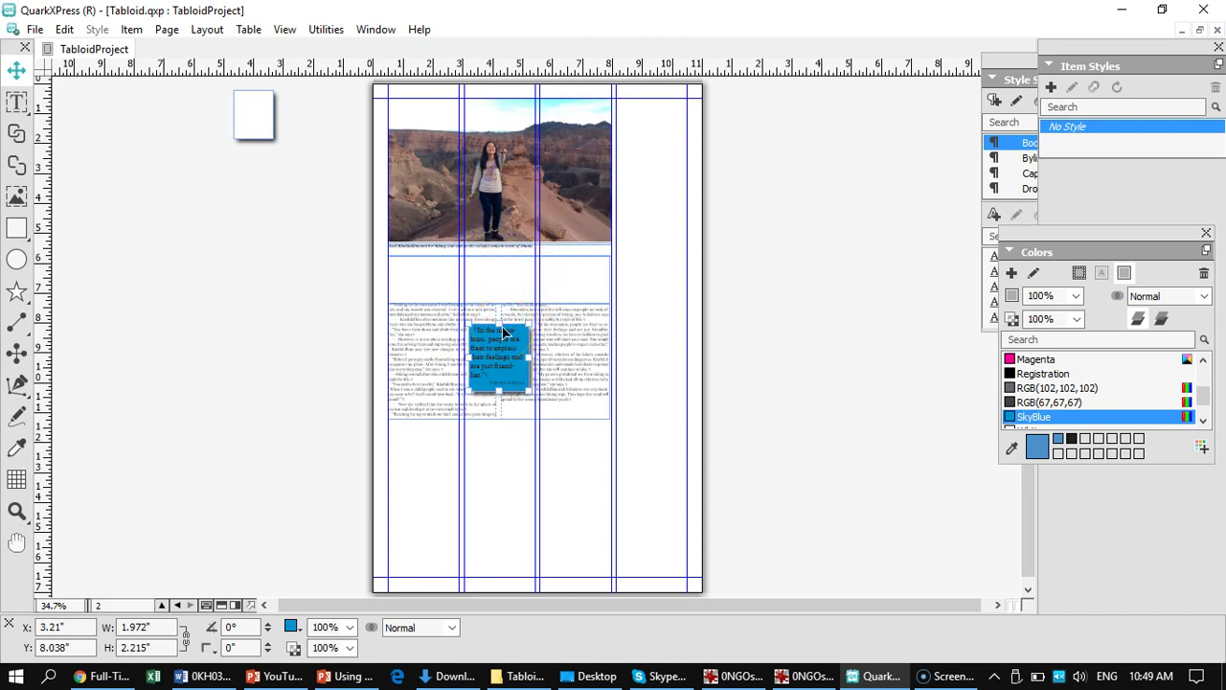
{"action": "key", "text": "ctrl+1"}
{"action": "left_click", "coordinate": [491, 384]}
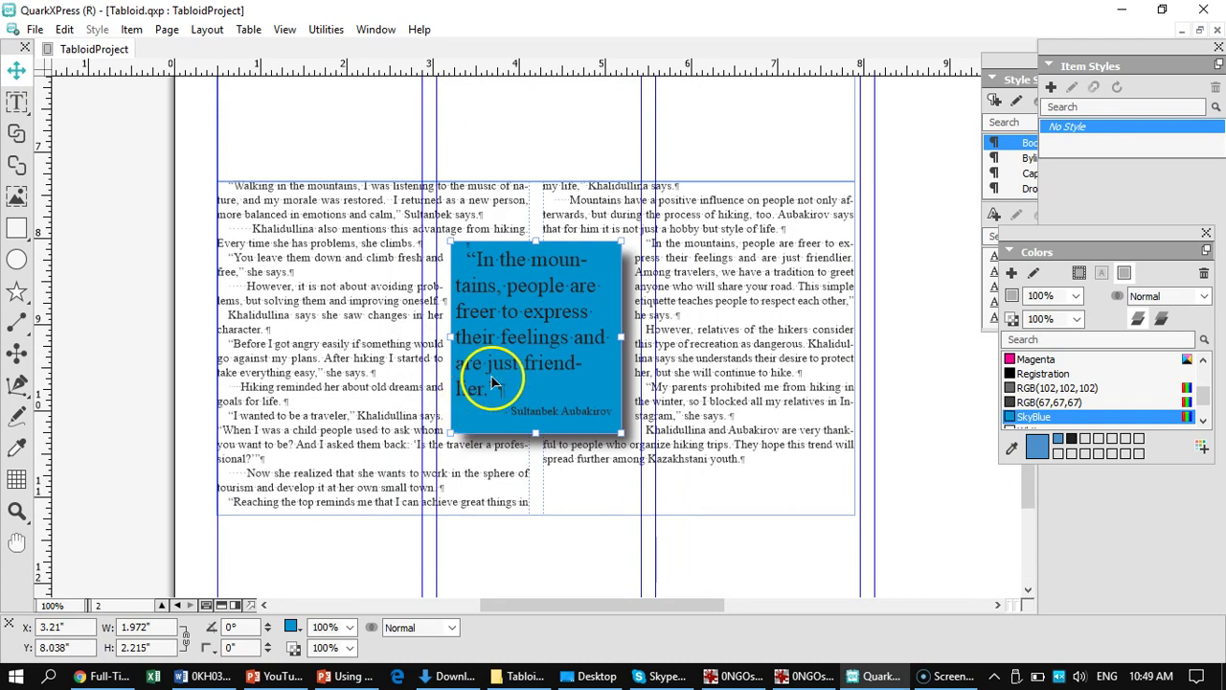
{"action": "left_click_drag", "start_coordinate": [329, 309], "coordinate": [319, 575]}
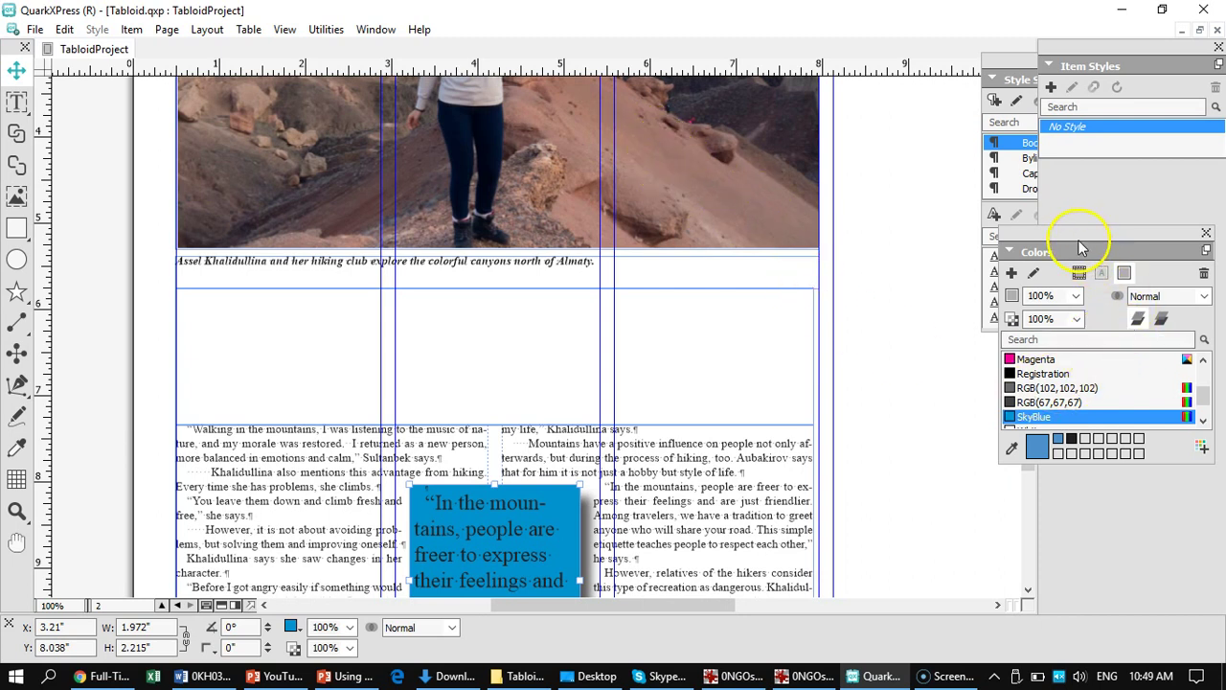
- Sample the rocky slope's brown from the photo and save it as the colour DessertBrown
{"action": "left_click_drag", "start_coordinate": [1081, 252], "coordinate": [982, 354]}
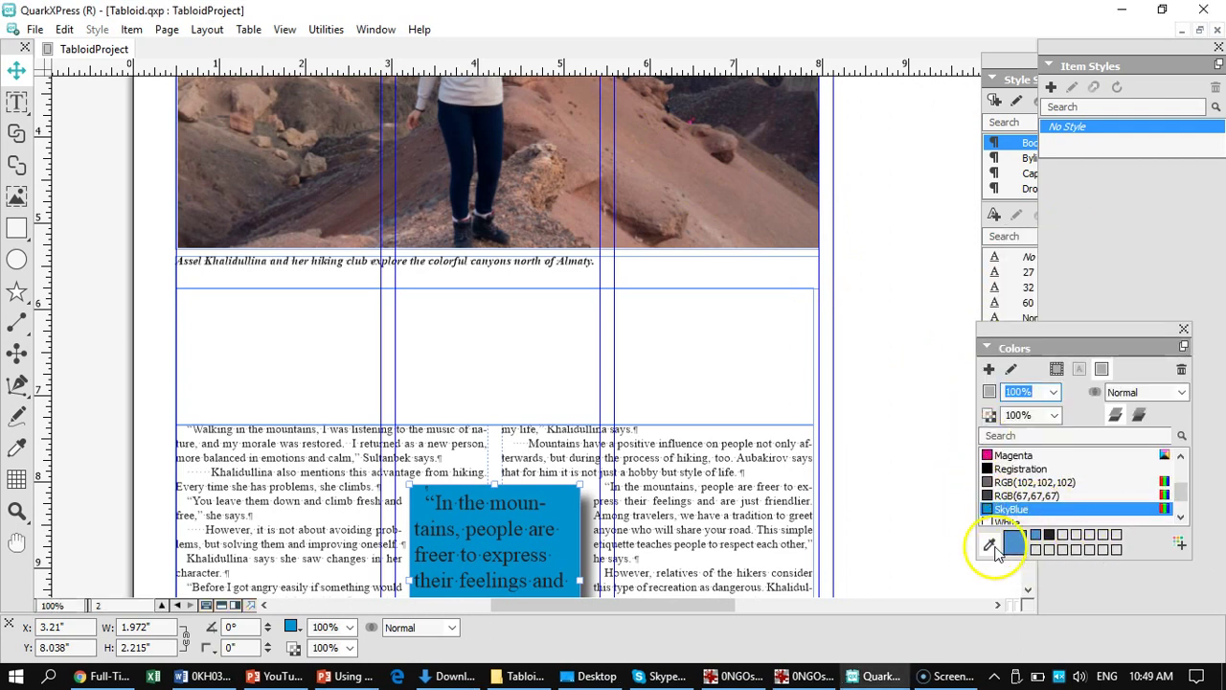
{"action": "left_click", "coordinate": [991, 546]}
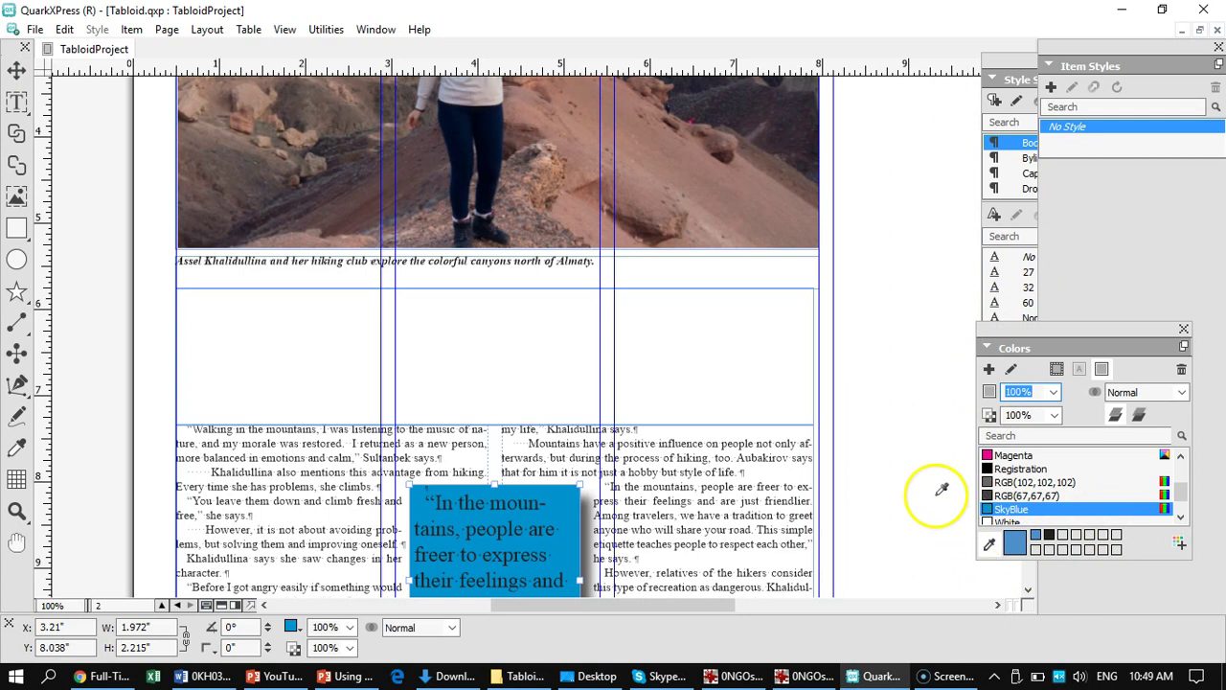
{"action": "left_click", "coordinate": [737, 191]}
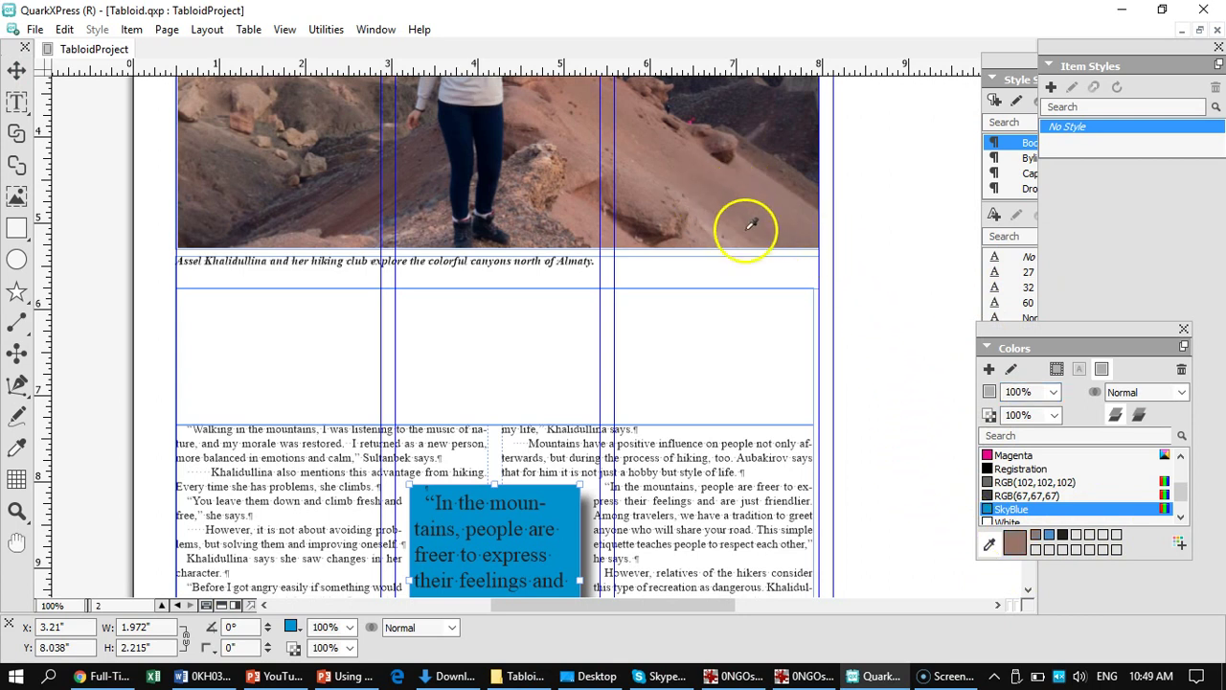
{"action": "left_click", "coordinate": [1180, 546]}
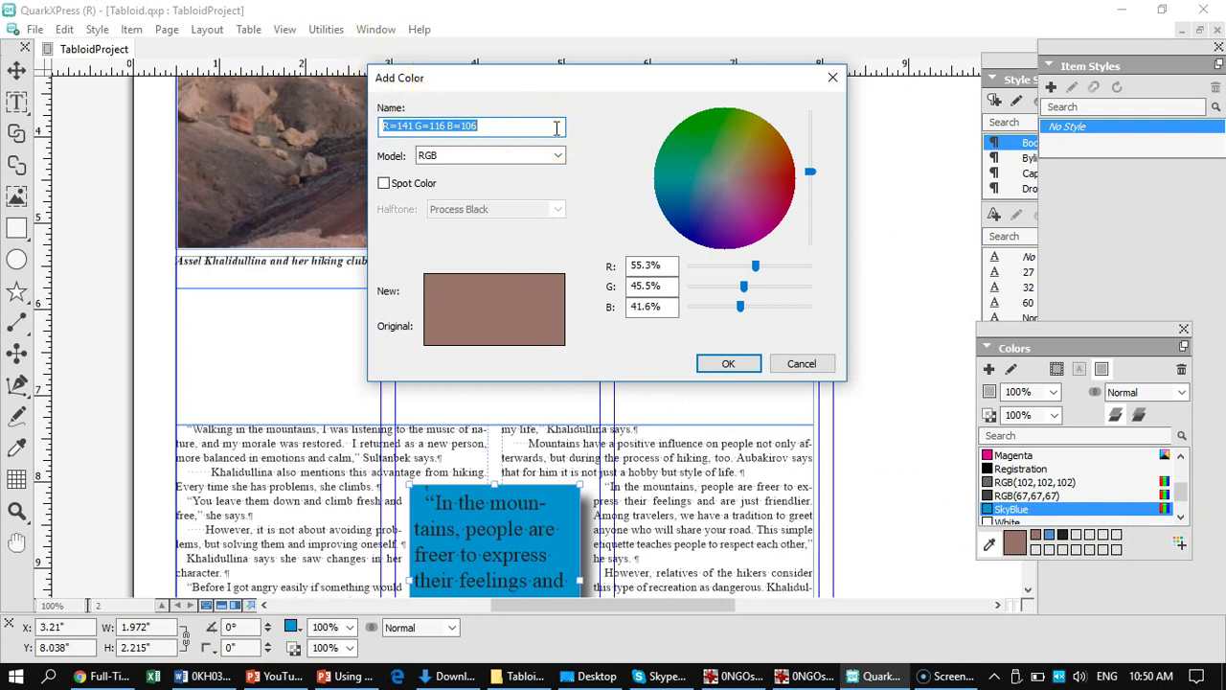
{"action": "type", "text": "Des"}
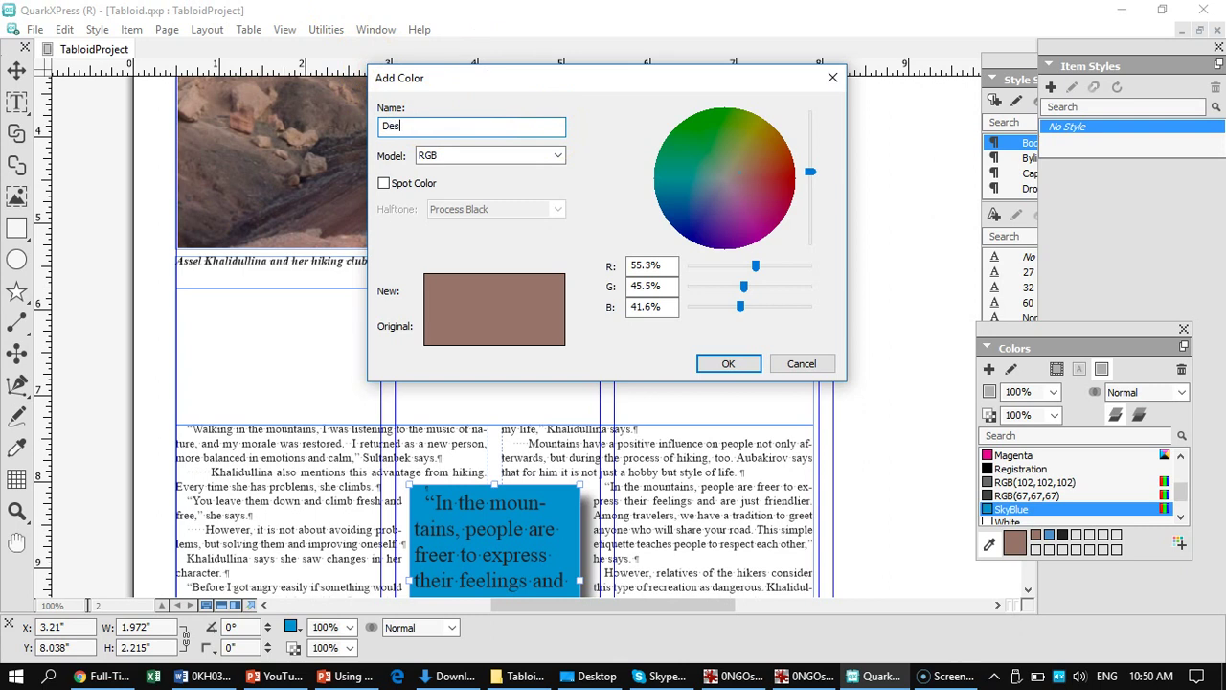
{"action": "type", "text": "sertBrown"}
{"action": "left_click", "coordinate": [728, 365]}
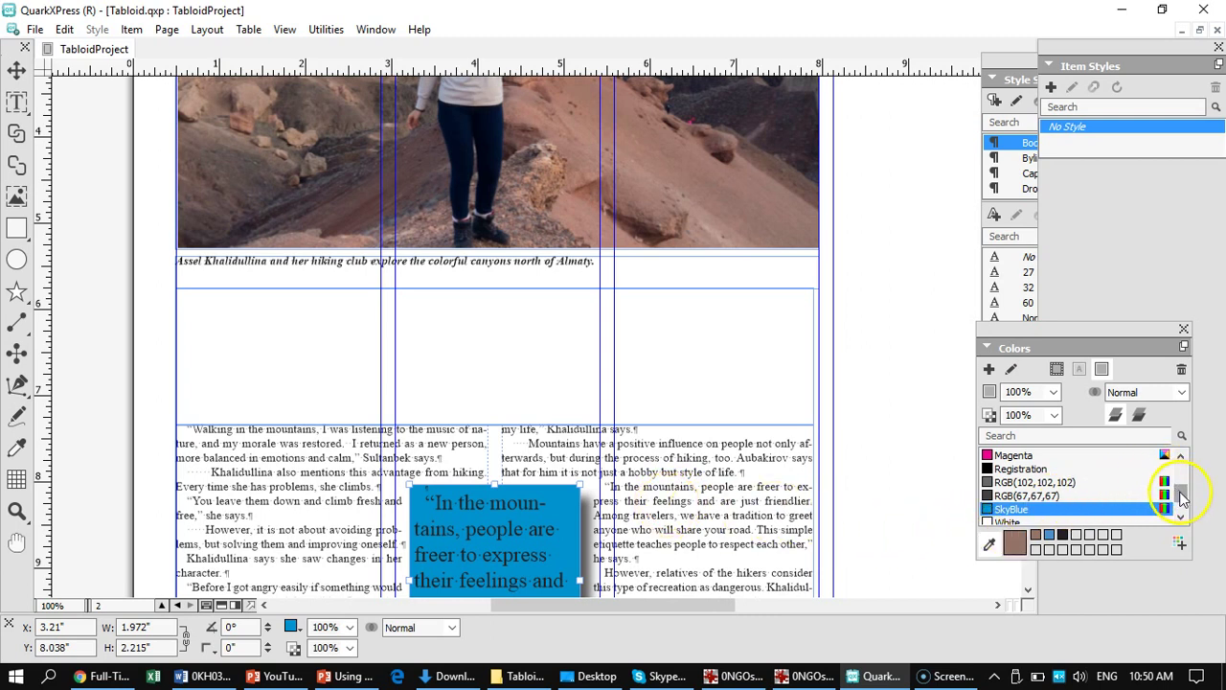
- Apply DessertBrown from the Colors palette as the pull-quote box's fill
{"action": "scroll", "coordinate": [1181, 495], "scroll_direction": "down", "scroll_amount": 2}
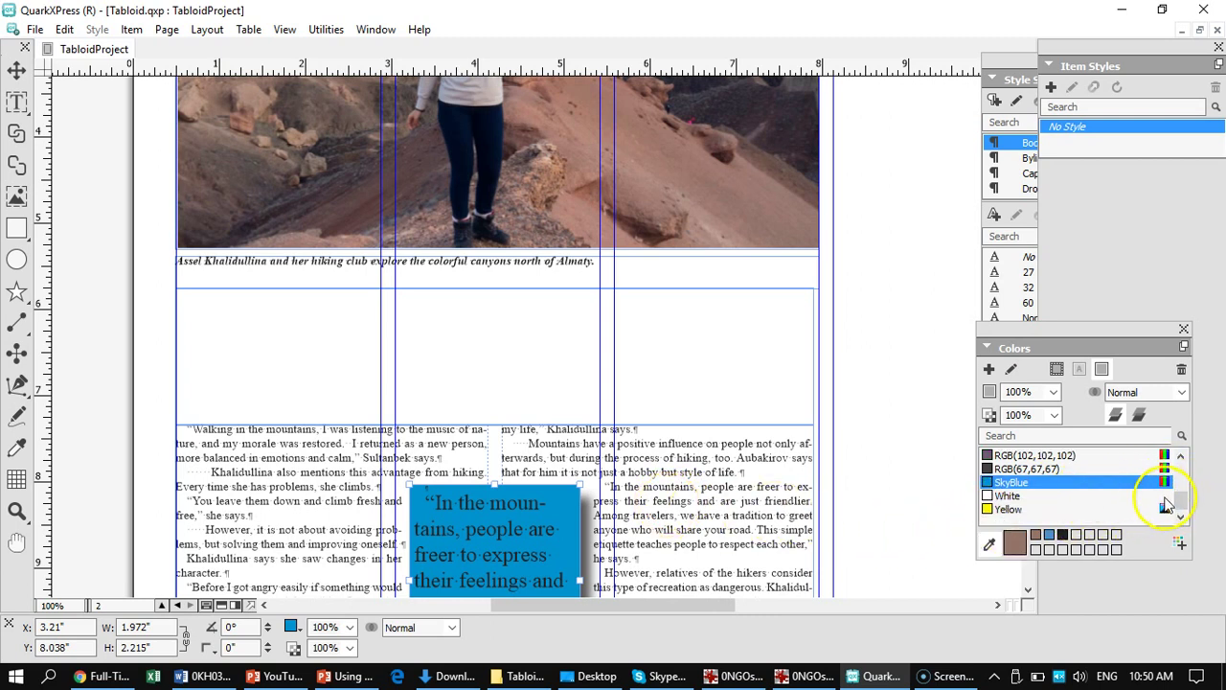
{"action": "left_click_drag", "start_coordinate": [1181, 500], "coordinate": [1181, 473]}
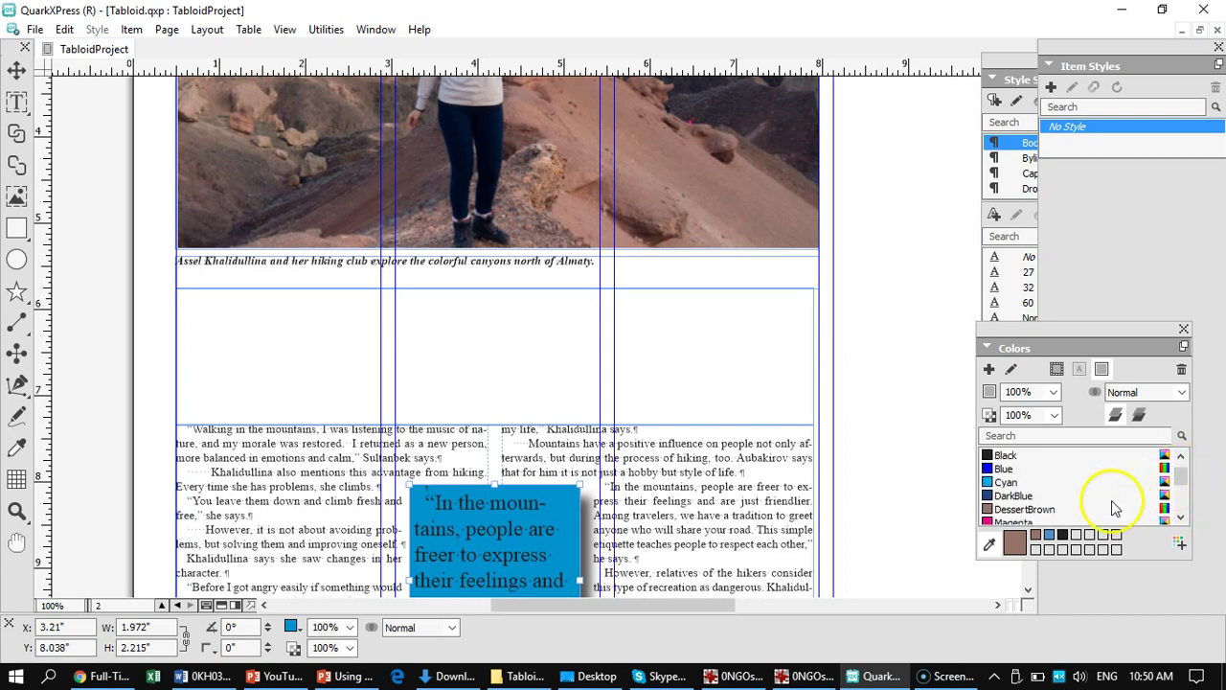
{"action": "left_click", "coordinate": [996, 509]}
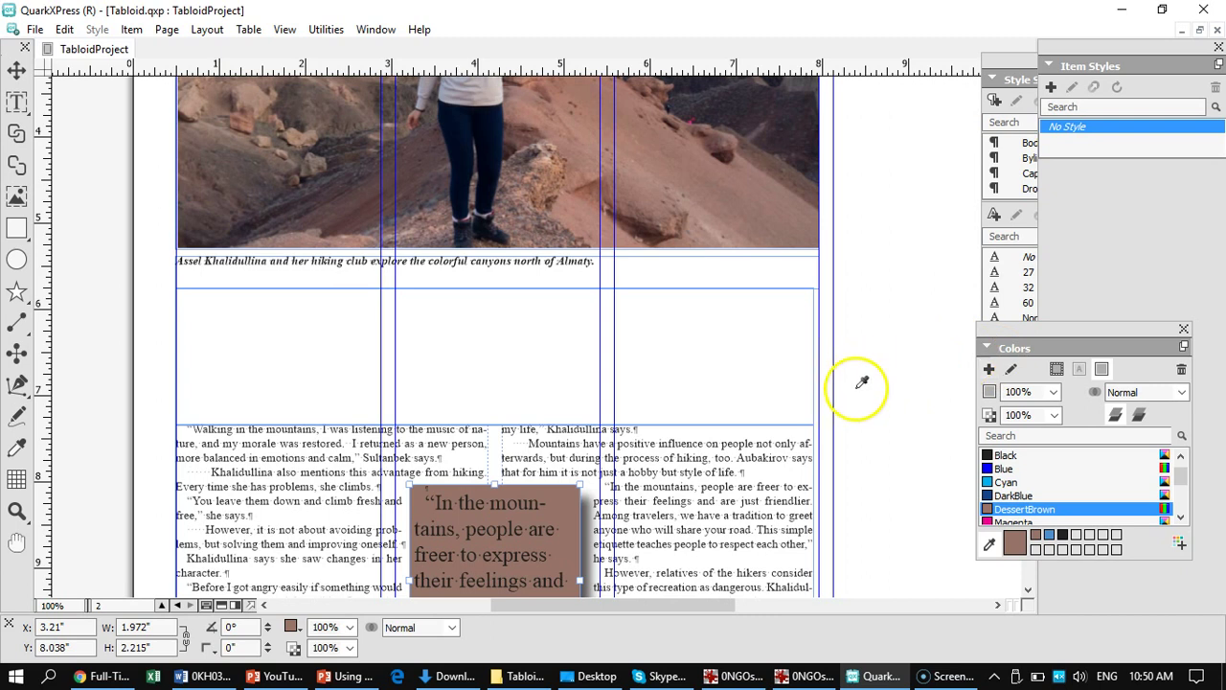
{"action": "left_click", "coordinate": [990, 545]}
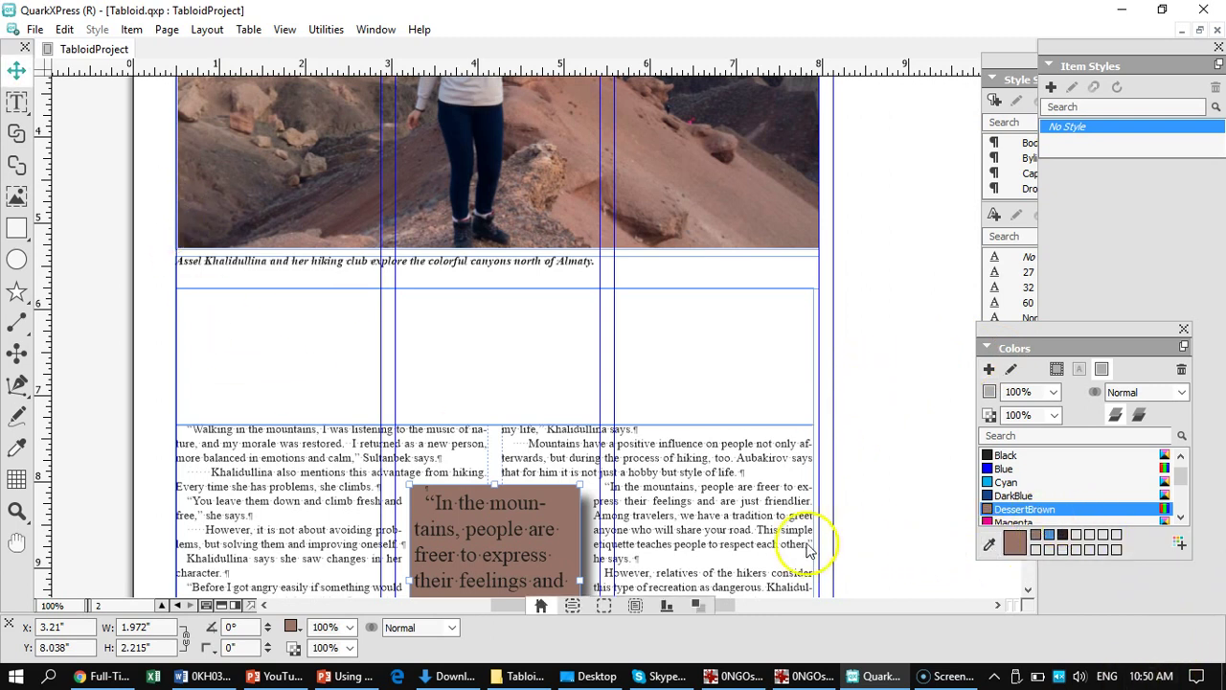
{"action": "scroll", "coordinate": [670, 522], "scroll_direction": "down", "scroll_amount": 5}
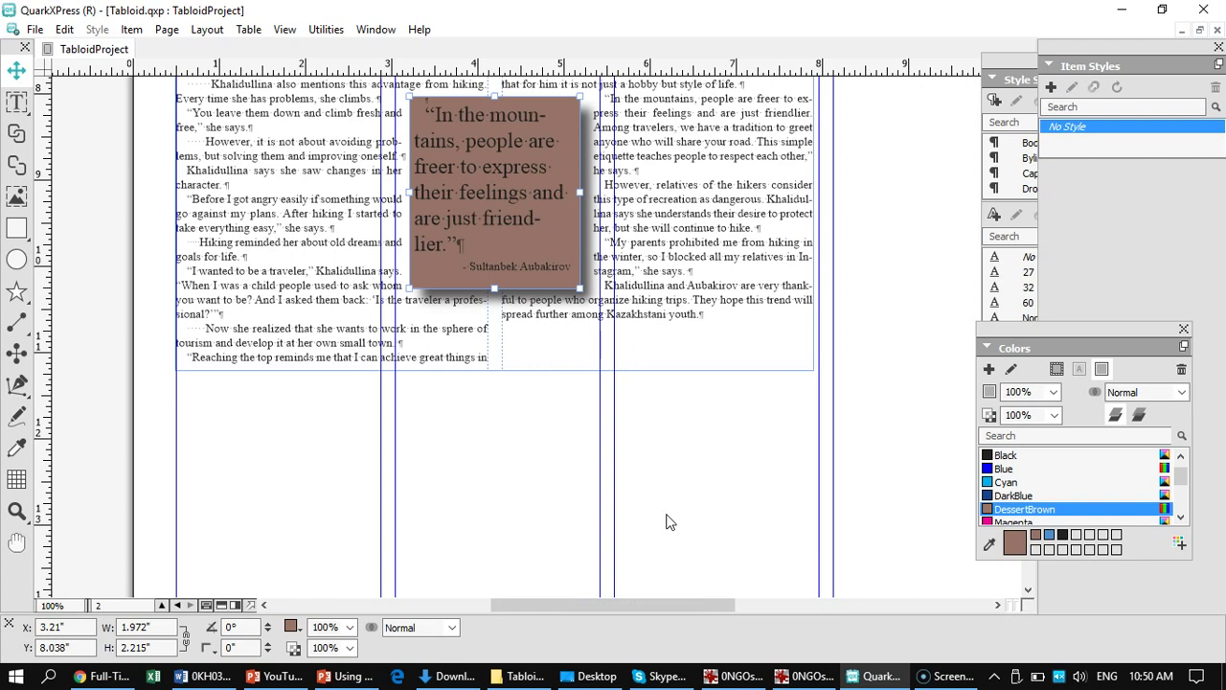
{"action": "key", "text": "ctrl+0"}
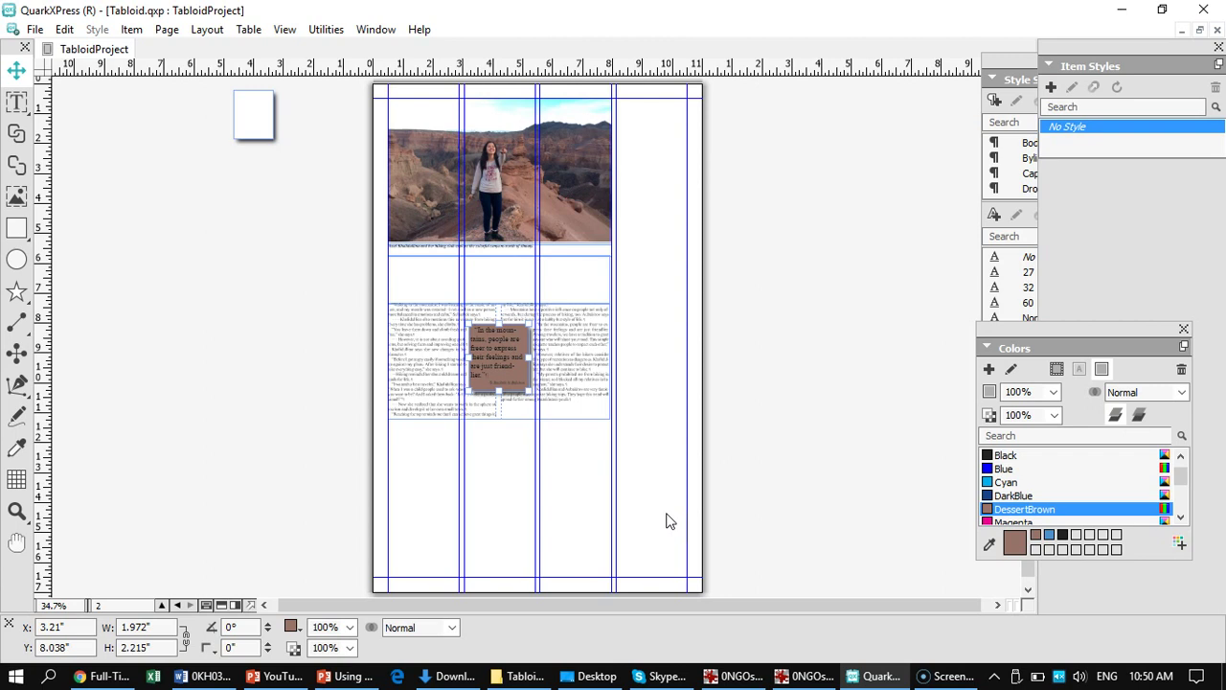
{"action": "key", "text": "ctrl+1"}
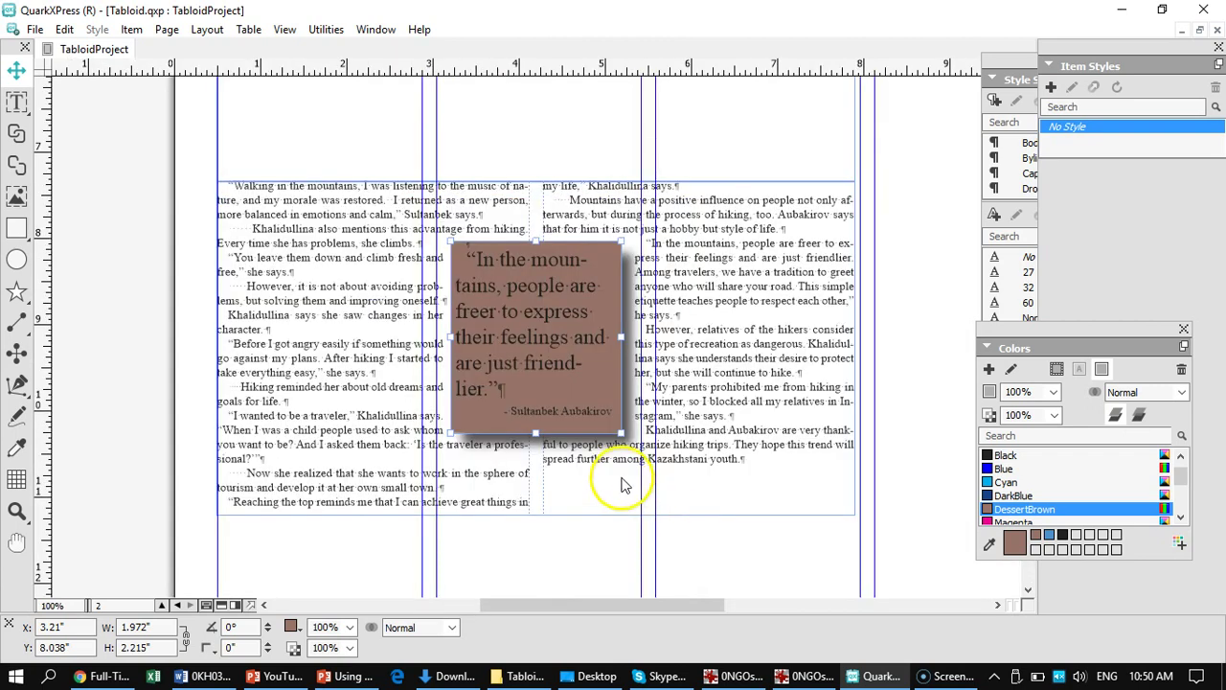
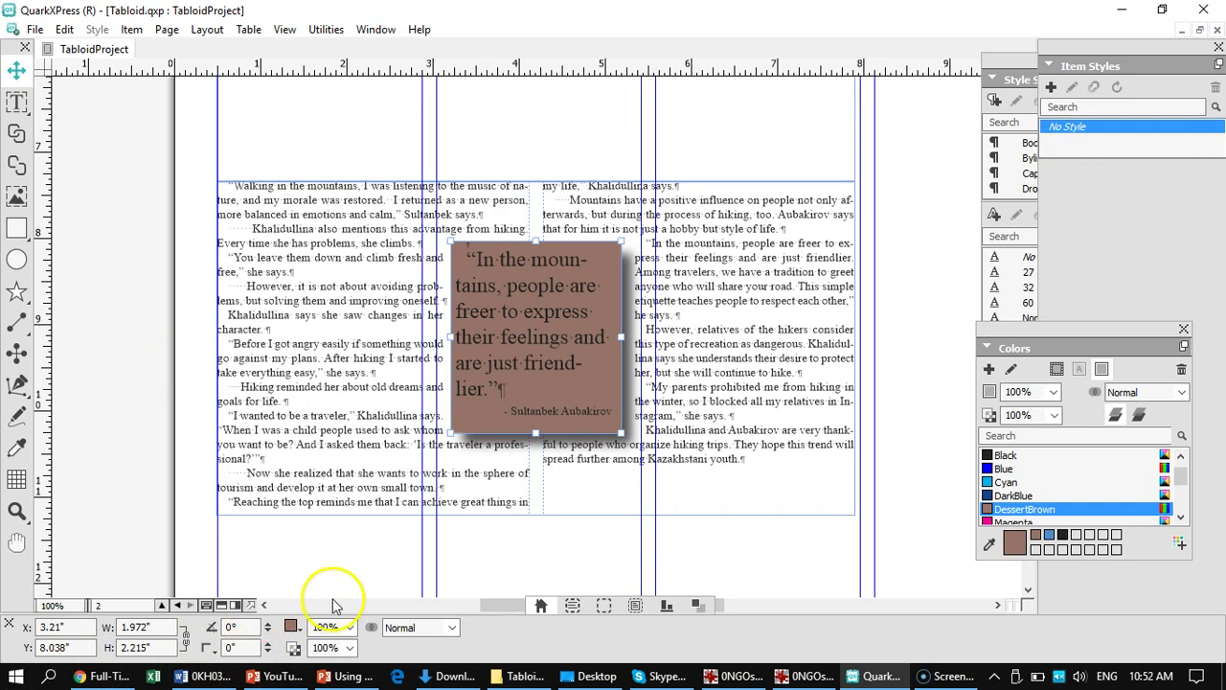
- Raise the pull-quote box's runaround outset from 0 pt to 7 pt so the story columns reflow
{"action": "left_click", "coordinate": [603, 605]}
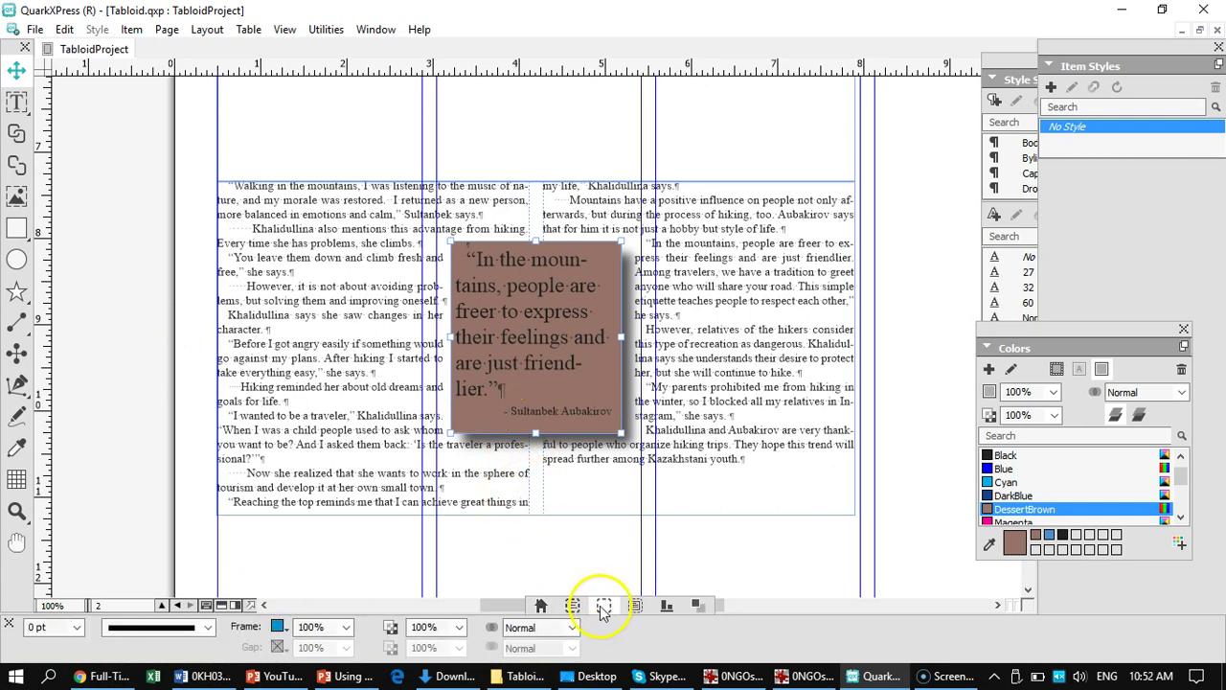
{"action": "left_click", "coordinate": [635, 605]}
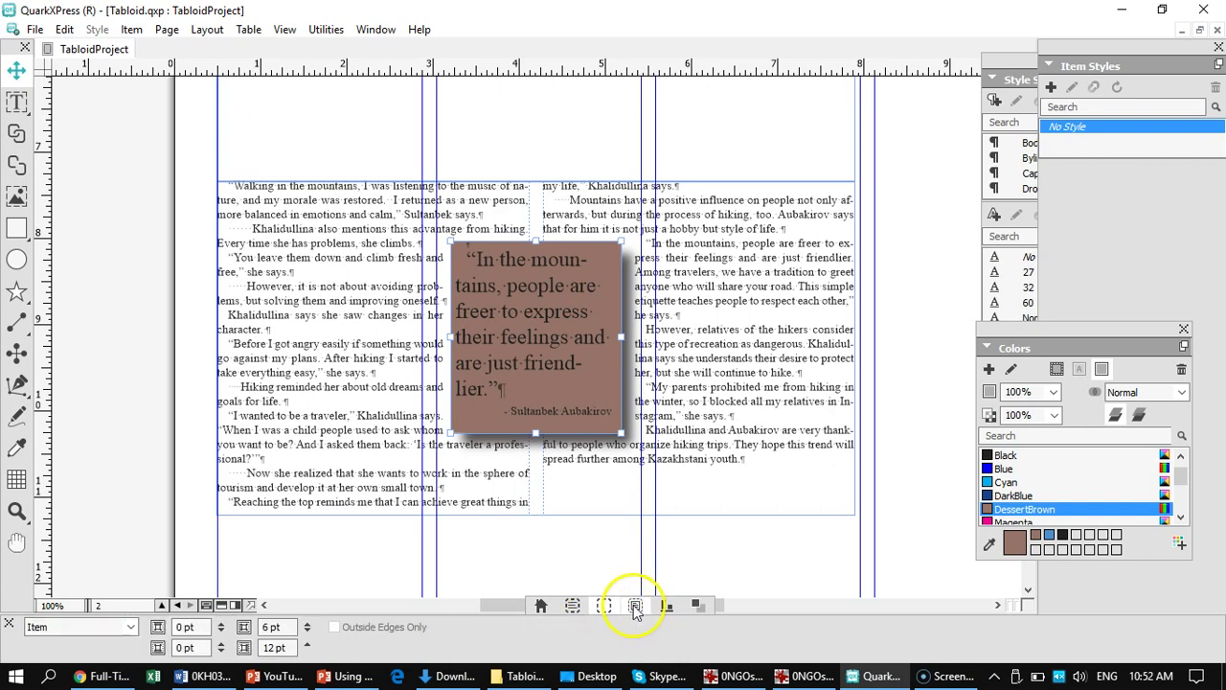
{"action": "left_click", "coordinate": [220, 647]}
{"action": "left_click", "coordinate": [220, 648]}
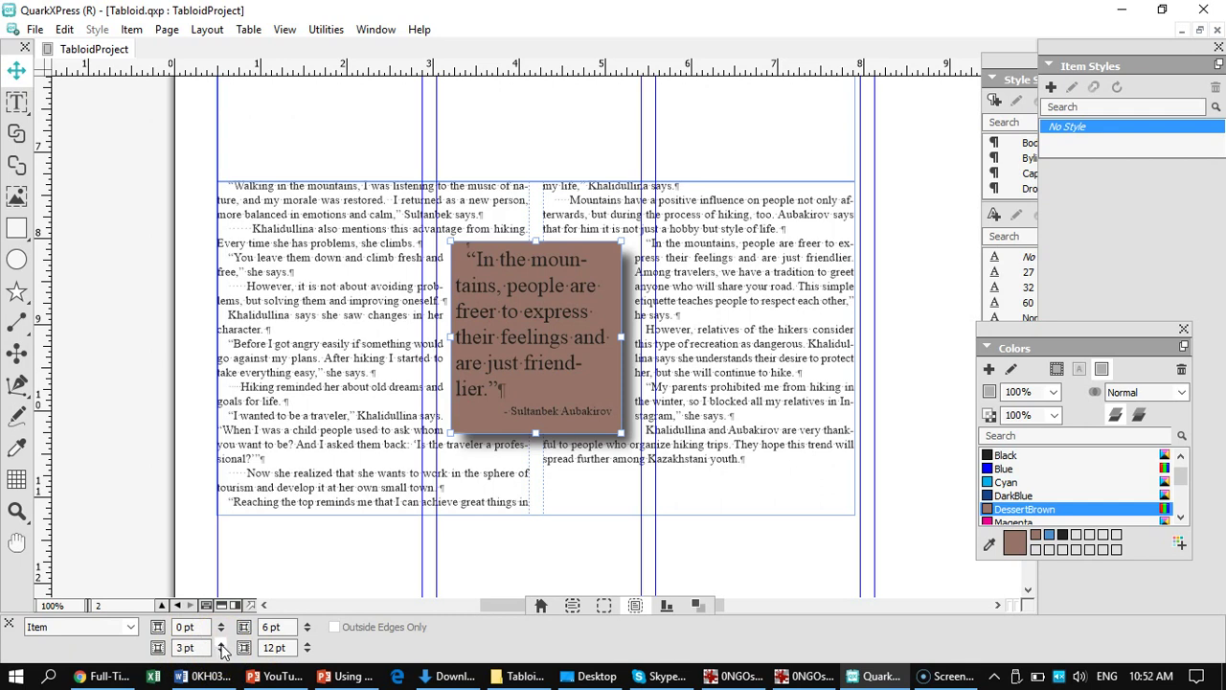
{"action": "left_click", "coordinate": [221, 647]}
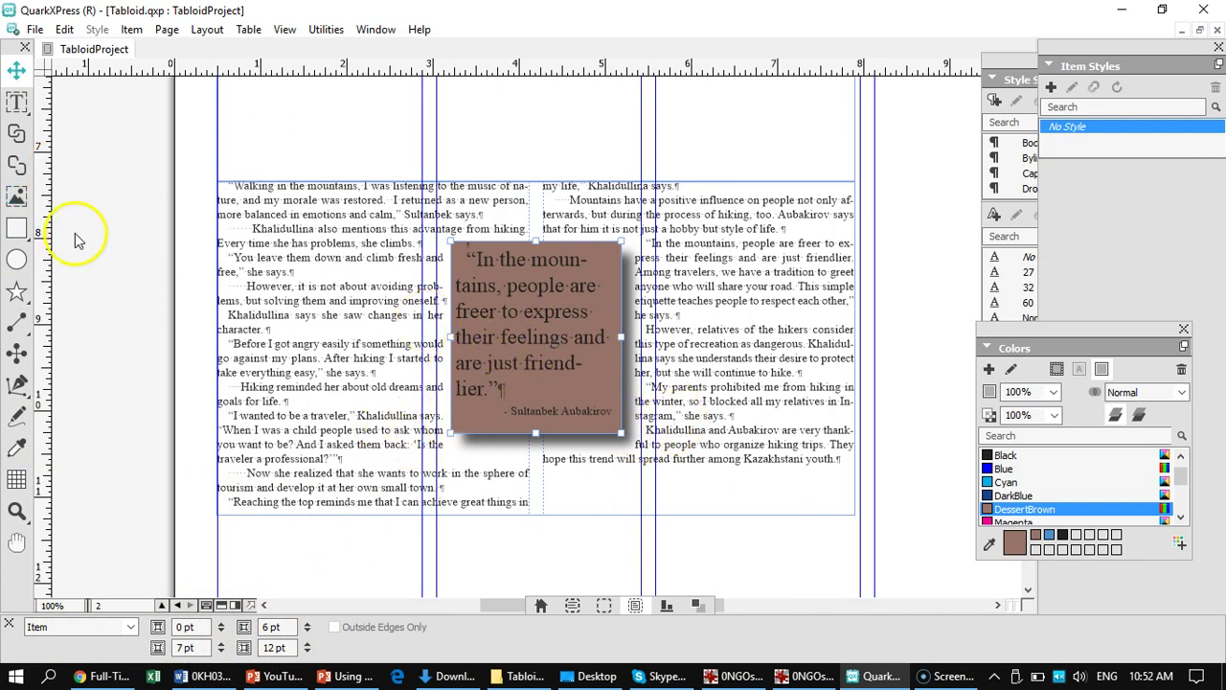
- Select all the quote box text, including the attribution, and colour it White
{"action": "left_click", "coordinate": [16, 101]}
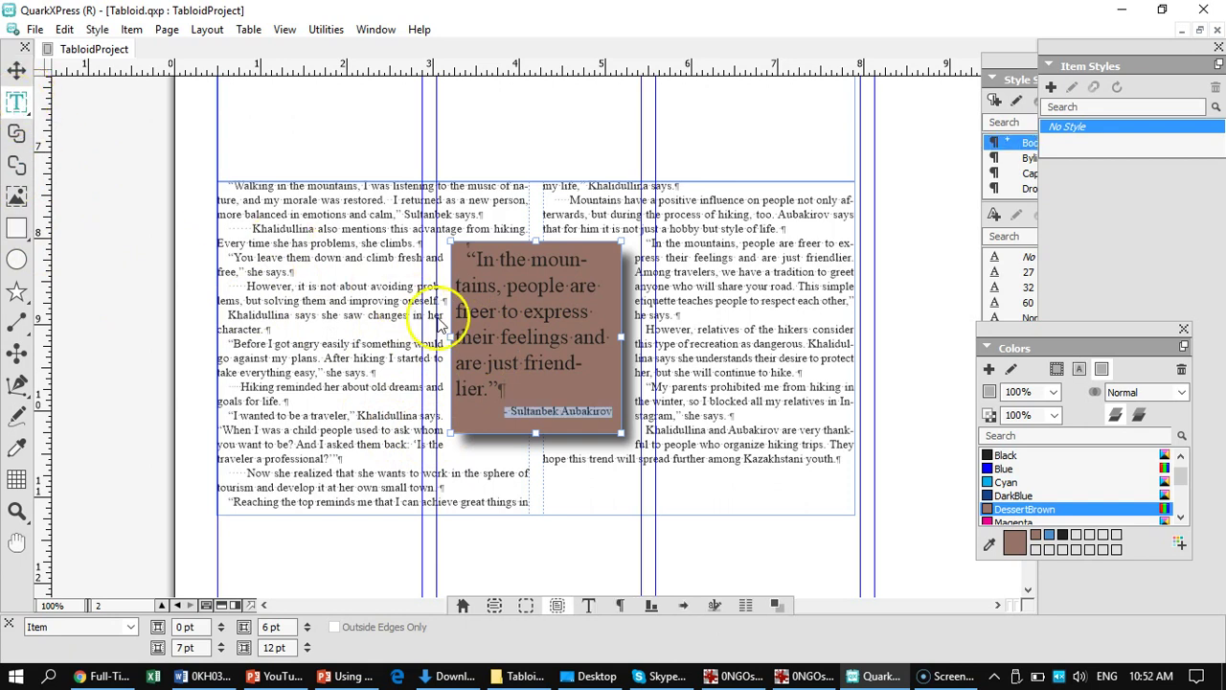
{"action": "left_click", "coordinate": [489, 304]}
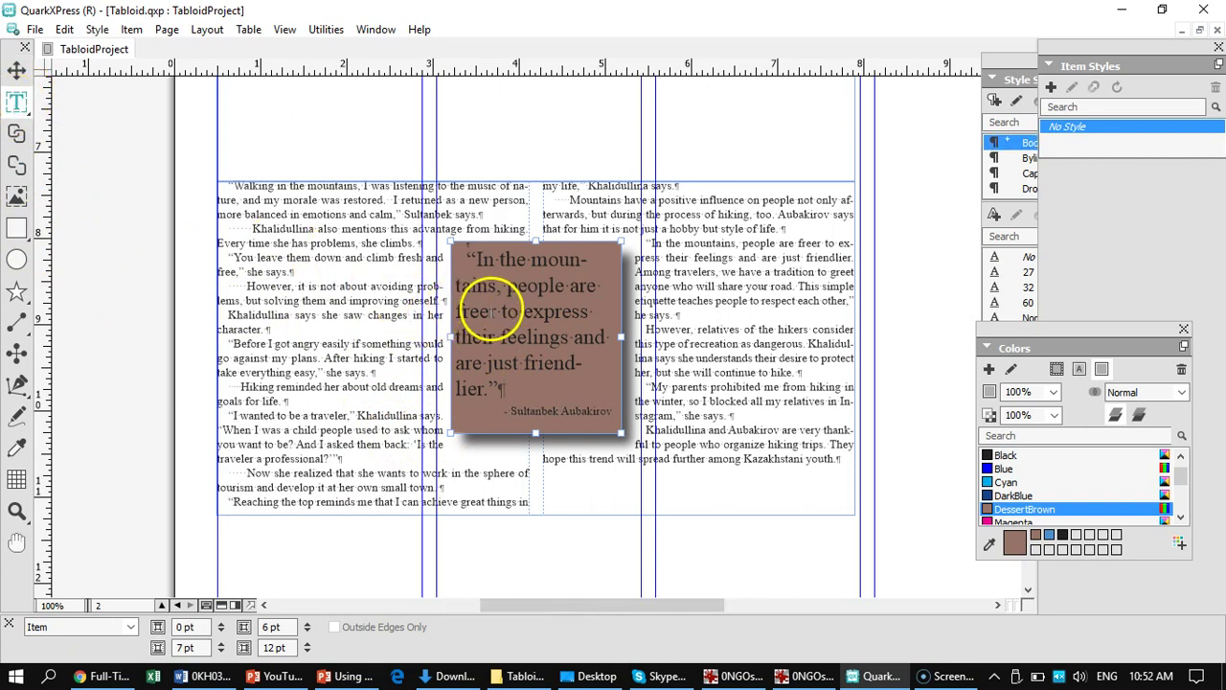
{"action": "key", "text": "ctrl+a"}
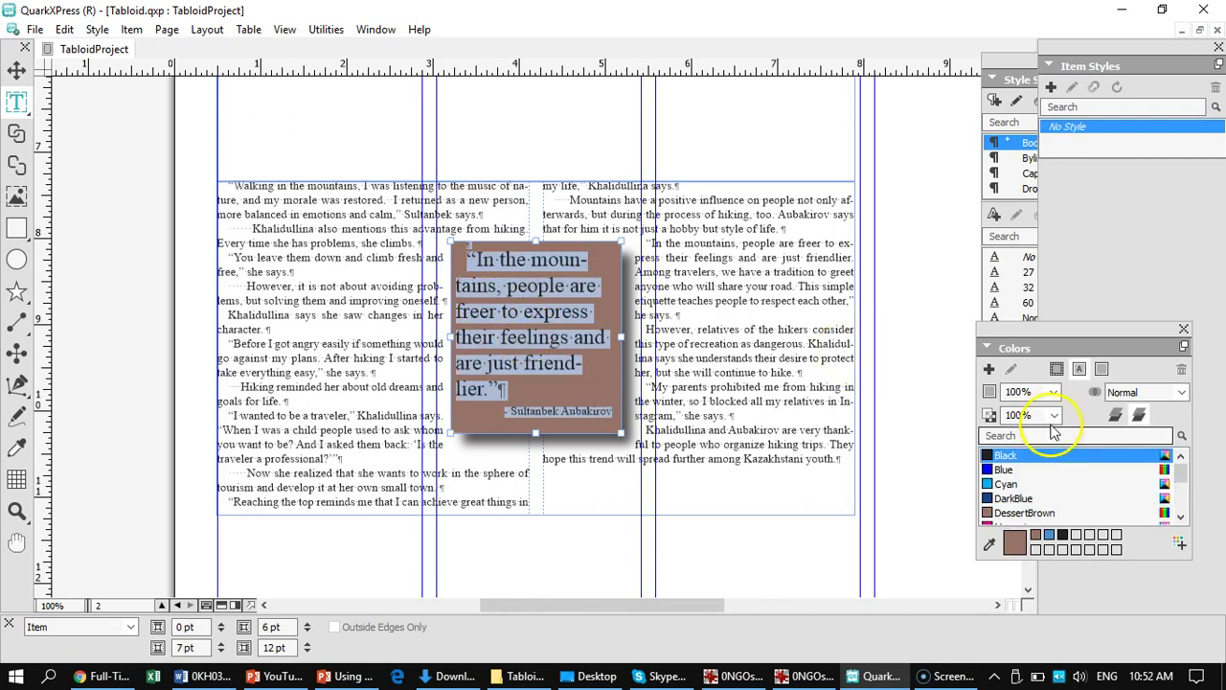
{"action": "left_click_drag", "start_coordinate": [1190, 476], "coordinate": [1182, 504]}
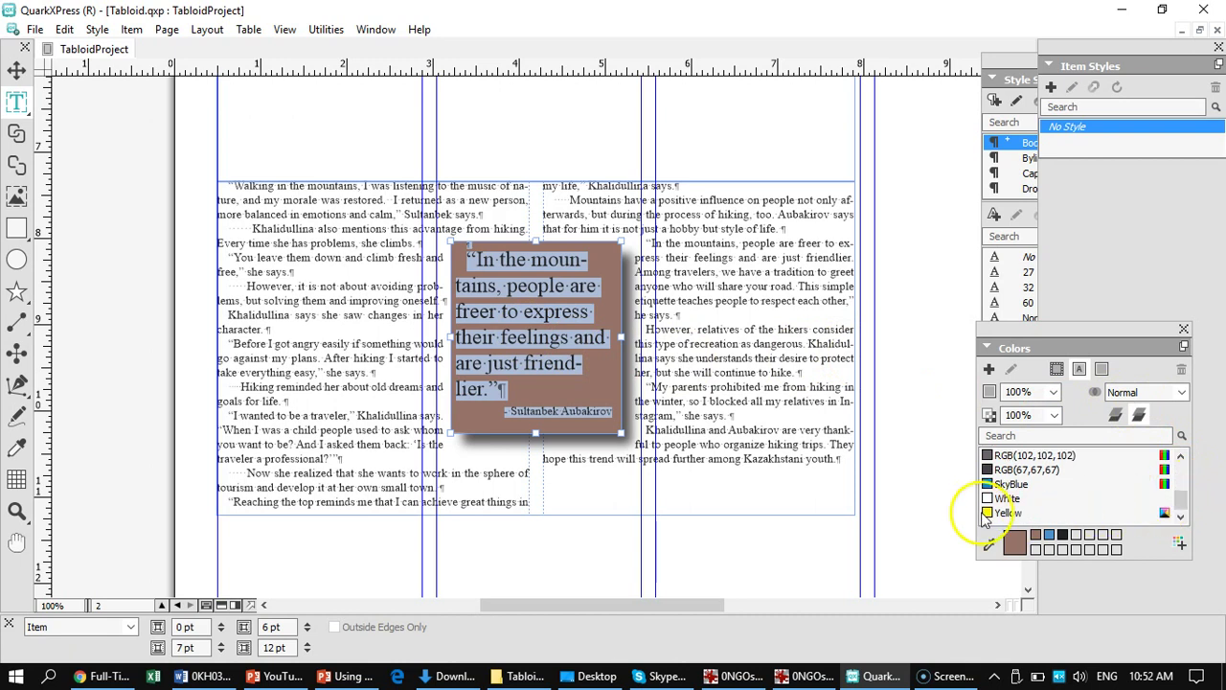
{"action": "left_click", "coordinate": [1004, 498]}
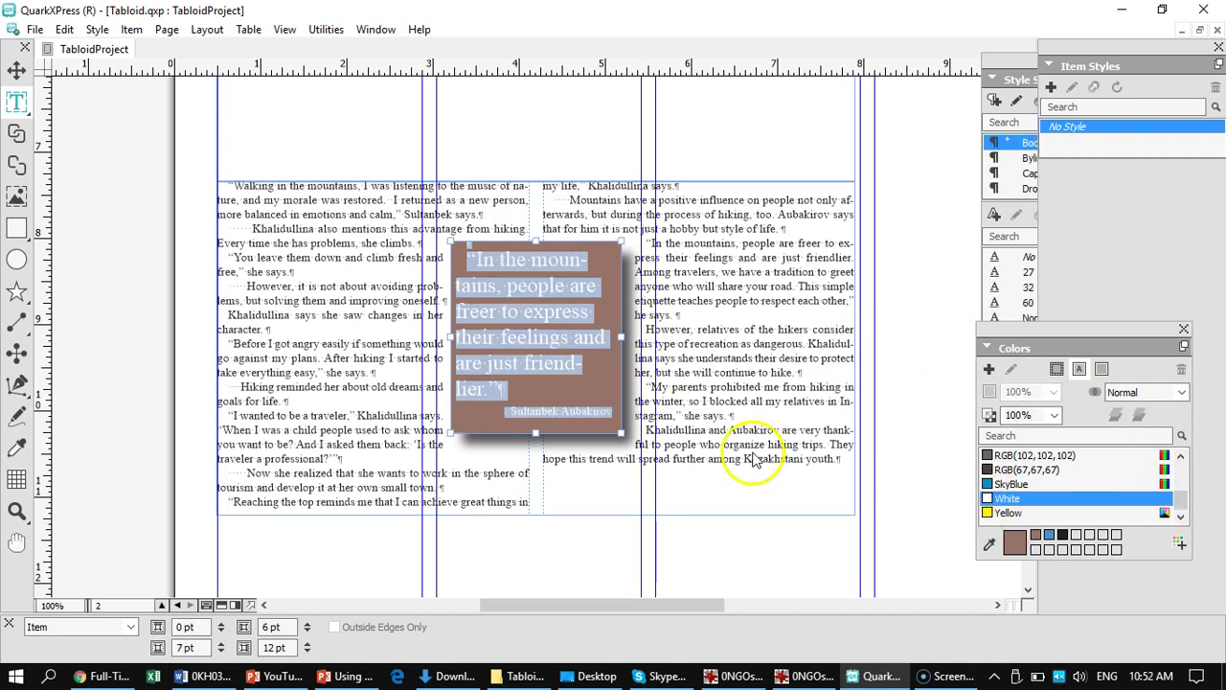
{"action": "left_click", "coordinate": [314, 379]}
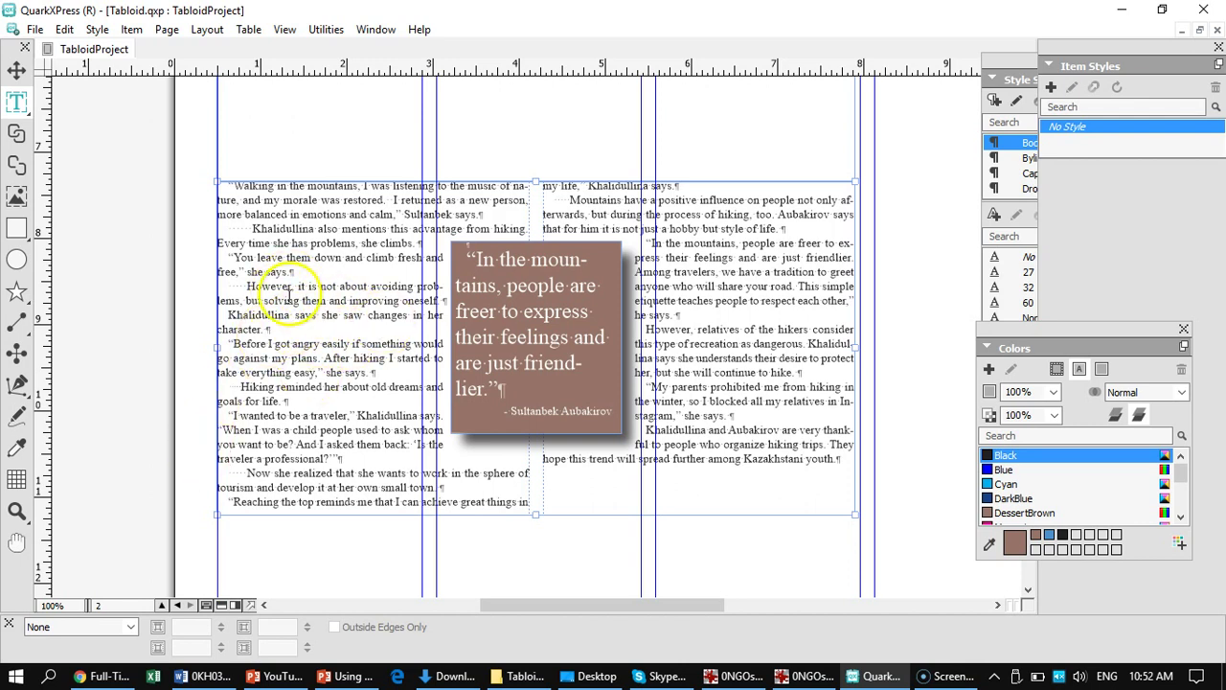
{"action": "left_click_drag", "start_coordinate": [326, 274], "coordinate": [323, 471]}
{"action": "left_click_drag", "start_coordinate": [391, 285], "coordinate": [355, 252]}
{"action": "left_click_drag", "start_coordinate": [323, 512], "coordinate": [301, 667]}
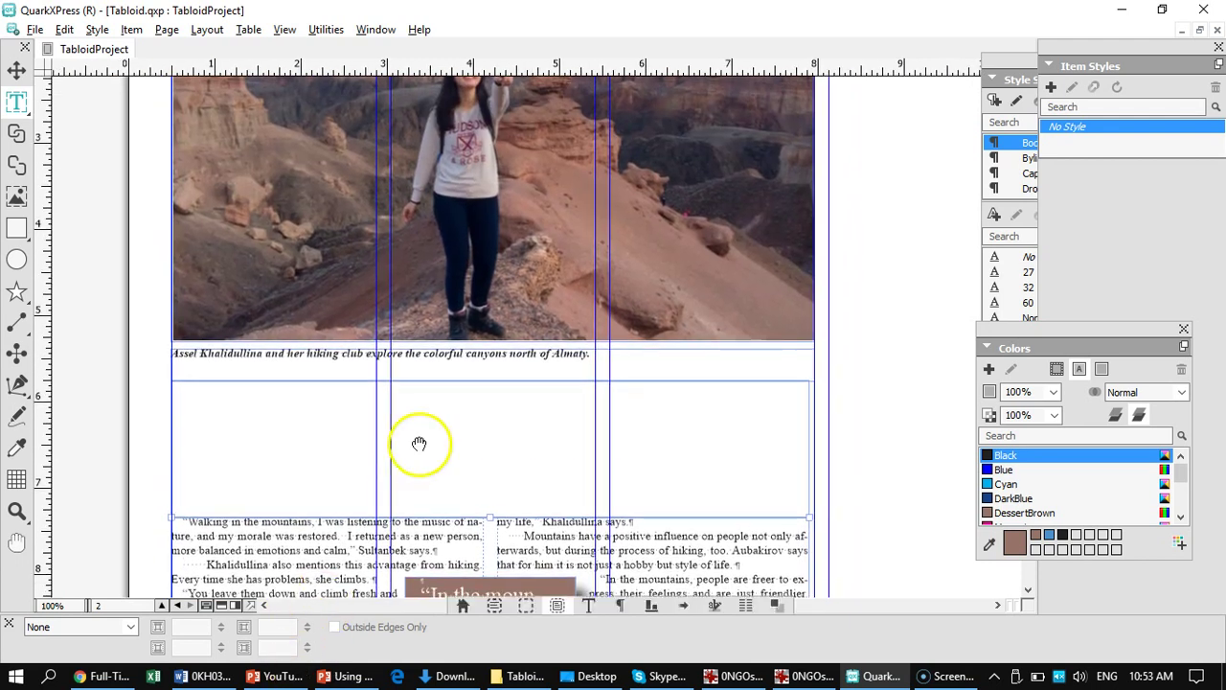
{"action": "left_click_drag", "start_coordinate": [638, 277], "coordinate": [627, 249]}
{"action": "left_click_drag", "start_coordinate": [328, 529], "coordinate": [322, 300]}
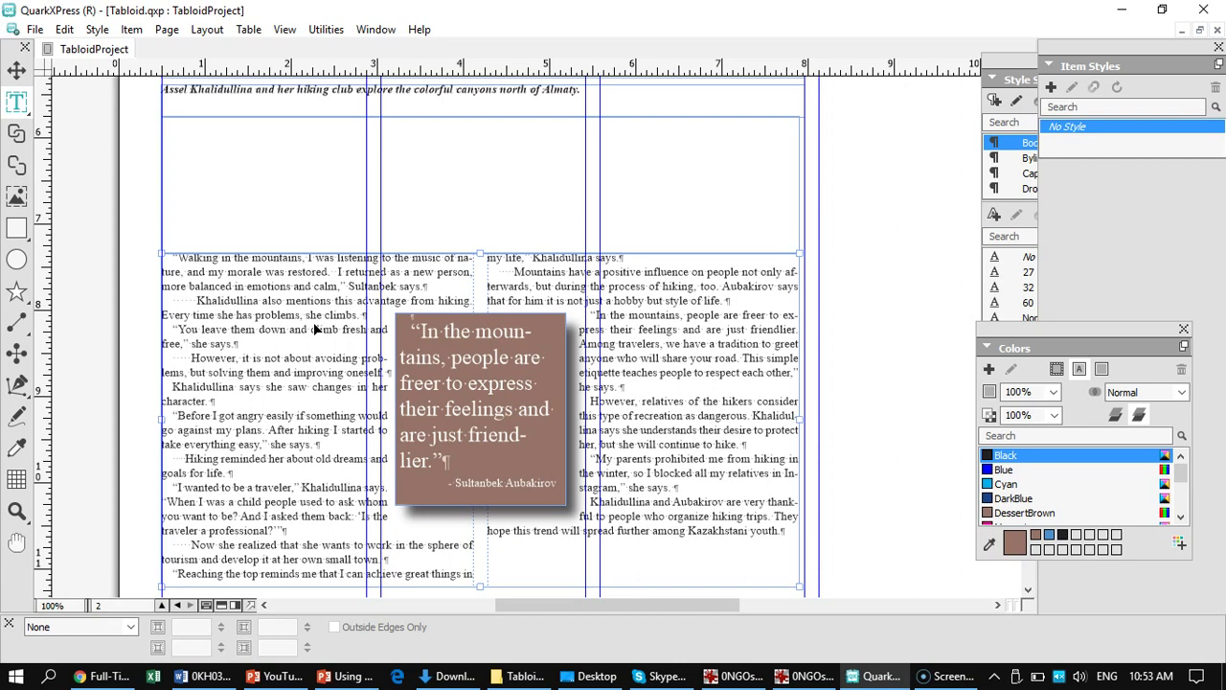
{"action": "key", "text": "ctrl+0"}
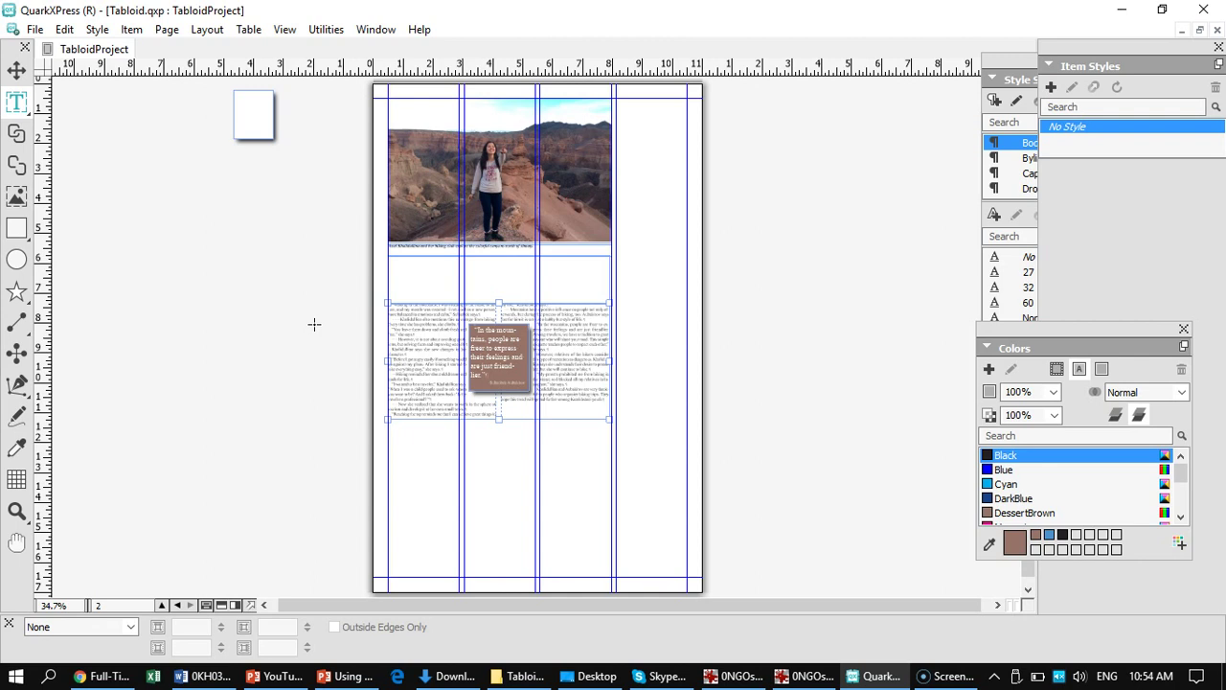
{"action": "key", "text": "ctrl+1"}
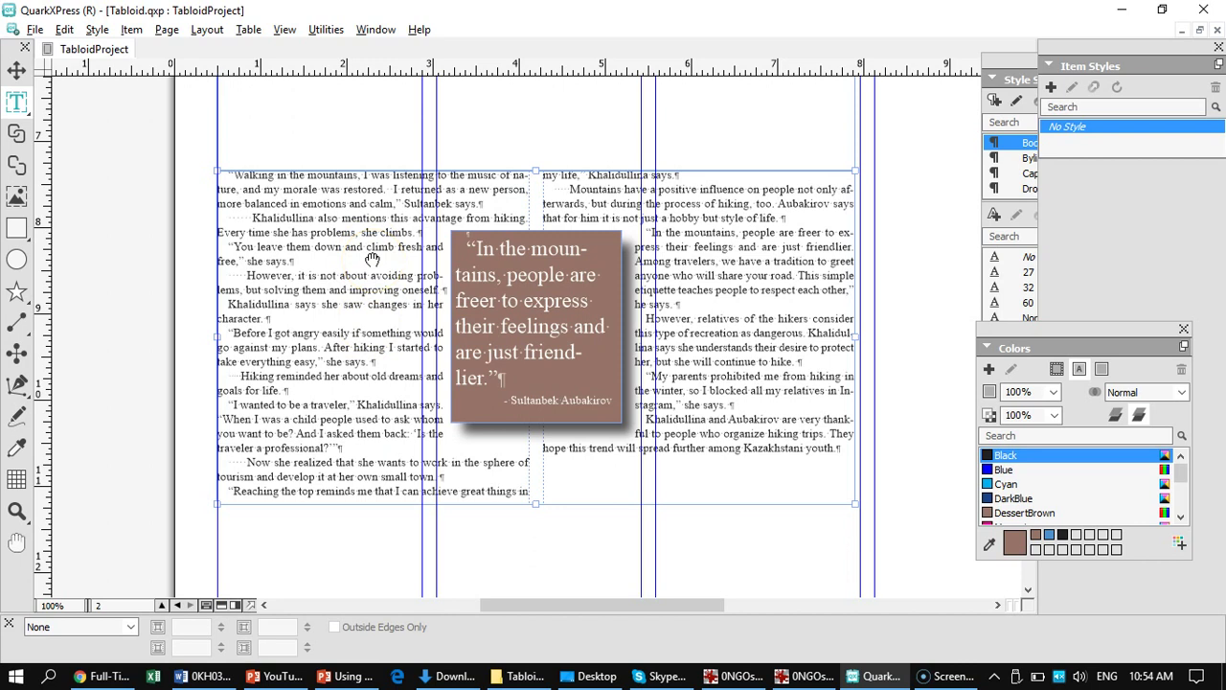
{"action": "scroll", "coordinate": [373, 258], "scroll_direction": "up", "scroll_amount": 5}
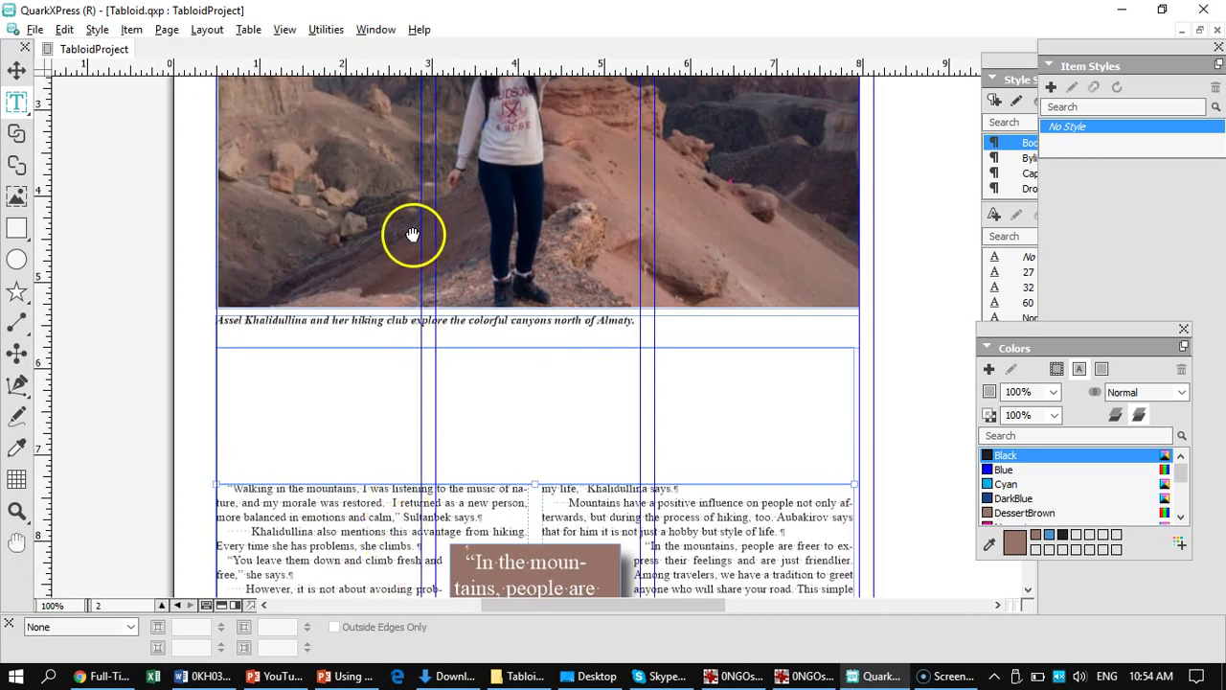
{"action": "left_click_drag", "start_coordinate": [412, 234], "coordinate": [405, 428]}
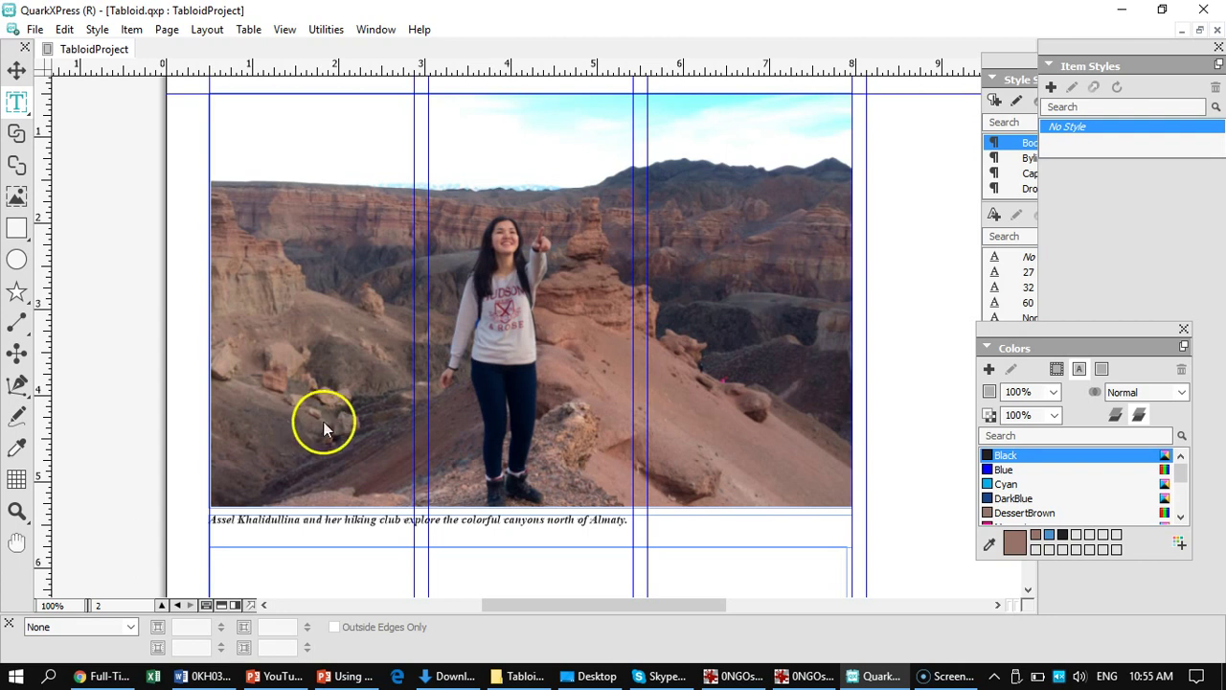
{"action": "left_click", "coordinate": [562, 311]}
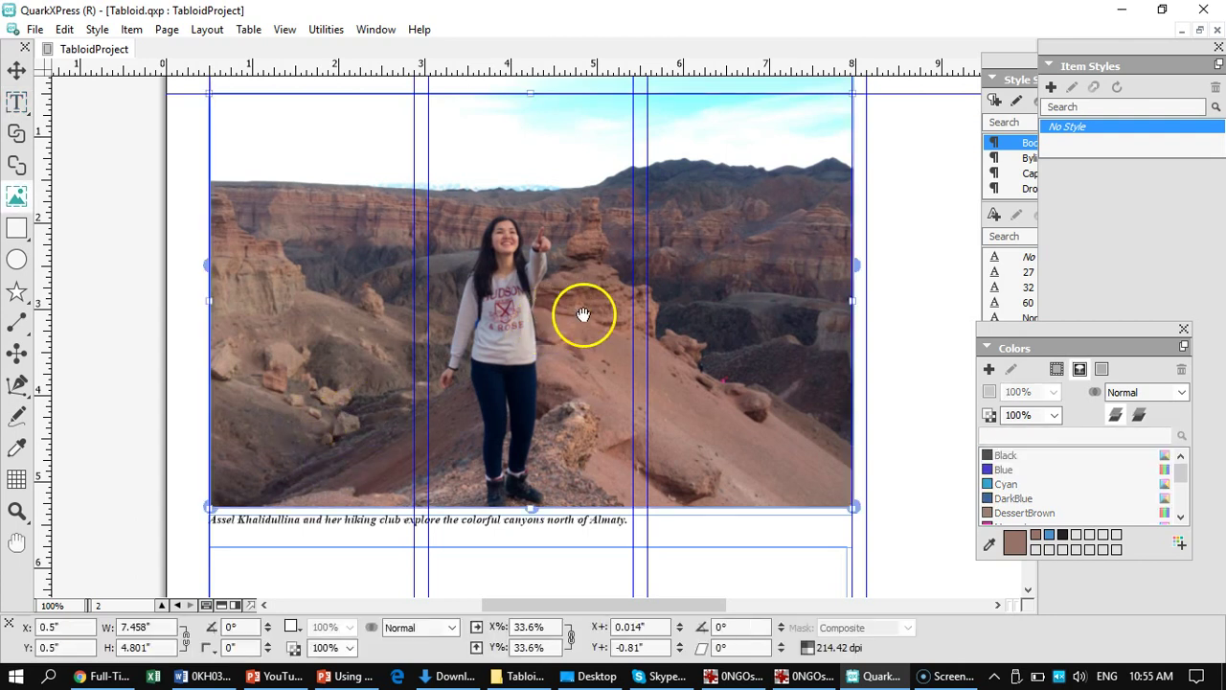
{"action": "right_click", "coordinate": [575, 326]}
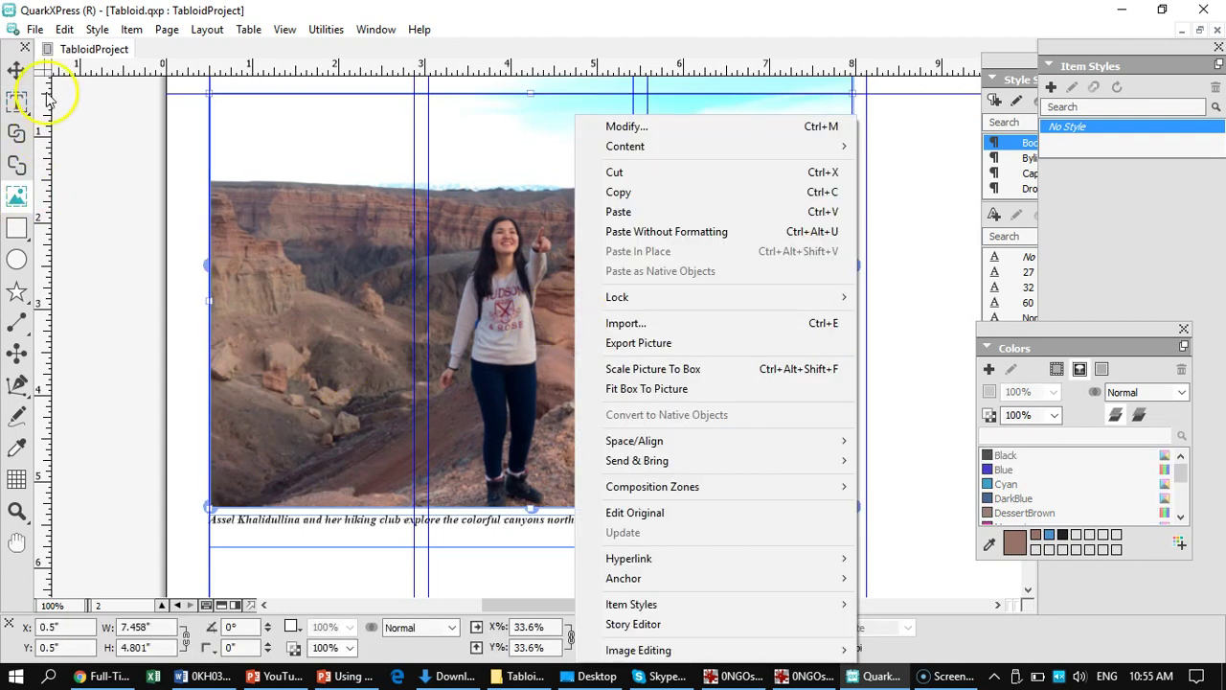
{"action": "left_click", "coordinate": [17, 72]}
{"action": "right_click", "coordinate": [573, 293]}
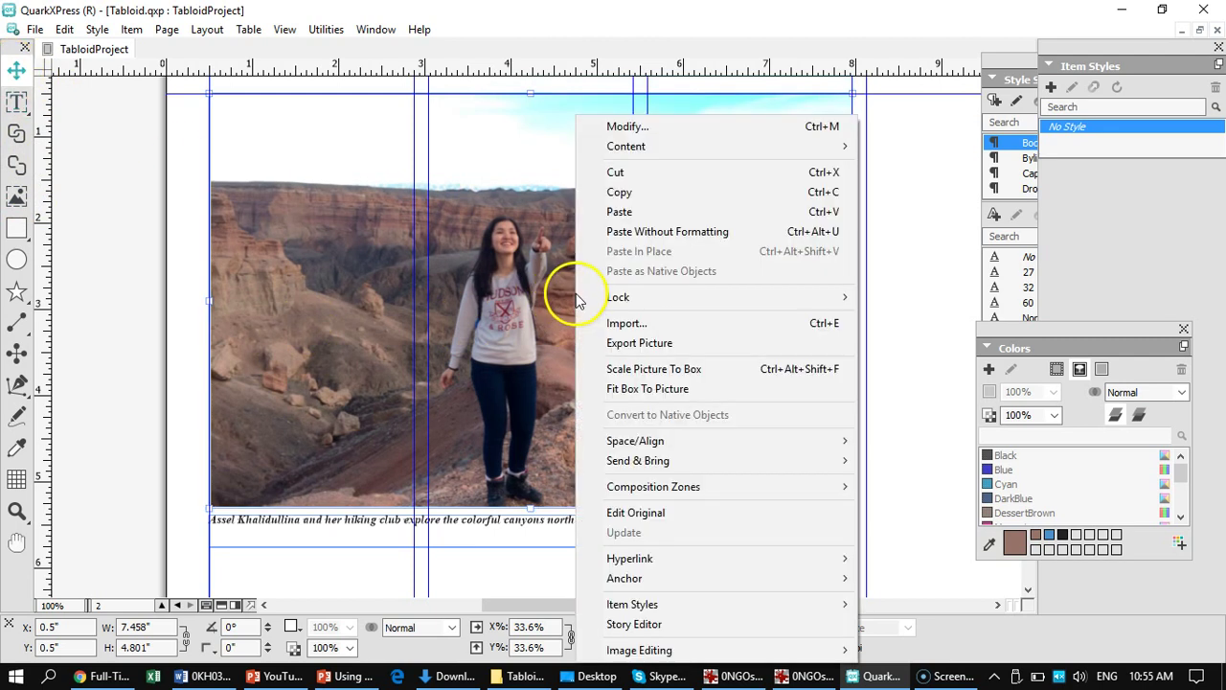
{"action": "left_click", "coordinate": [627, 126]}
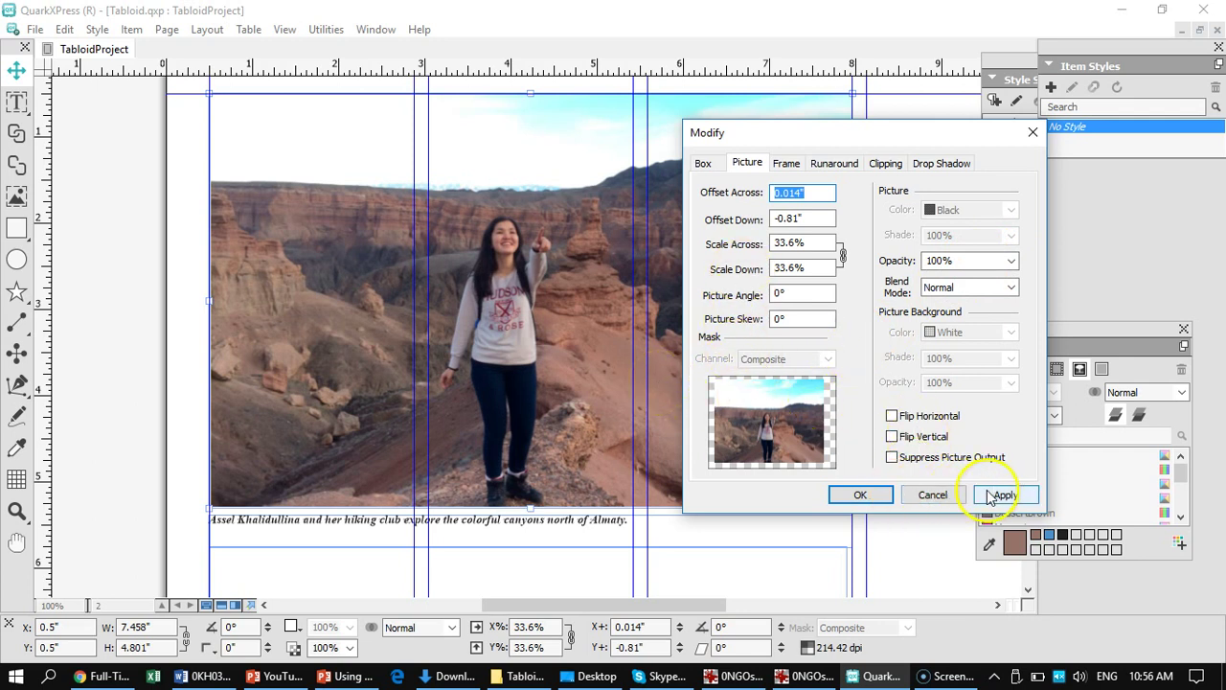
{"action": "left_click", "coordinate": [933, 495]}
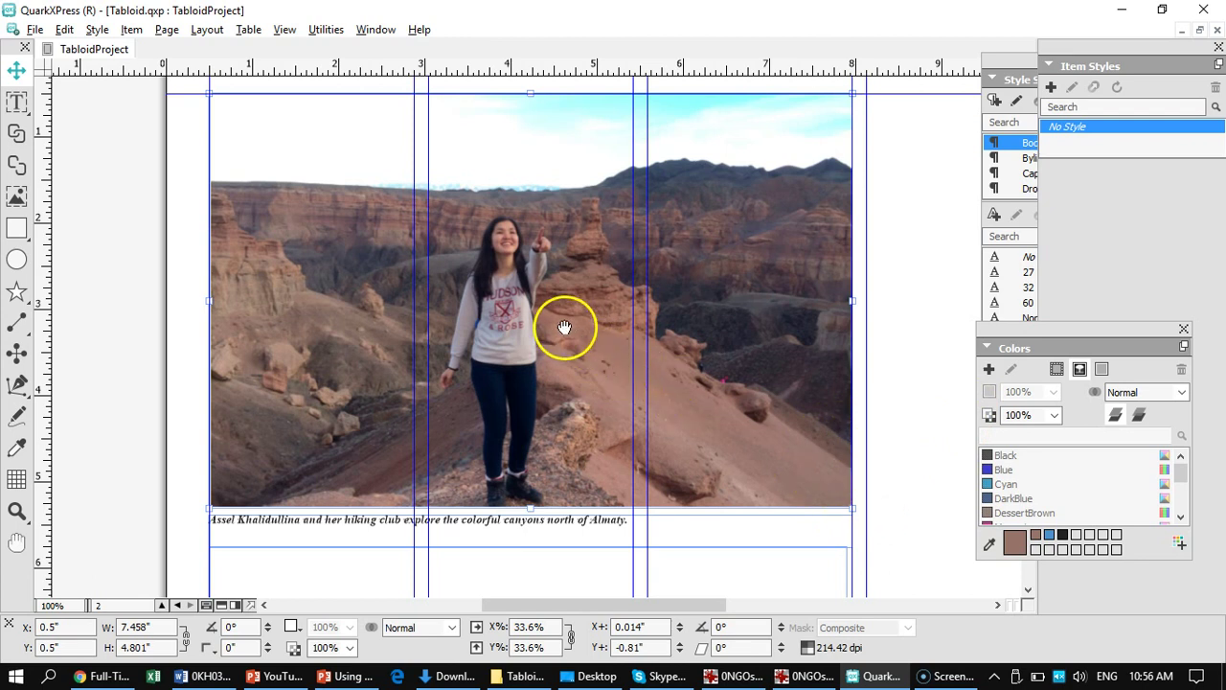
{"action": "left_click_drag", "start_coordinate": [143, 460], "coordinate": [170, 127]}
{"action": "left_click_drag", "start_coordinate": [164, 356], "coordinate": [131, 229]}
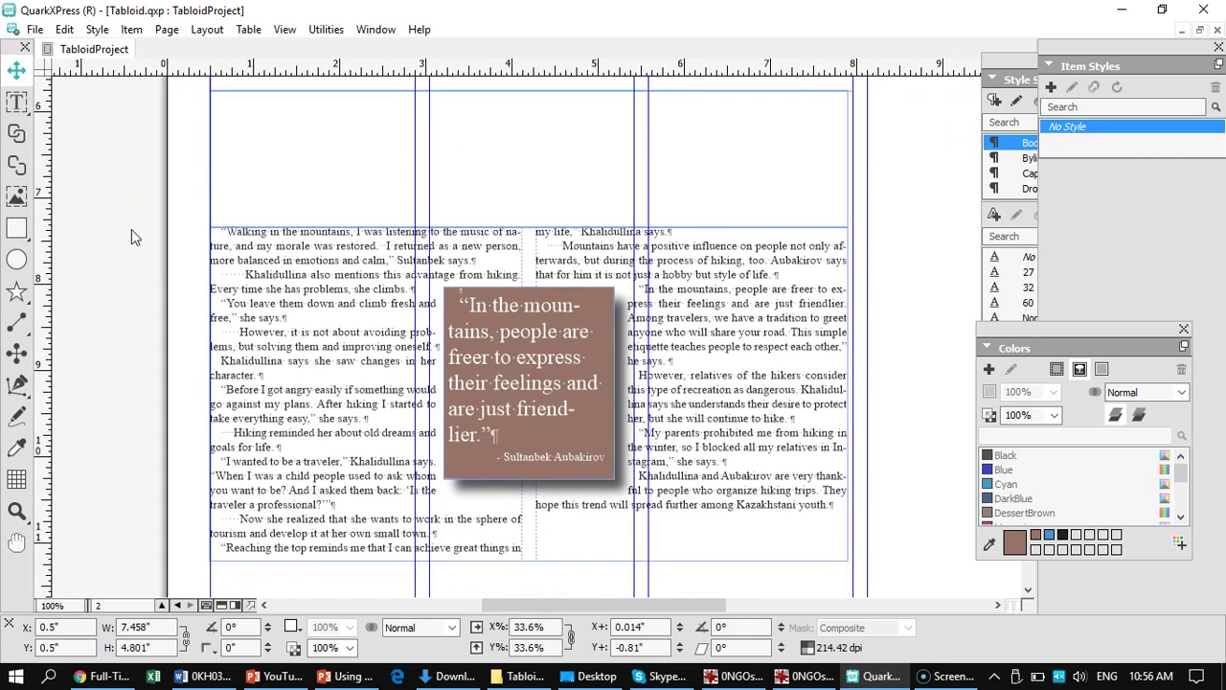